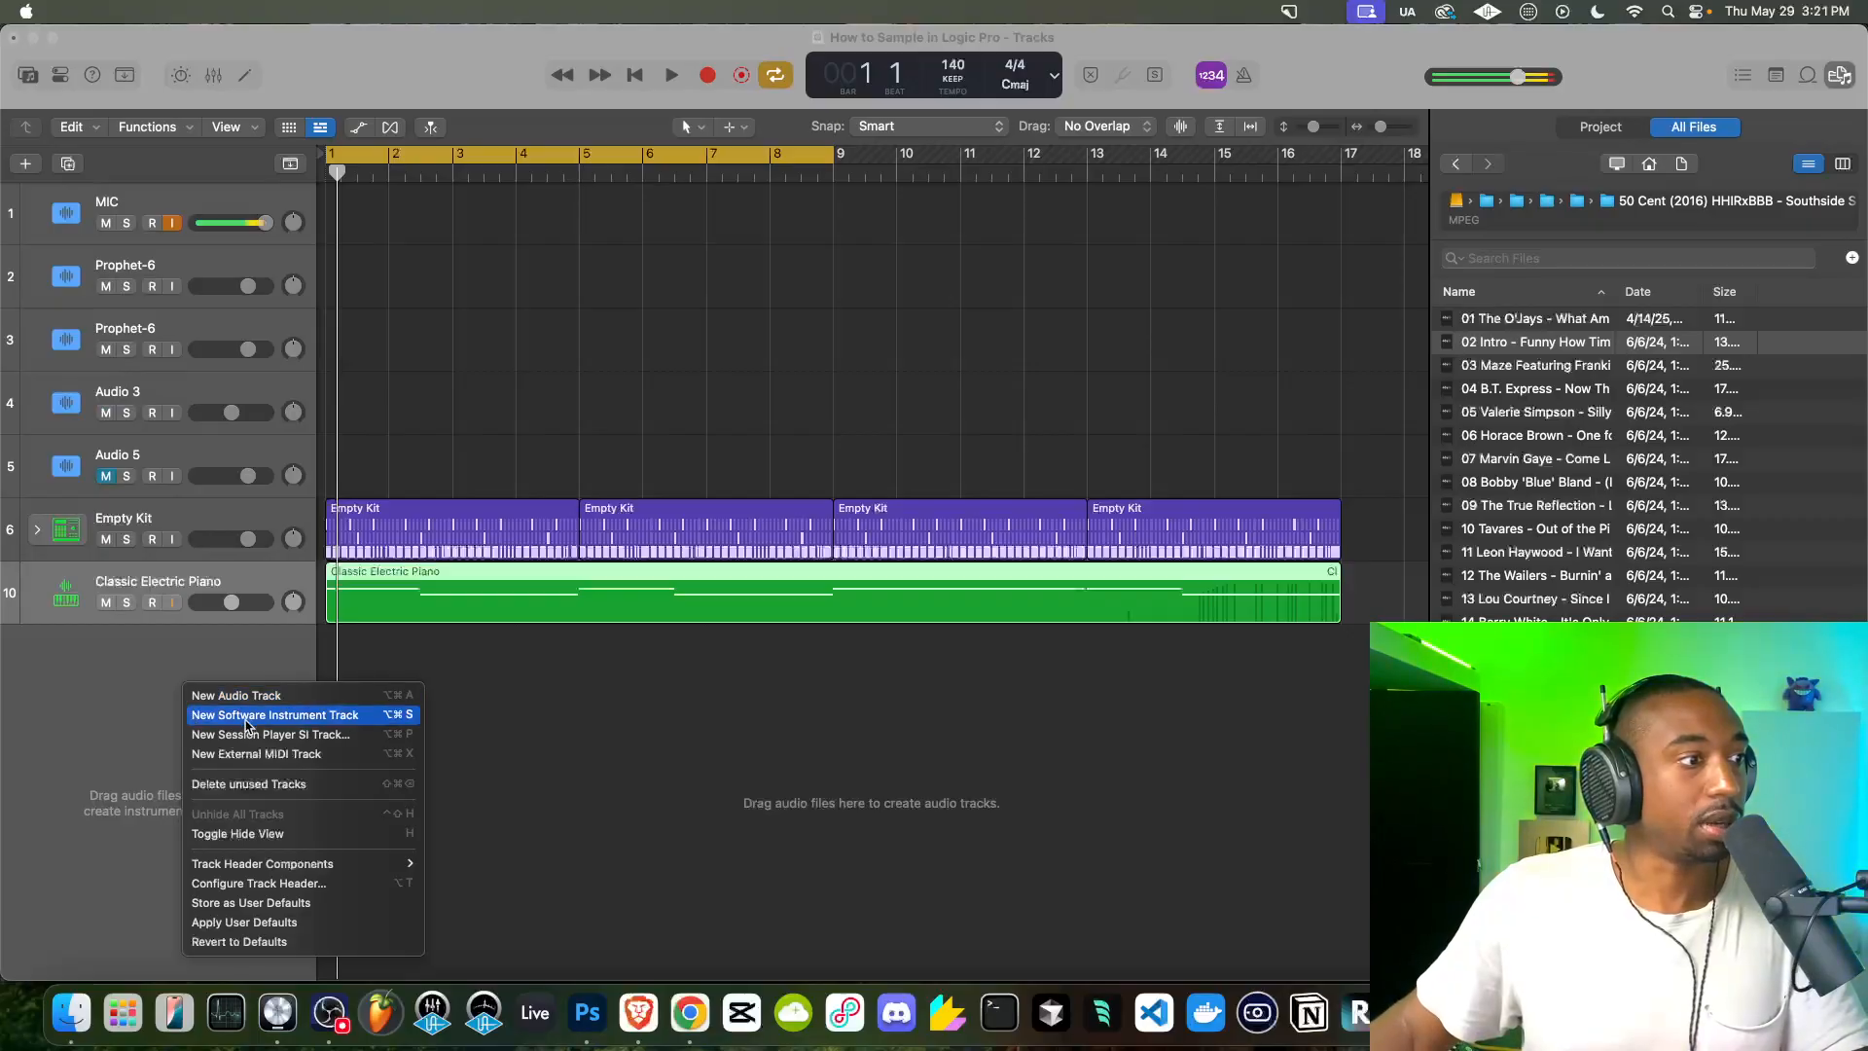
Add a software instrument track and load Quick Sampler (Single Sample) as its instrument
click(246, 717)
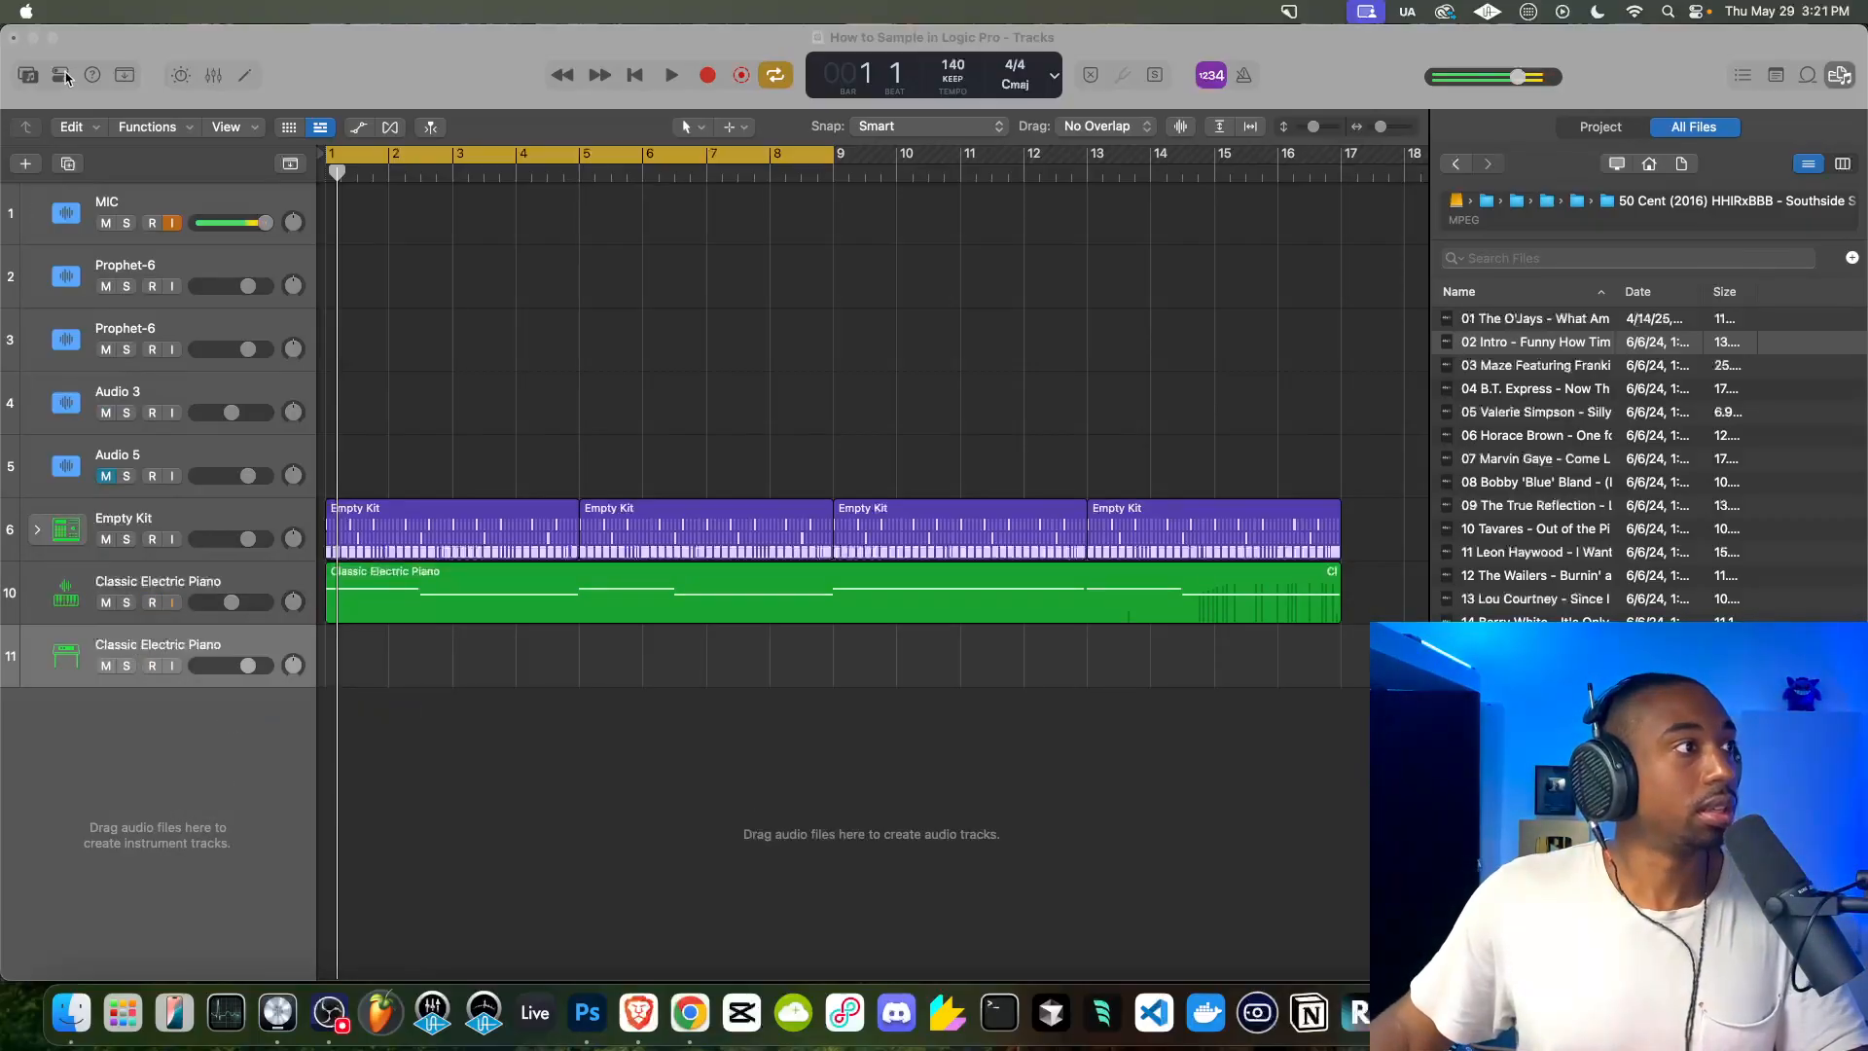
click(64, 76)
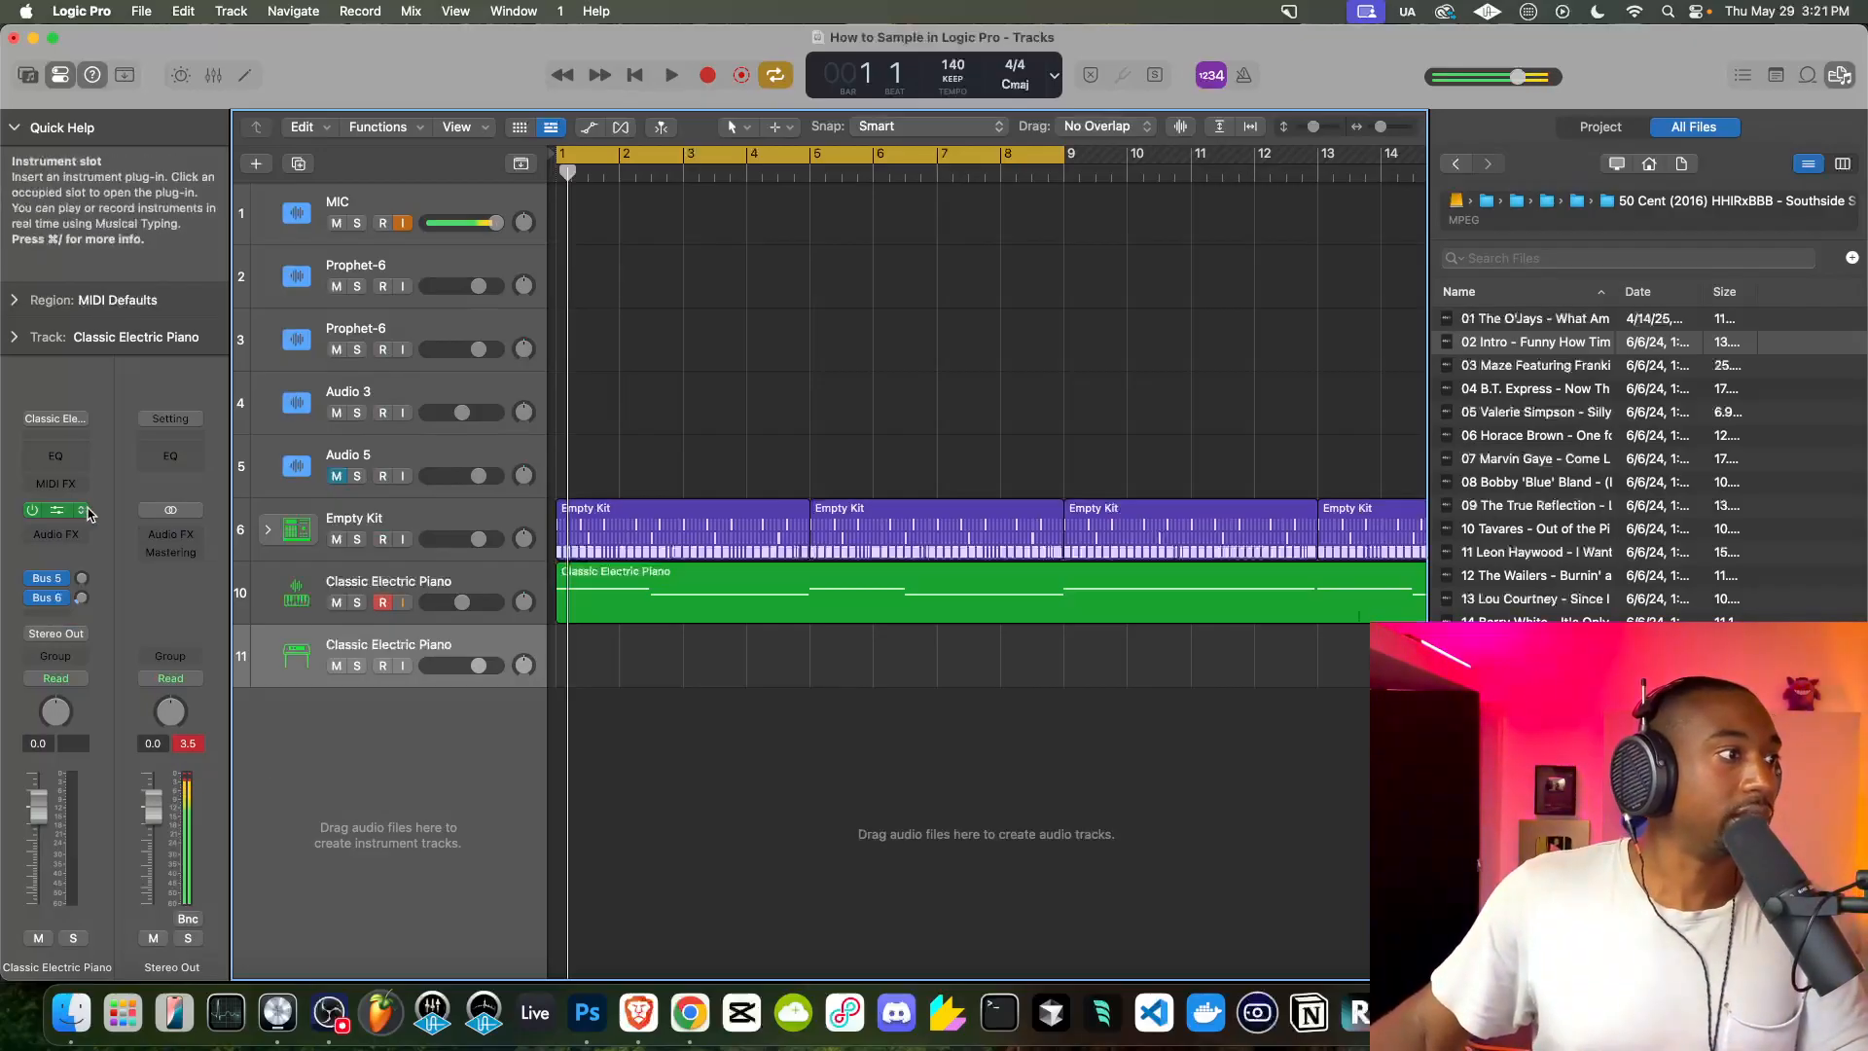
click(86, 510)
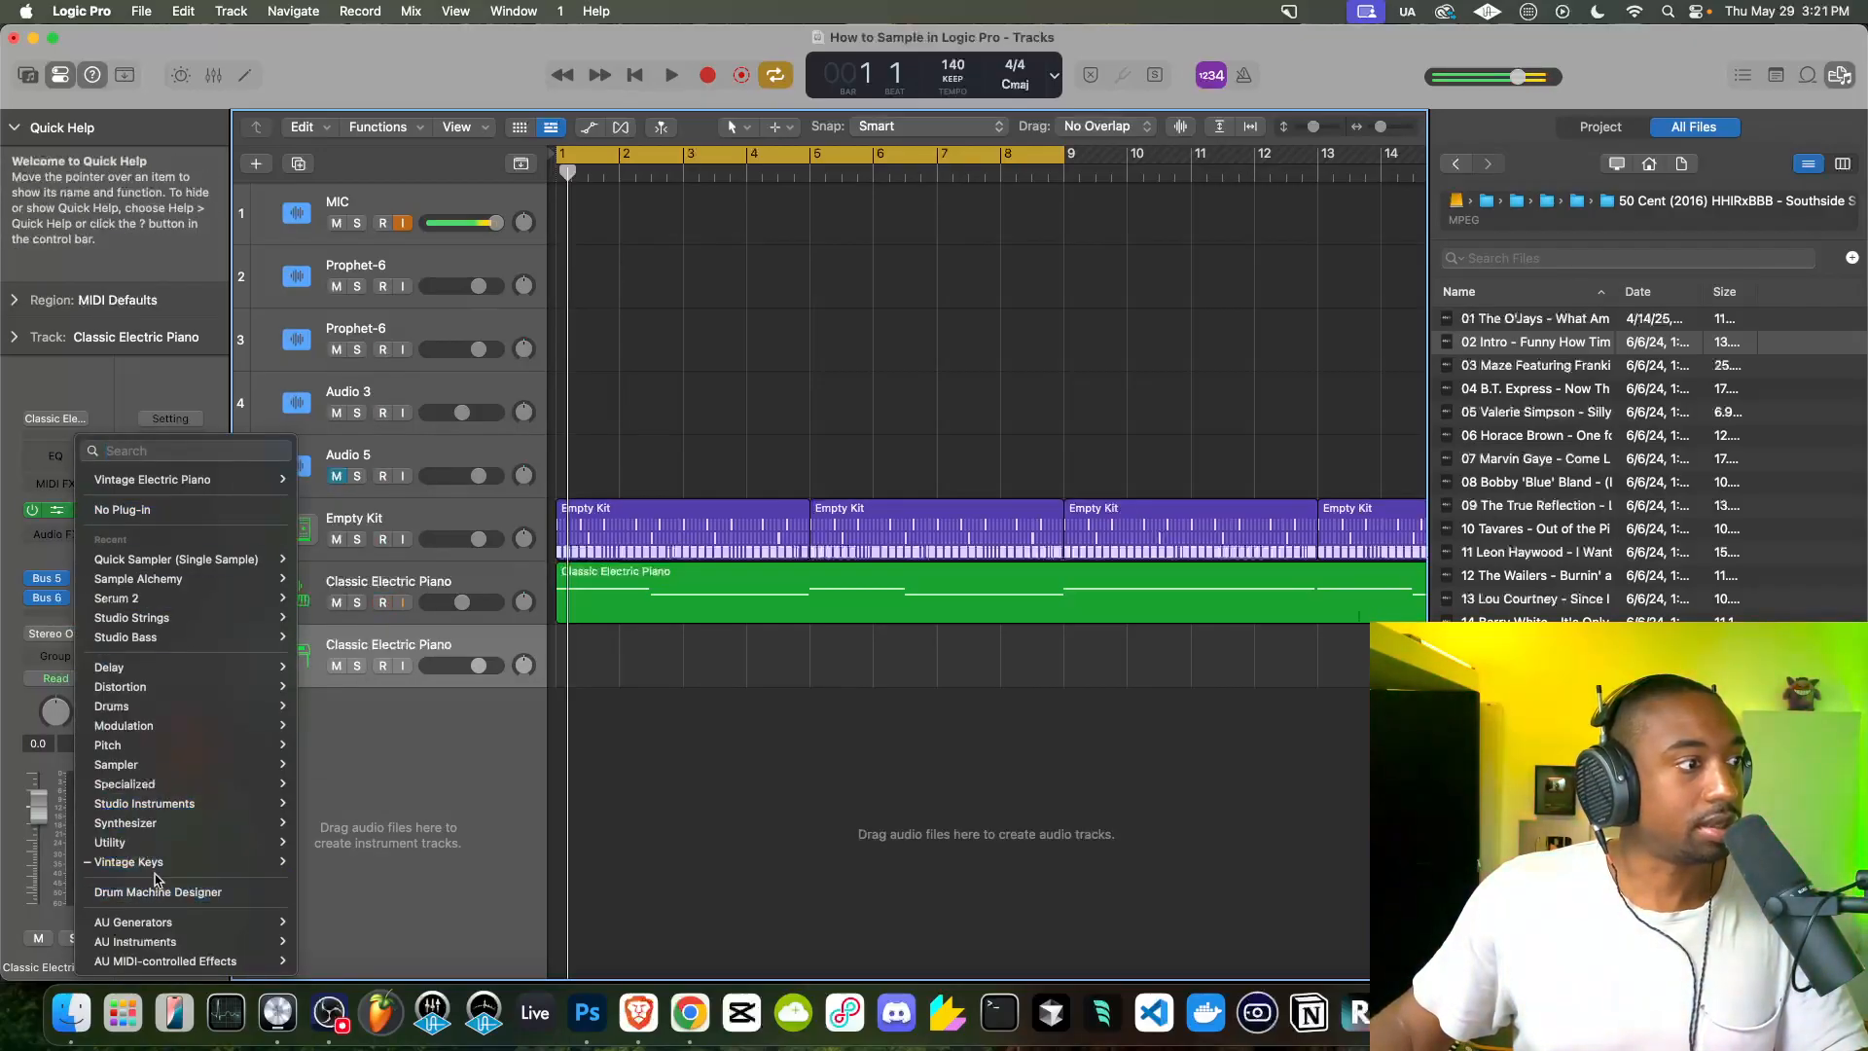
mouse_move(171, 764)
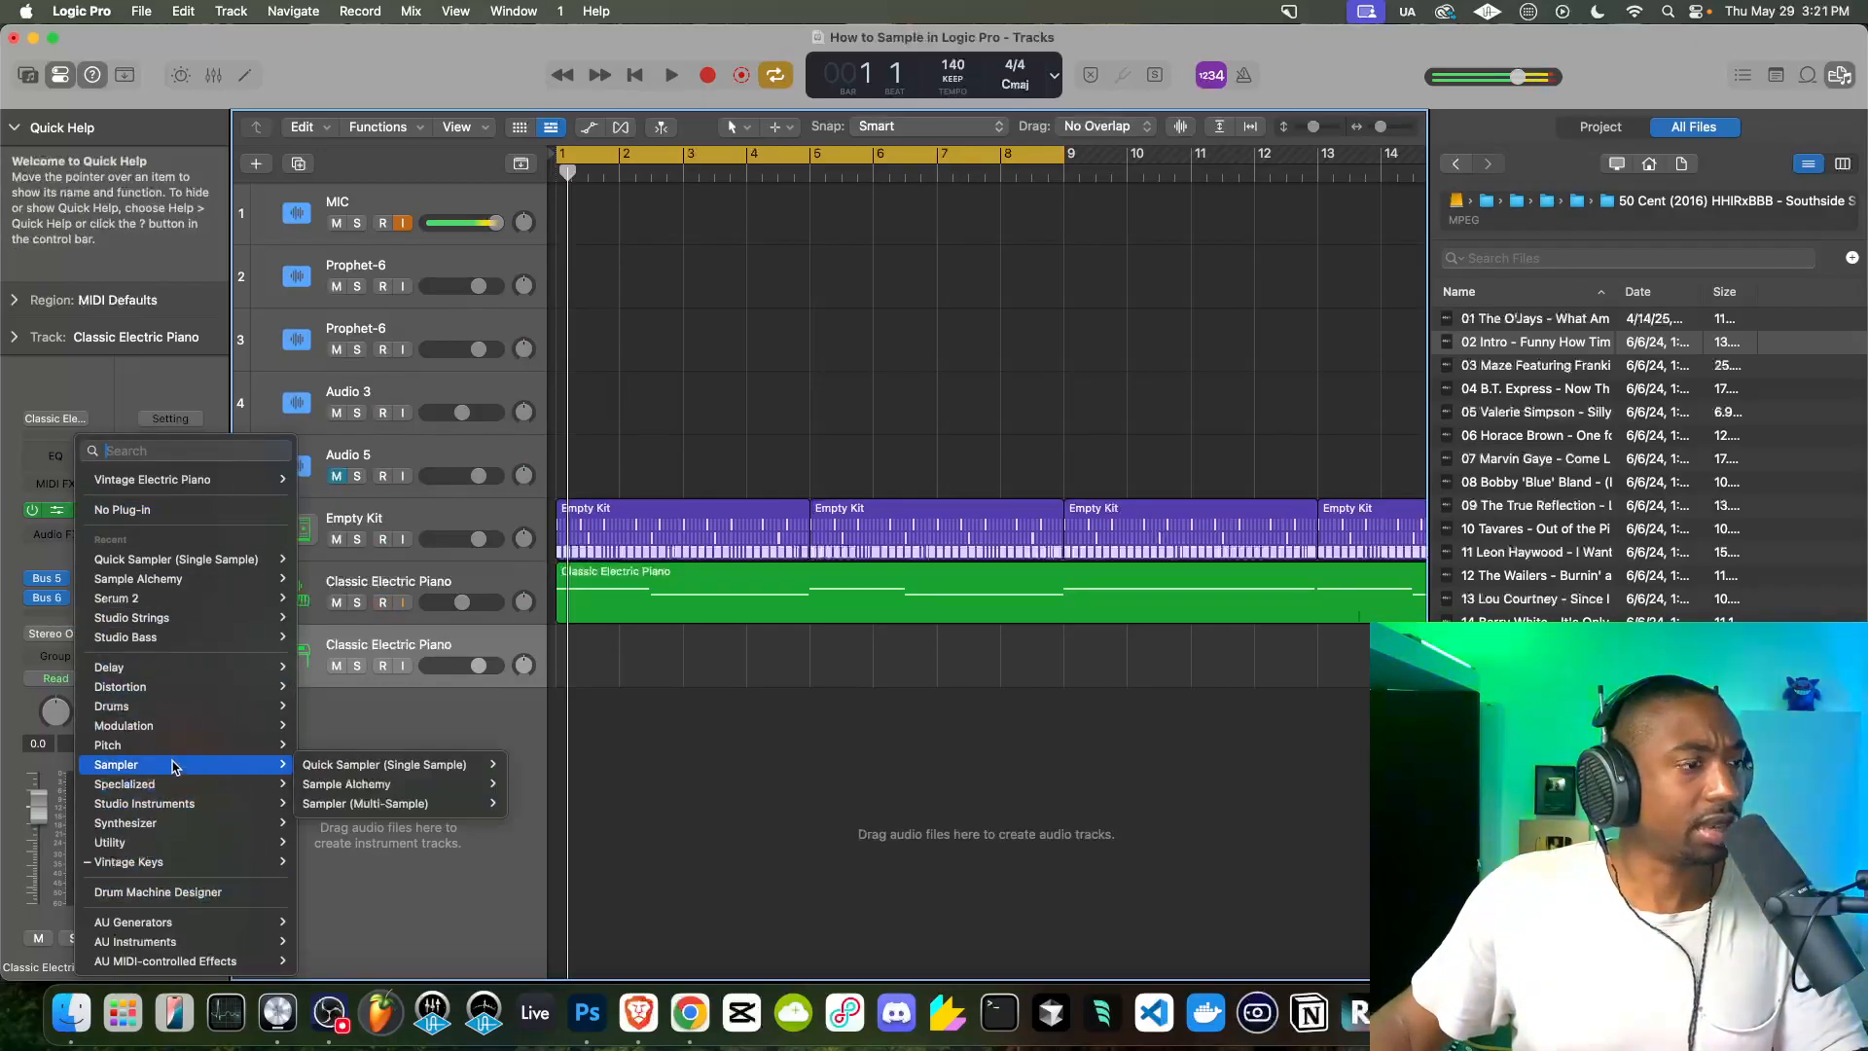
click(338, 766)
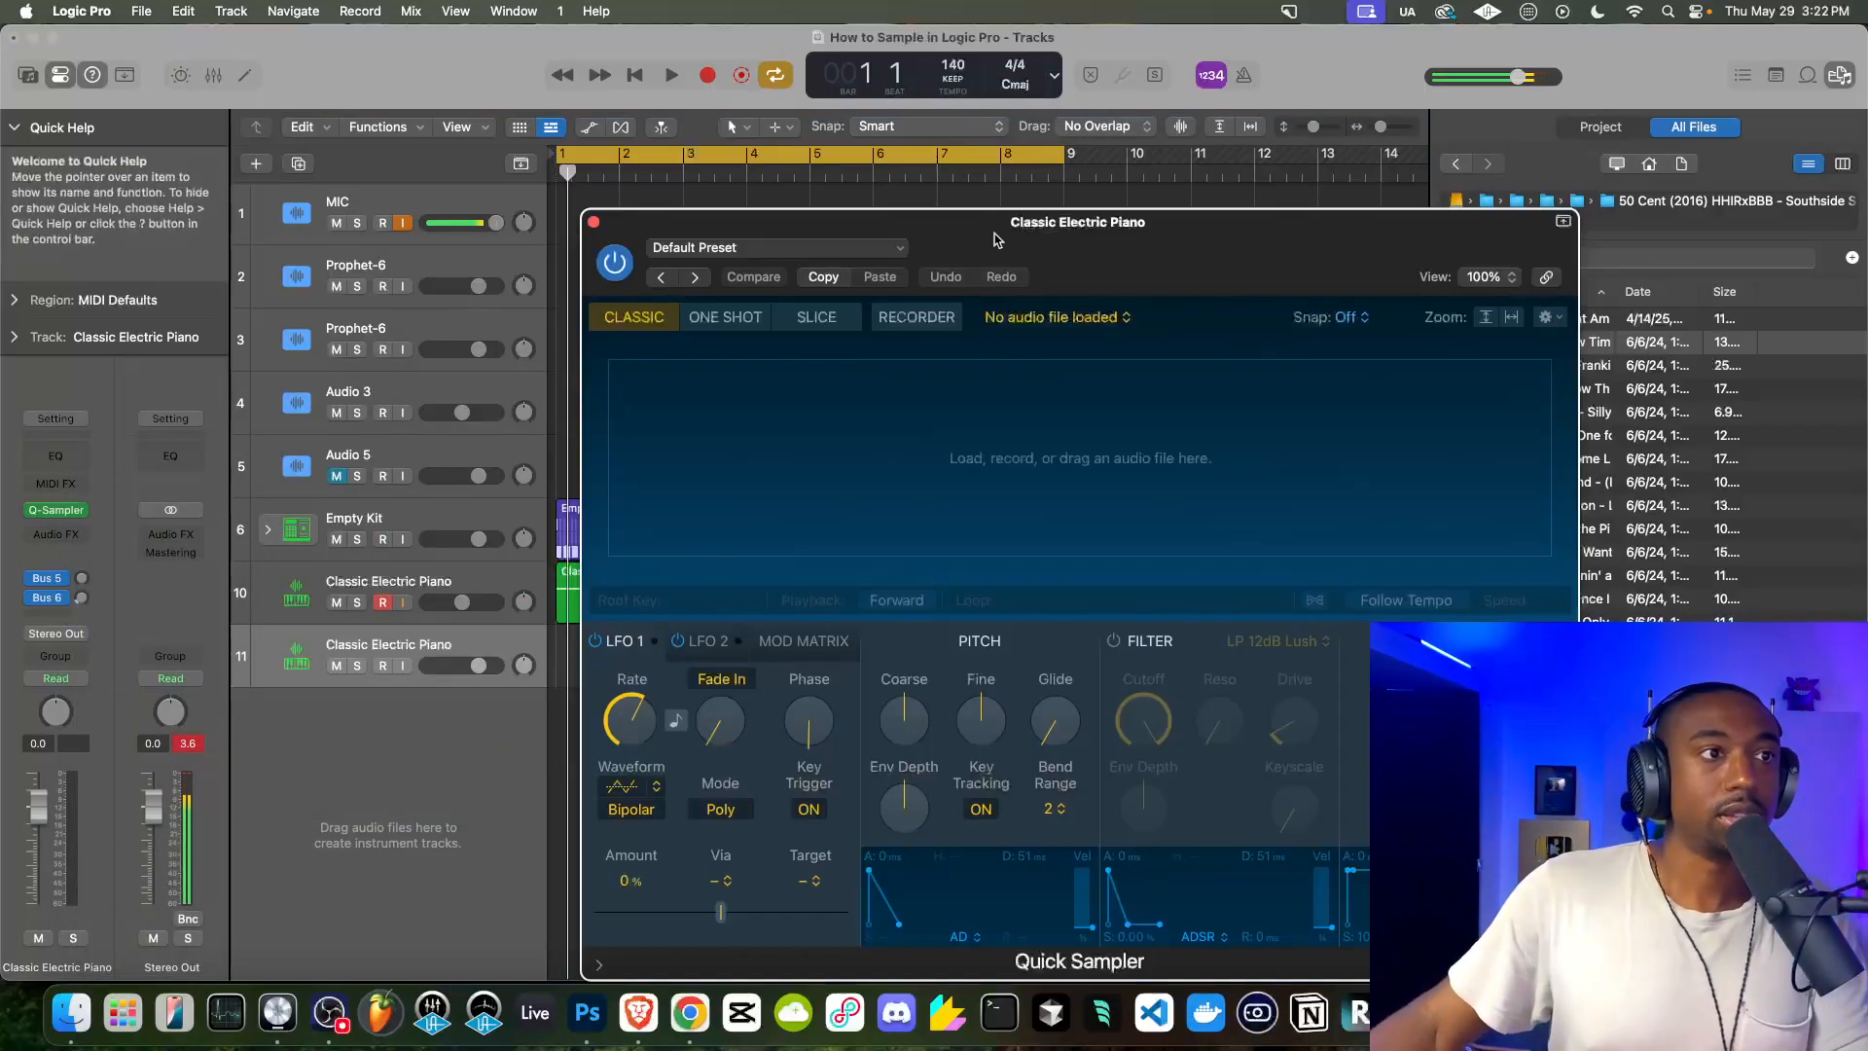
Load "02 Intro - Funny How Time Flies" from the file list into Quick Sampler with optimized tuning and loudness
drag(996, 233, 869, 216)
drag(1514, 341, 1070, 424)
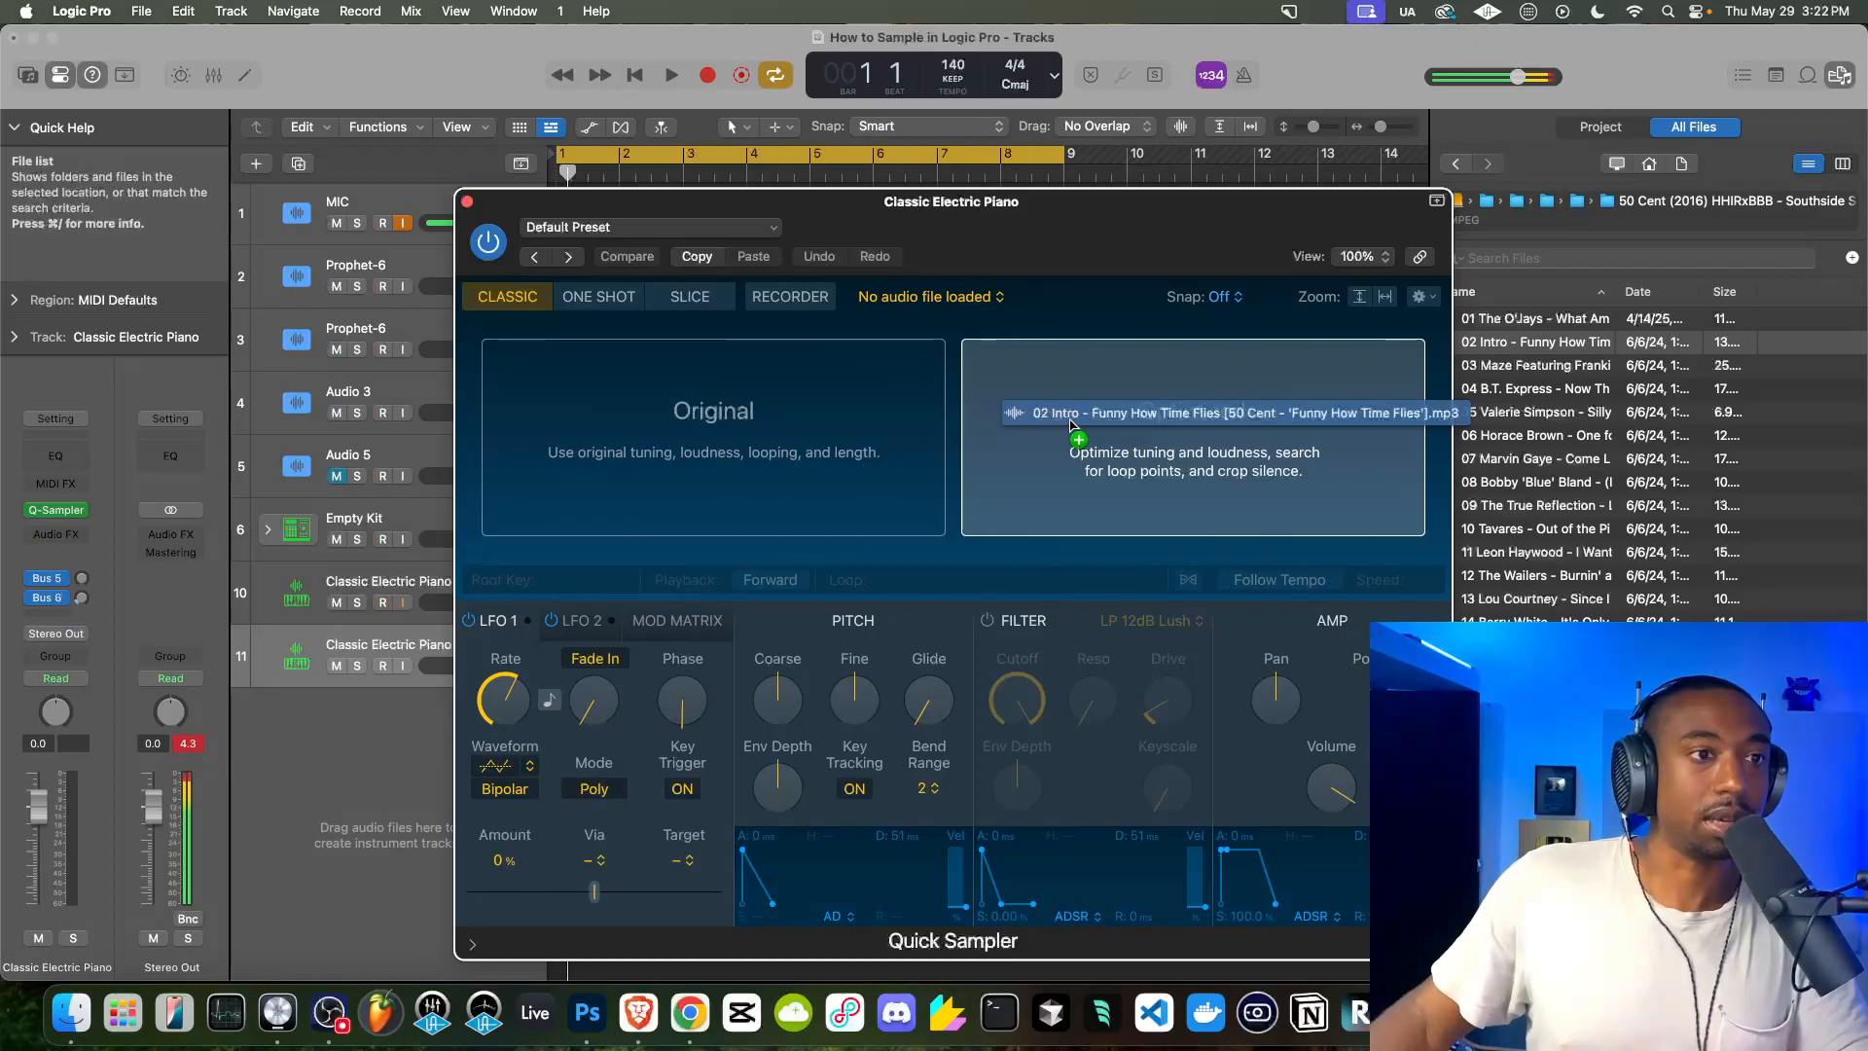
drag(1071, 422, 1070, 424)
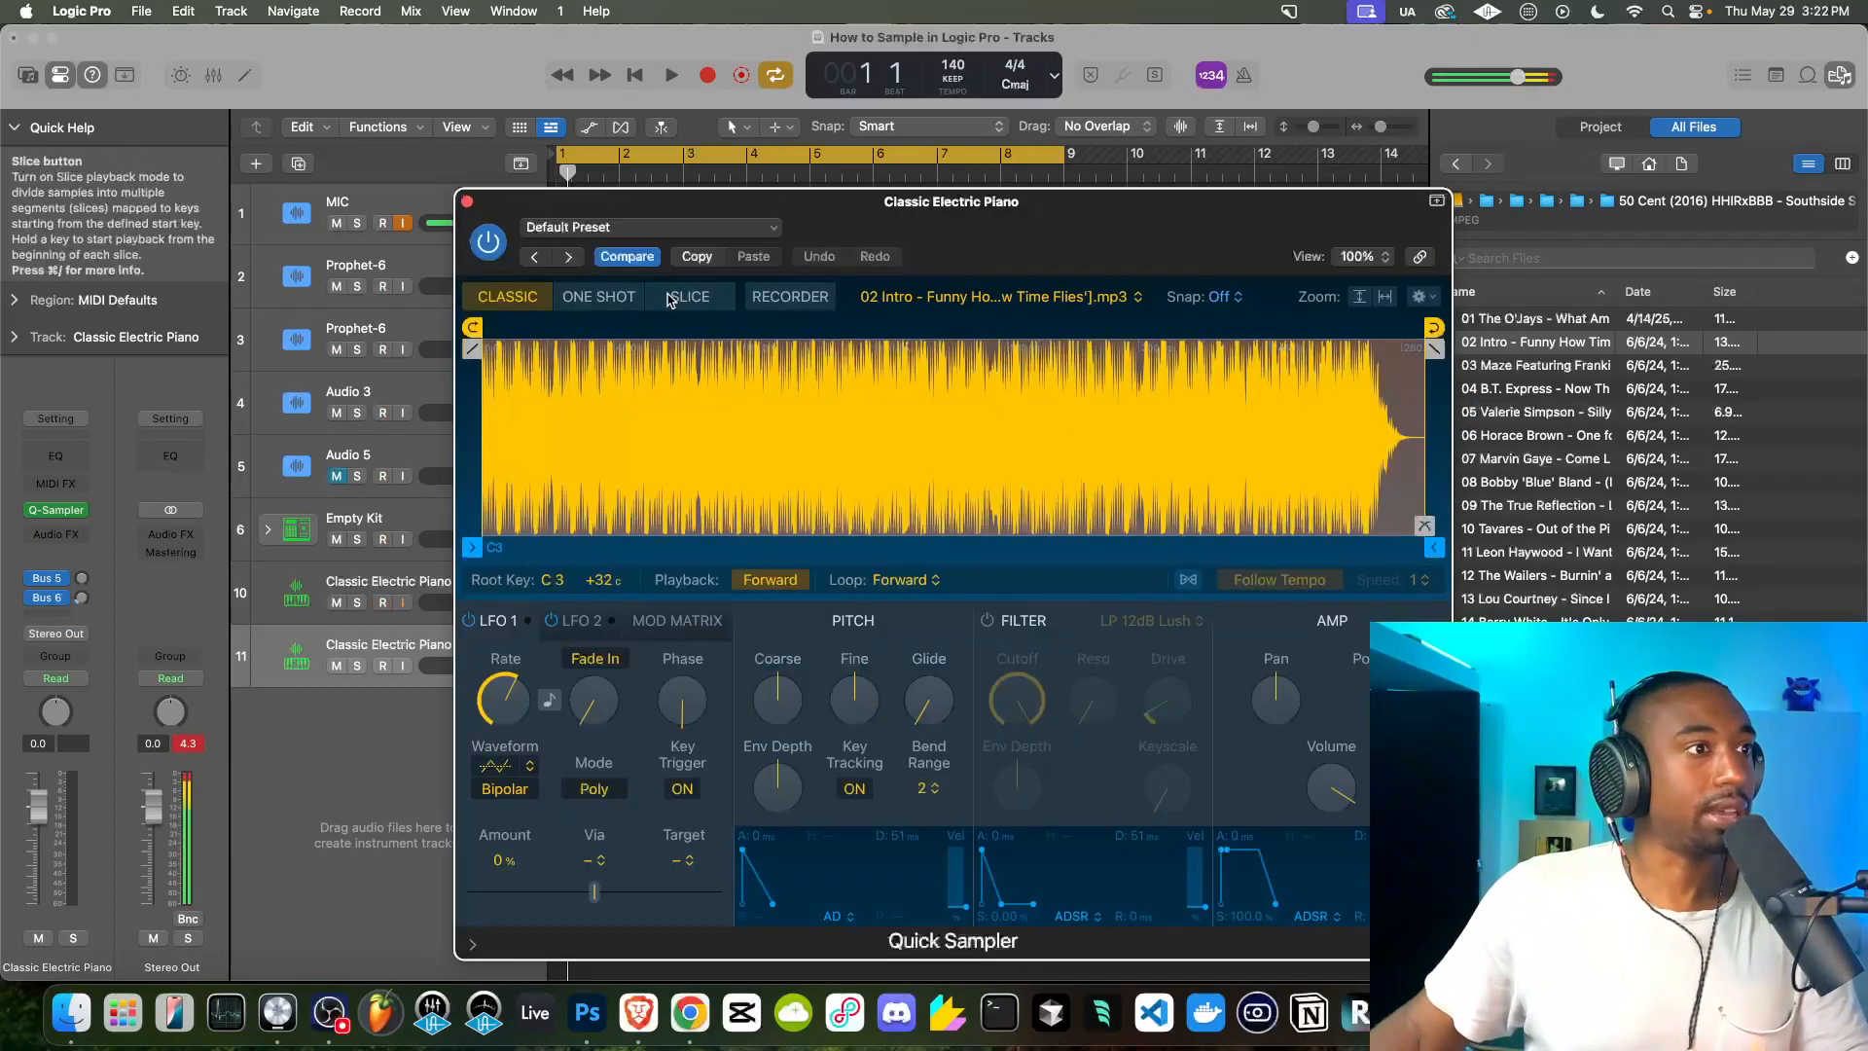
Switch Quick Sampler to Slice mode and divide the sample into 32 equal slices
click(690, 296)
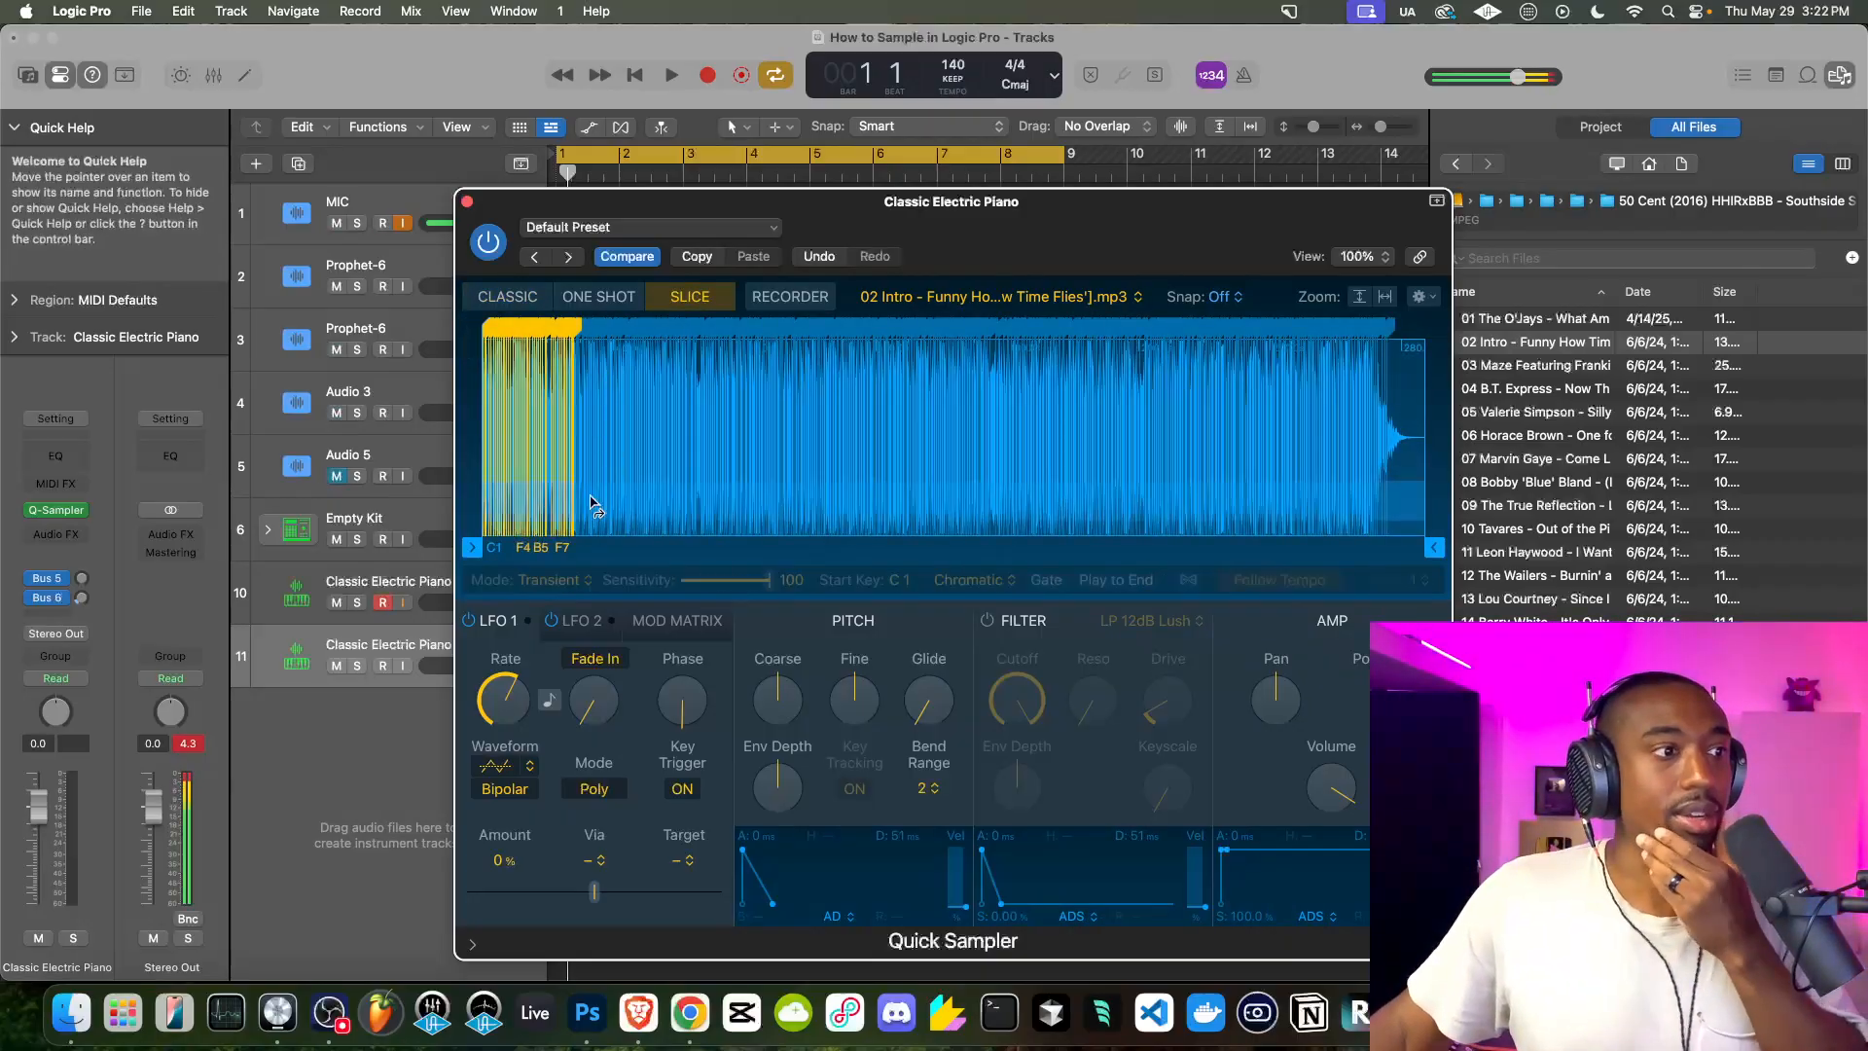
click(551, 581)
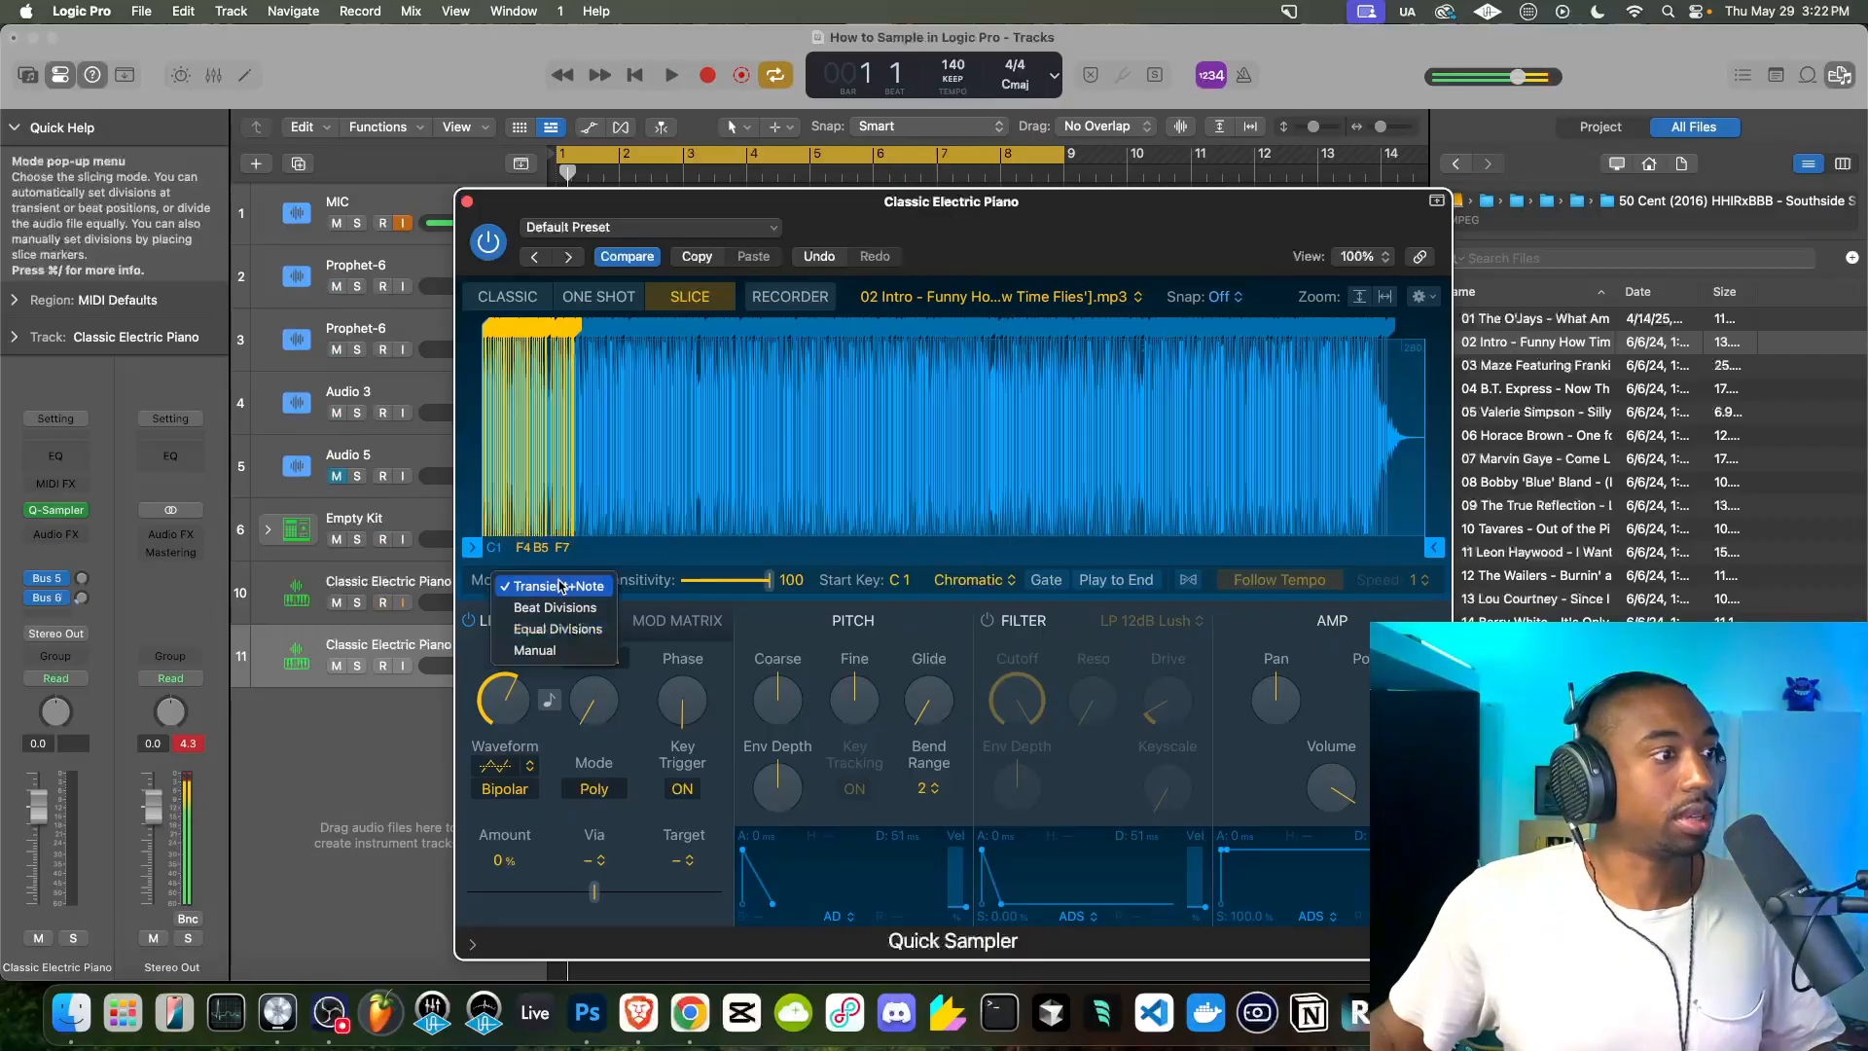
click(556, 632)
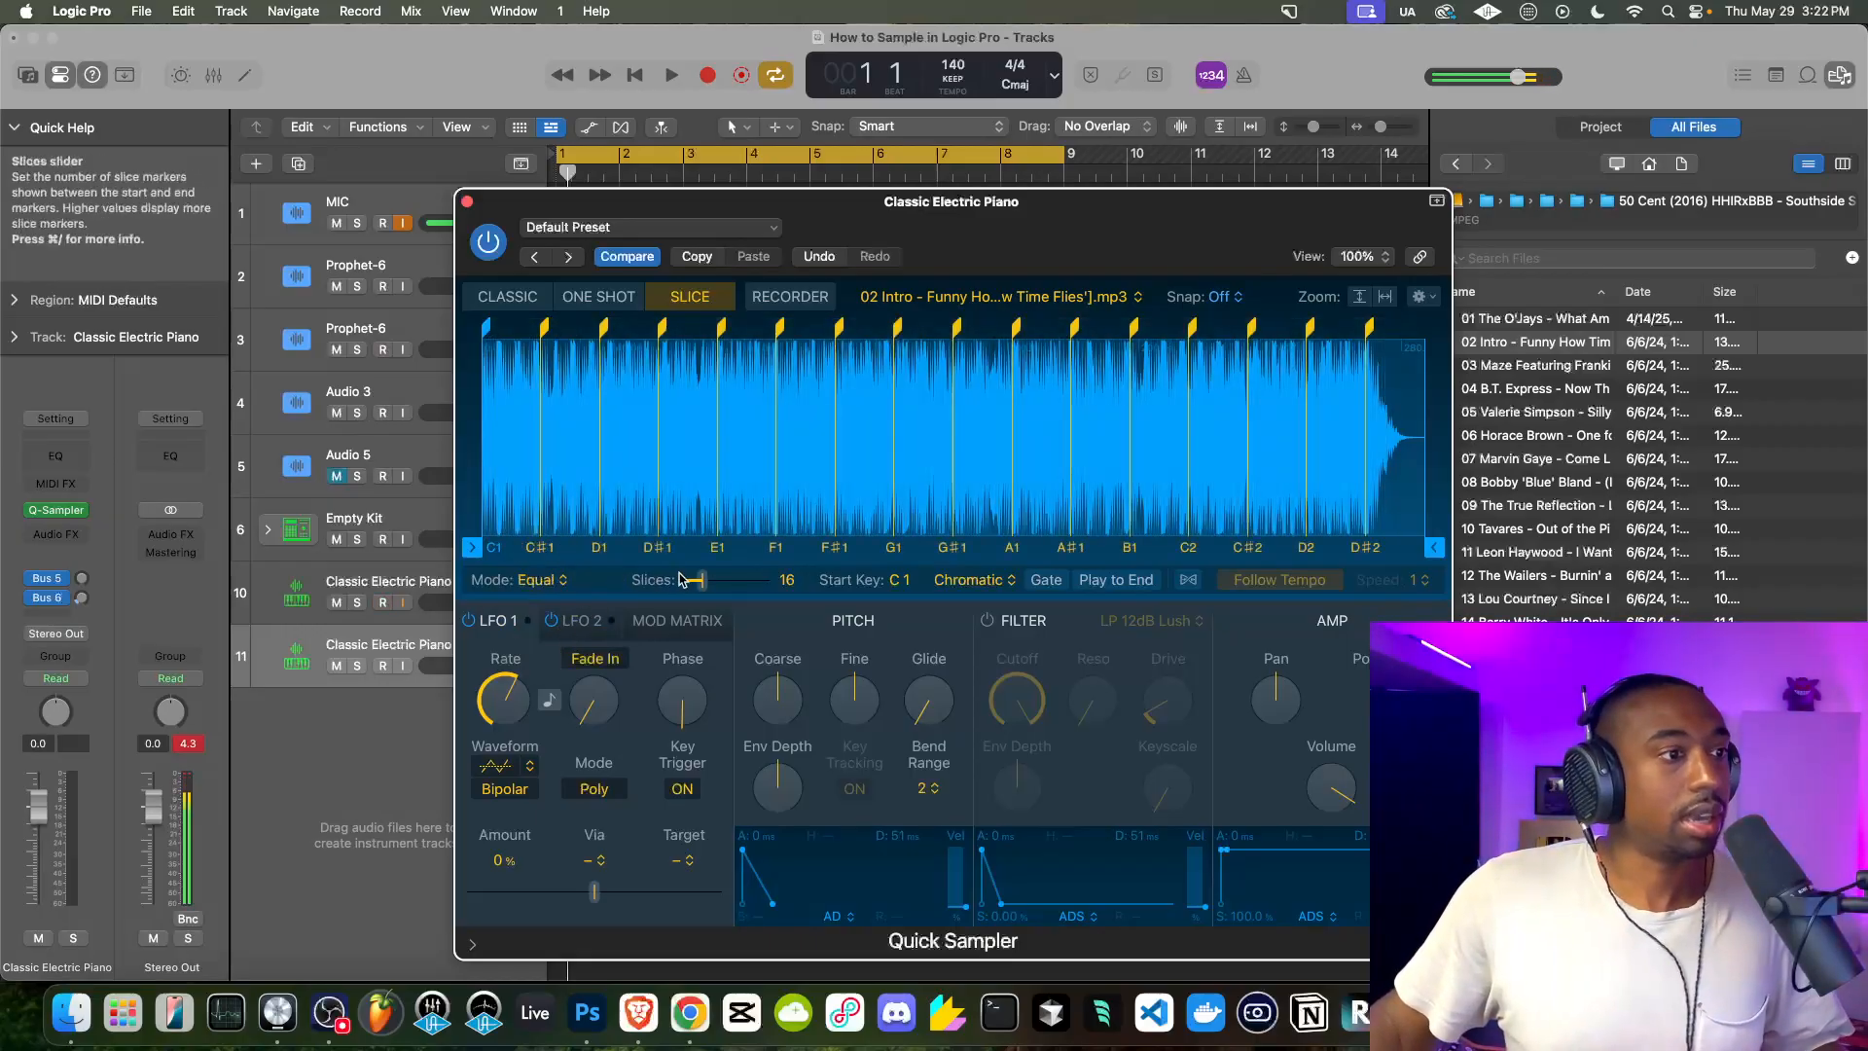
drag(701, 578, 725, 577)
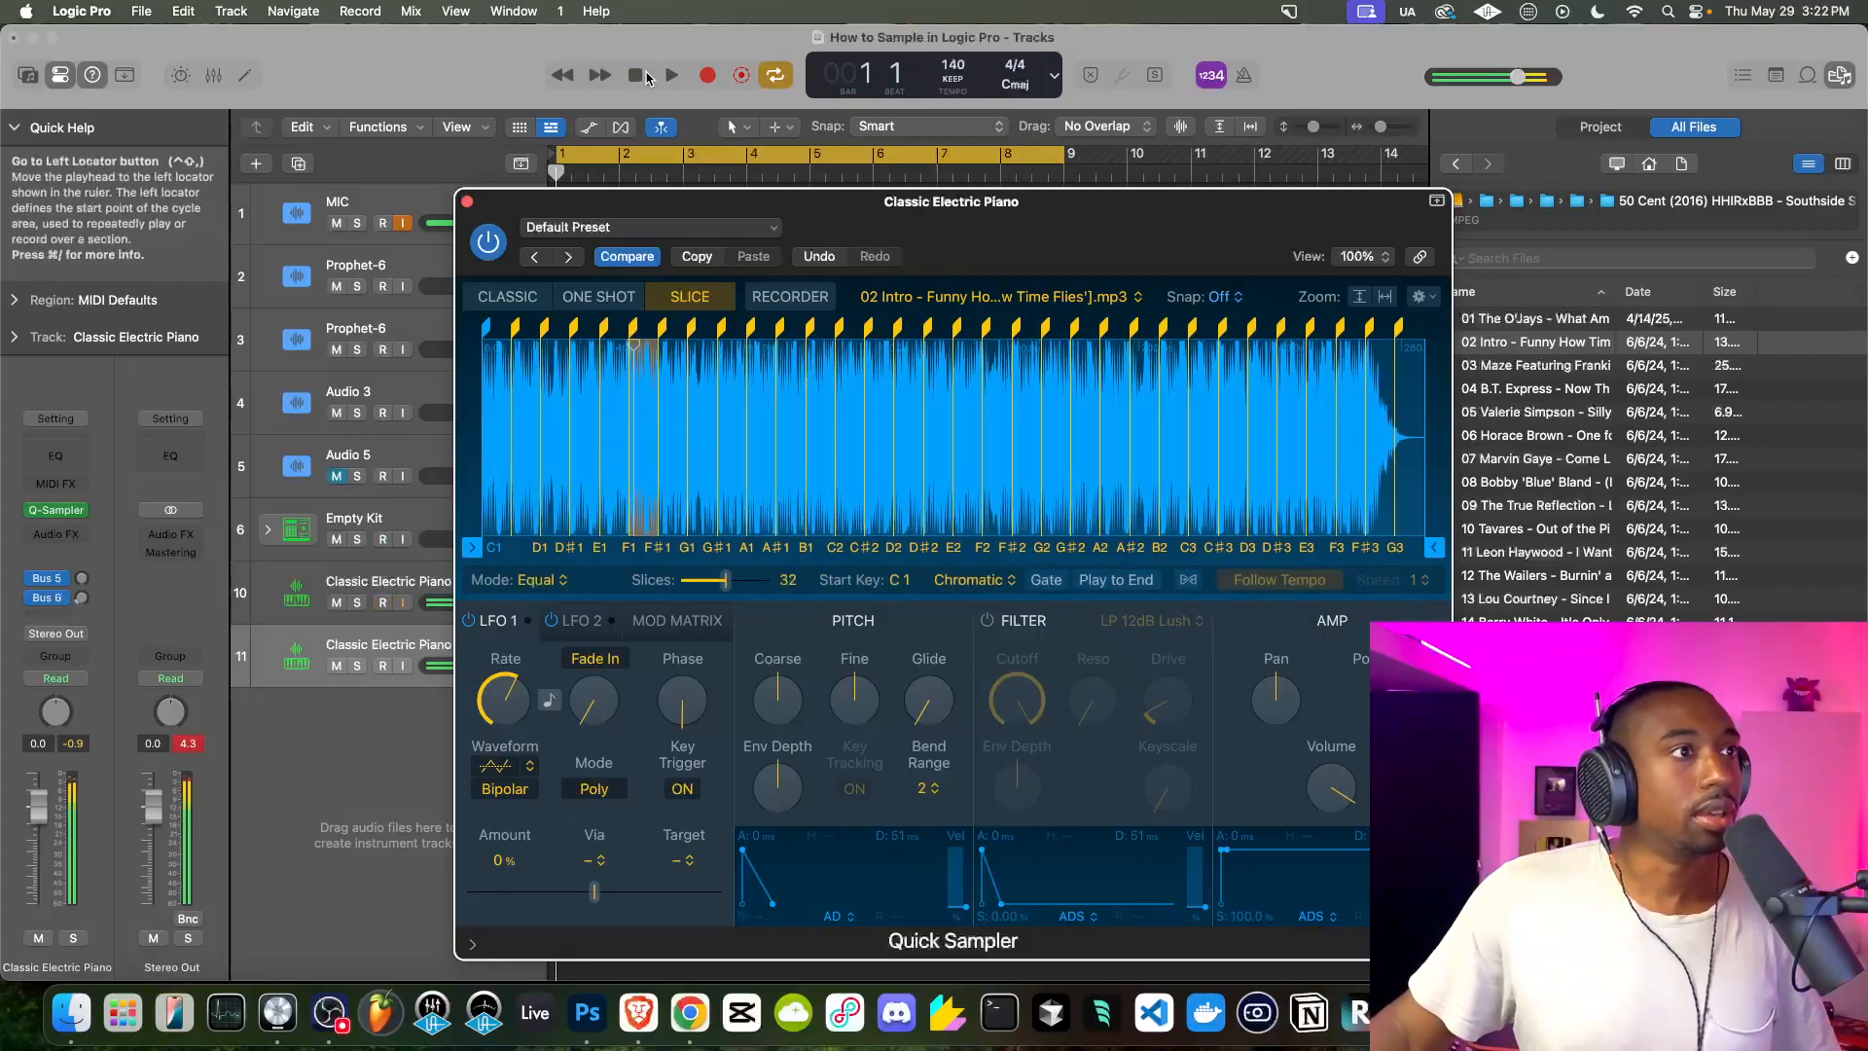
Enable Gate and Follow Tempo at ½ speed for the sliced sample, and close Quick Sampler
key(space)
click(493, 249)
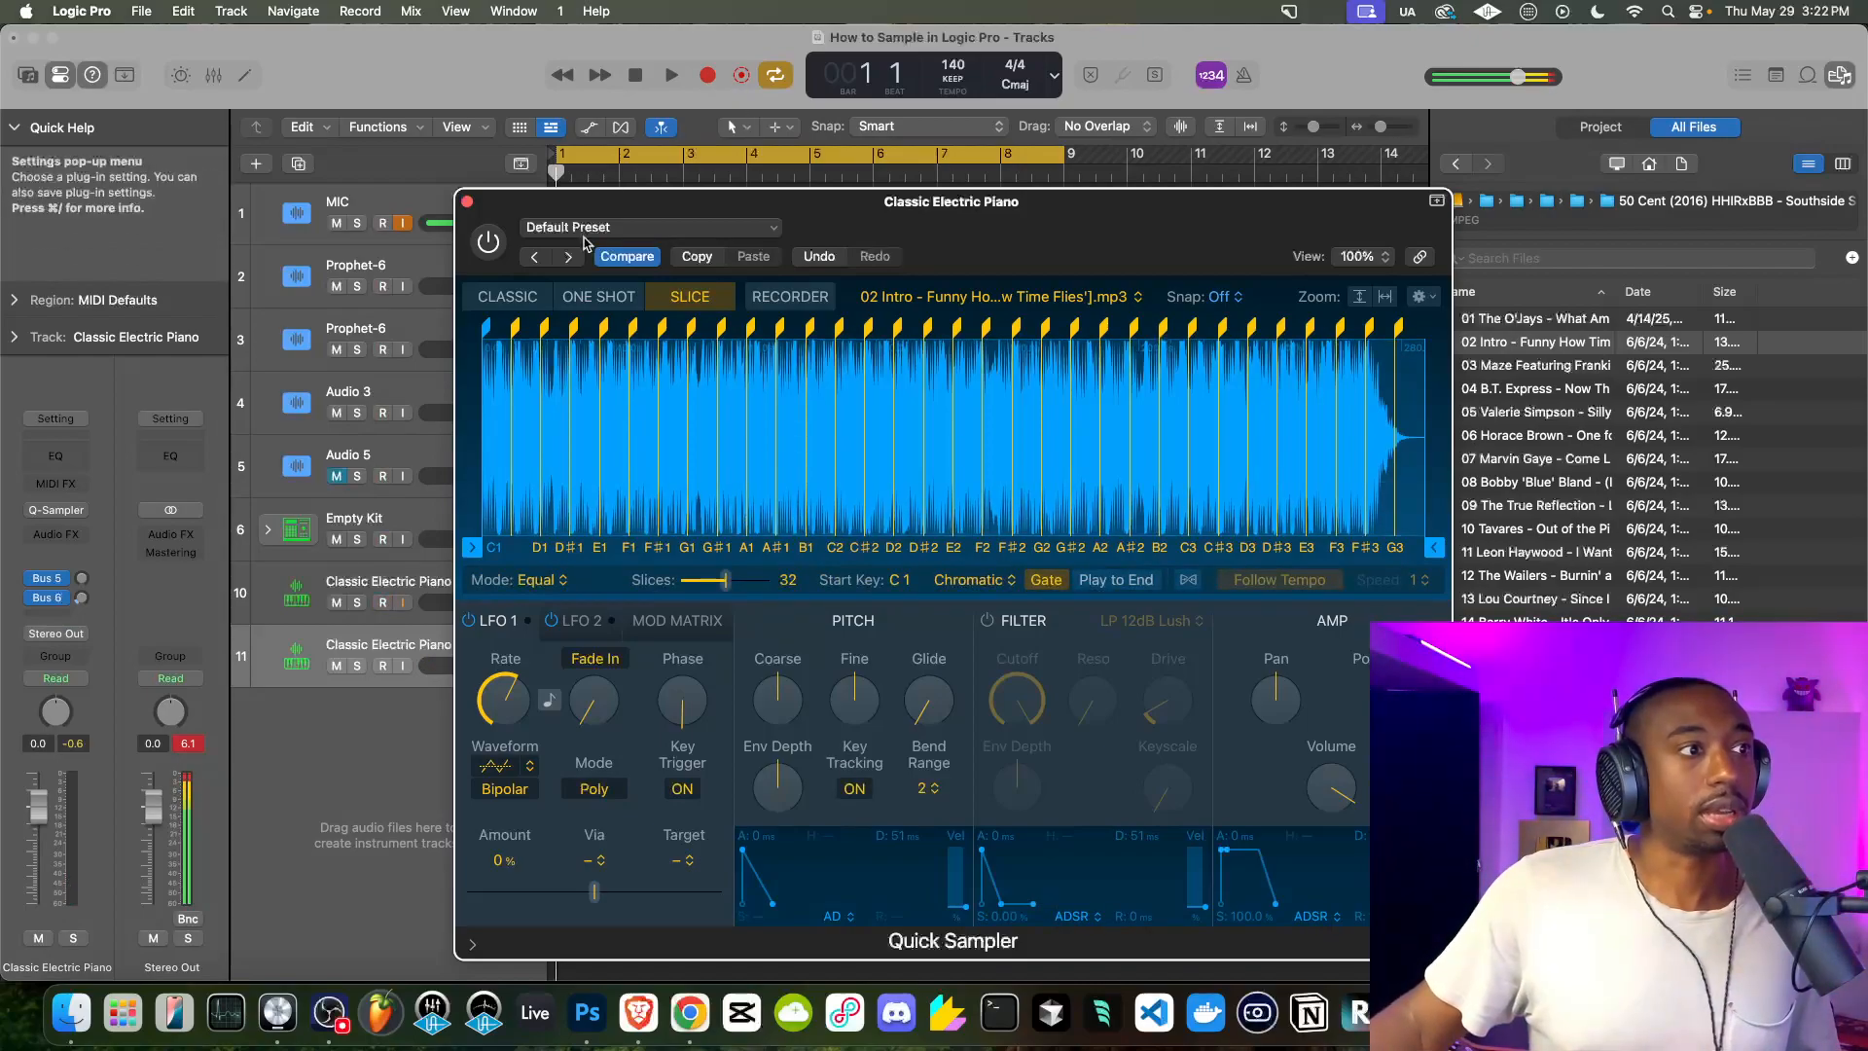
click(489, 241)
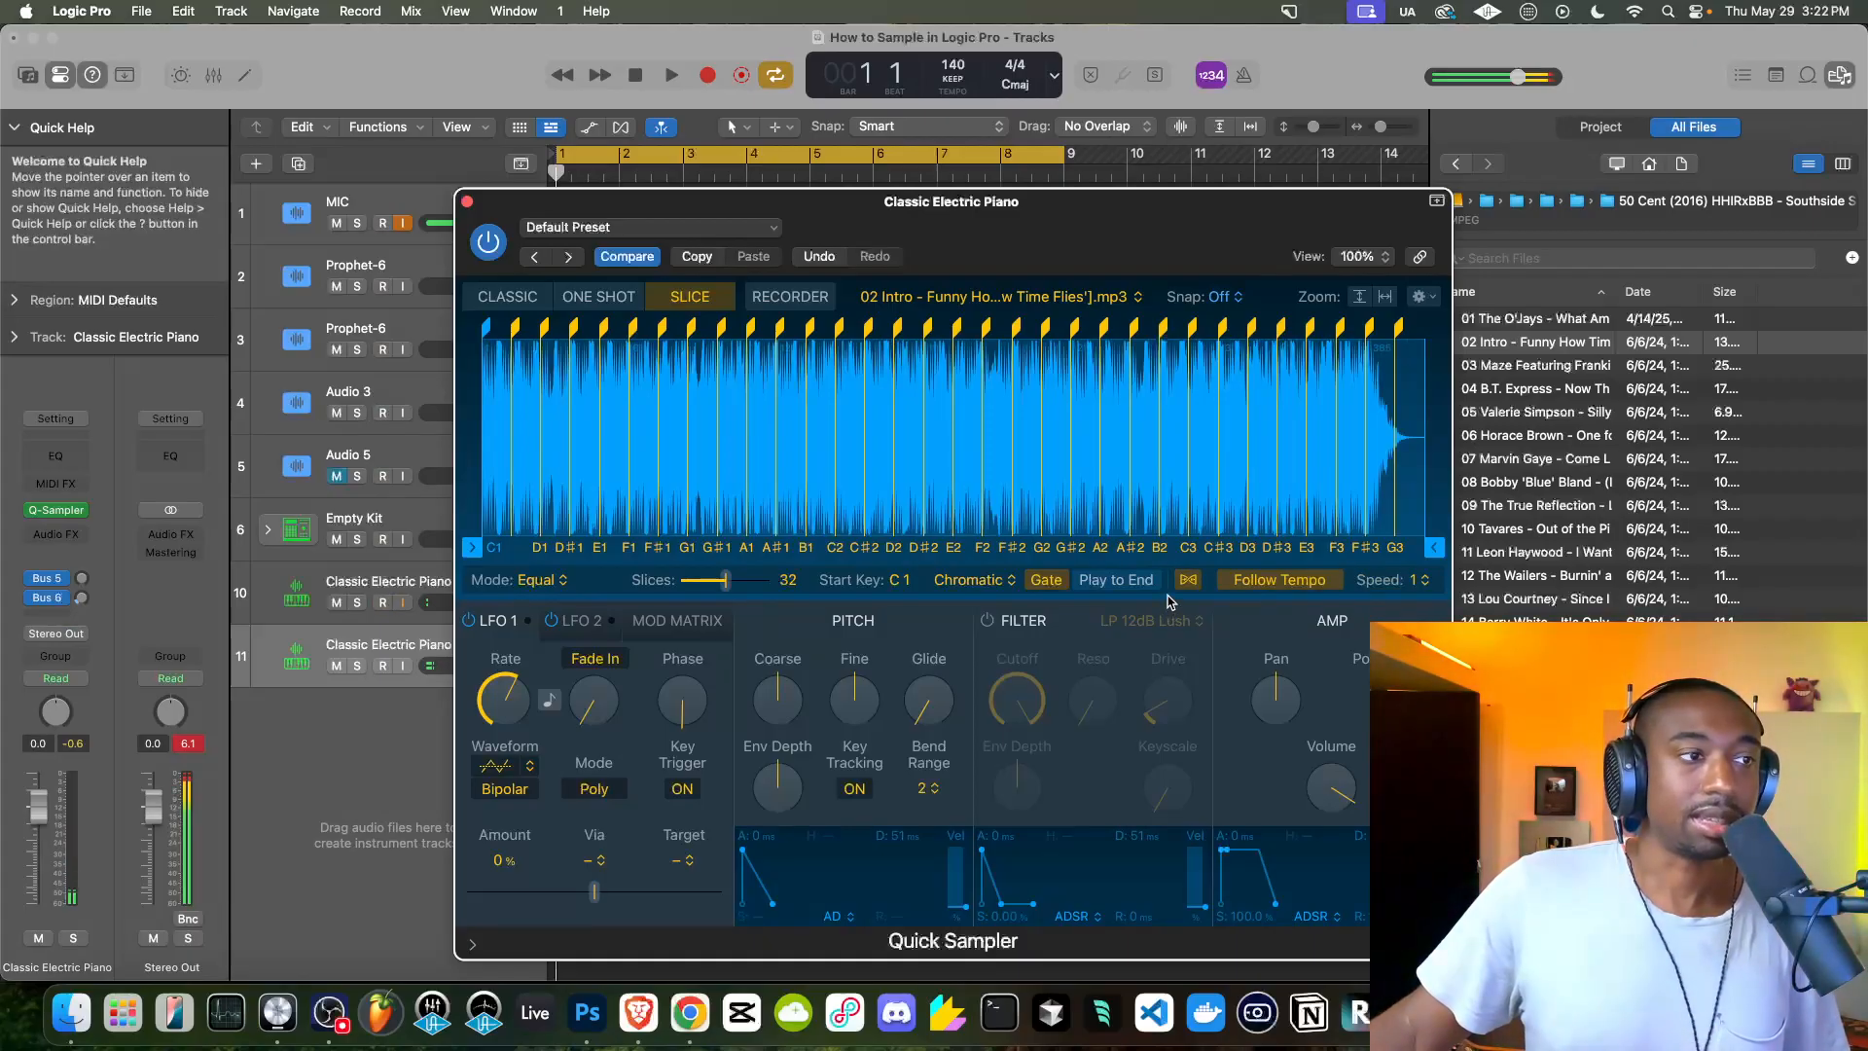
drag(1057, 208, 717, 149)
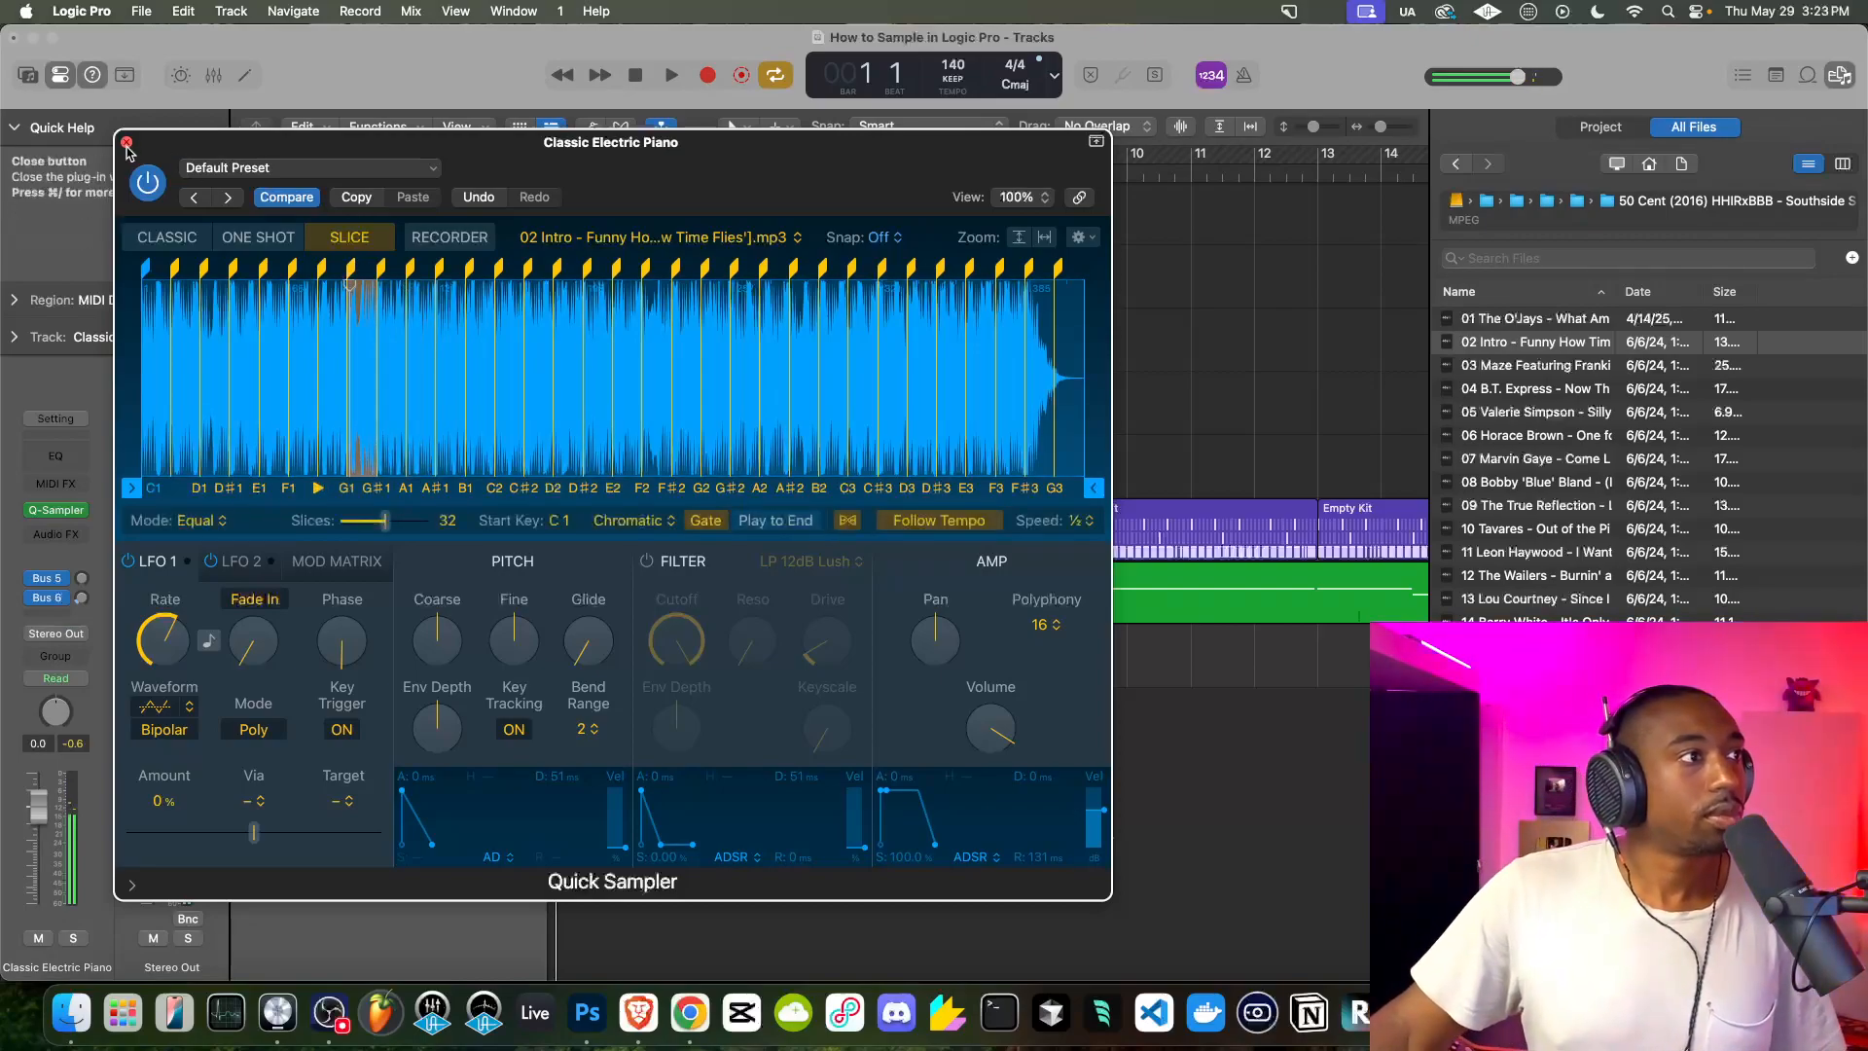
key(super+w)
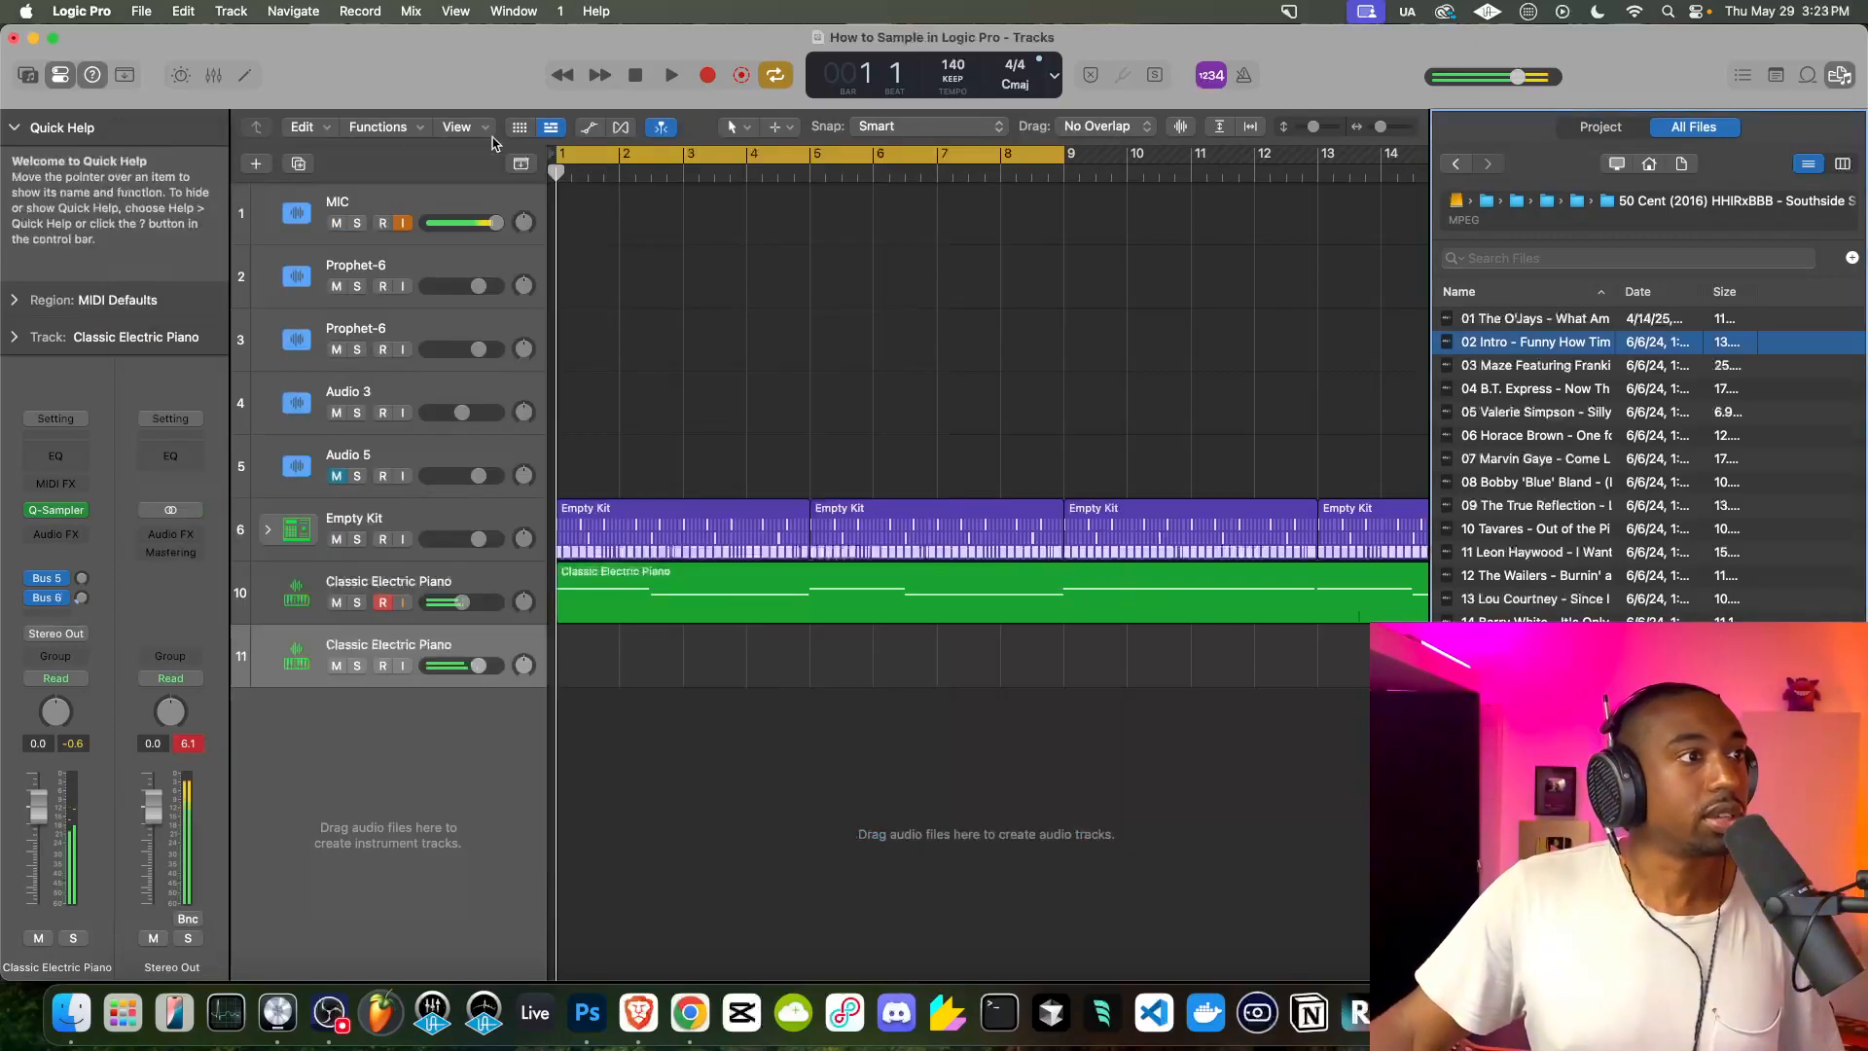
Play the project and examine the manual slice markers in track 10's Quick Sampler at different zoom levels
click(671, 74)
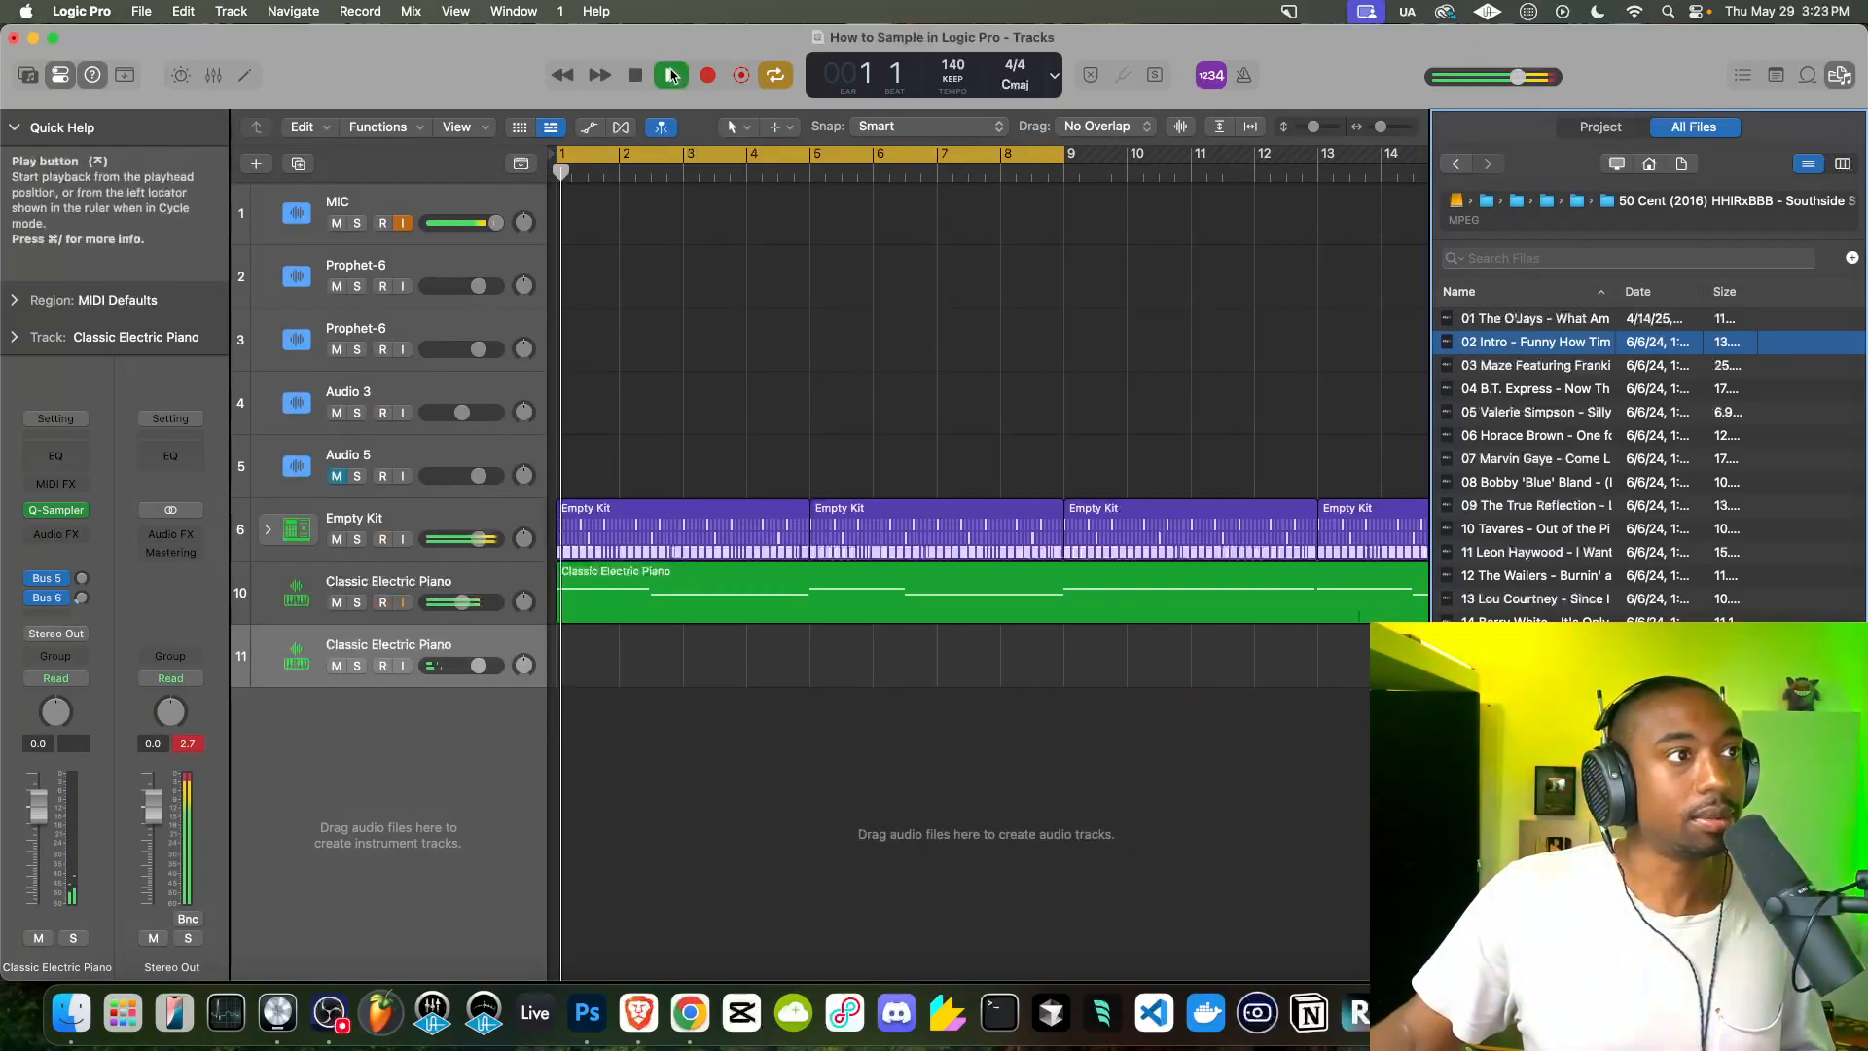
click(447, 581)
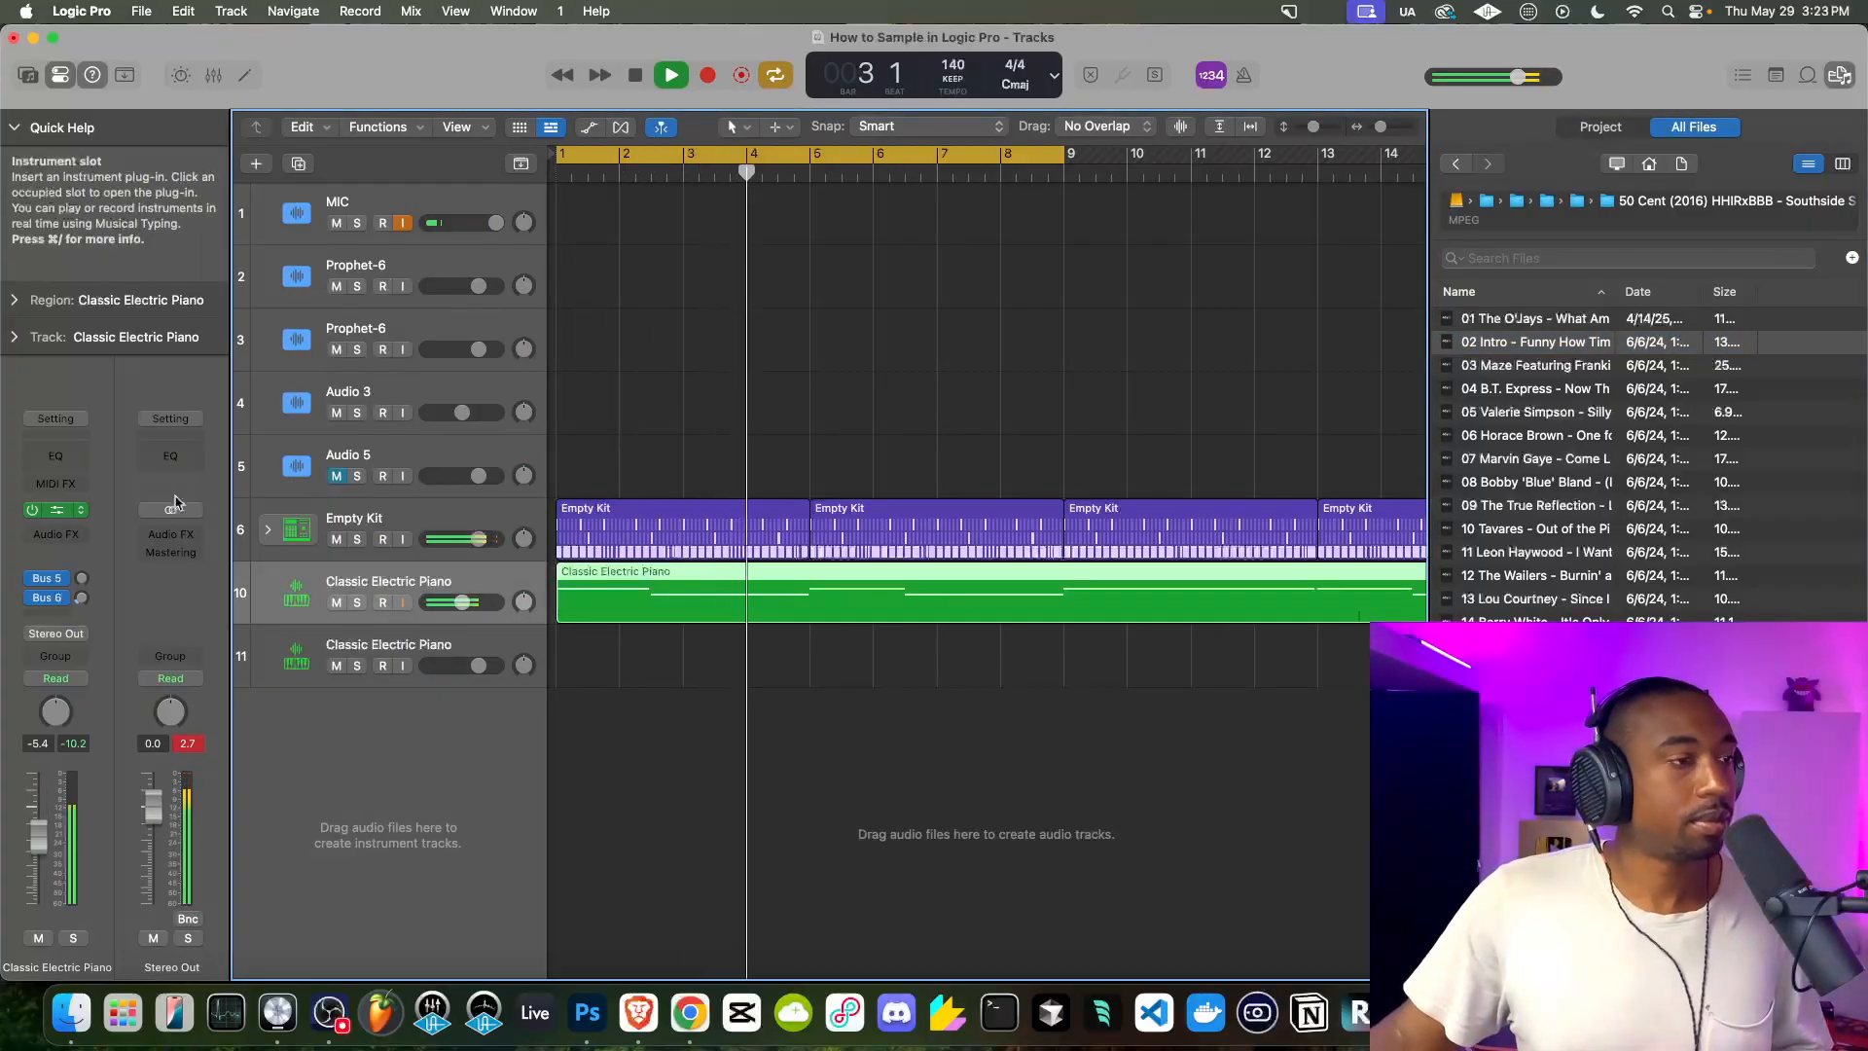
click(68, 511)
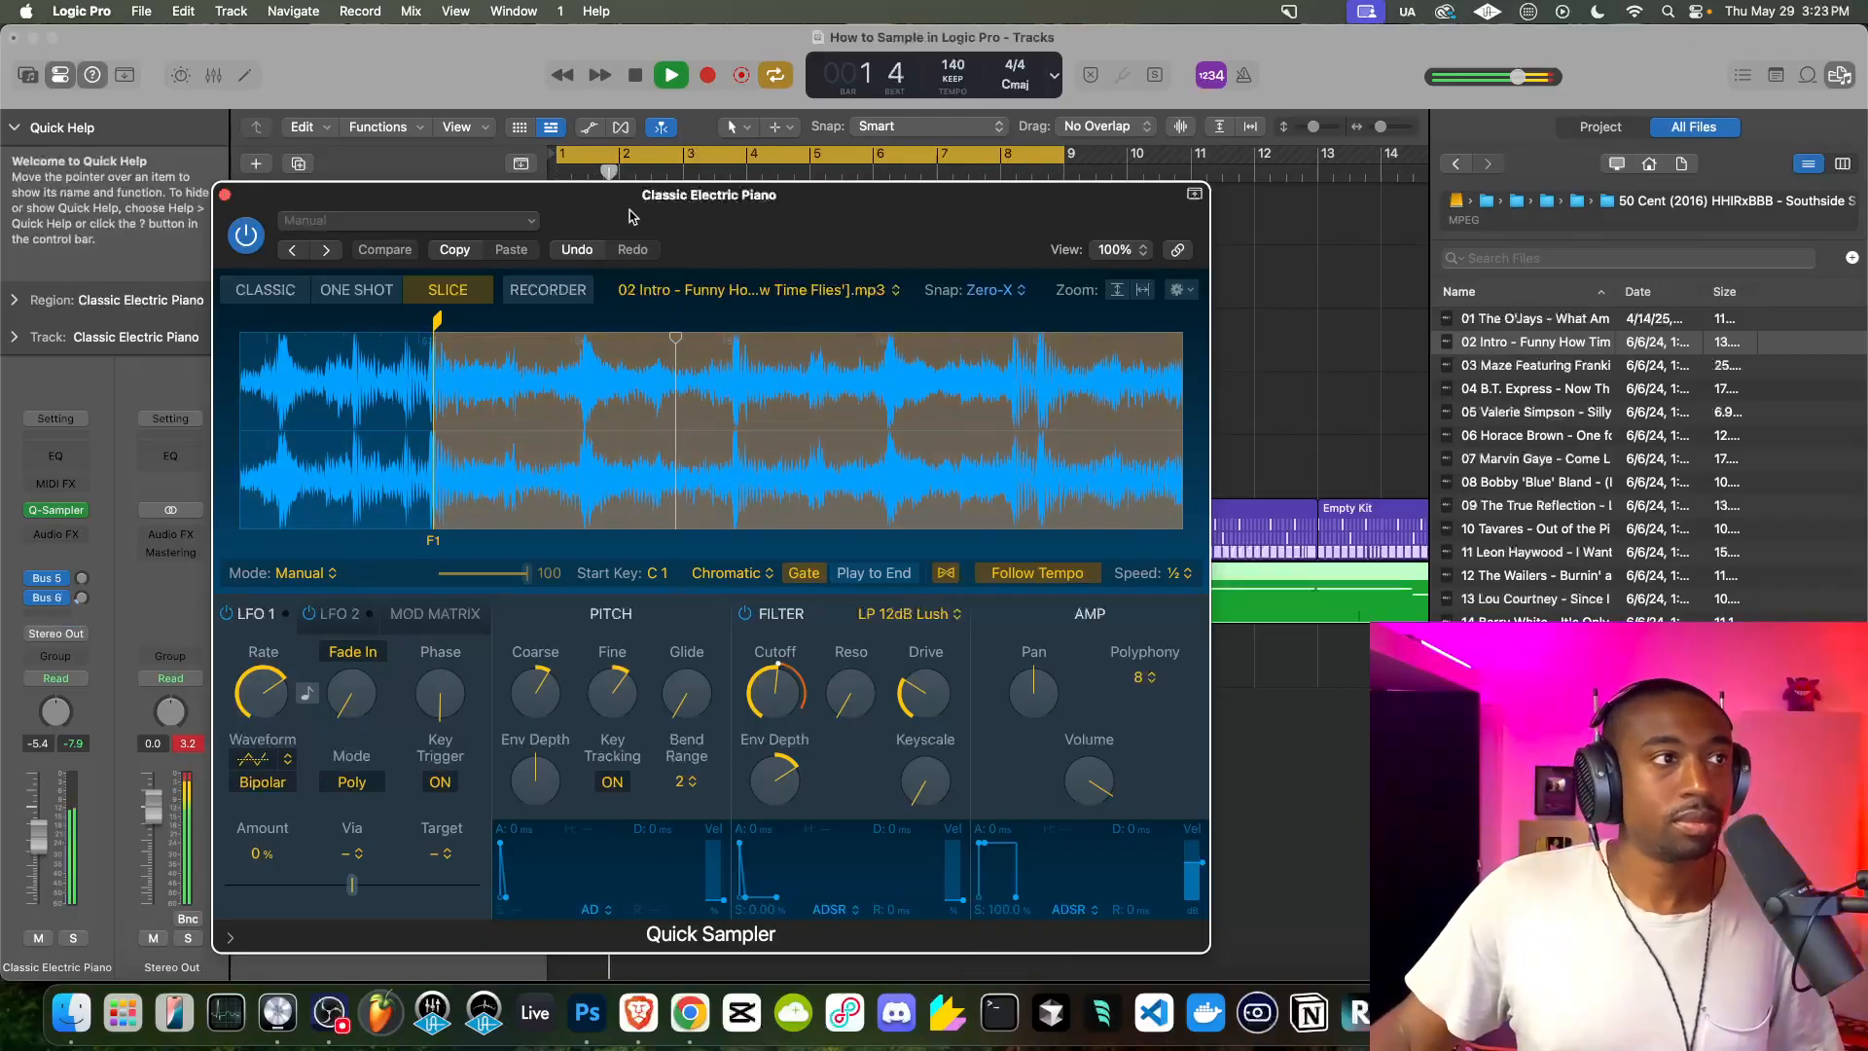
scroll(615, 390, down, 10)
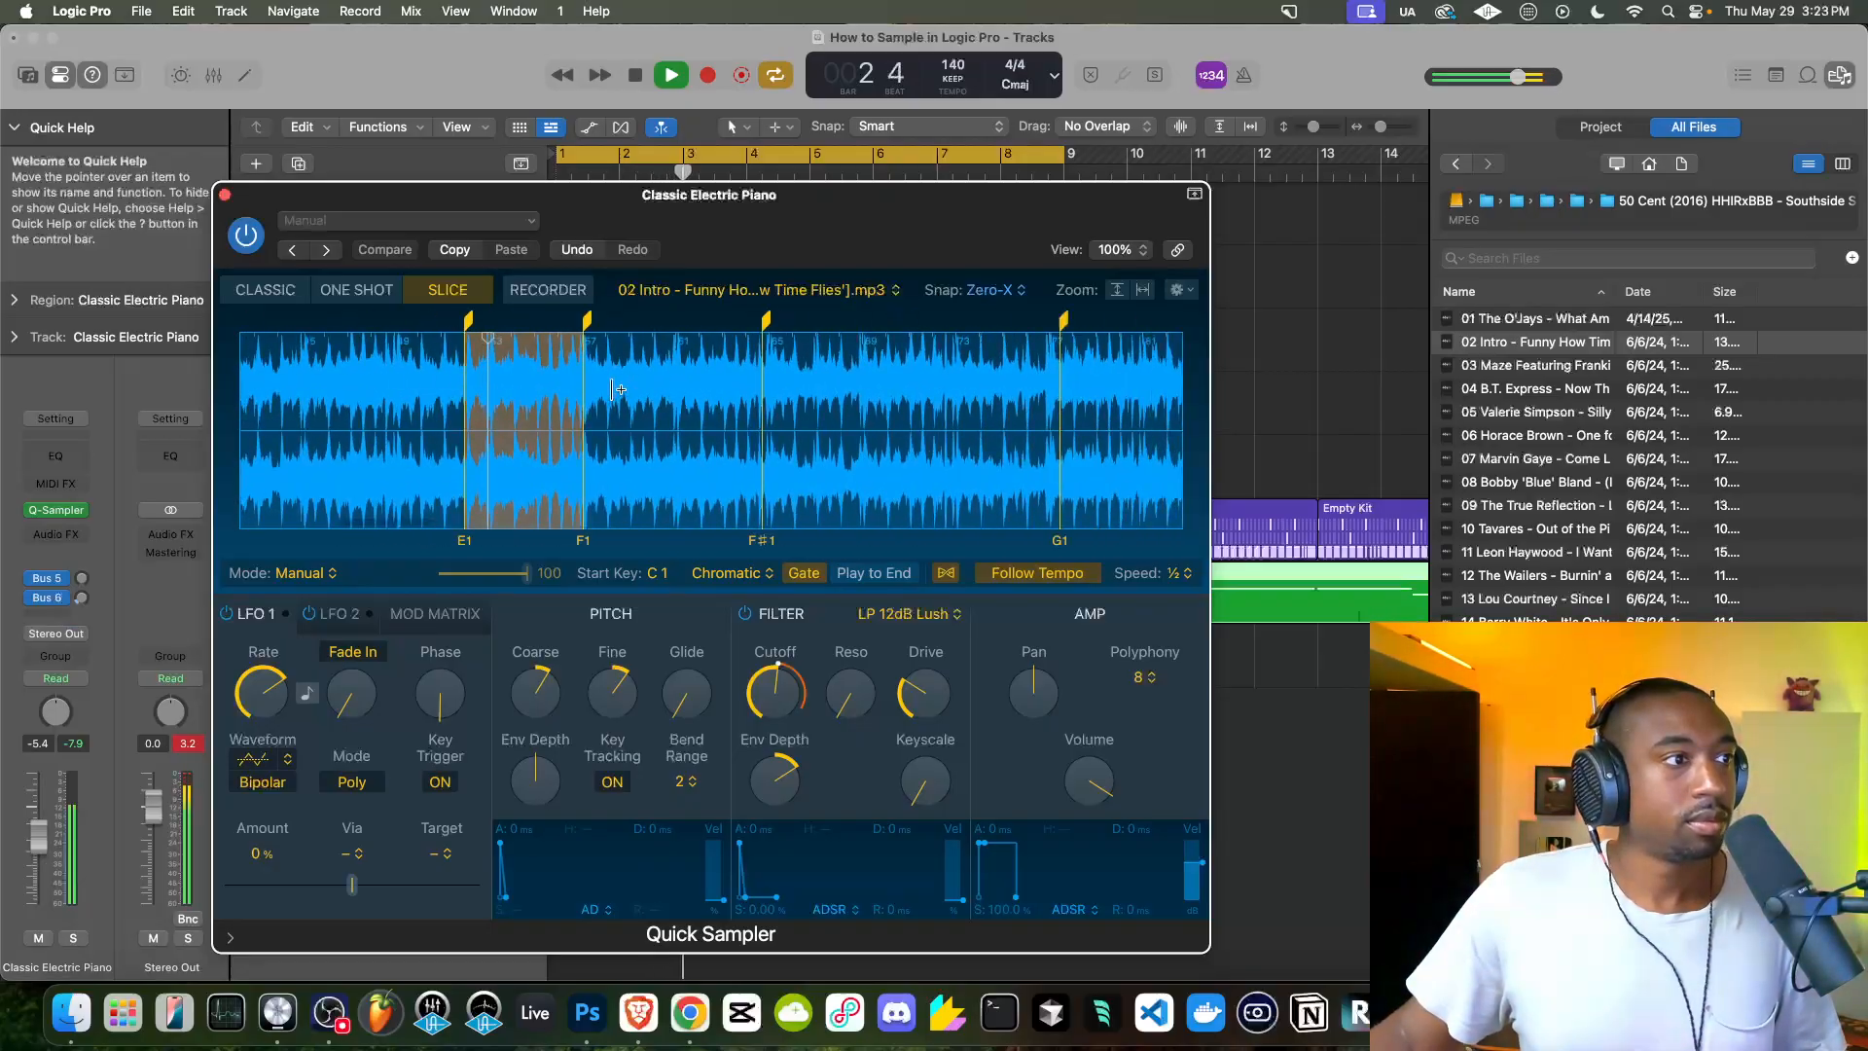
scroll(615, 389, up, 2)
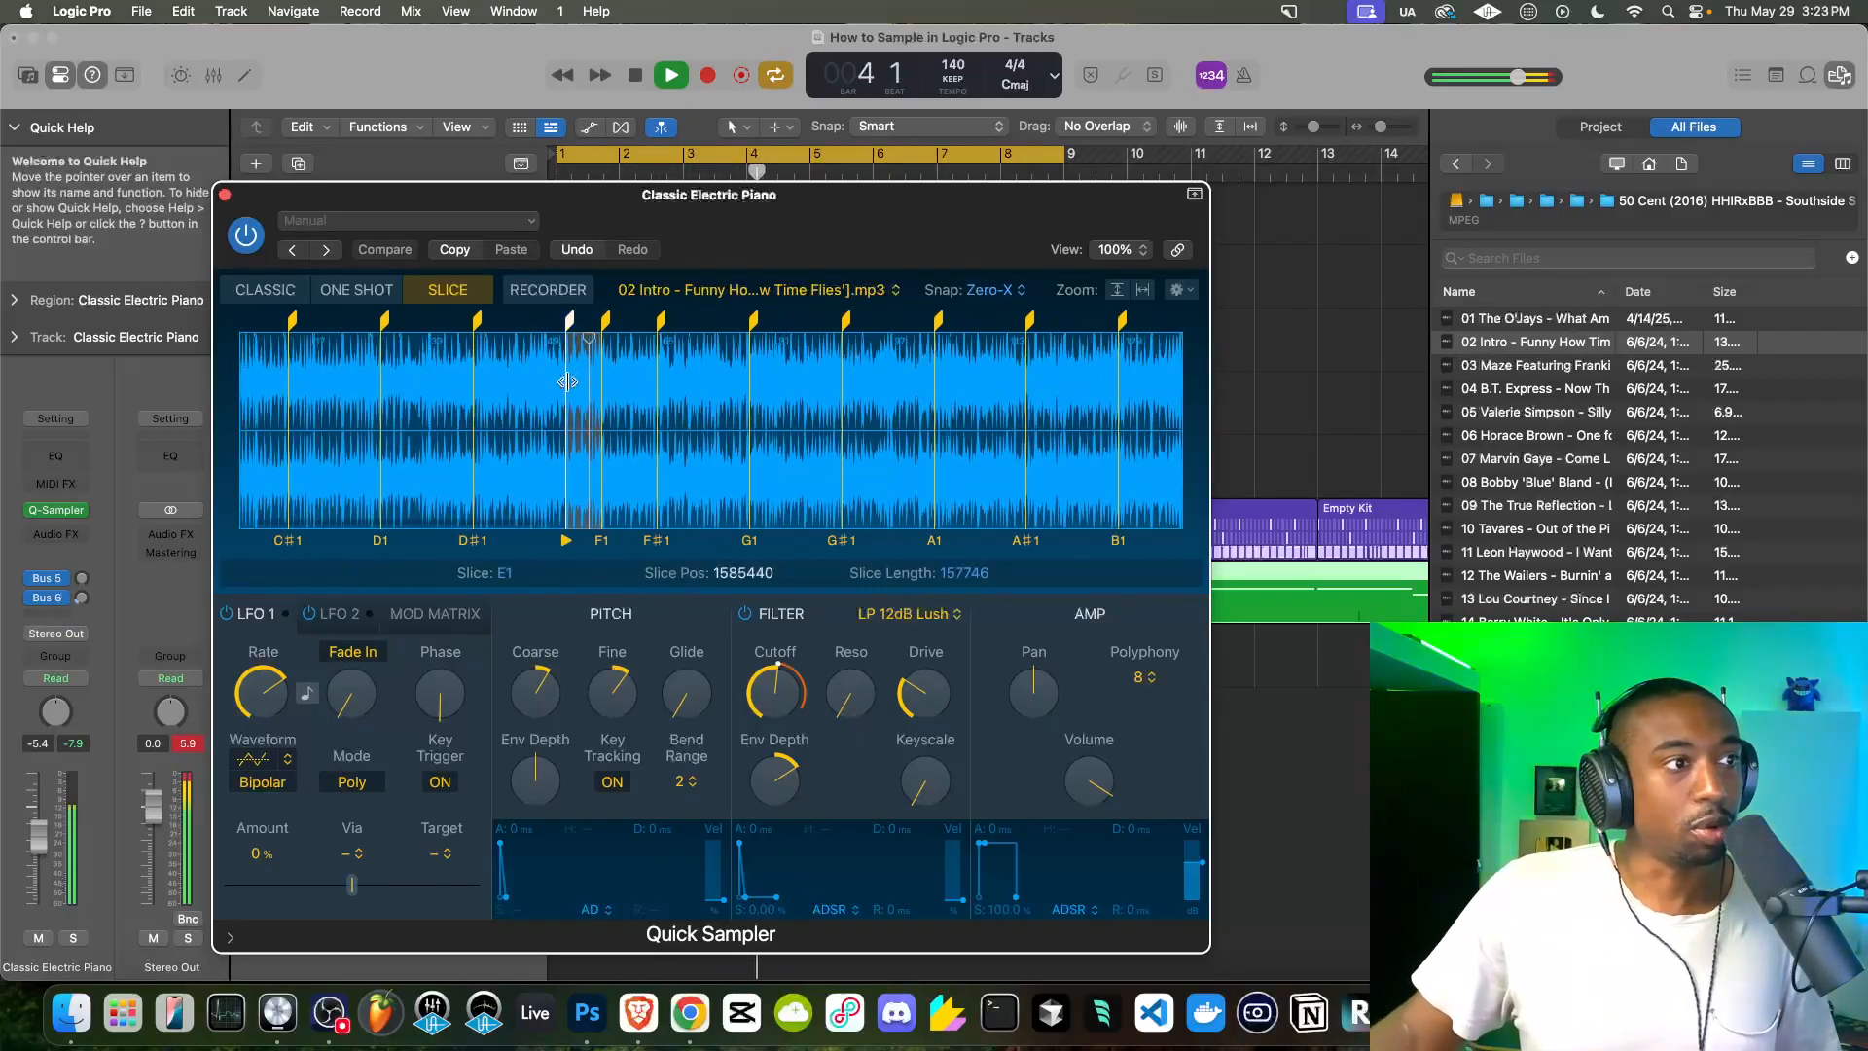
scroll(567, 381, down, 5)
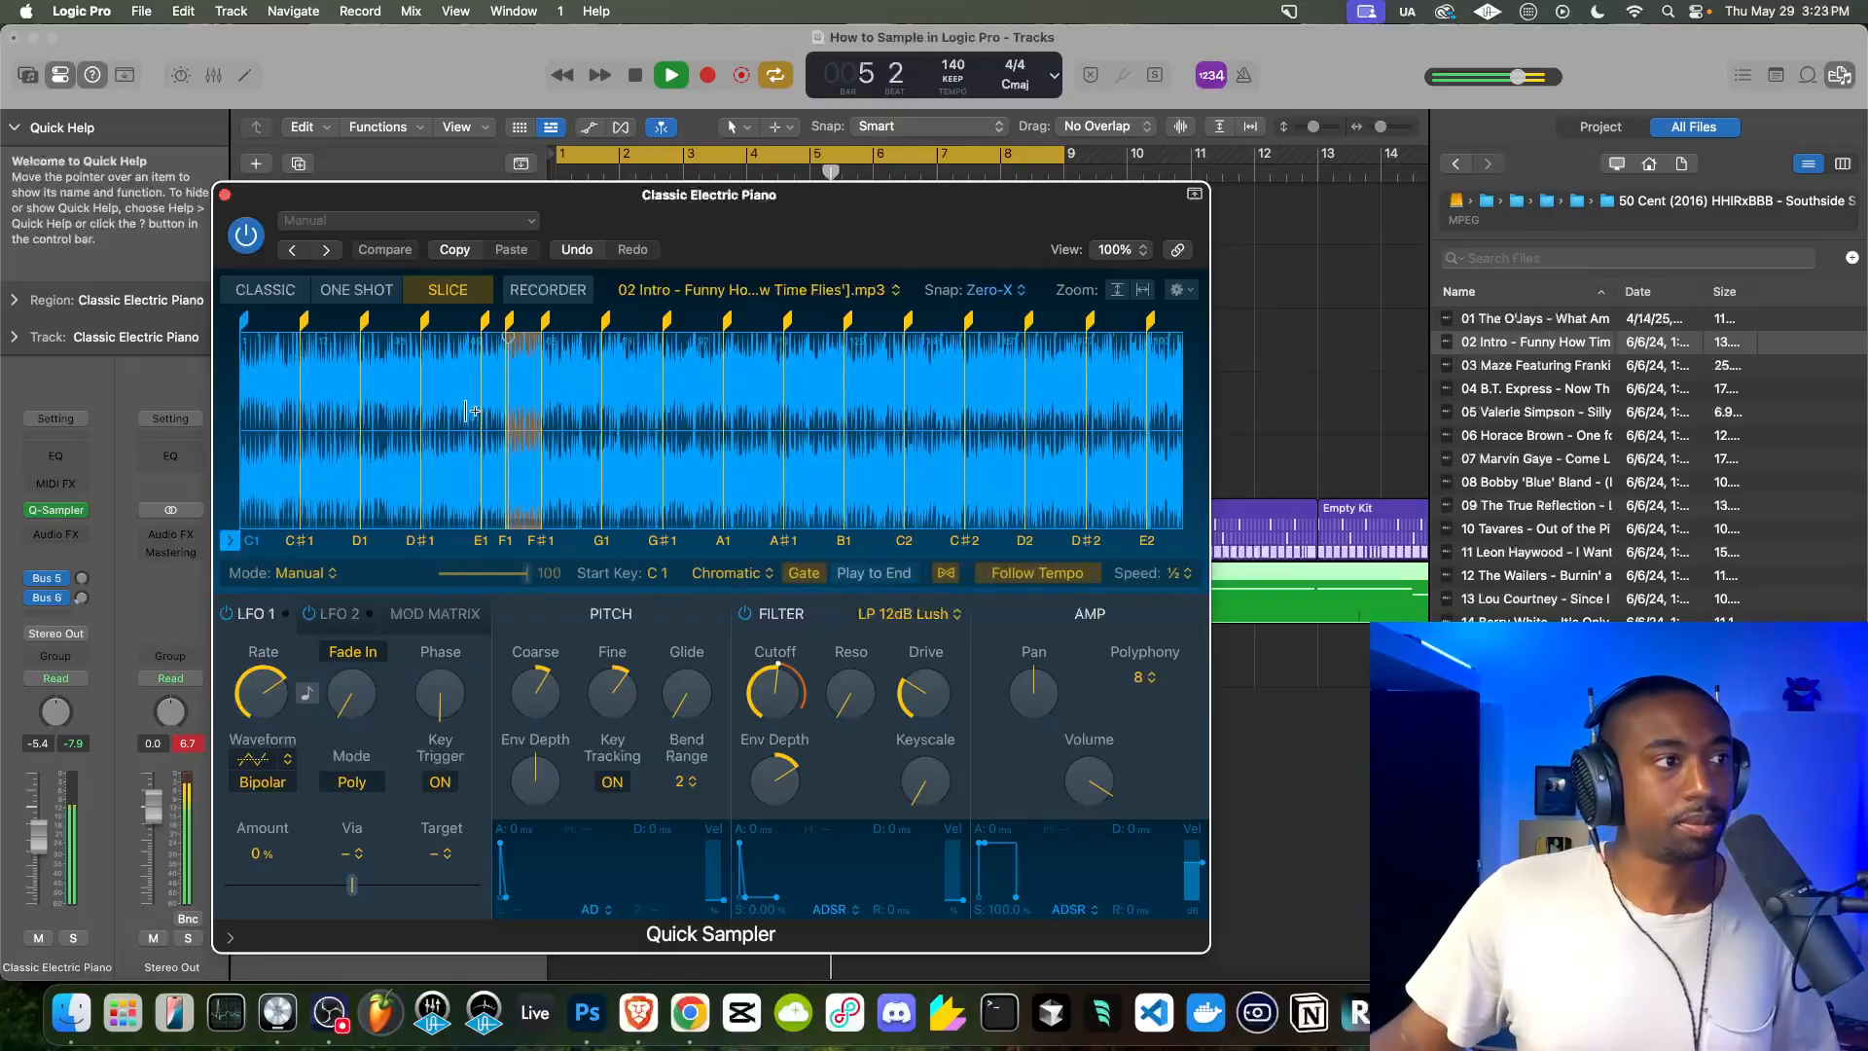
scroll(465, 410, up, 4)
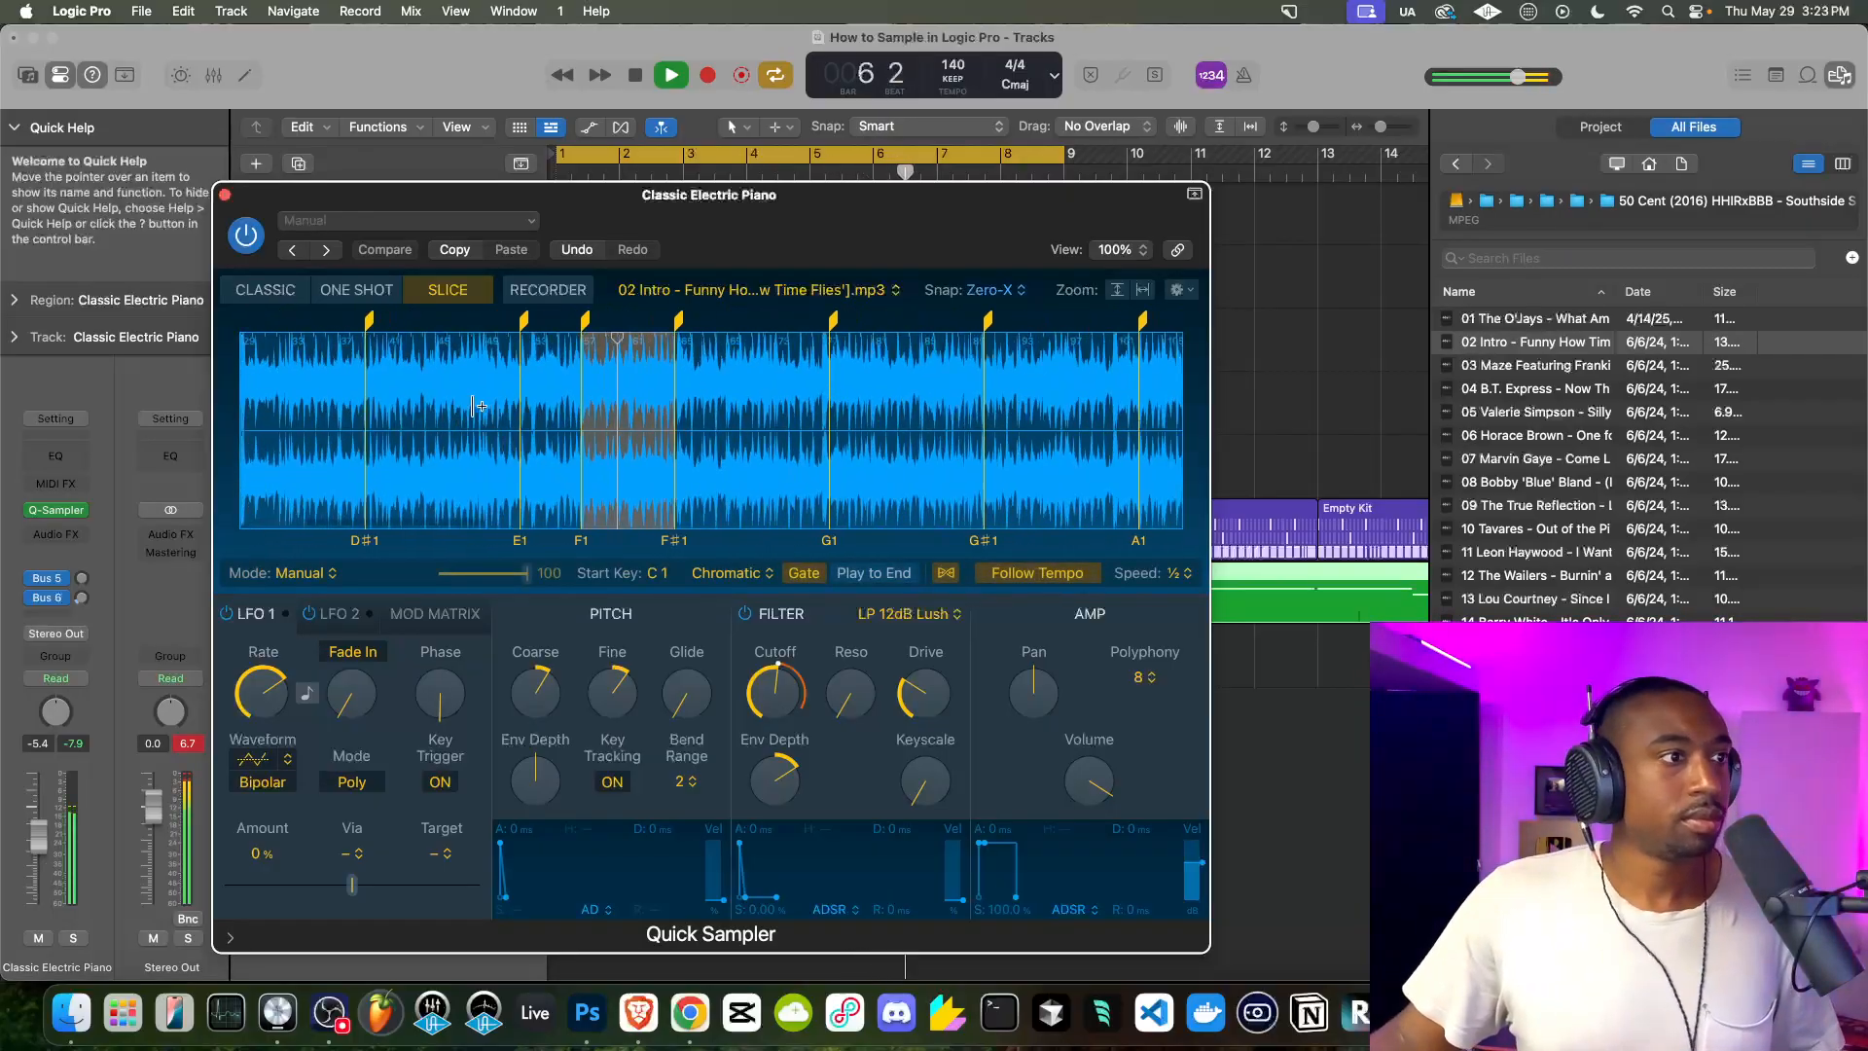
scroll(639, 390, up, 2)
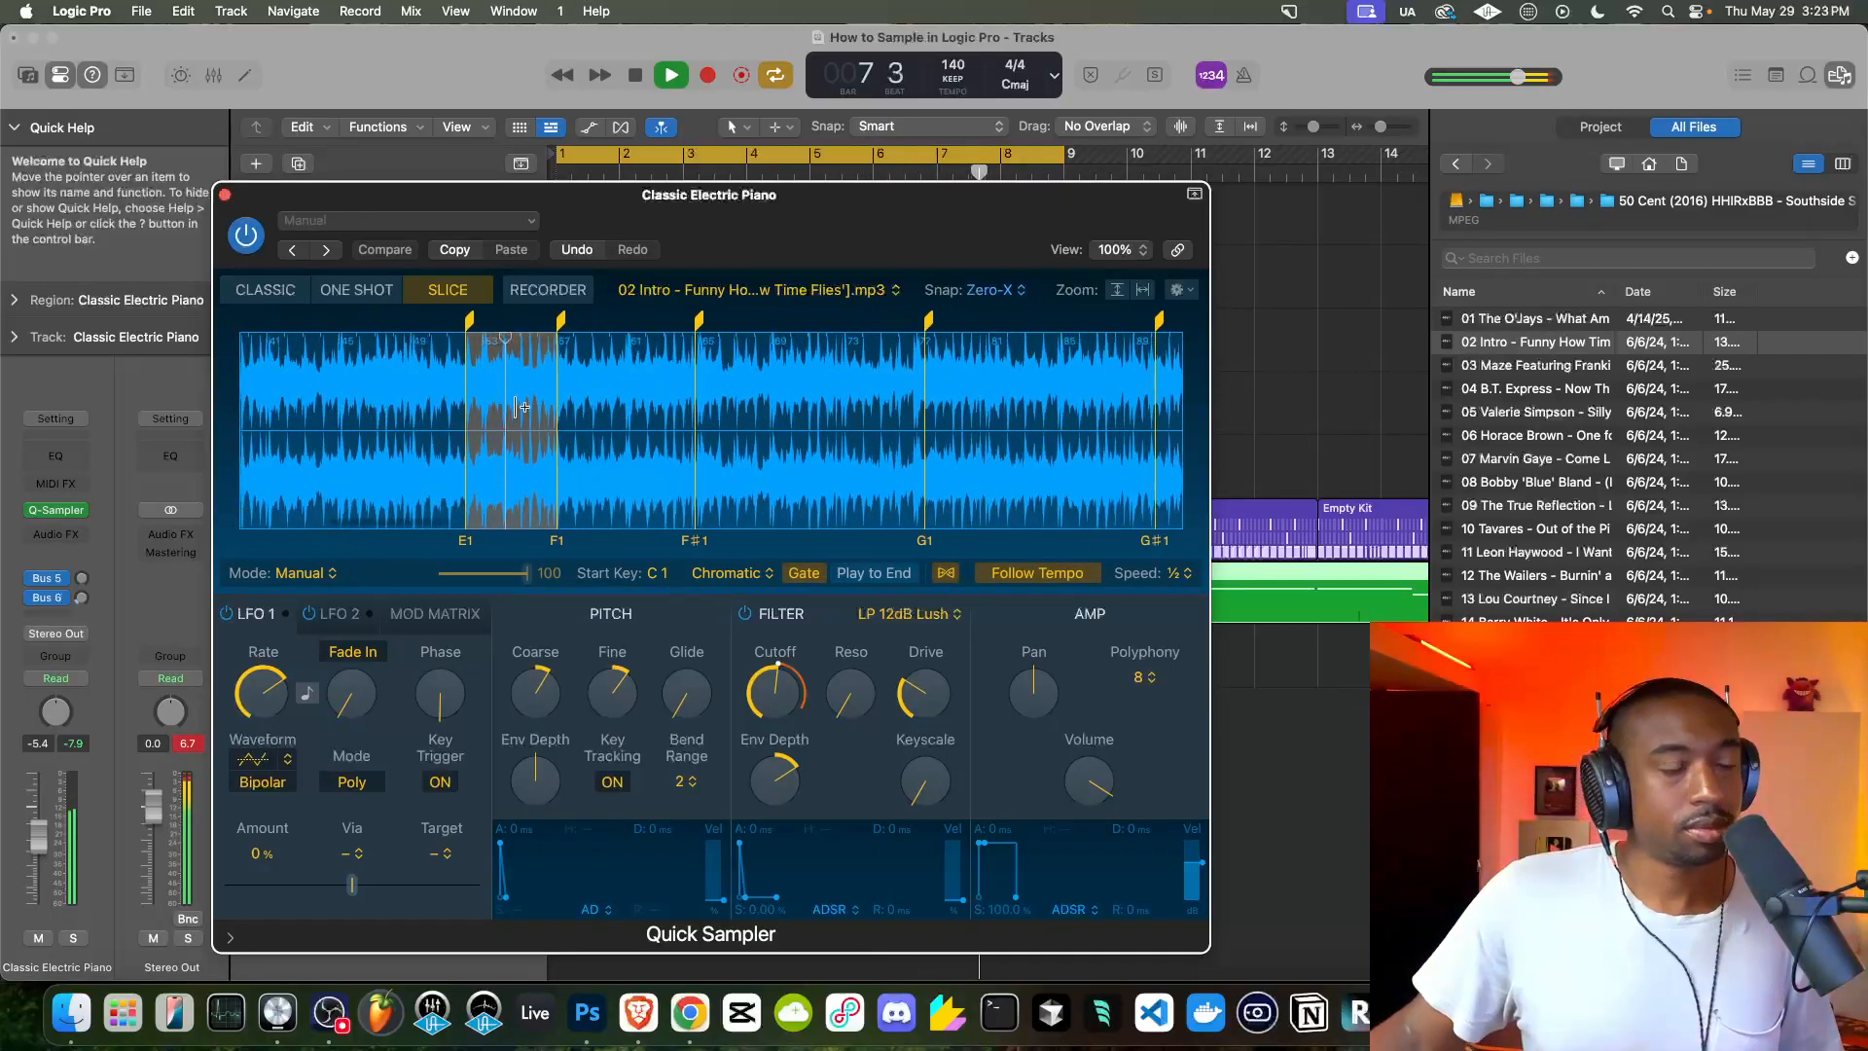
scroll(518, 407, down, 2)
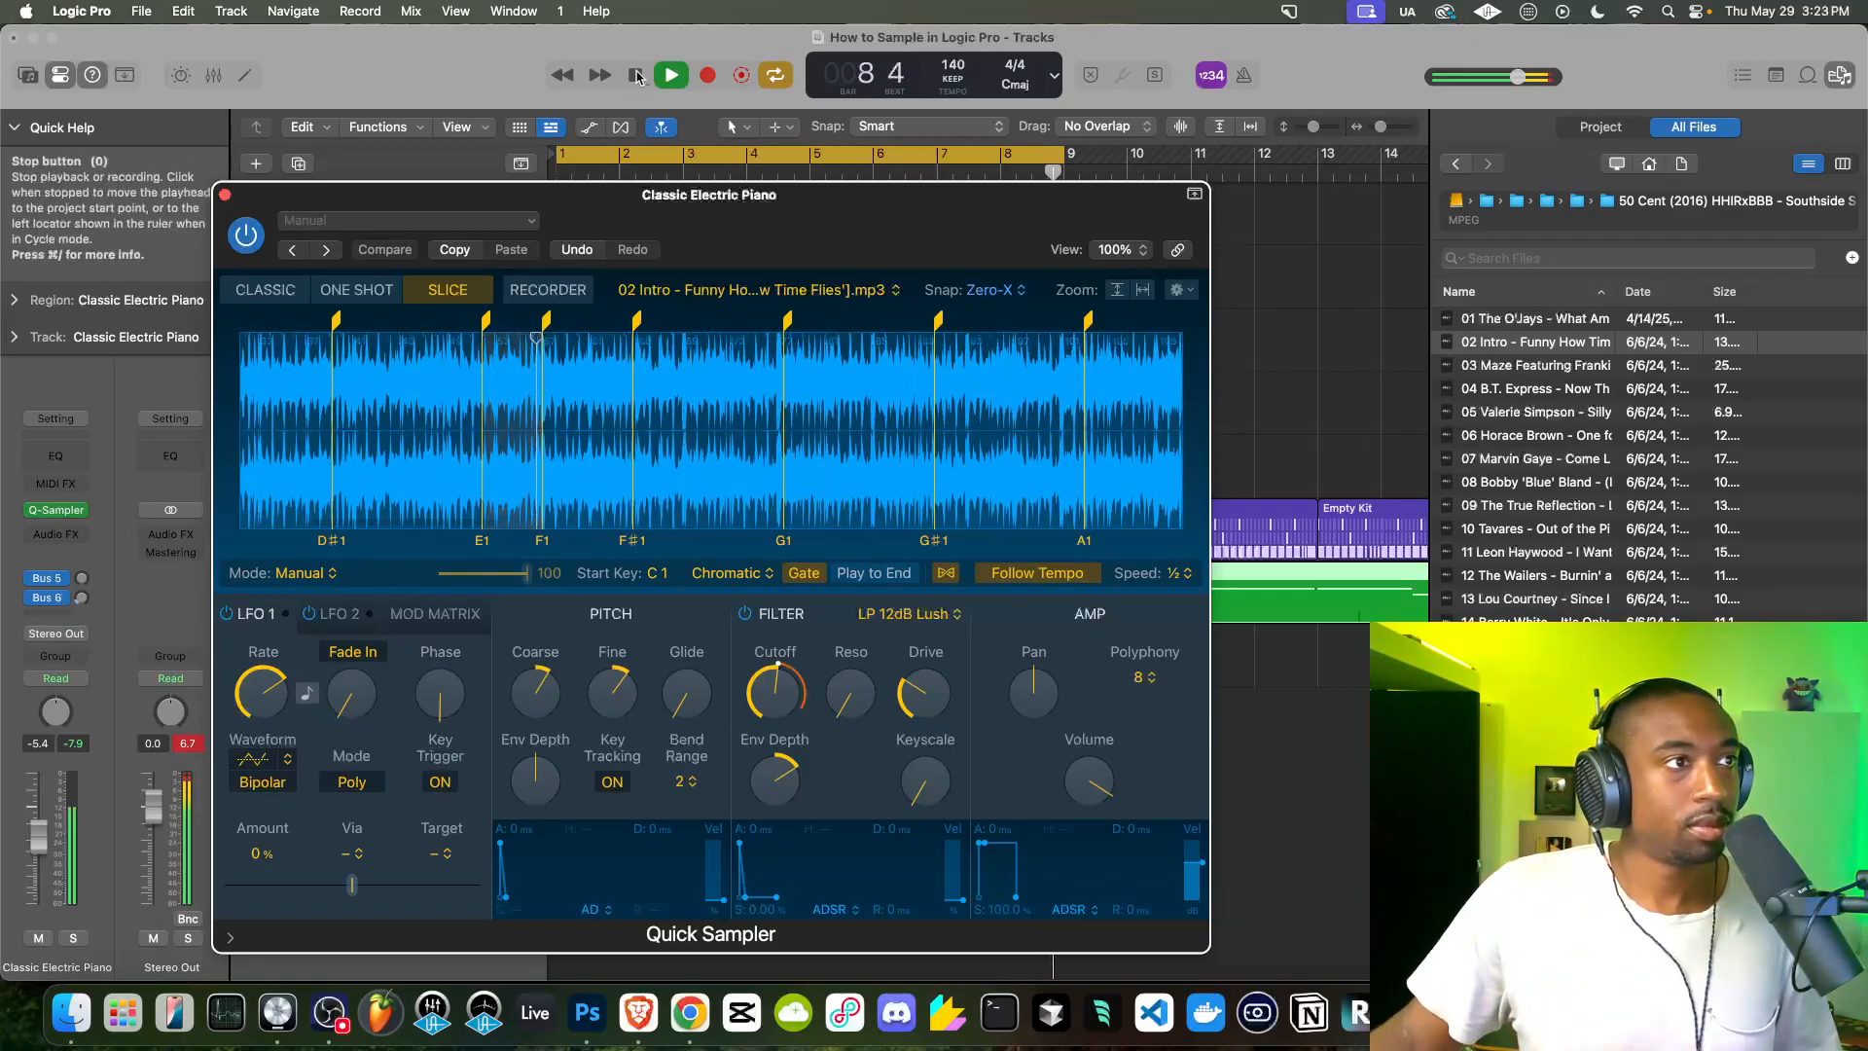
key(space)
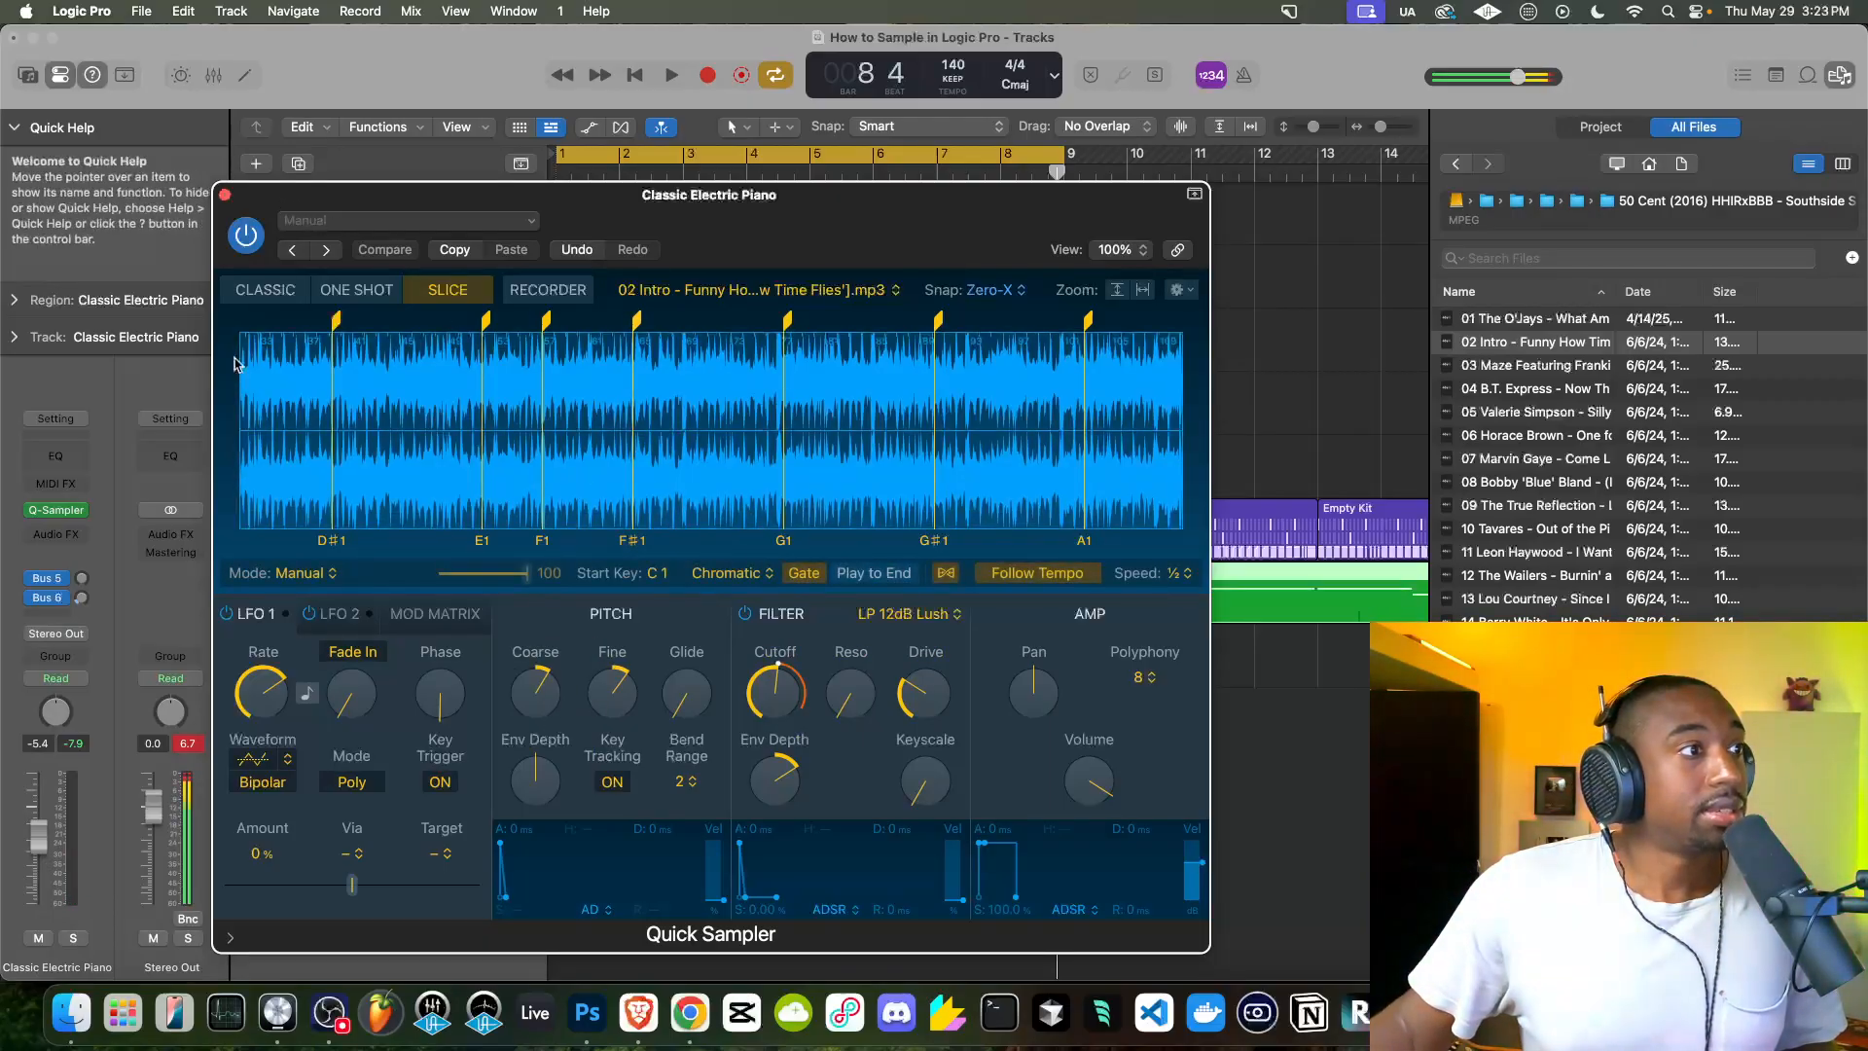
Review the slicing mode options without changing them, close track 10's Quick Sampler, and return the playhead to the start
click(301, 572)
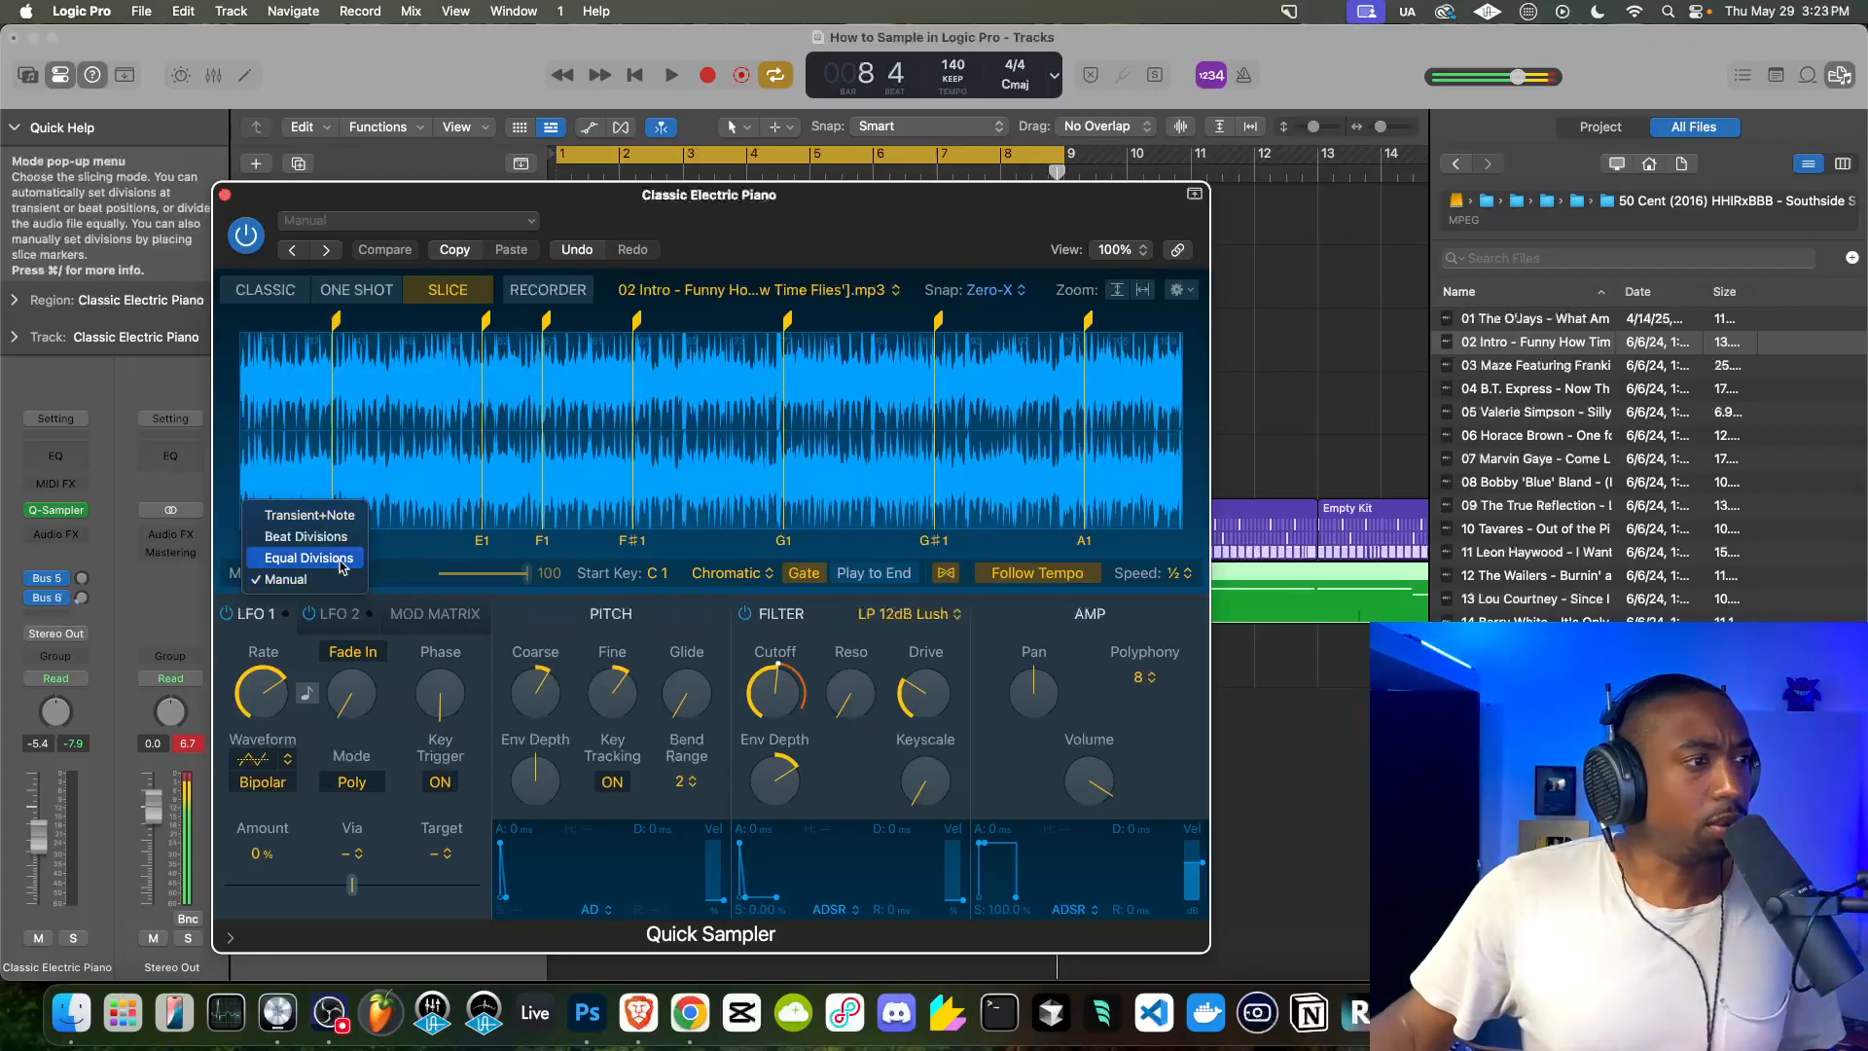
click(378, 581)
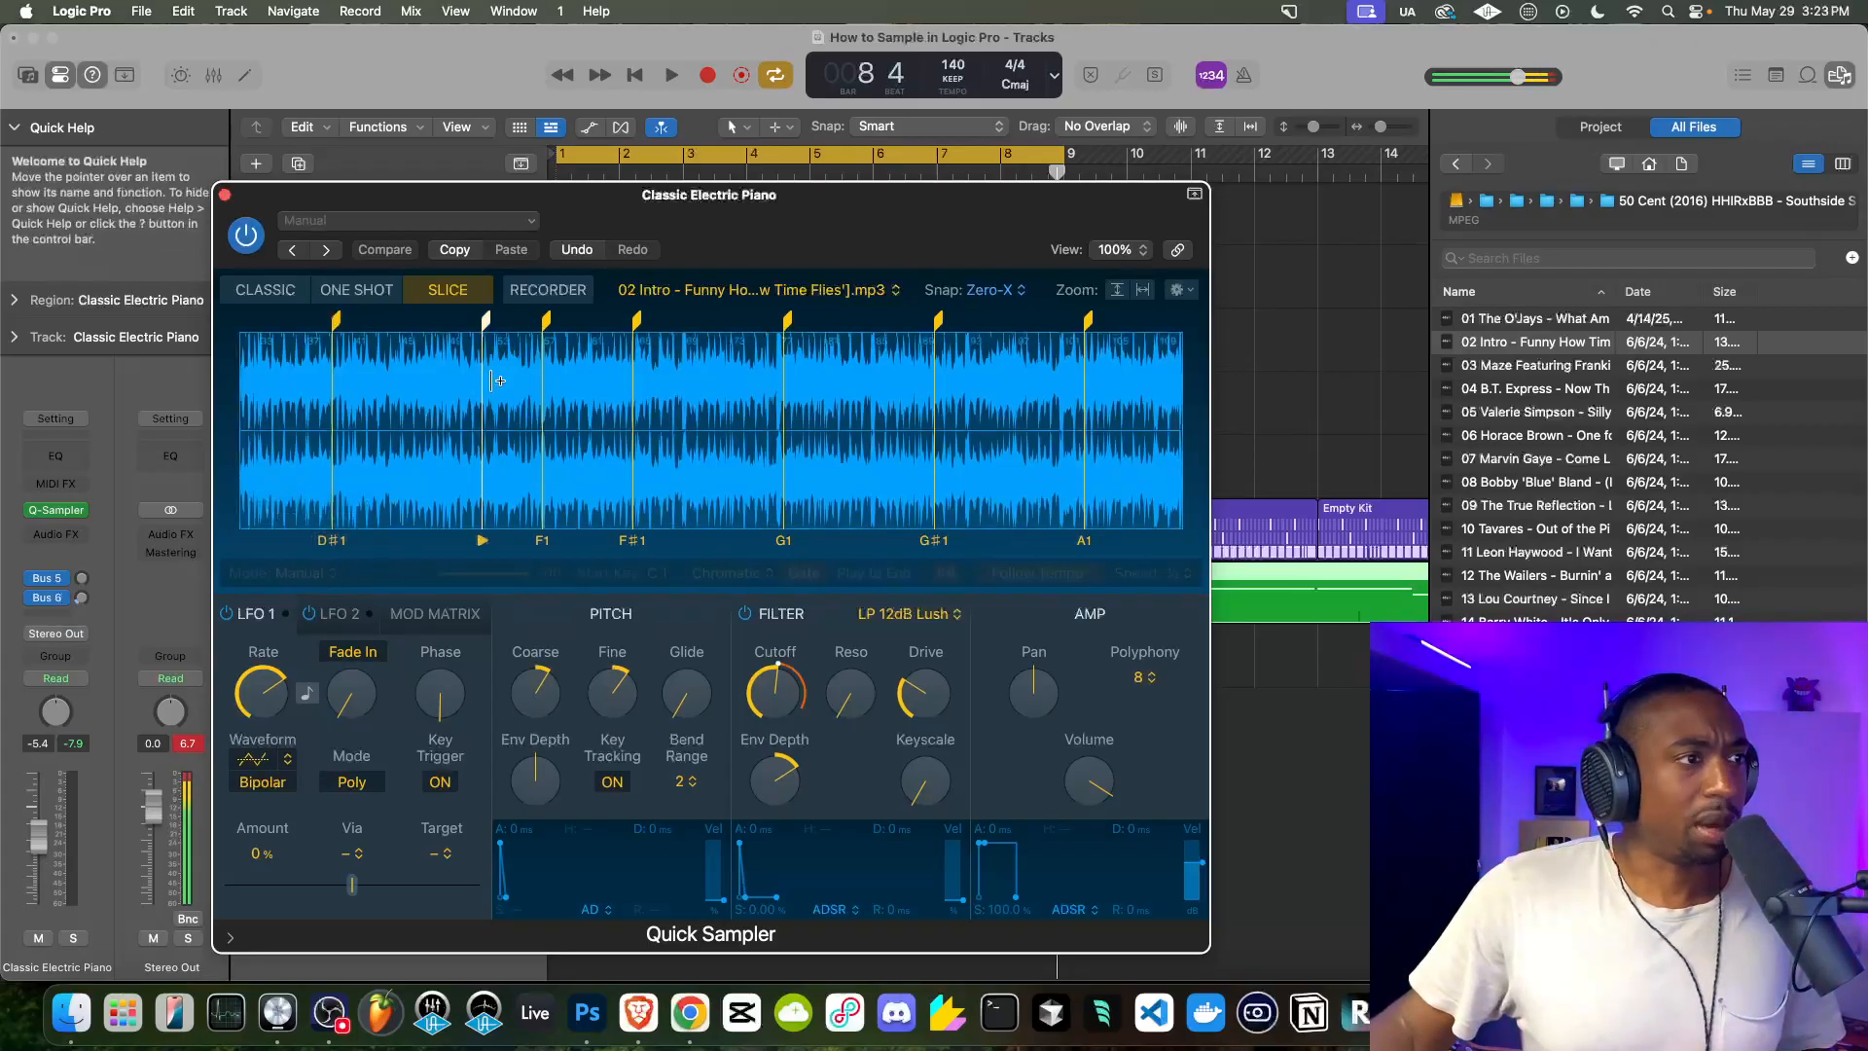
click(225, 194)
key(Return)
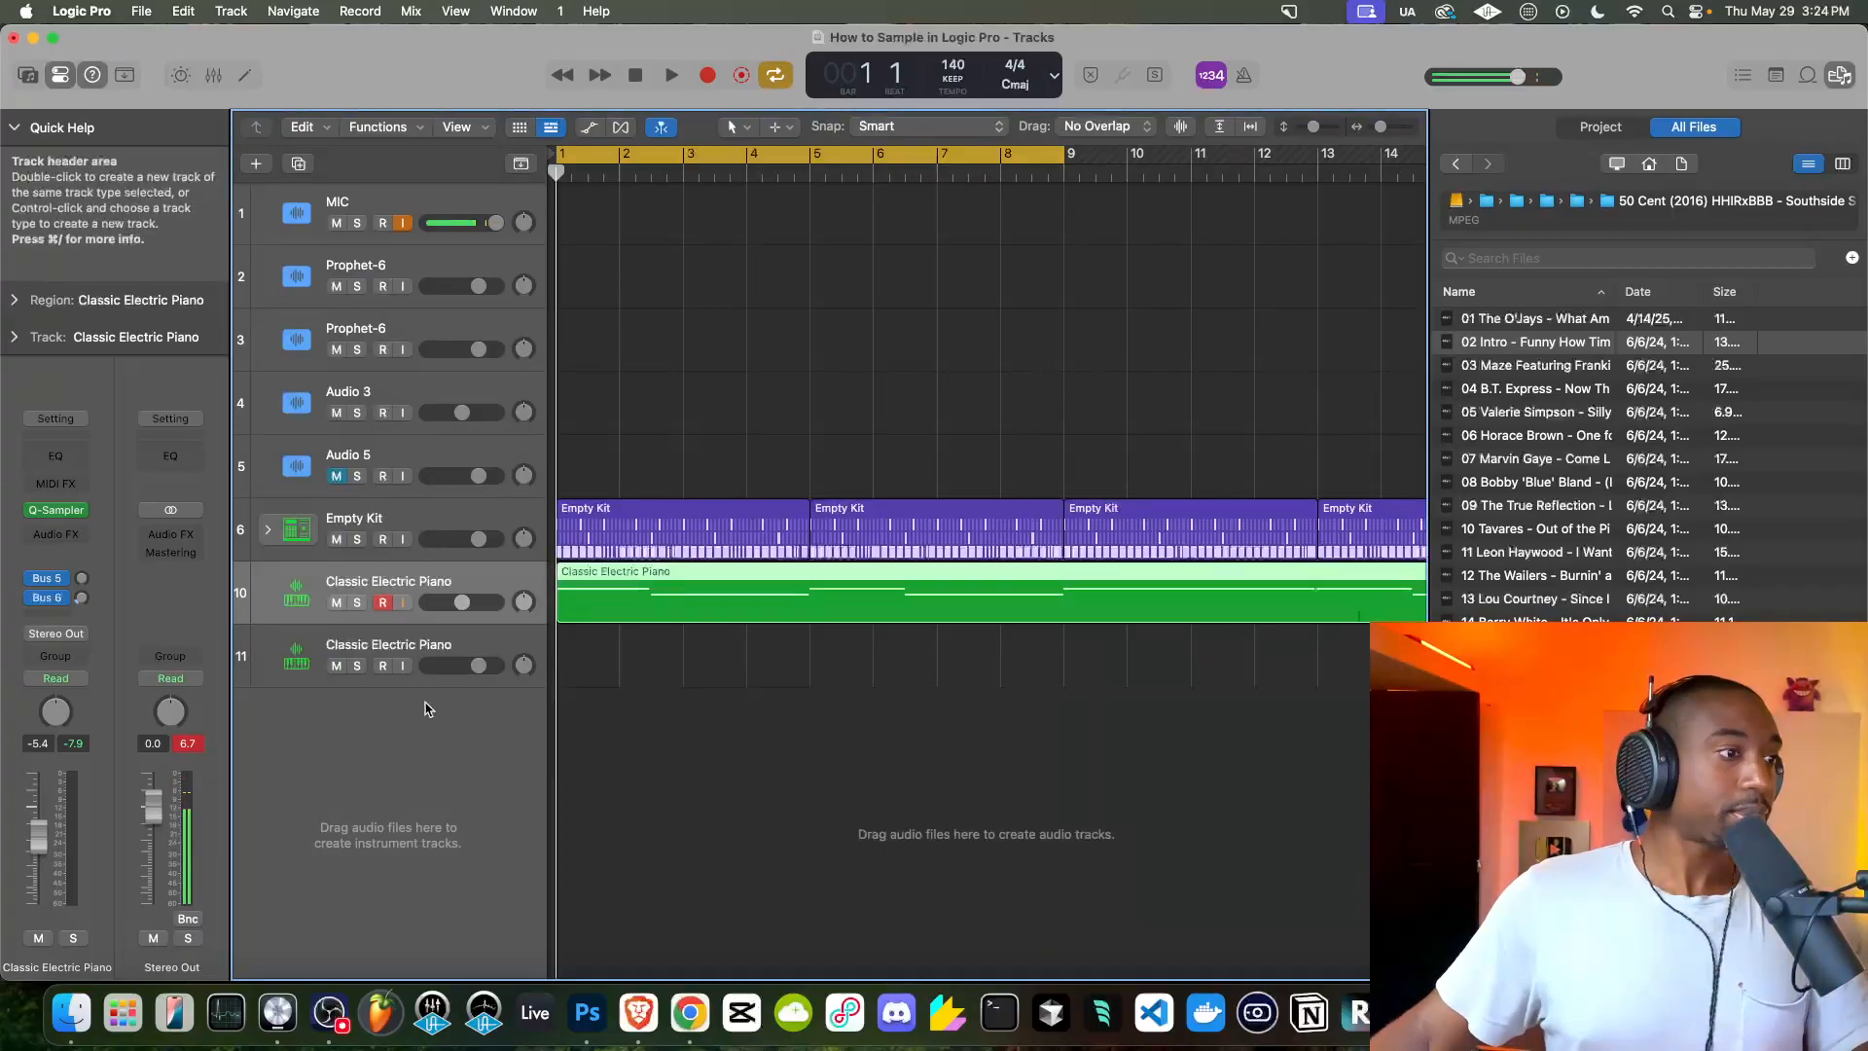
Mute track 10 and place "02 Intro - Funny How Time Flies" at bar 1 on a new audio track below track 11
click(380, 640)
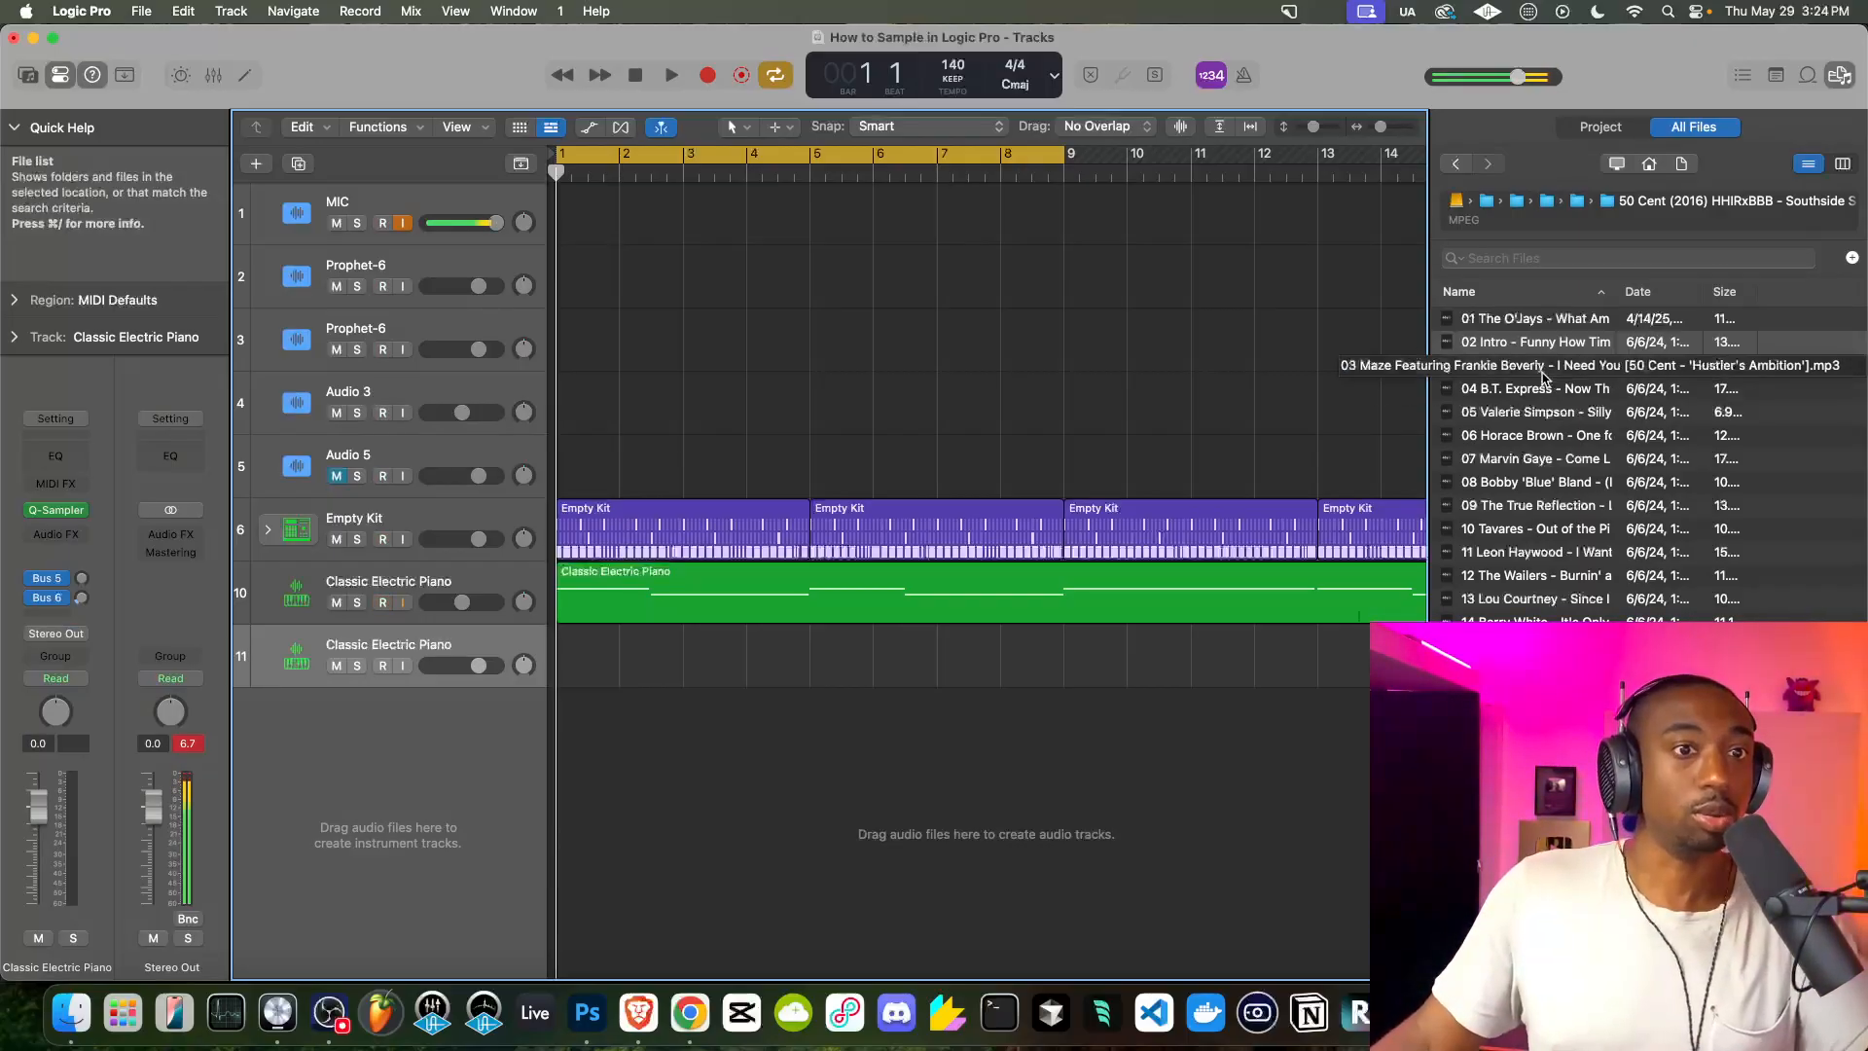
click(337, 602)
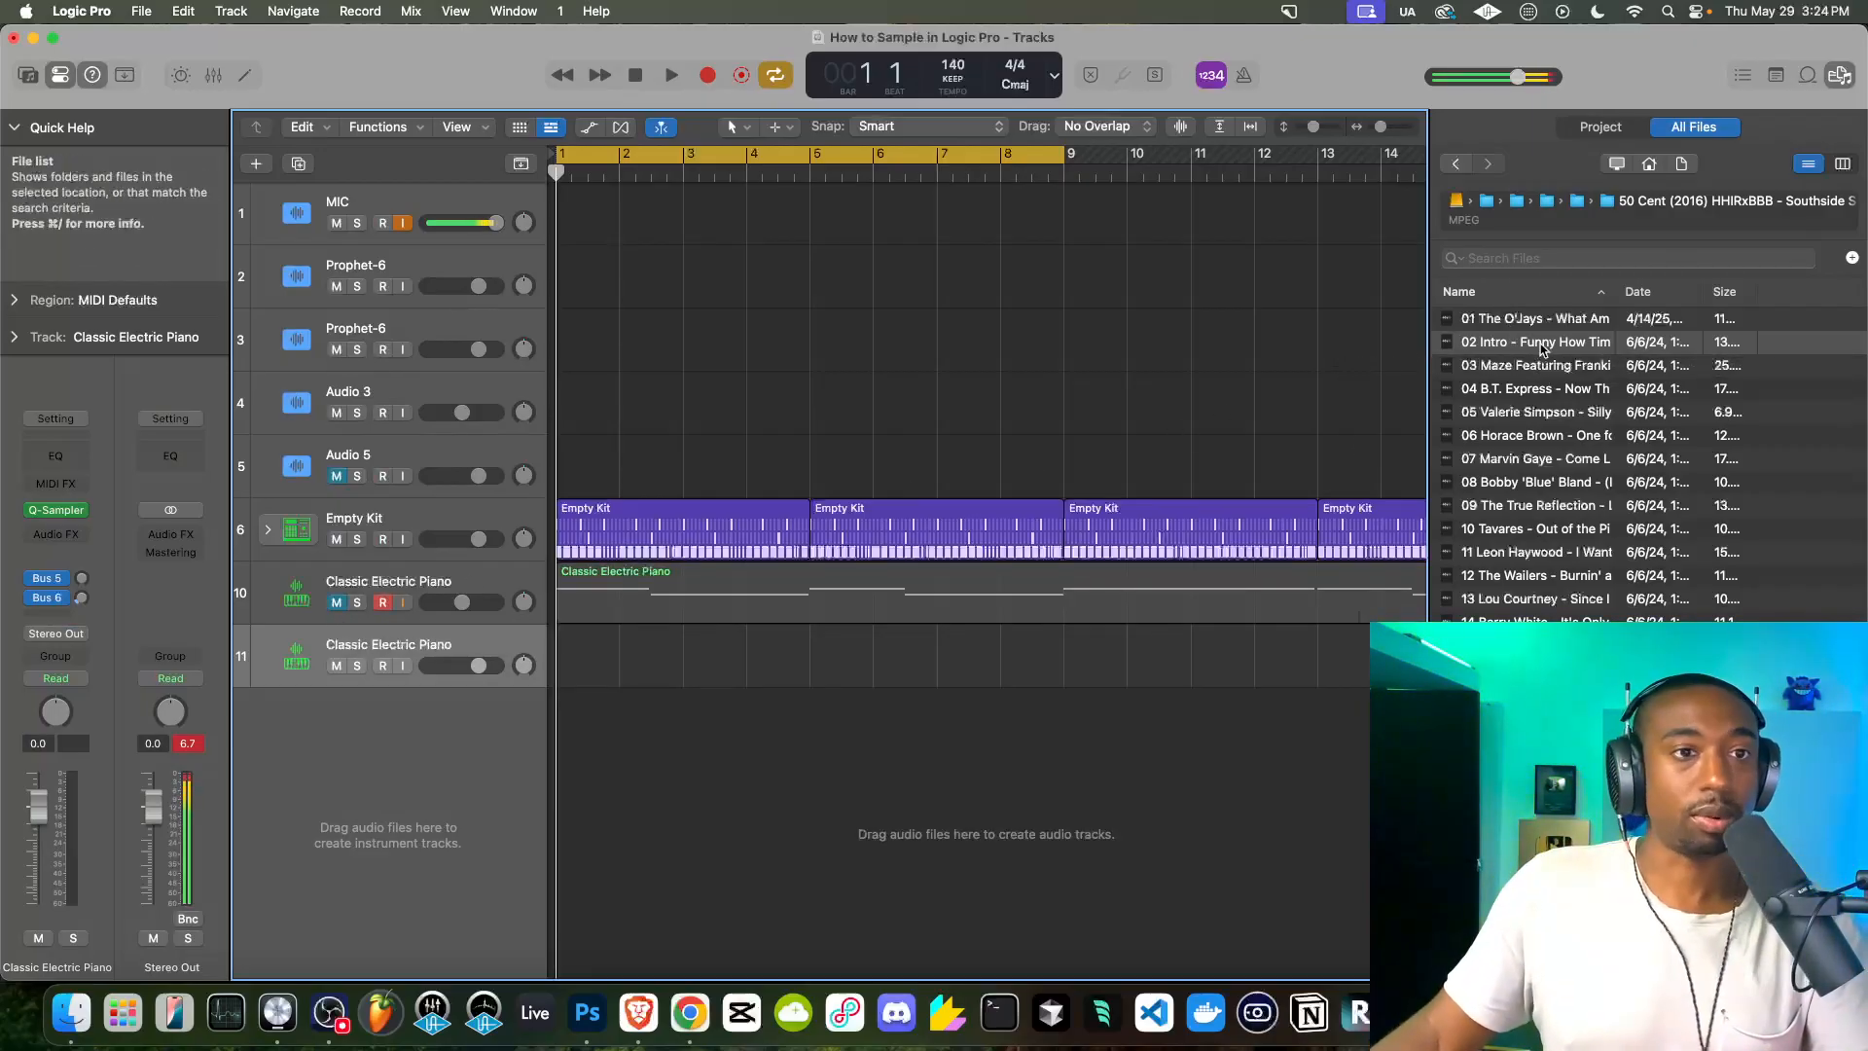
drag(1542, 349, 559, 716)
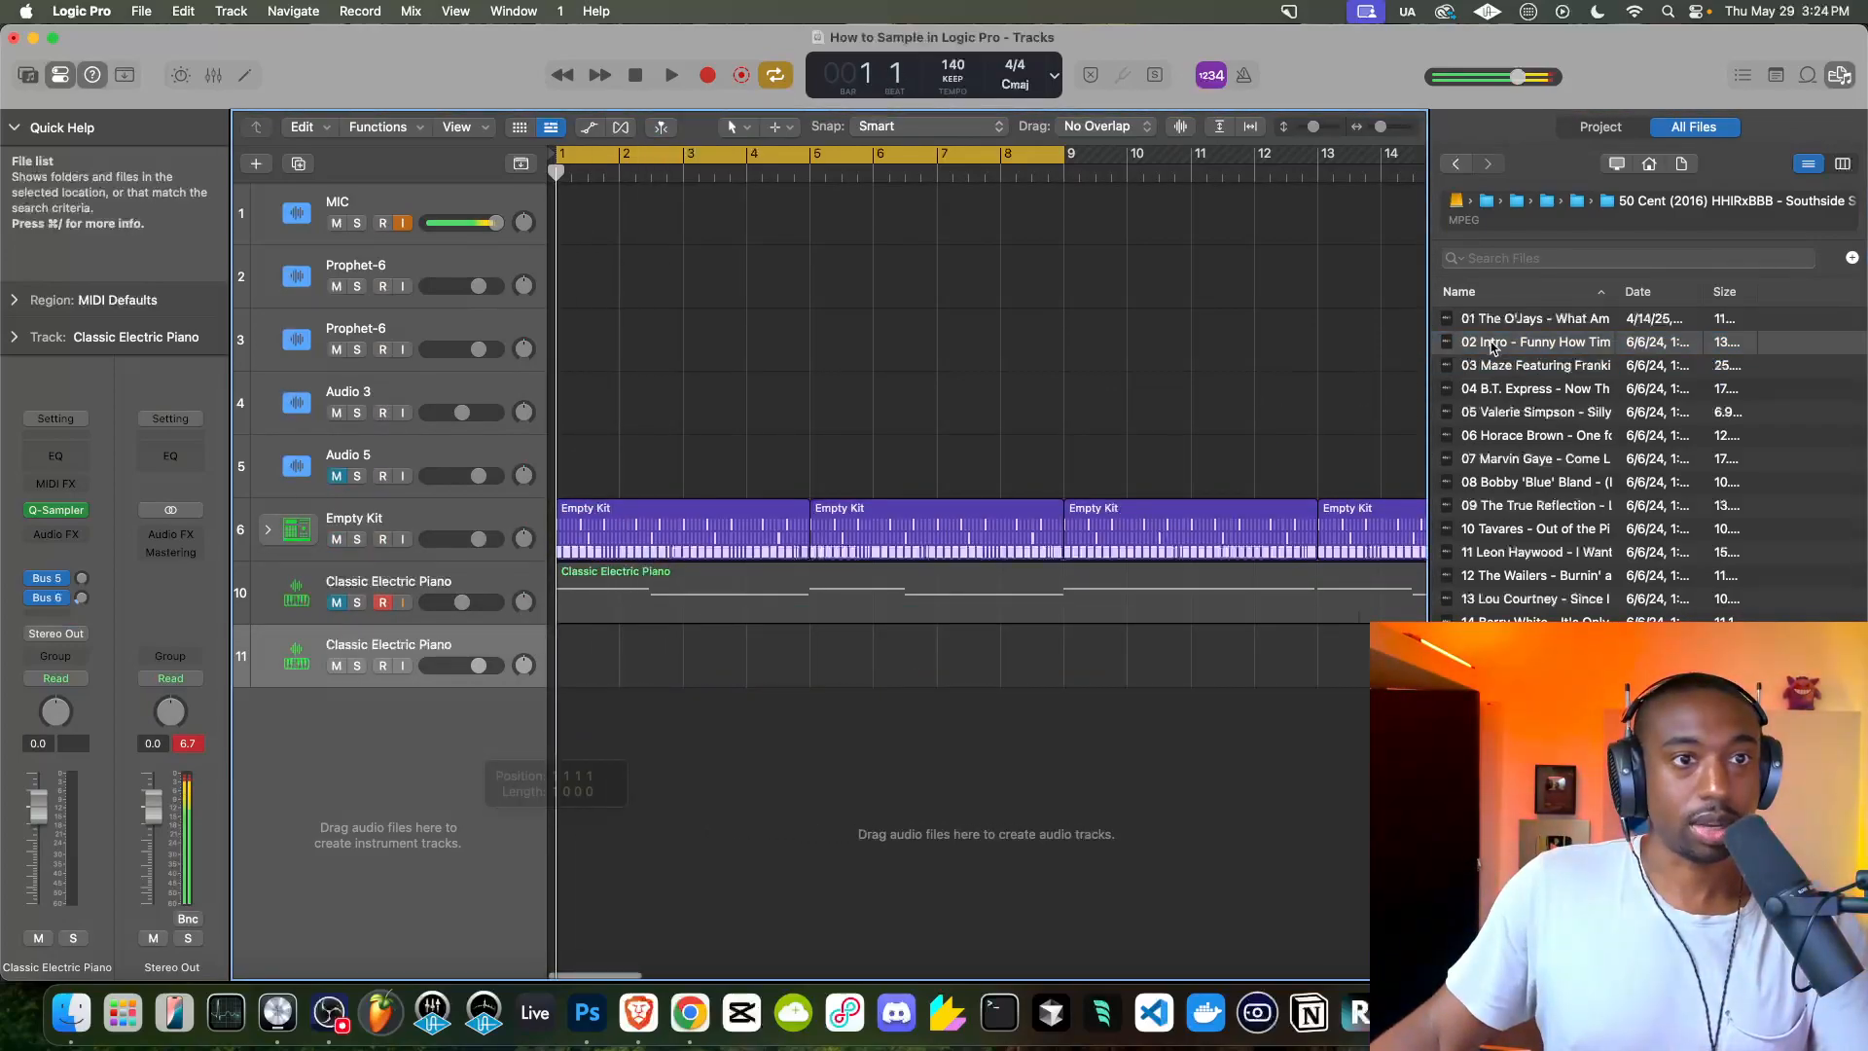
drag(1537, 343, 747, 712)
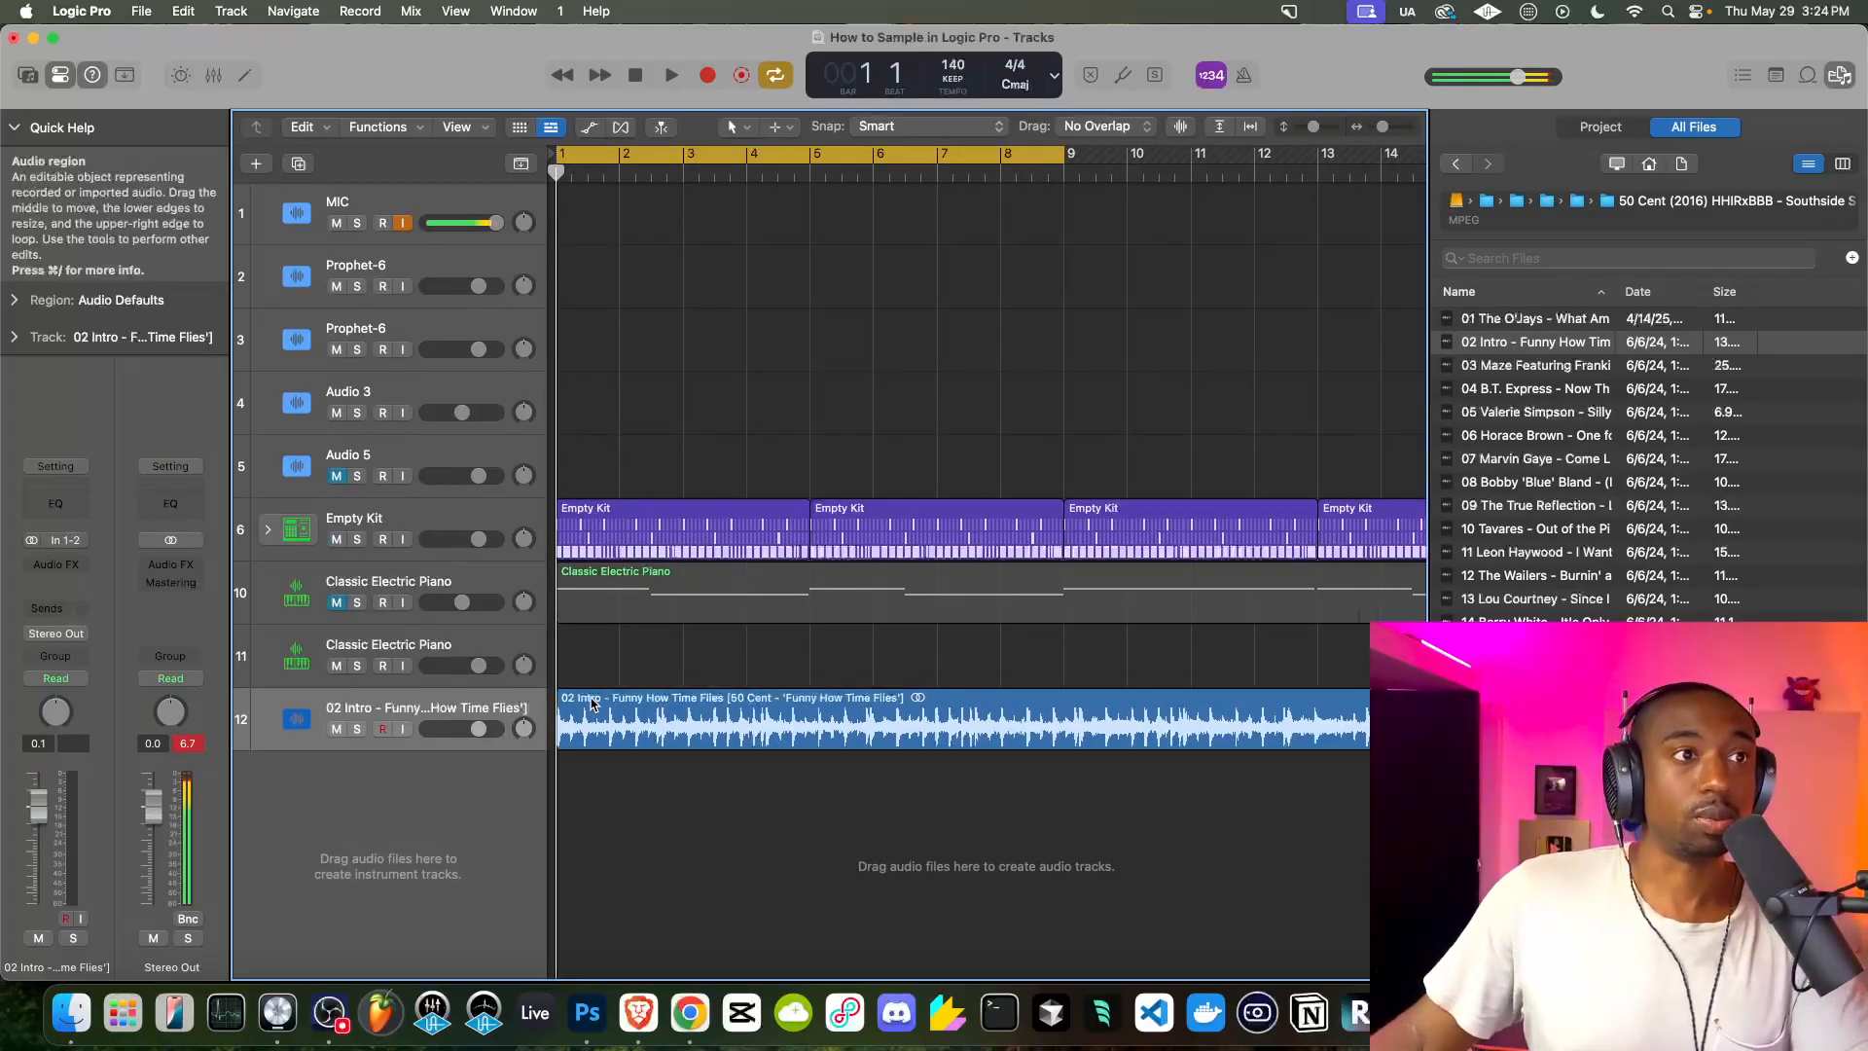
Lower the imported song track's volume to about -9.2 dB and mute the Empty Kit track
key(super+Left)
key(super+Left)
key(super+Left)
key(super+Left)
key(super+Left)
key(super+Left)
key(super+Left)
key(super+Left)
key(super+Left)
key(super+Left)
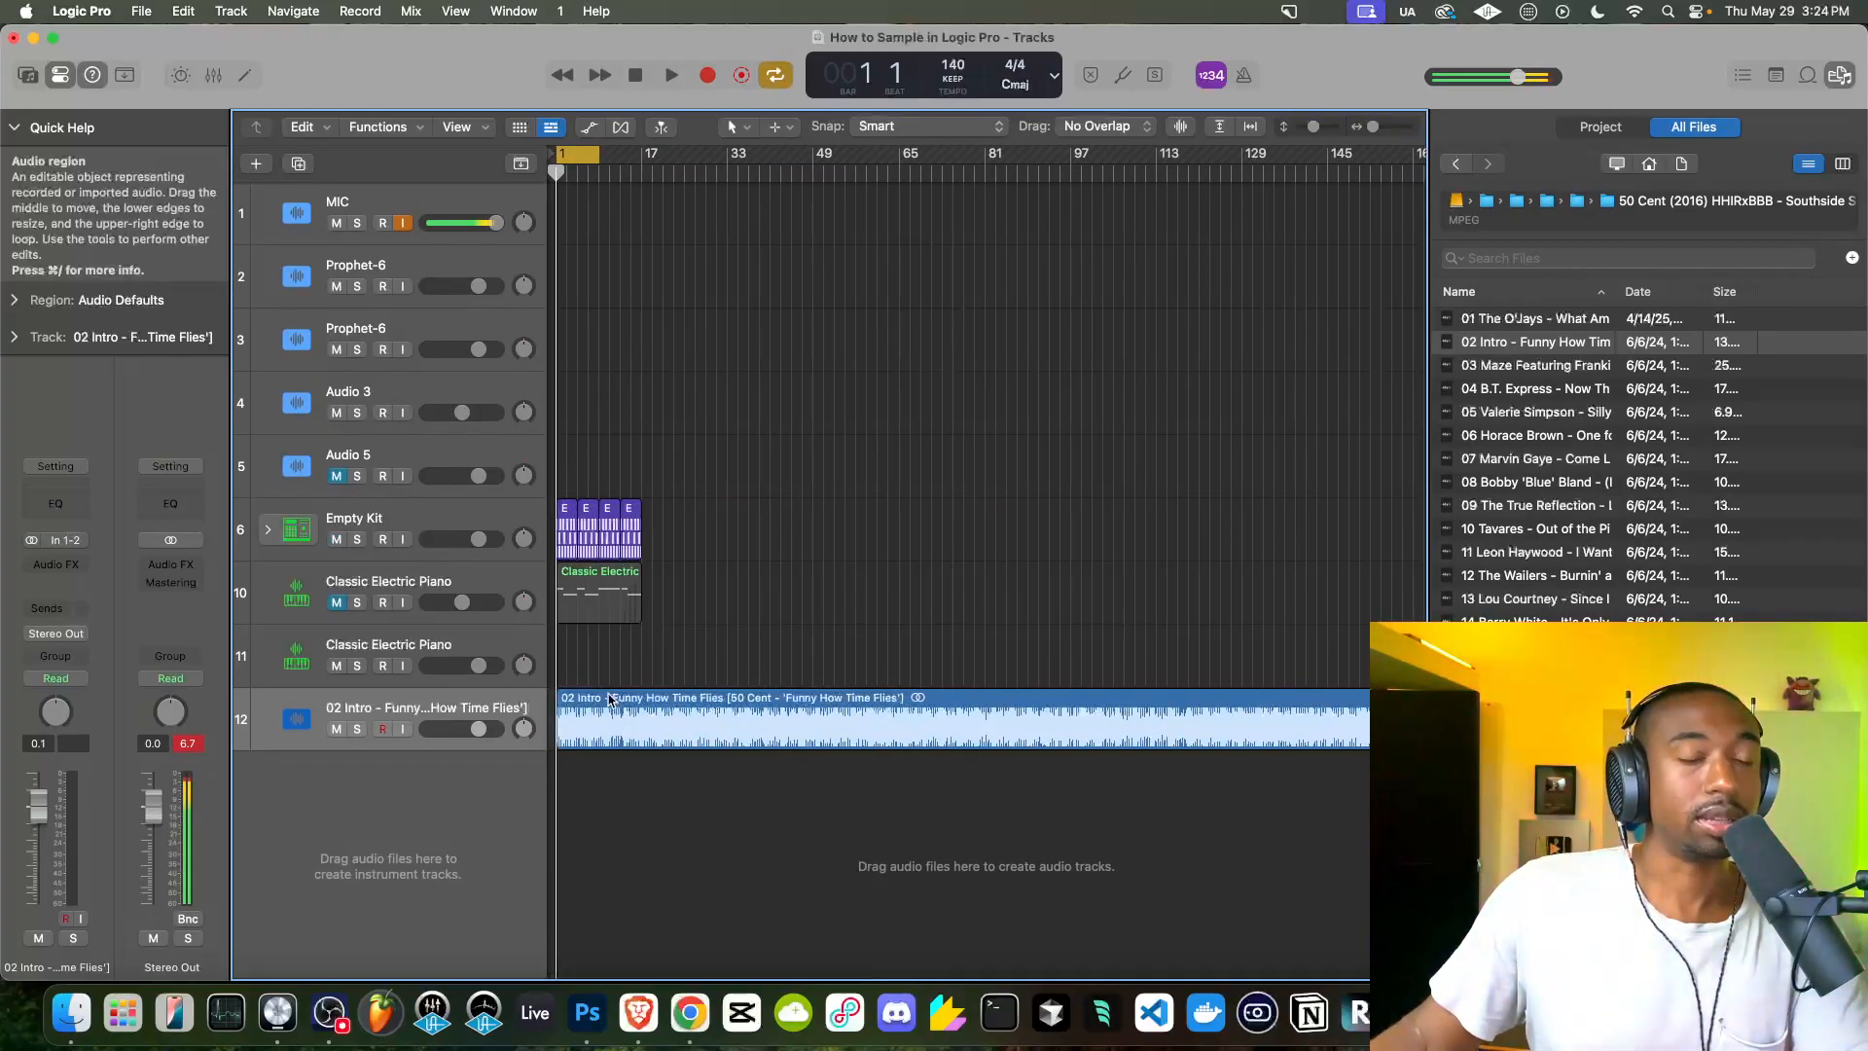
scroll(608, 701, up, 10)
scroll(608, 701, down, 5)
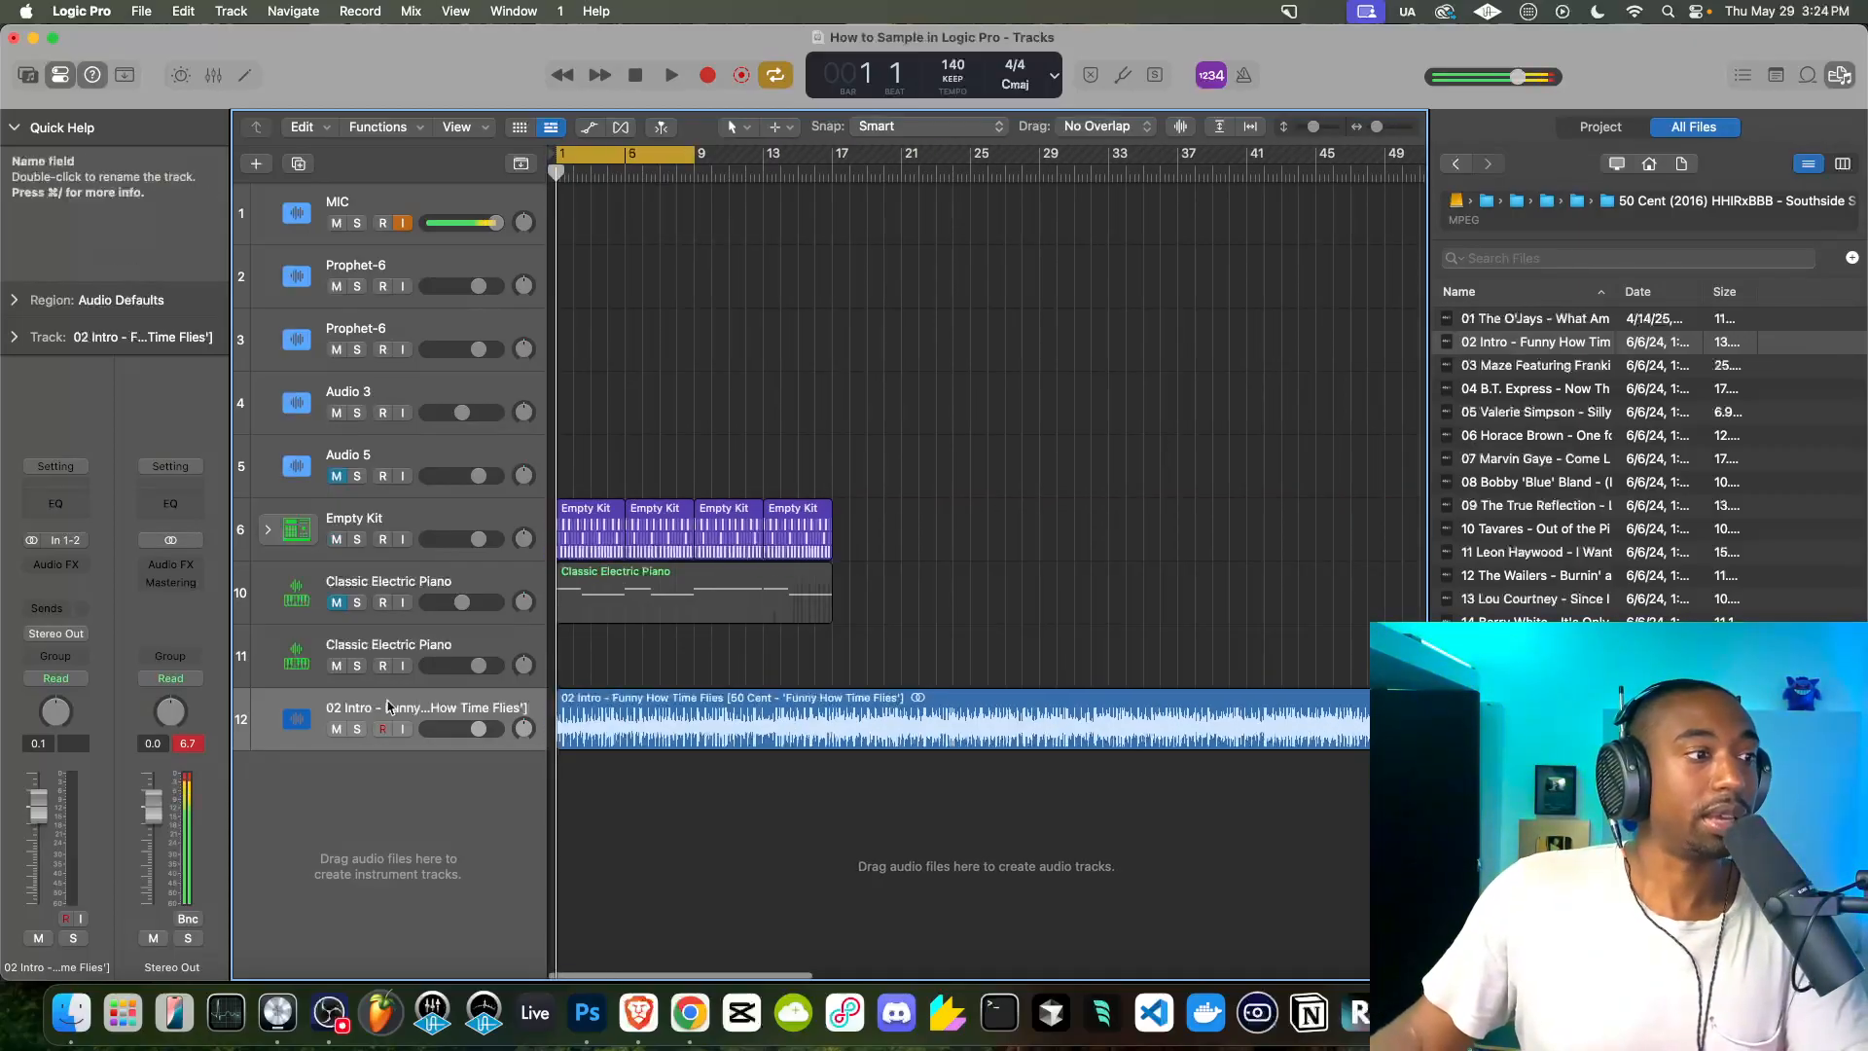
drag(480, 730, 456, 729)
click(337, 541)
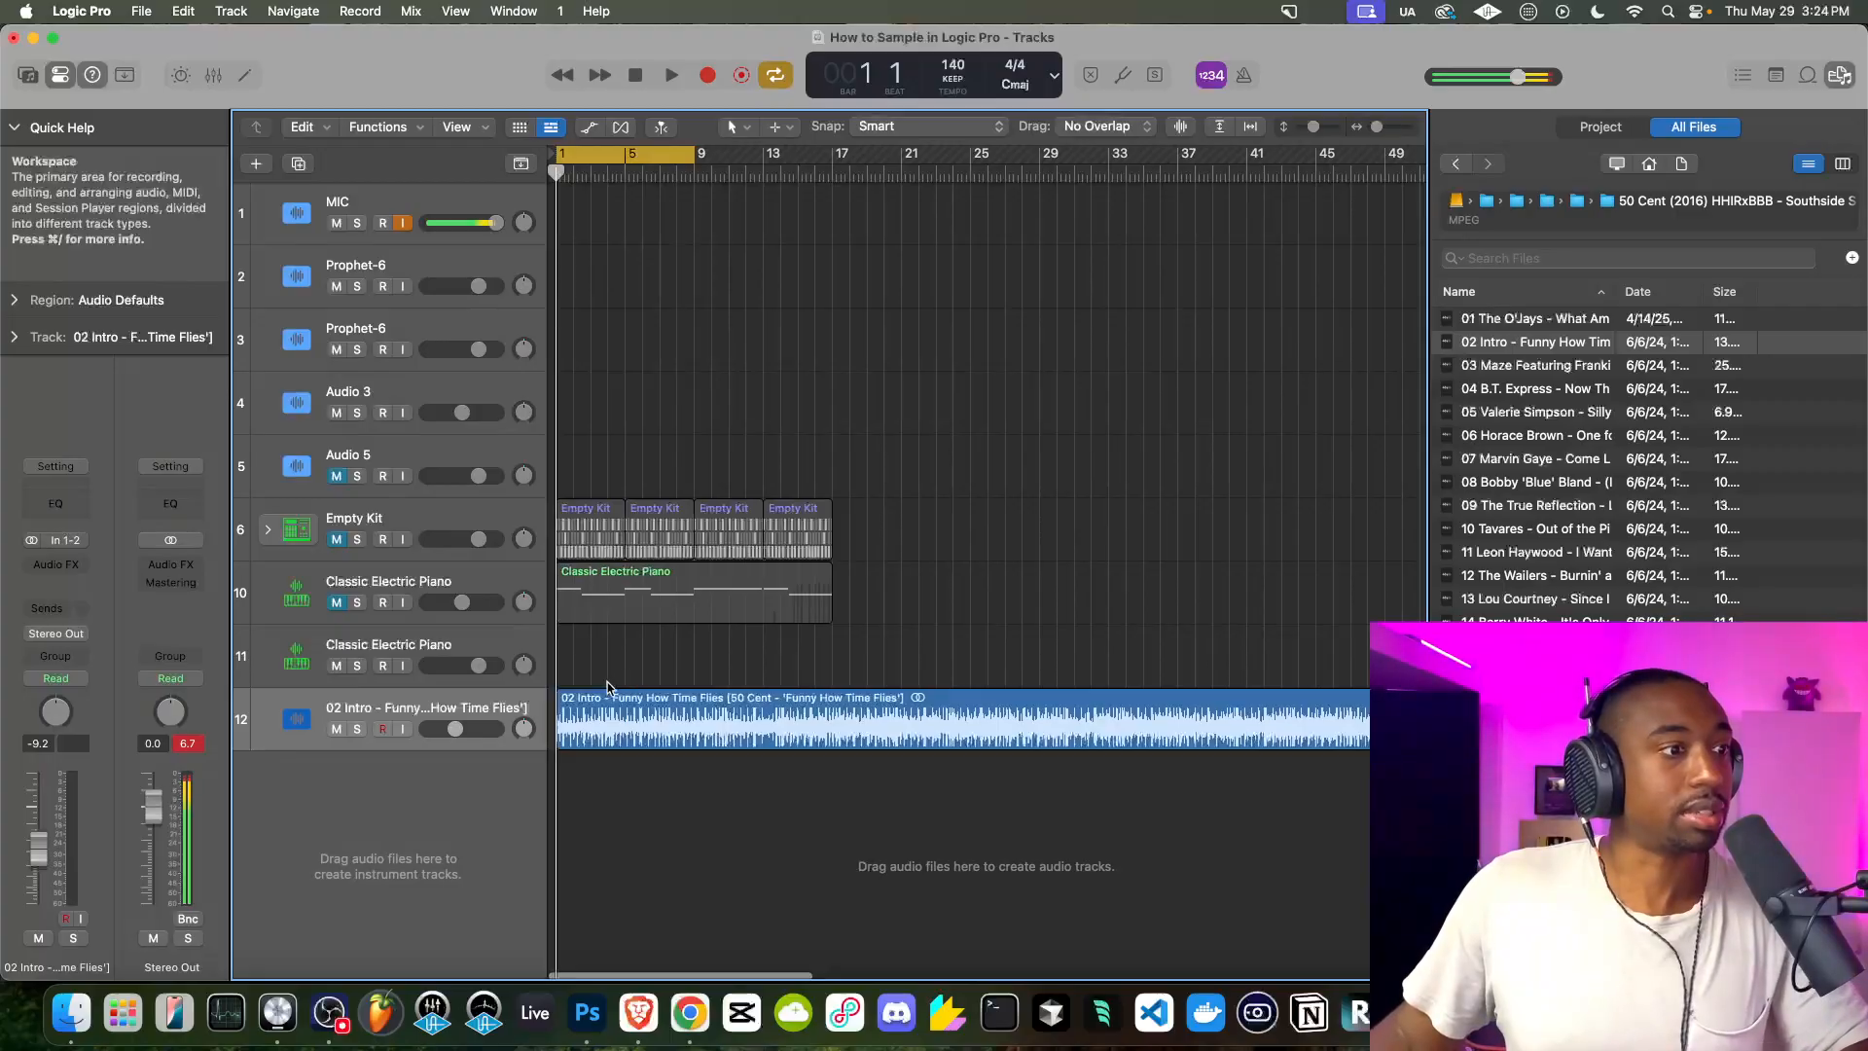
Play the imported song from bar 1 and again from about bar 6 to audition it for a loop
scroll(607, 681, up, 10)
scroll(733, 671, left, 2)
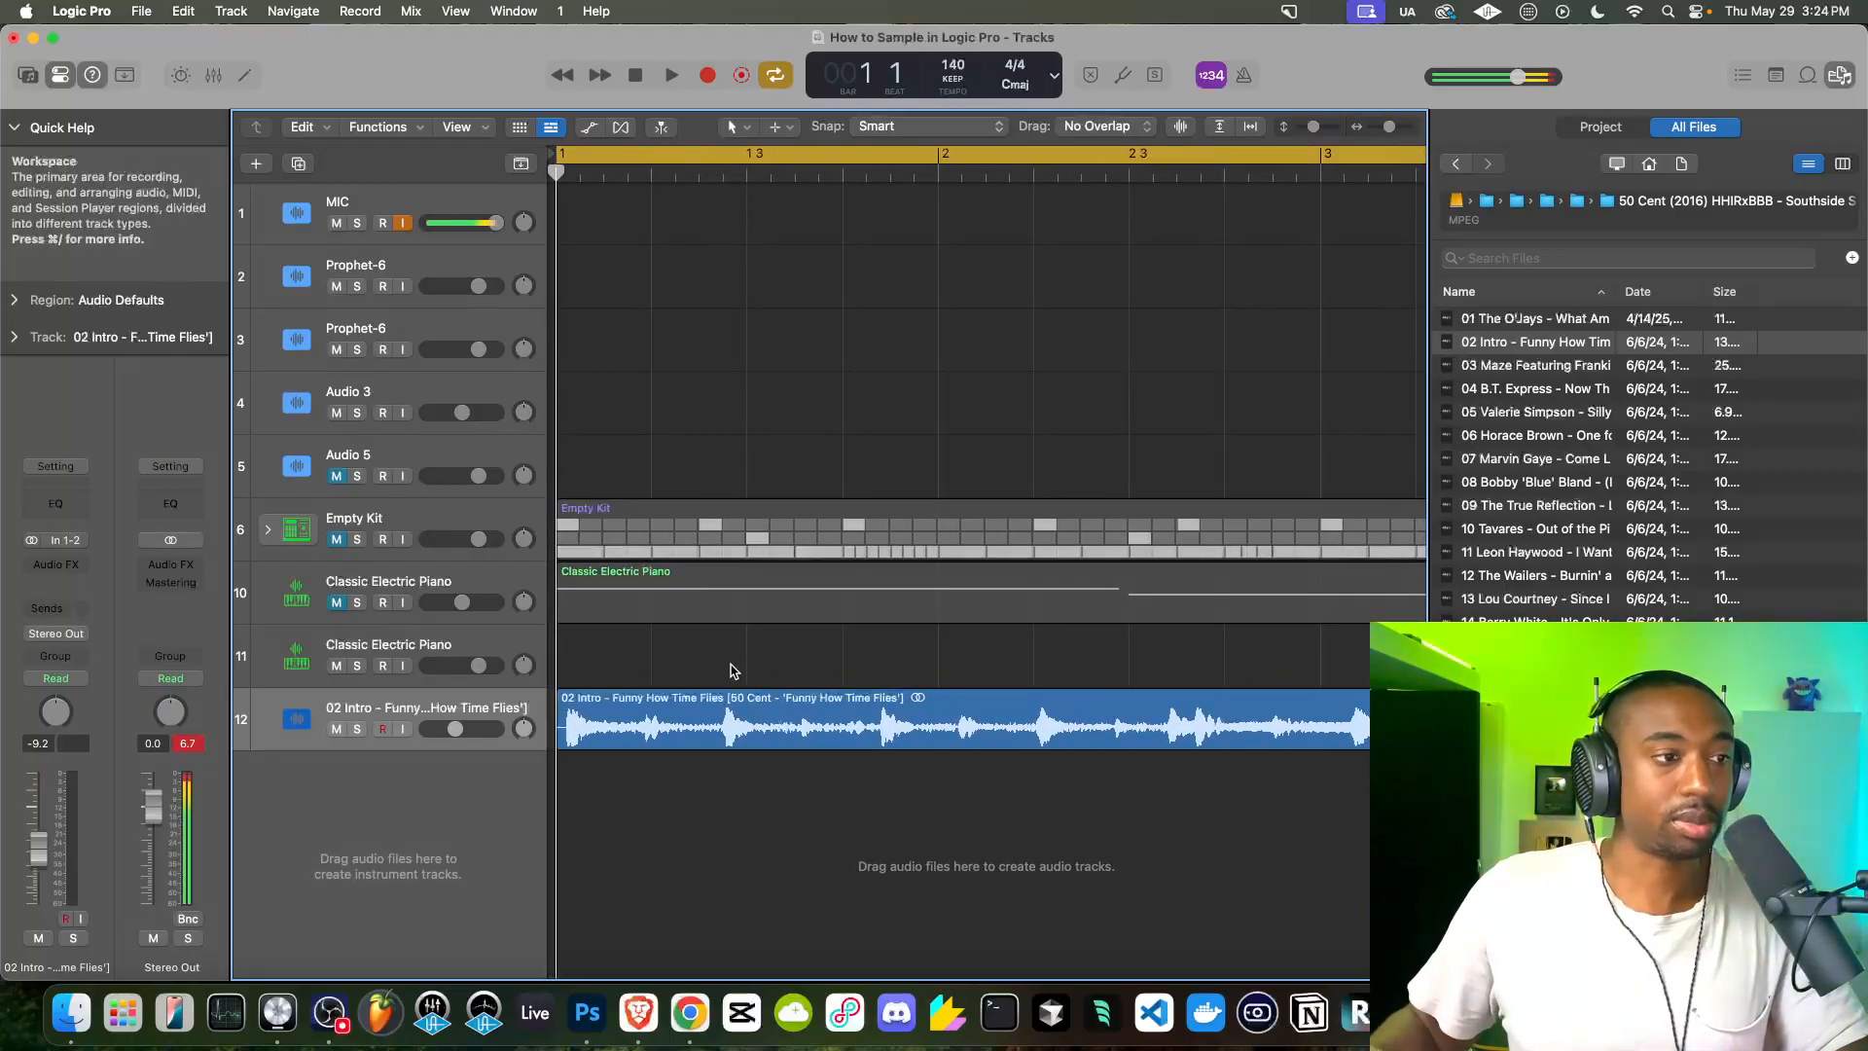
key(space)
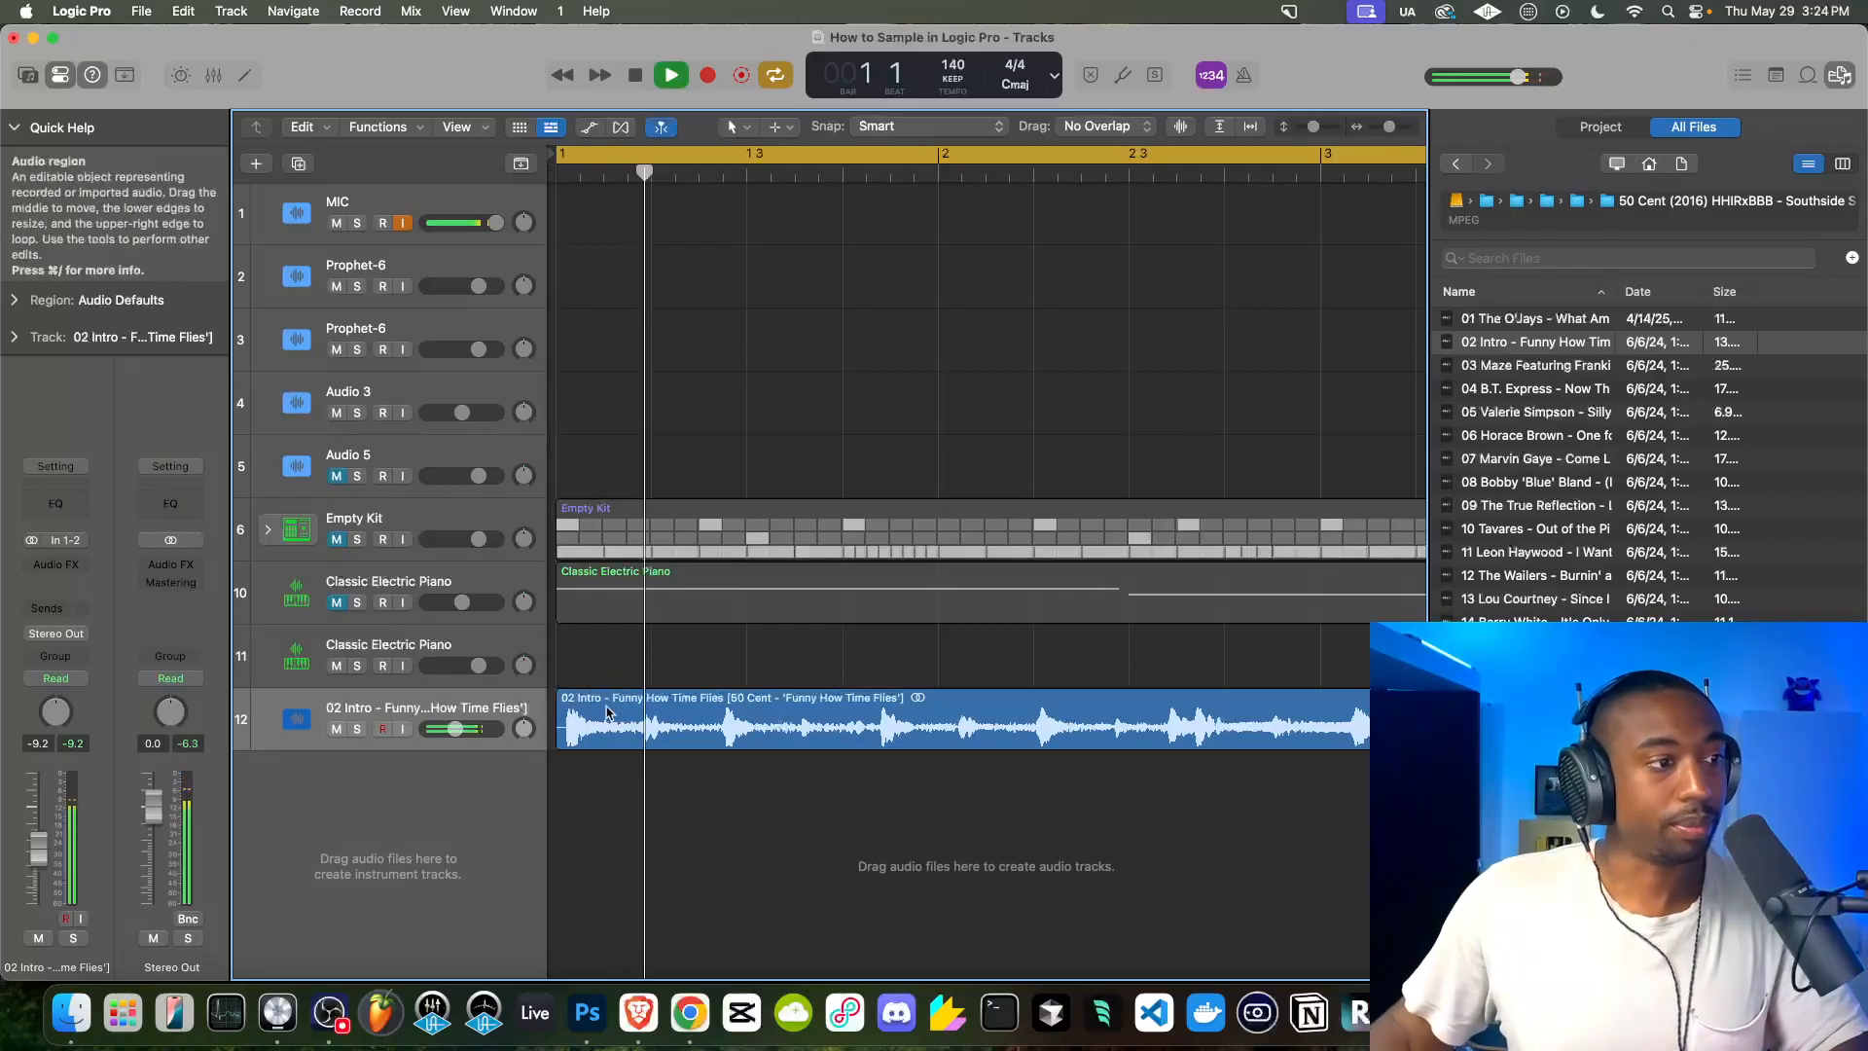
scroll(623, 564, down, 10)
key(space)
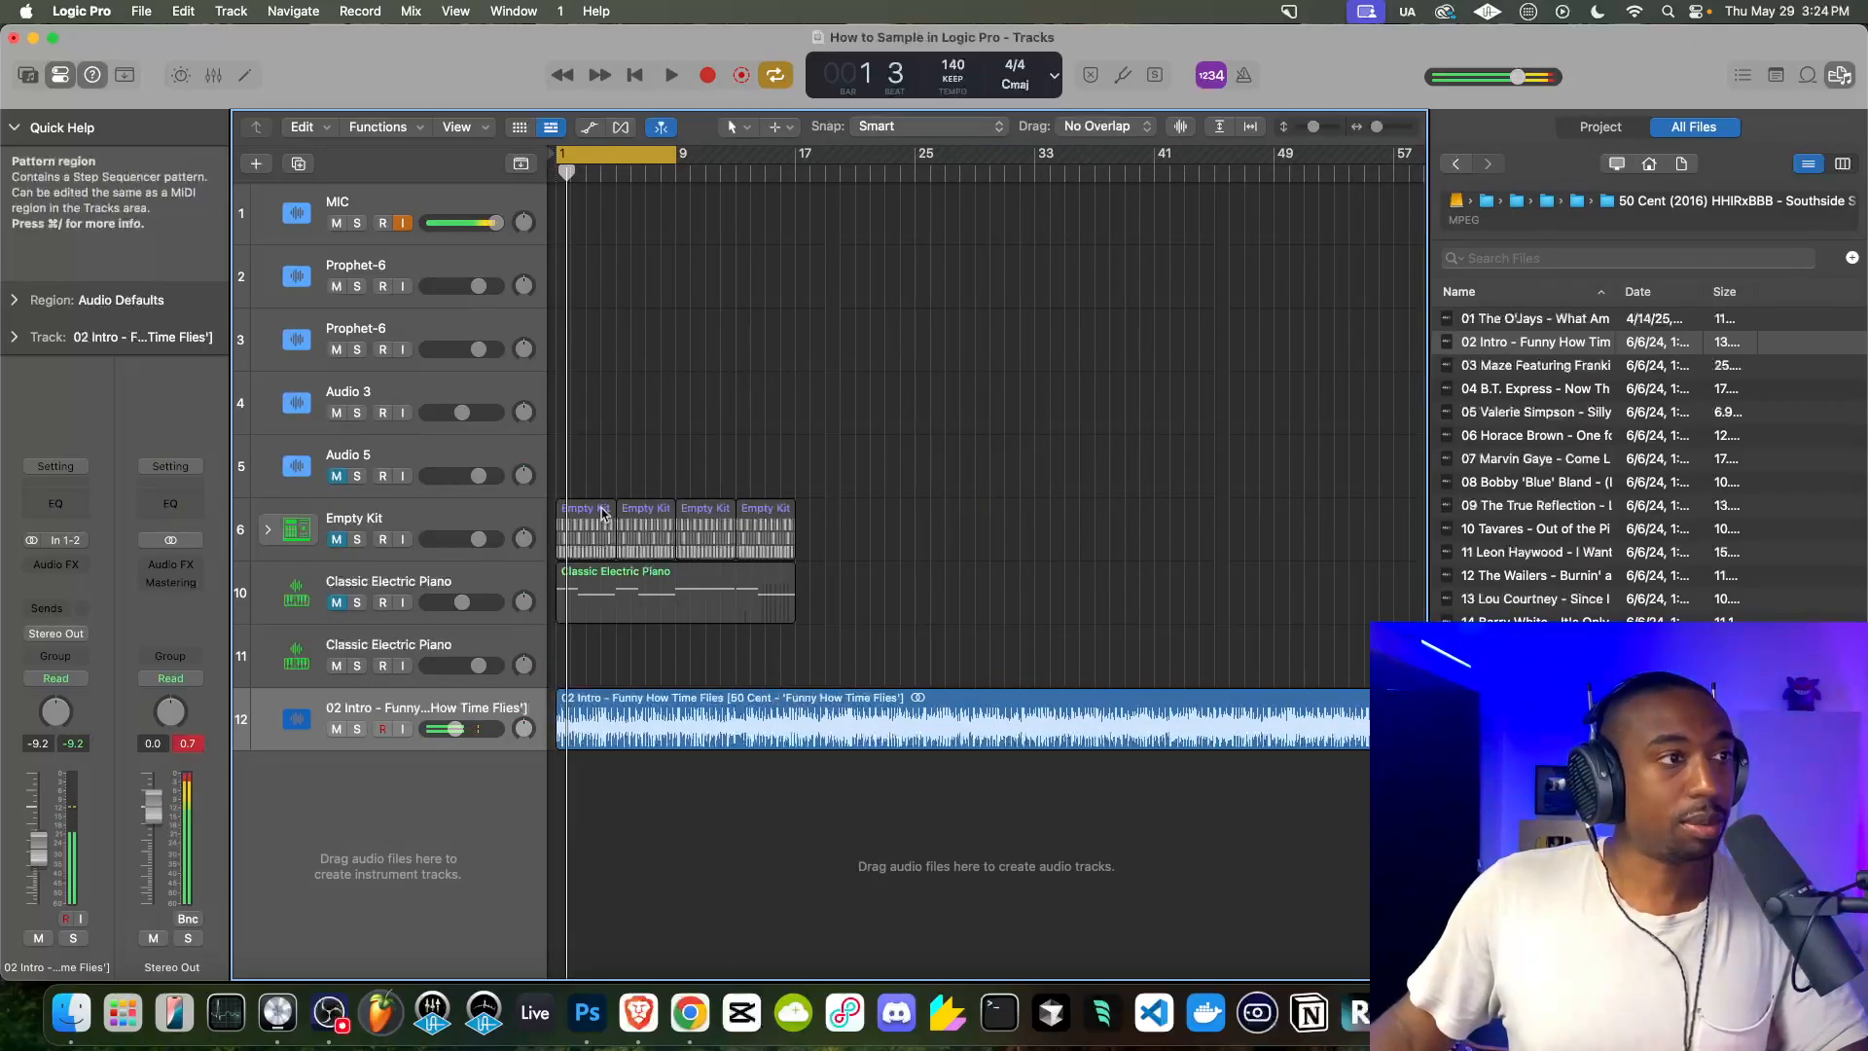
super+click(642, 156)
double_click(638, 172)
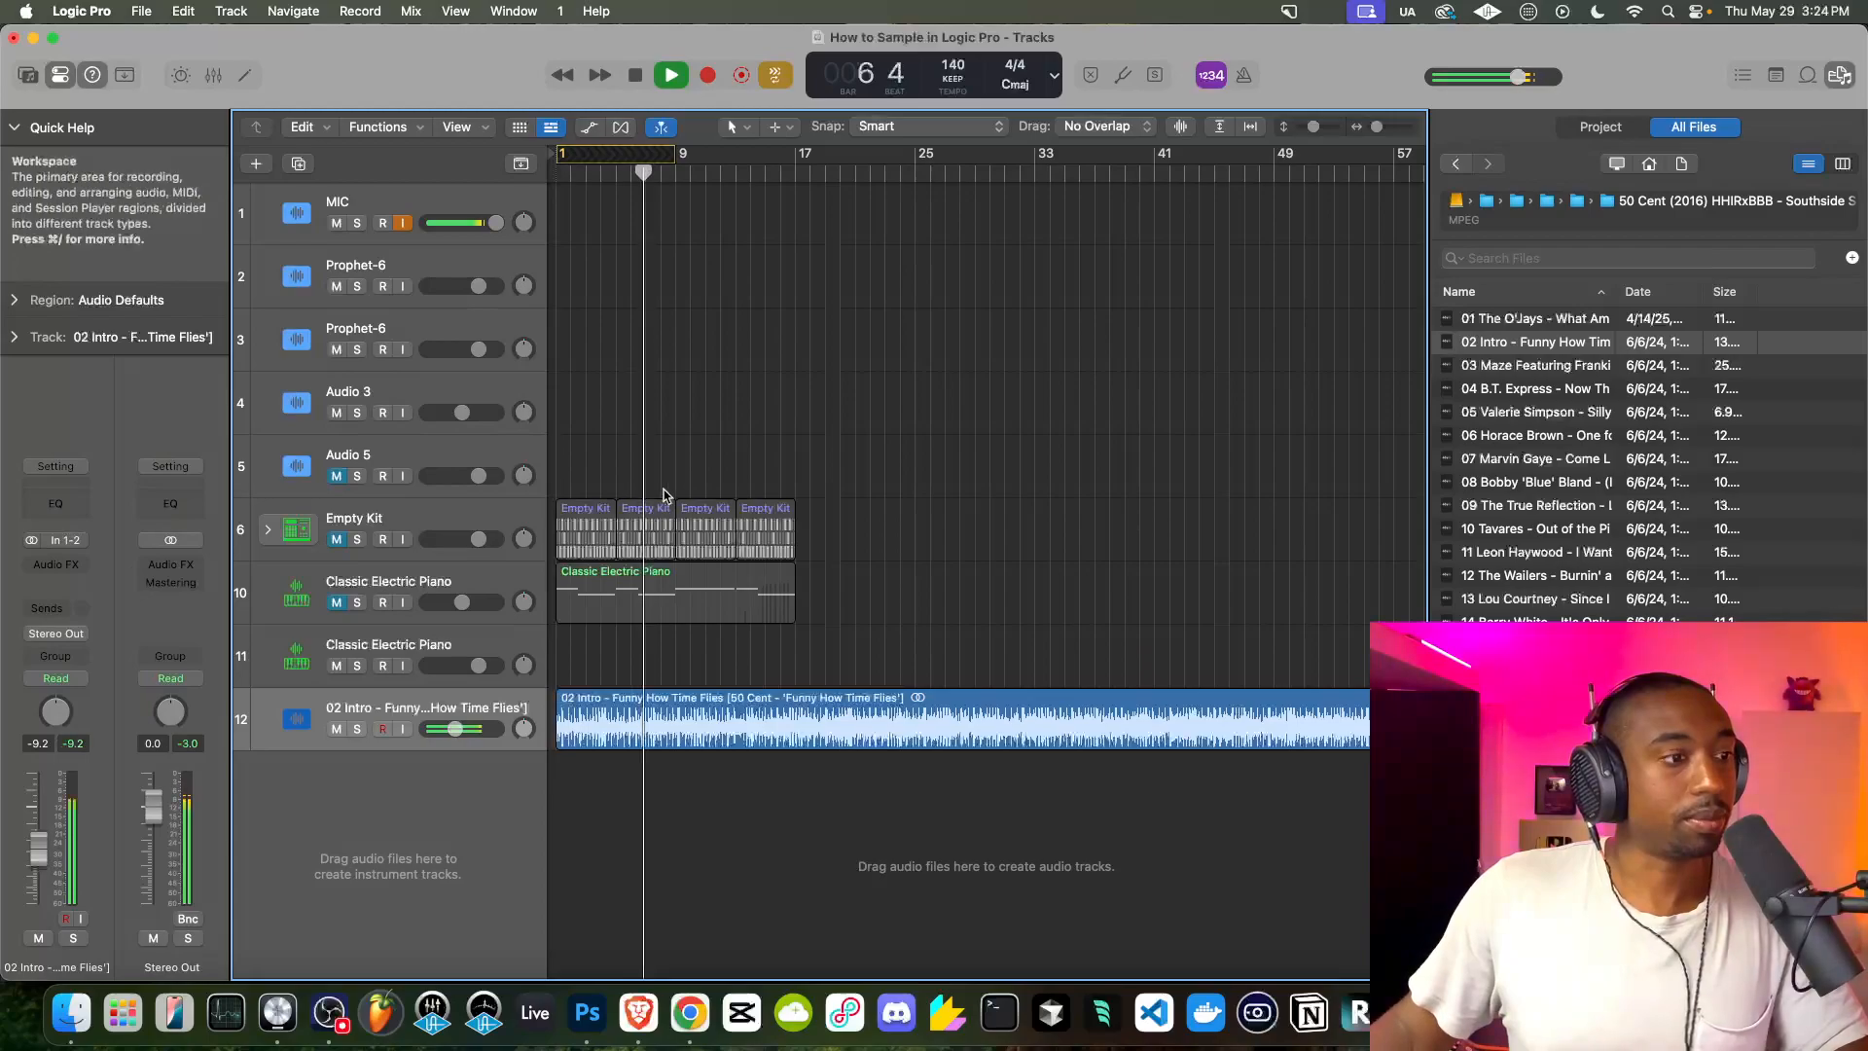
scroll(681, 583, up, 10)
key(space)
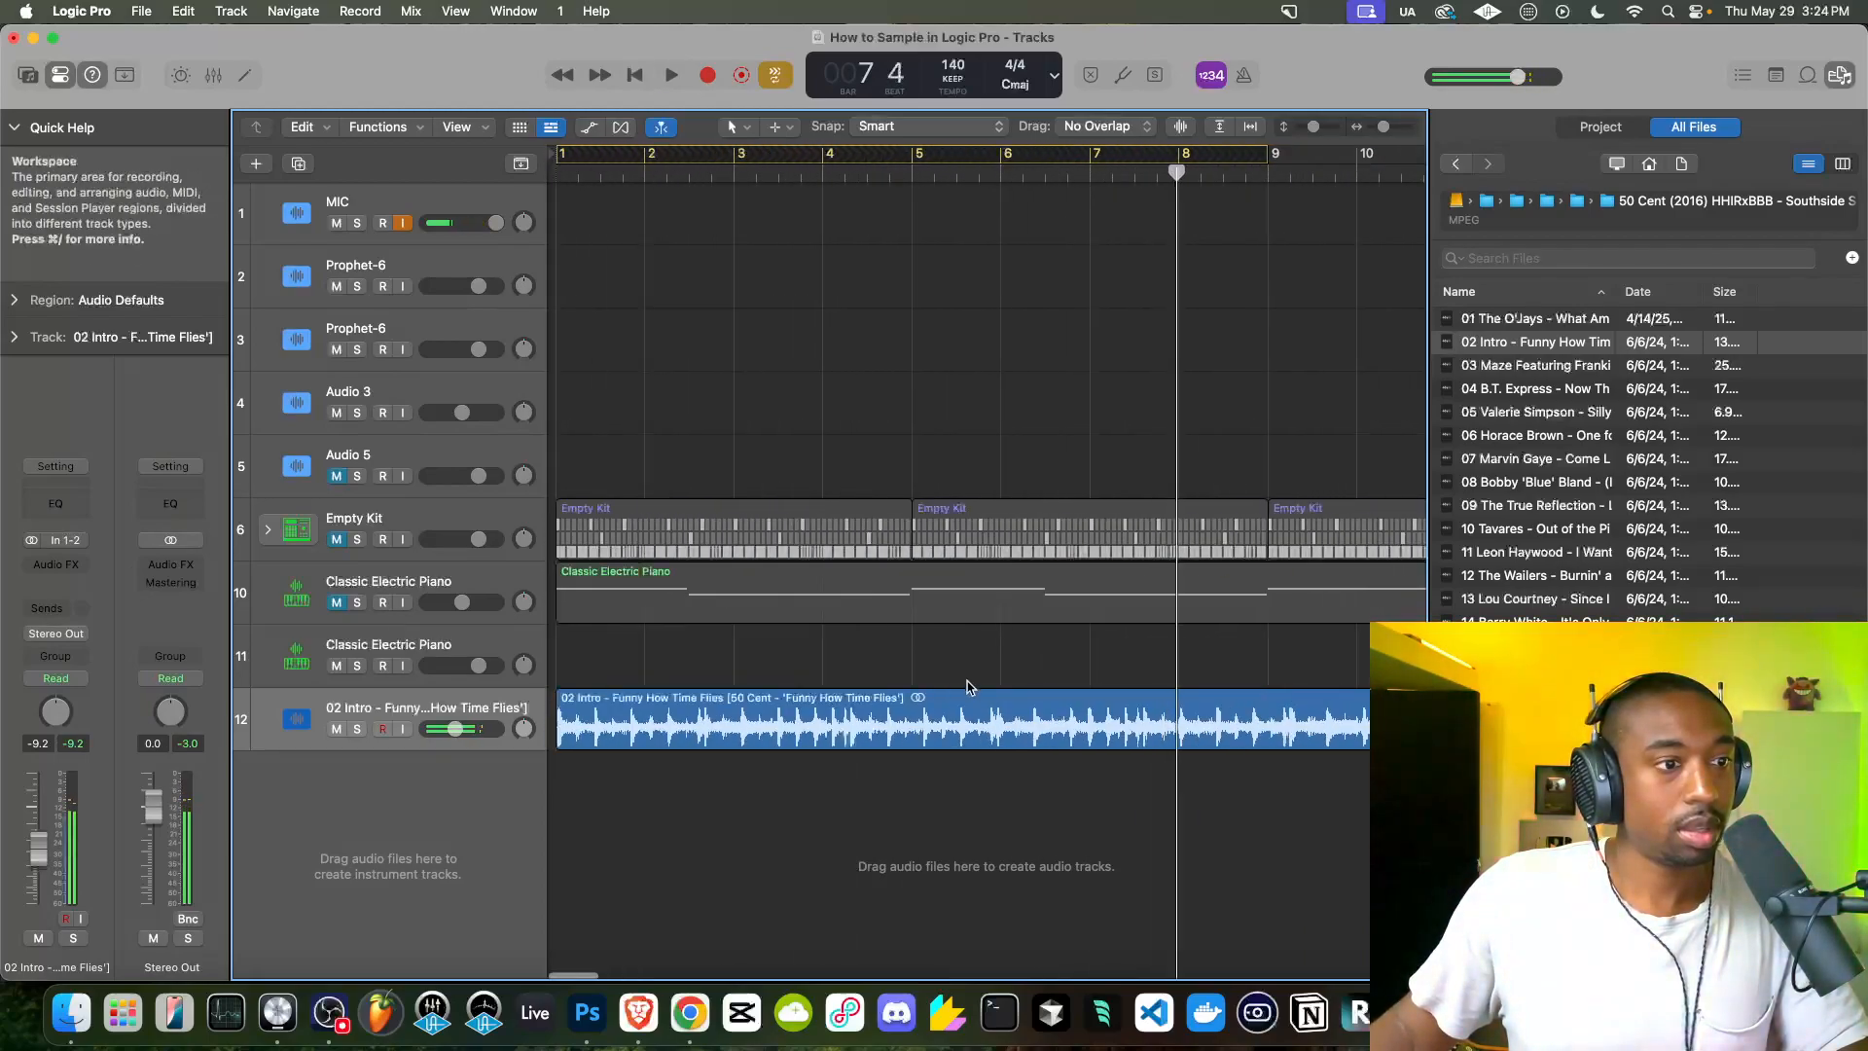
Play the song between about bars 6 and 8 and examine its waveform for the loop's starting hit
scroll(1022, 647, up, 6)
scroll(984, 640, down, 8)
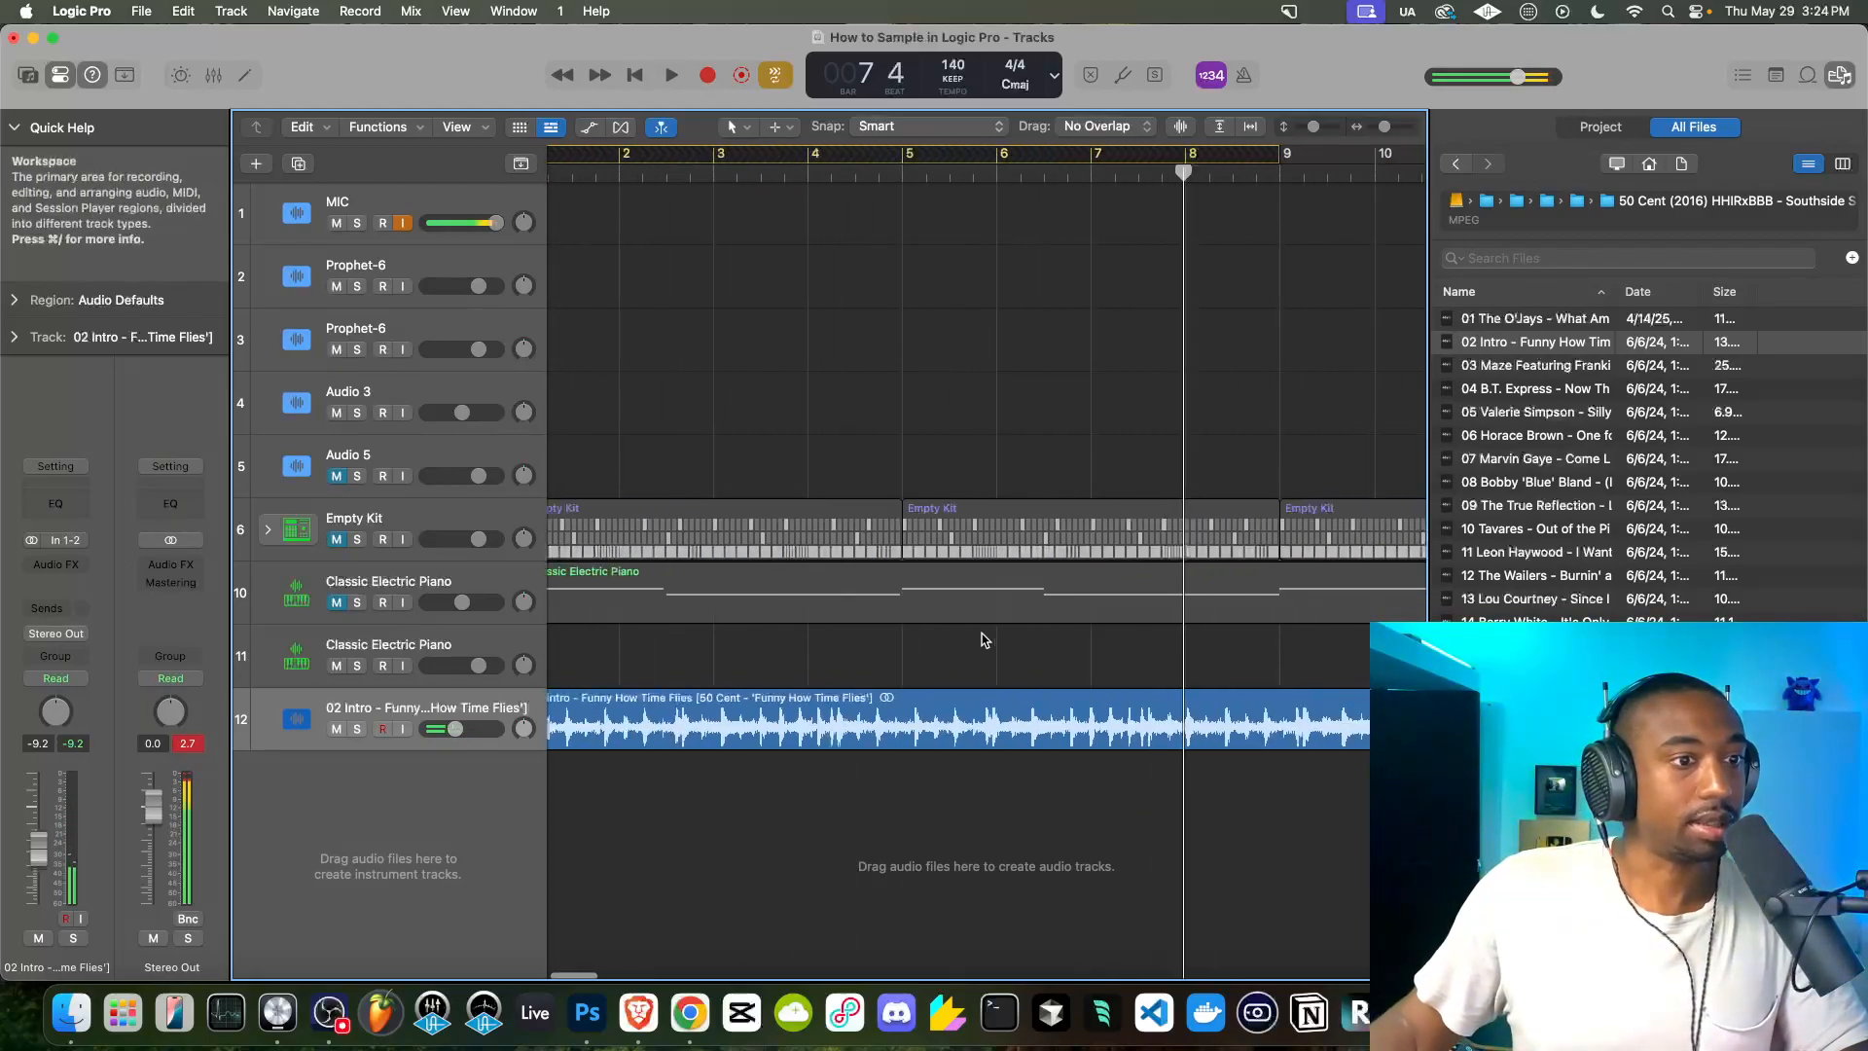
key(space)
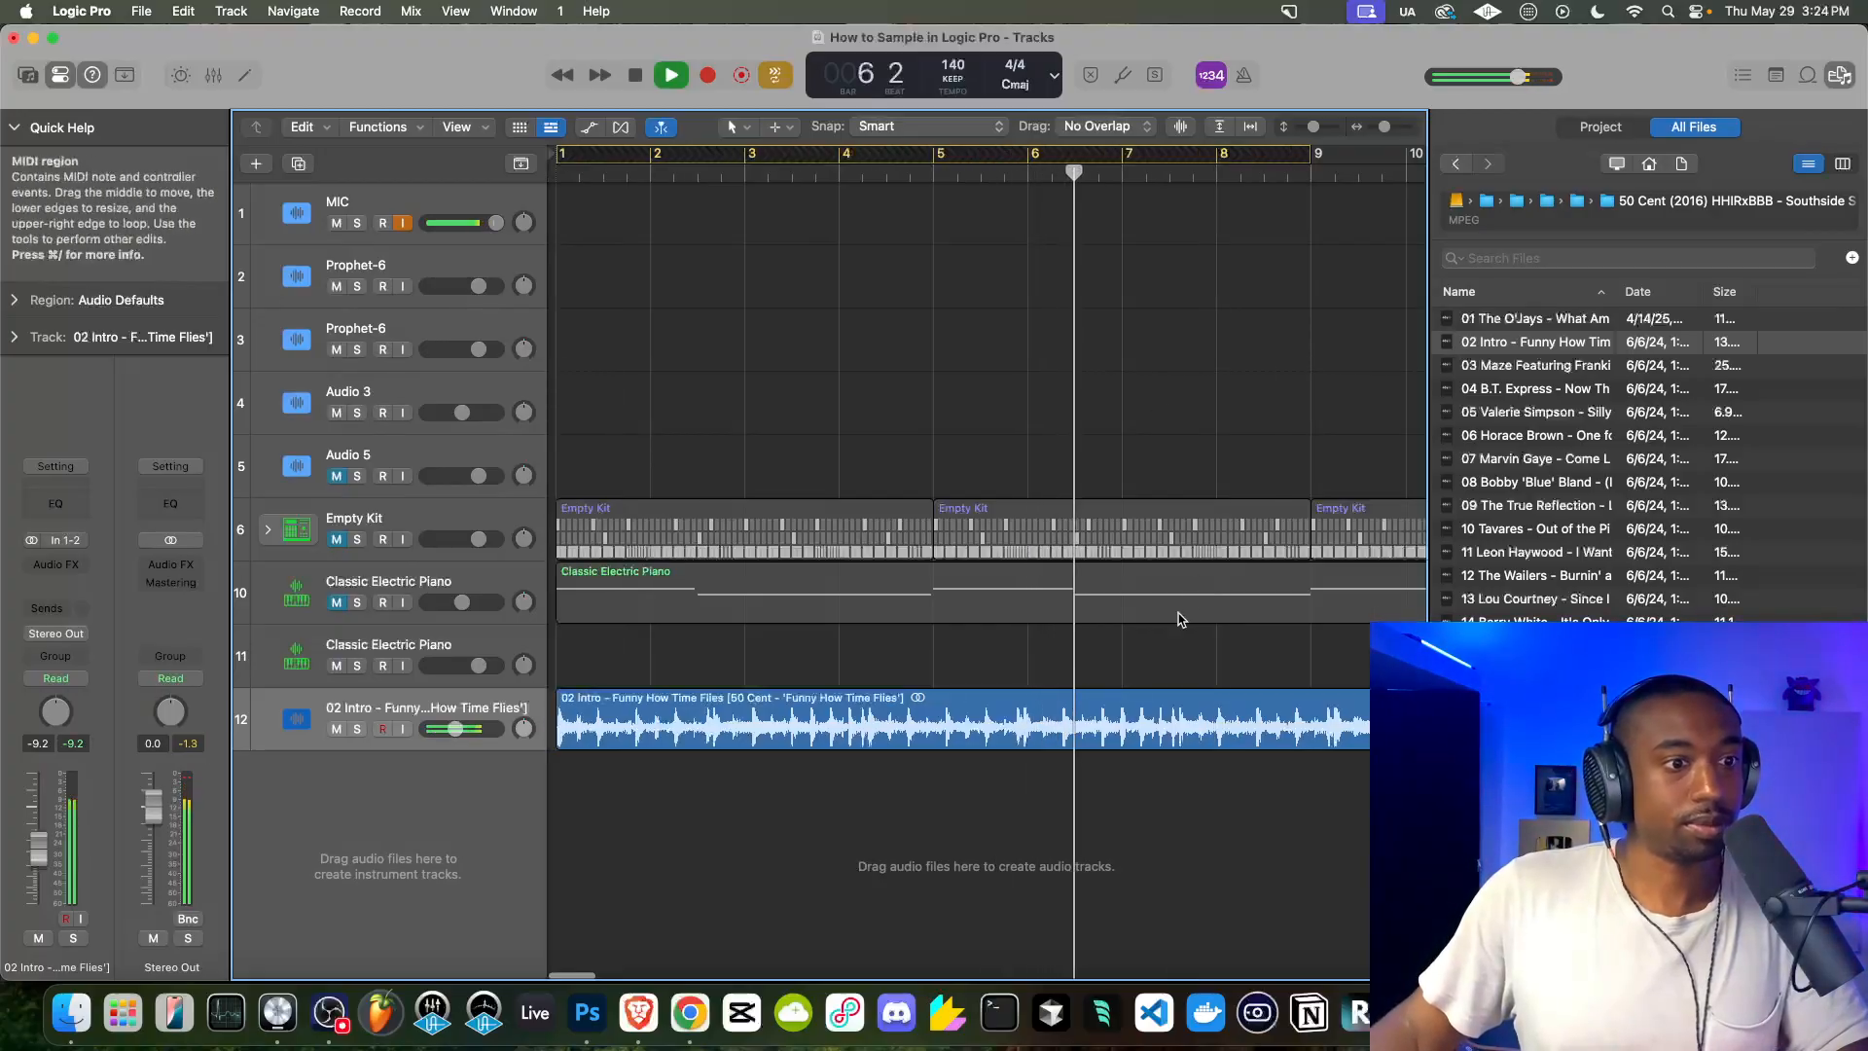
scroll(1177, 619, up, 3)
scroll(1286, 667, right, 1)
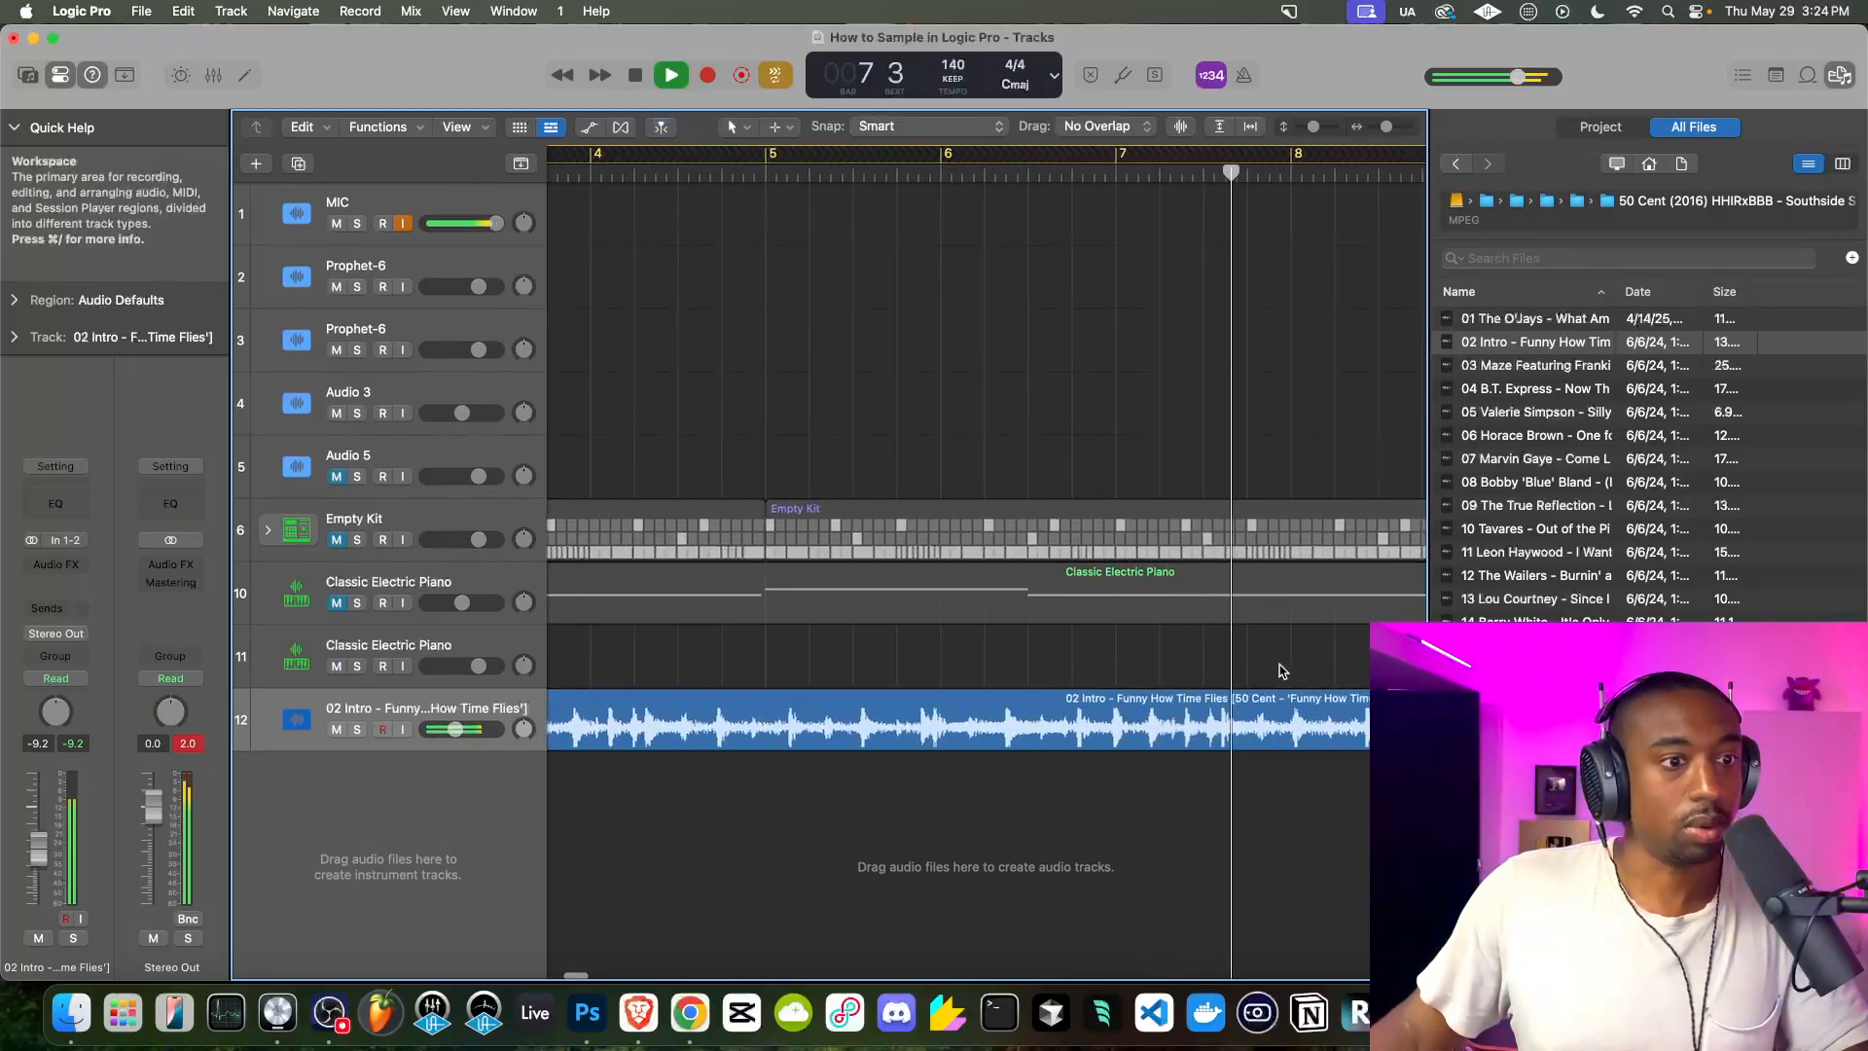
scroll(1235, 671, right, 1)
key(space)
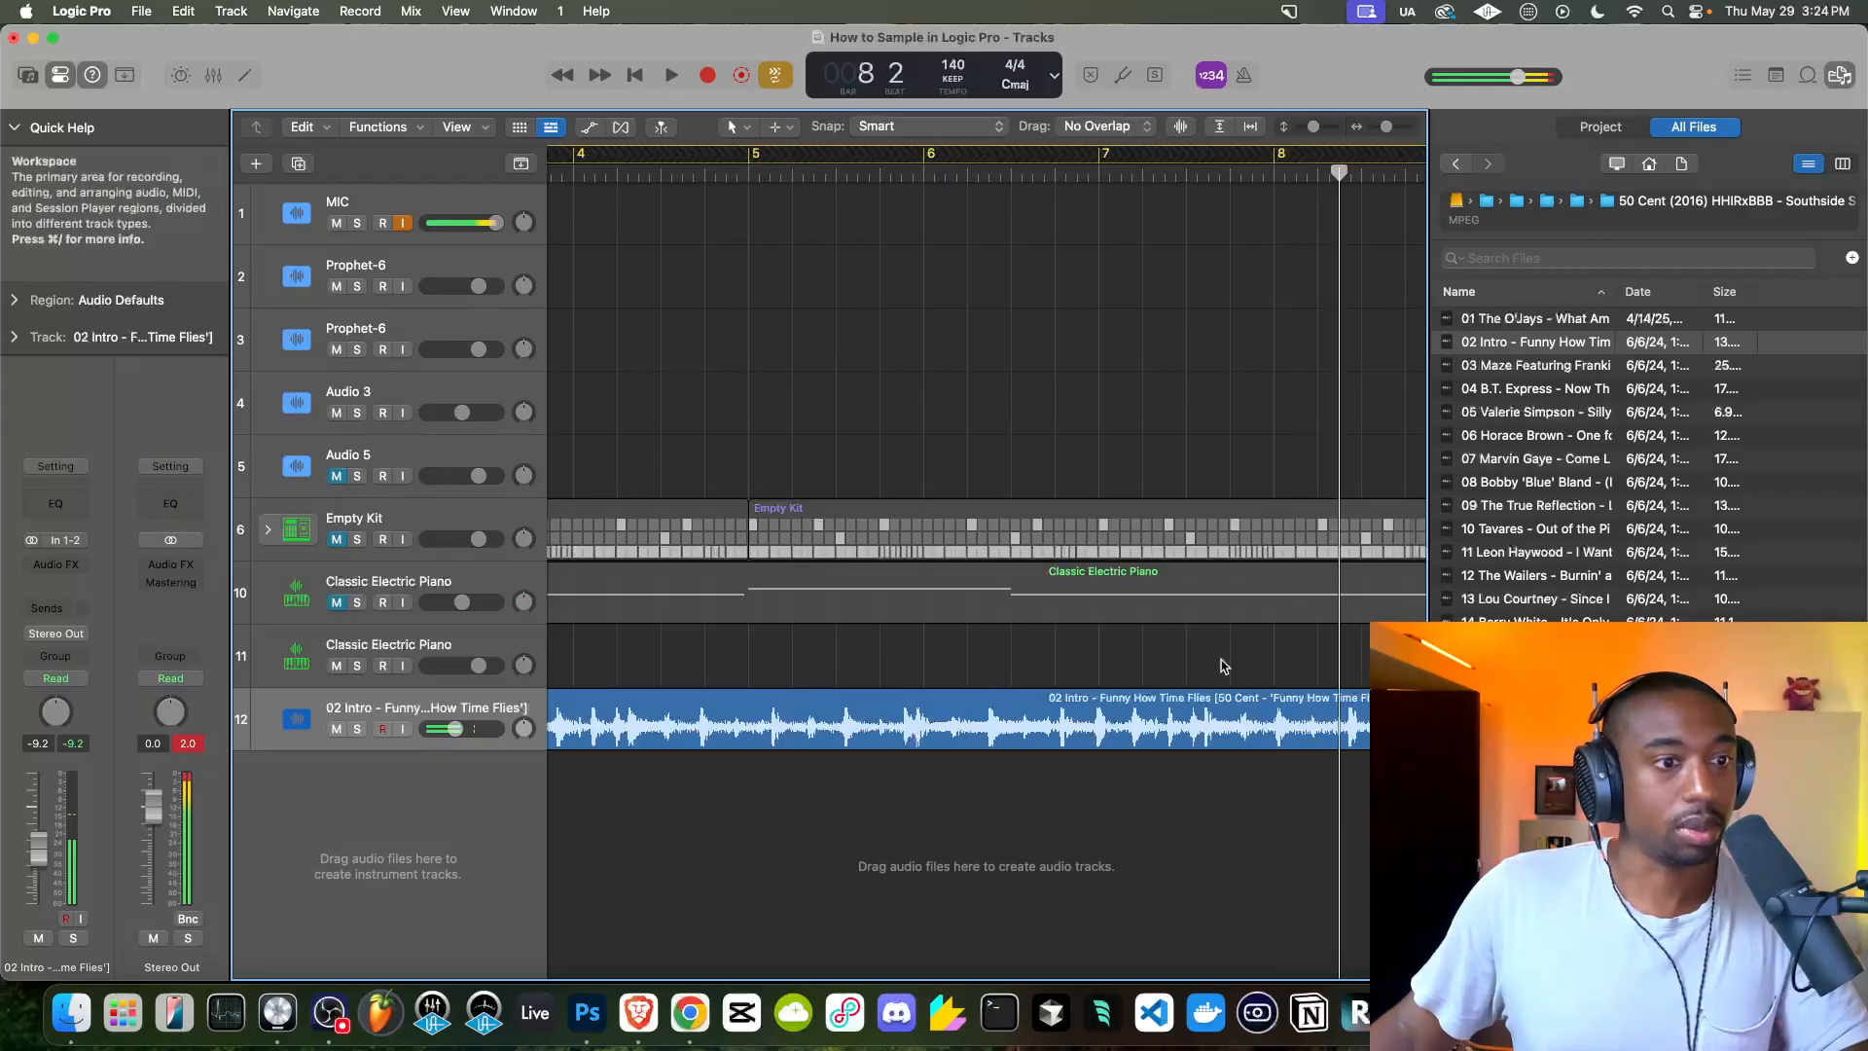
Replay the song from midway through bar 6 into bar 7 and close the file browser
scroll(1222, 665, up, 12)
scroll(1222, 665, down, 12)
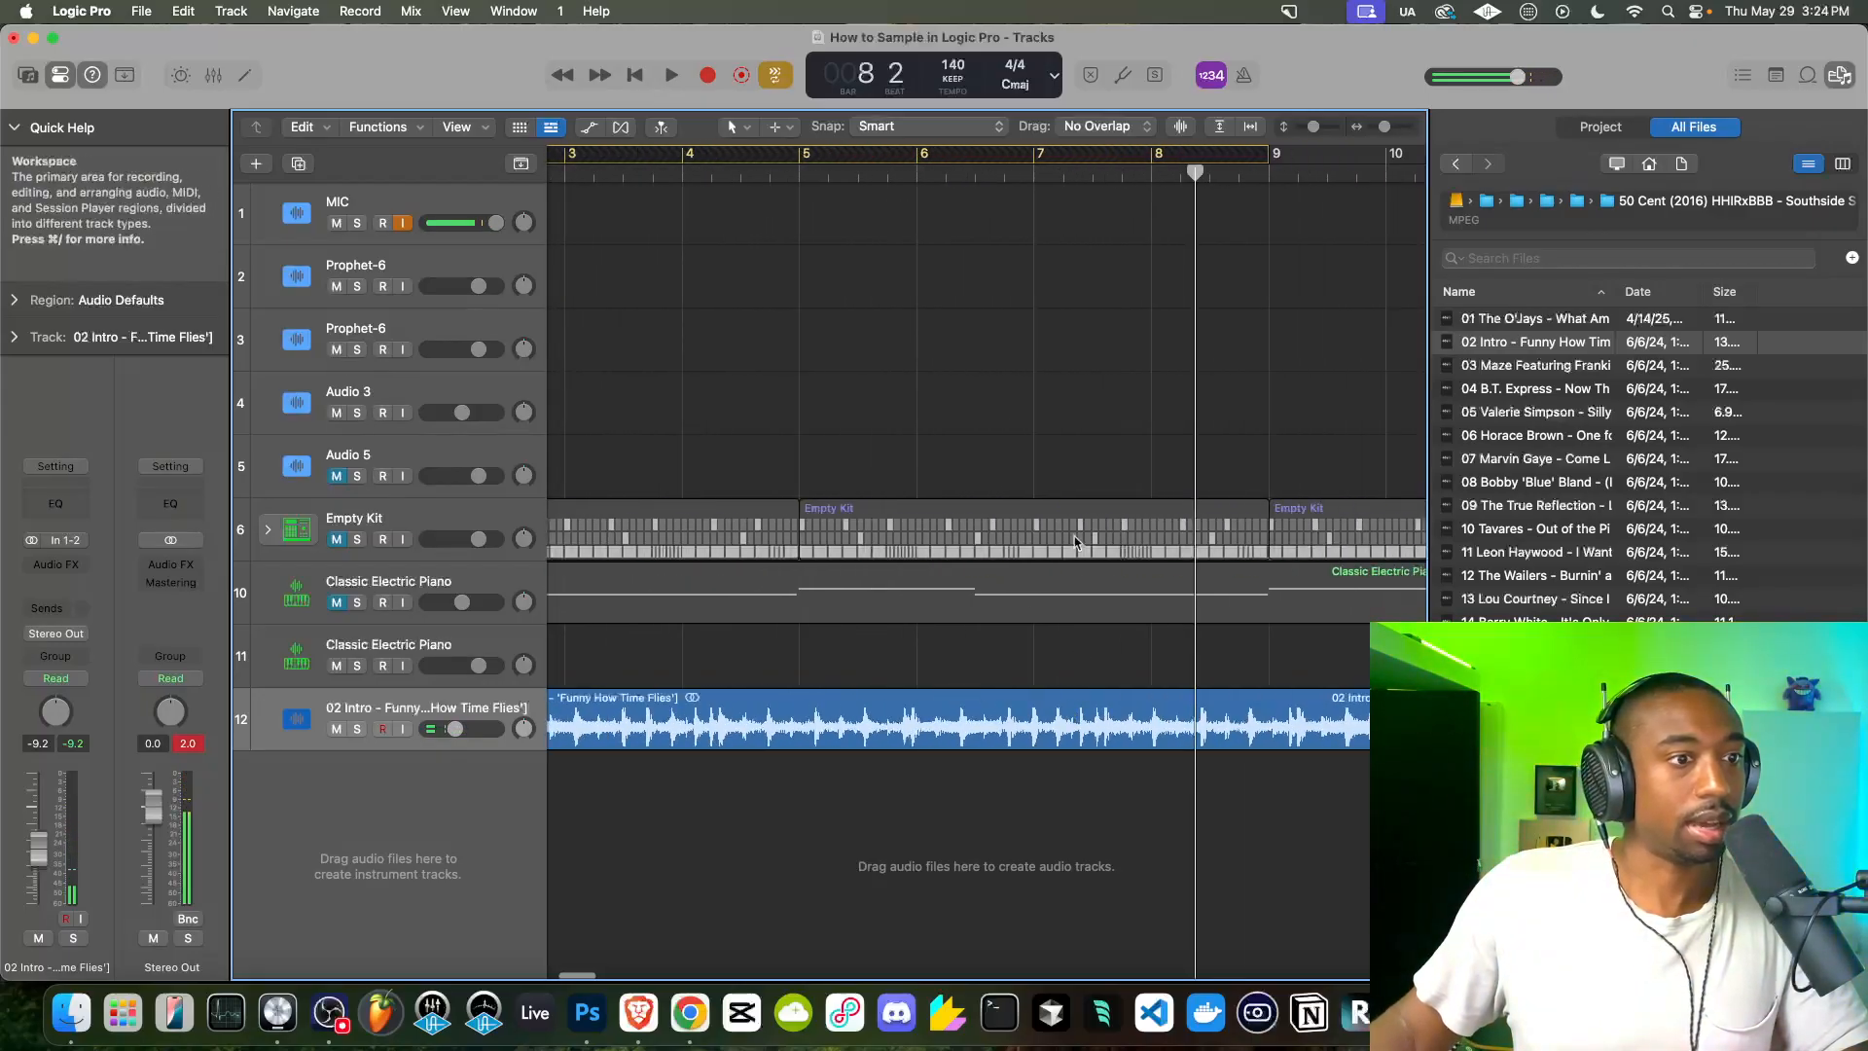
click(989, 174)
key(space)
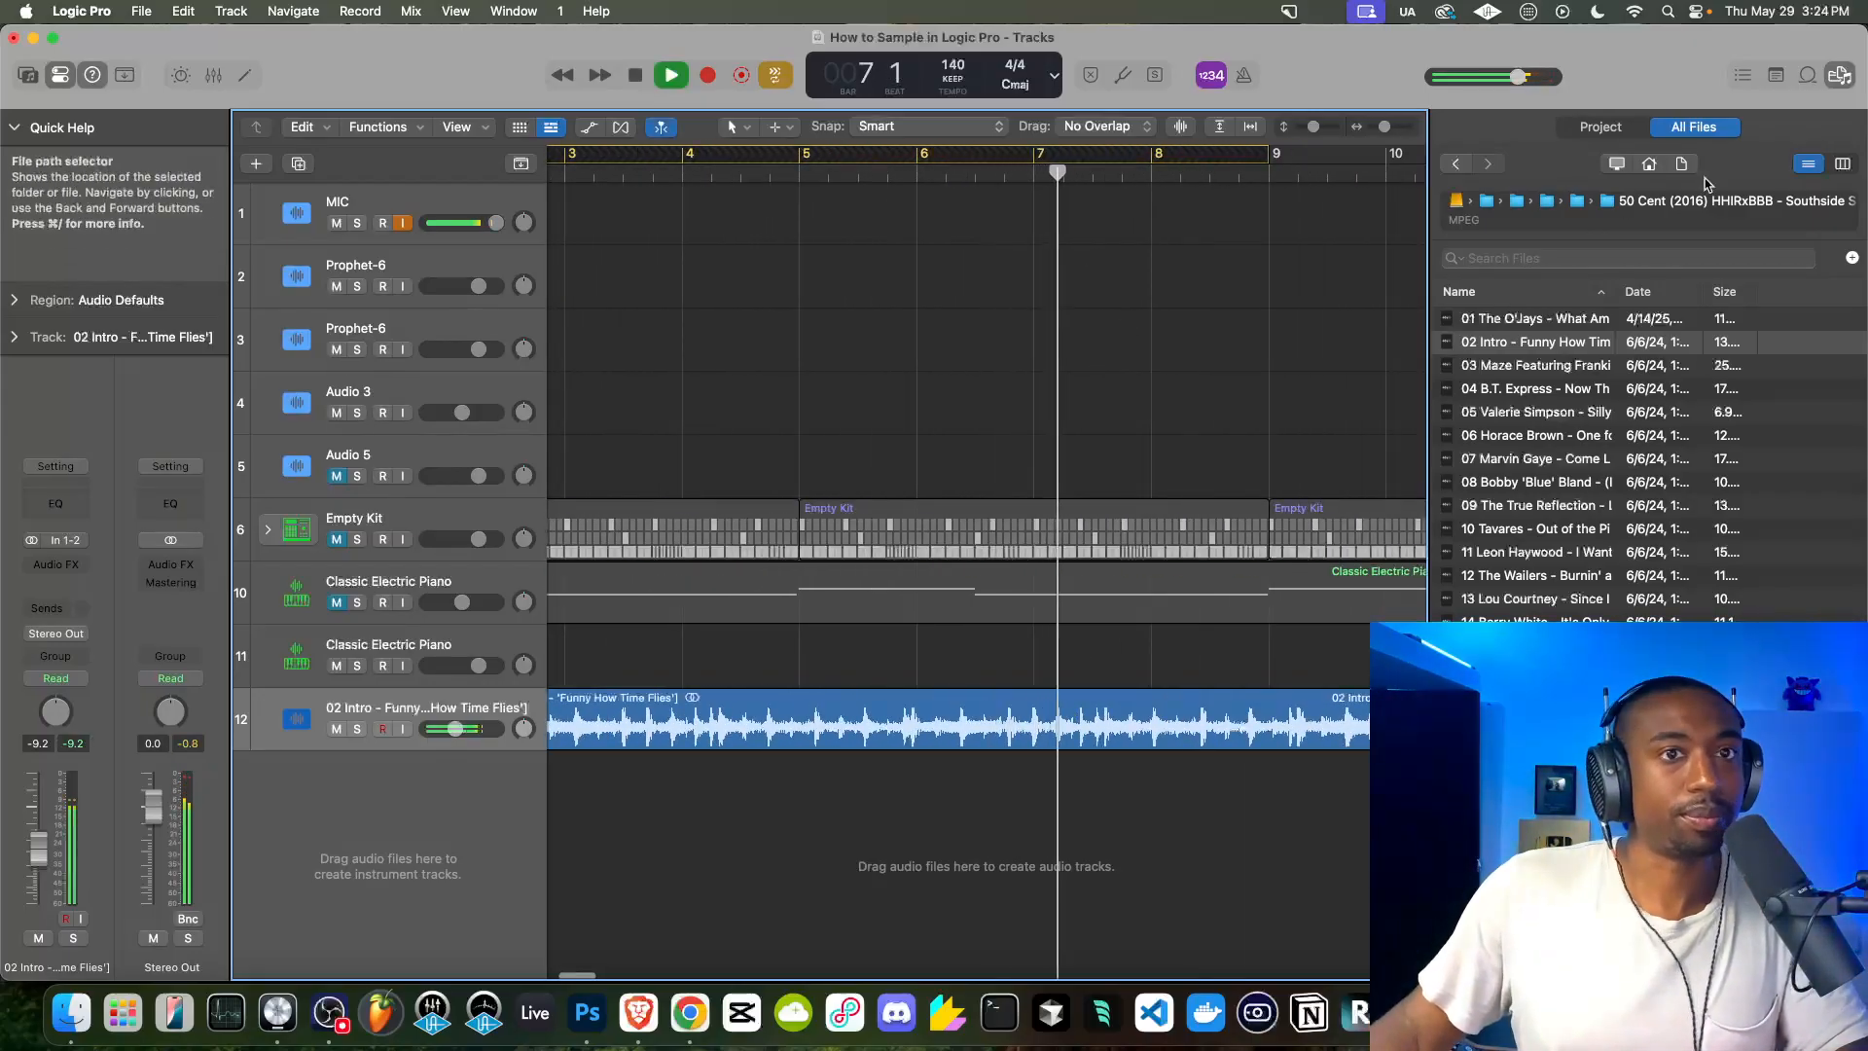
click(1849, 68)
key(space)
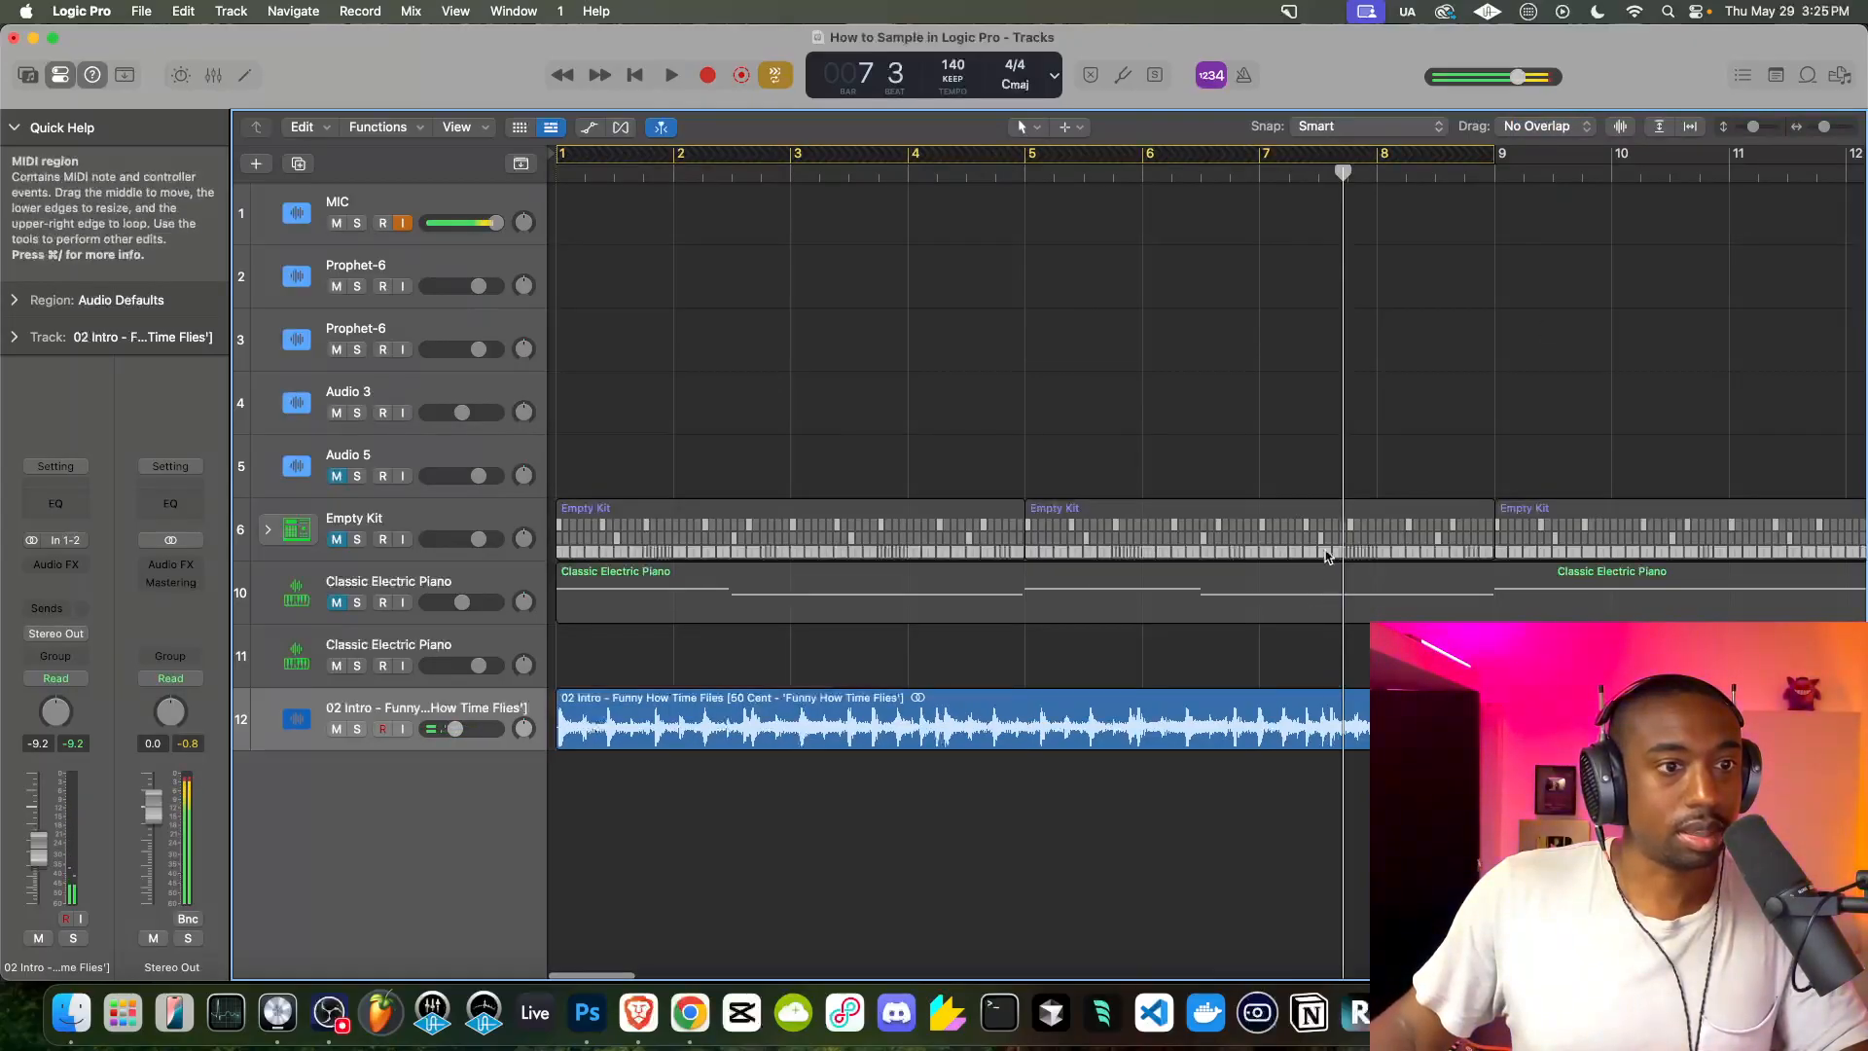
Split the song region on track 12 at the hit just before position 7 3 3
scroll(1368, 561, up, 10)
scroll(1368, 558, up, 2)
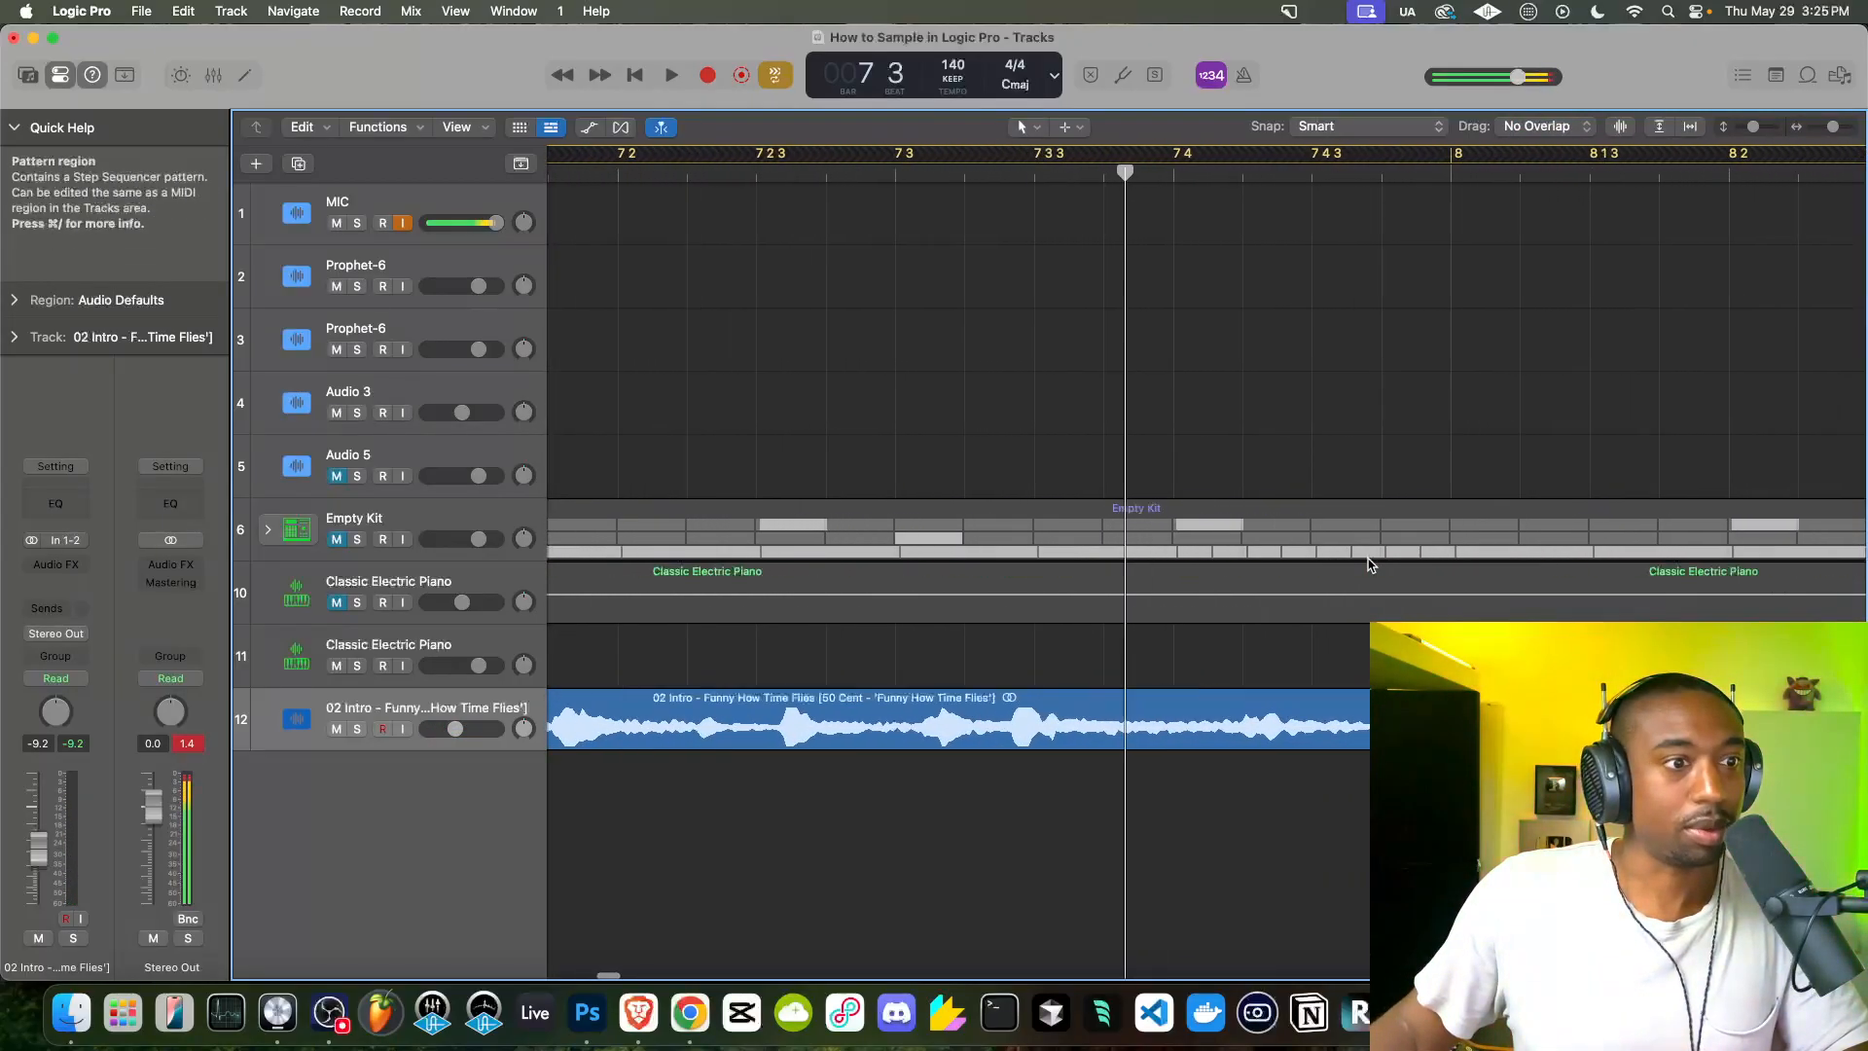
drag(1123, 172, 1006, 190)
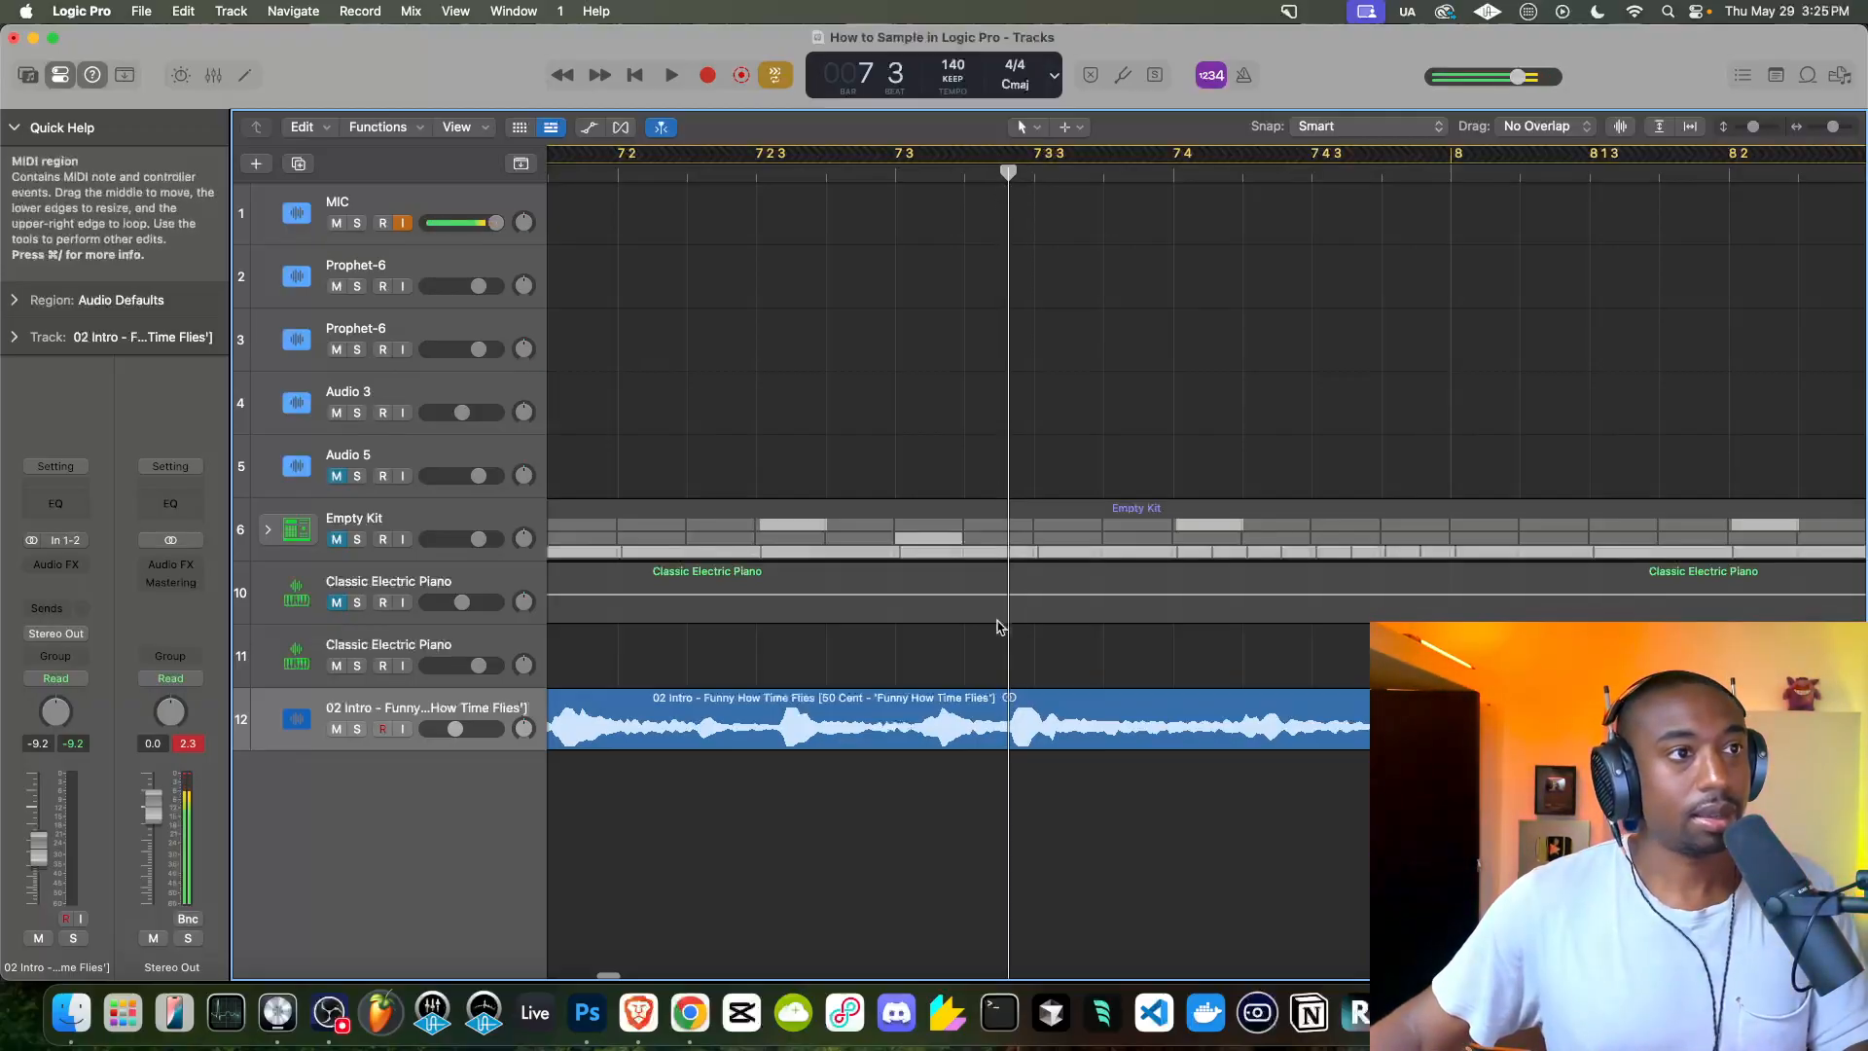
click(1015, 726)
key(super+t)
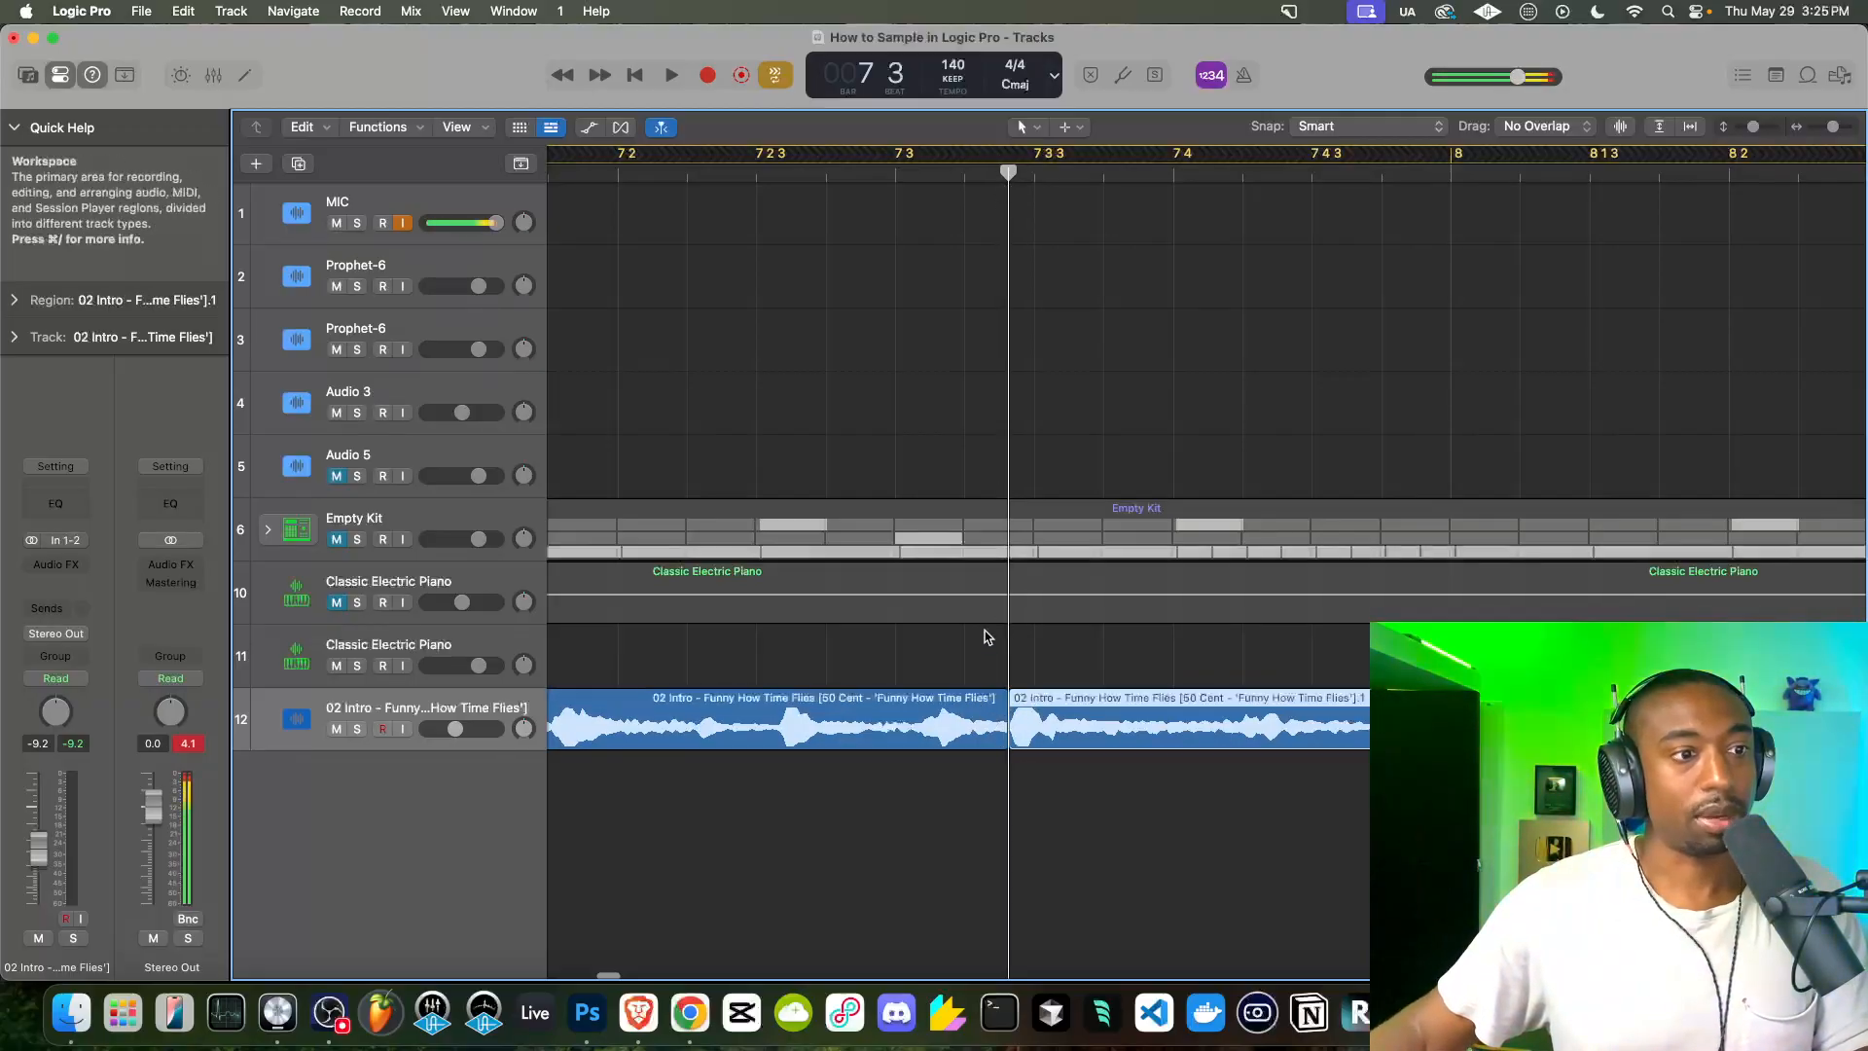
Audition the song from the split and delete the part of the region before it
key(space)
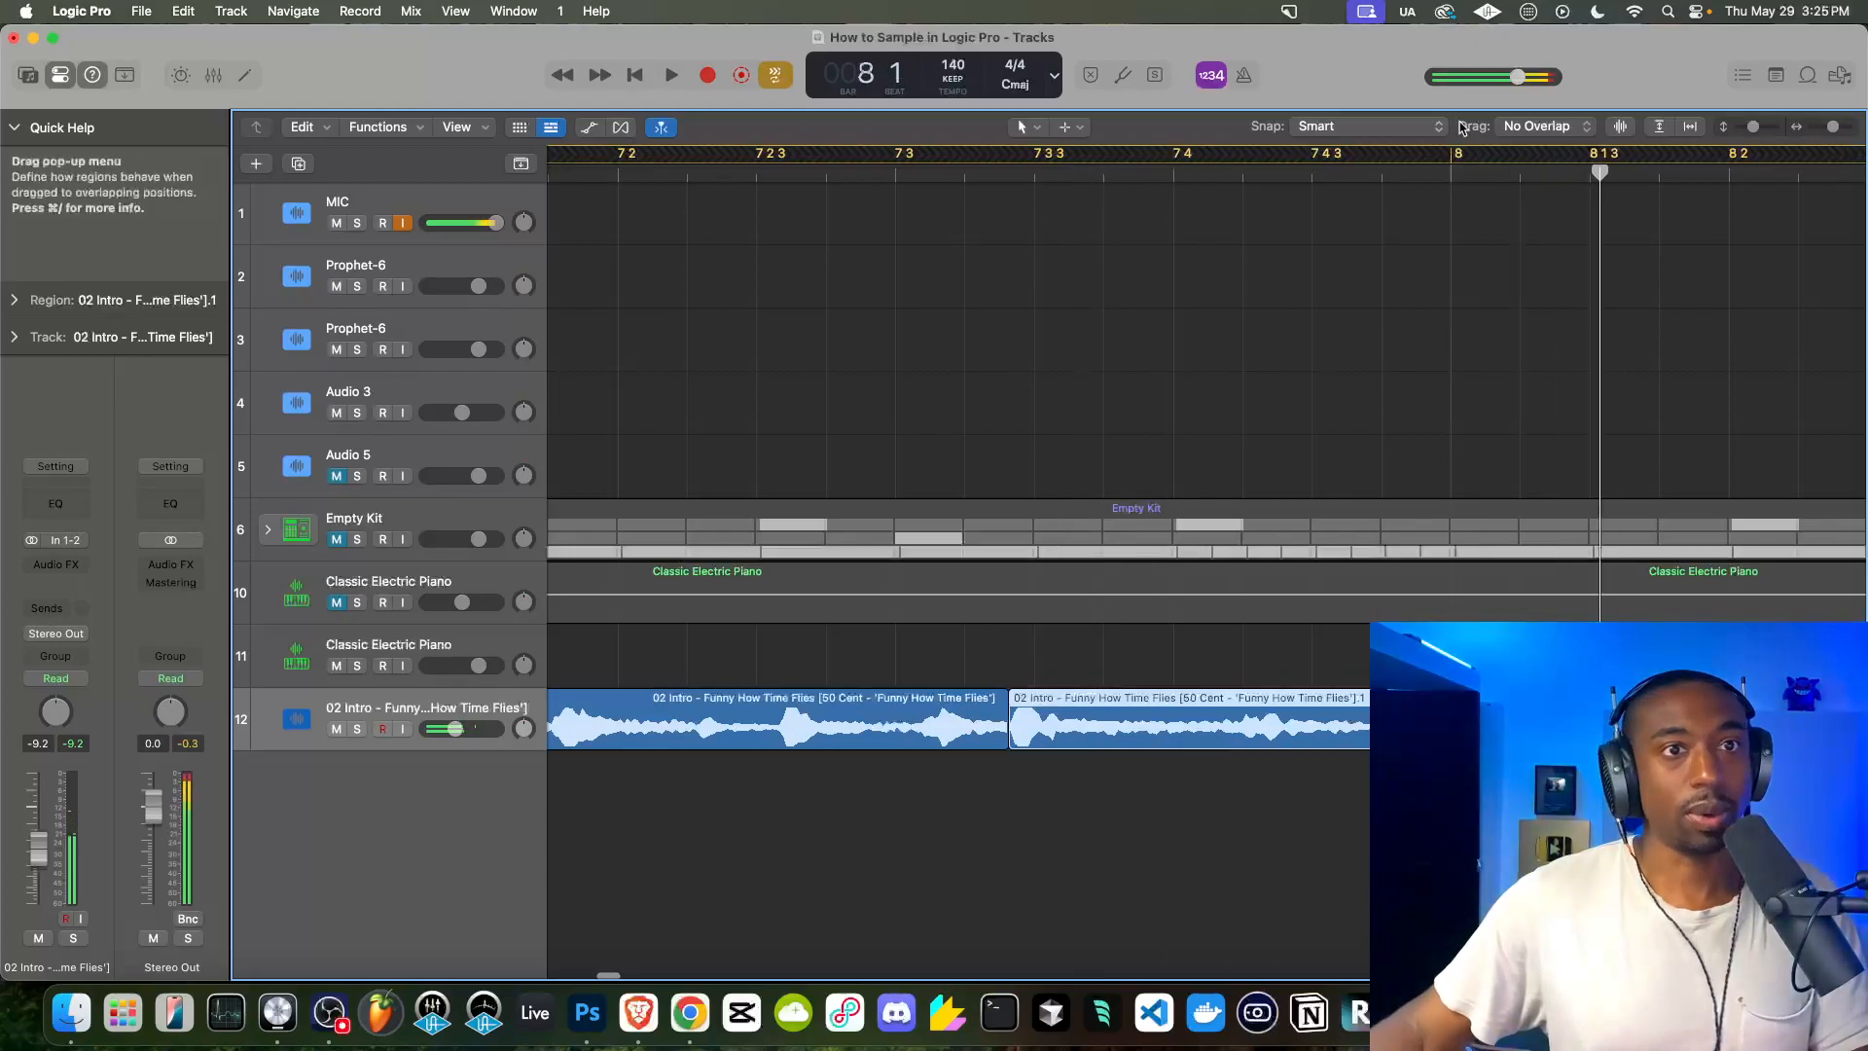
scroll(1263, 418, down, 5)
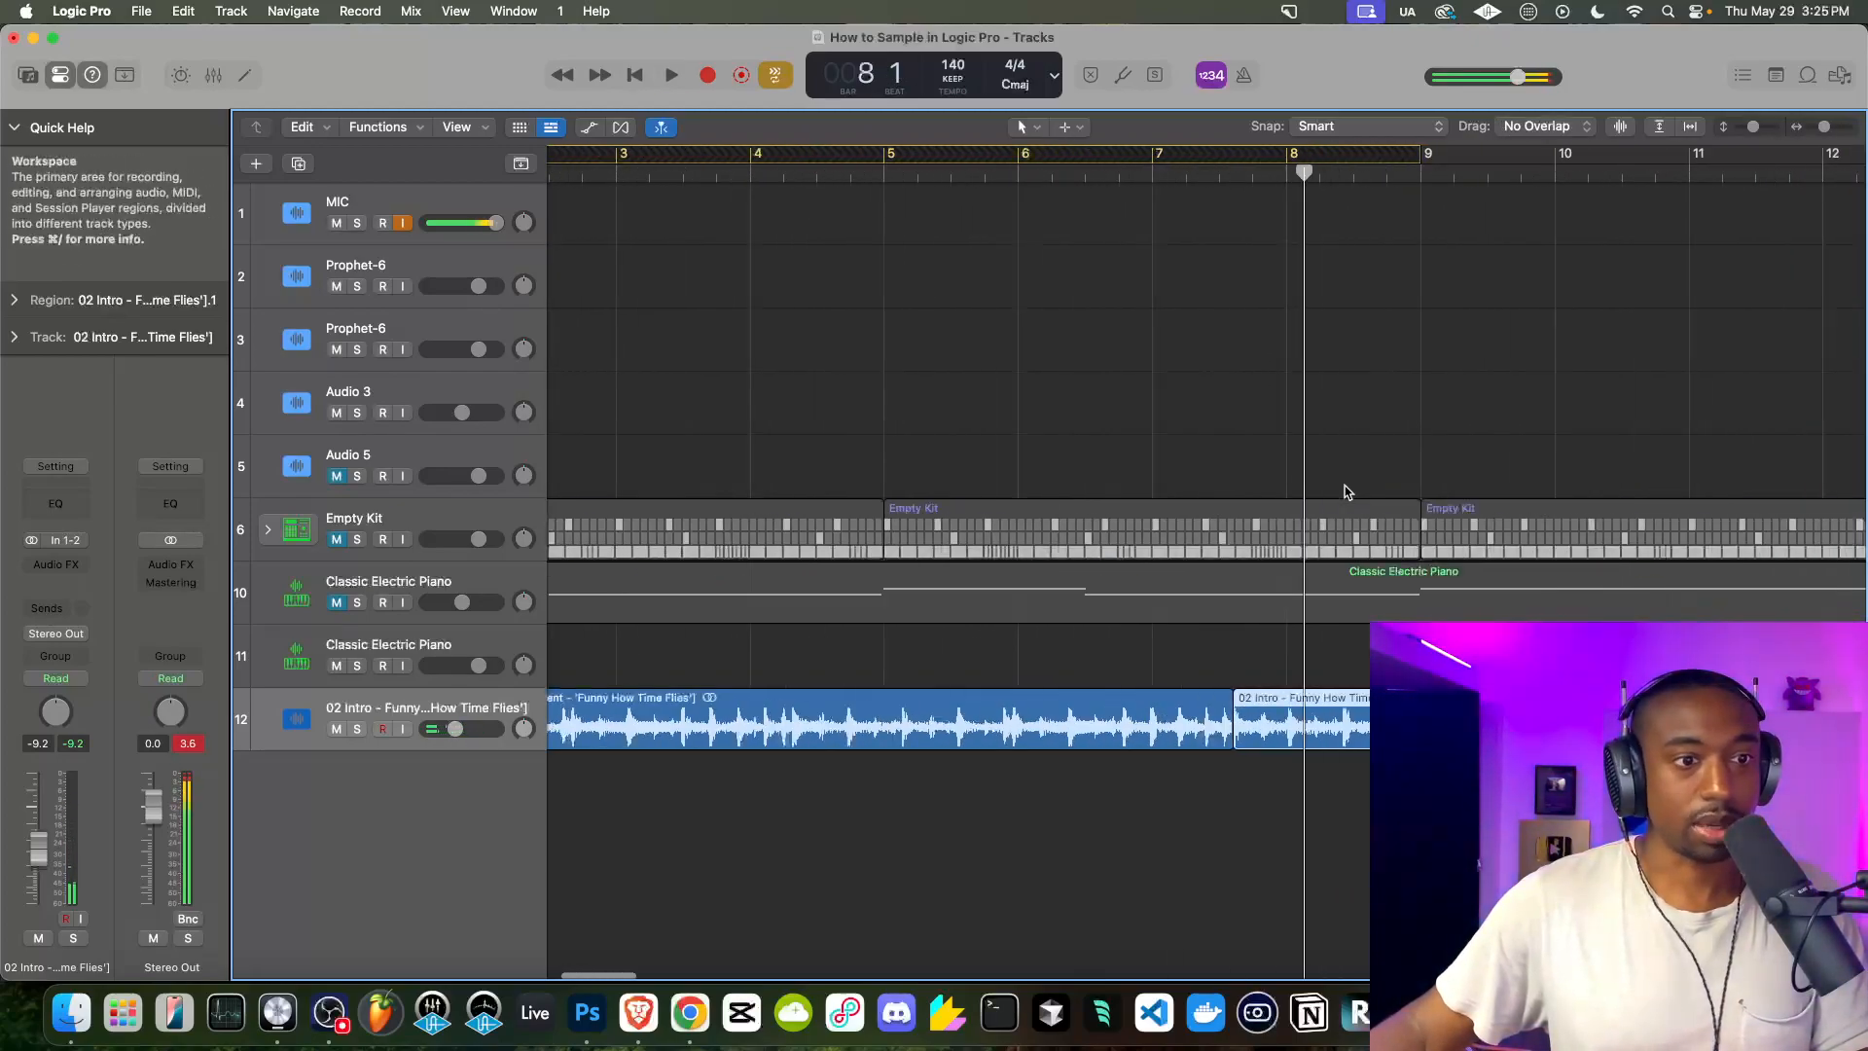
scroll(1313, 487, left, 3)
click(1360, 740)
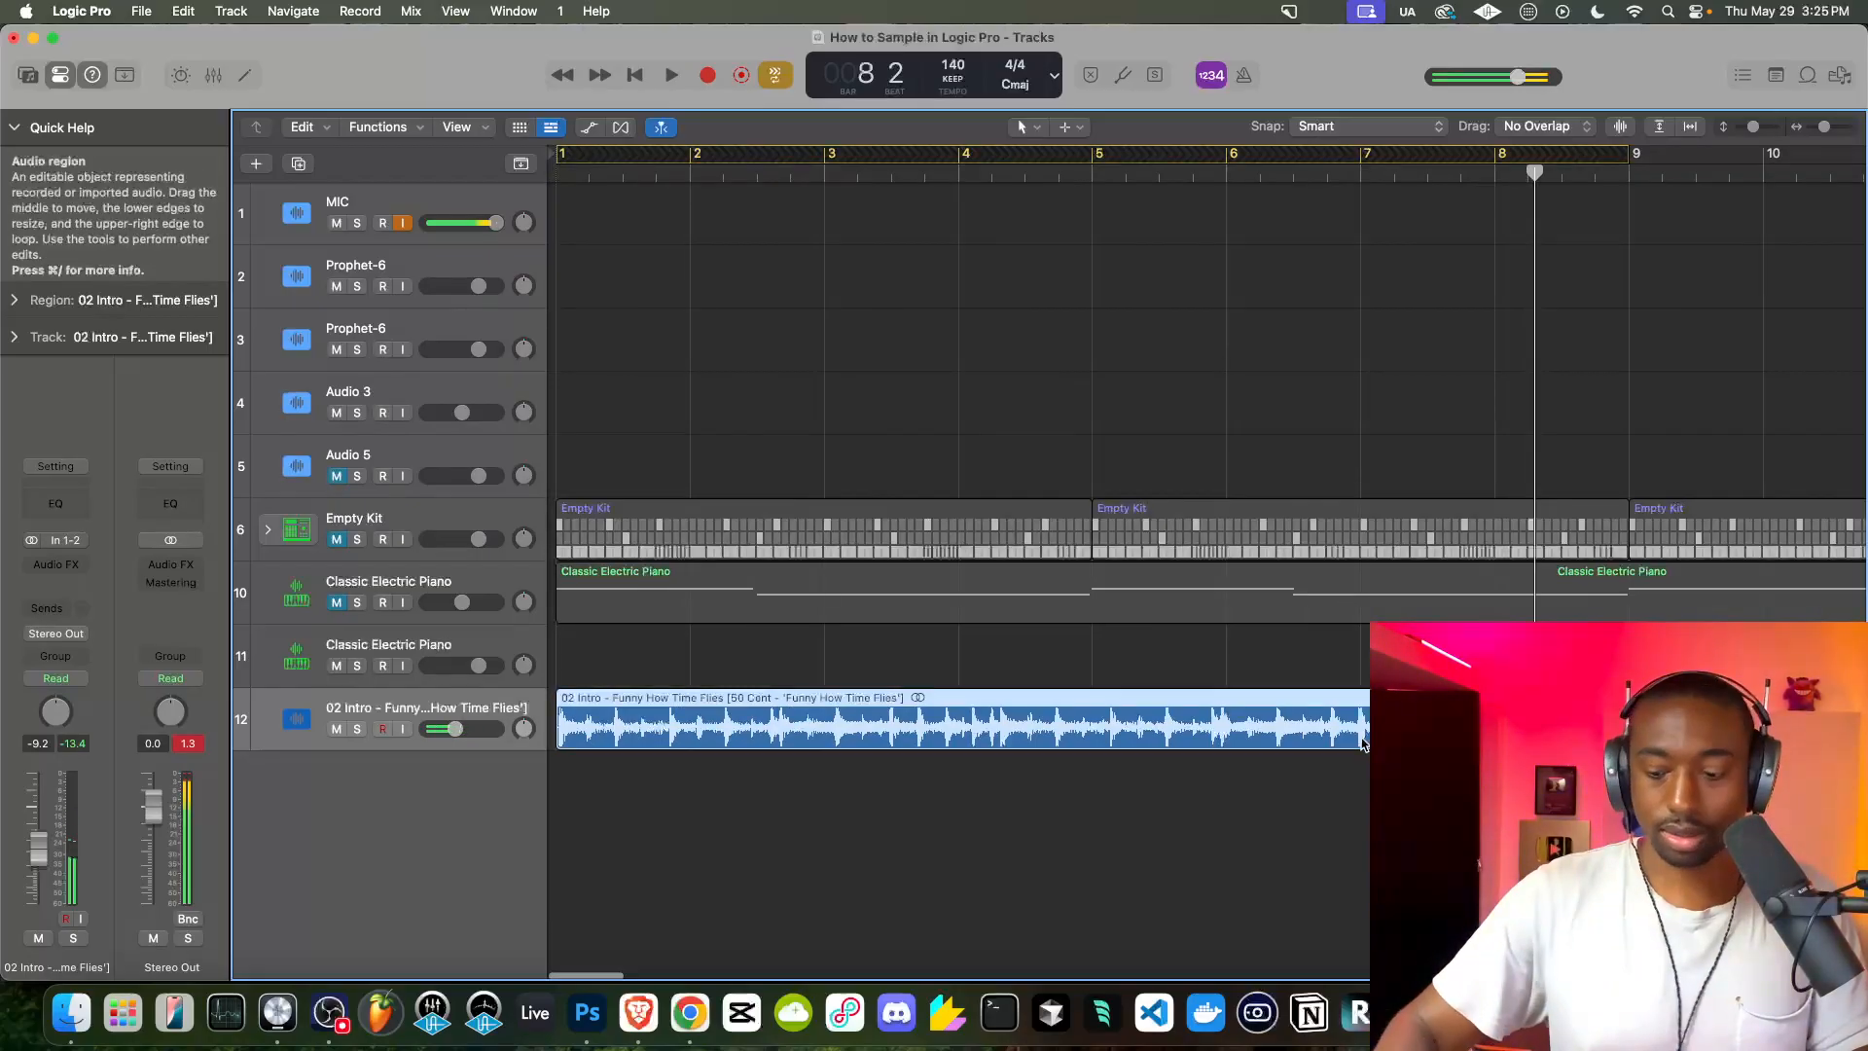
key(Delete)
Move the remaining song region on track 12 to start exactly at bar 1 and return the playhead to the start
scroll(1357, 741, down, 10)
drag(1357, 744, 689, 746)
key(Return)
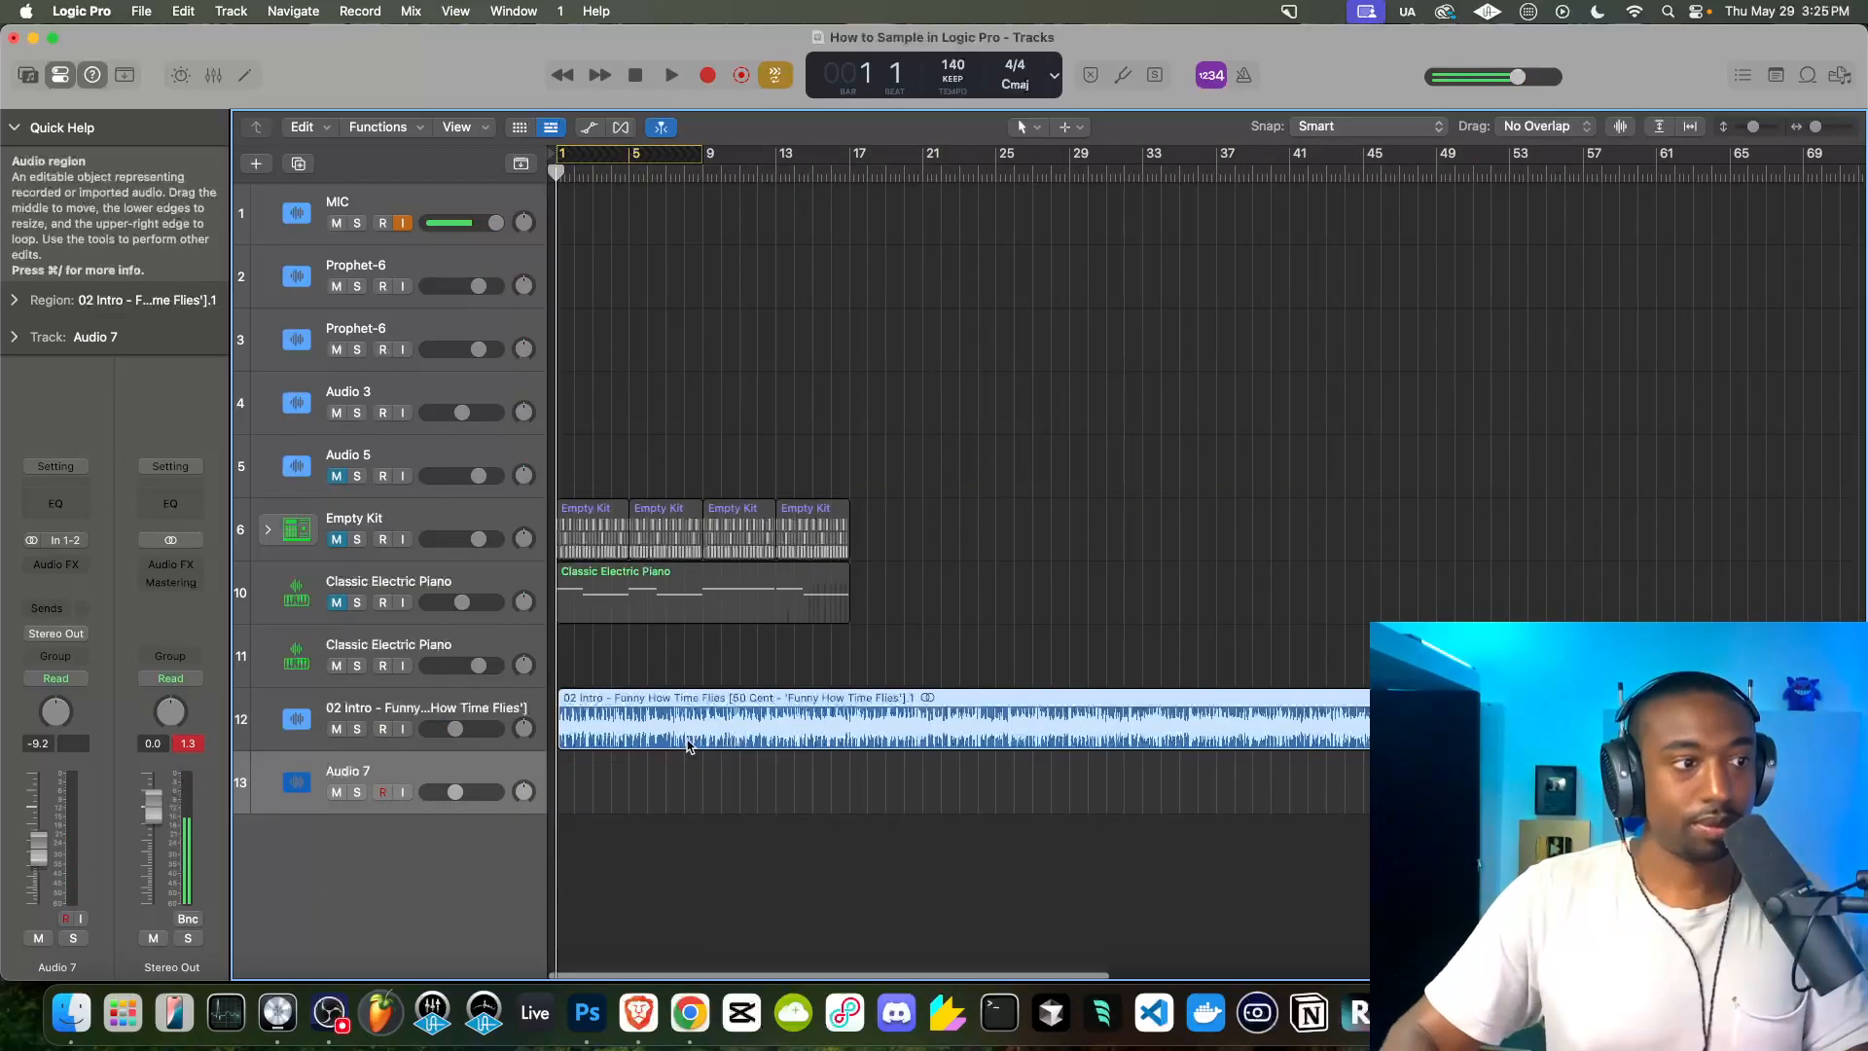
scroll(595, 746, up, 10)
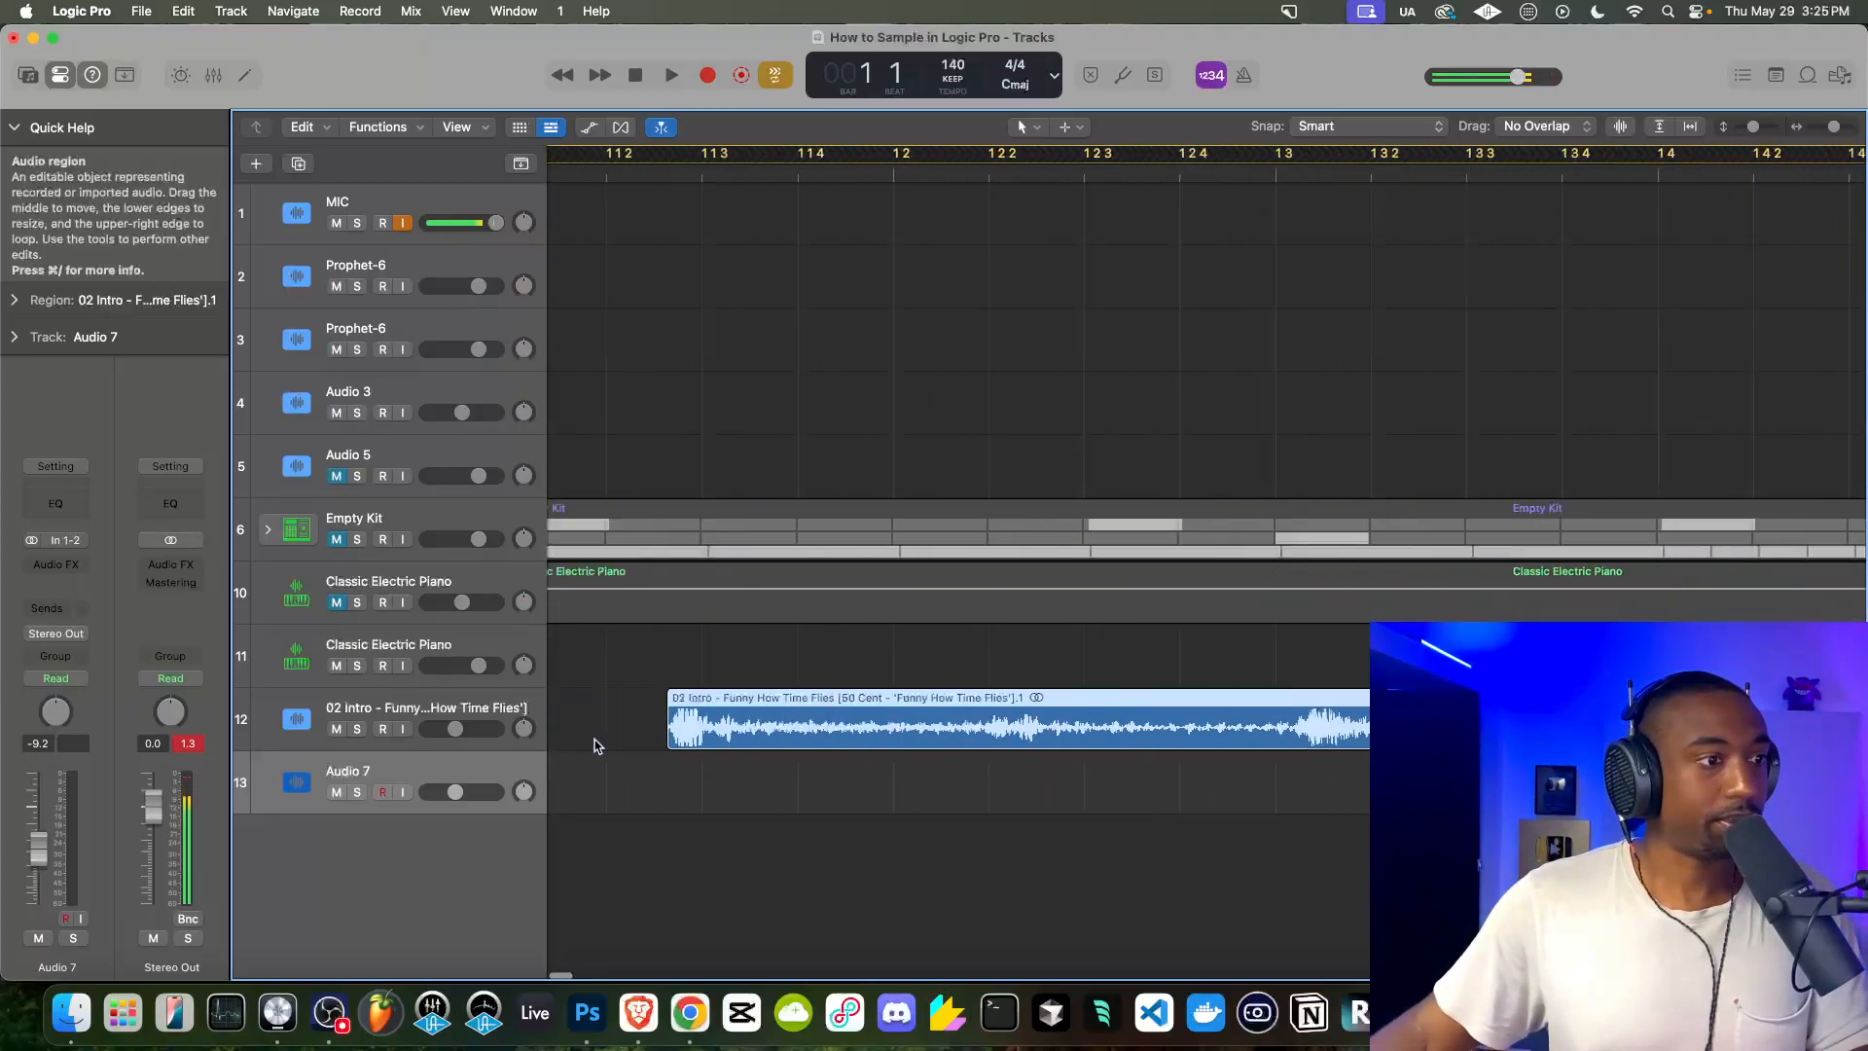
drag(596, 746, 568, 746)
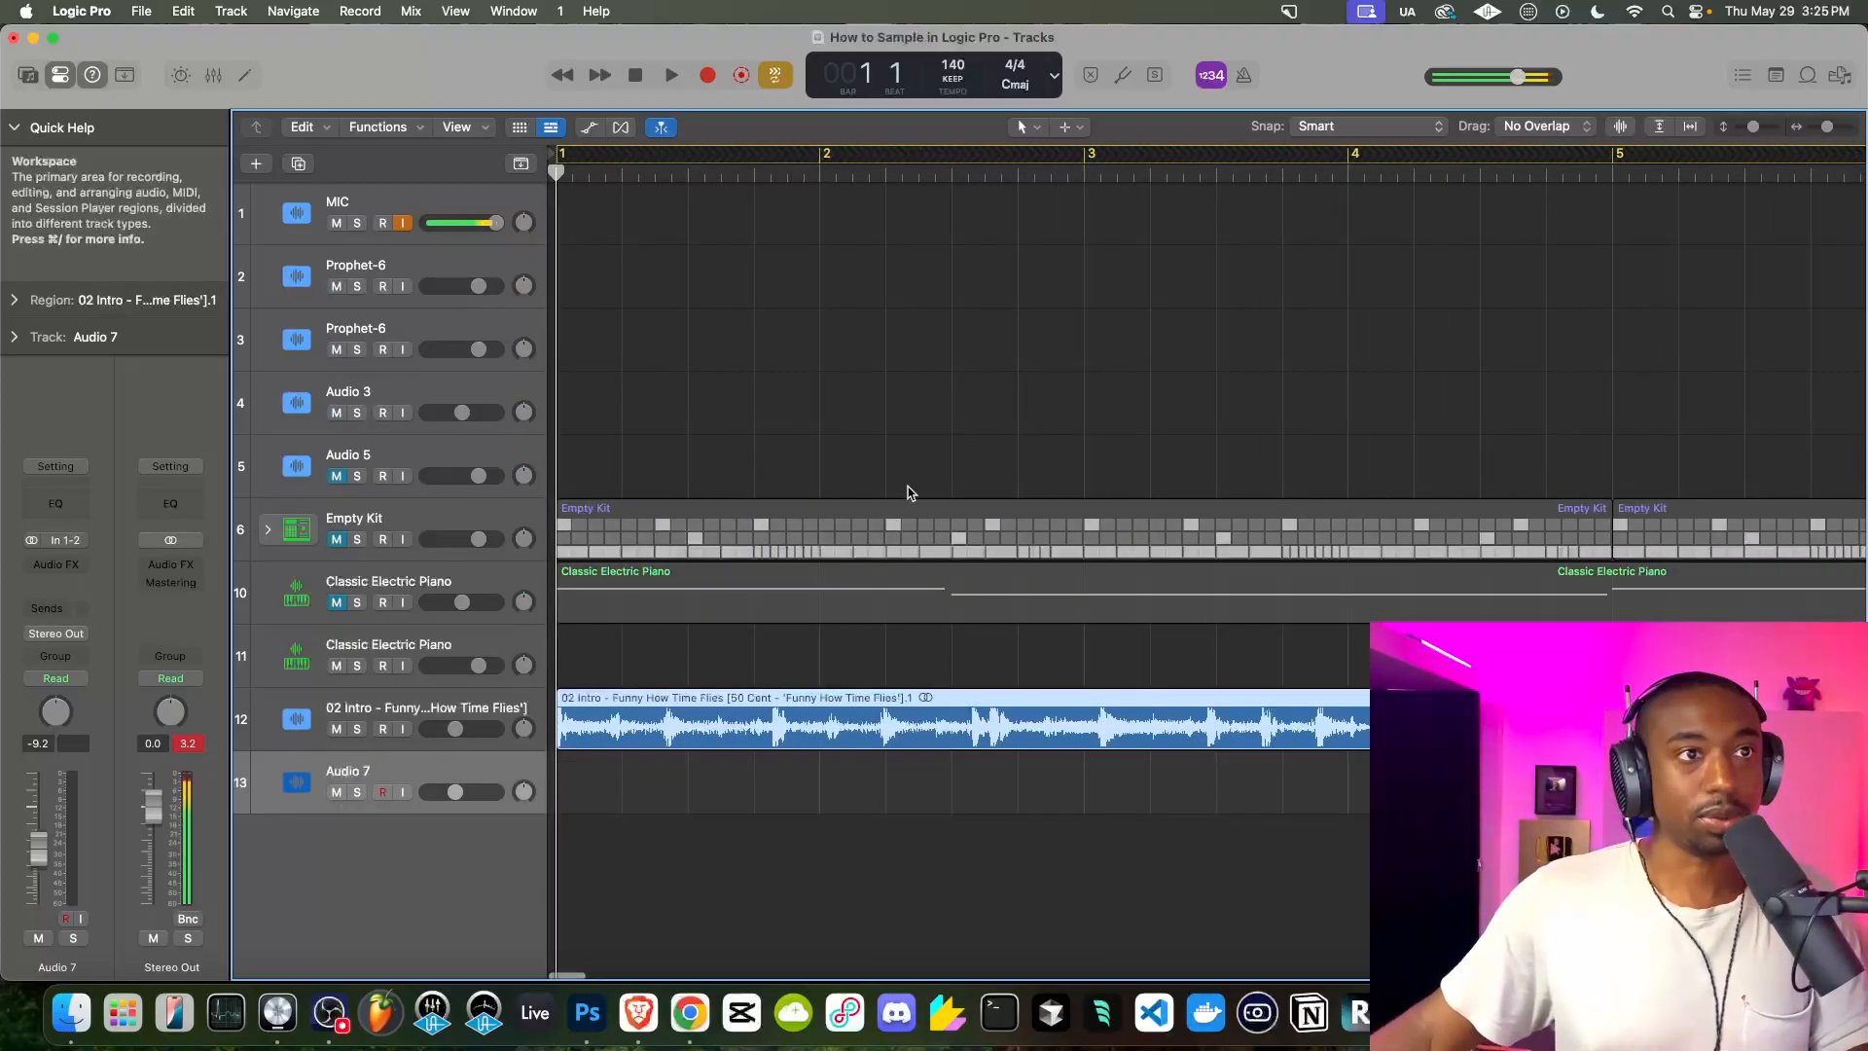
Play the moved song region repeatedly from the project start to check how playback runs
key(space)
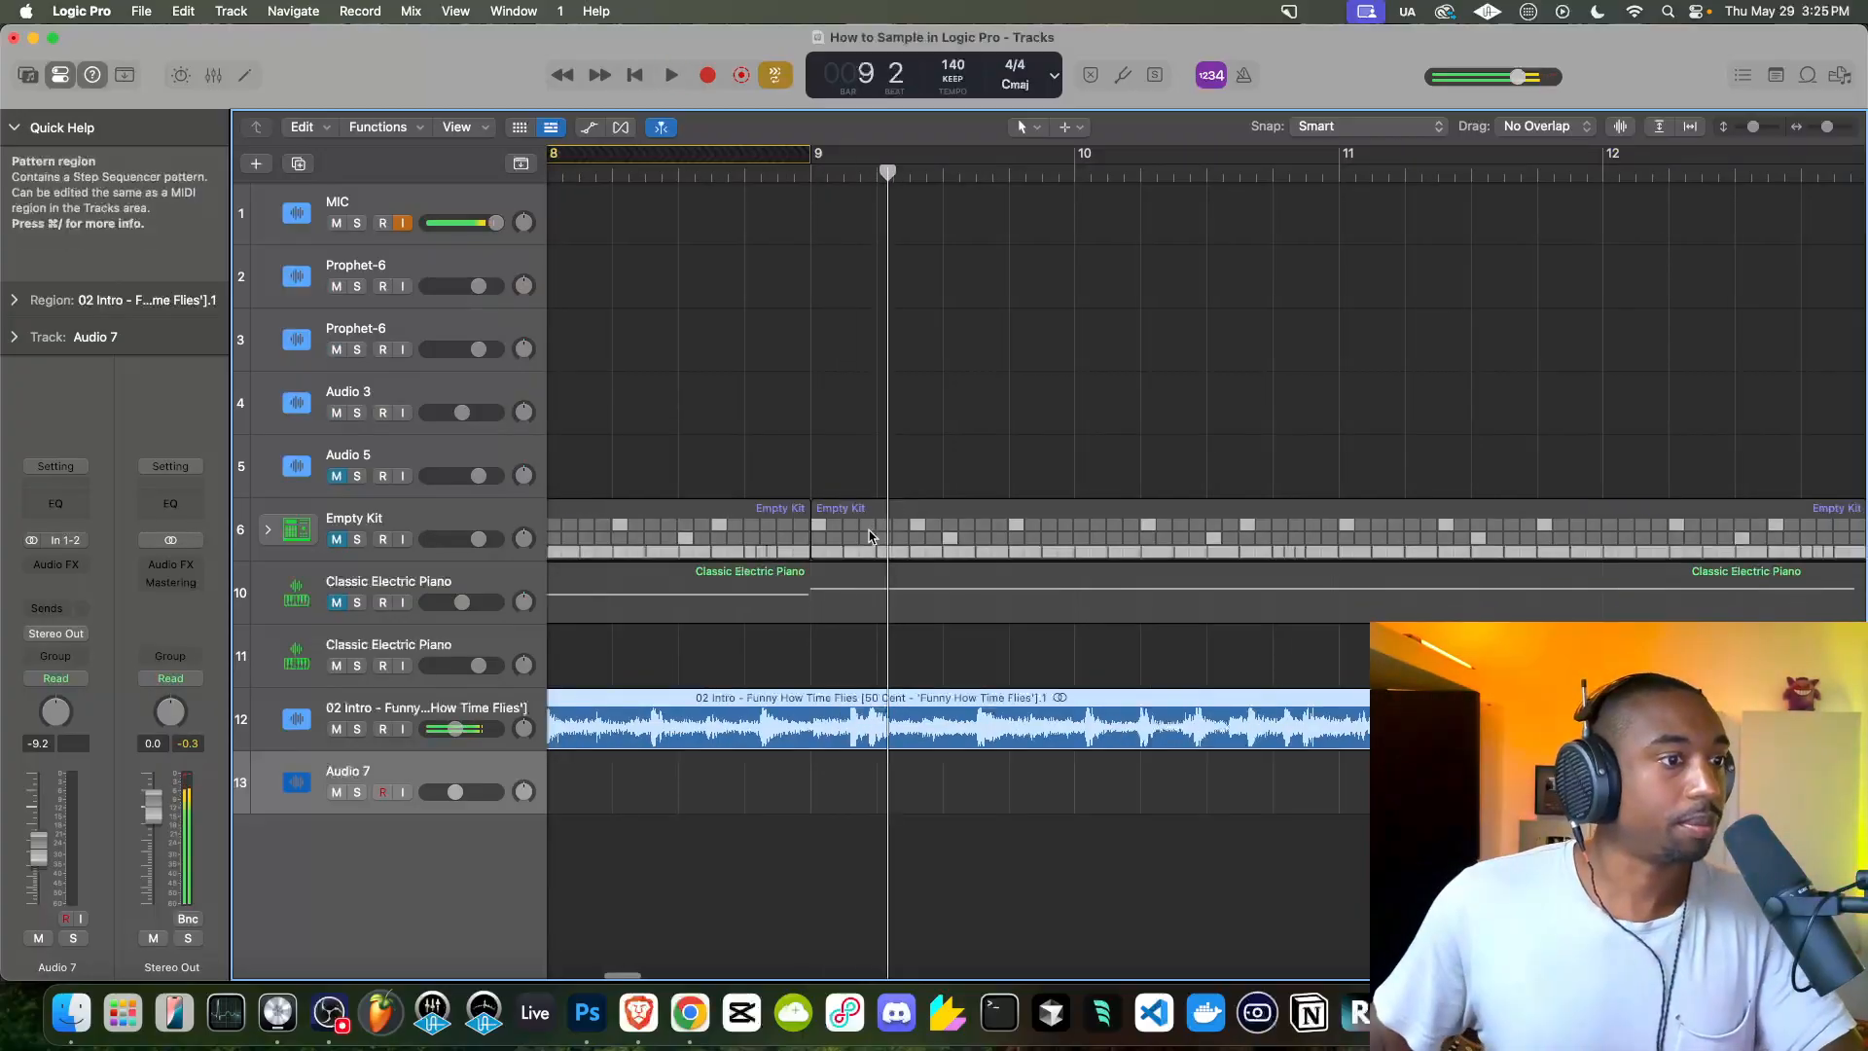
key(space)
key(space)
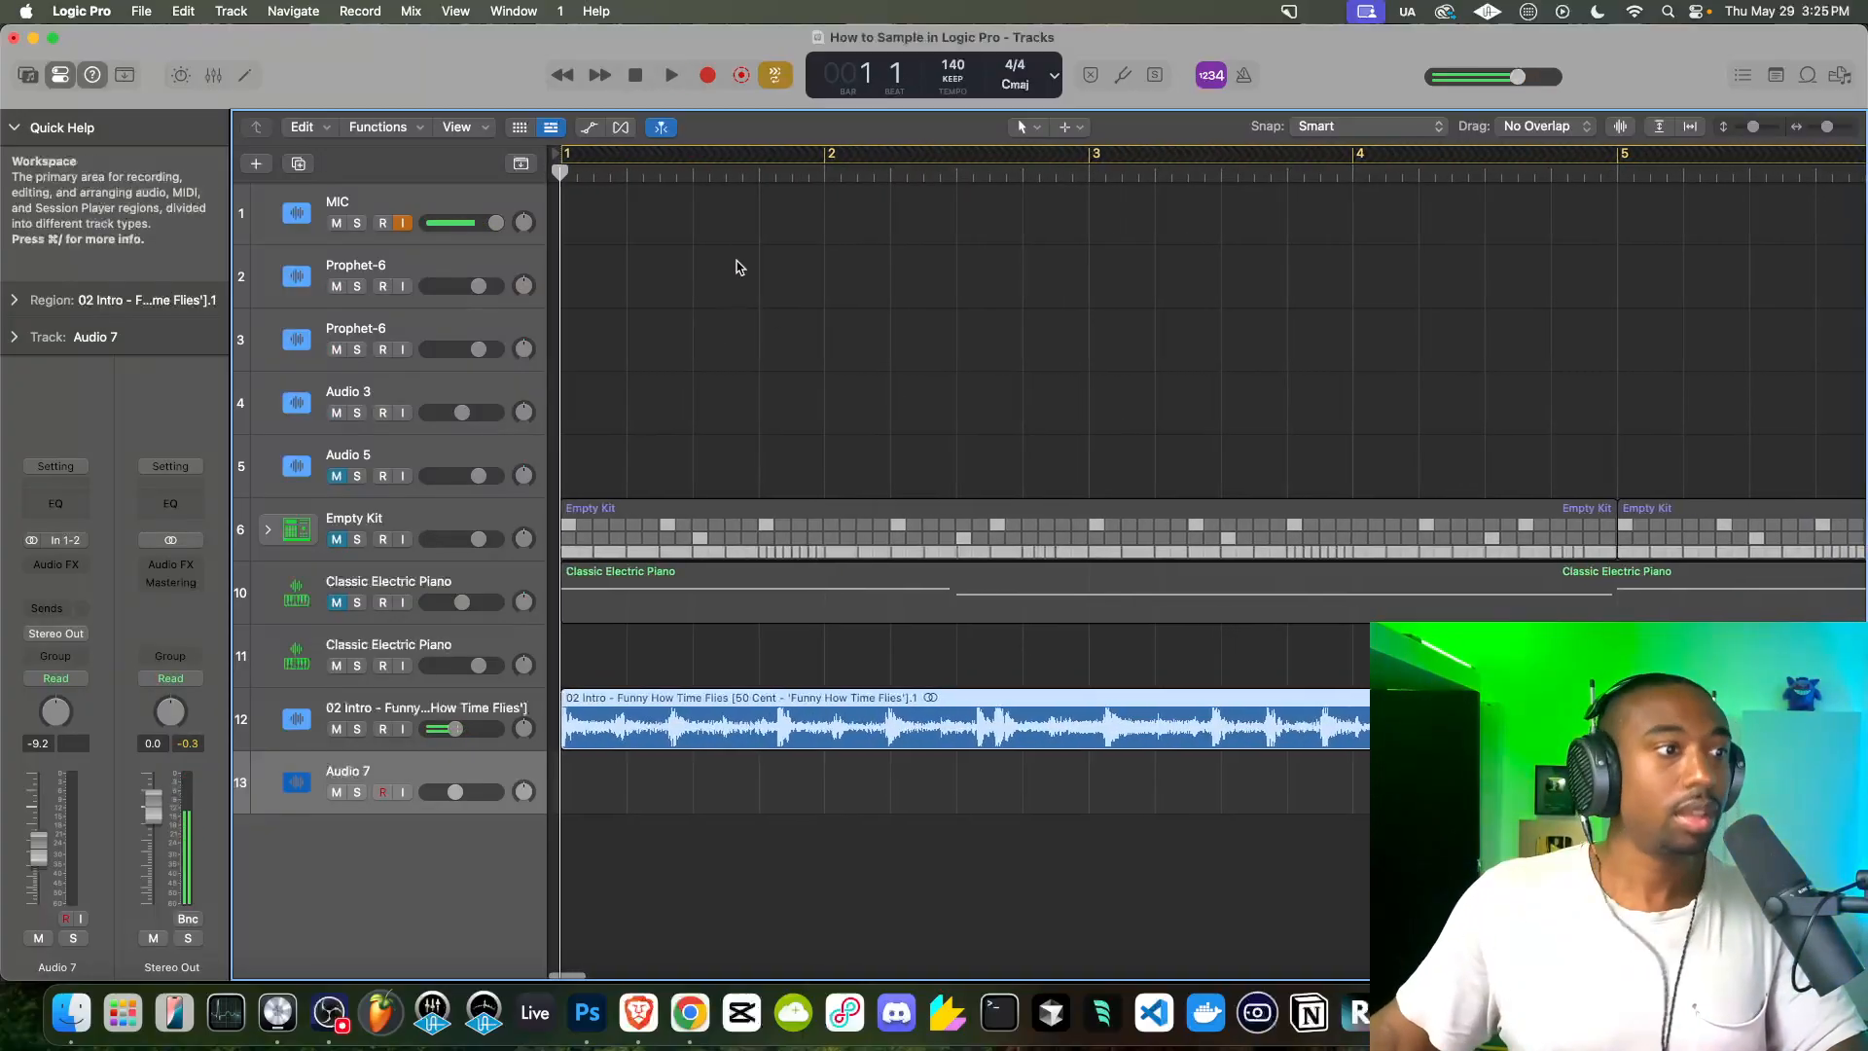
key(space)
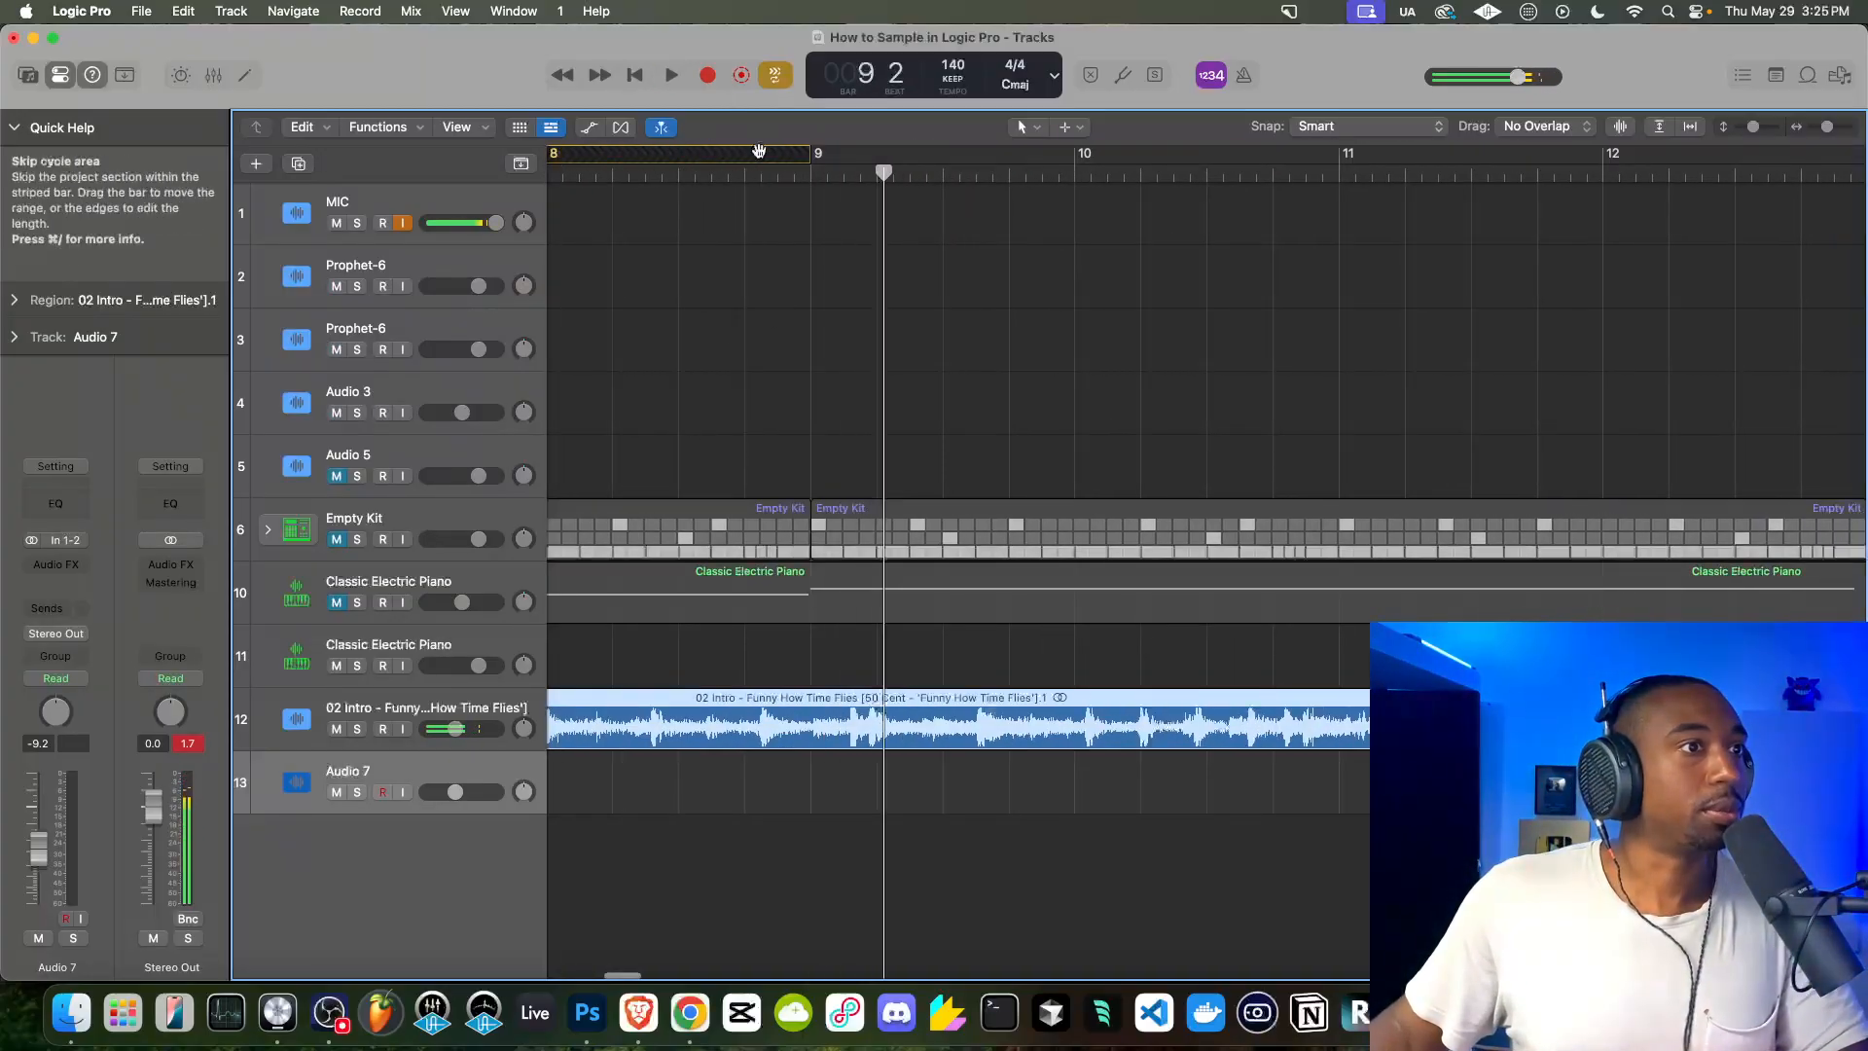
click(635, 75)
click(635, 75)
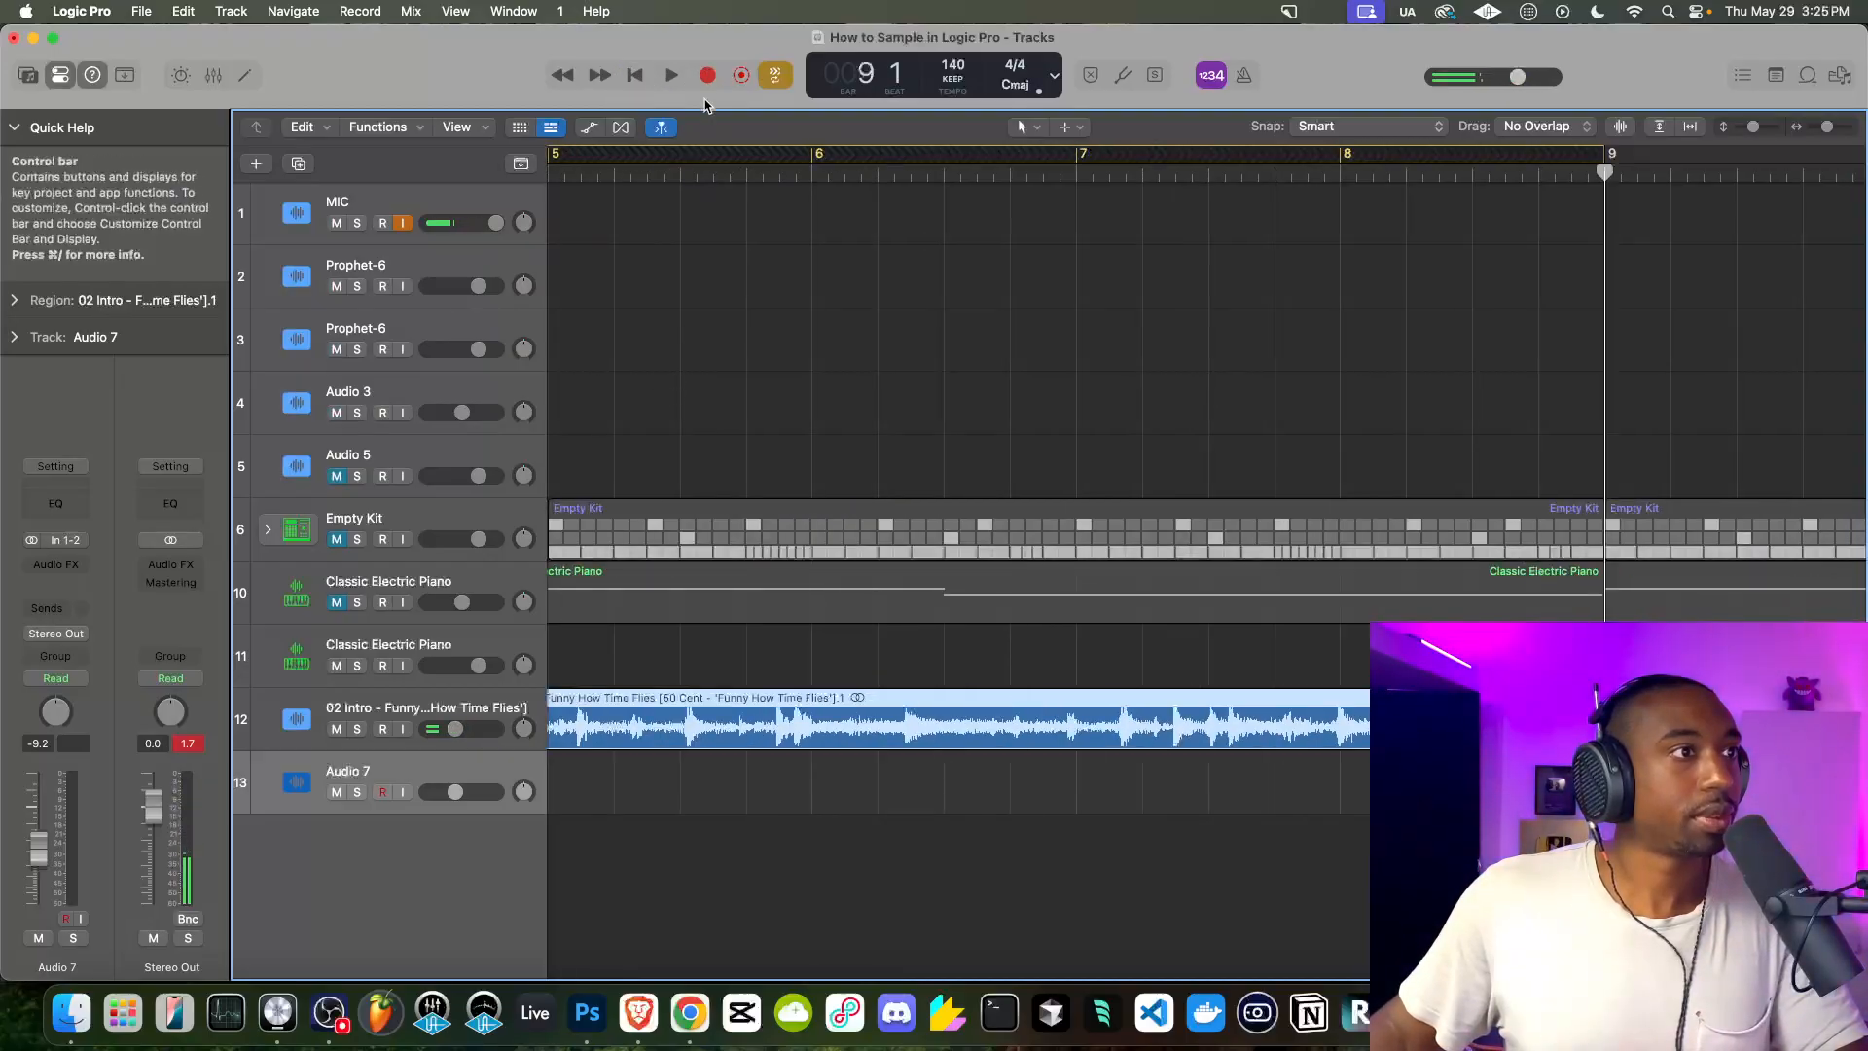
click(638, 76)
click(637, 76)
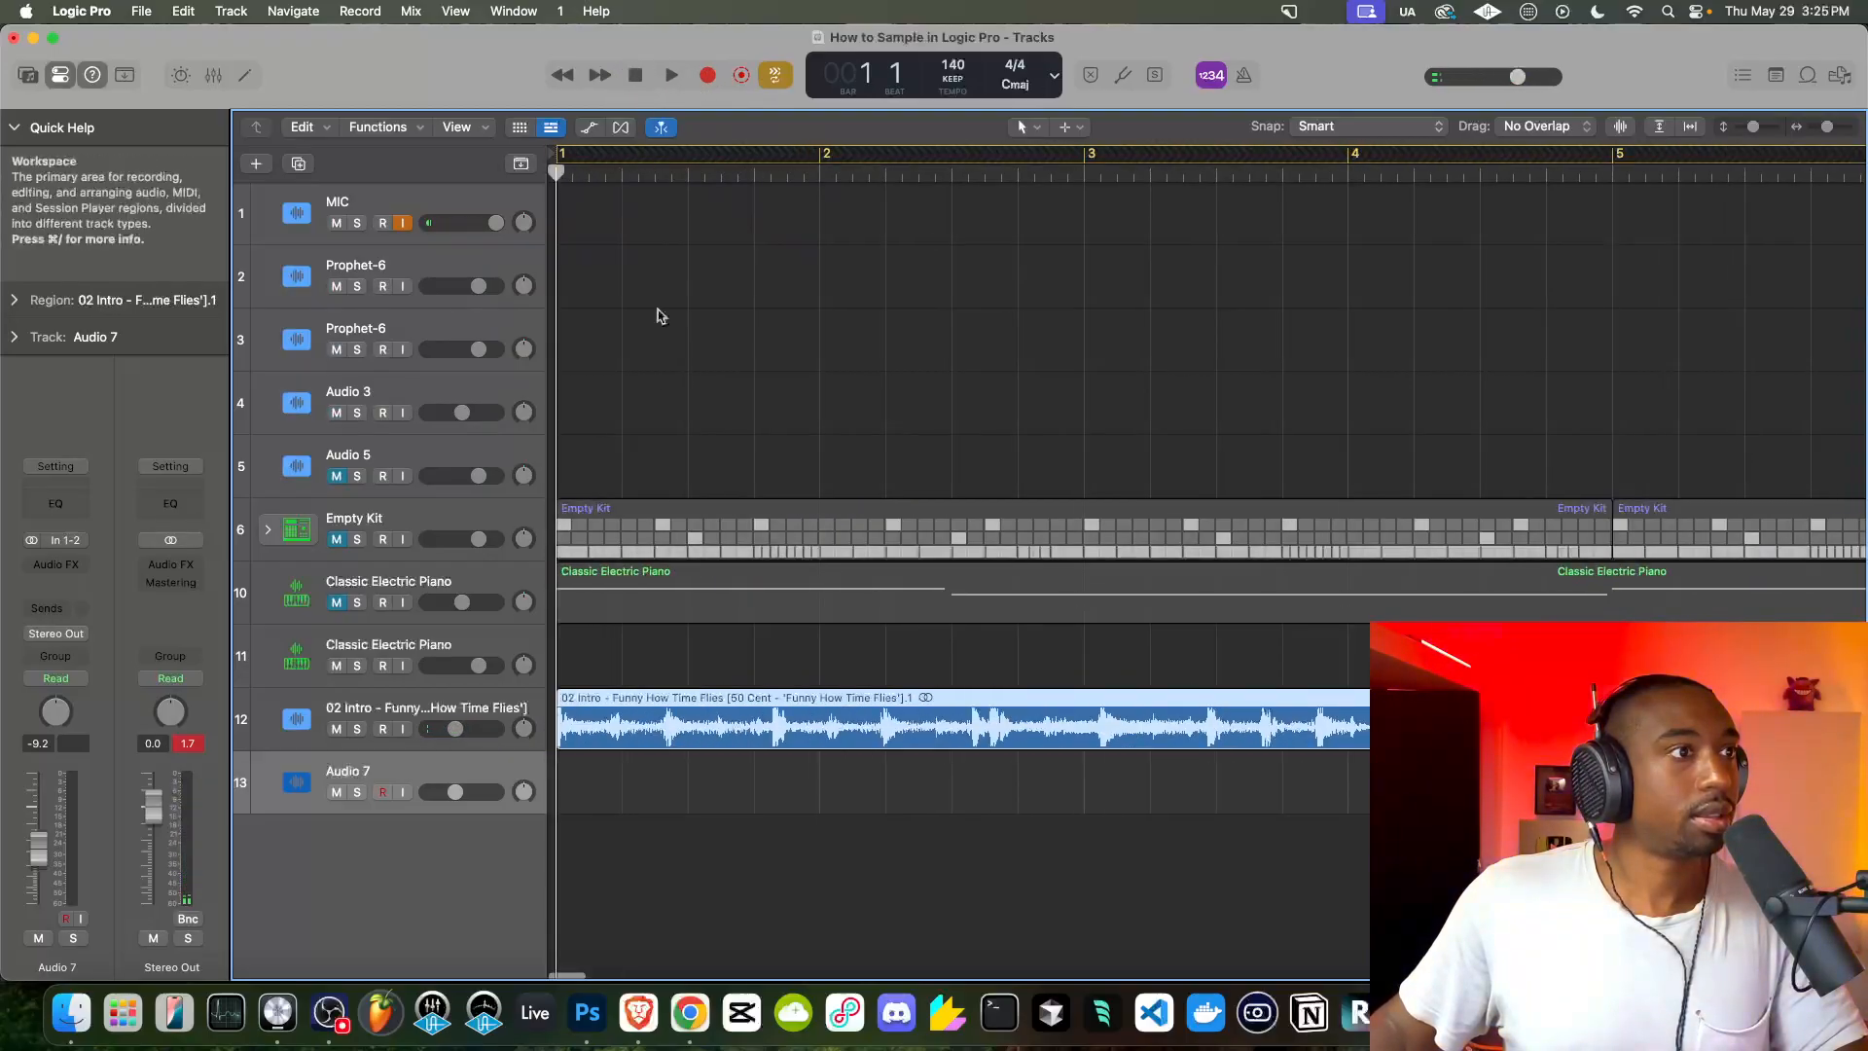
key(space)
key(space)
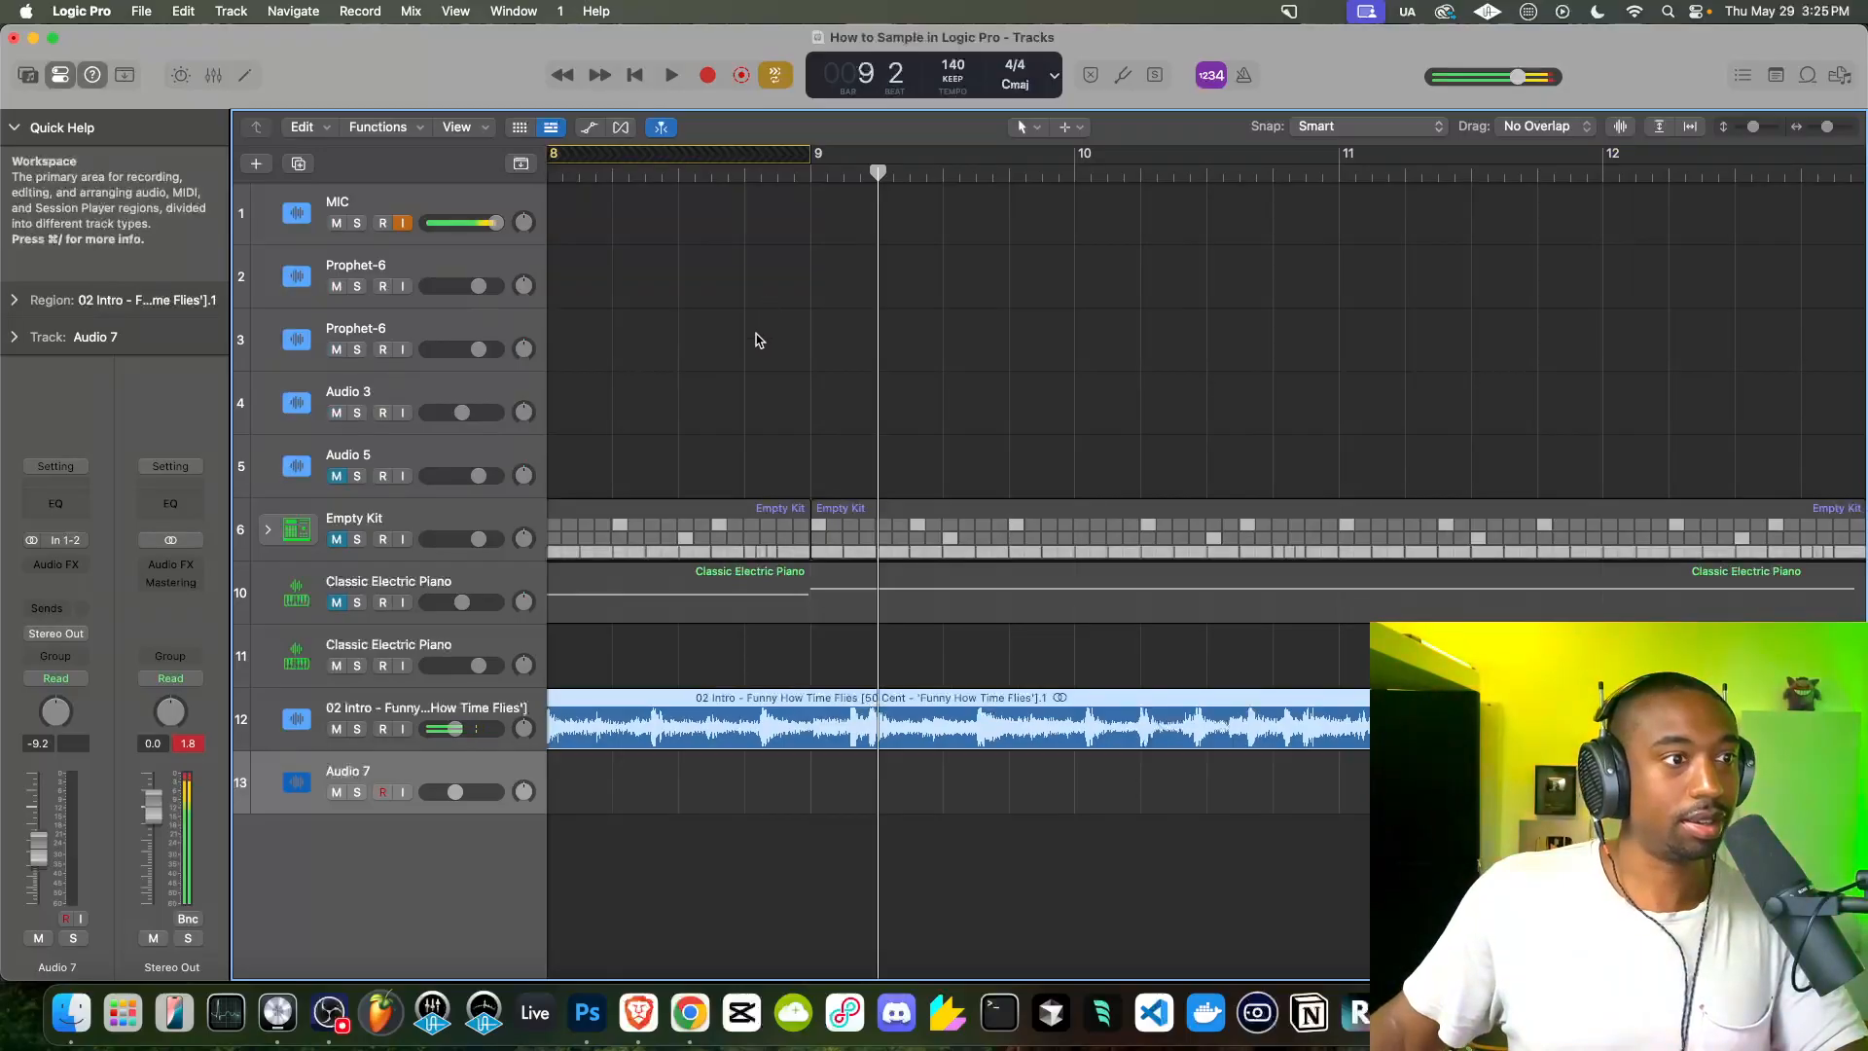
Turn off the skip cycle area and play the song region from bar 1 into bar 4 to find the loop's end
scroll(760, 340, down, 5)
click(664, 160)
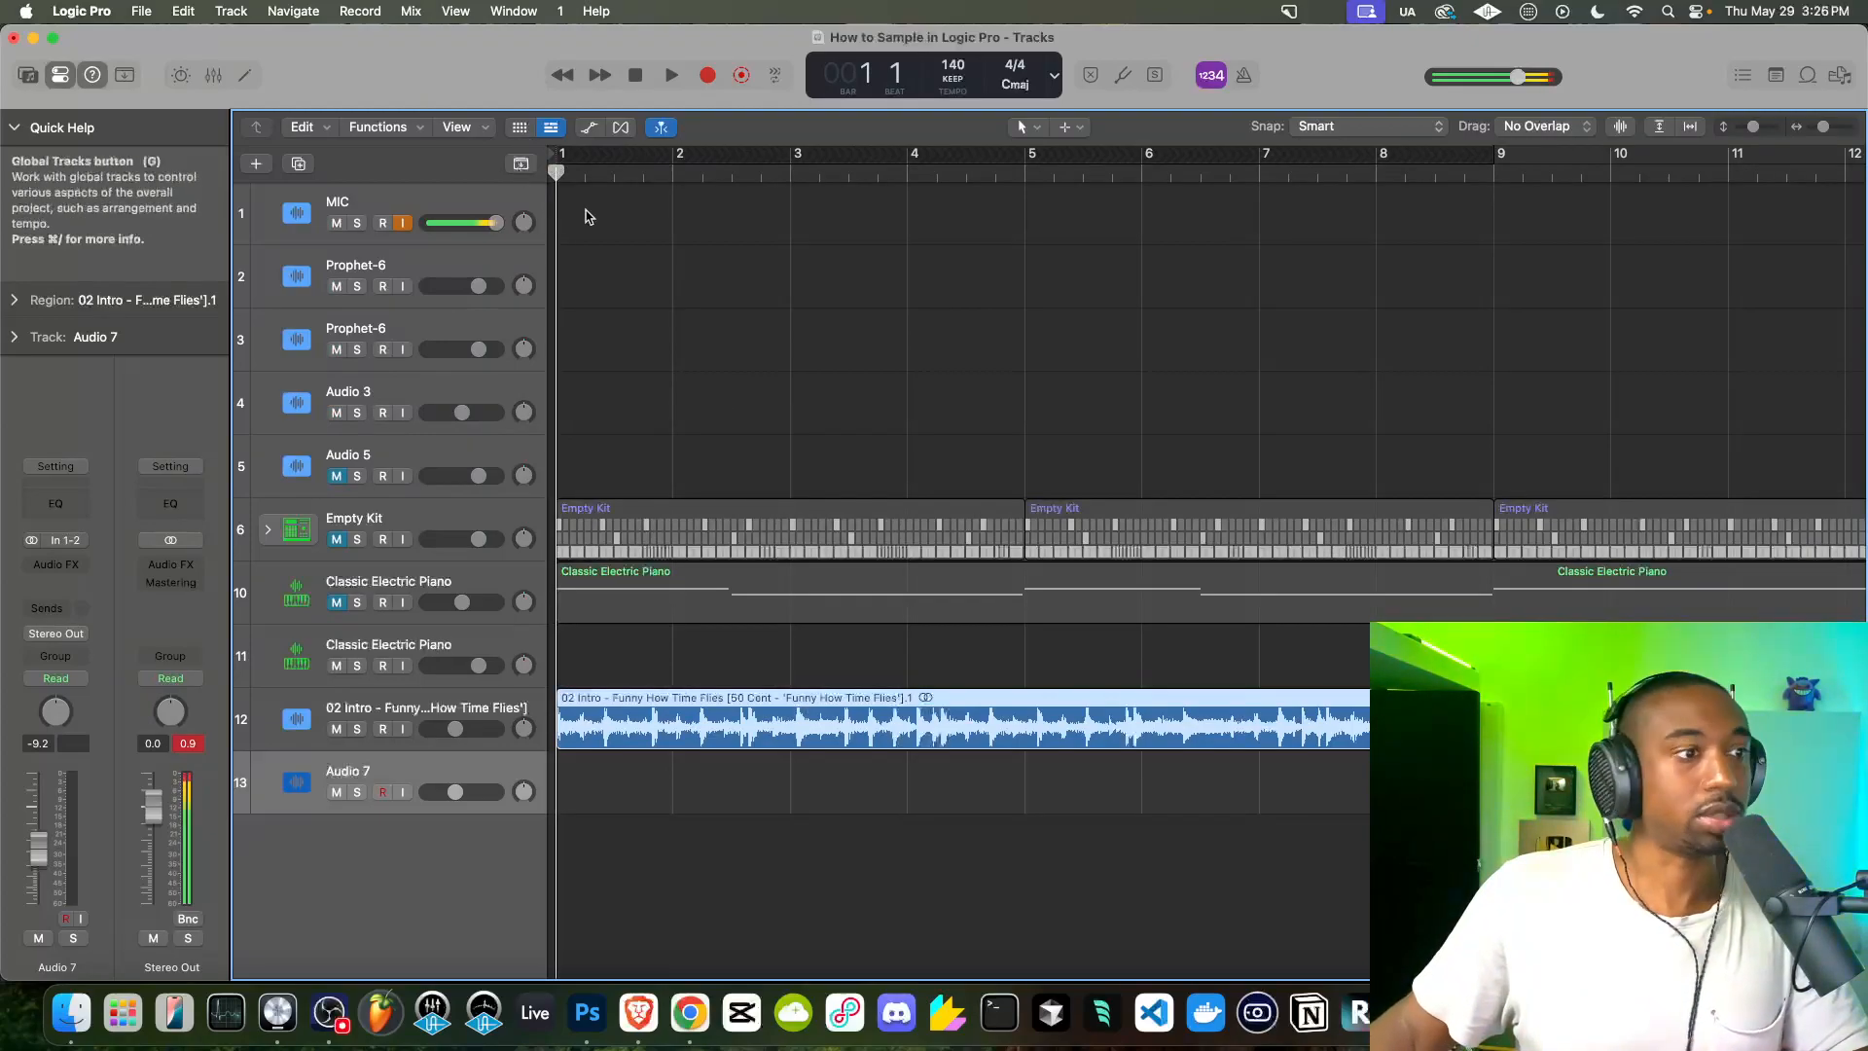
key(space)
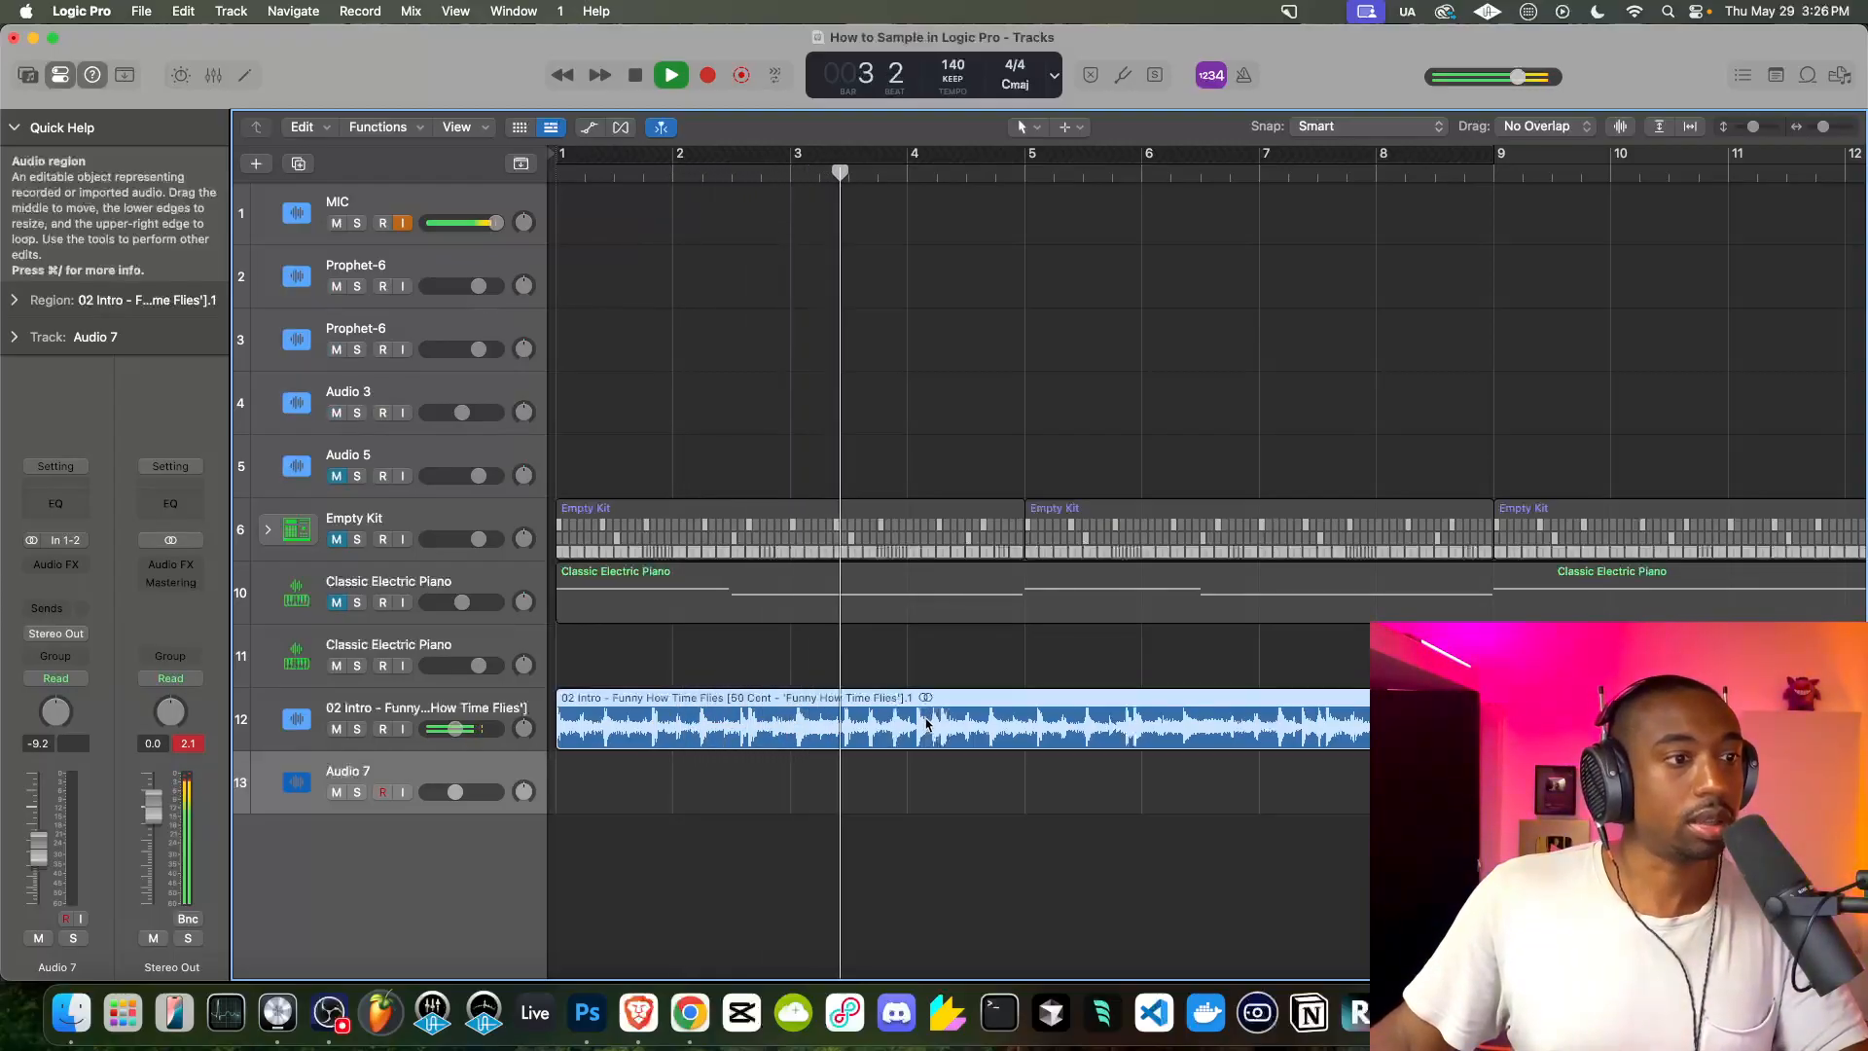
scroll(927, 723, up, 5)
key(space)
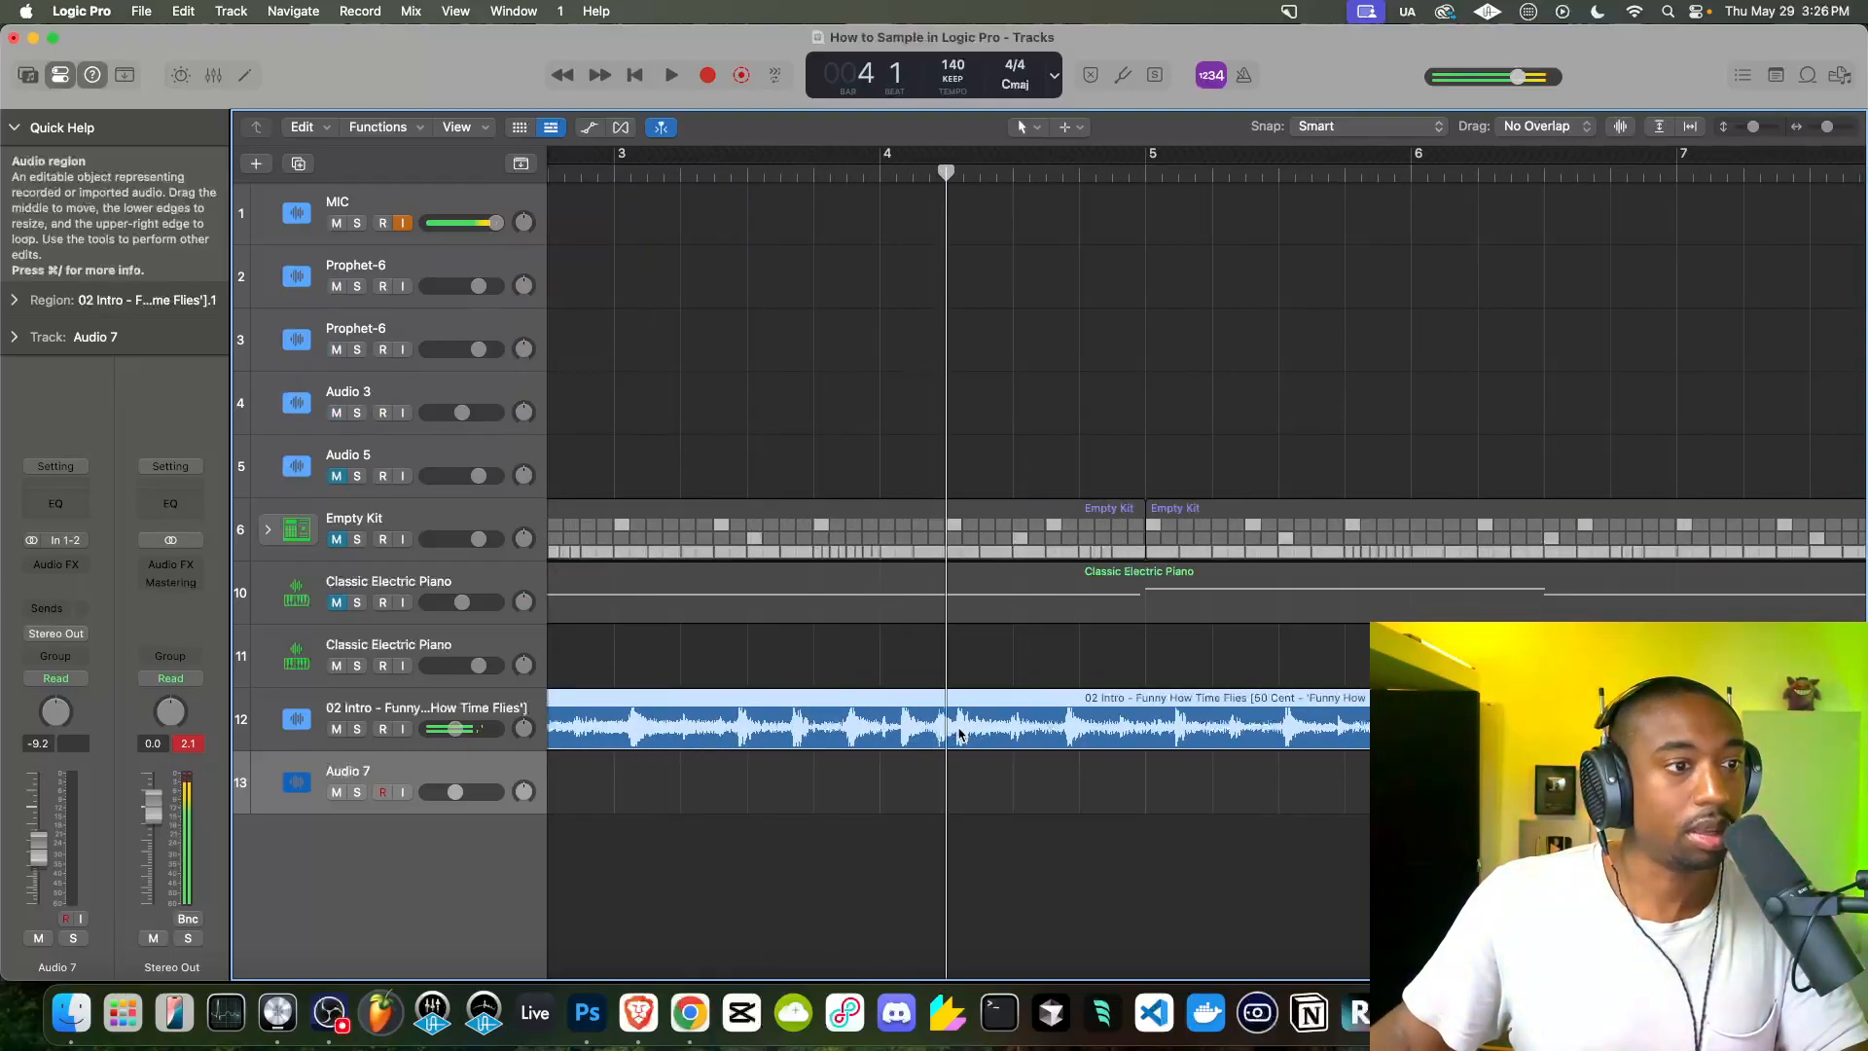
Split the song region at the hit between positions 4 2 and 4 2 2 and delete everything after it
scroll(959, 735, up, 5)
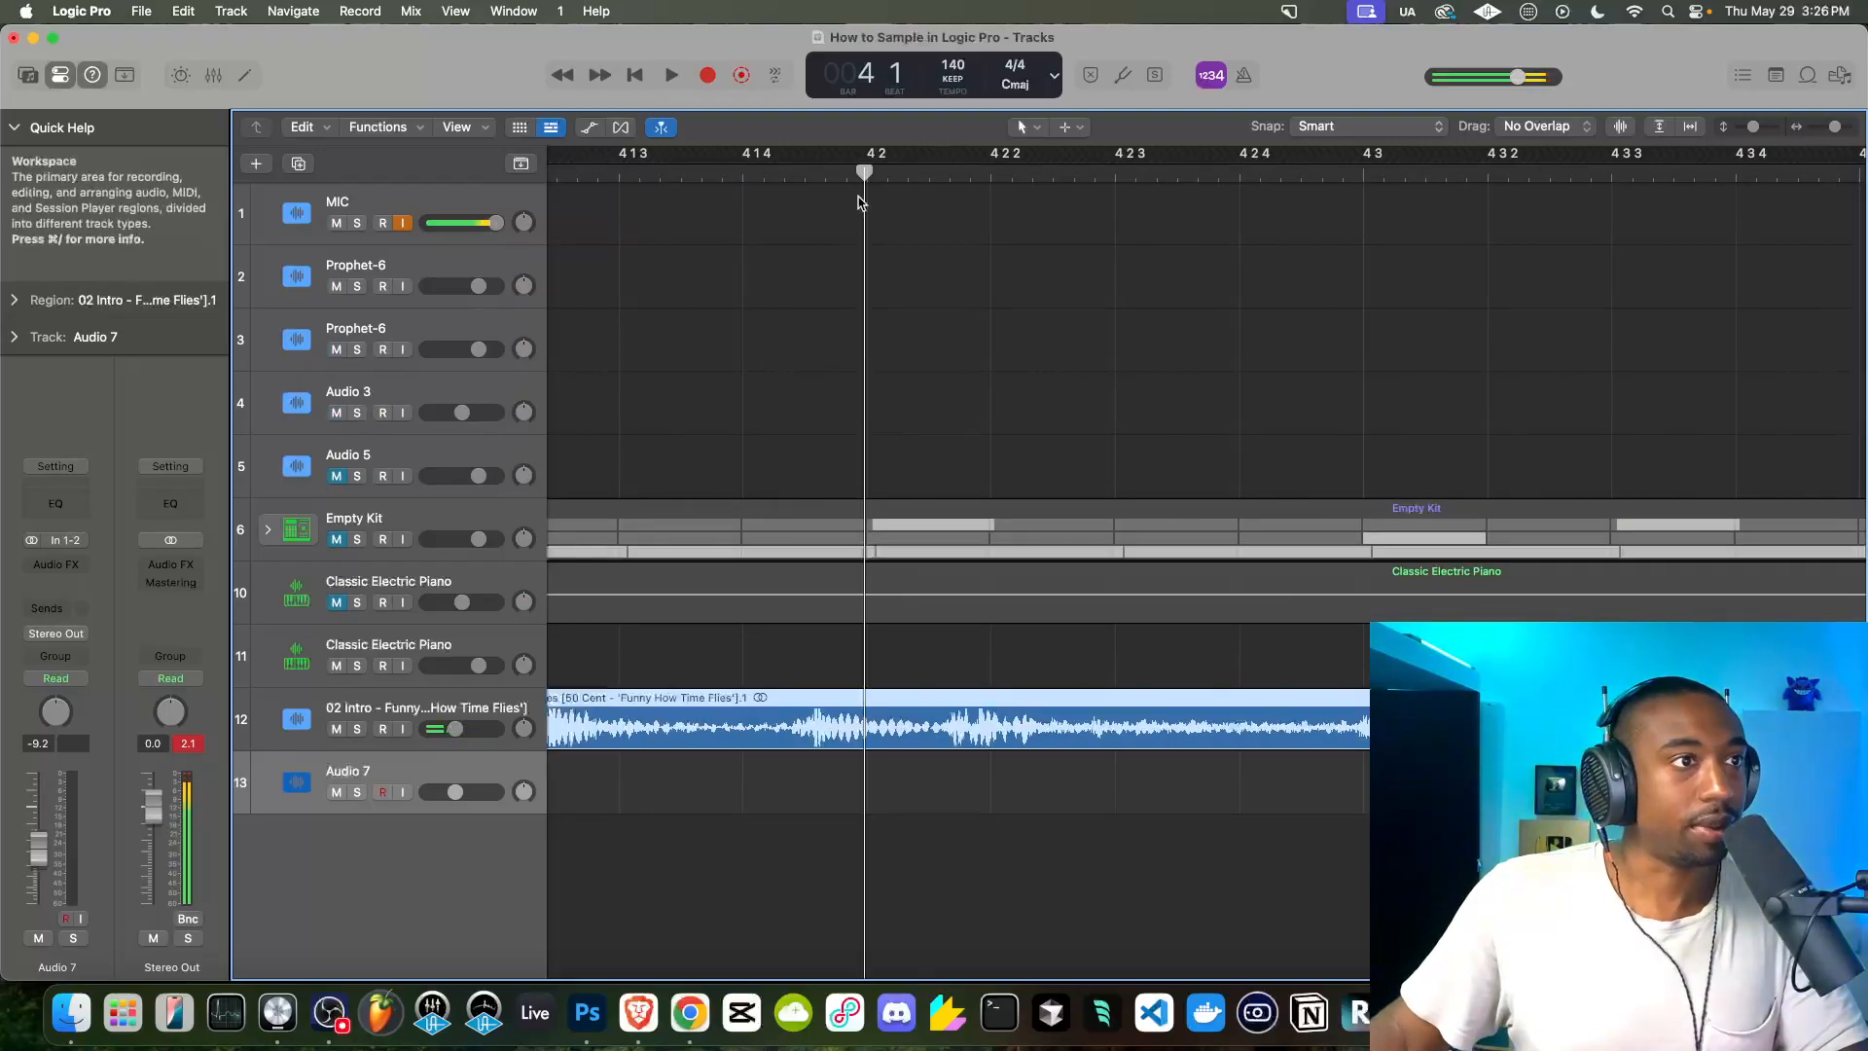
drag(864, 217, 944, 217)
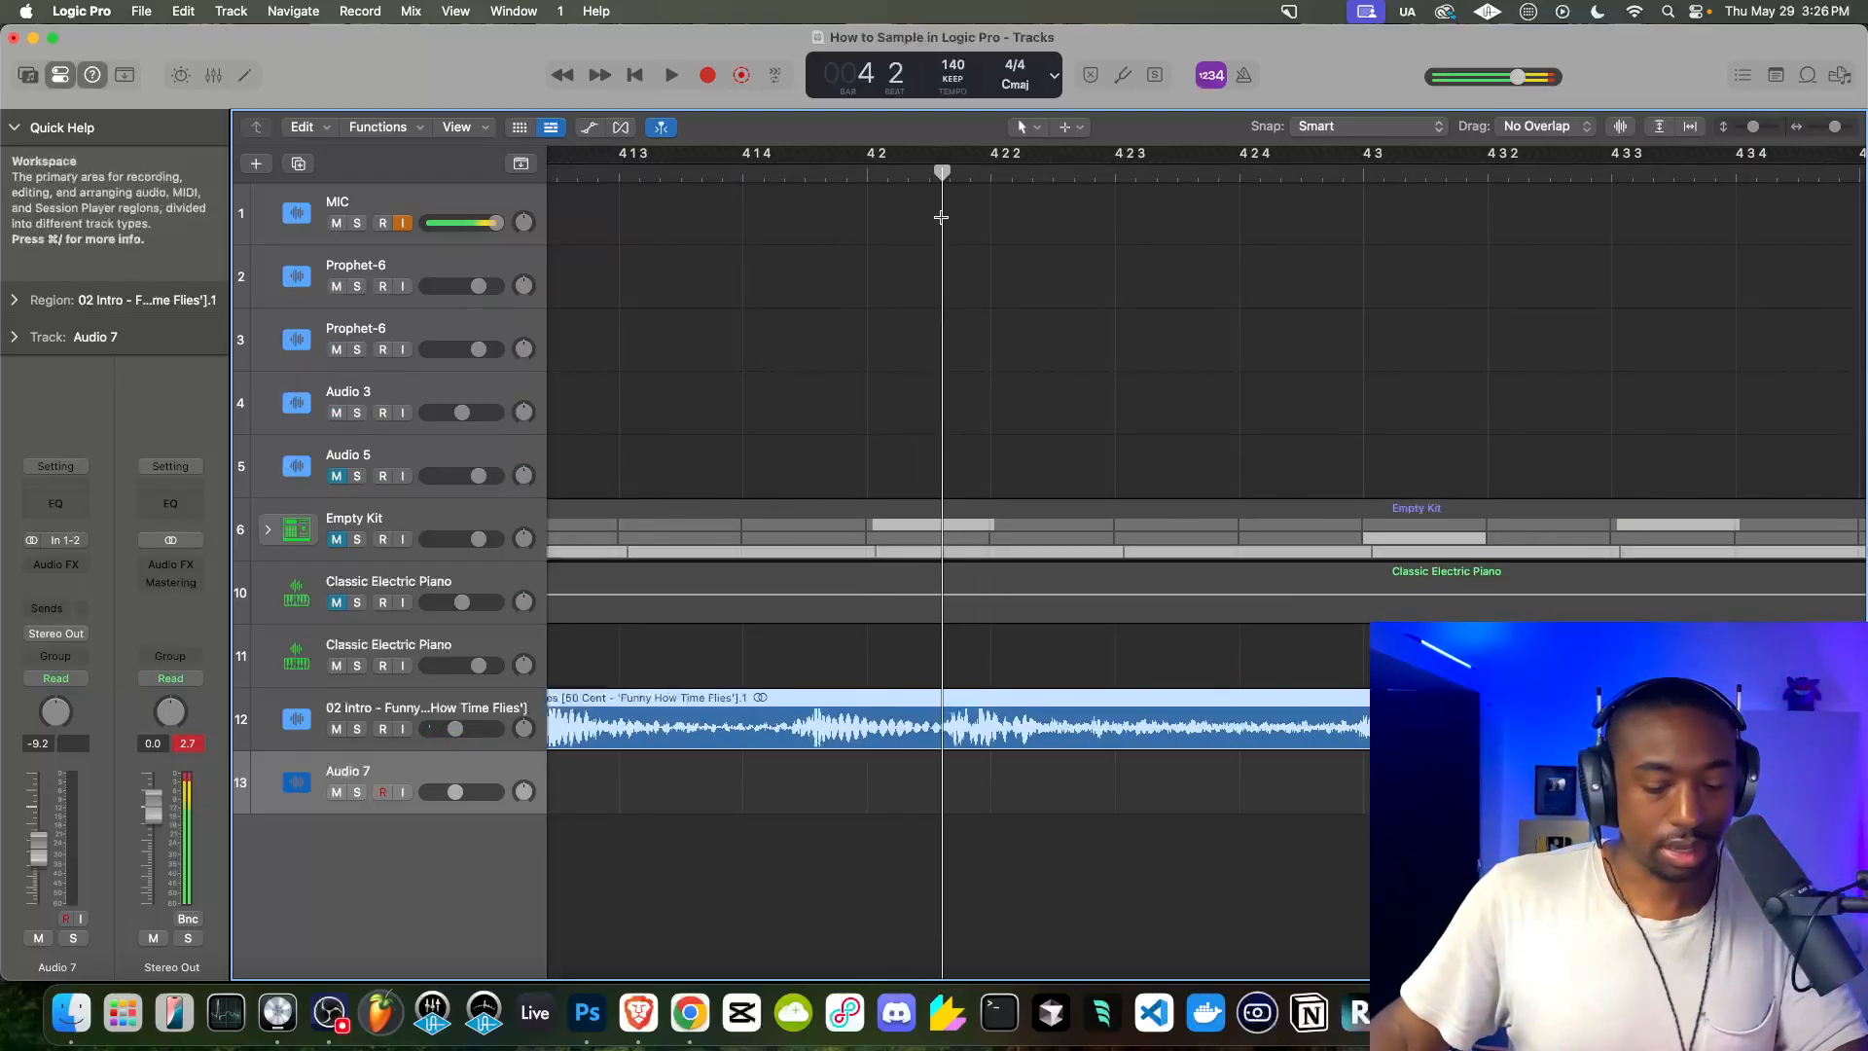
key(super+t)
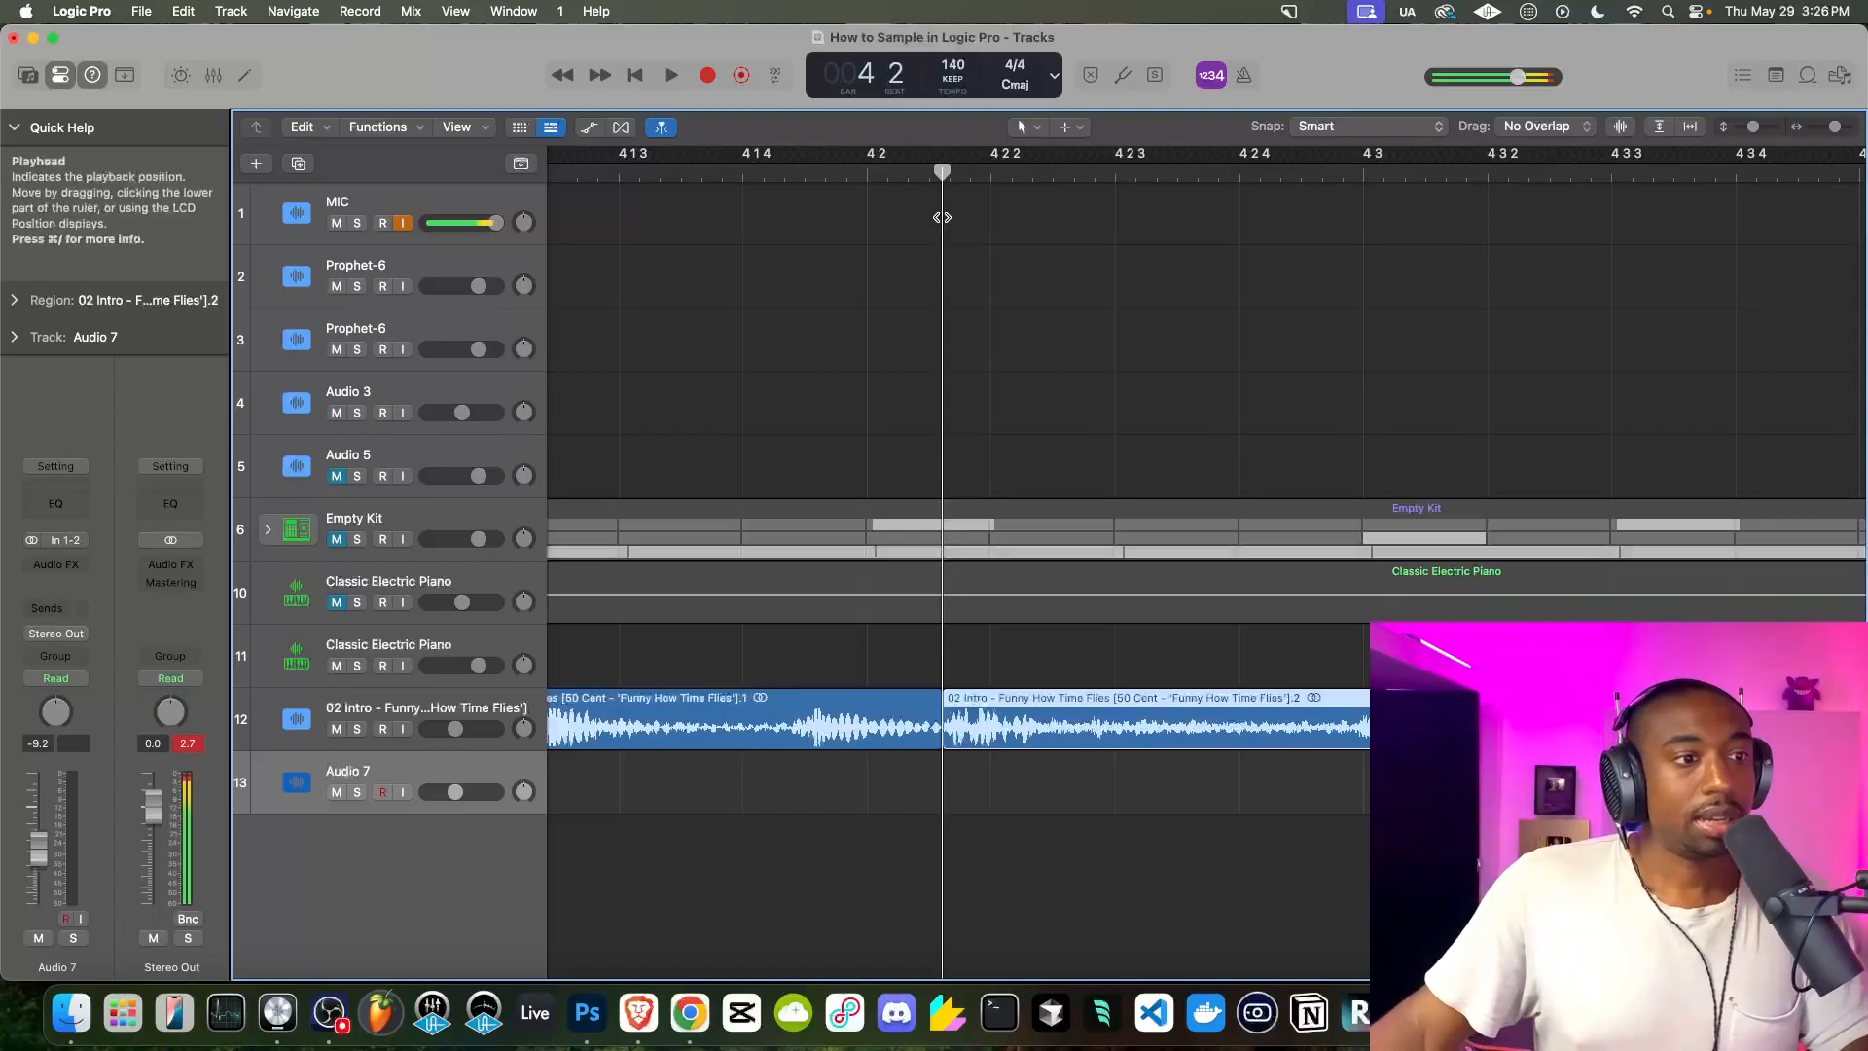
scroll(925, 604, down, 10)
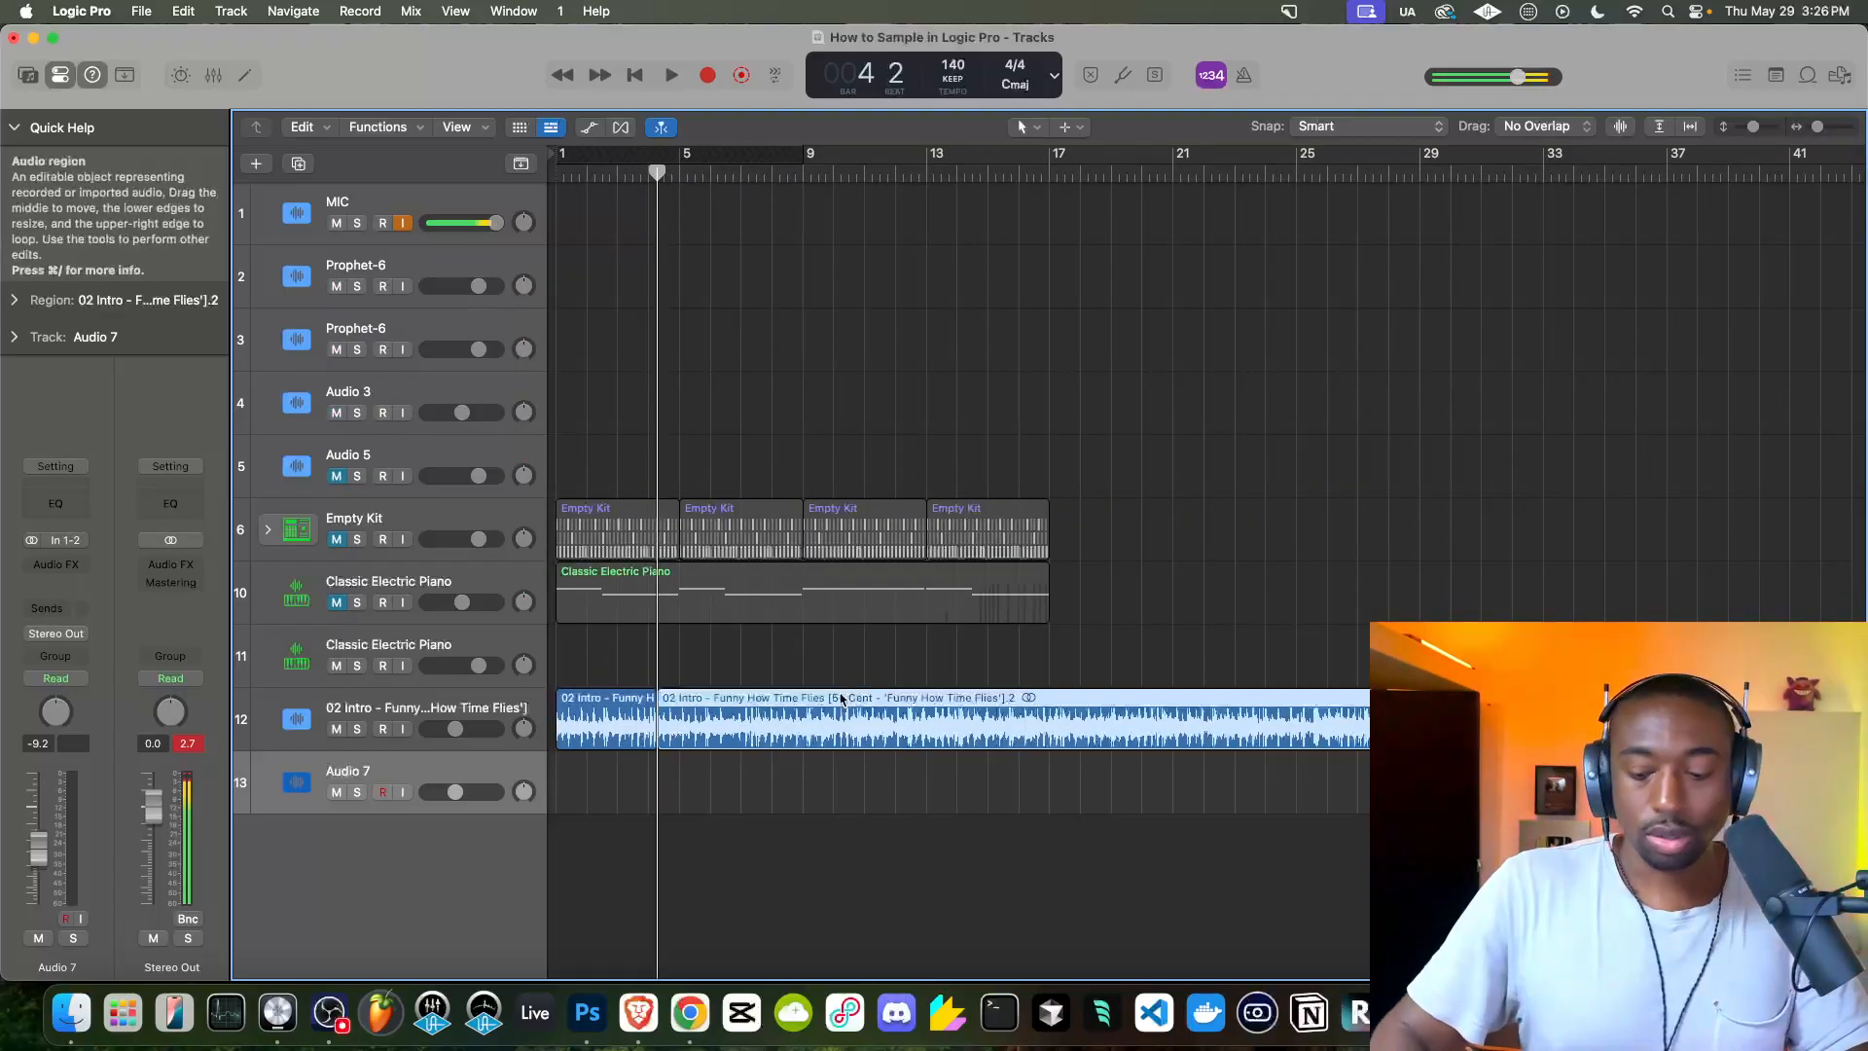
key(Delete)
scroll(634, 668, up, 10)
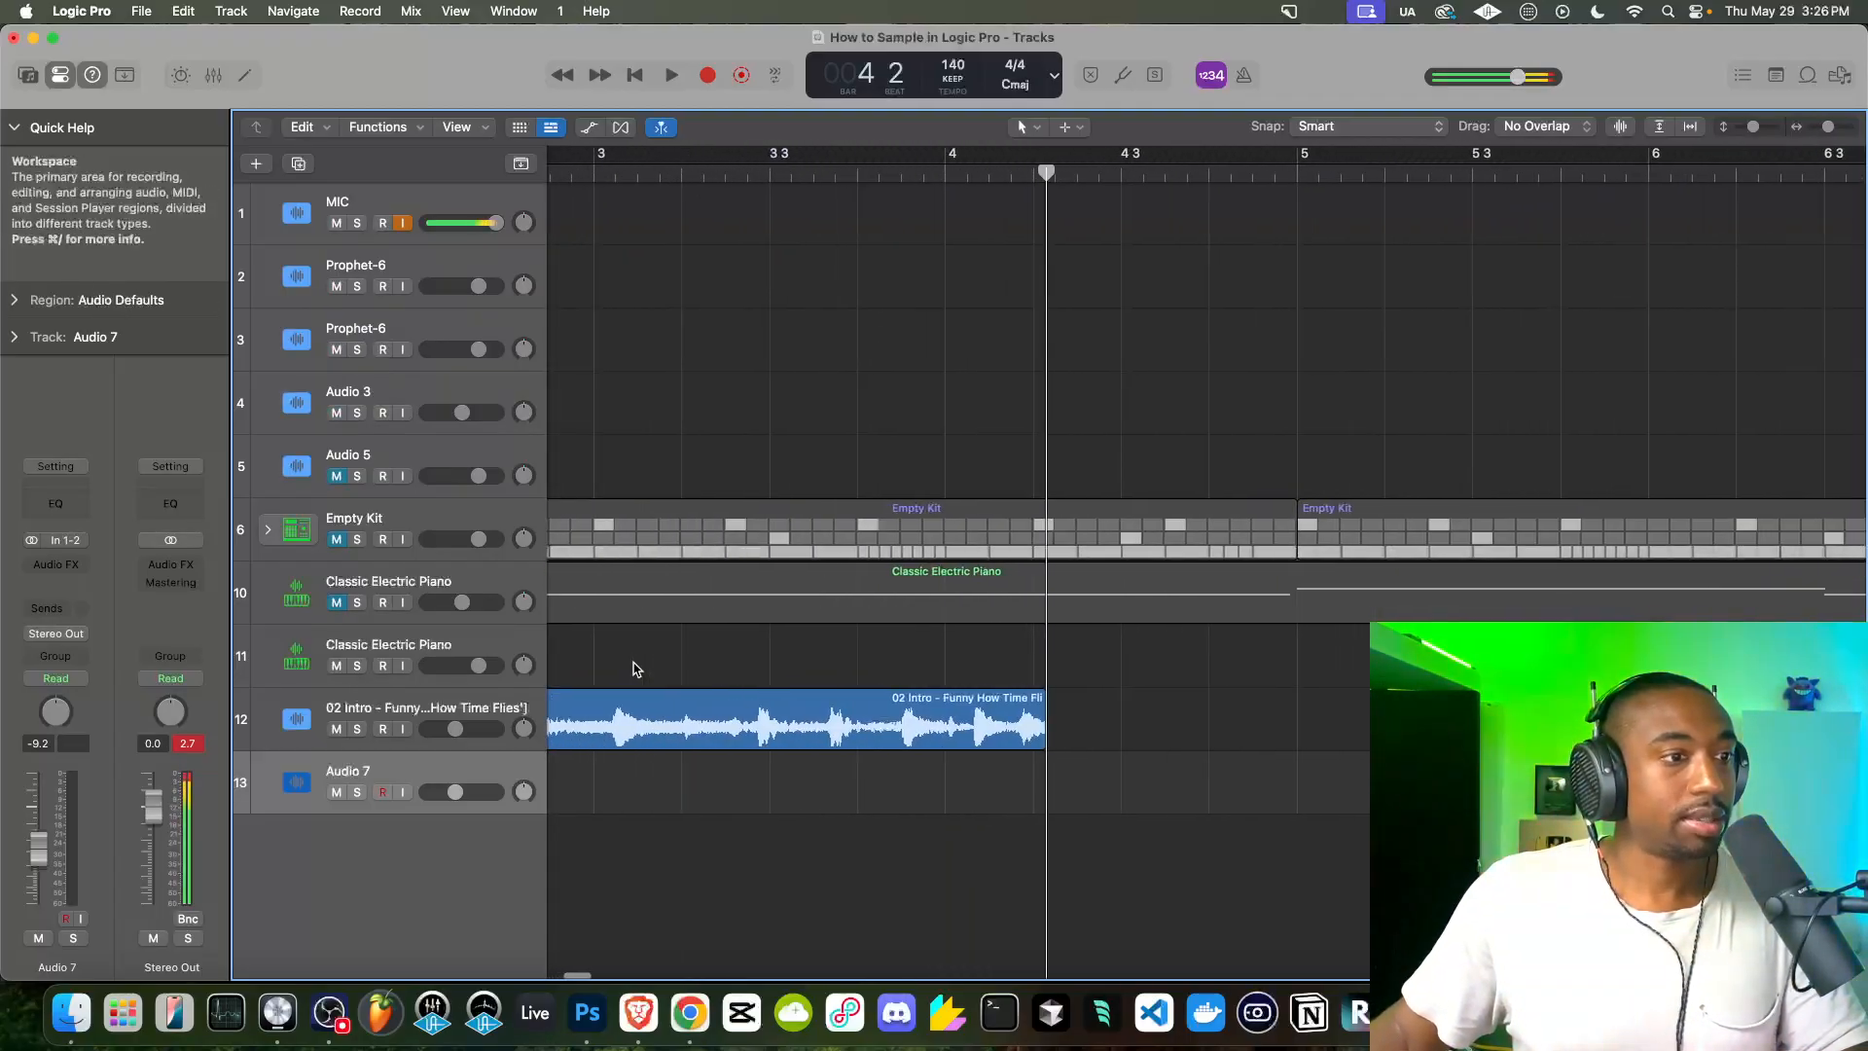
Turn on flex editing and time-stretch the cut song region on track 12 so it ends exactly at bar 5
scroll(634, 668, down, 5)
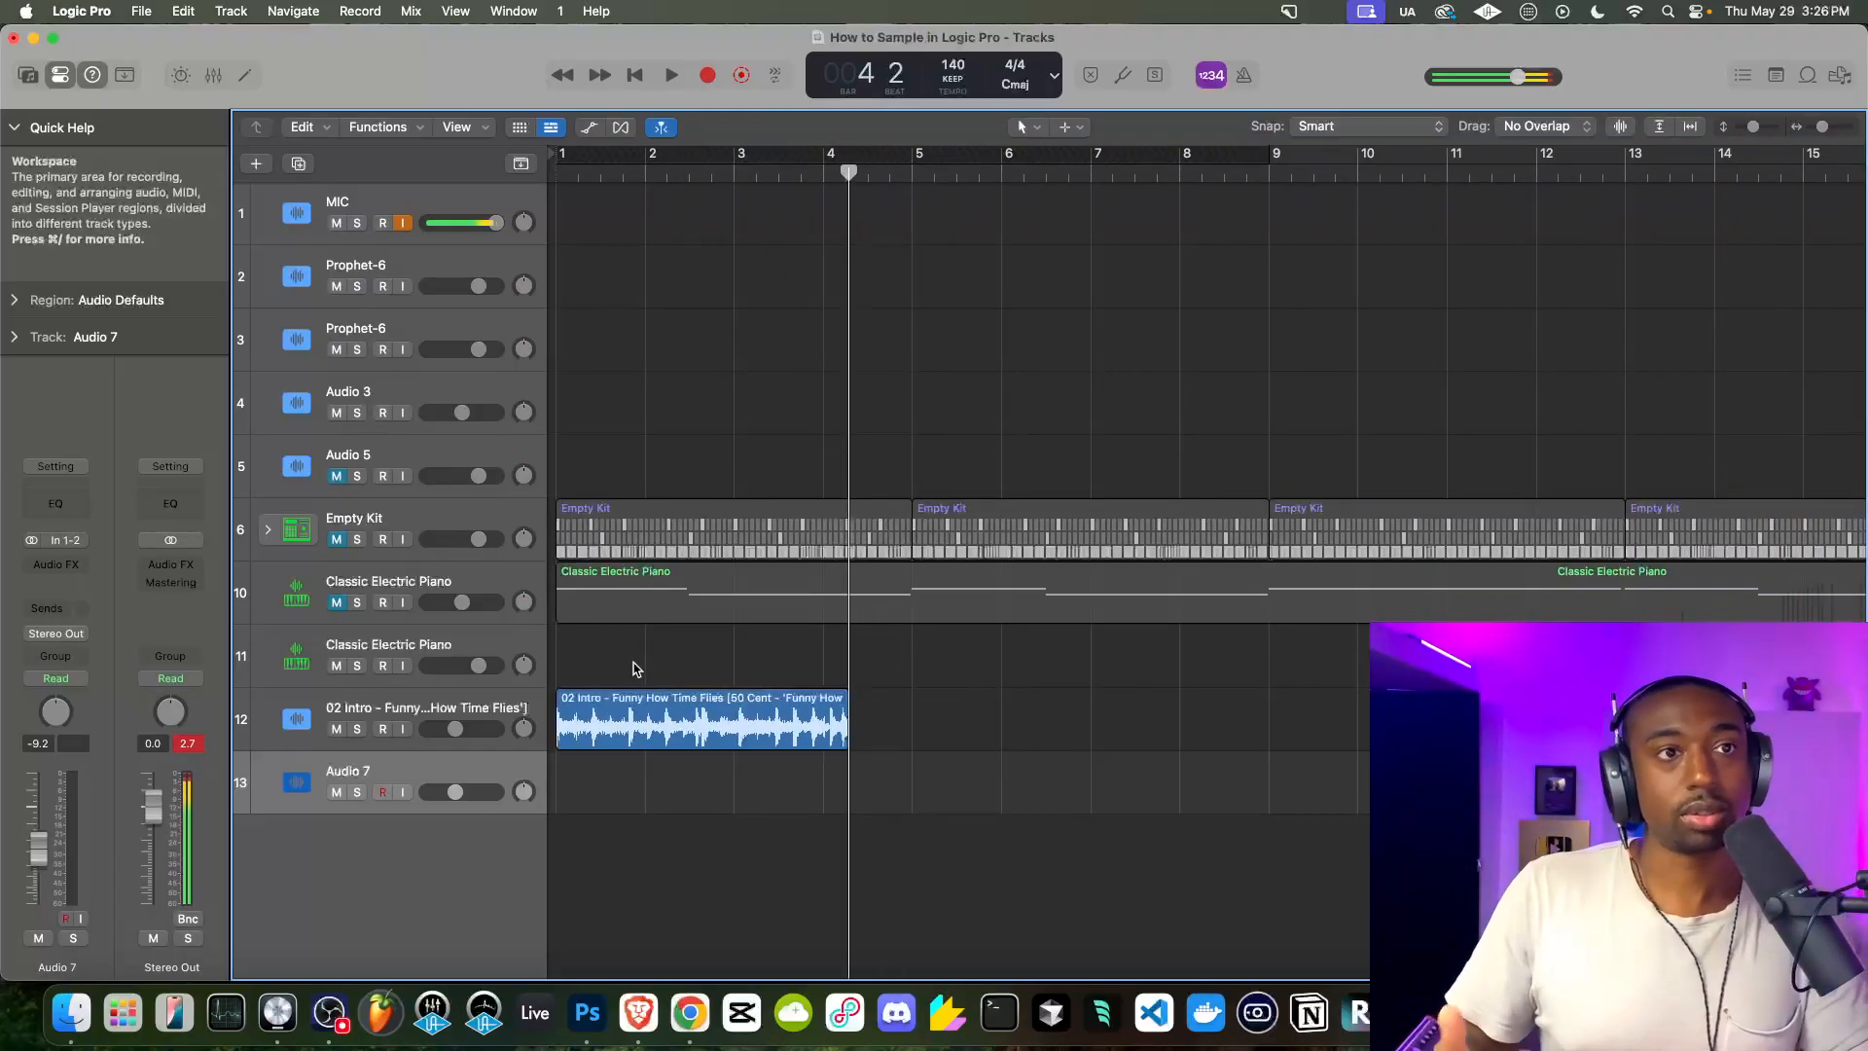
key(Return)
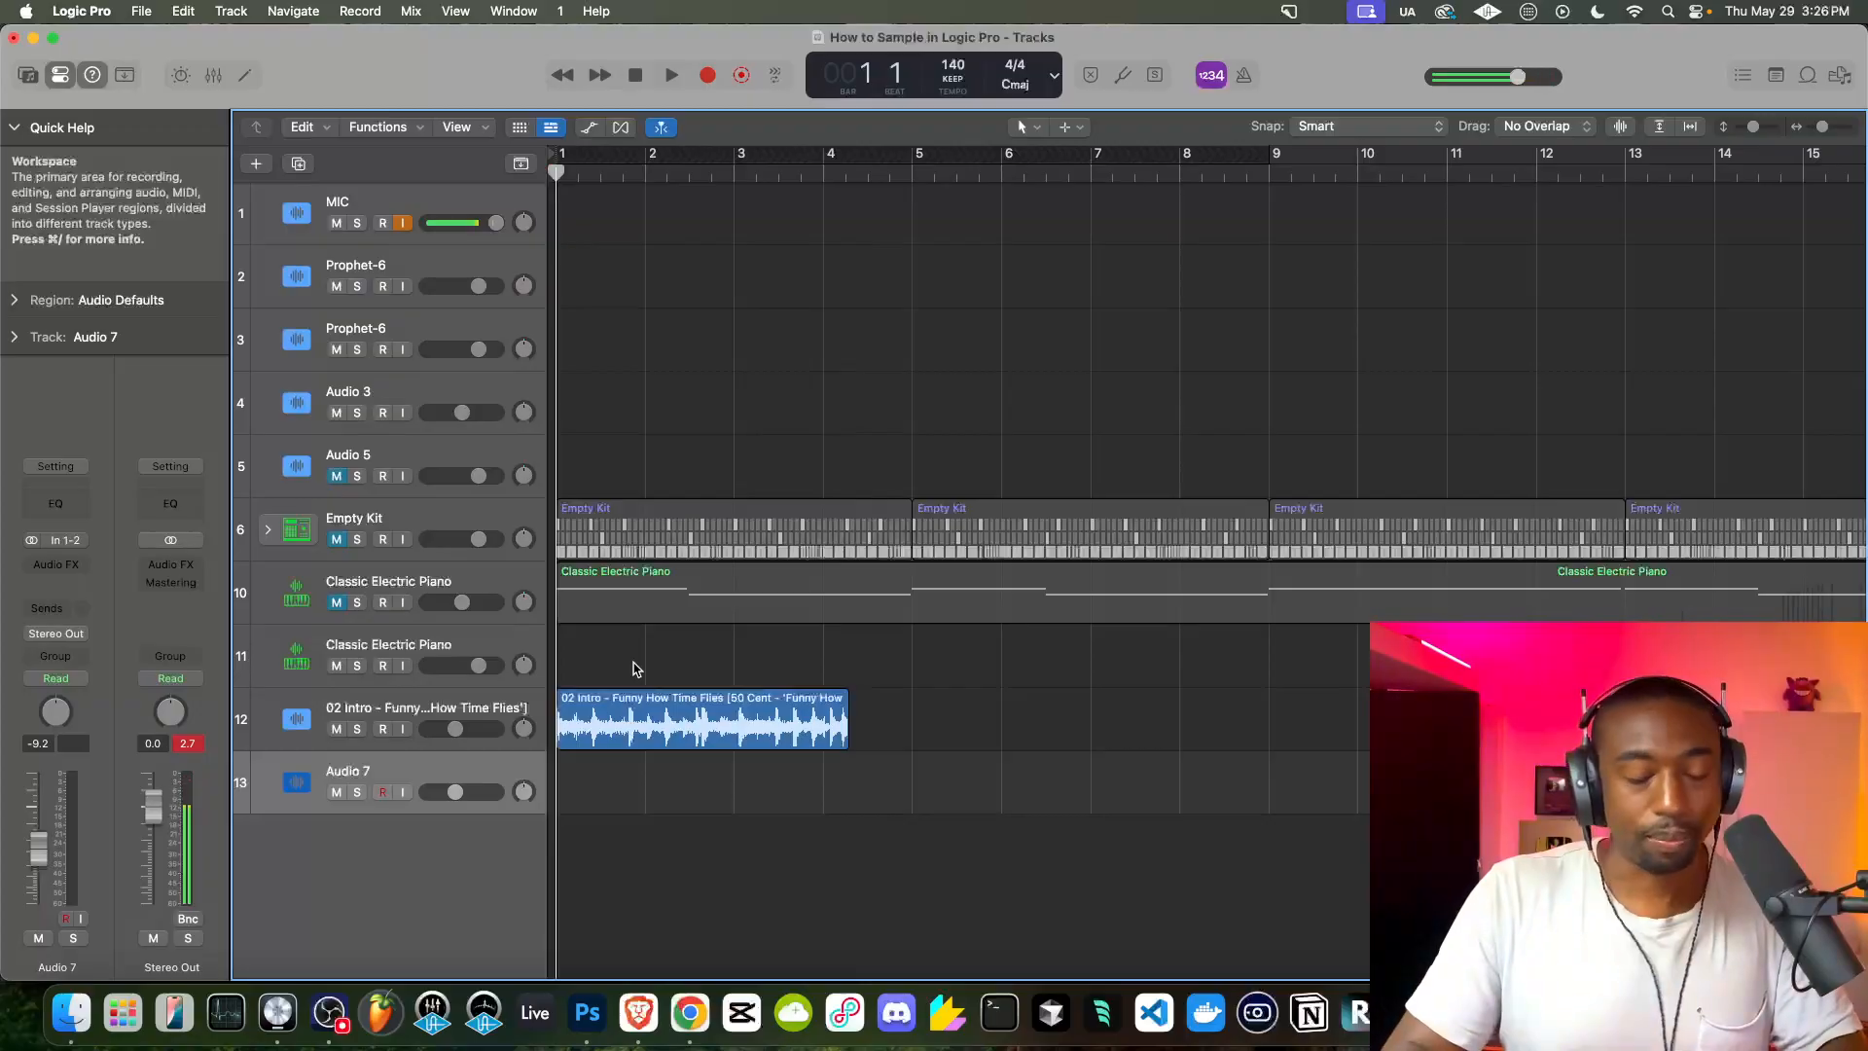
click(604, 706)
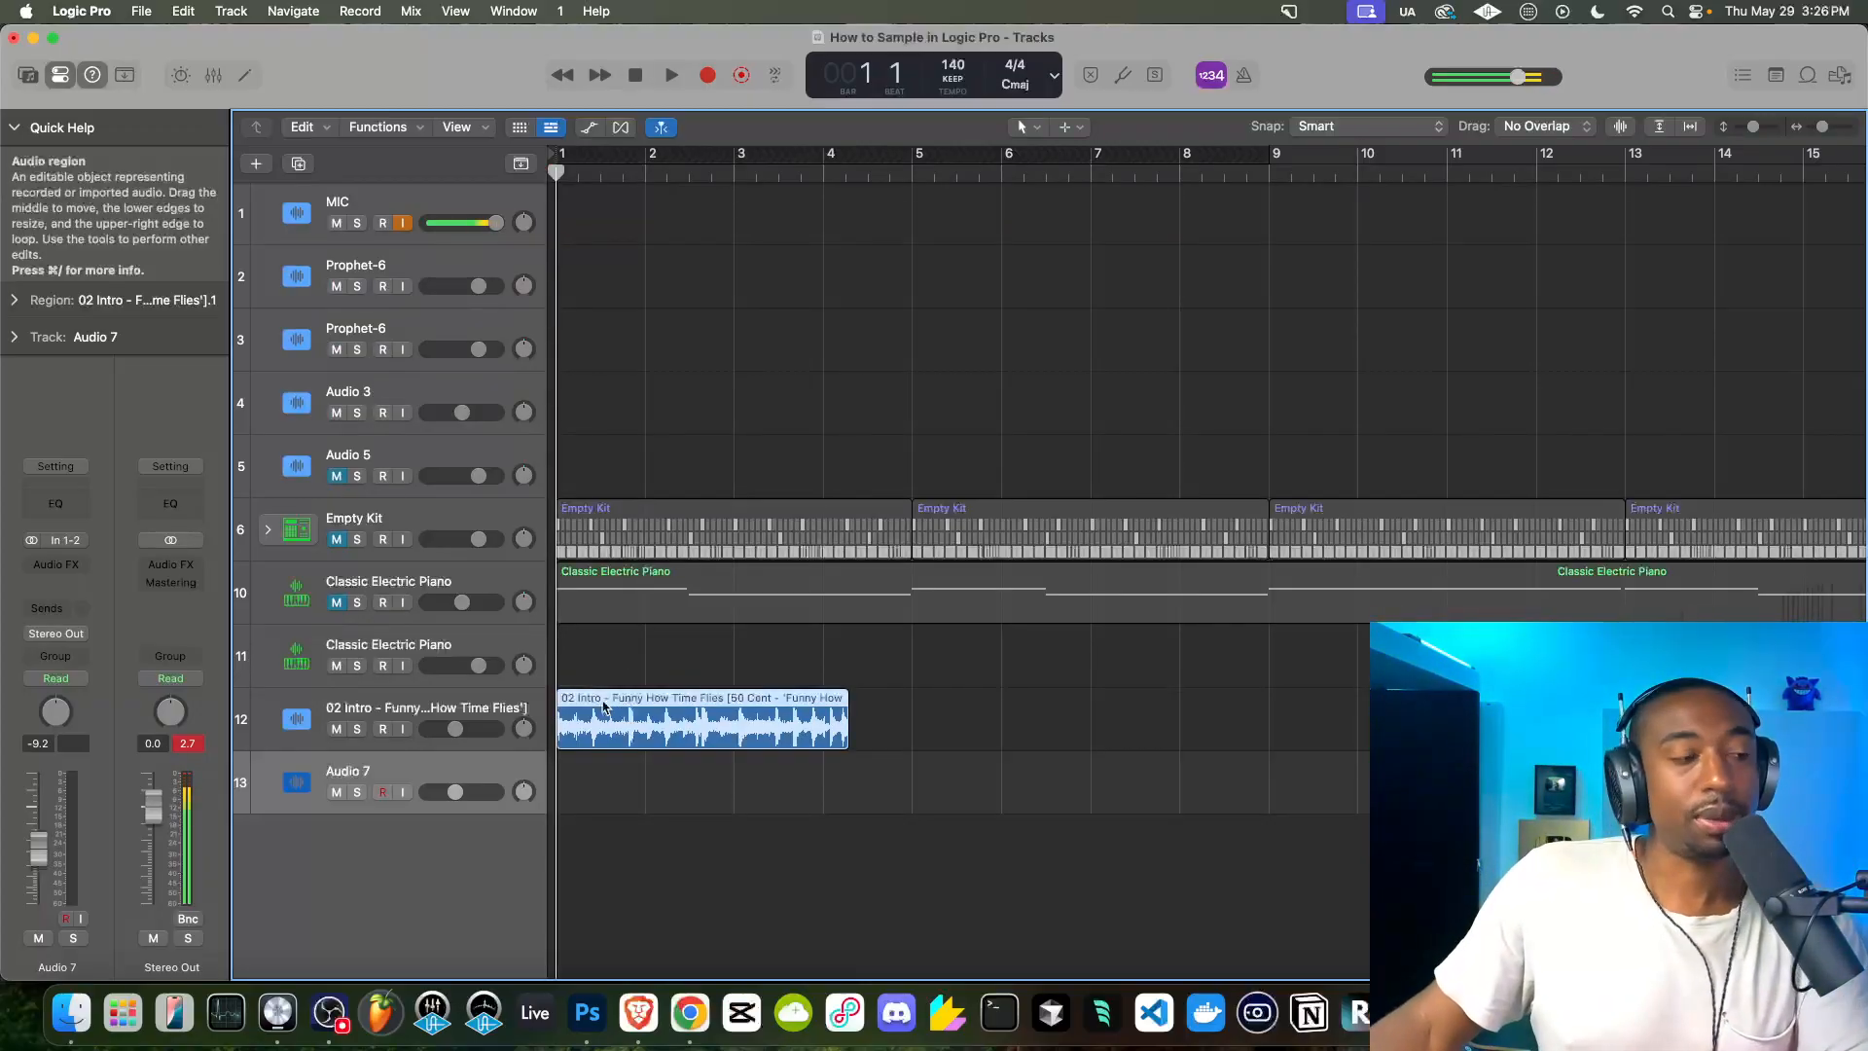
click(620, 127)
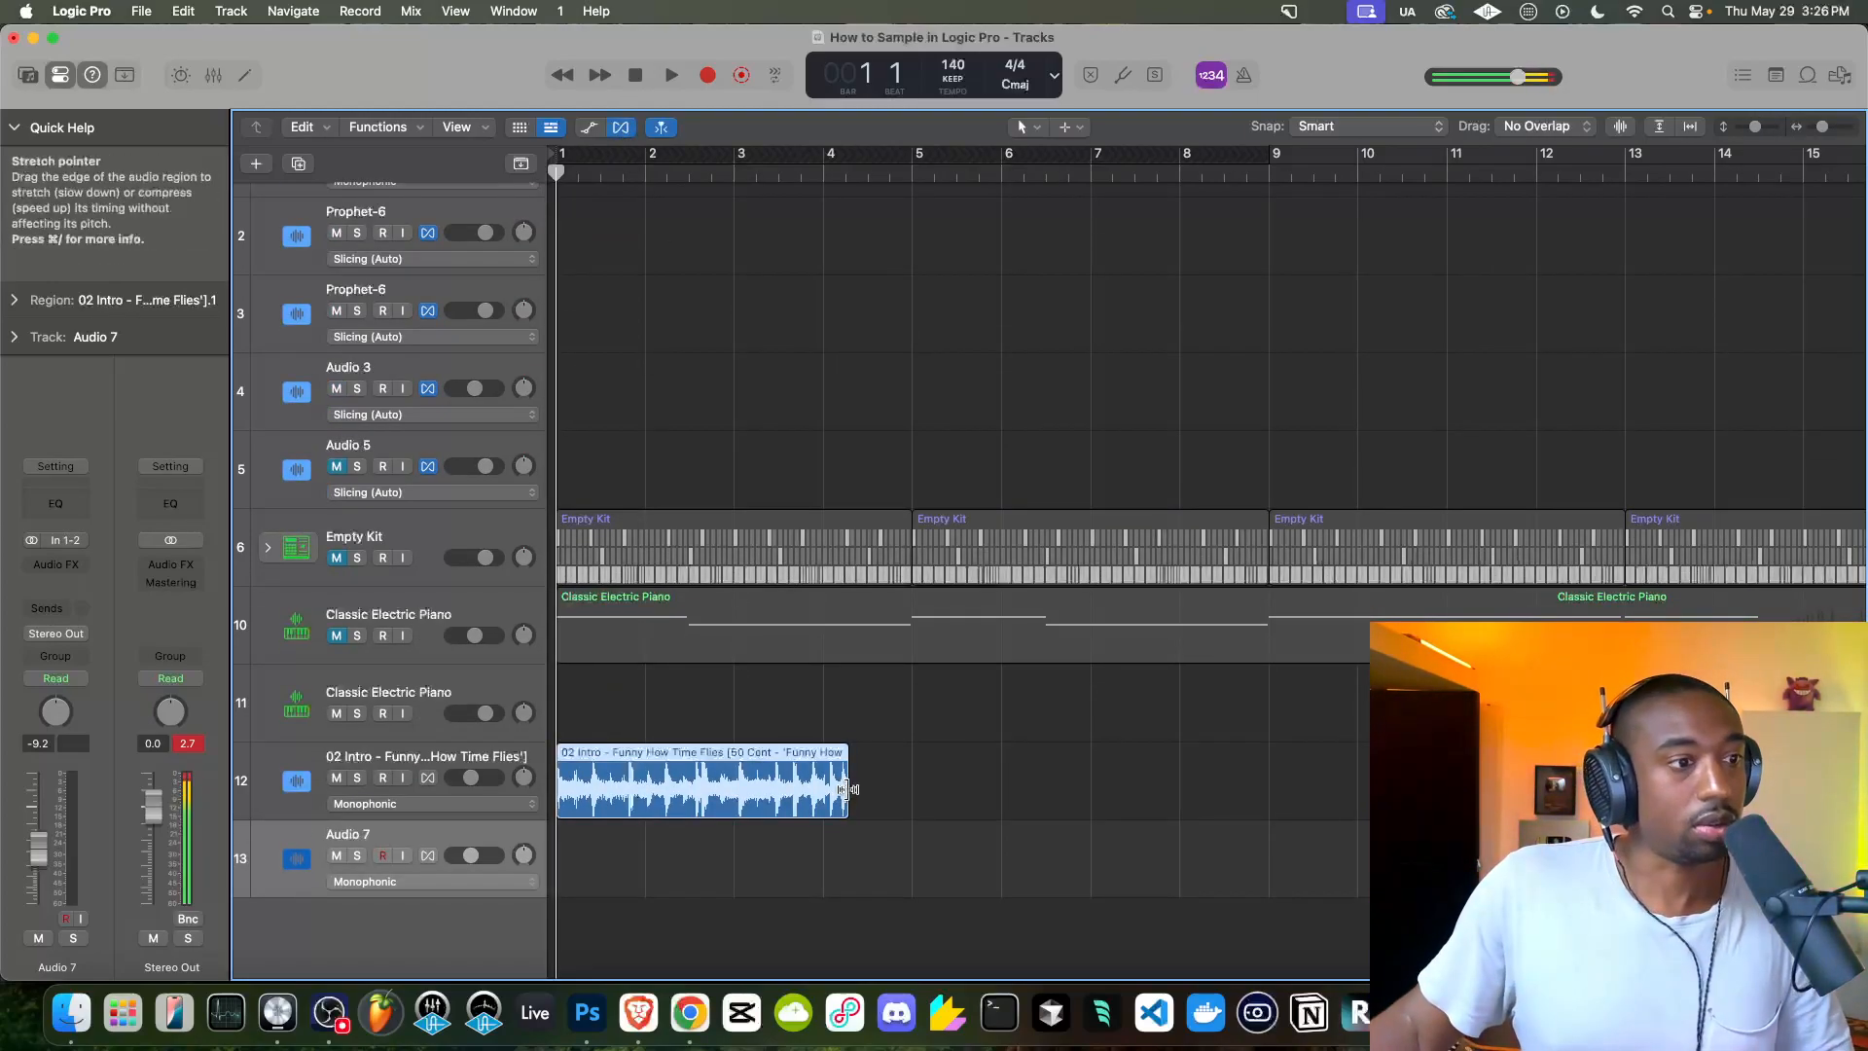
drag(846, 788, 910, 790)
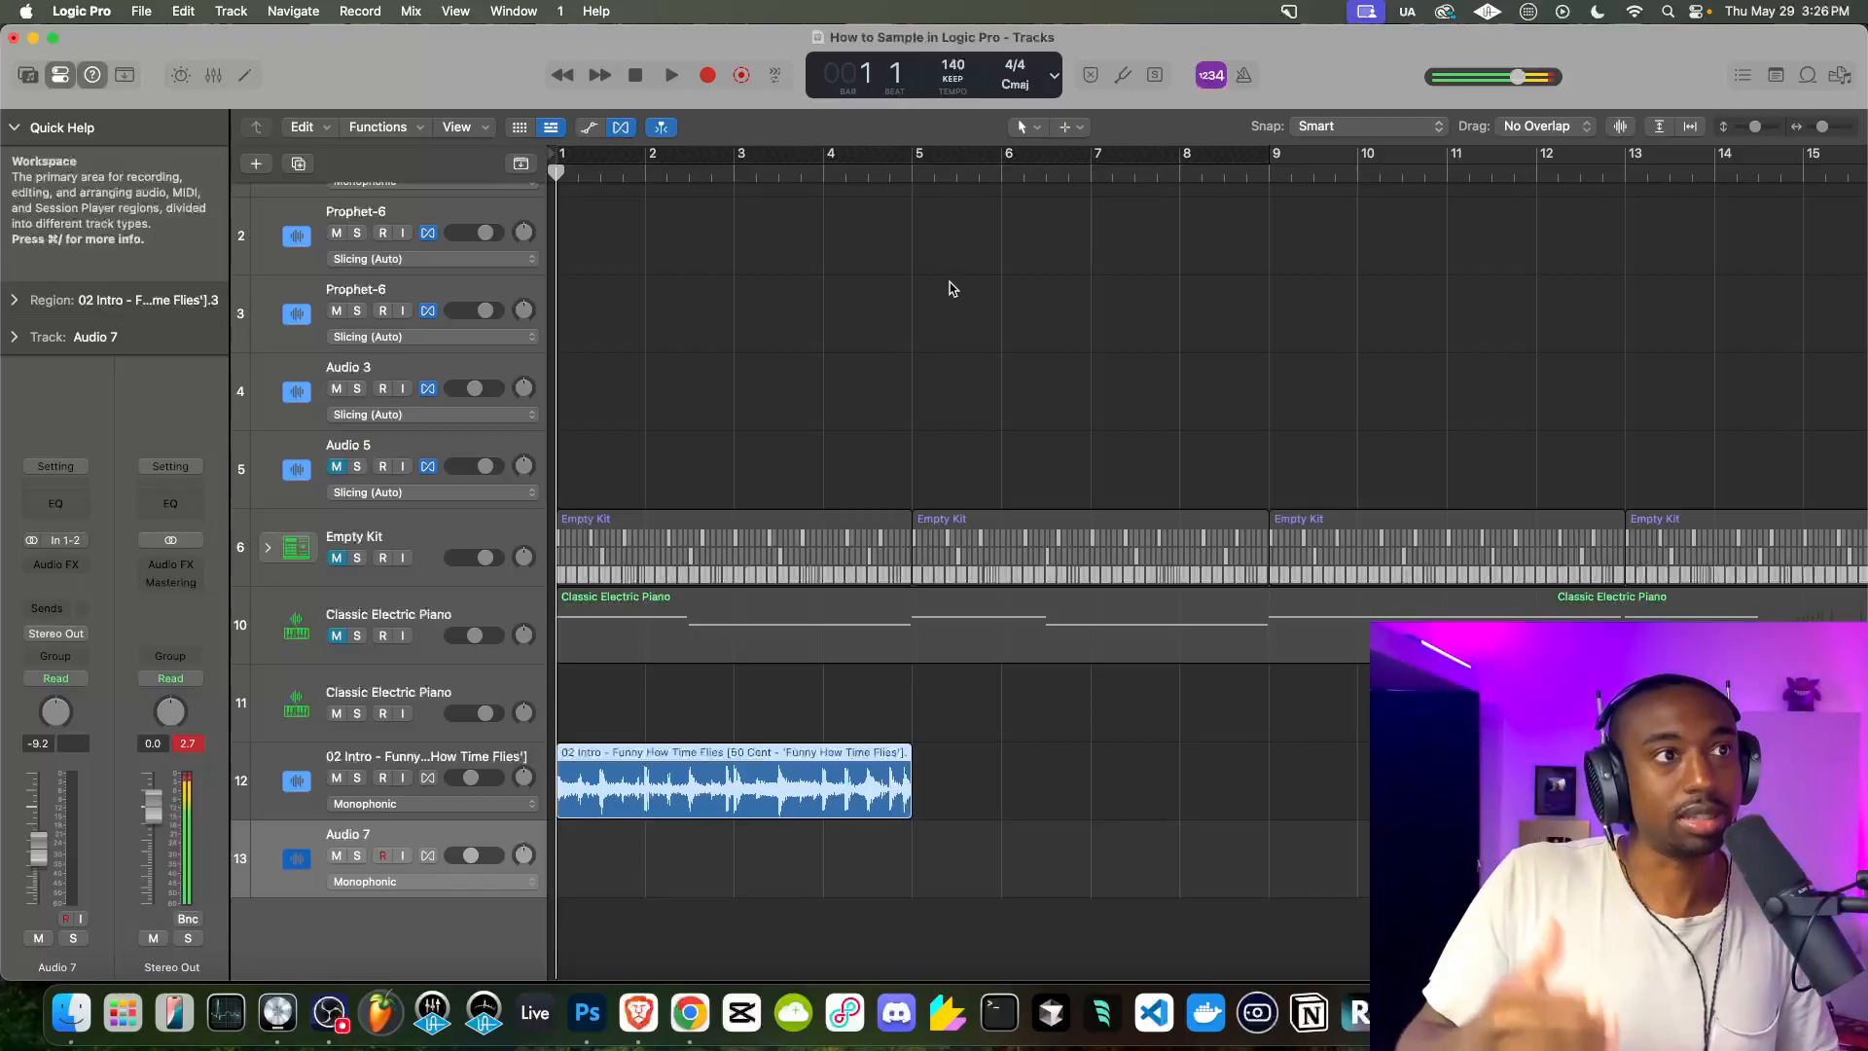
Play the stretched song region from bar 1 with the metronome on to check its timing
key(space)
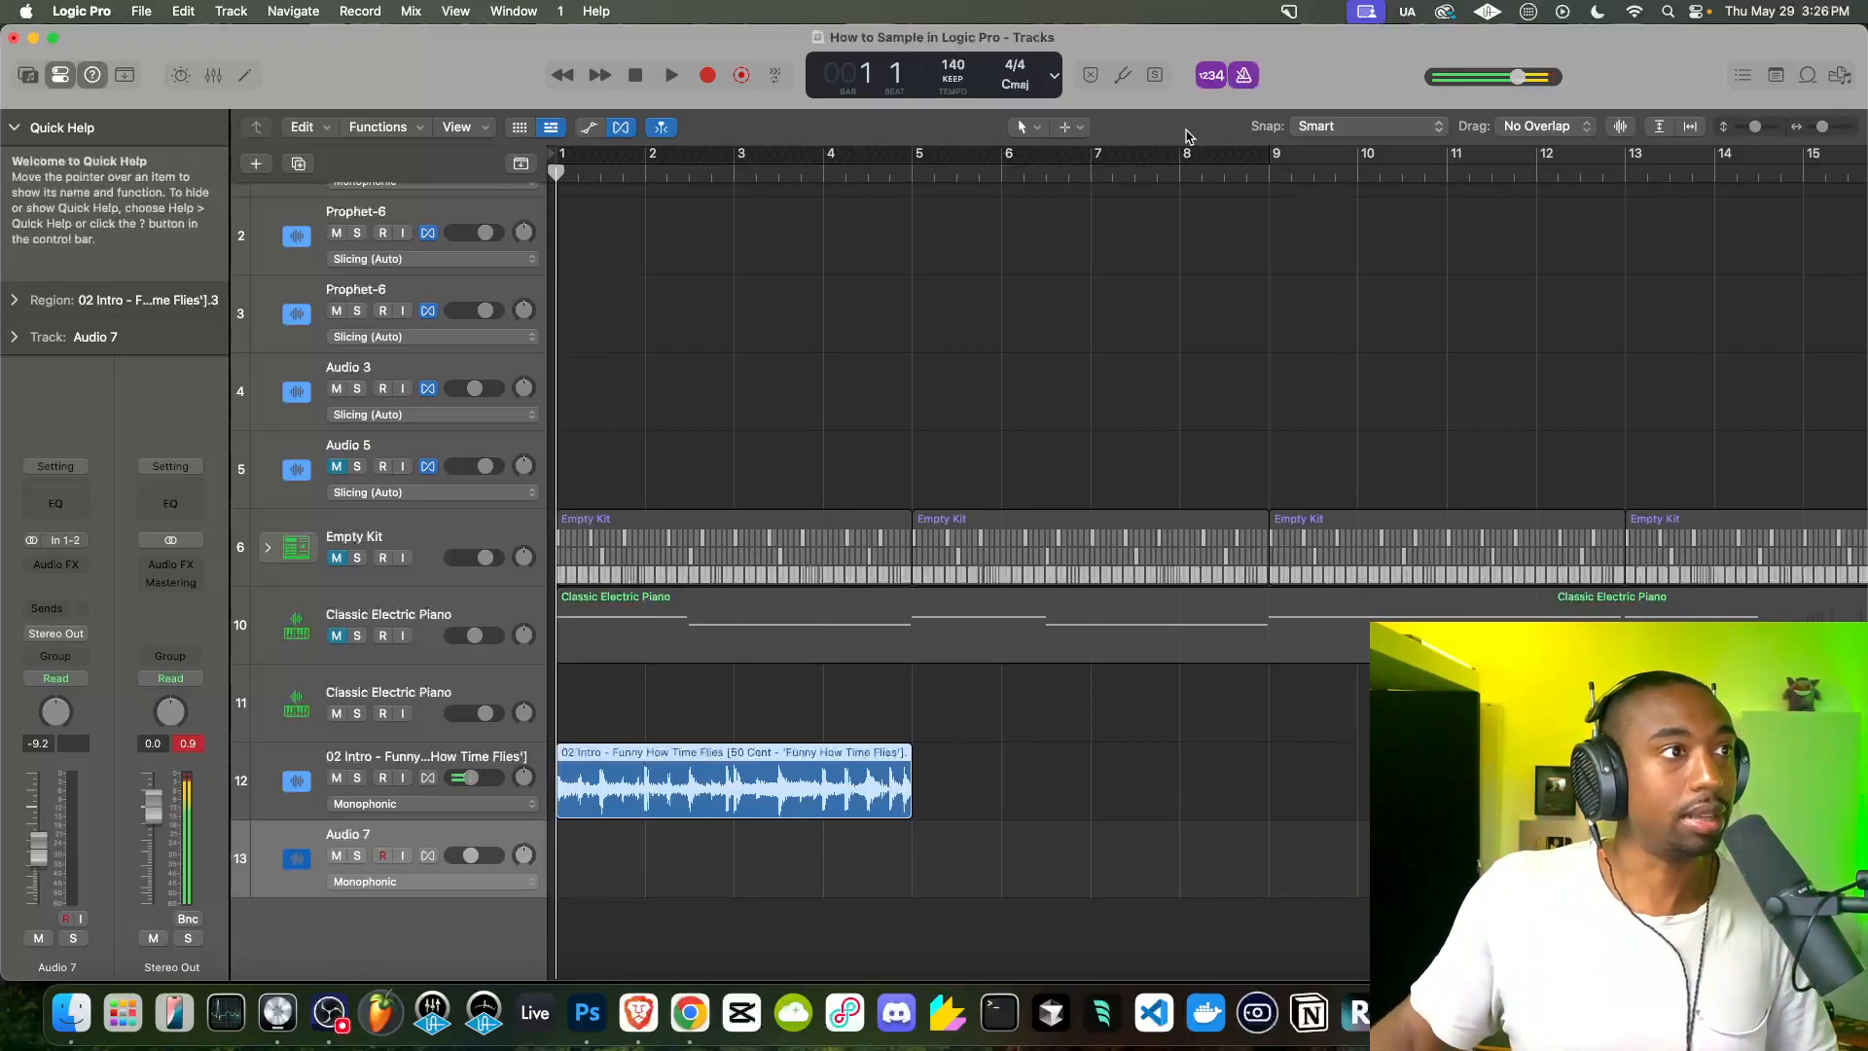
key(space)
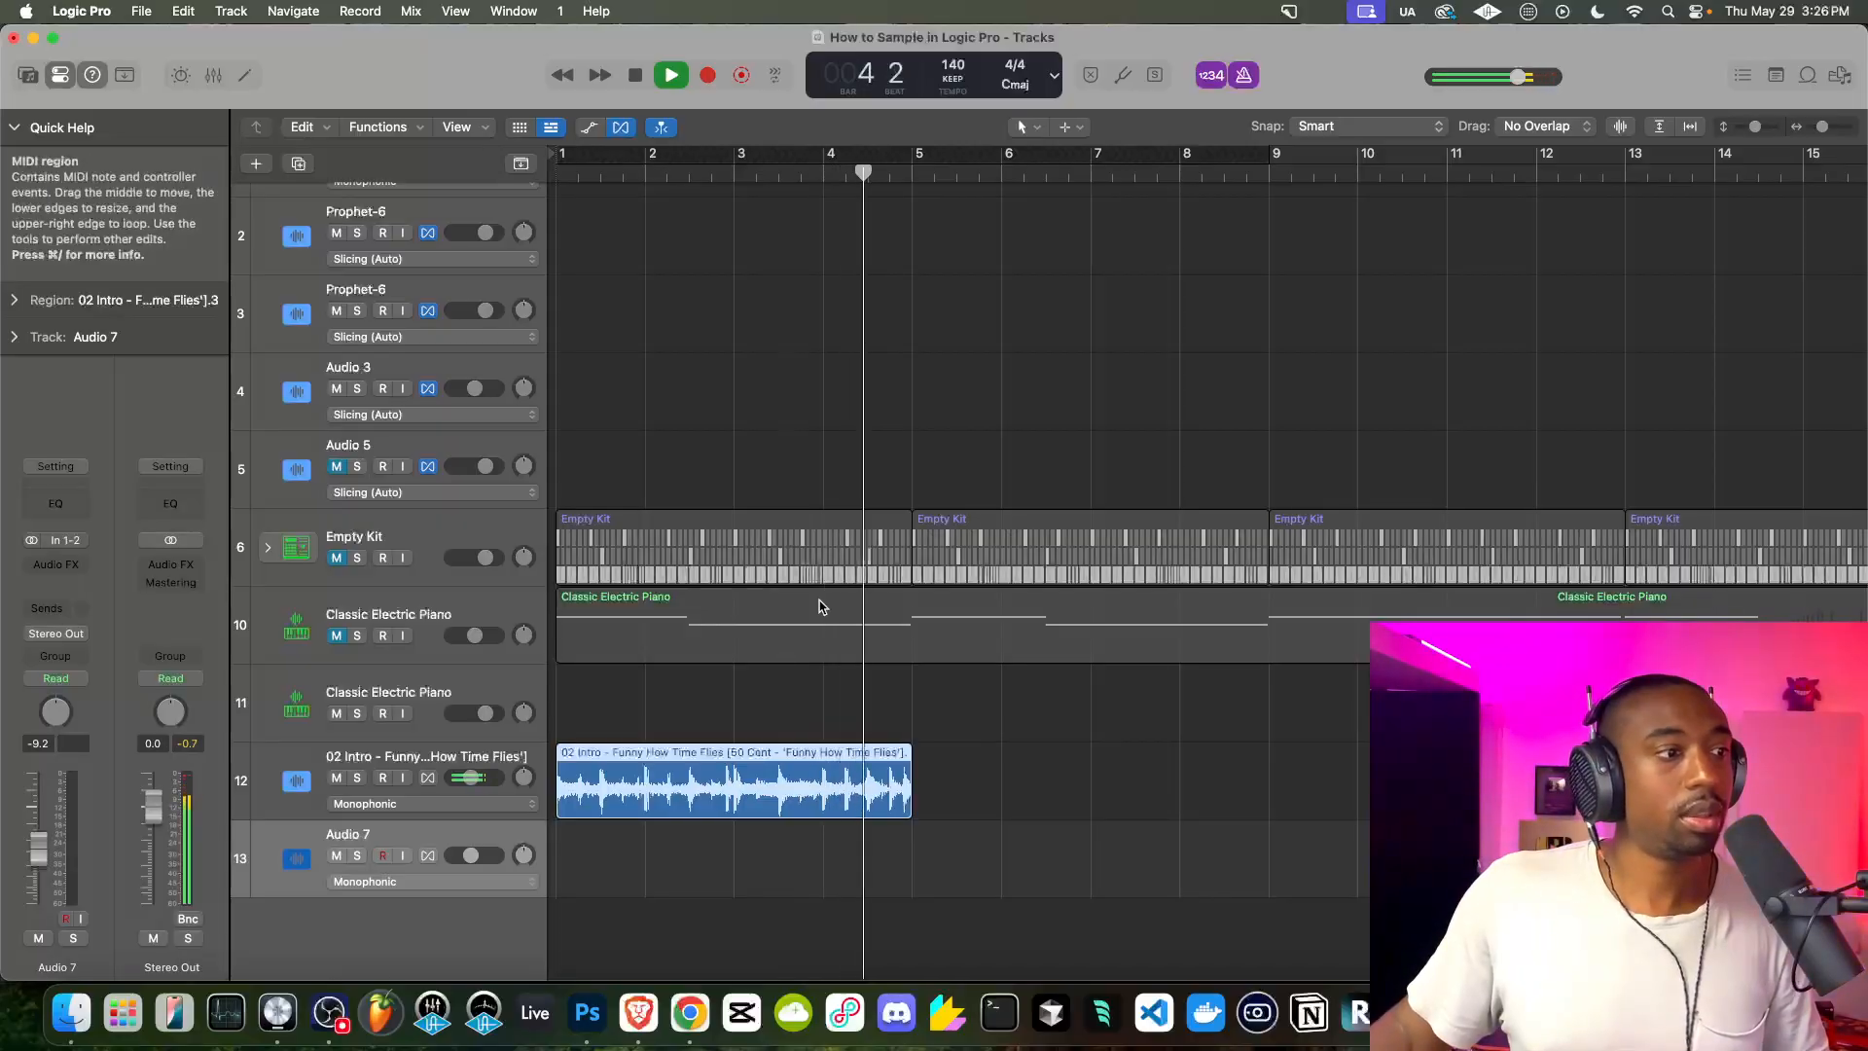
key(space)
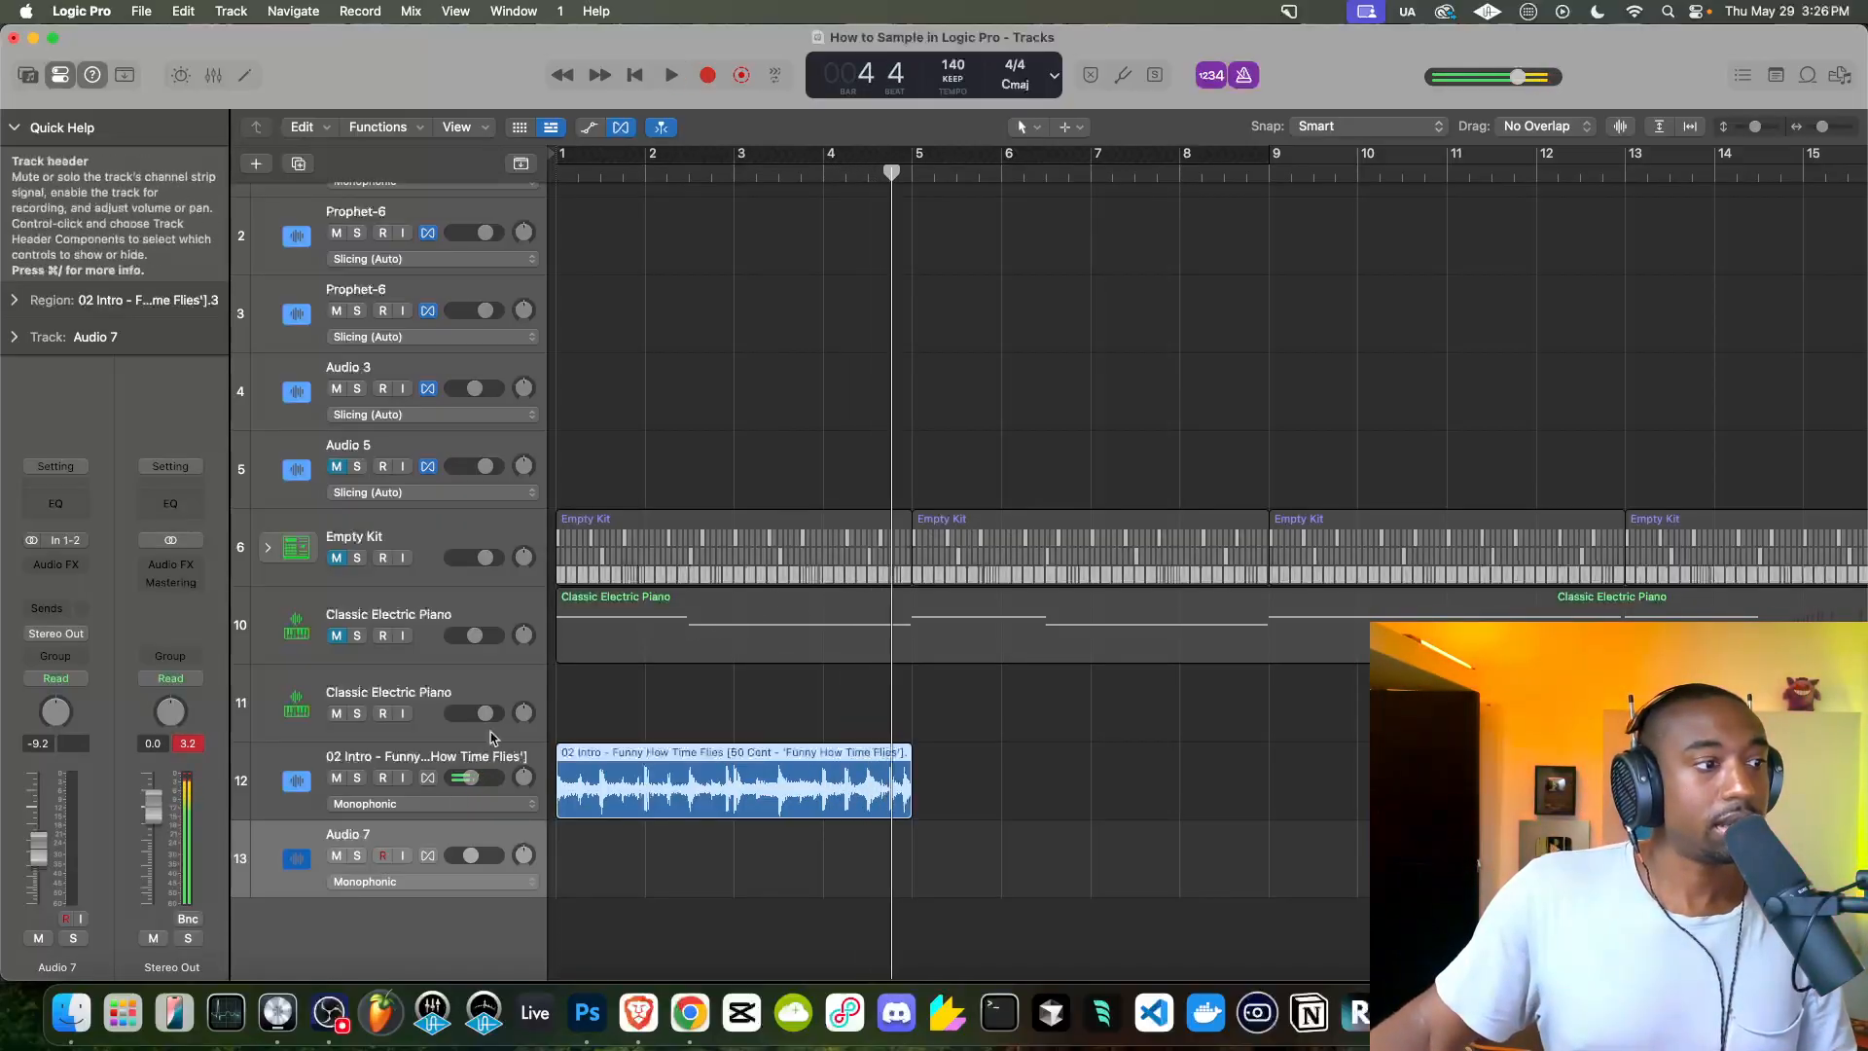
Unmute the Empty Kit track and play it together with the stretched song region from bar 1
click(336, 558)
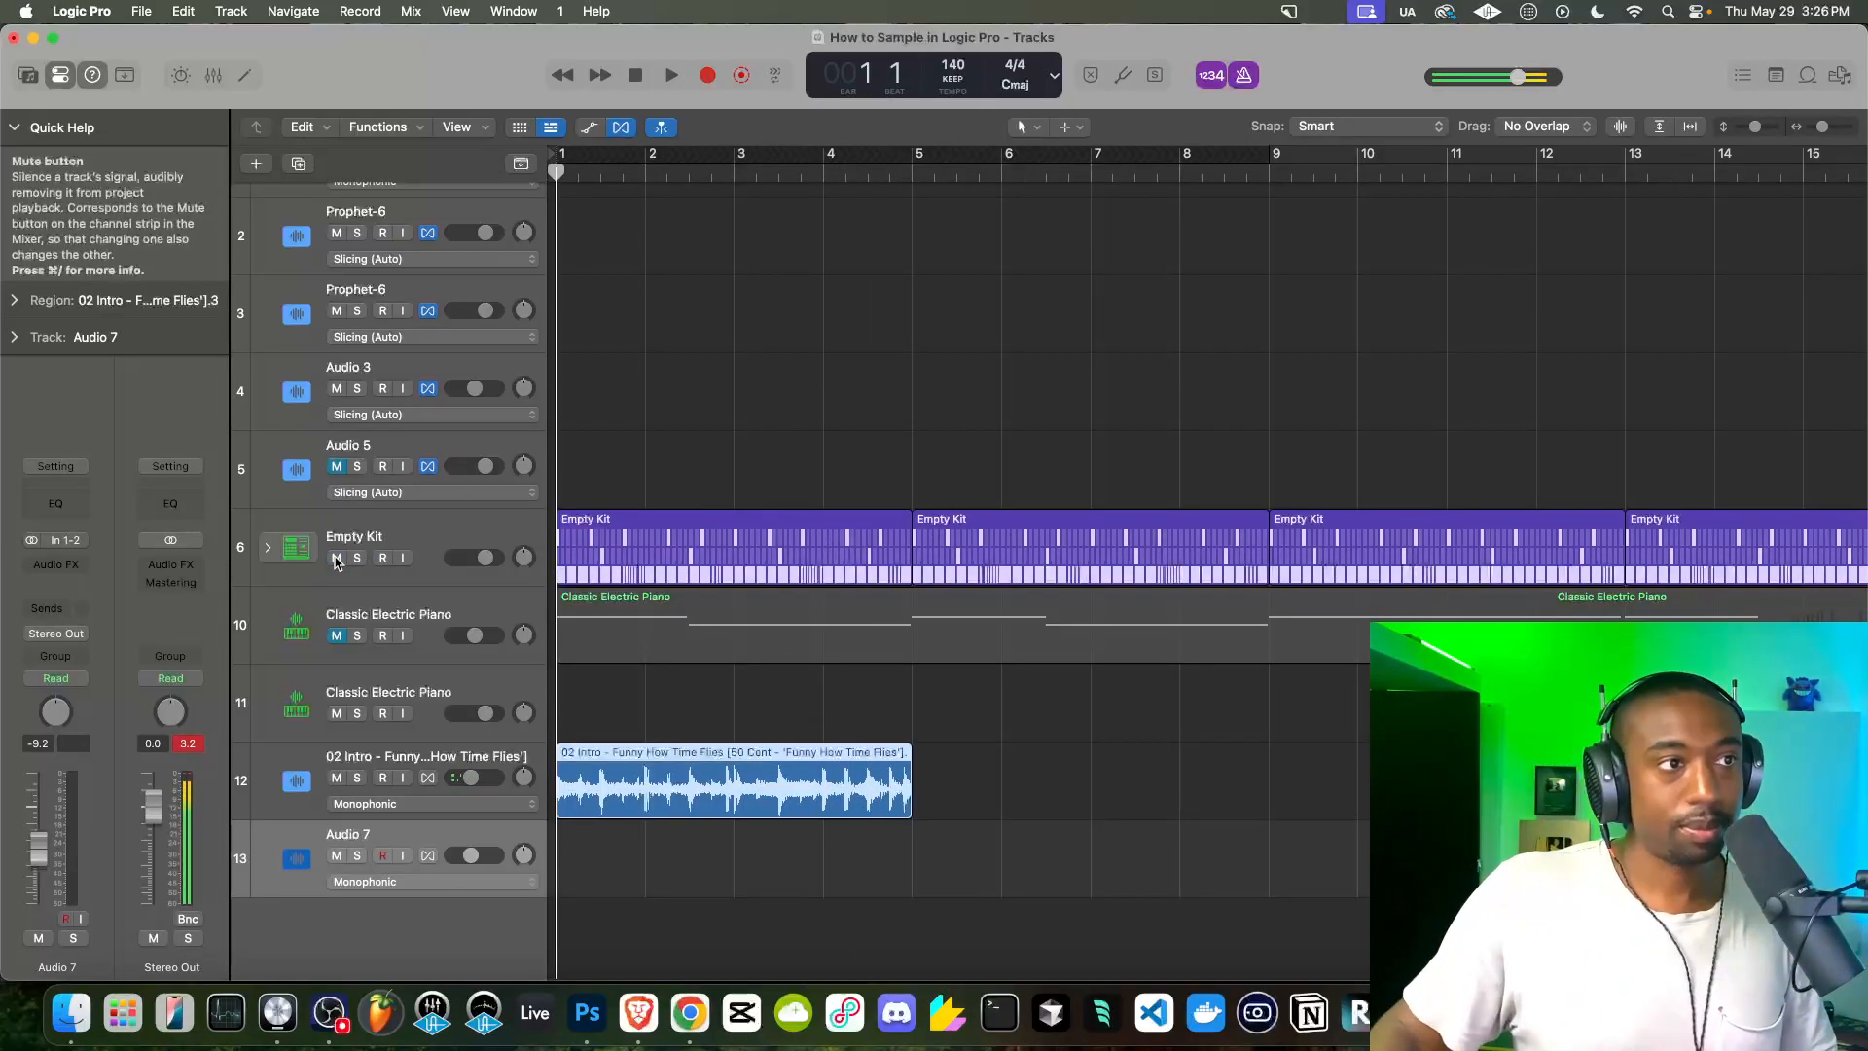
key(space)
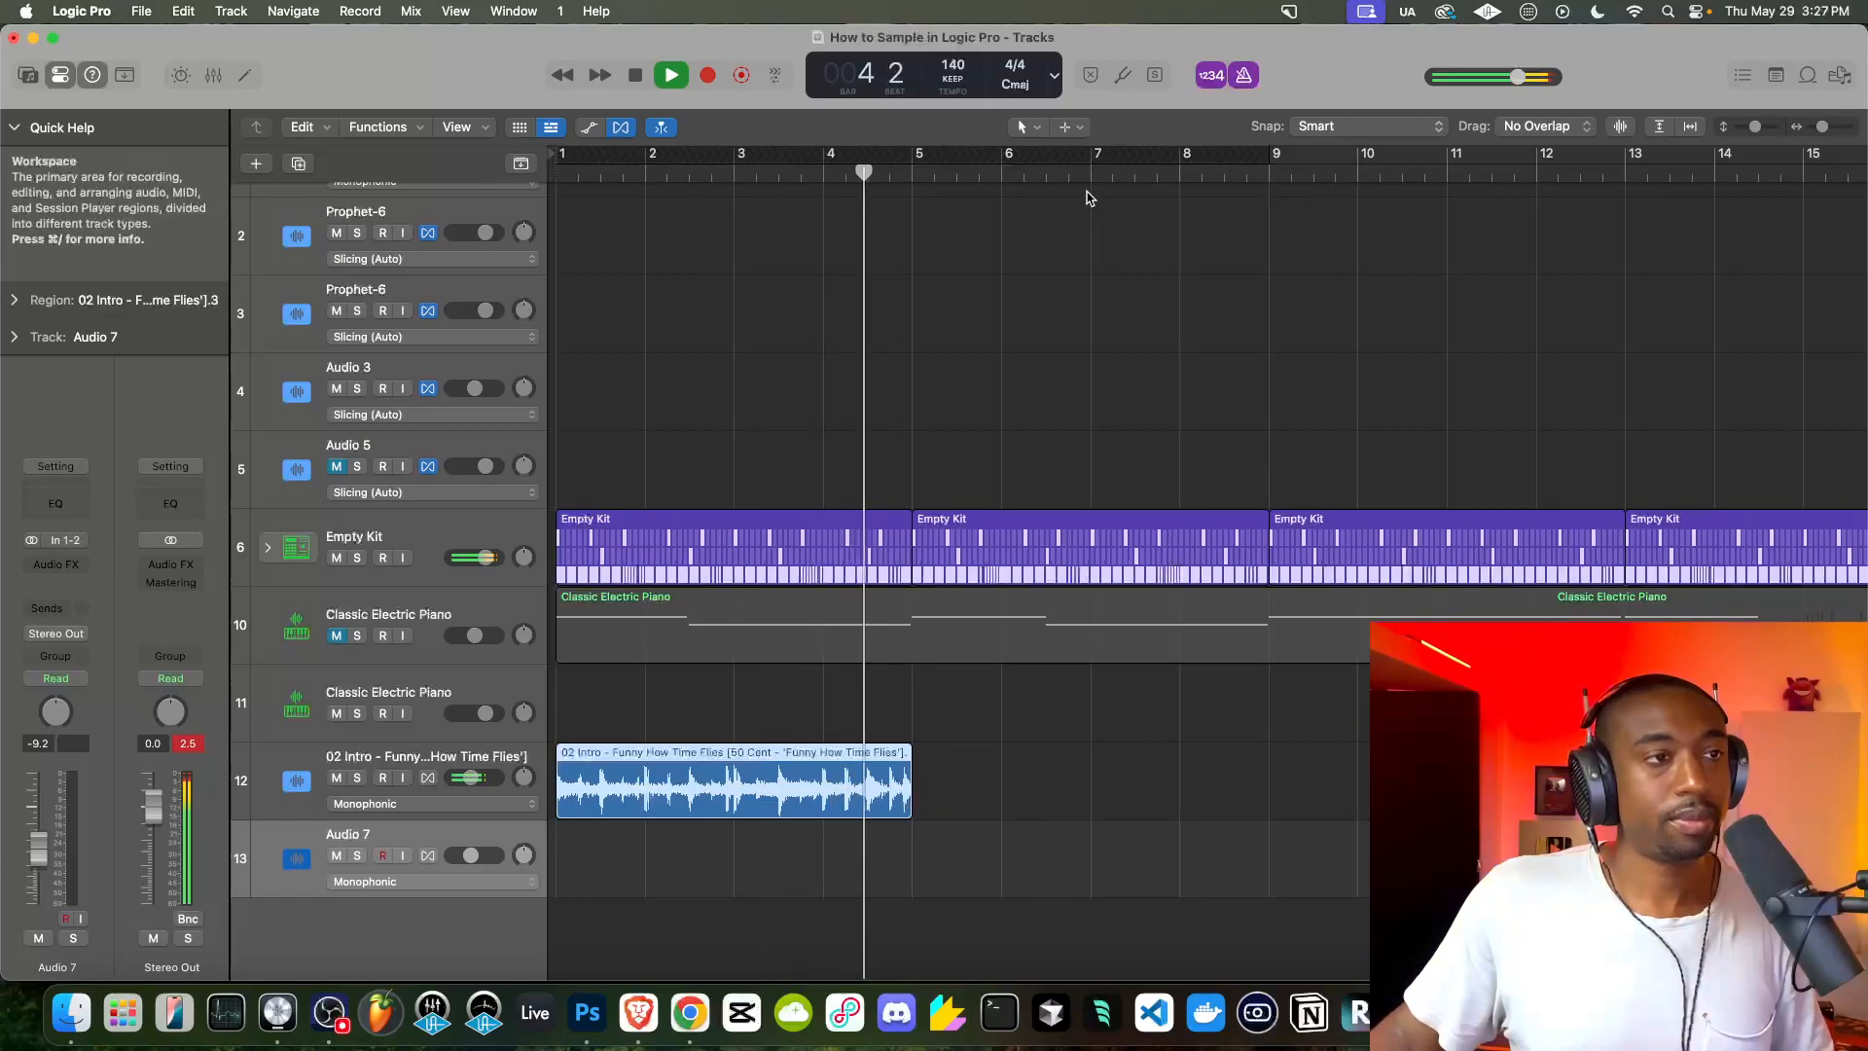
key(space)
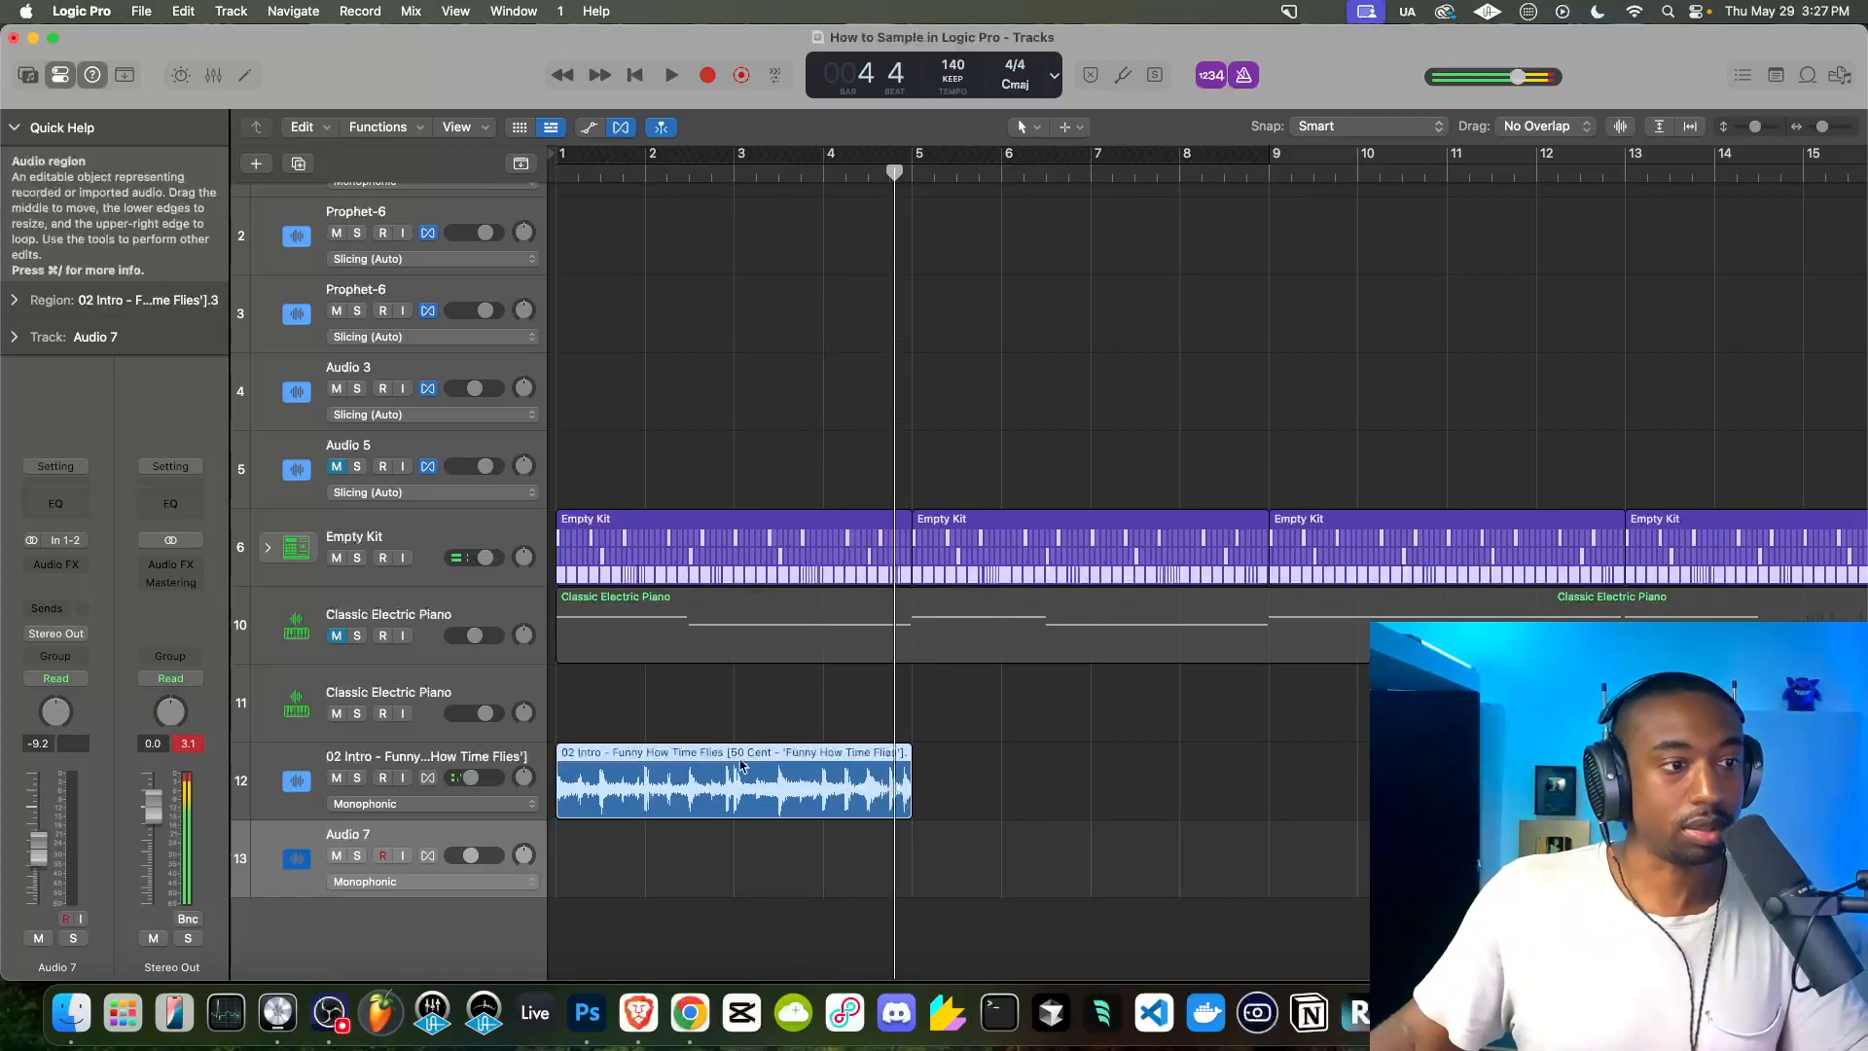
Run Stem Splitter on the song region on track 12 with the Separate All Stems preset
scroll(737, 771, down, 5)
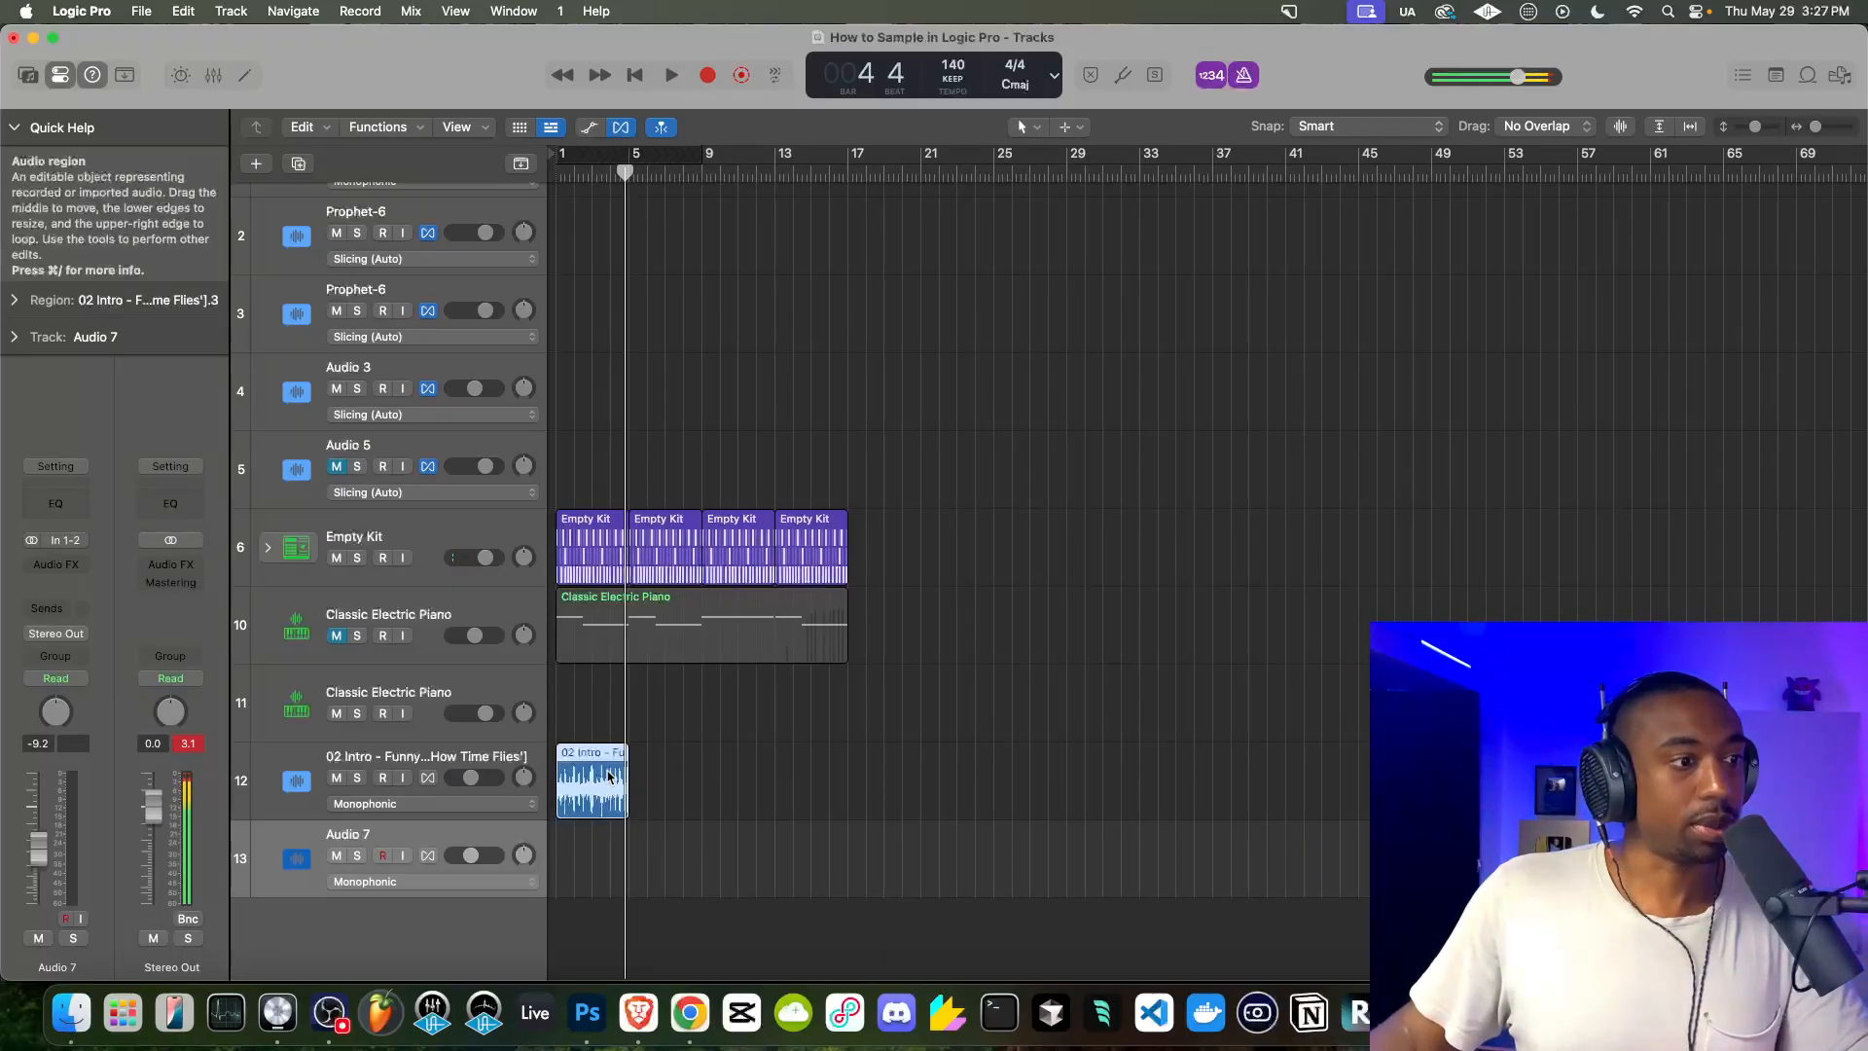
scroll(608, 775, up, 5)
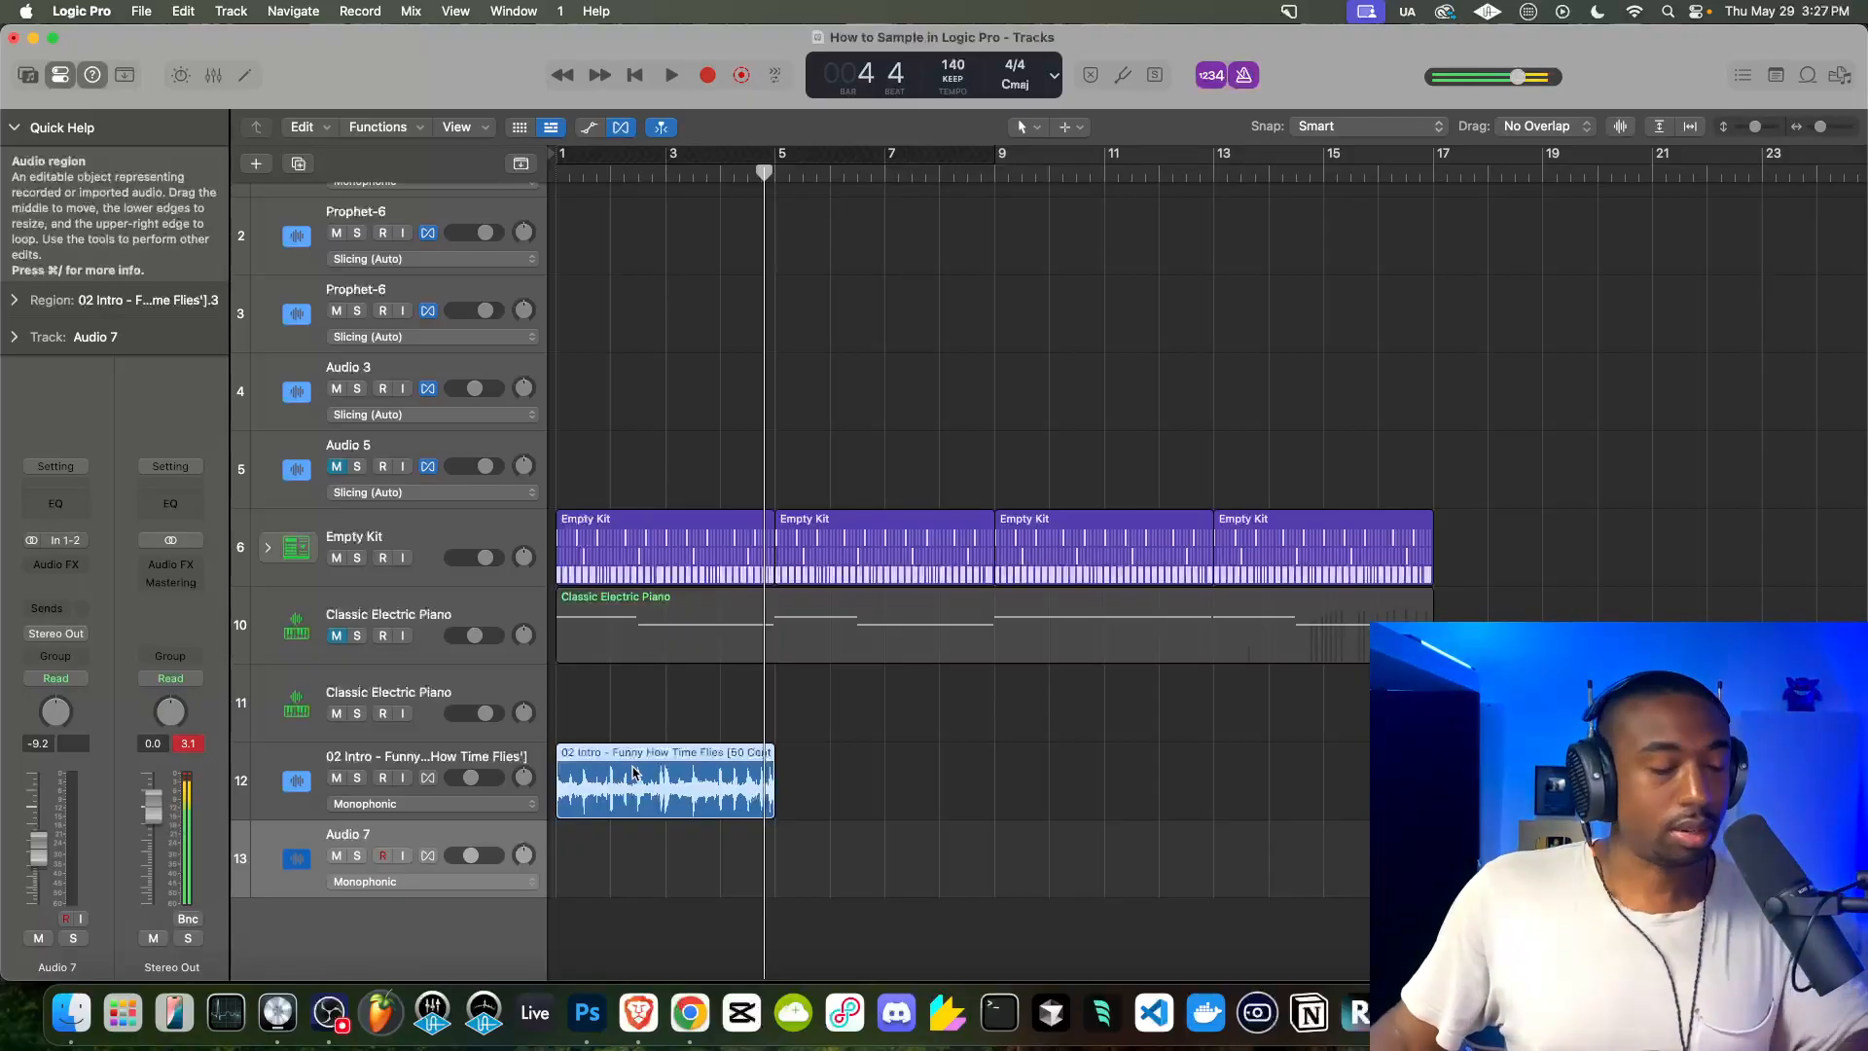
right_click(633, 773)
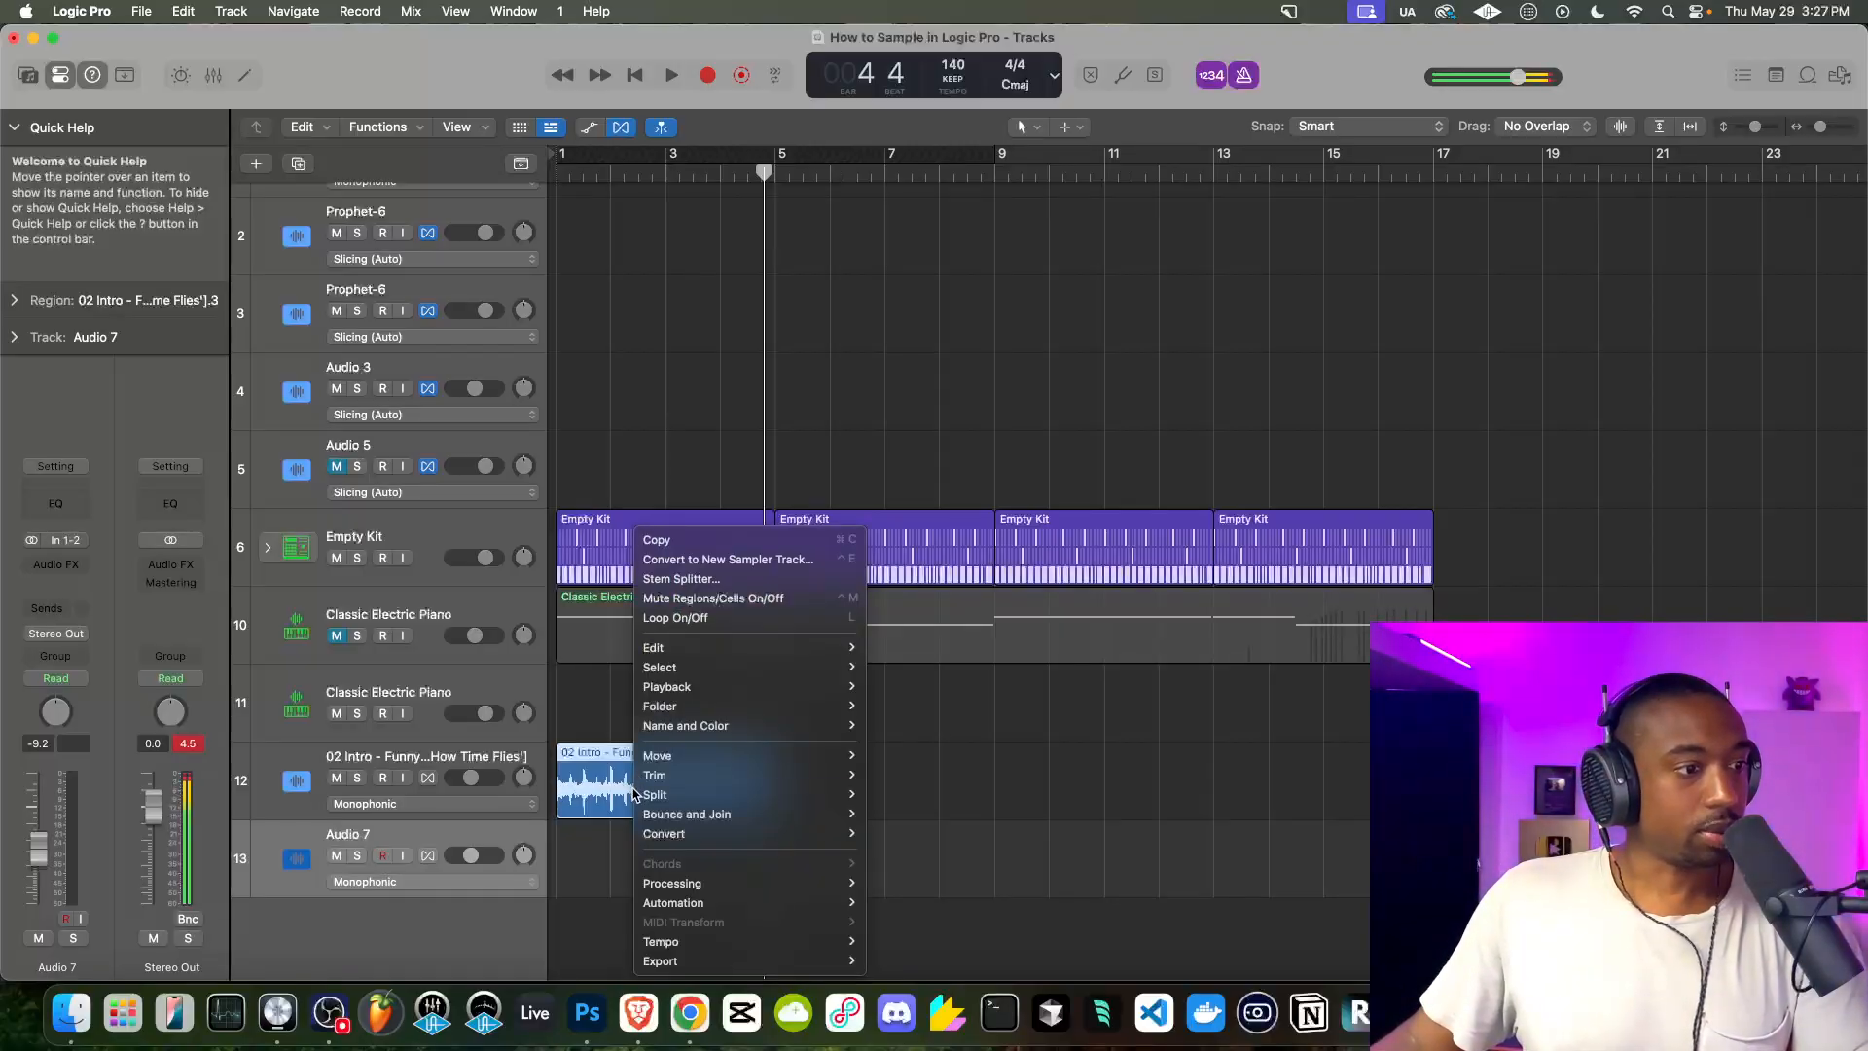
mouse_move(694, 887)
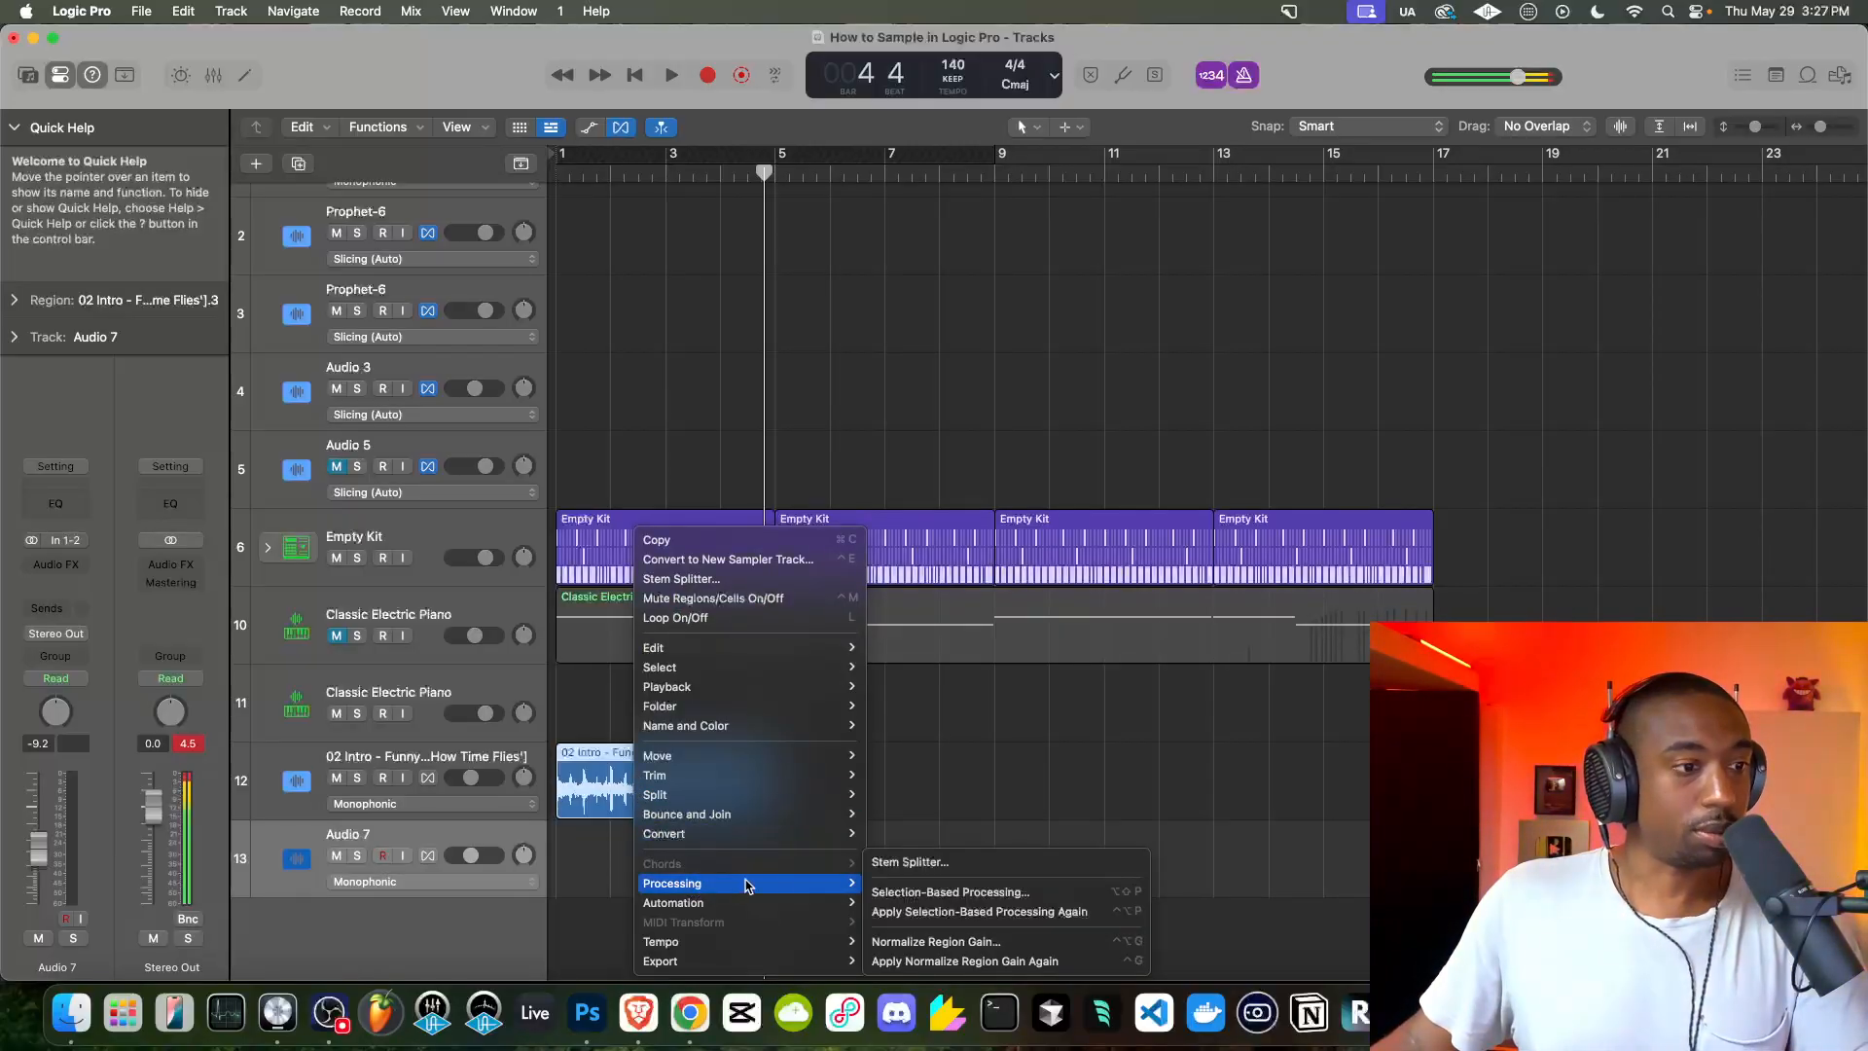
click(906, 865)
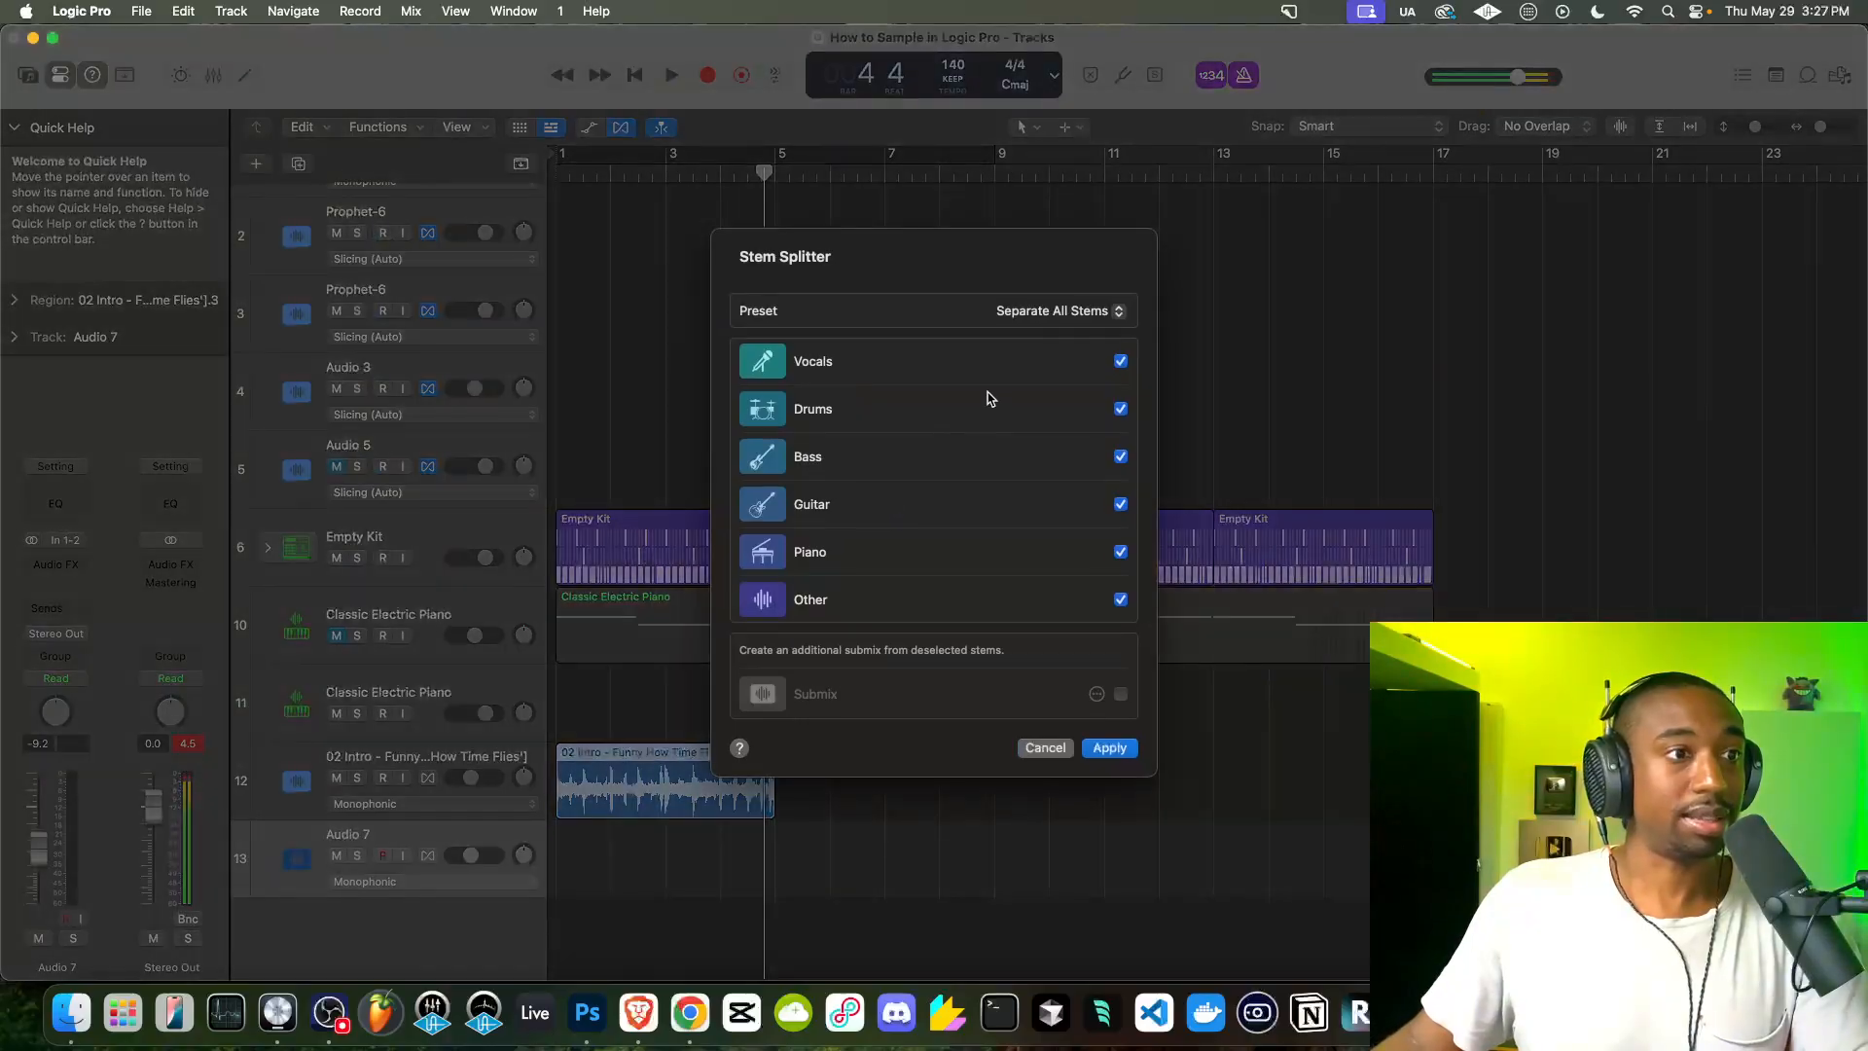
click(1108, 749)
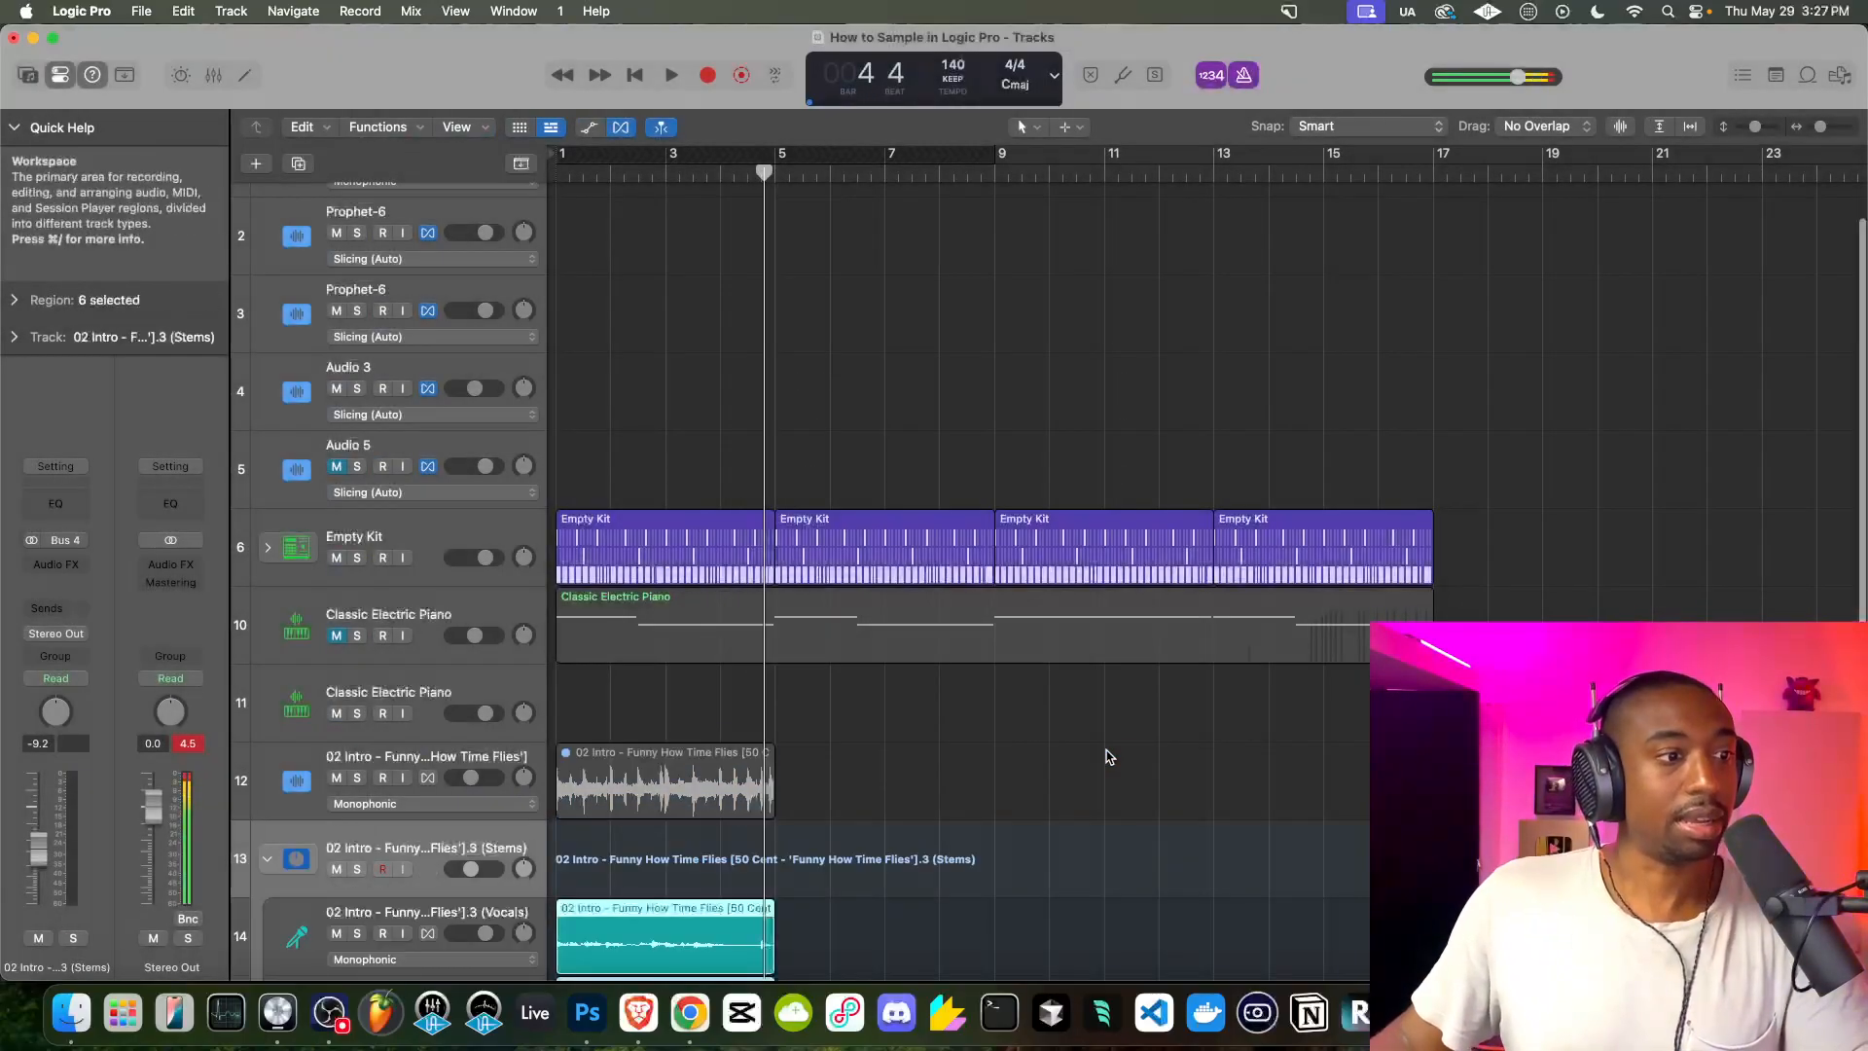
Select all six stem regions on tracks 14 to 19 and repeat them three times, filling bars 1 to 17
scroll(857, 770, down, 7)
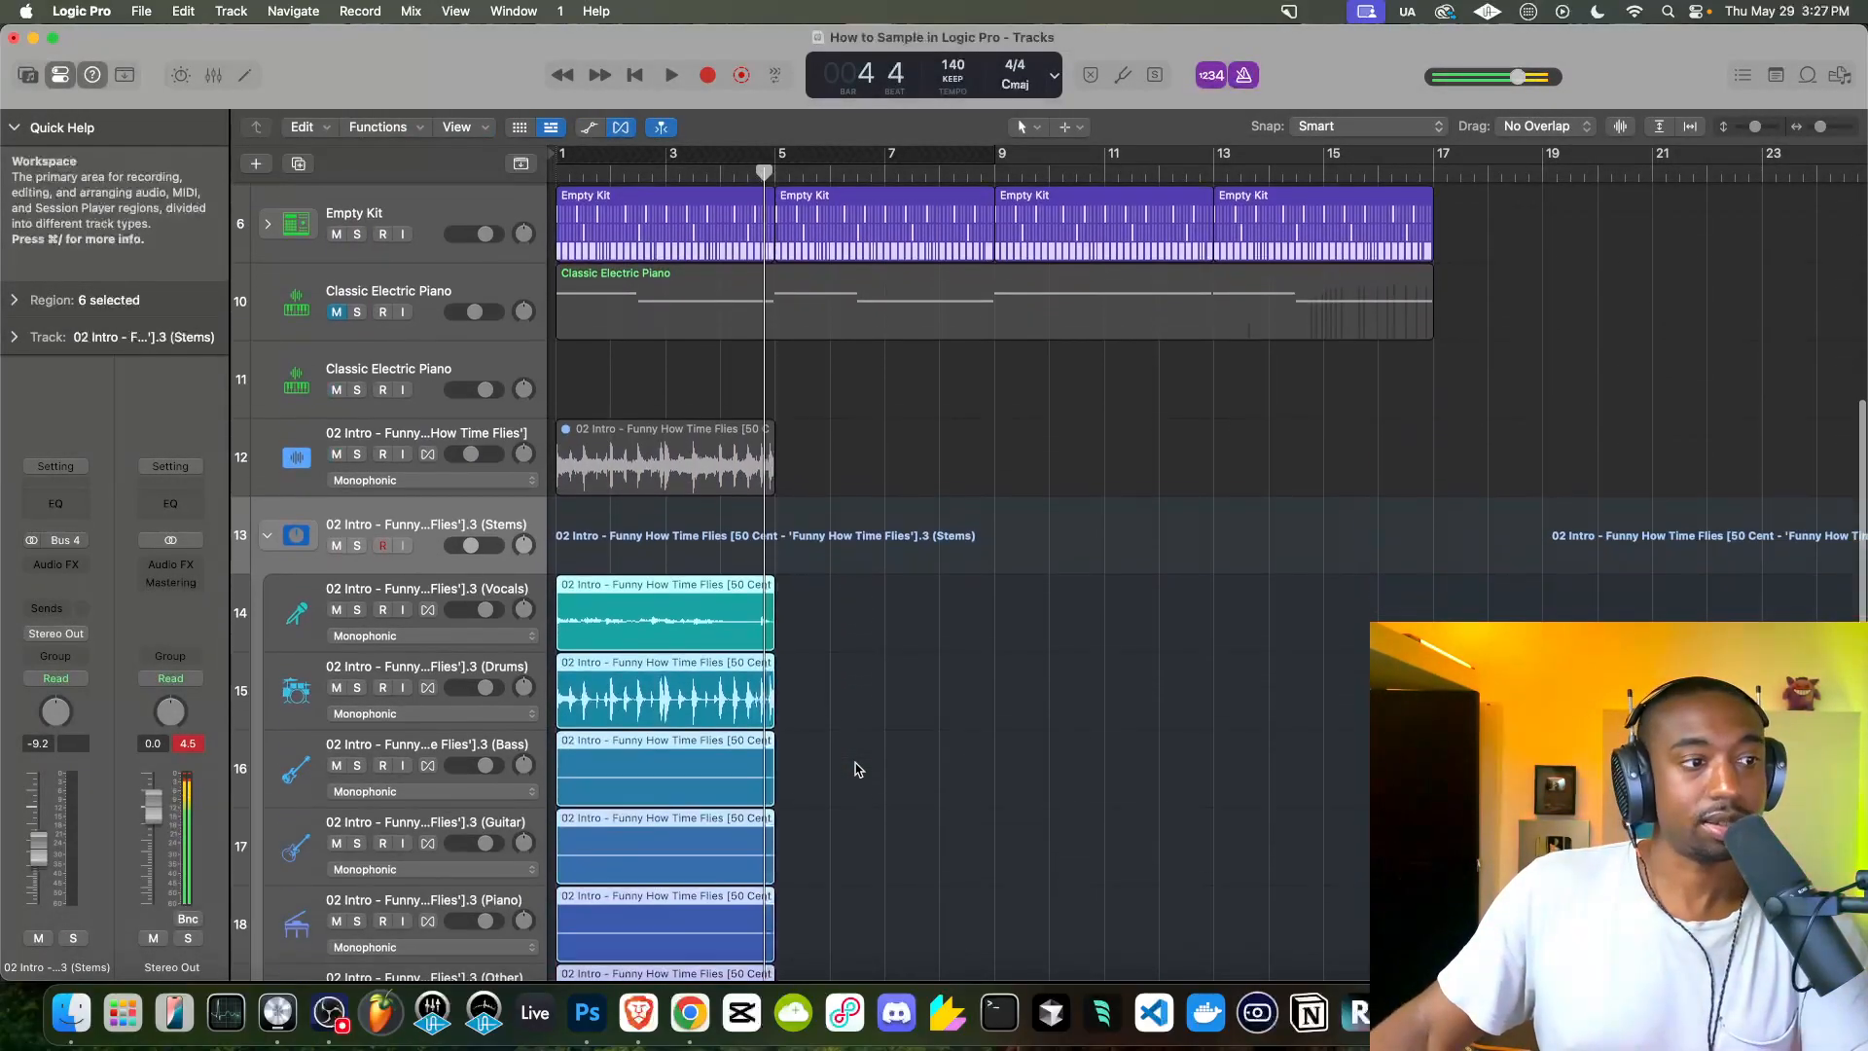
scroll(856, 770, down, 4)
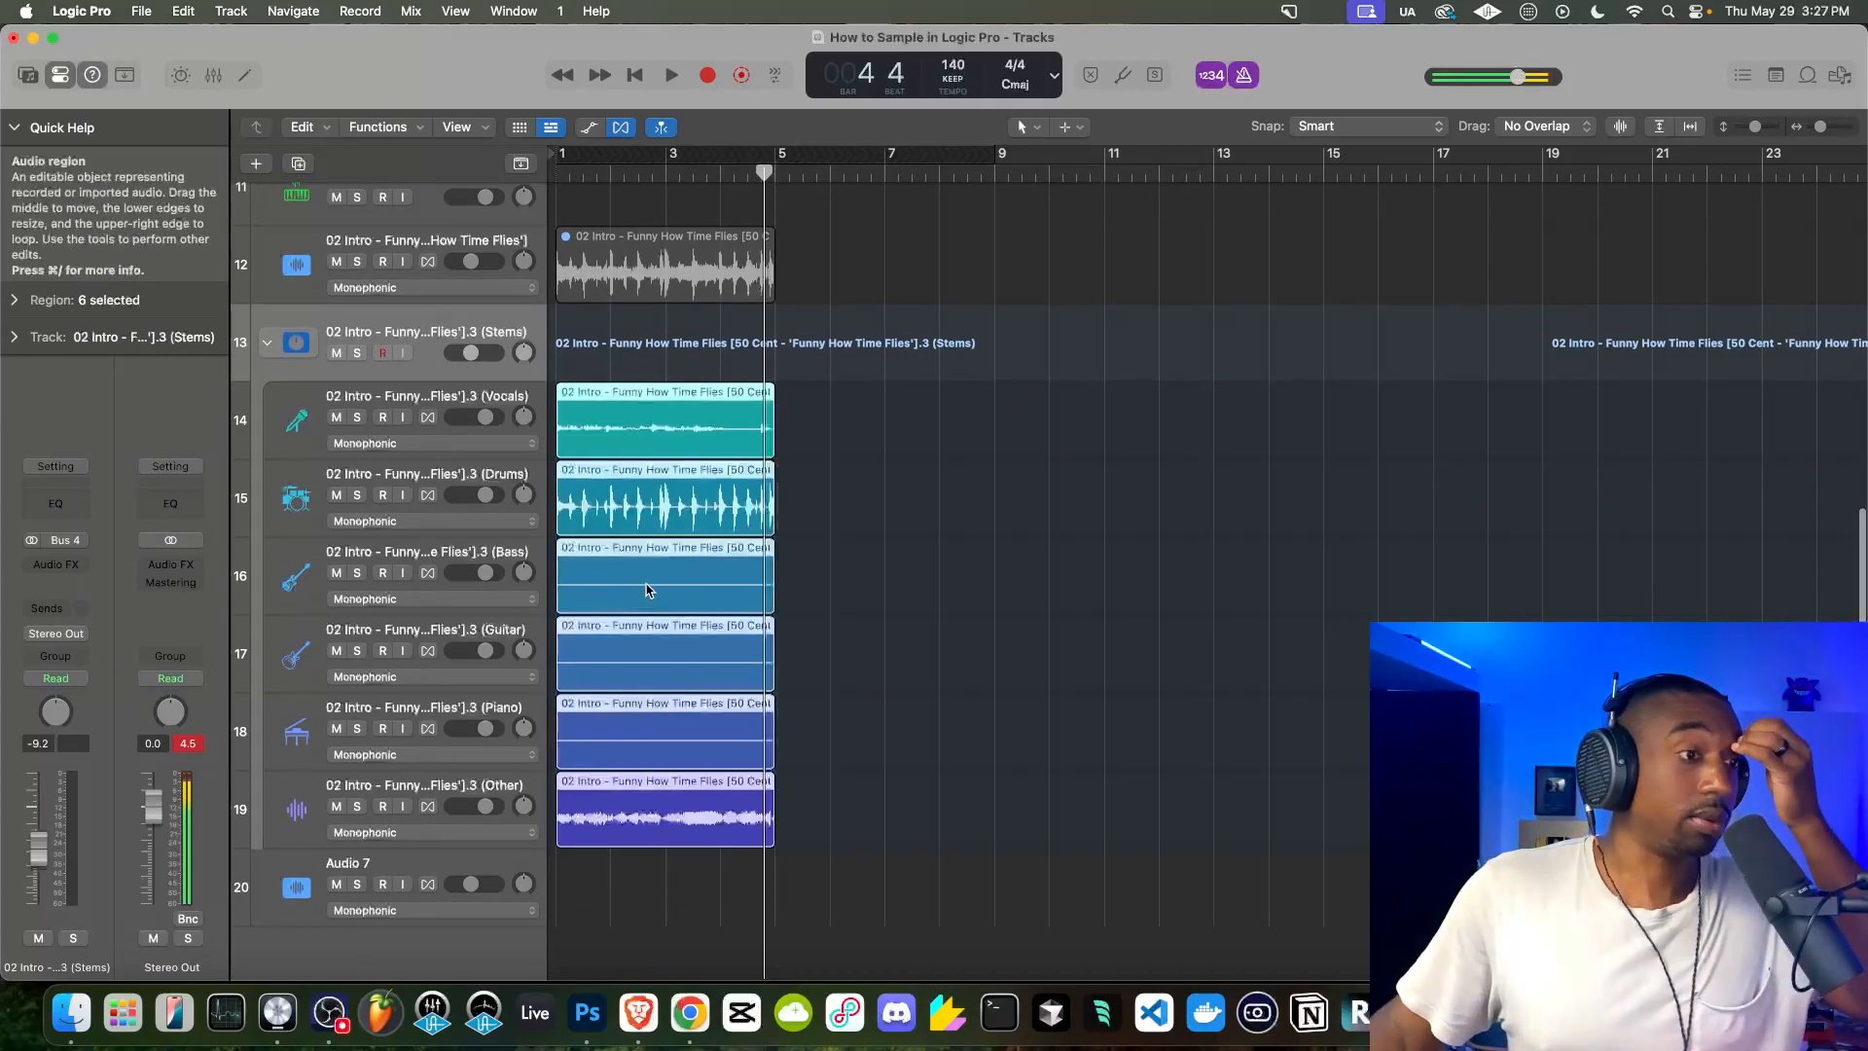
key(Return)
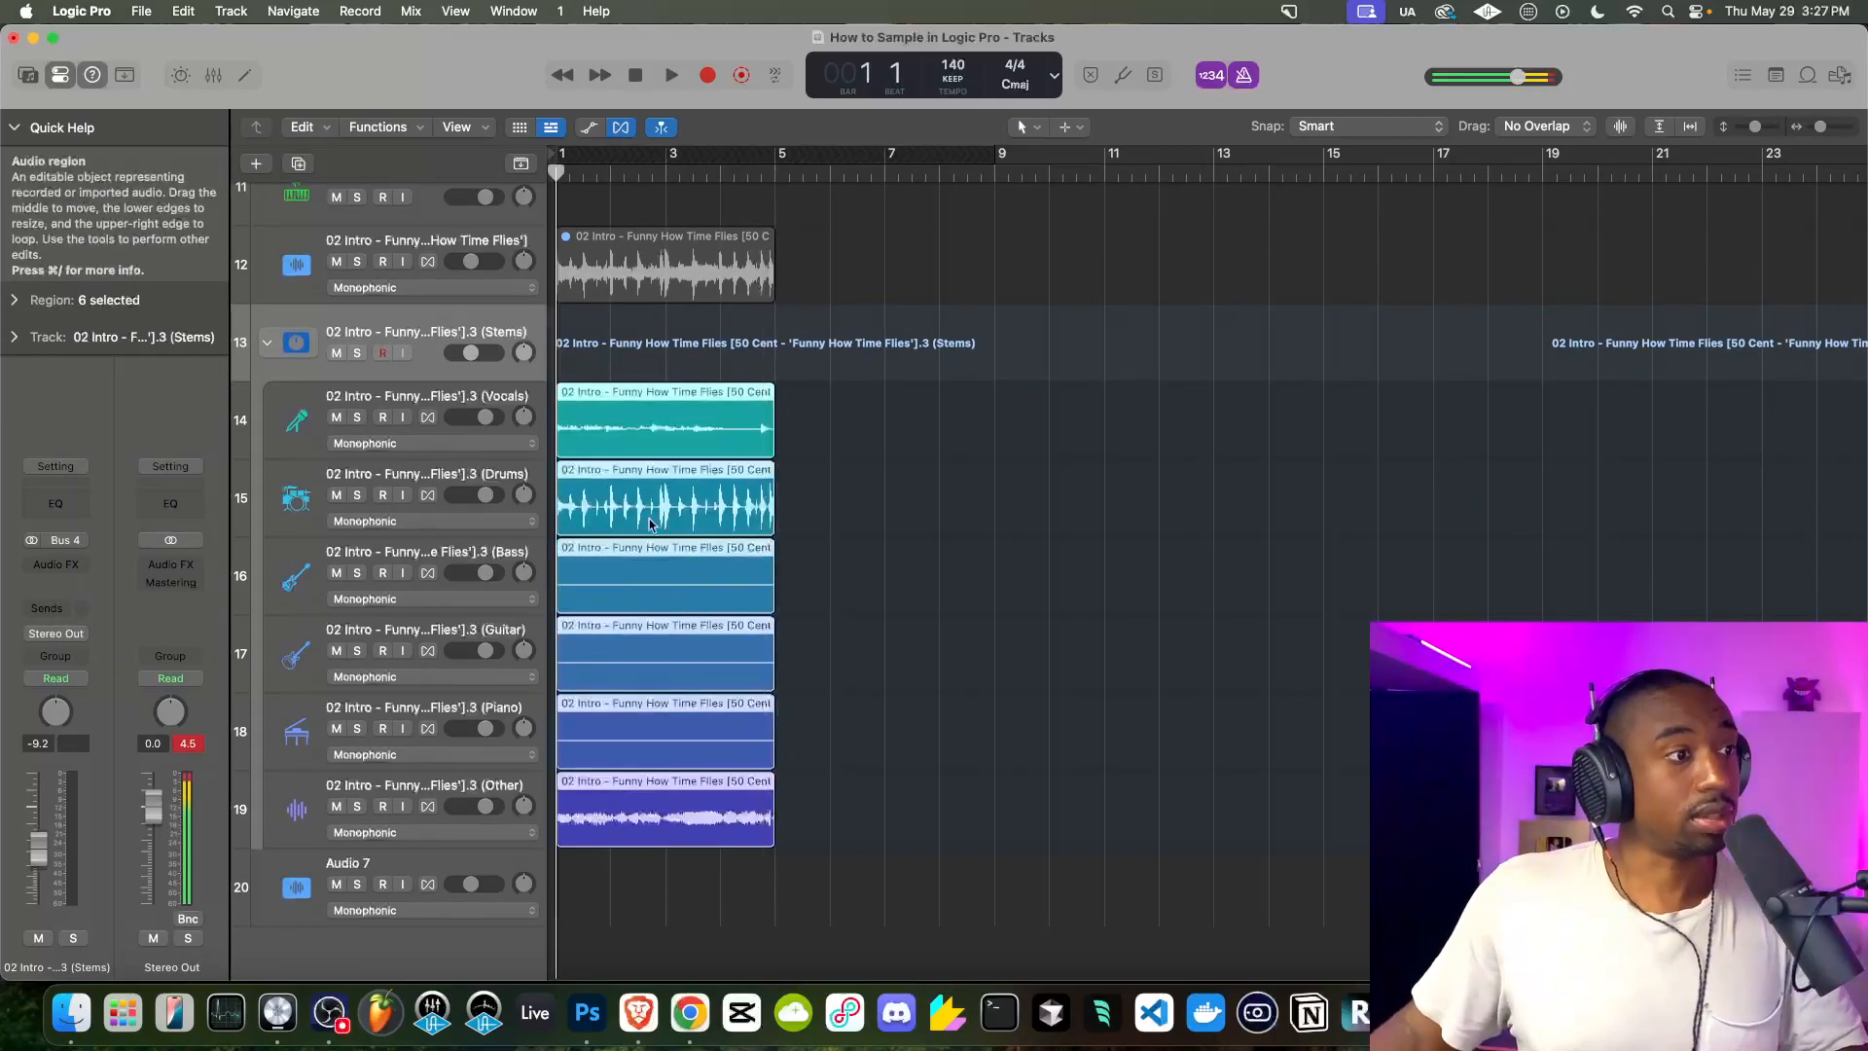
drag(822, 403, 555, 893)
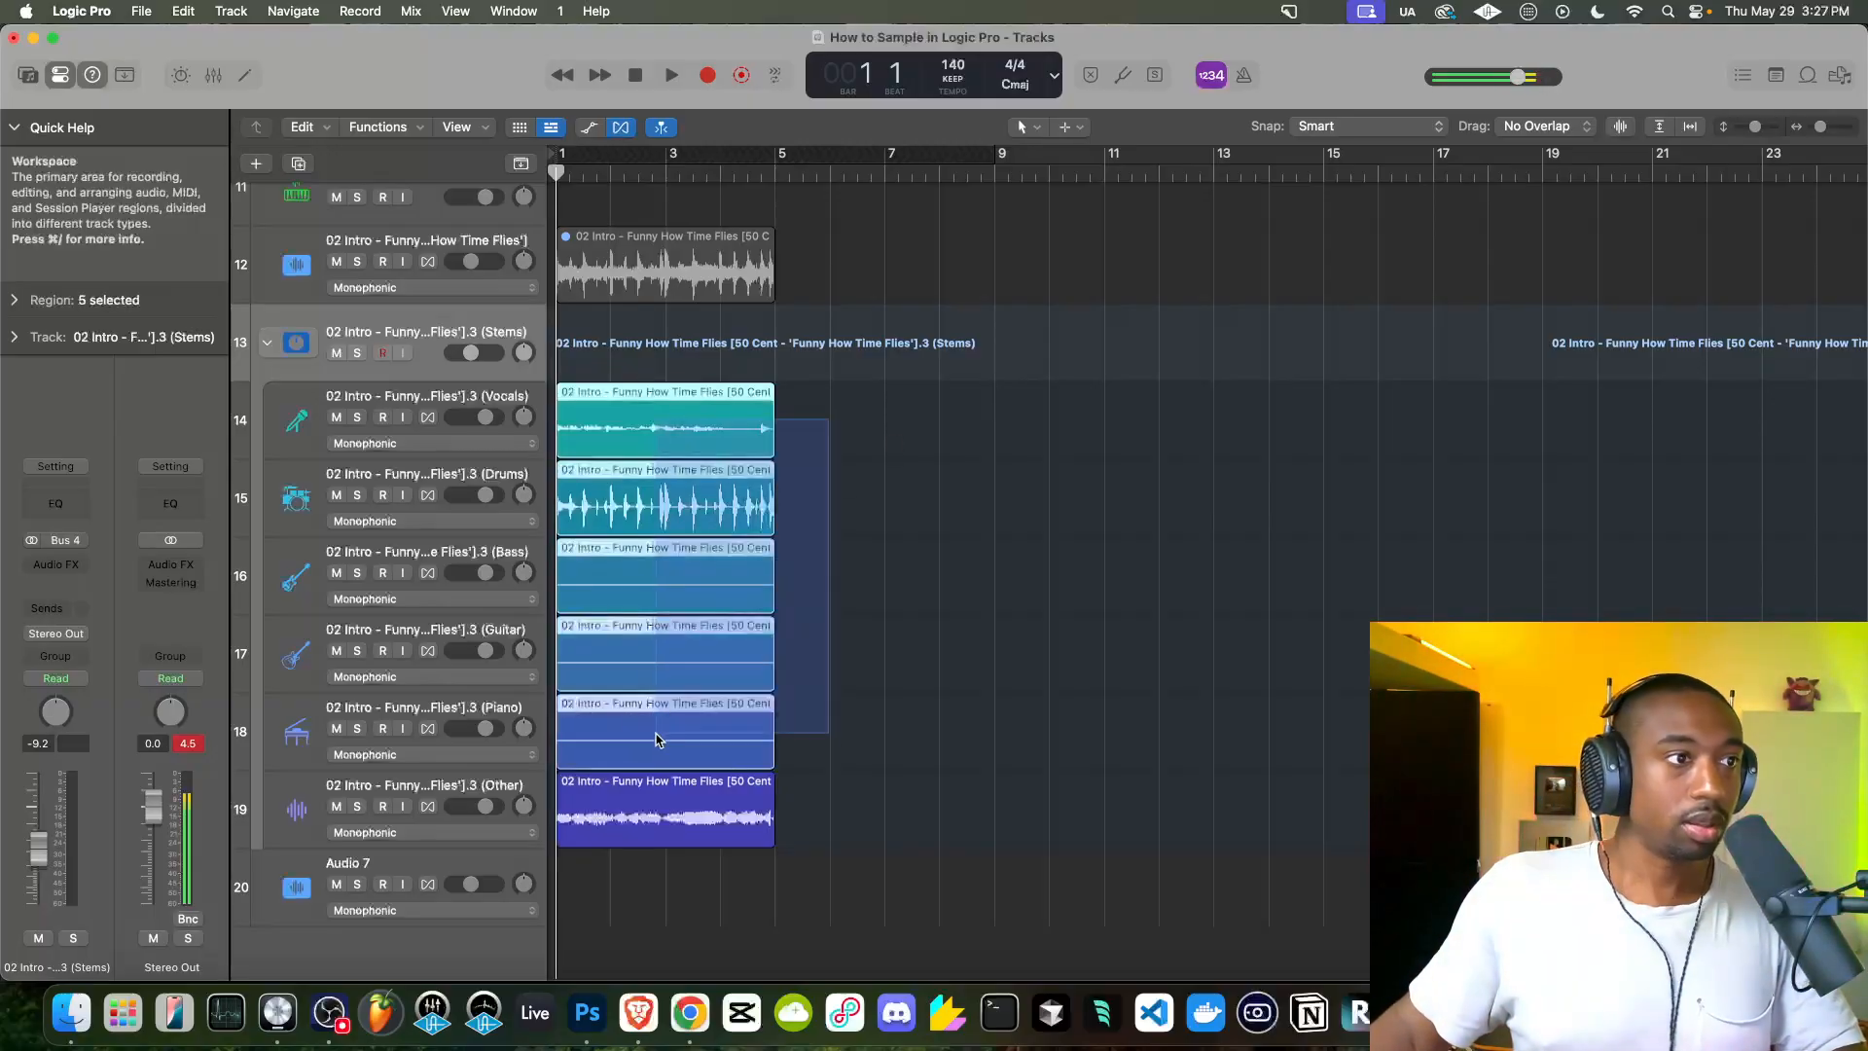
key(super+r)
key(super+r)
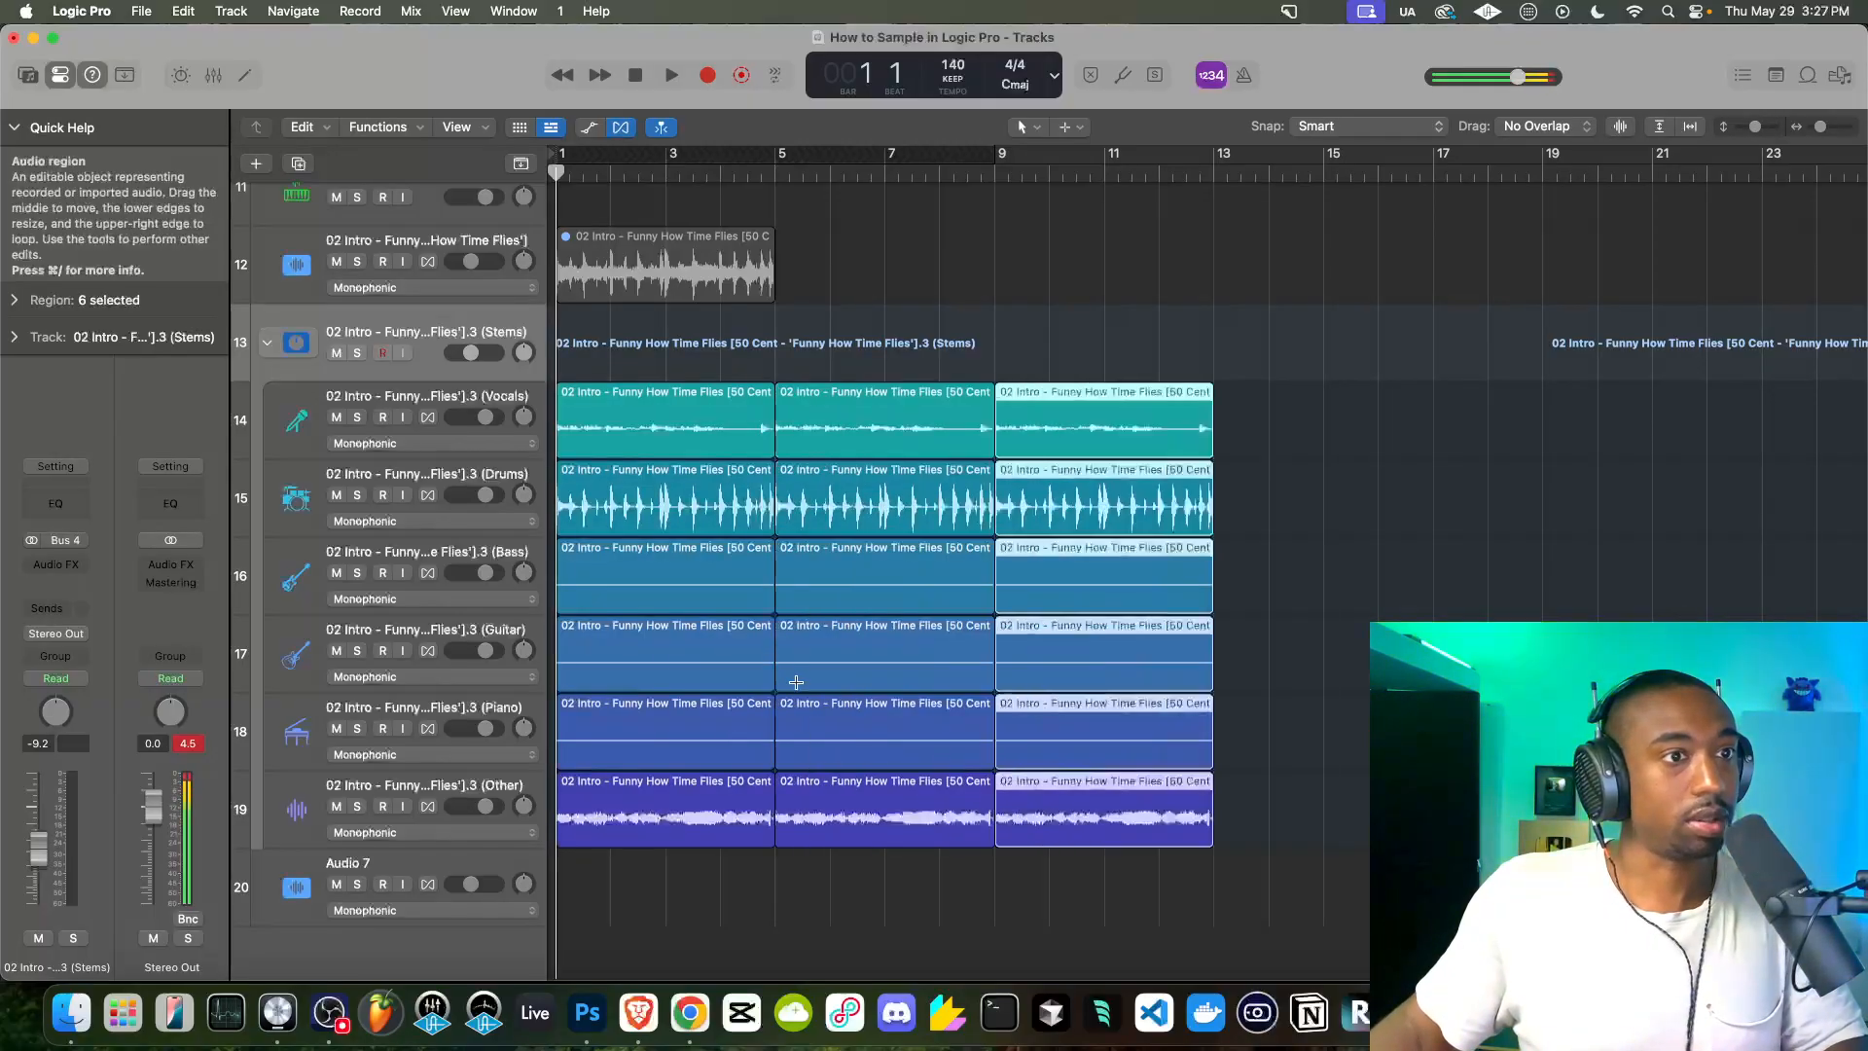
key(super+r)
Play the repeated stems and set the cycle area from bar 1 to bar 17
key(space)
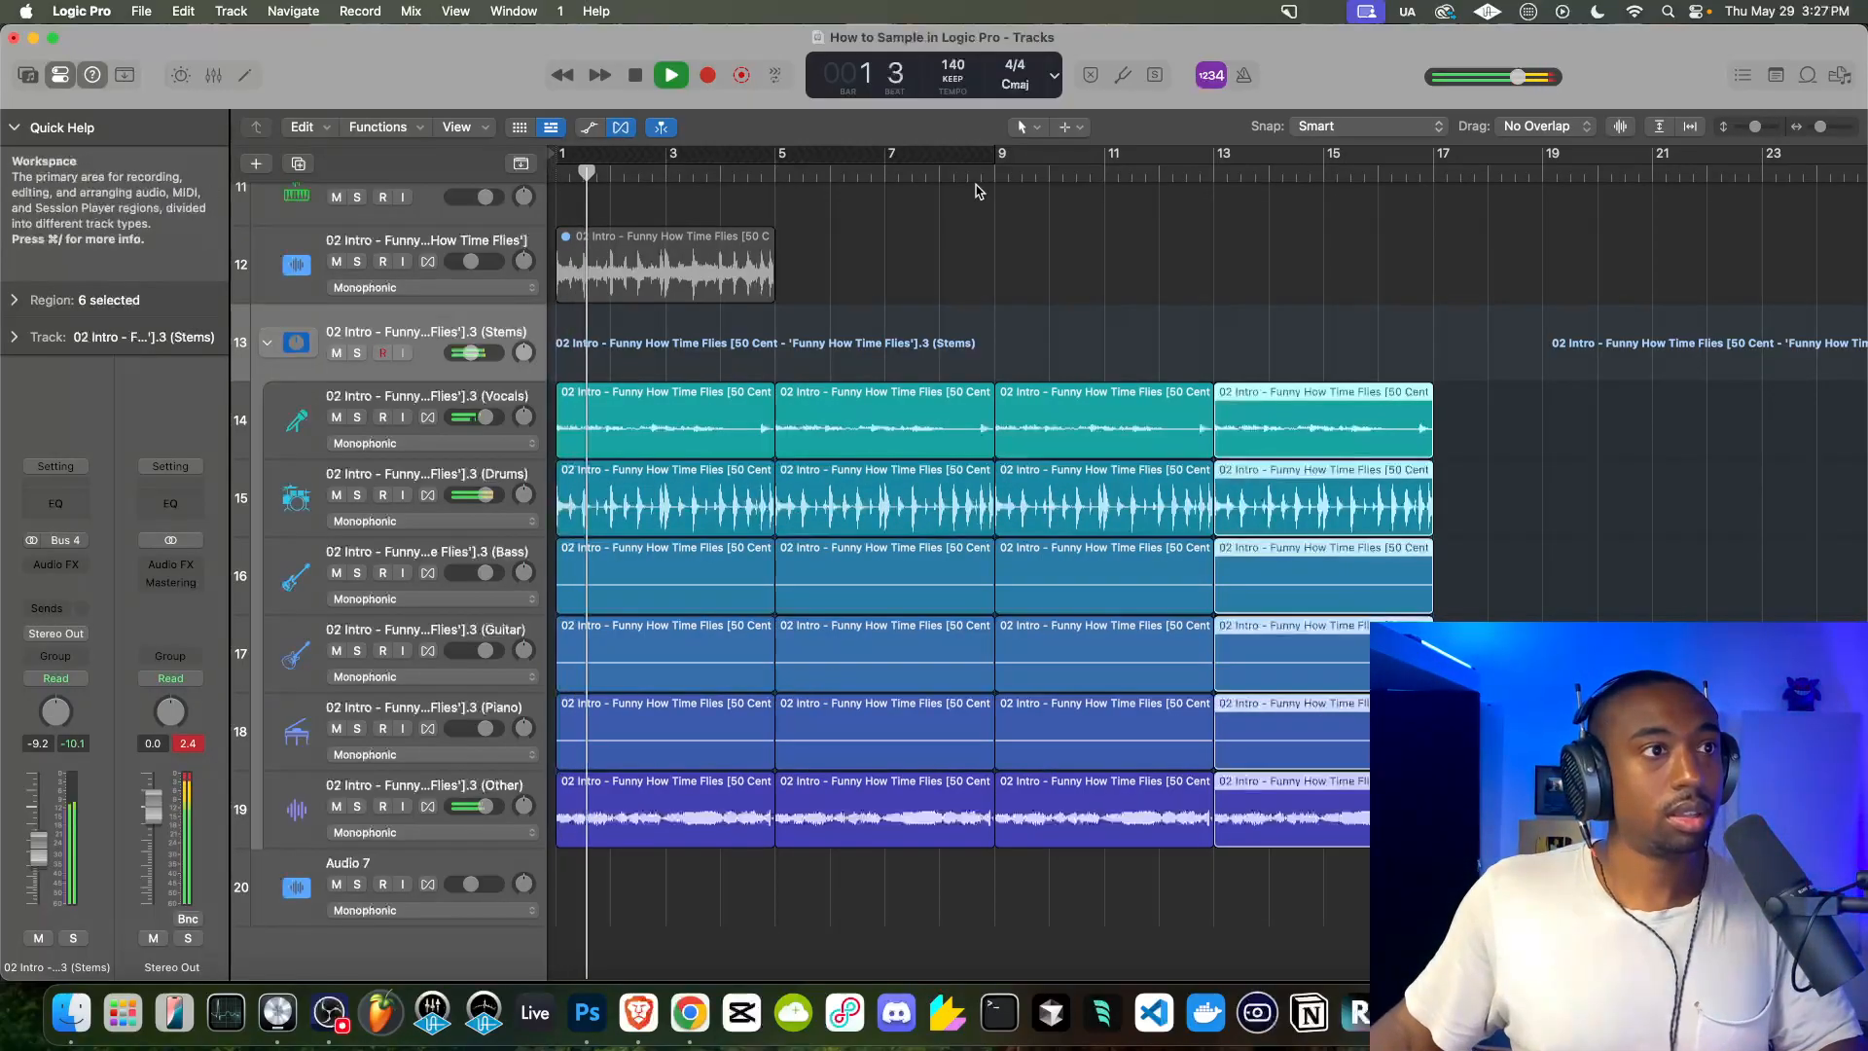
click(987, 153)
drag(989, 153, 1427, 156)
super+click(1403, 156)
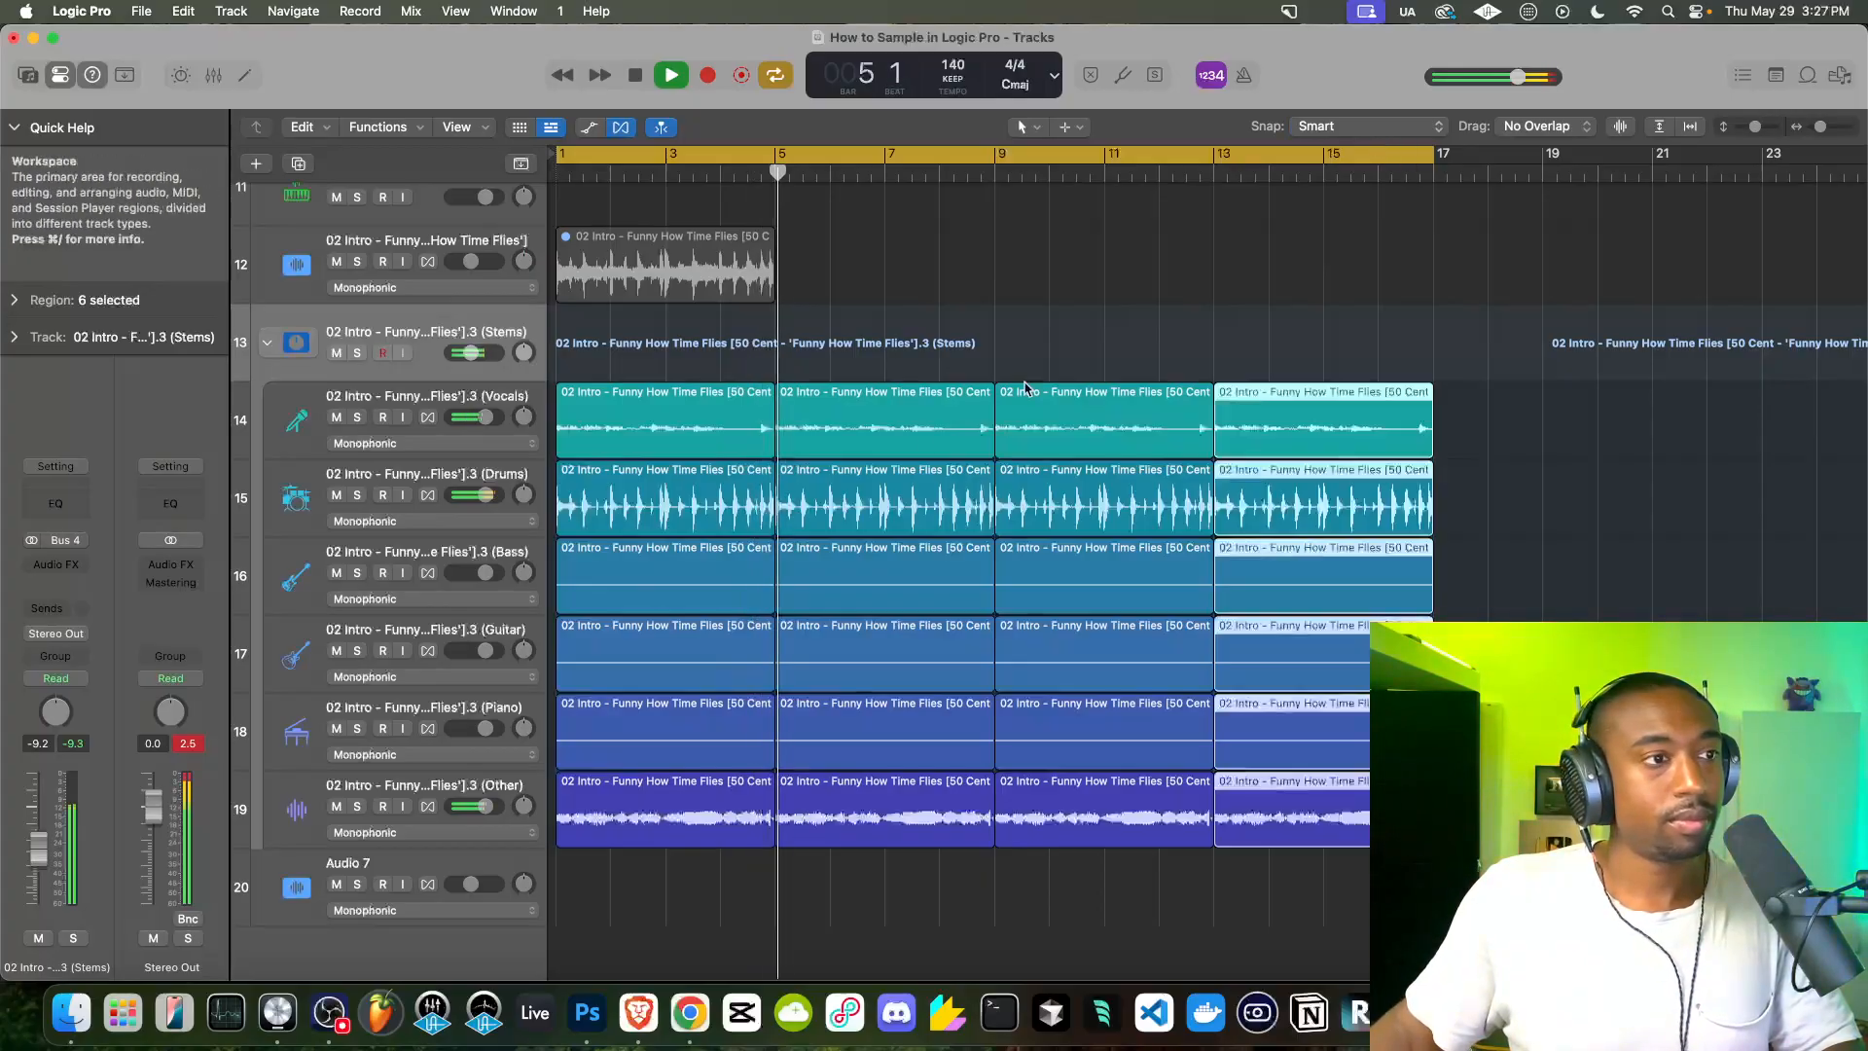
key(space)
Delete the last two drum stem regions on track 15, from bar 9 to bar 17
click(1058, 472)
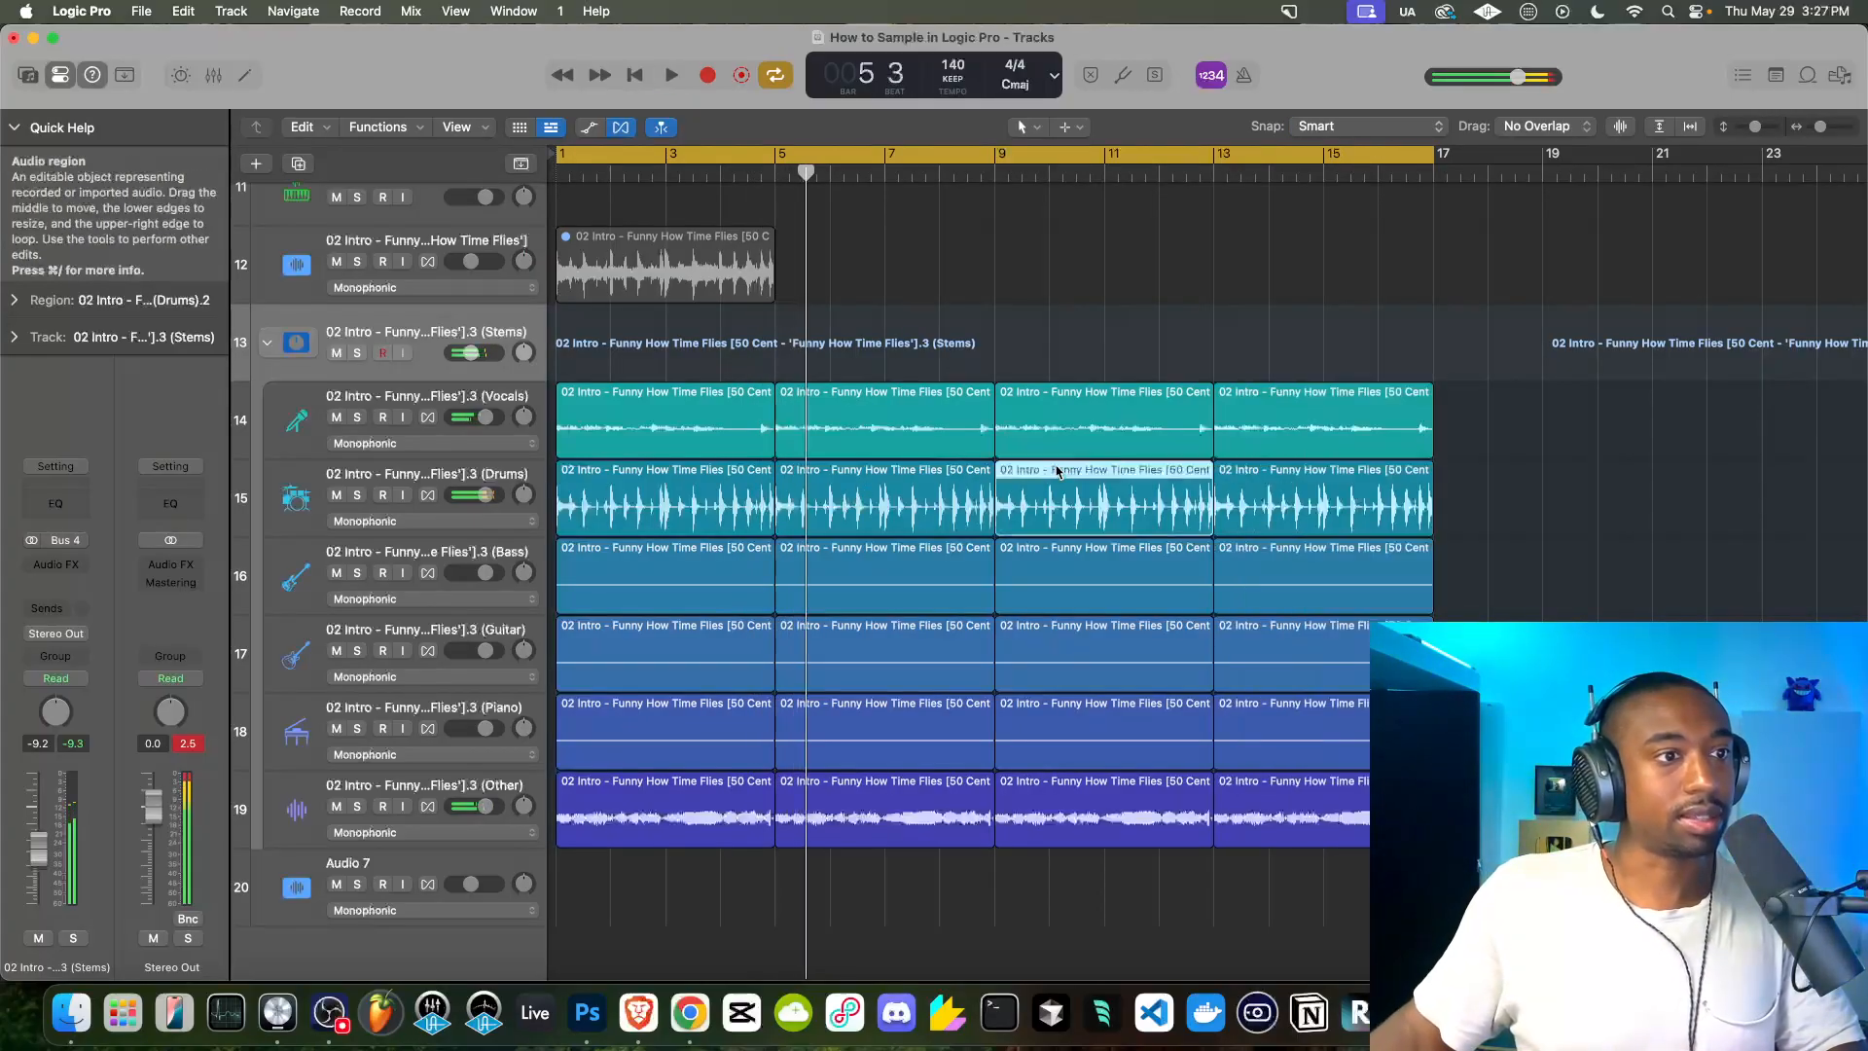
shift+click(1228, 486)
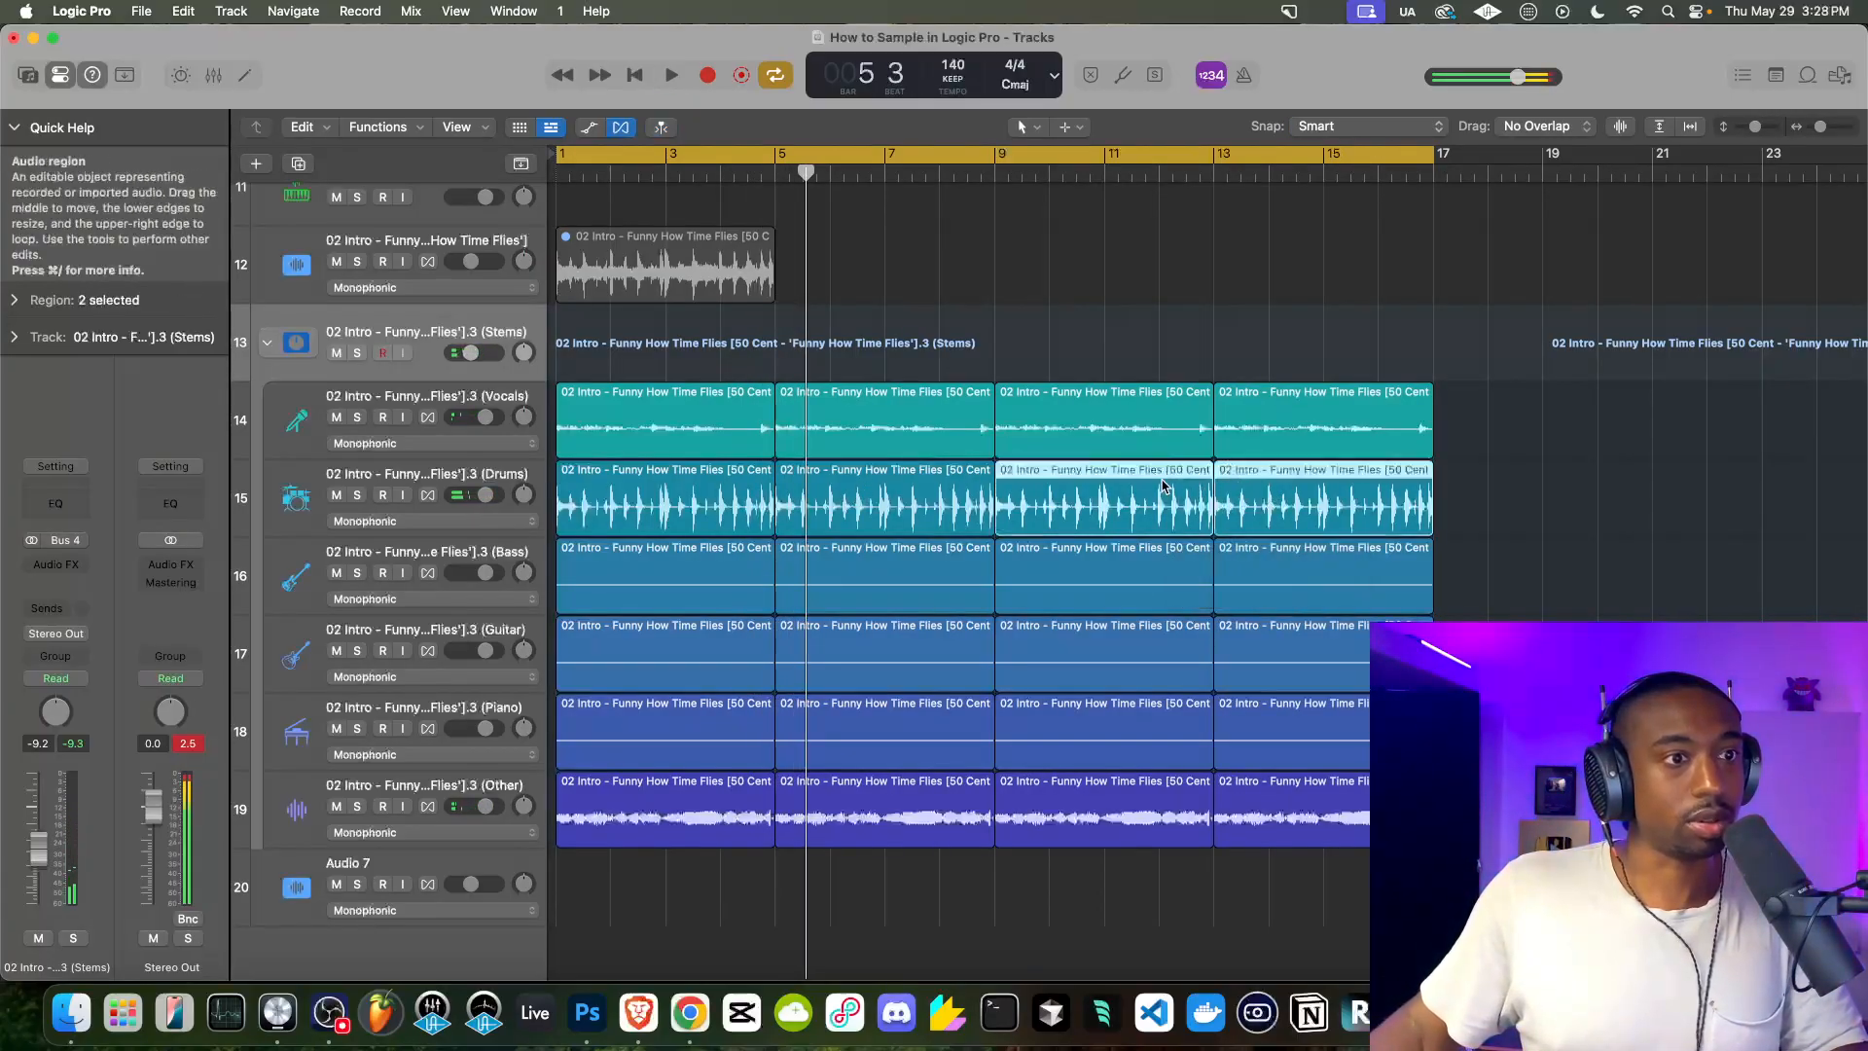
key(Delete)
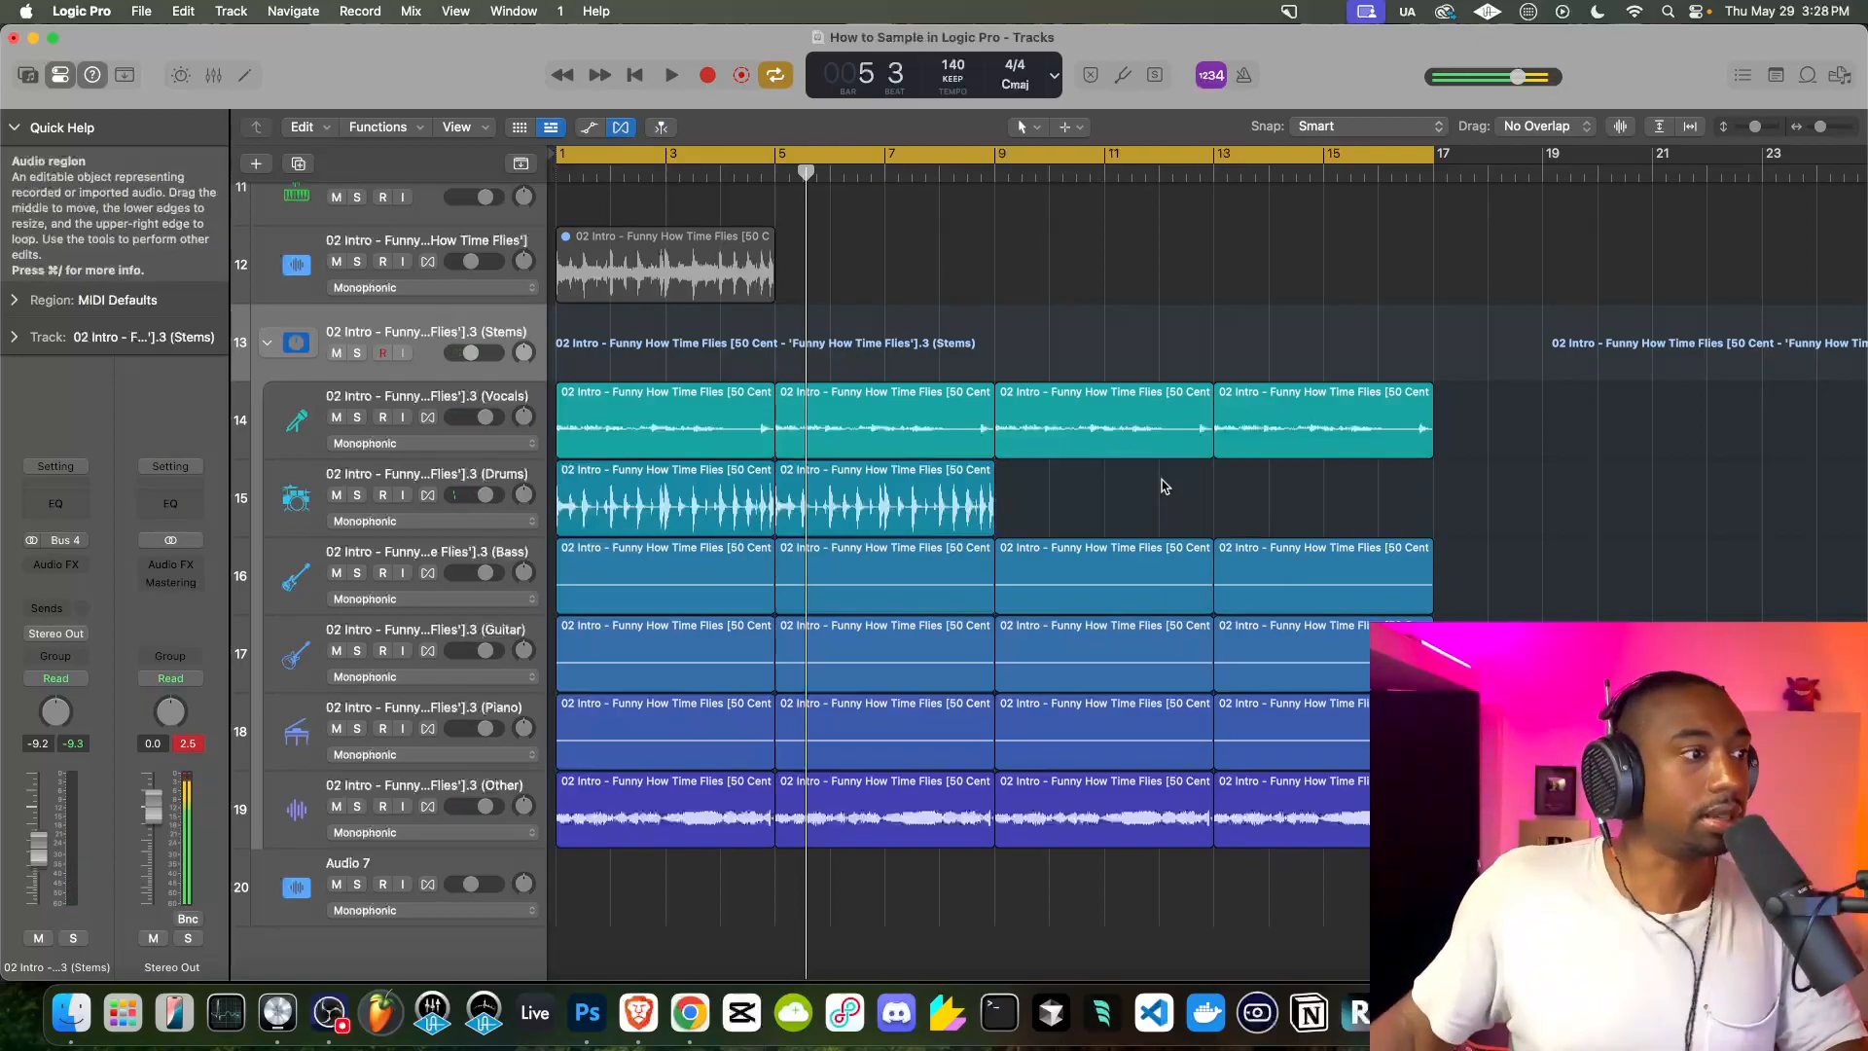
Play the arrangement from bar 1 and review how the stems sound with the Empty Kit drums across the tracks
key(Return)
key(space)
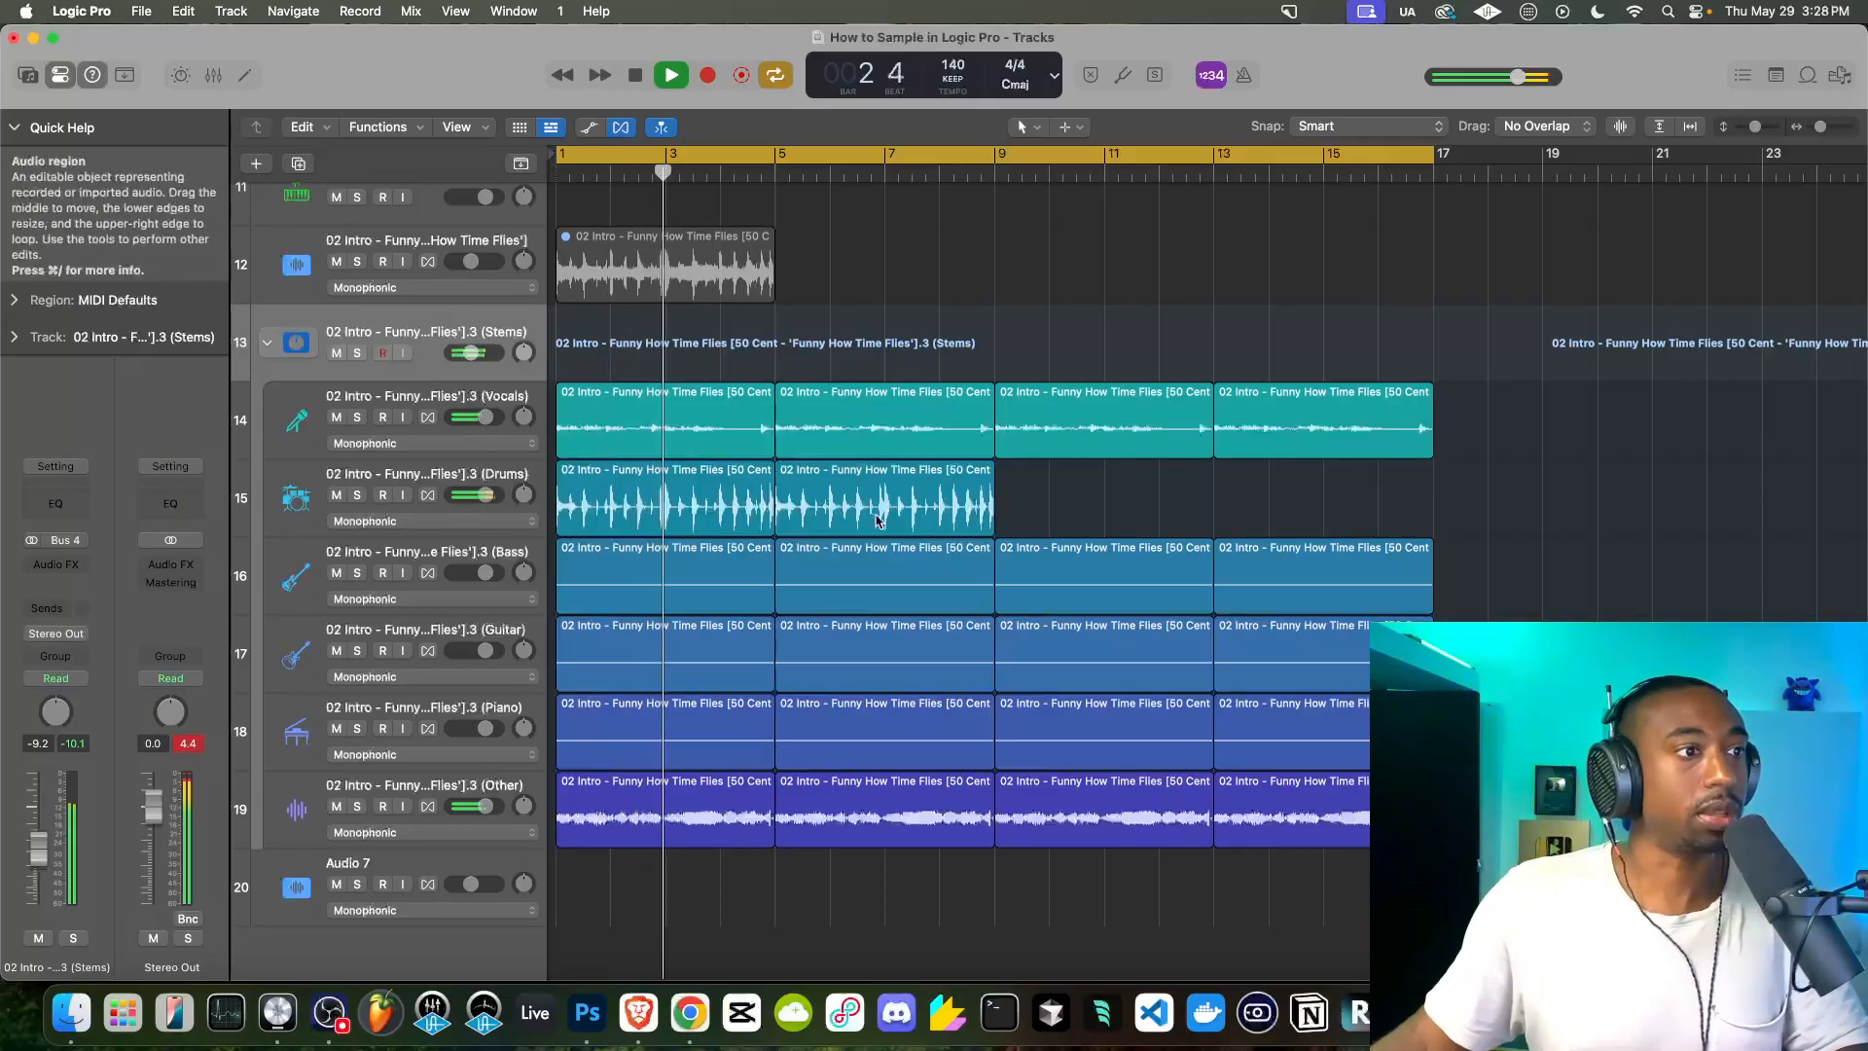
scroll(768, 555, up, 5)
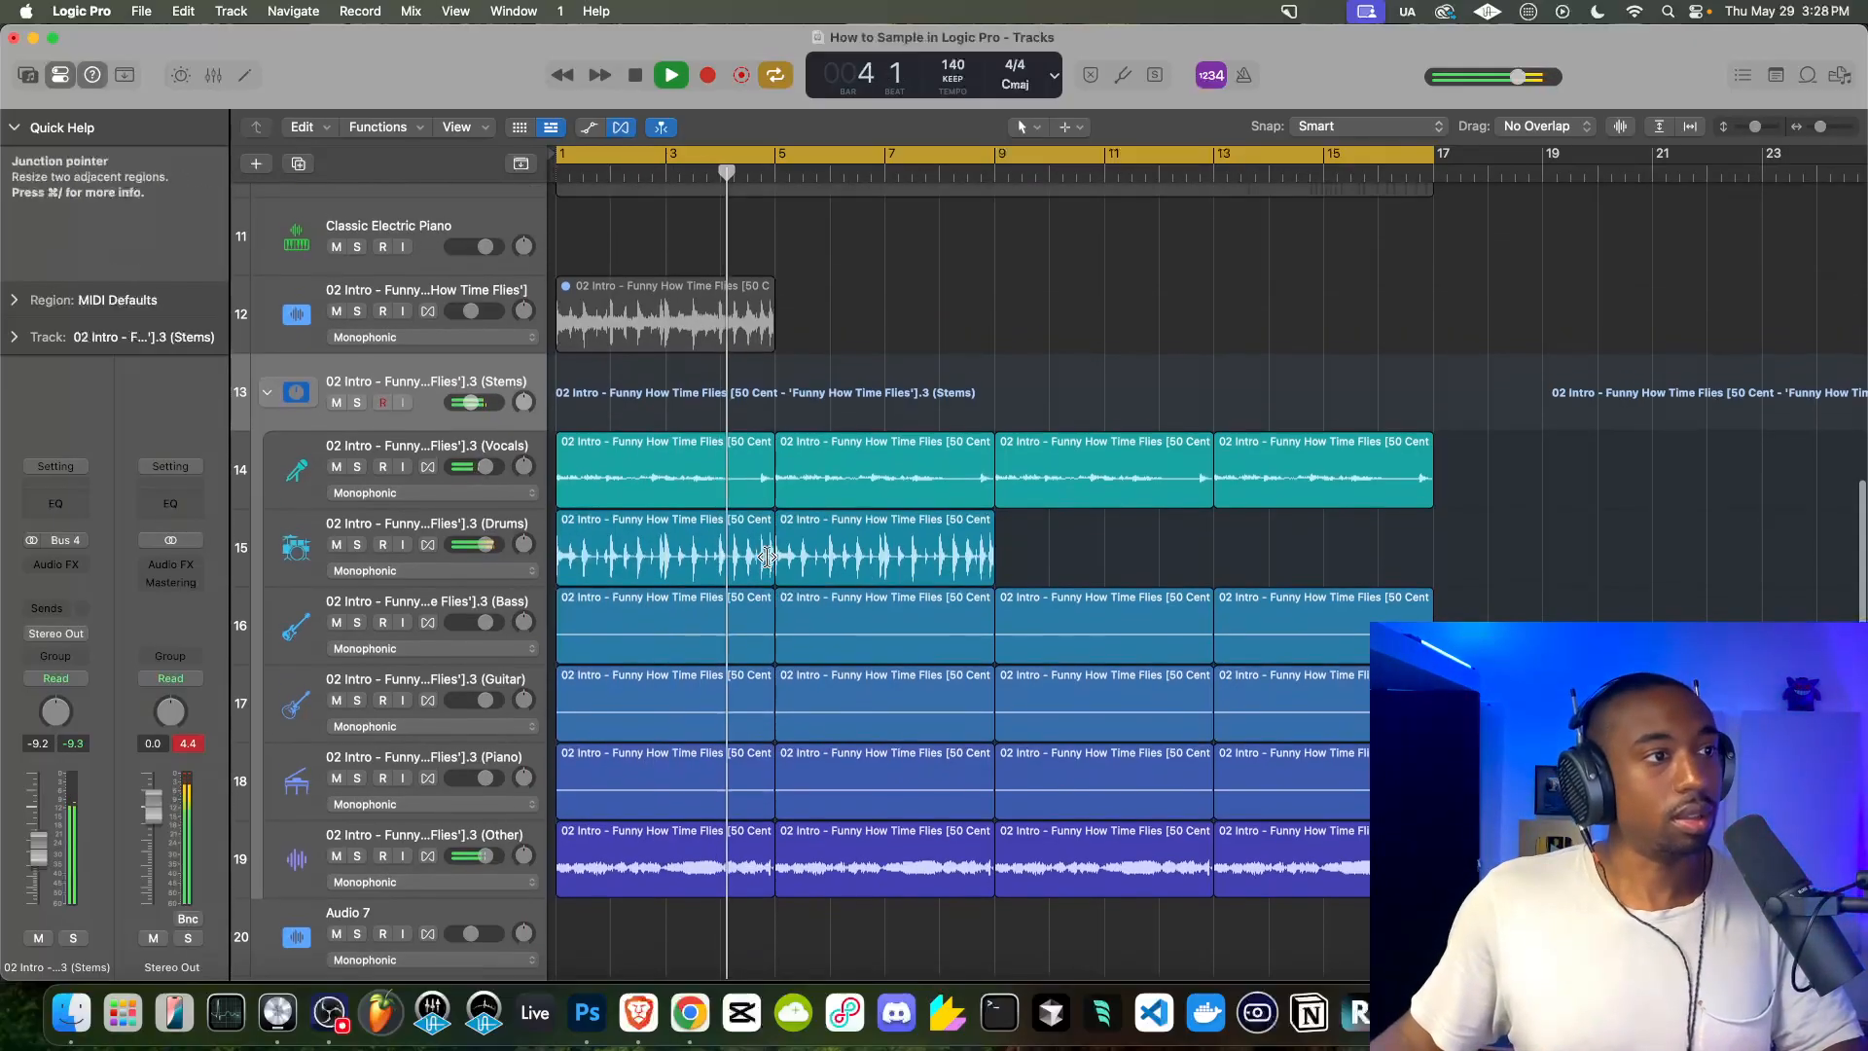
scroll(767, 555, up, 1)
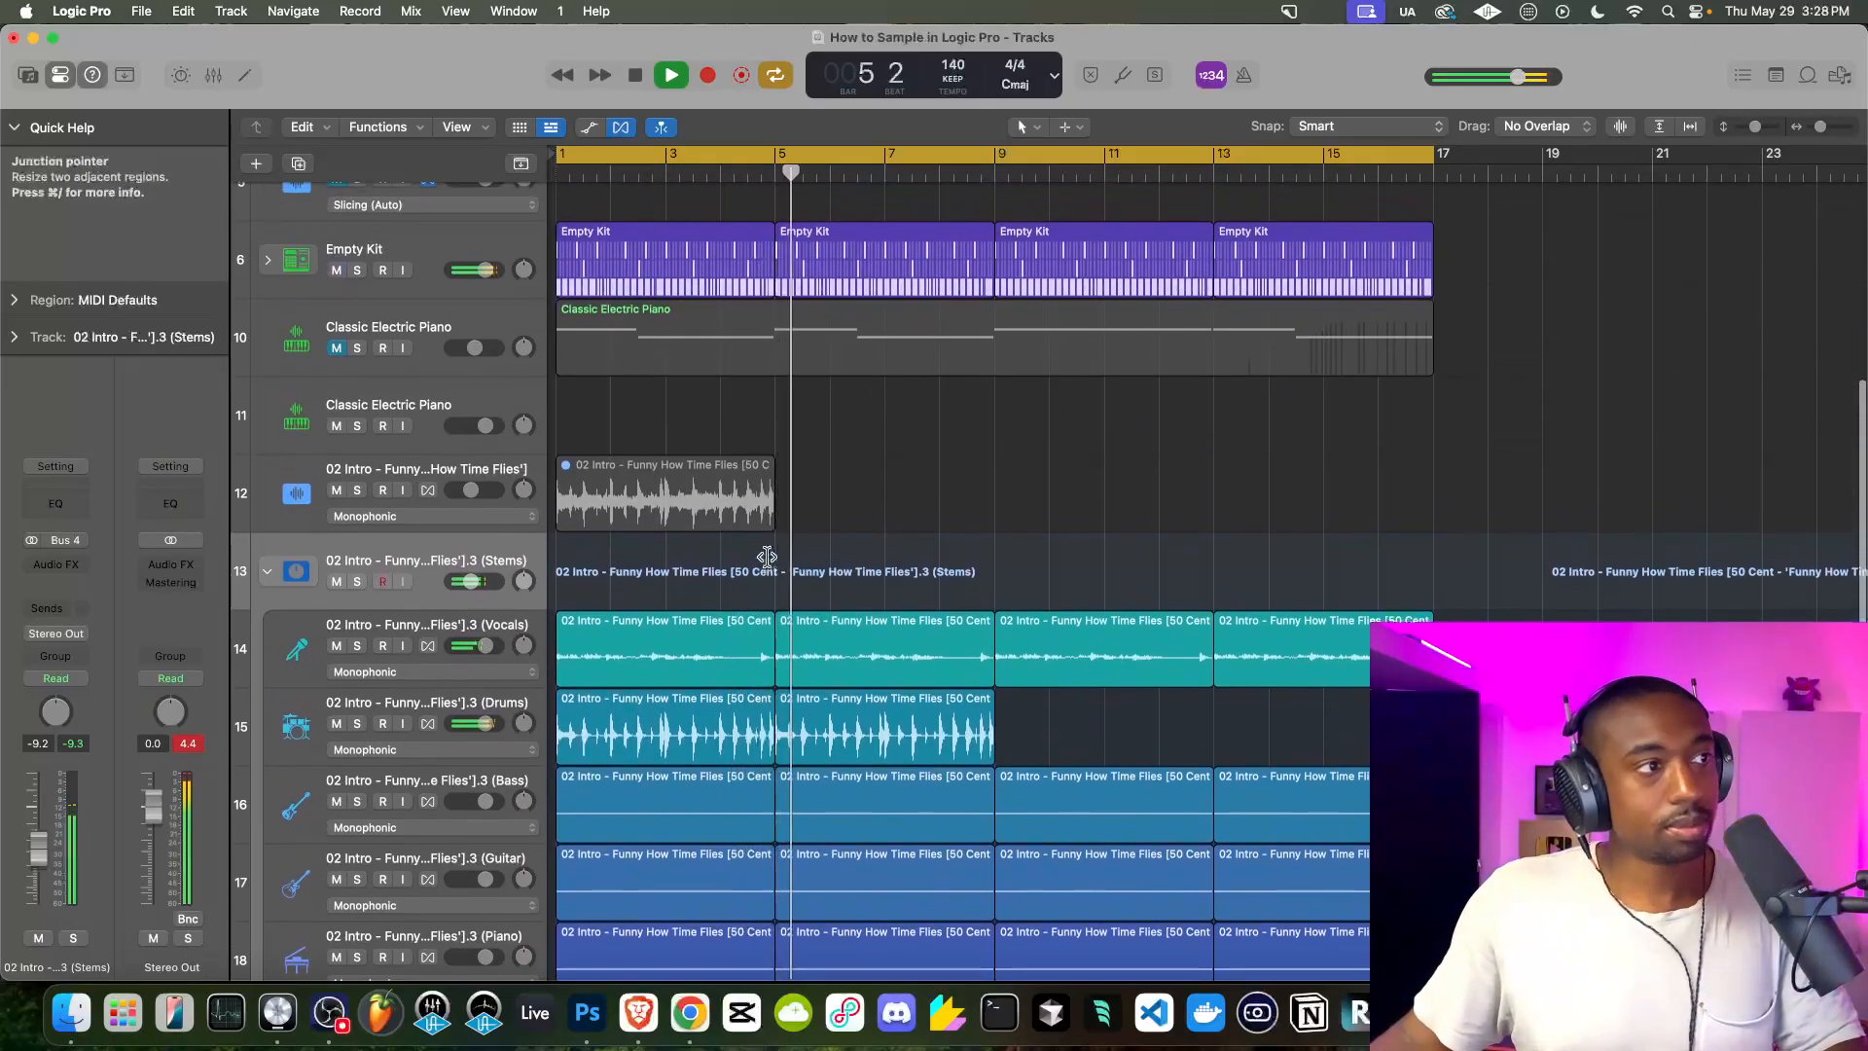
scroll(658, 367, up, 5)
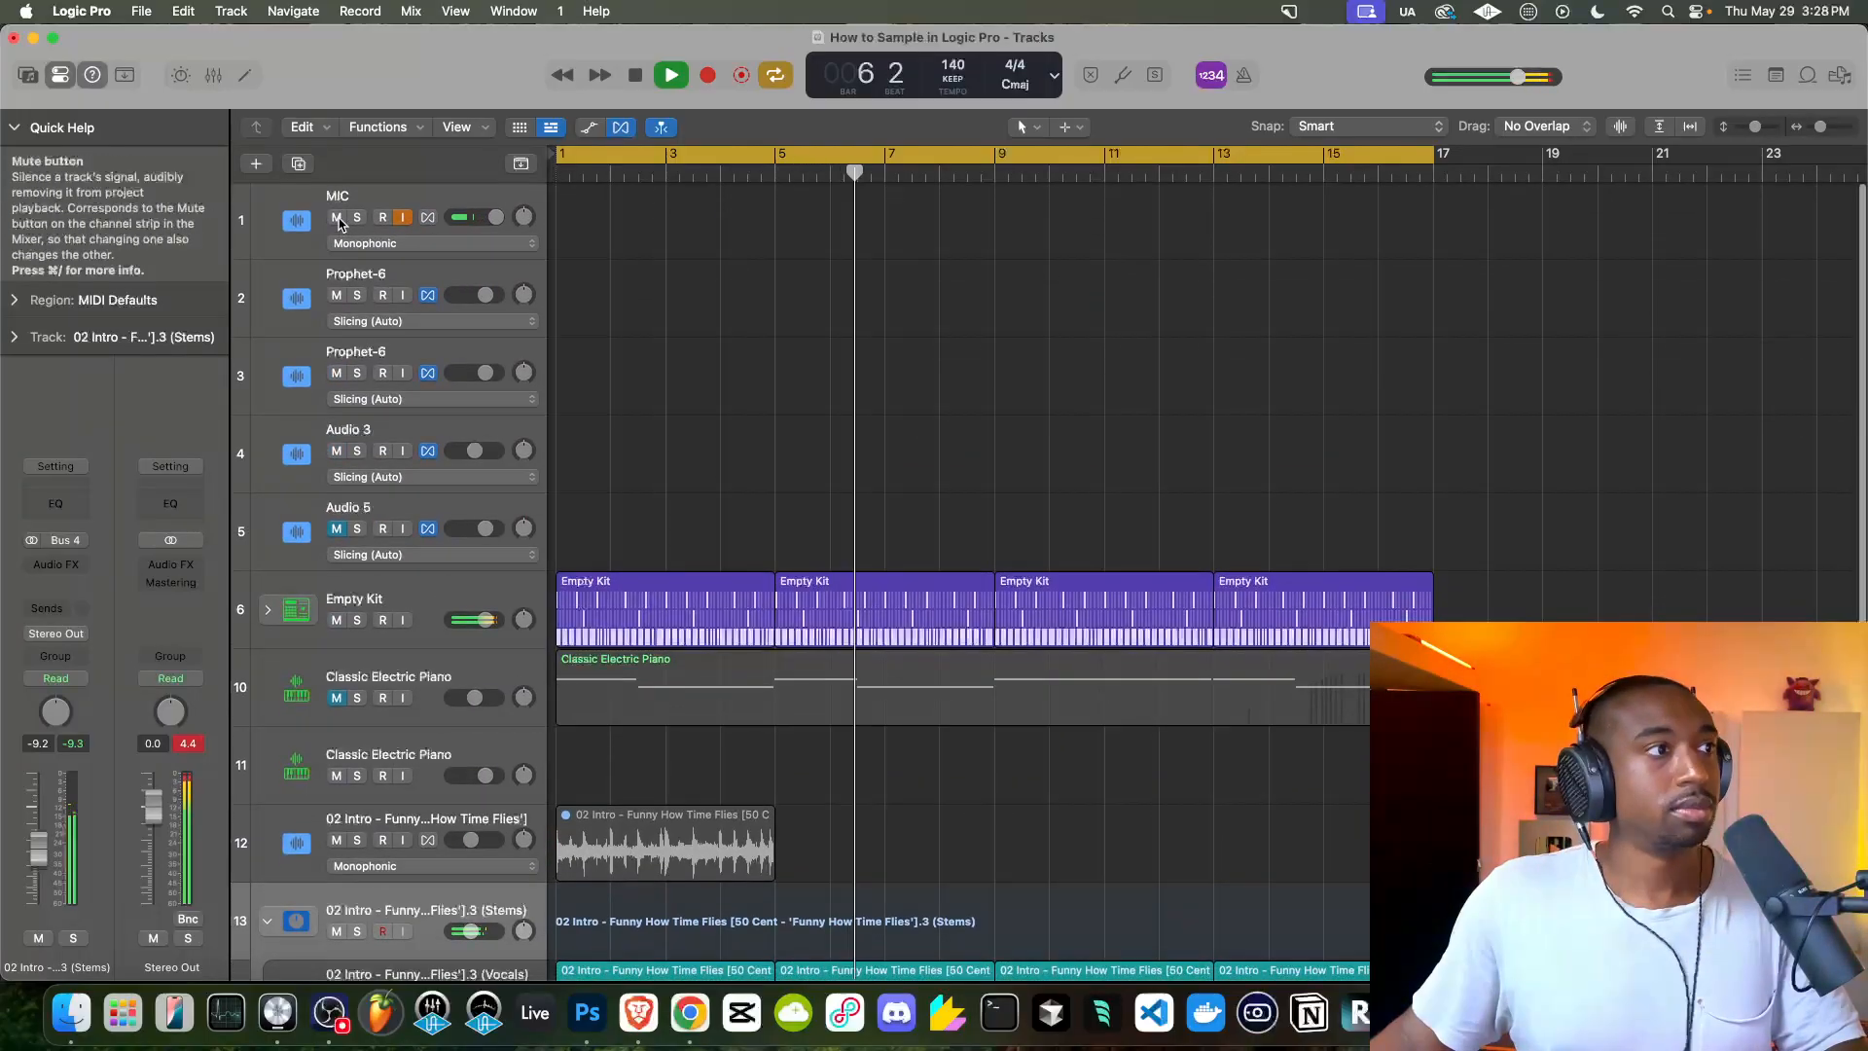
scroll(942, 453, down, 4)
scroll(940, 450, down, 1)
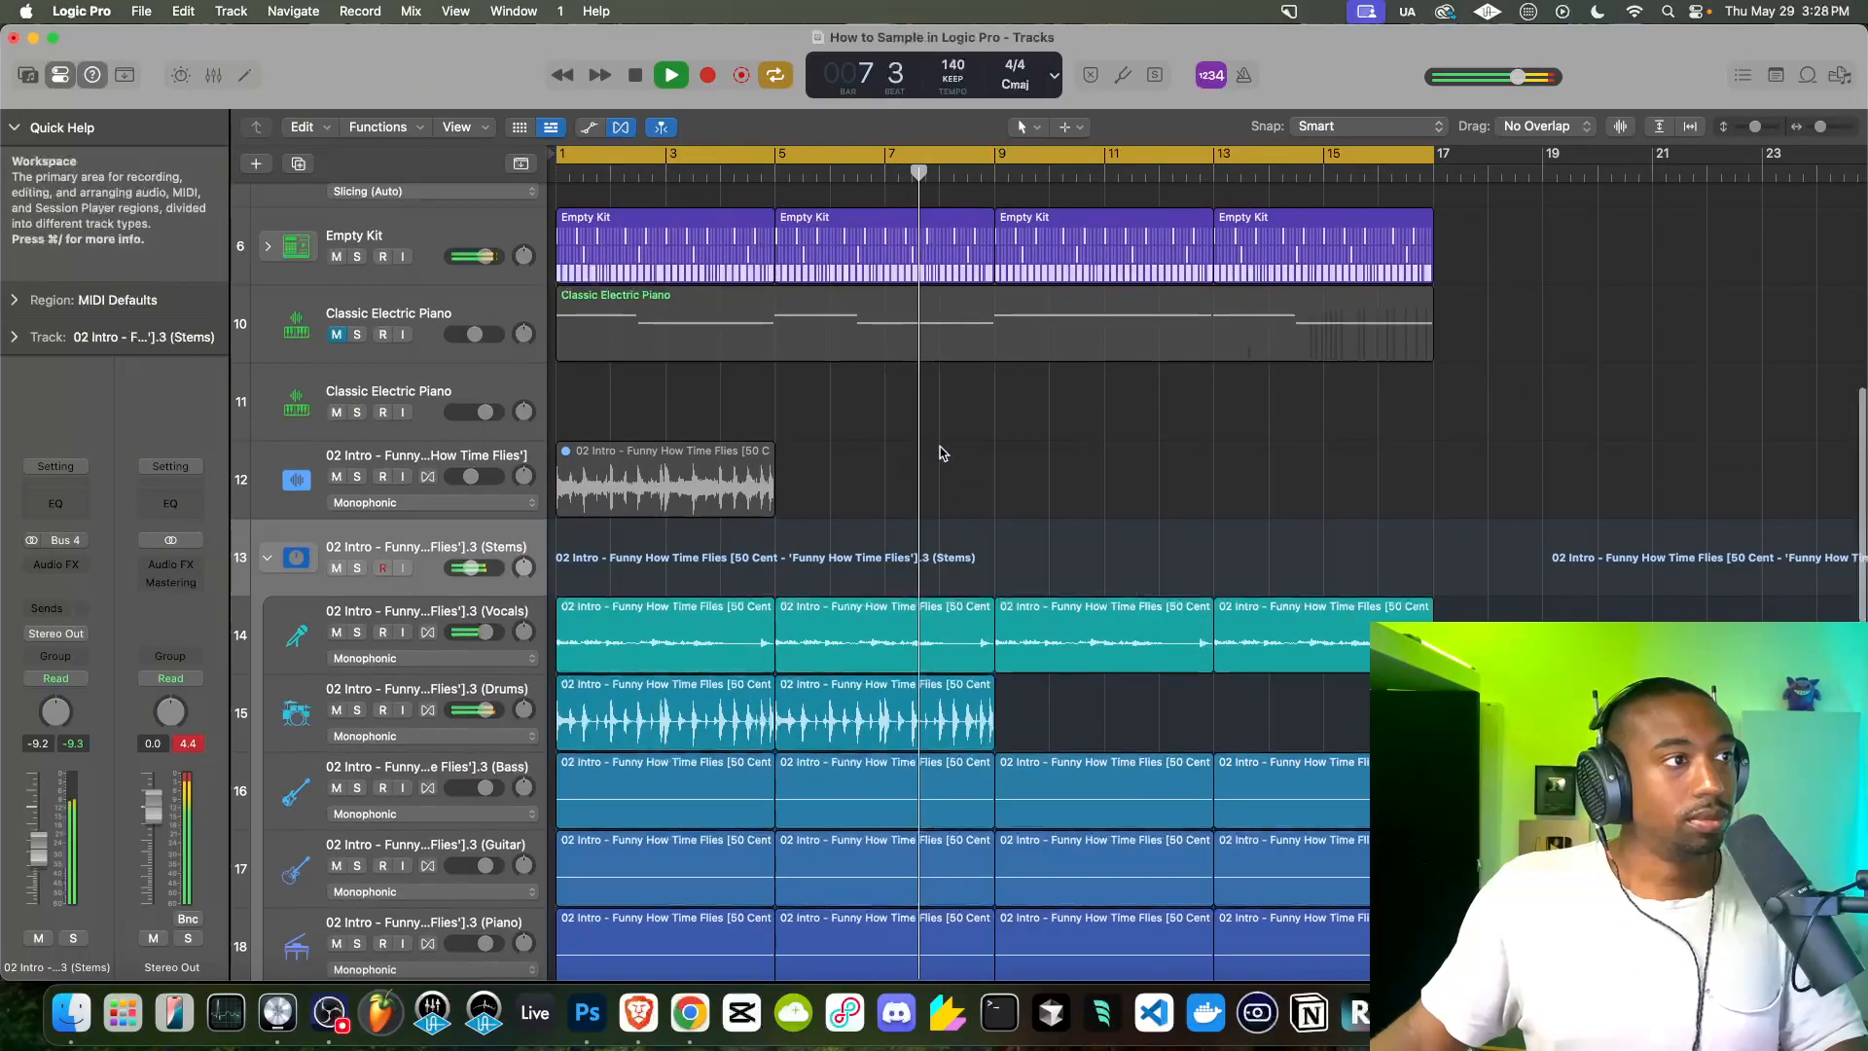
scroll(932, 507, down, 1)
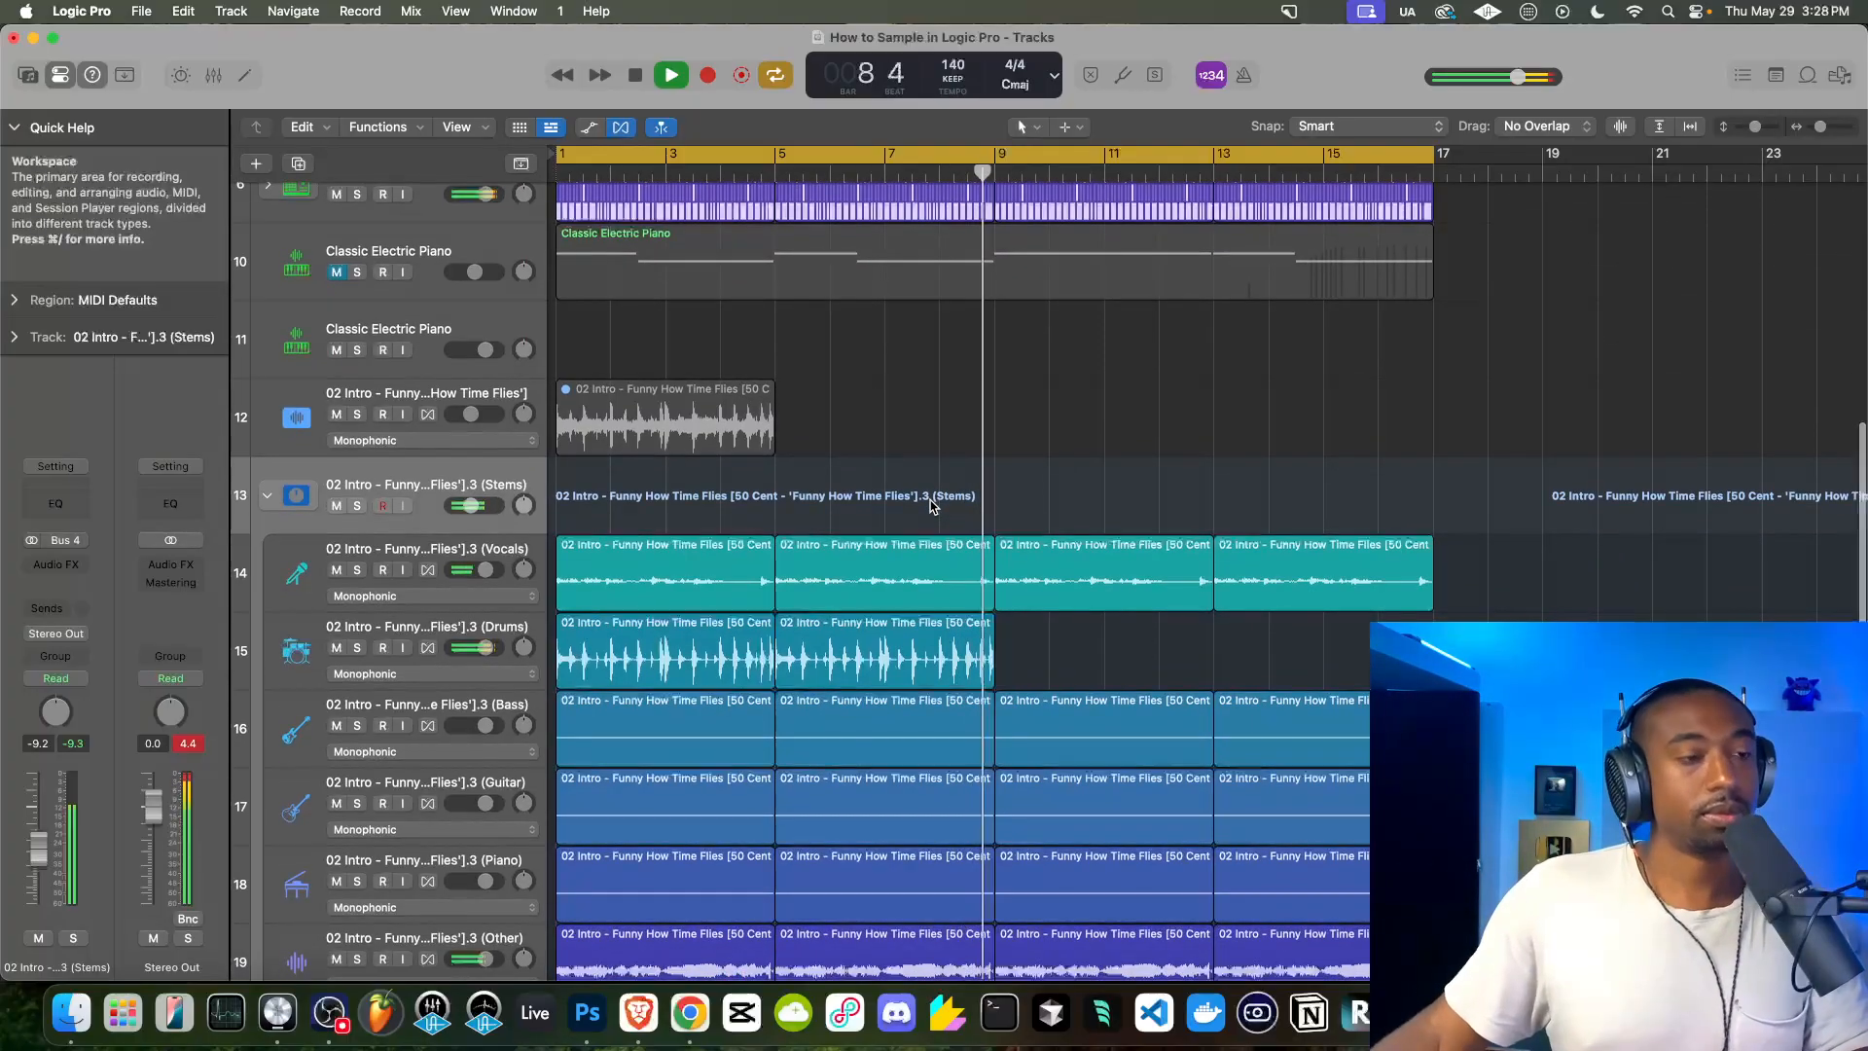
scroll(893, 482, up, 1)
scroll(876, 476, up, 5)
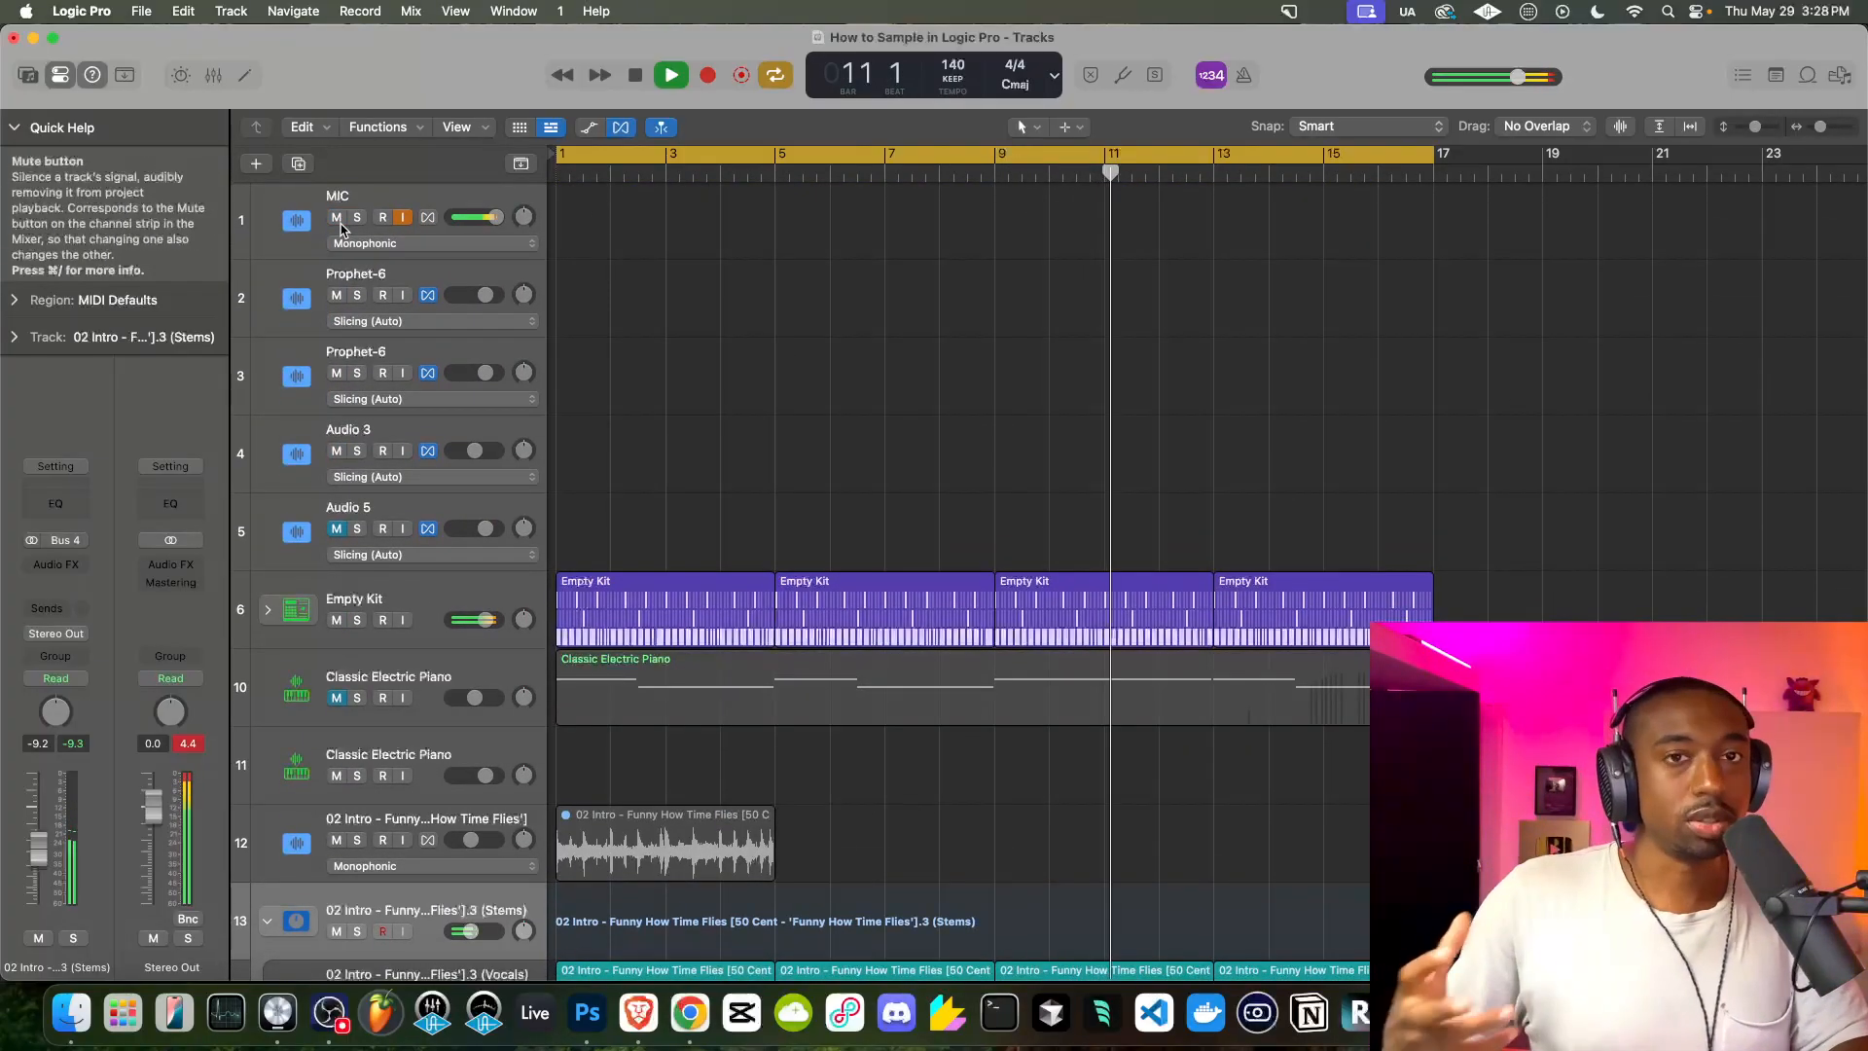
scroll(902, 472, down, 1)
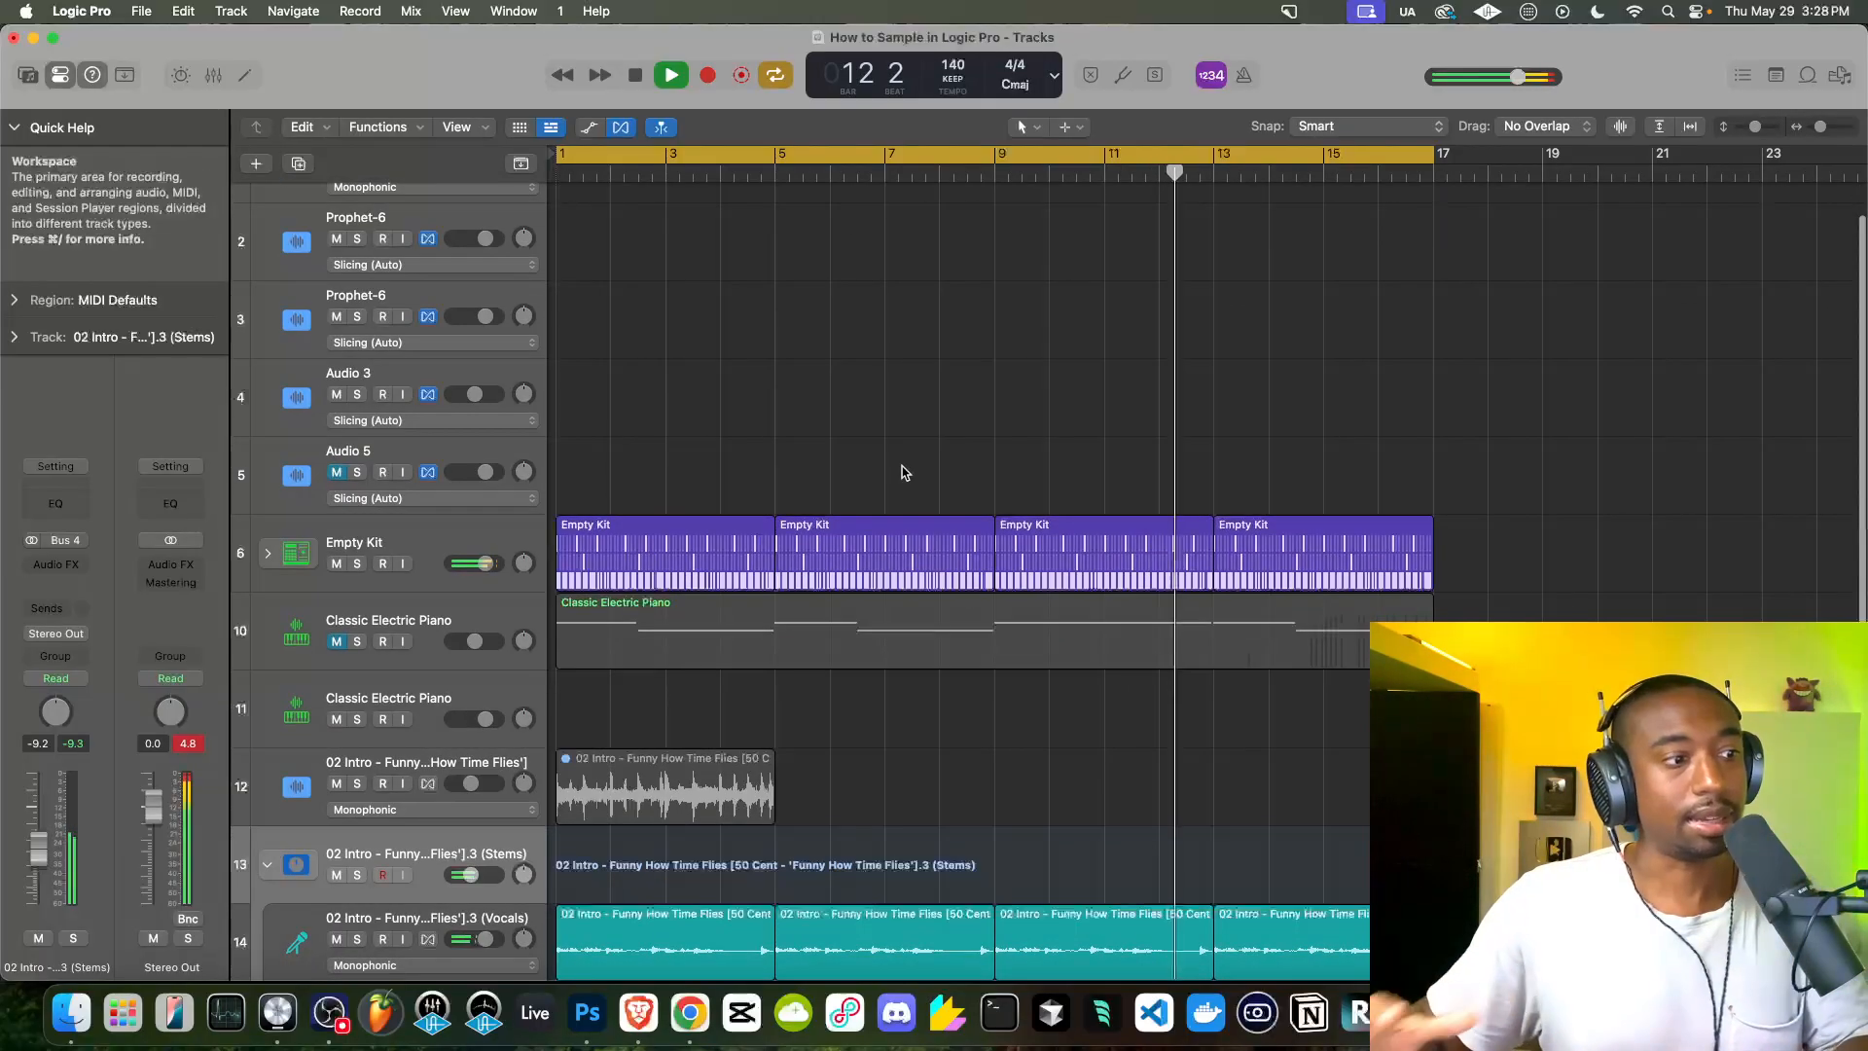
scroll(902, 472, down, 6)
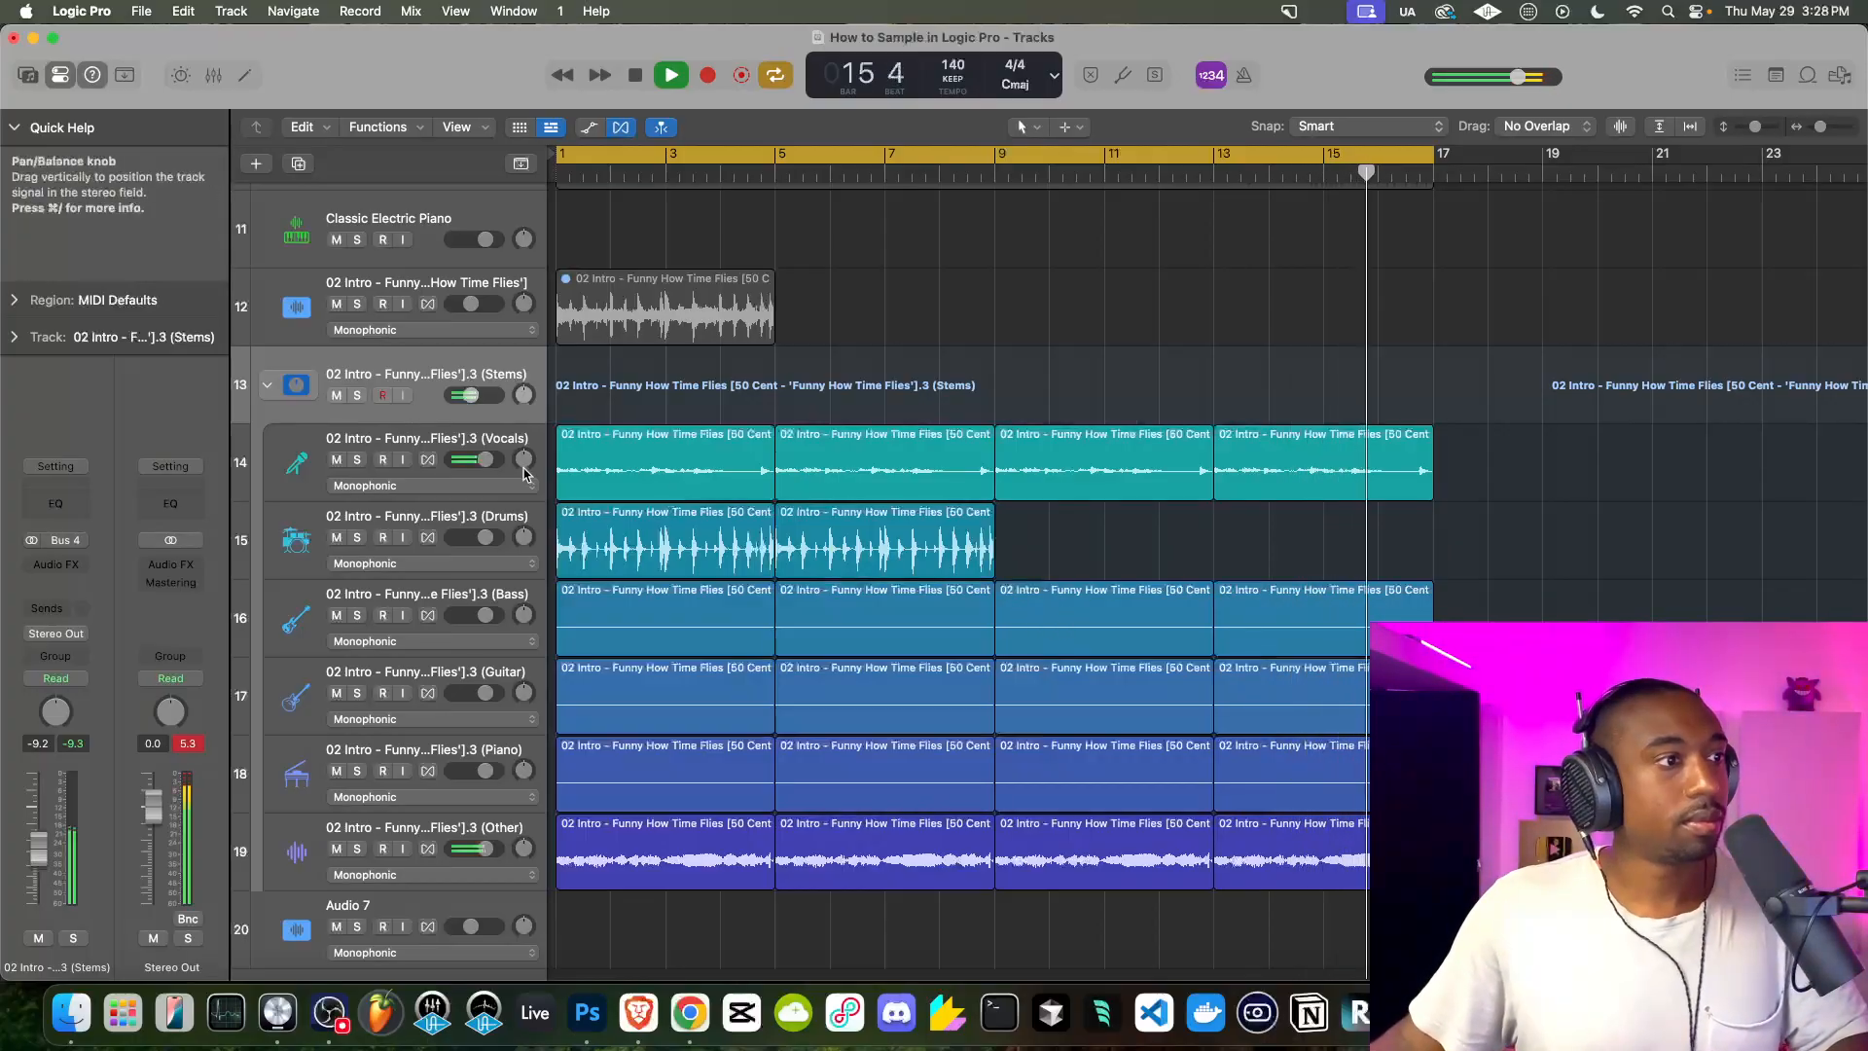
scroll(637, 474, up, 5)
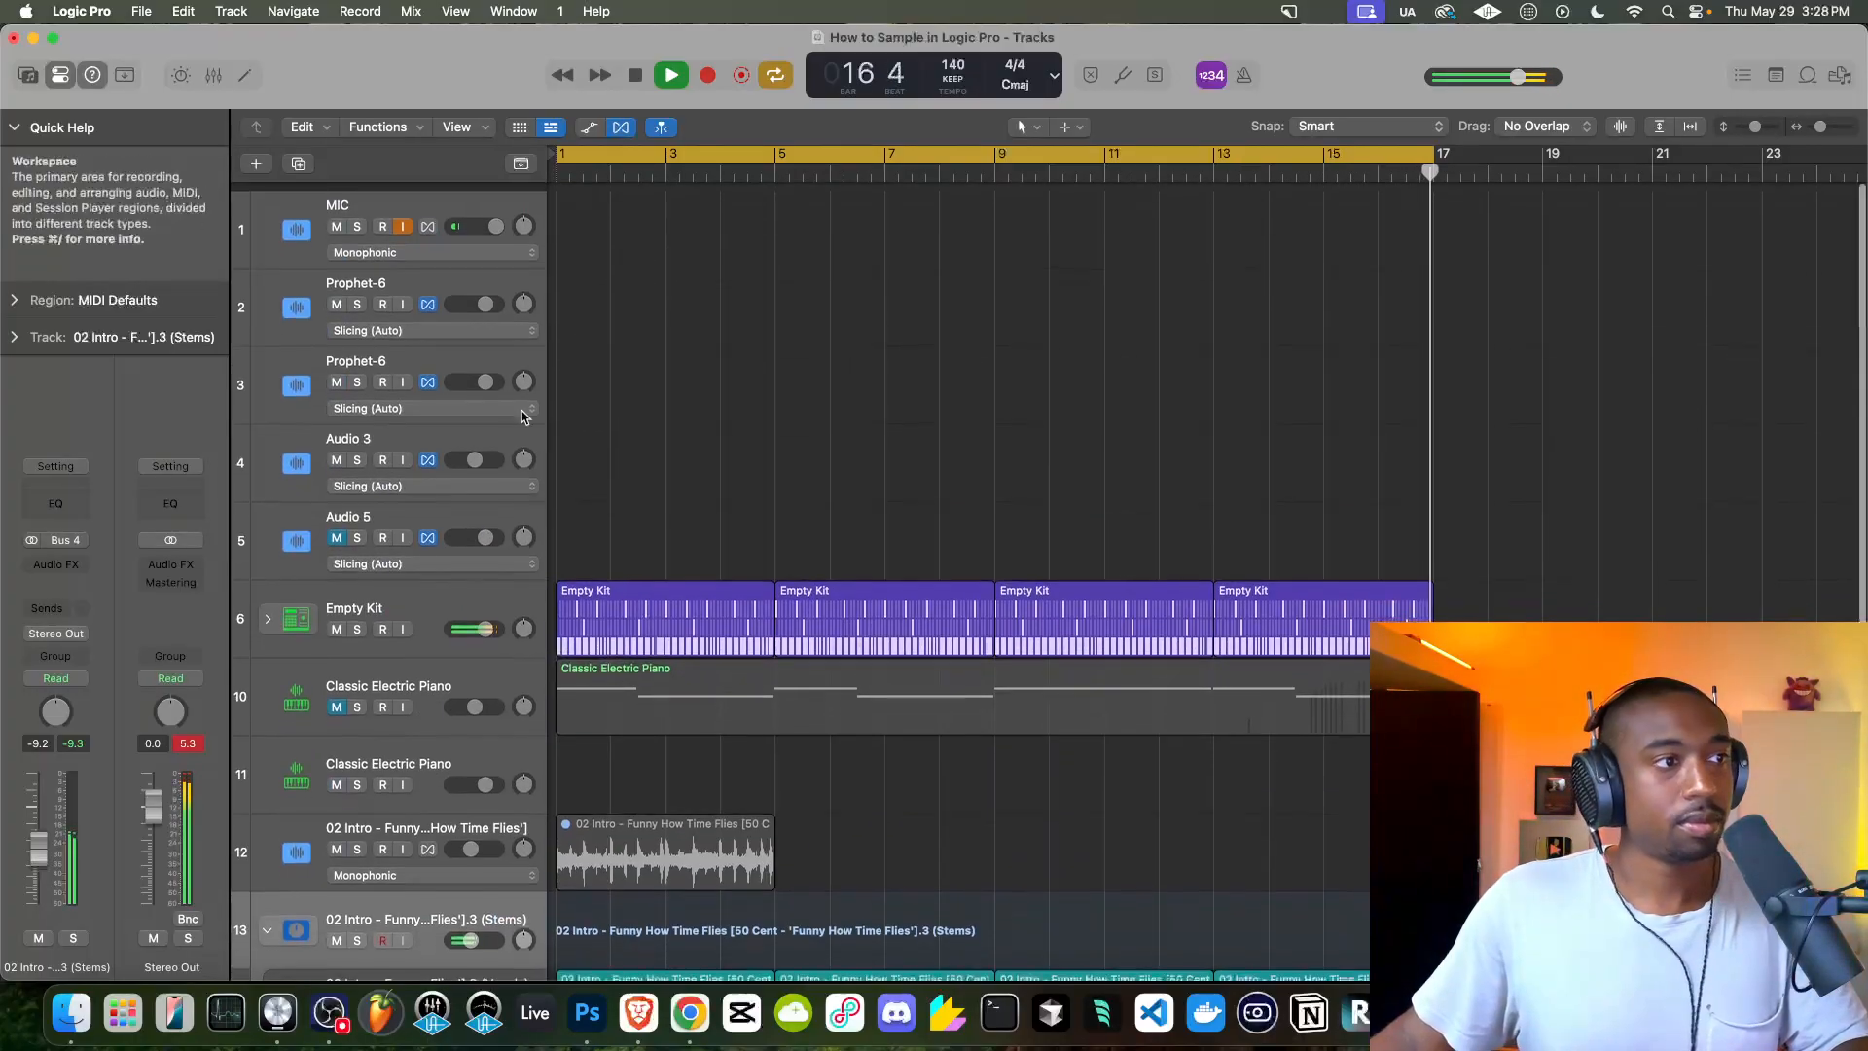
scroll(731, 604, down, 2)
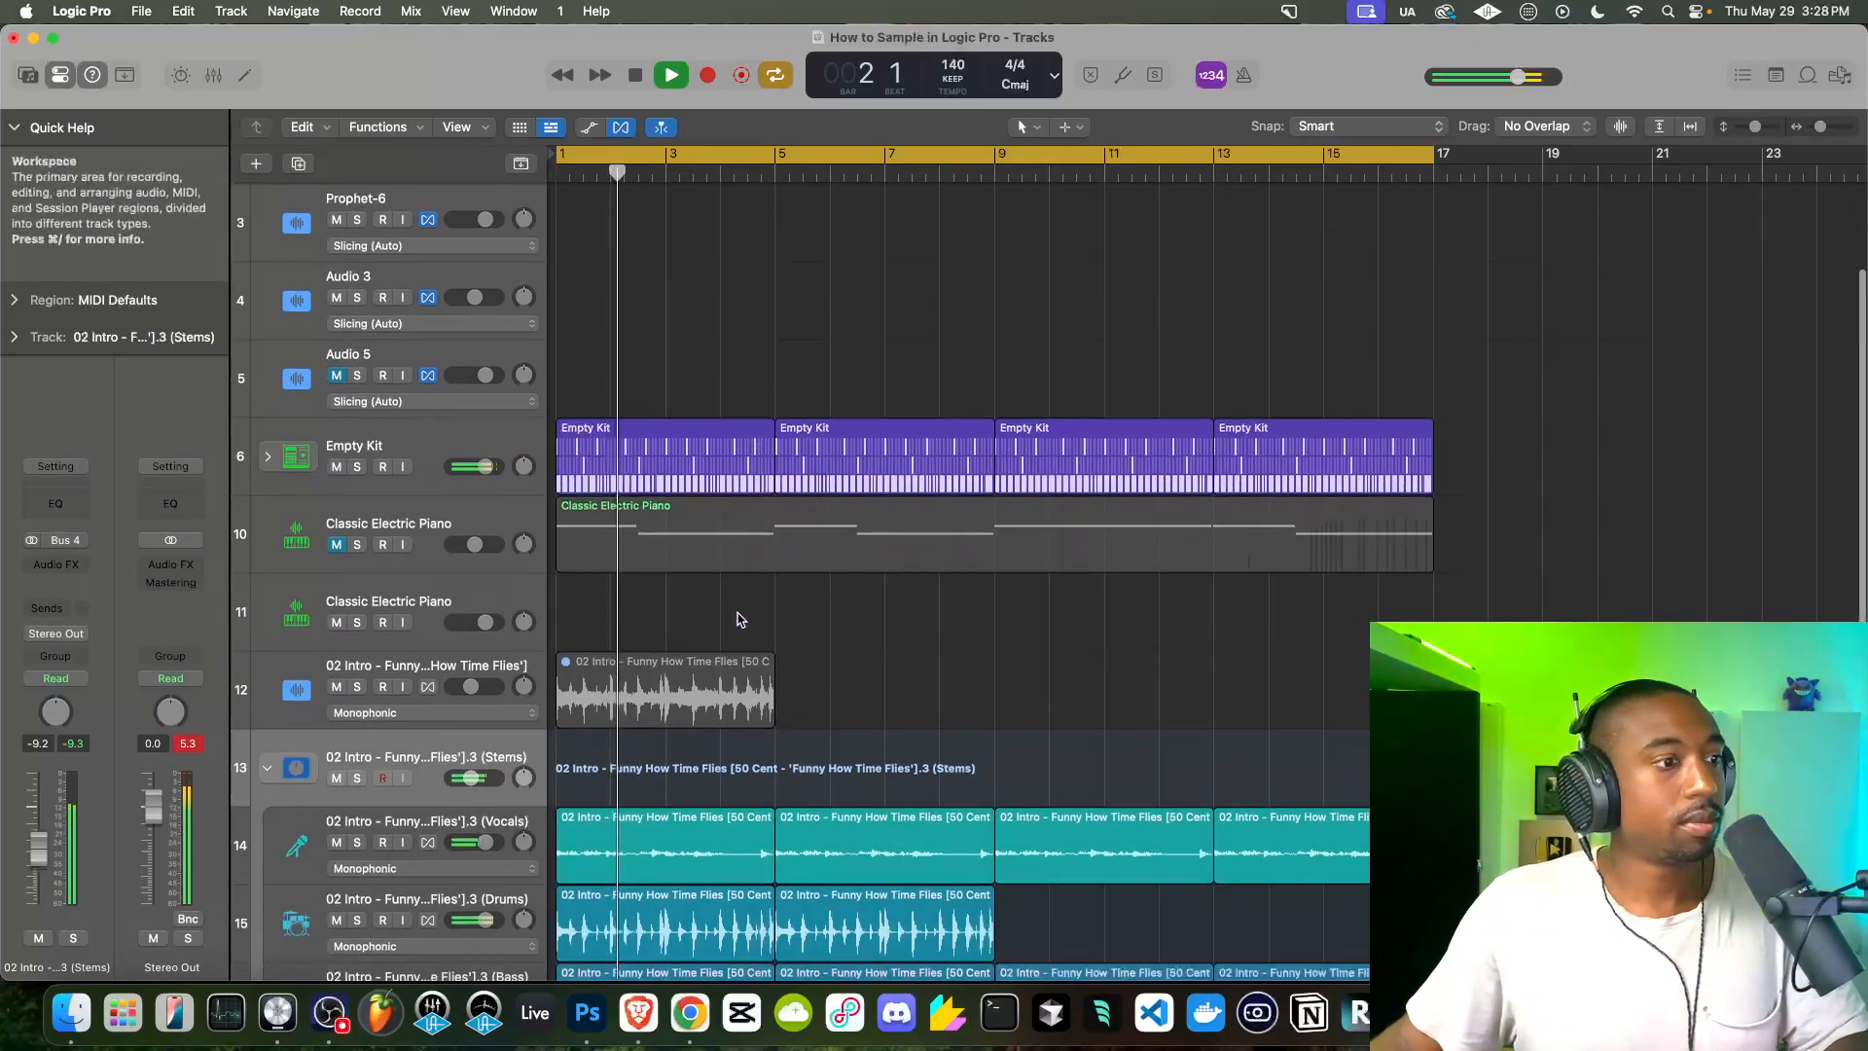
click(358, 688)
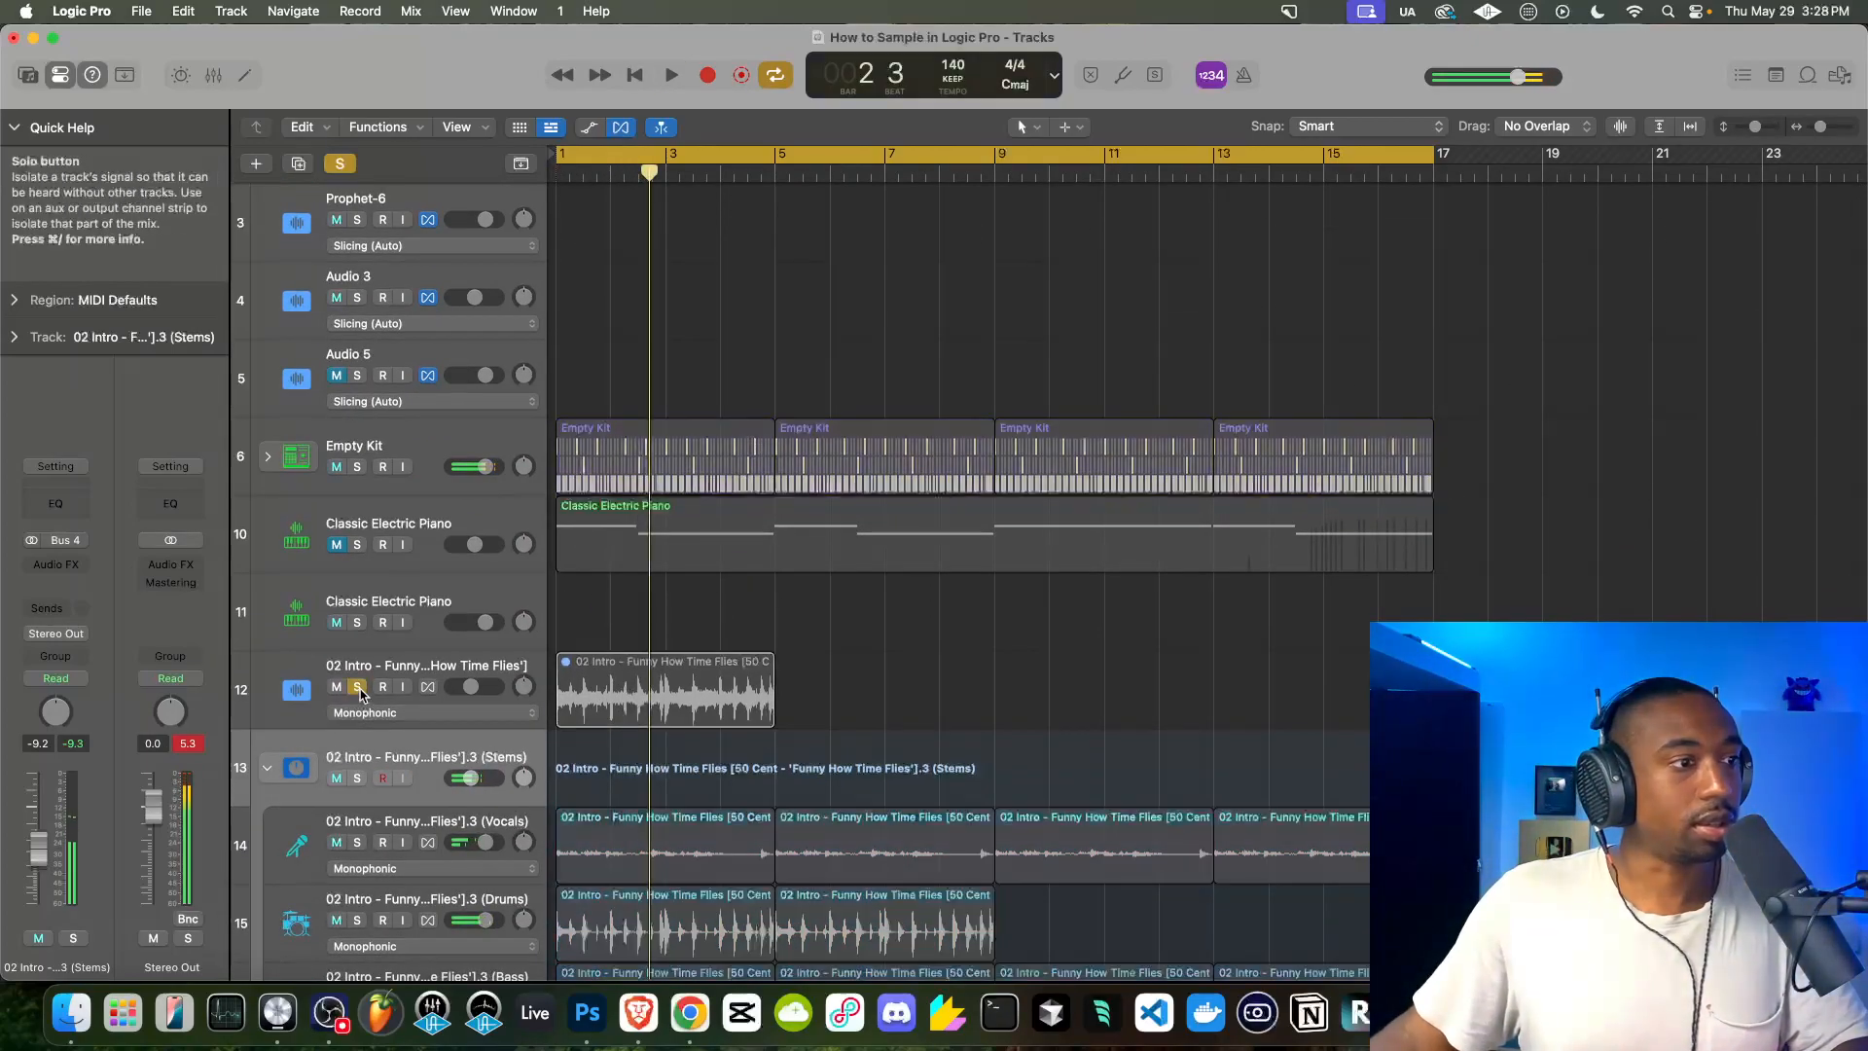
scroll(407, 357, up, 2)
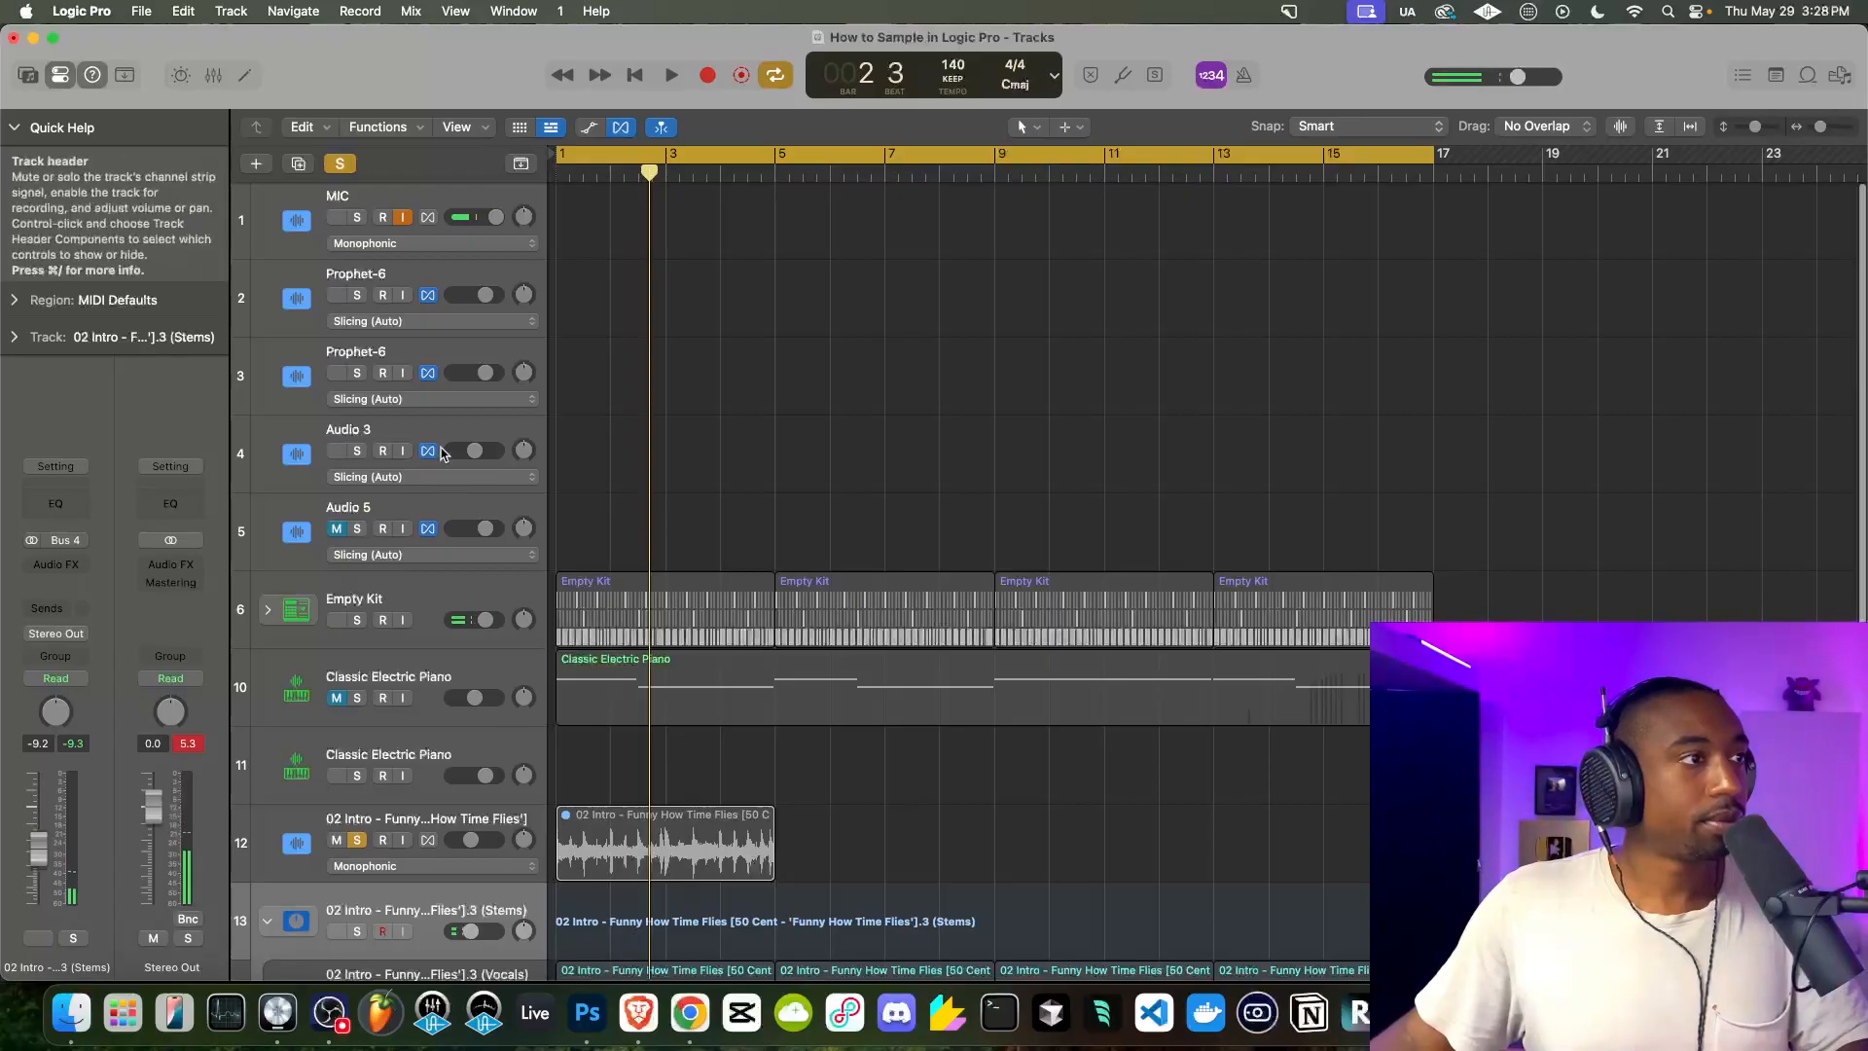
click(358, 838)
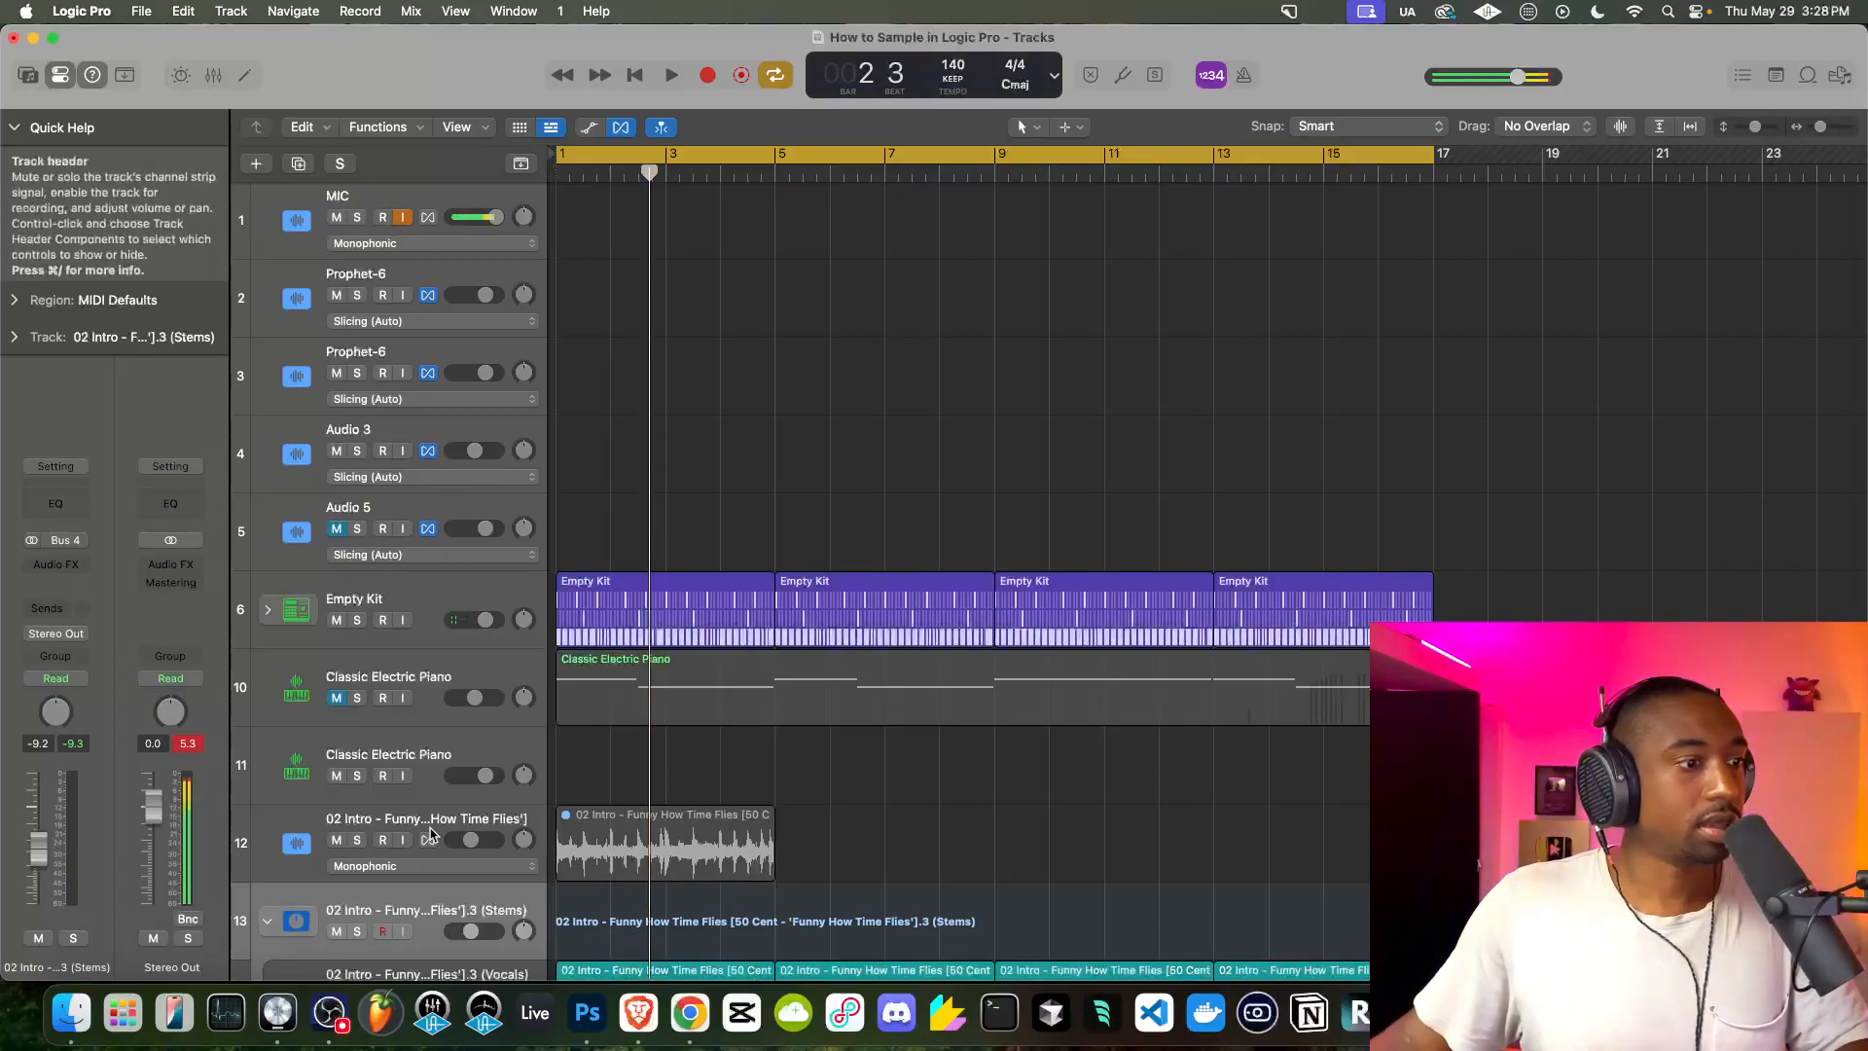
Unmute the original sample region on track 12 and play it with the track and MIC soloed
right_click(581, 858)
click(650, 598)
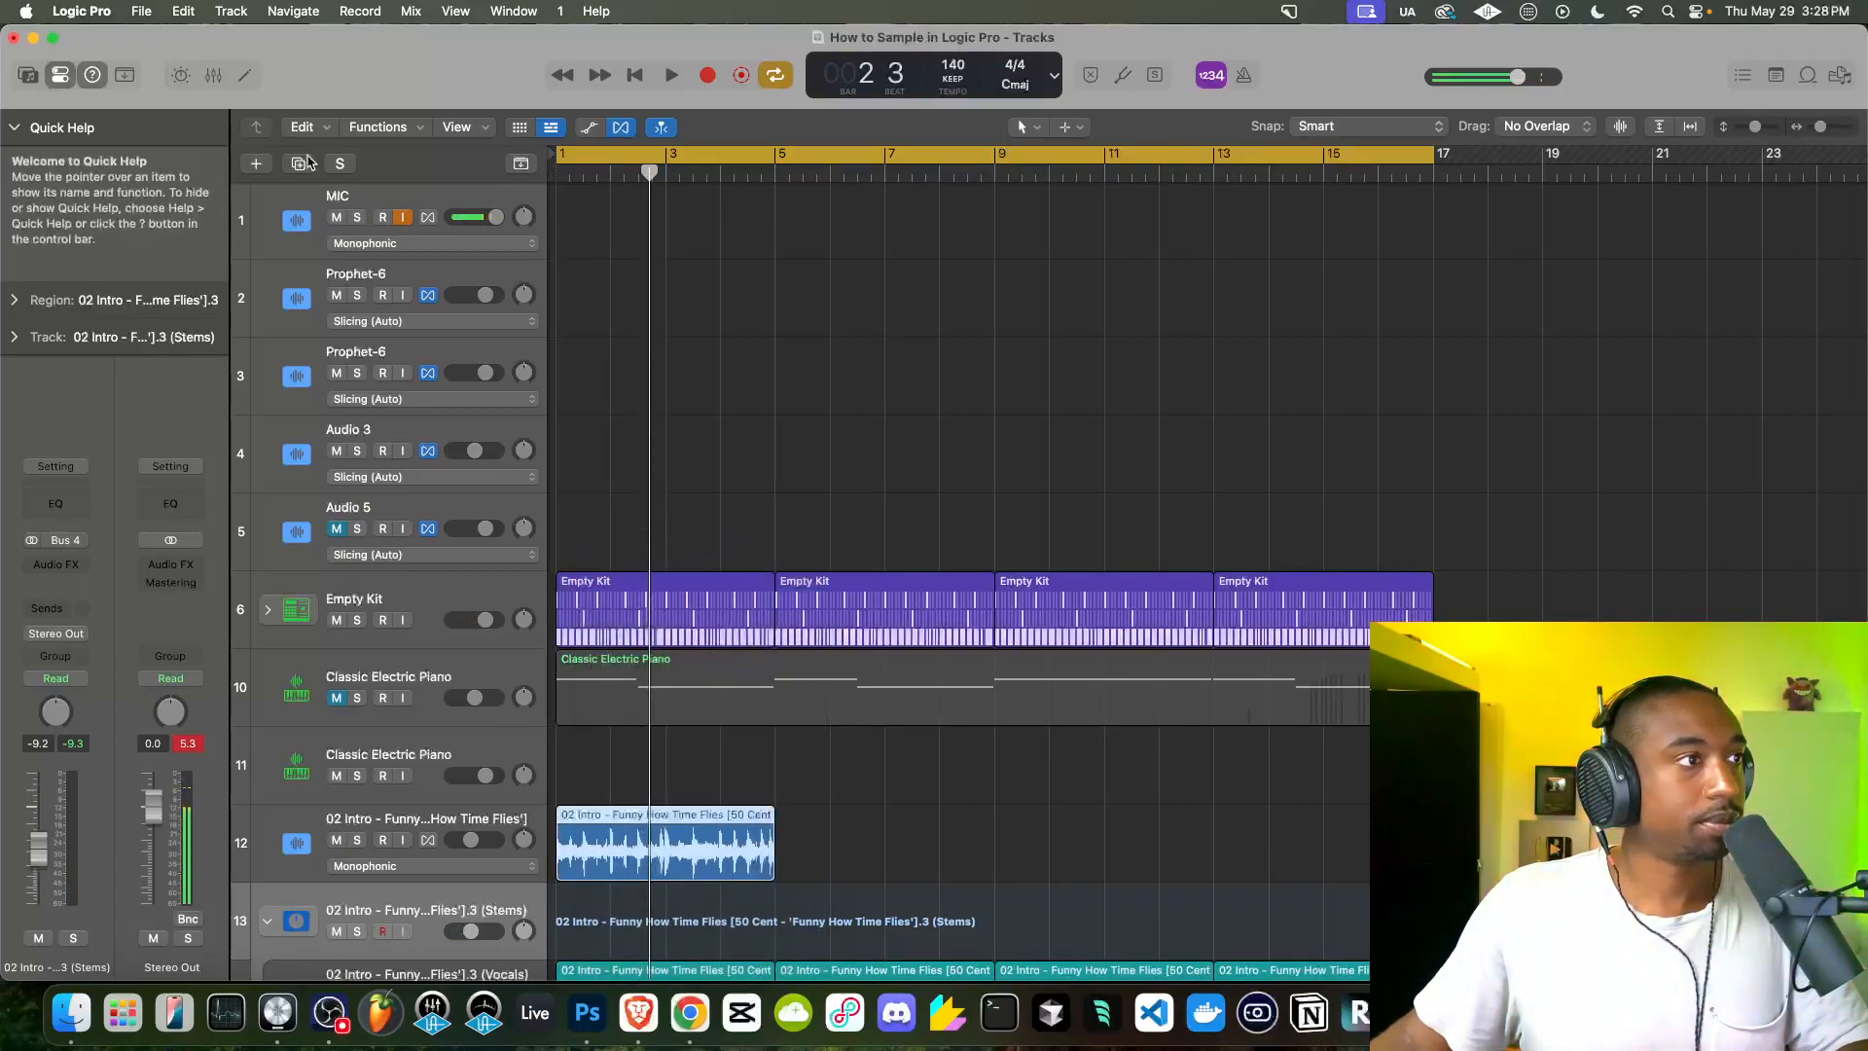
click(357, 217)
click(358, 841)
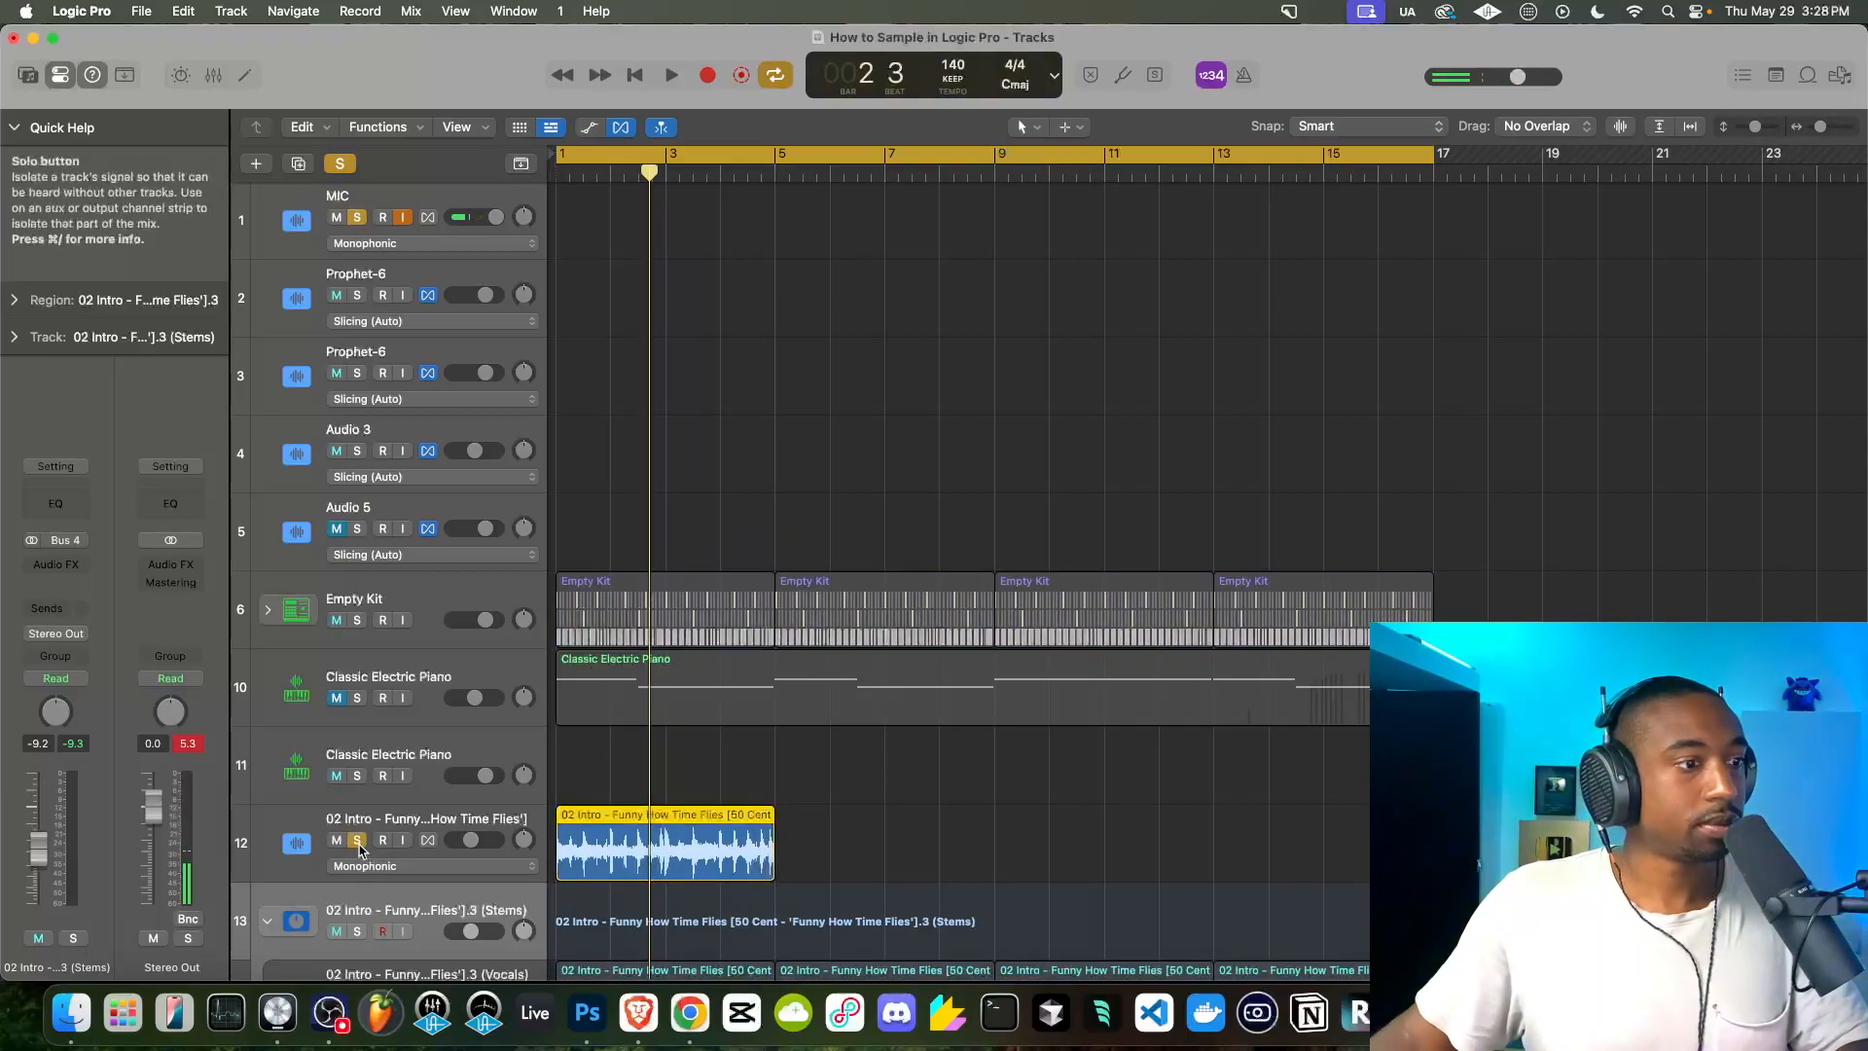
key(Return)
key(space)
scroll(638, 756, down, 2)
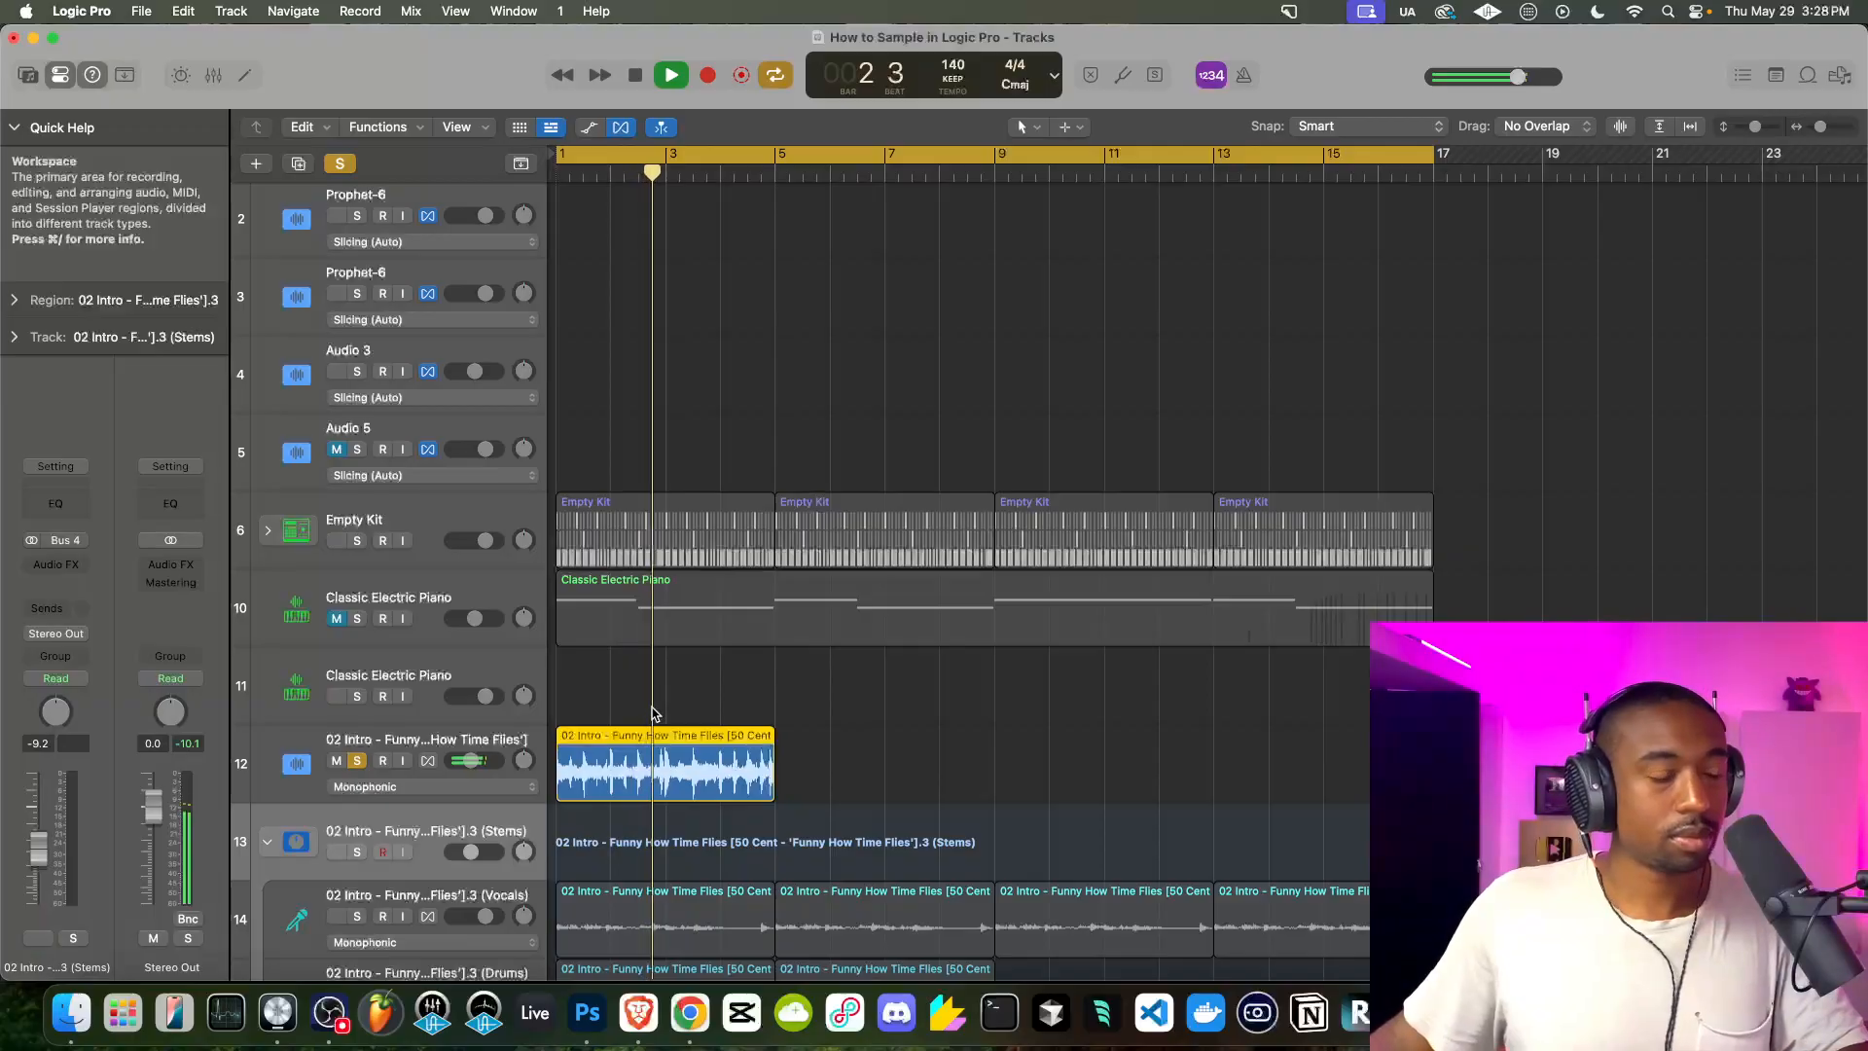
scroll(623, 740, down, 5)
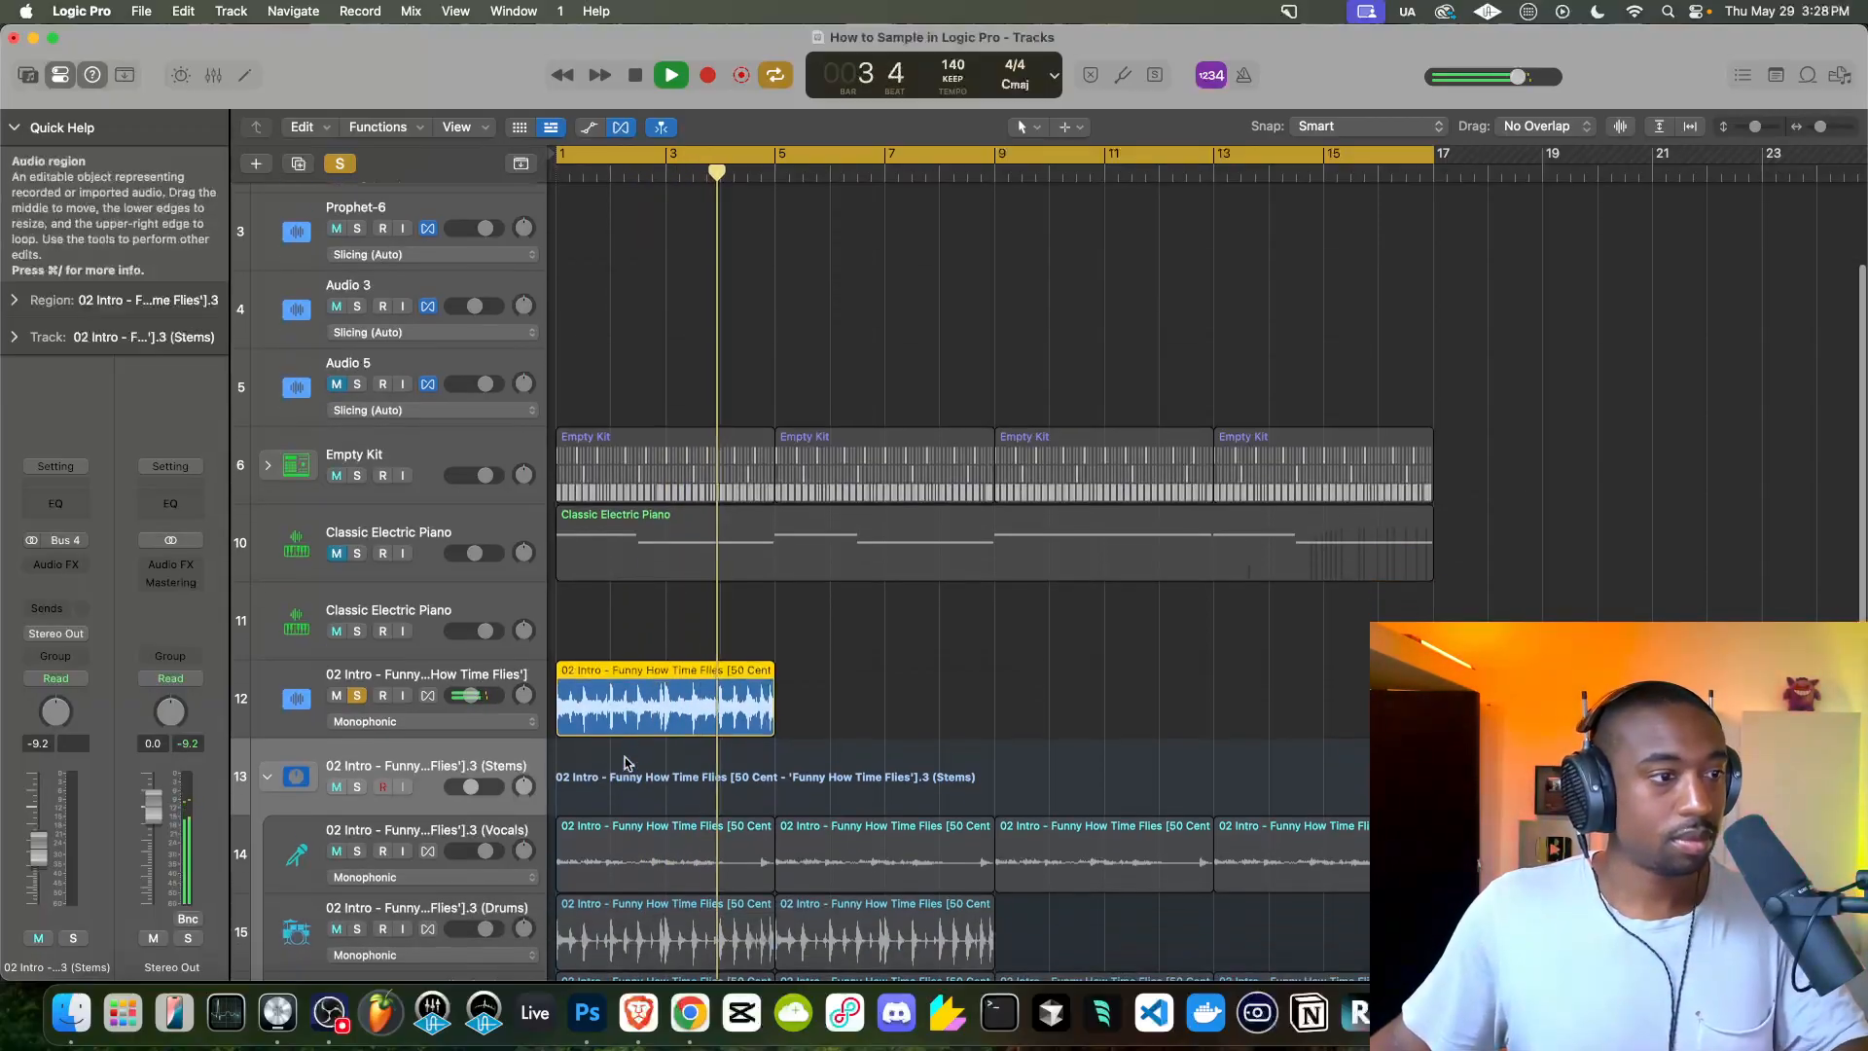
key(space)
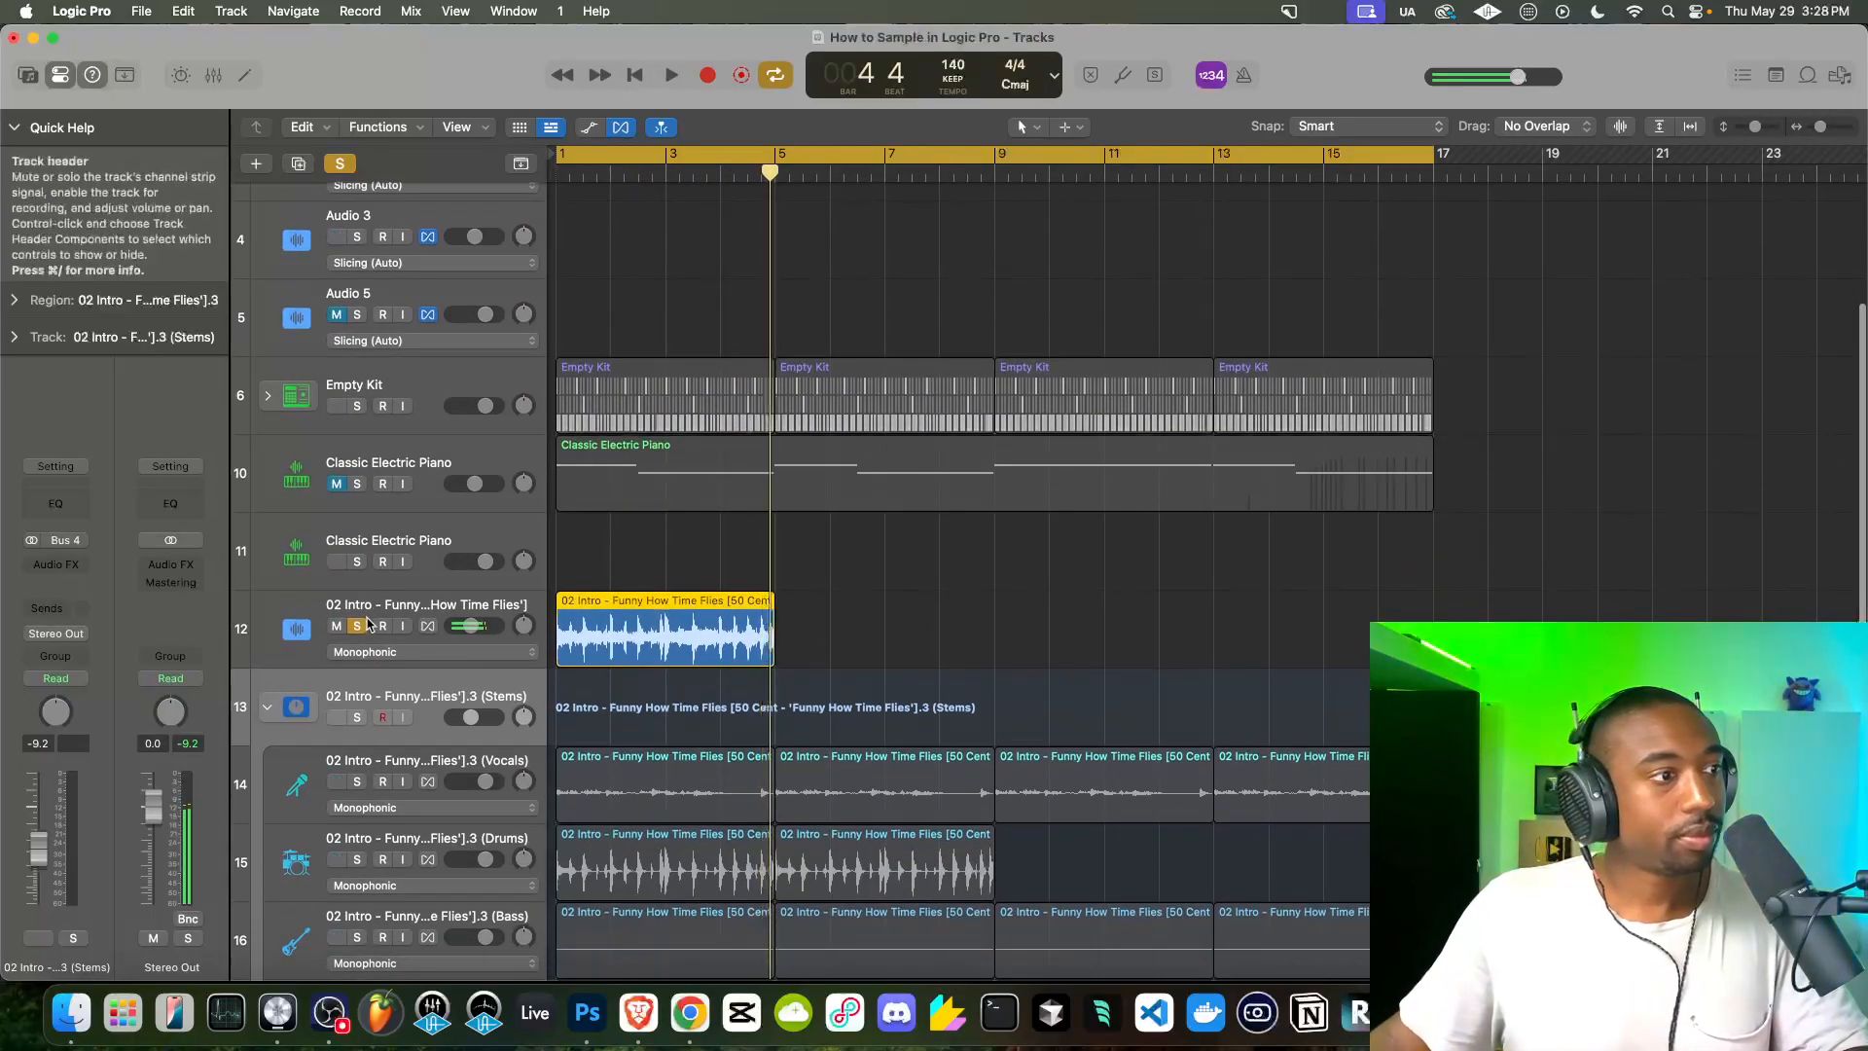
Switch the solo from the original sample track to the Stems stack on track 13 and play it for comparison
click(357, 627)
click(358, 718)
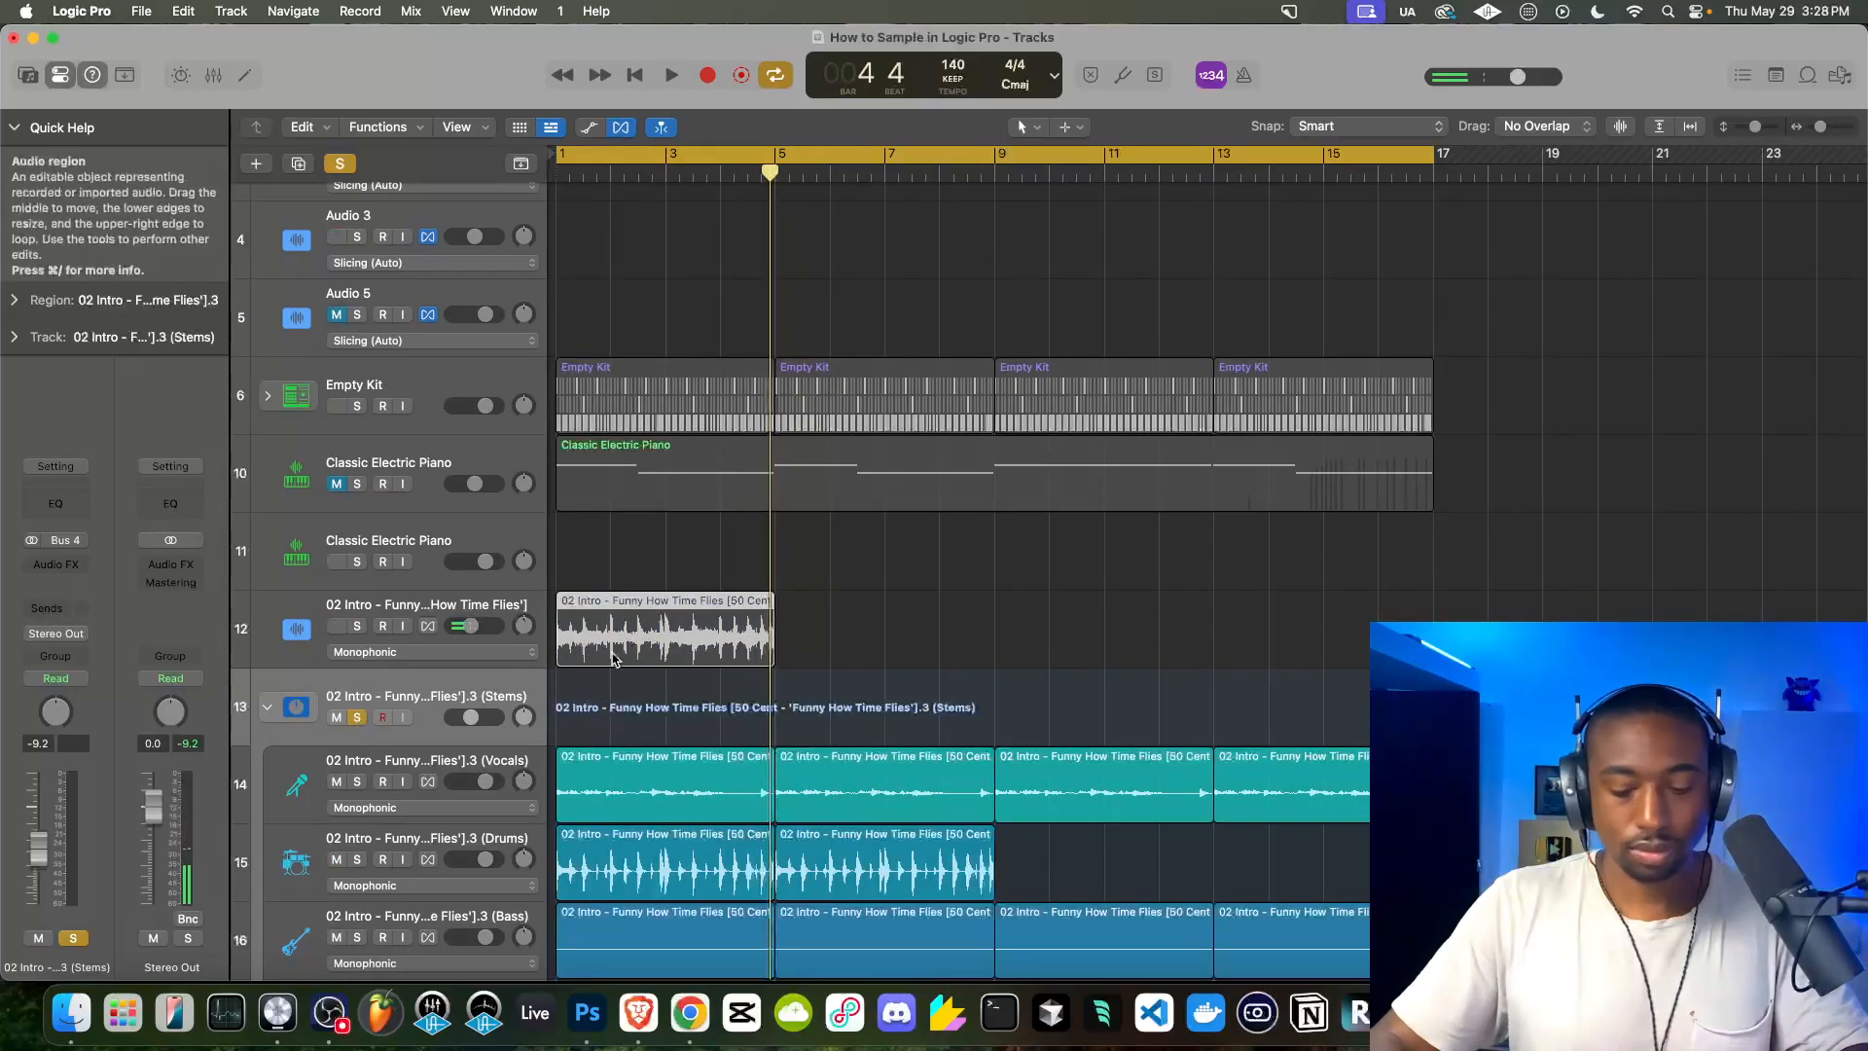
key(space)
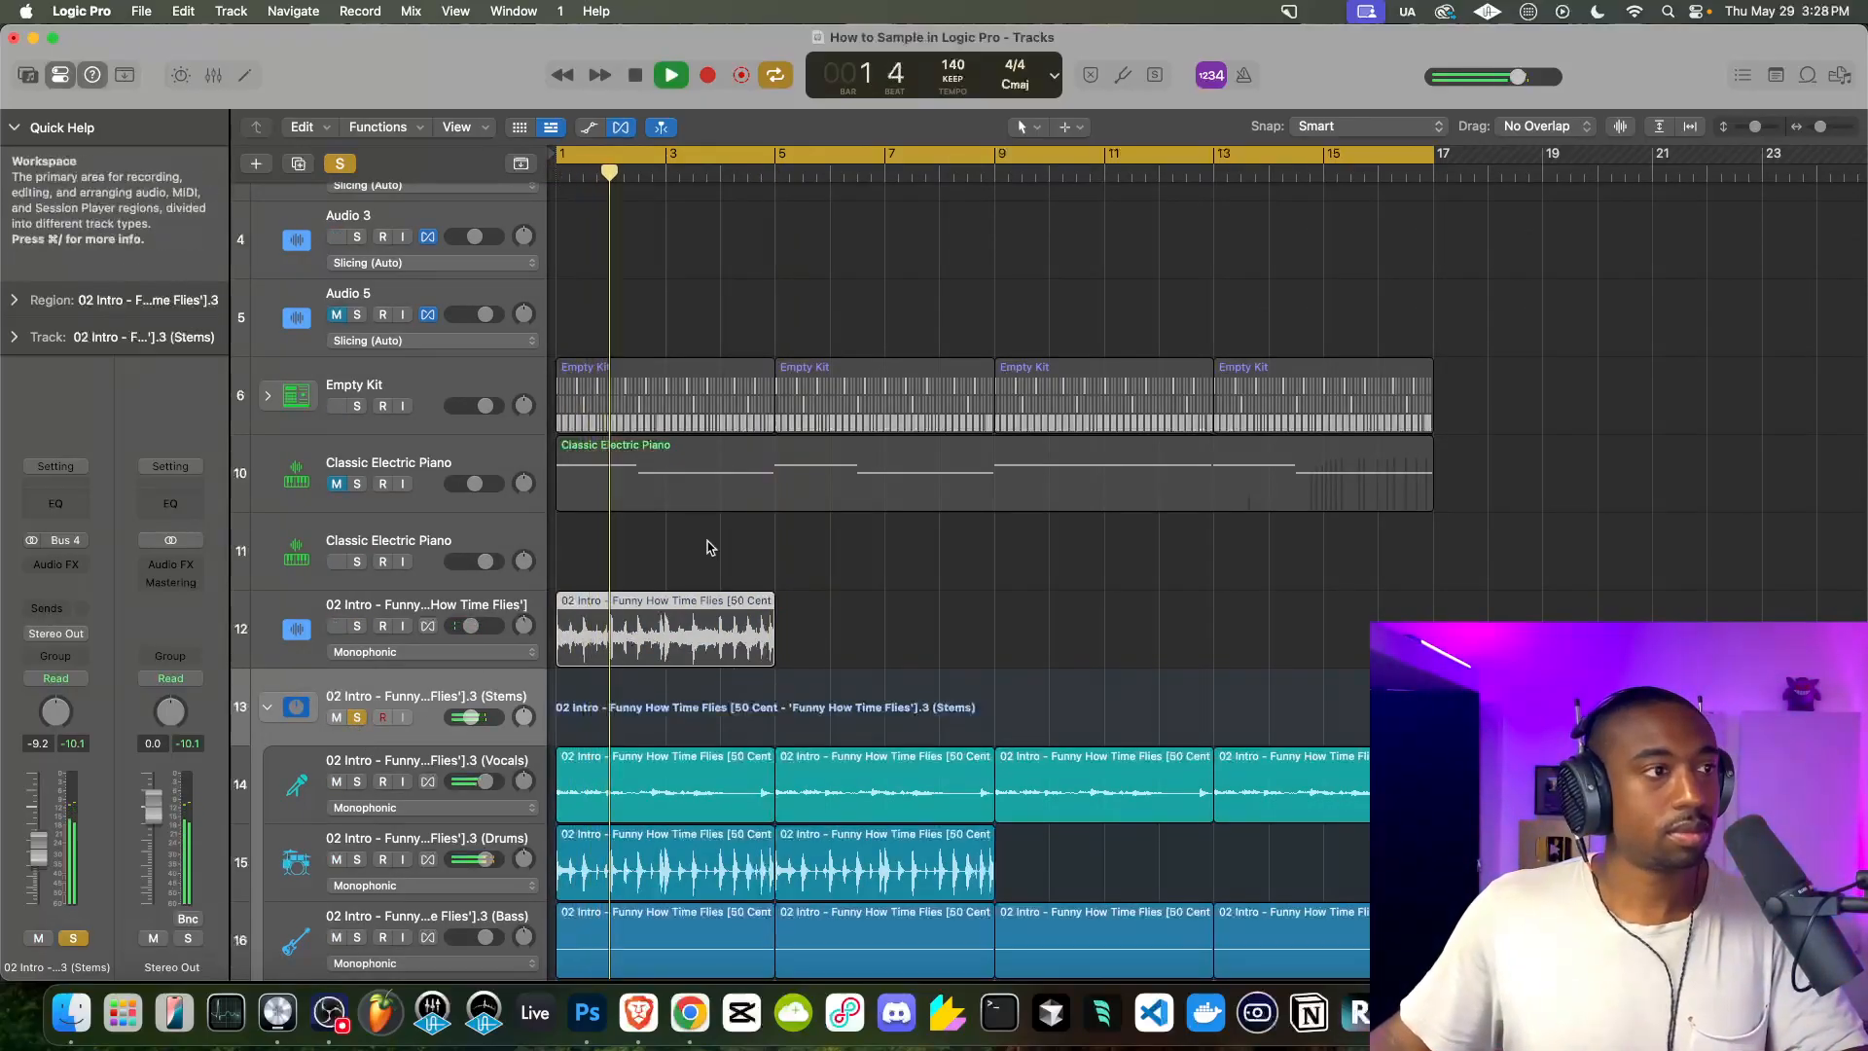
scroll(710, 542, up, 5)
scroll(707, 547, up, 3)
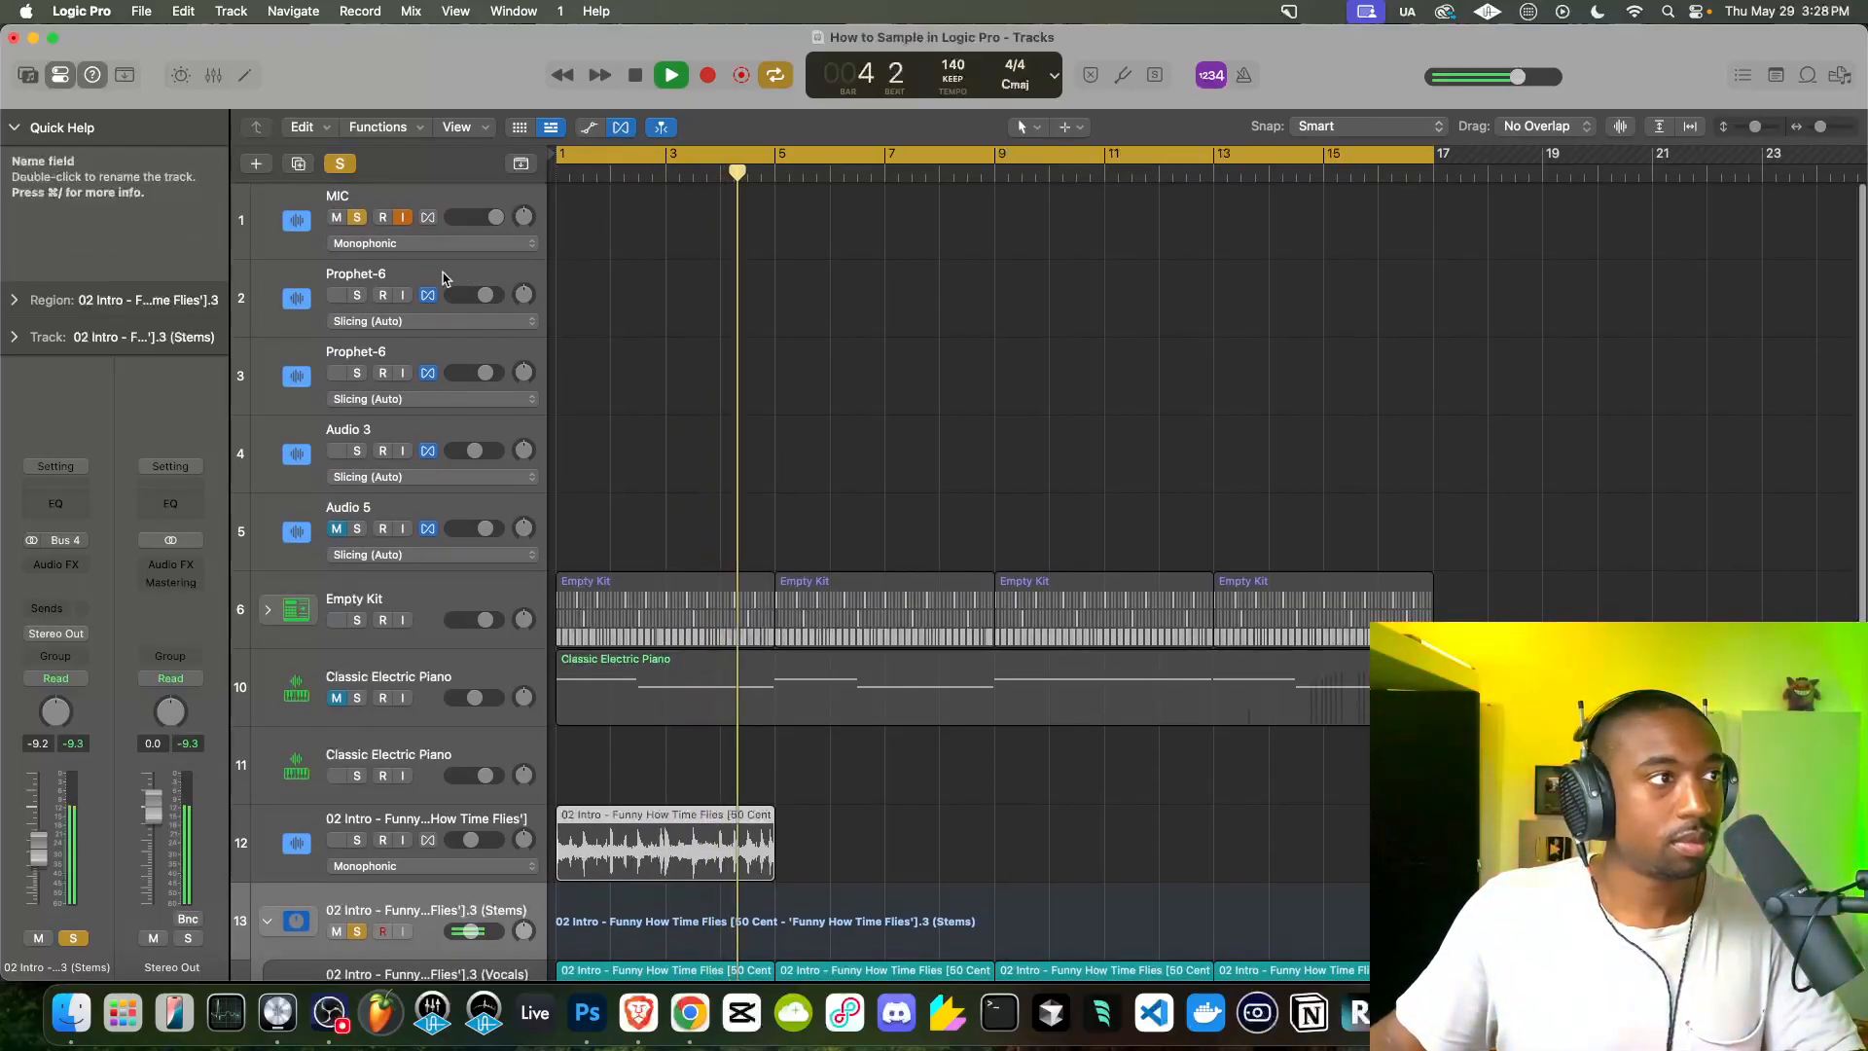
scroll(680, 475, down, 6)
key(space)
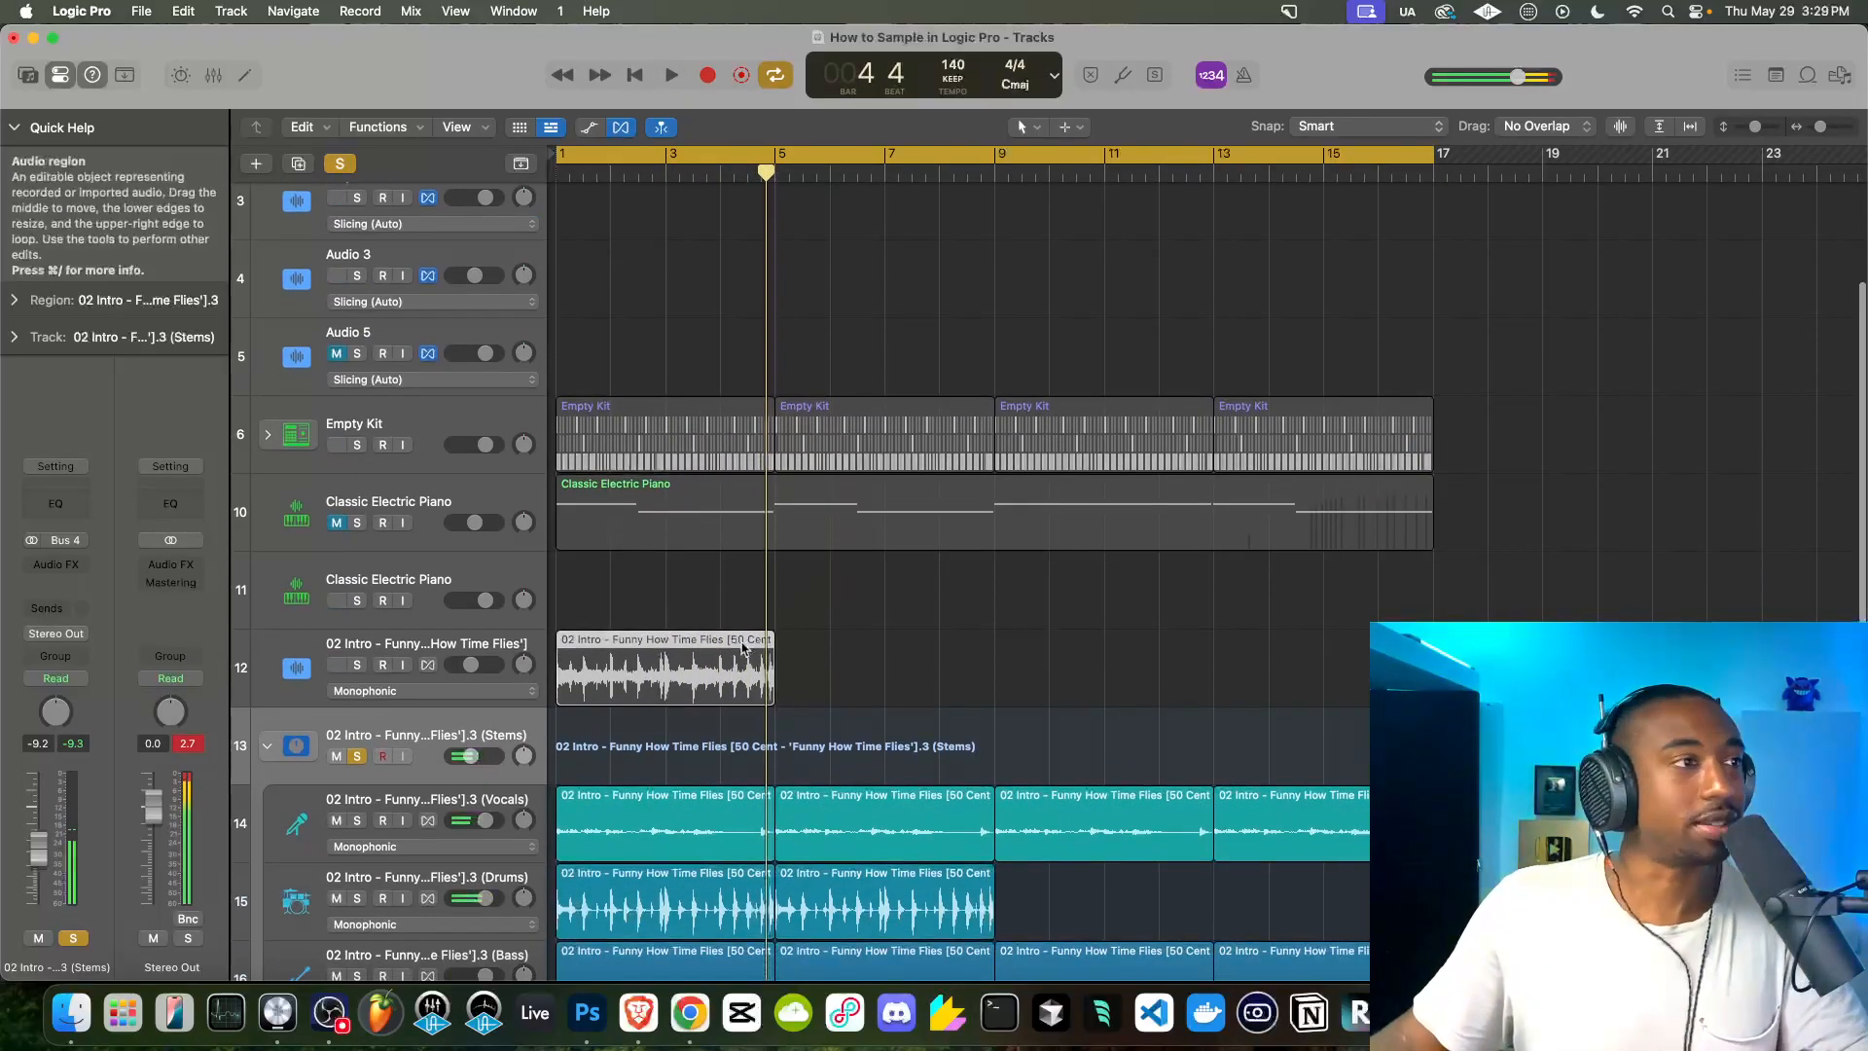
Clear the solos and mute the original sample region on track 12
scroll(743, 648, up, 2)
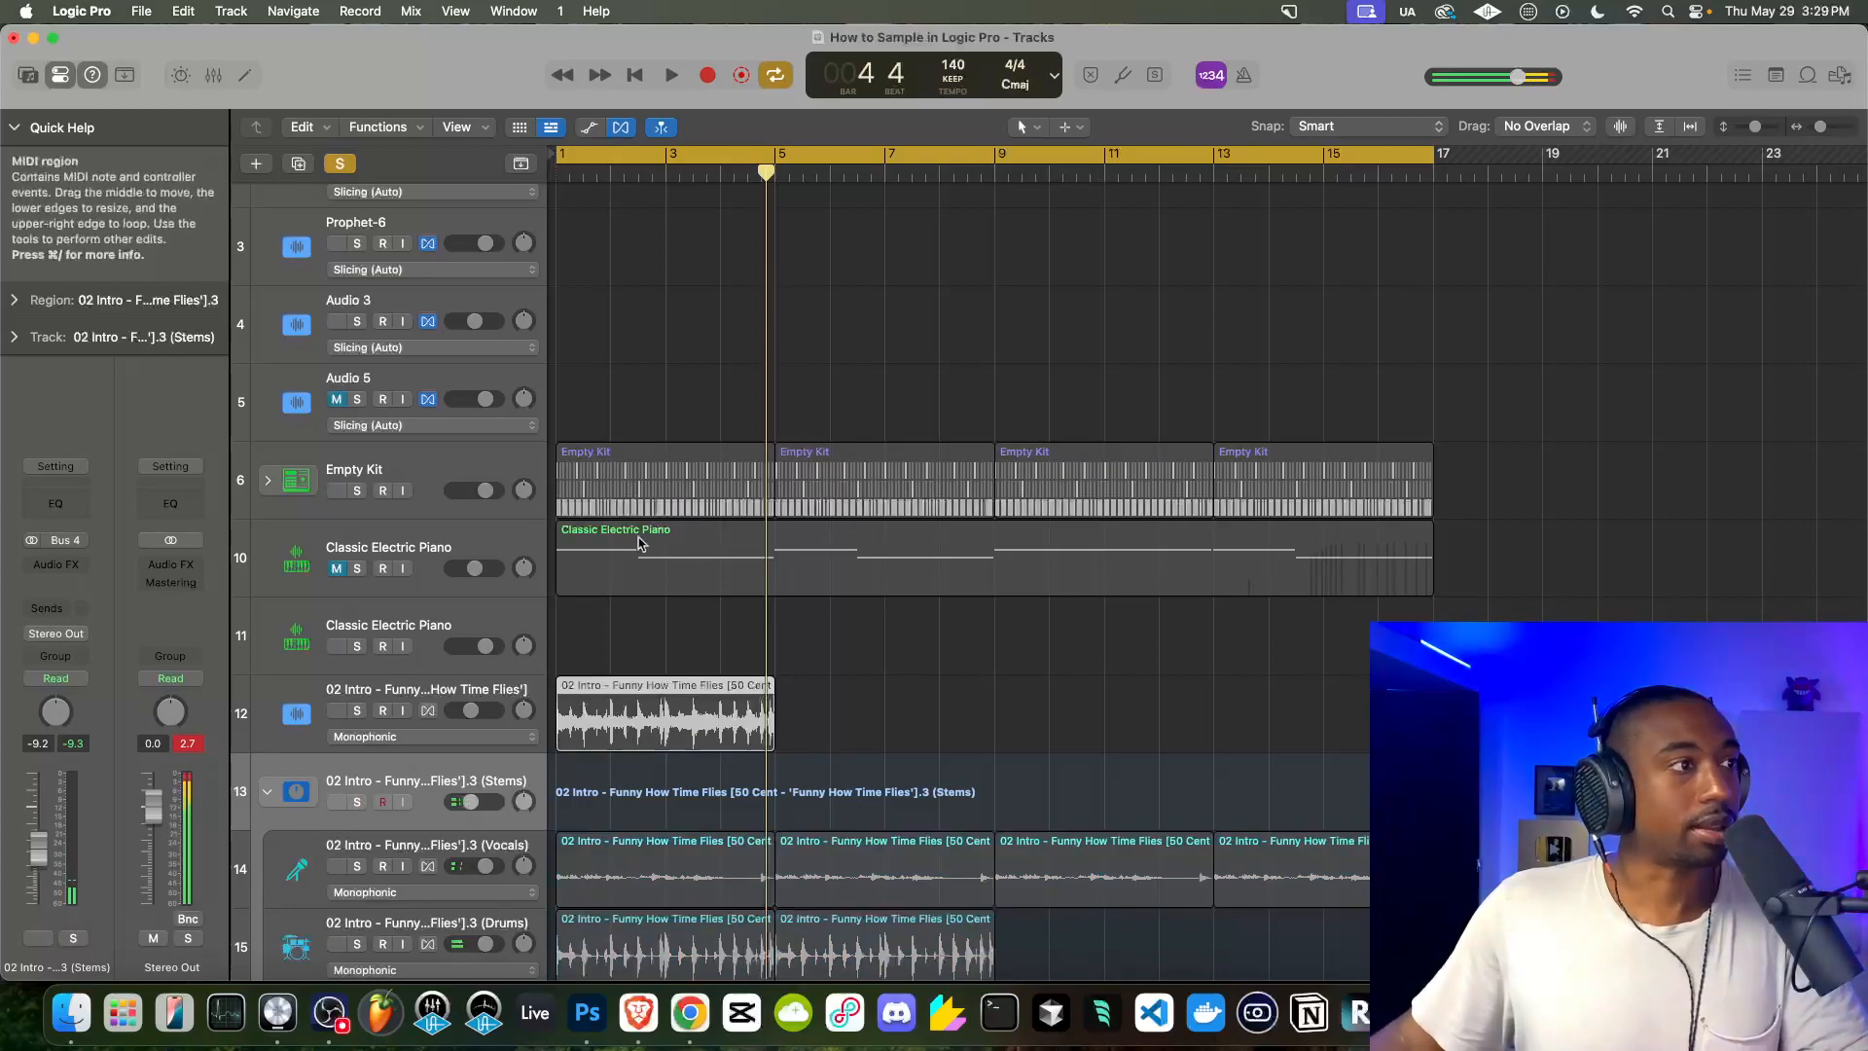
scroll(639, 542, up, 4)
key(s)
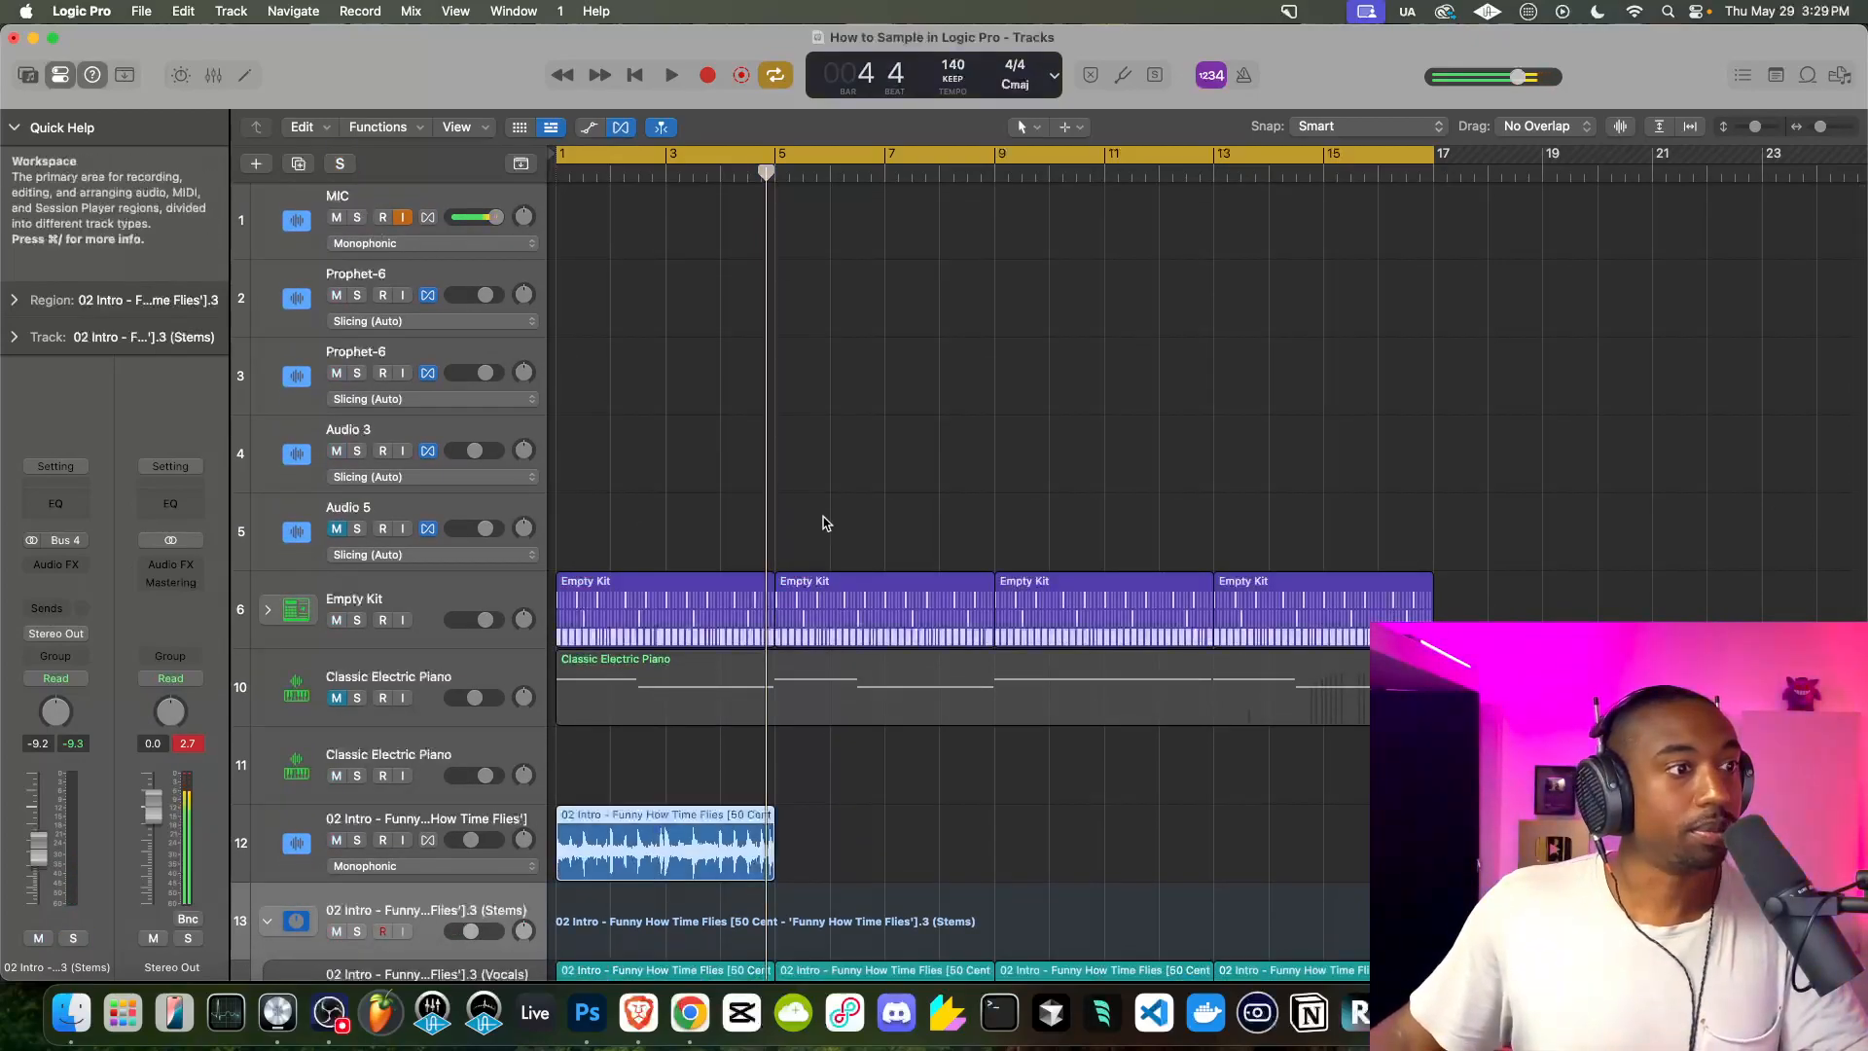
scroll(823, 523, down, 6)
right_click(704, 633)
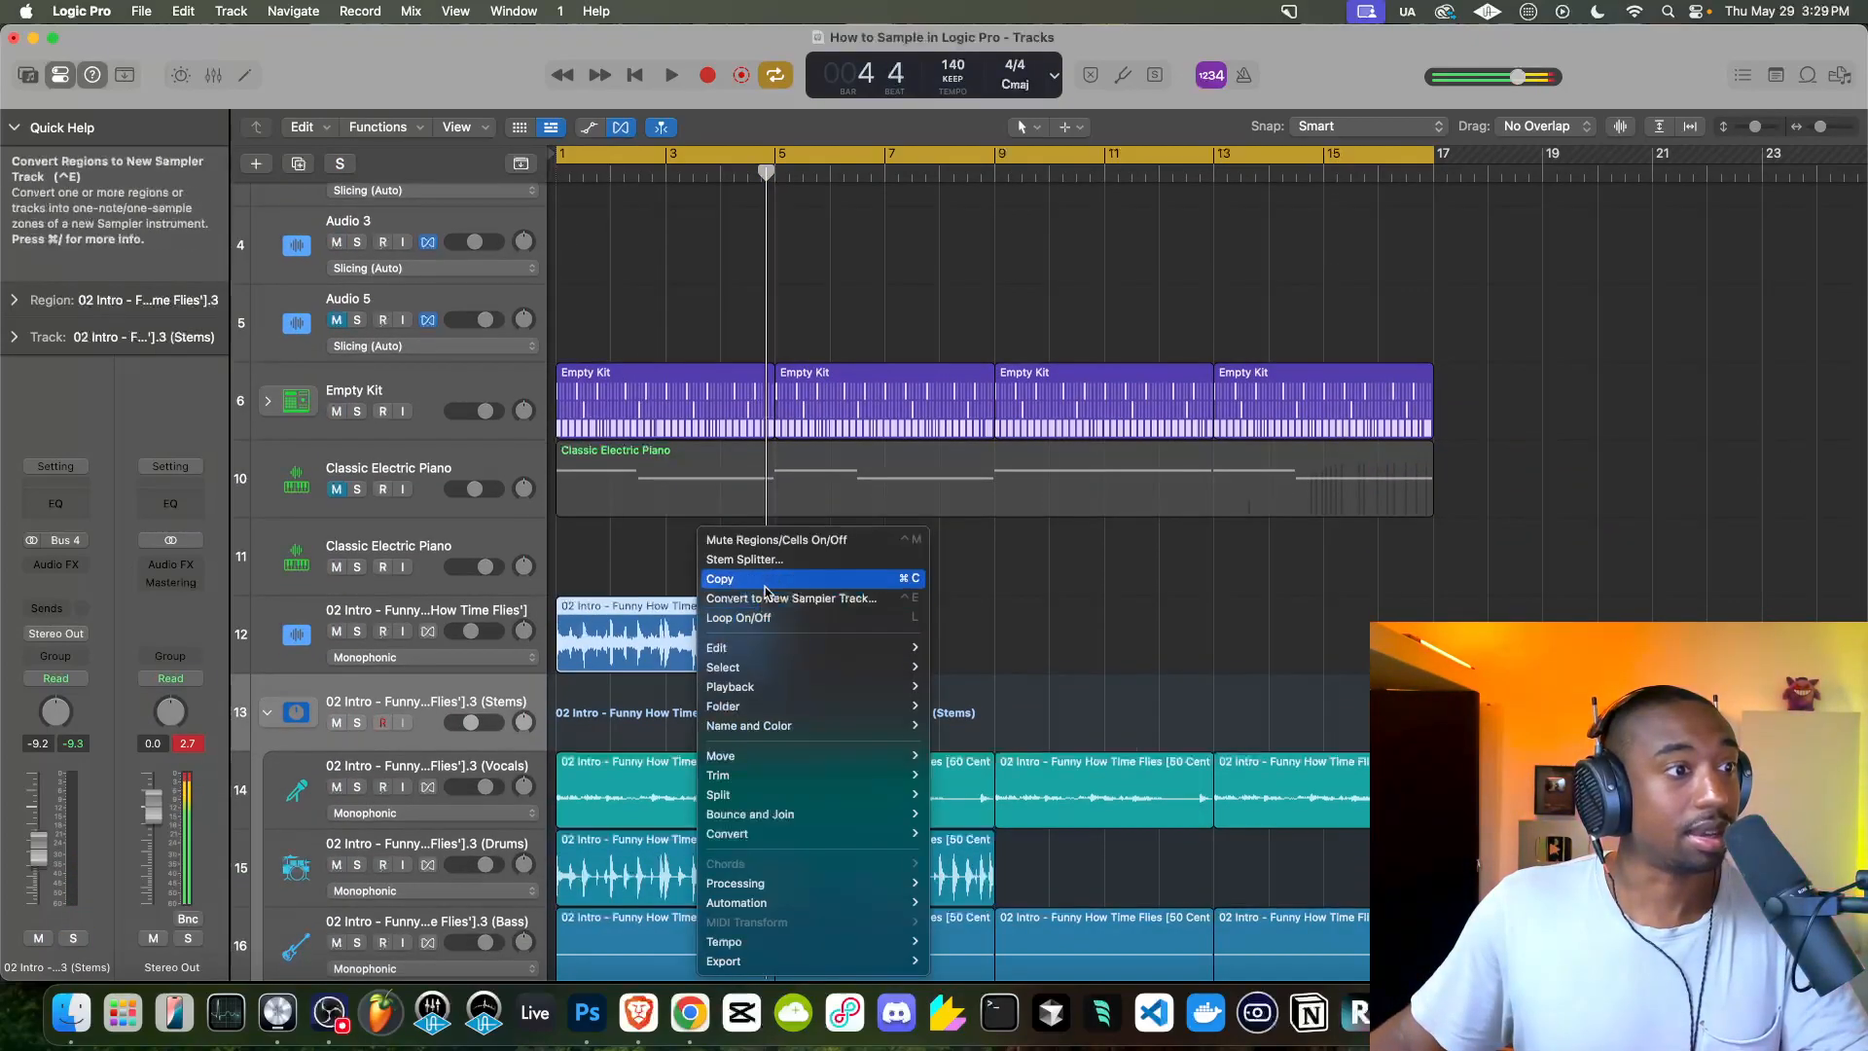
click(794, 540)
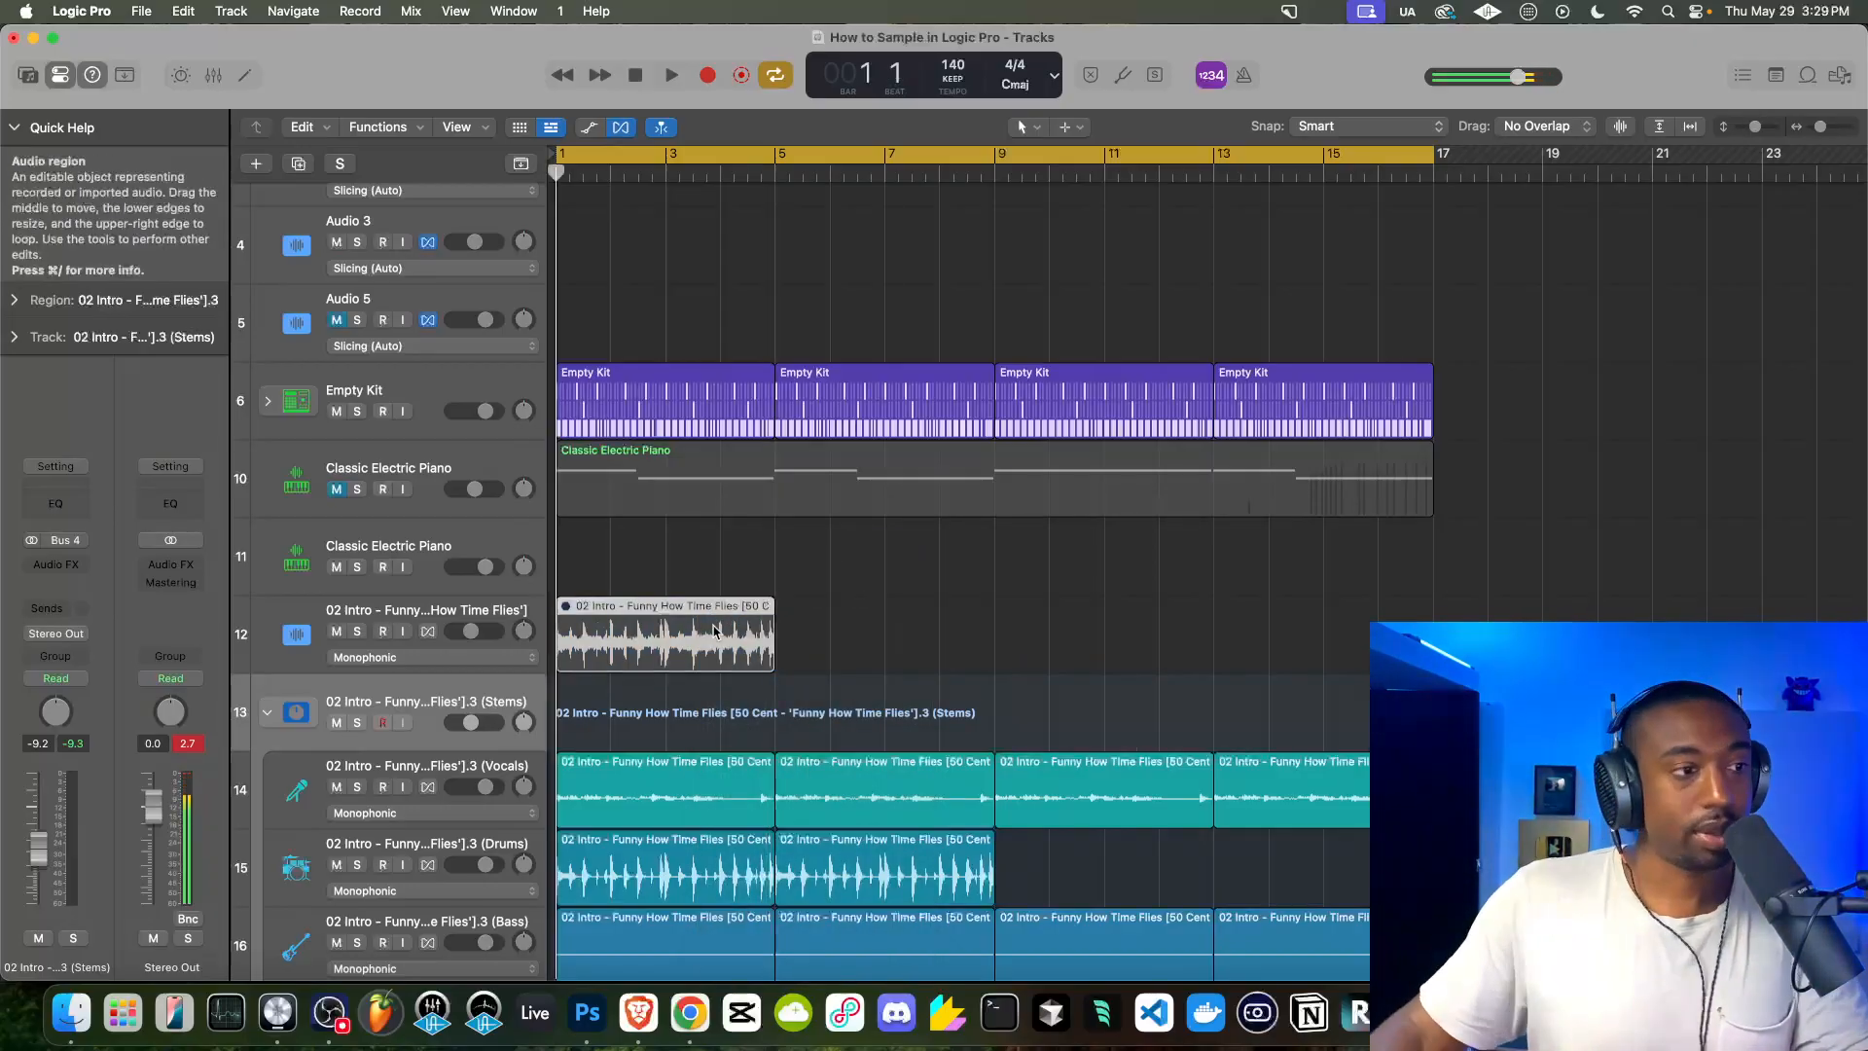
Play the stems together with the drums from bar 1 and hide the inspector to view more of the arrangement
scroll(715, 631, down, 10)
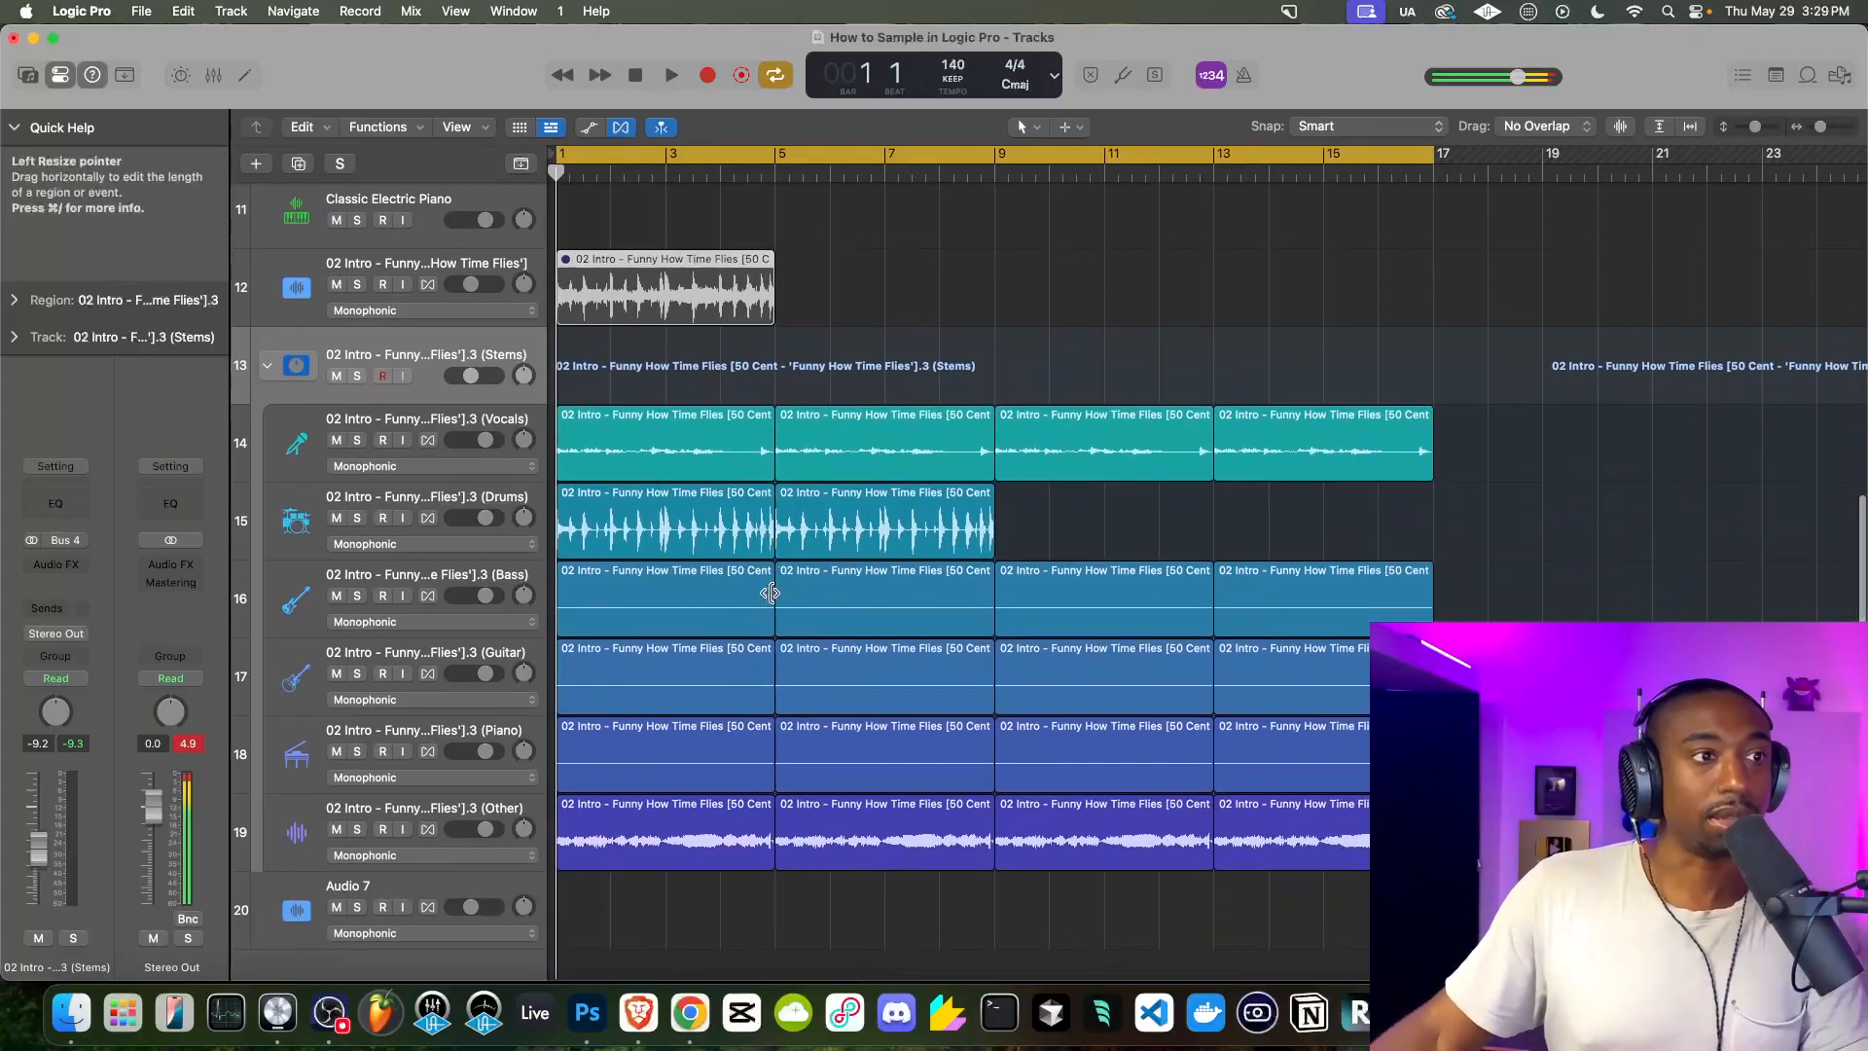
key(space)
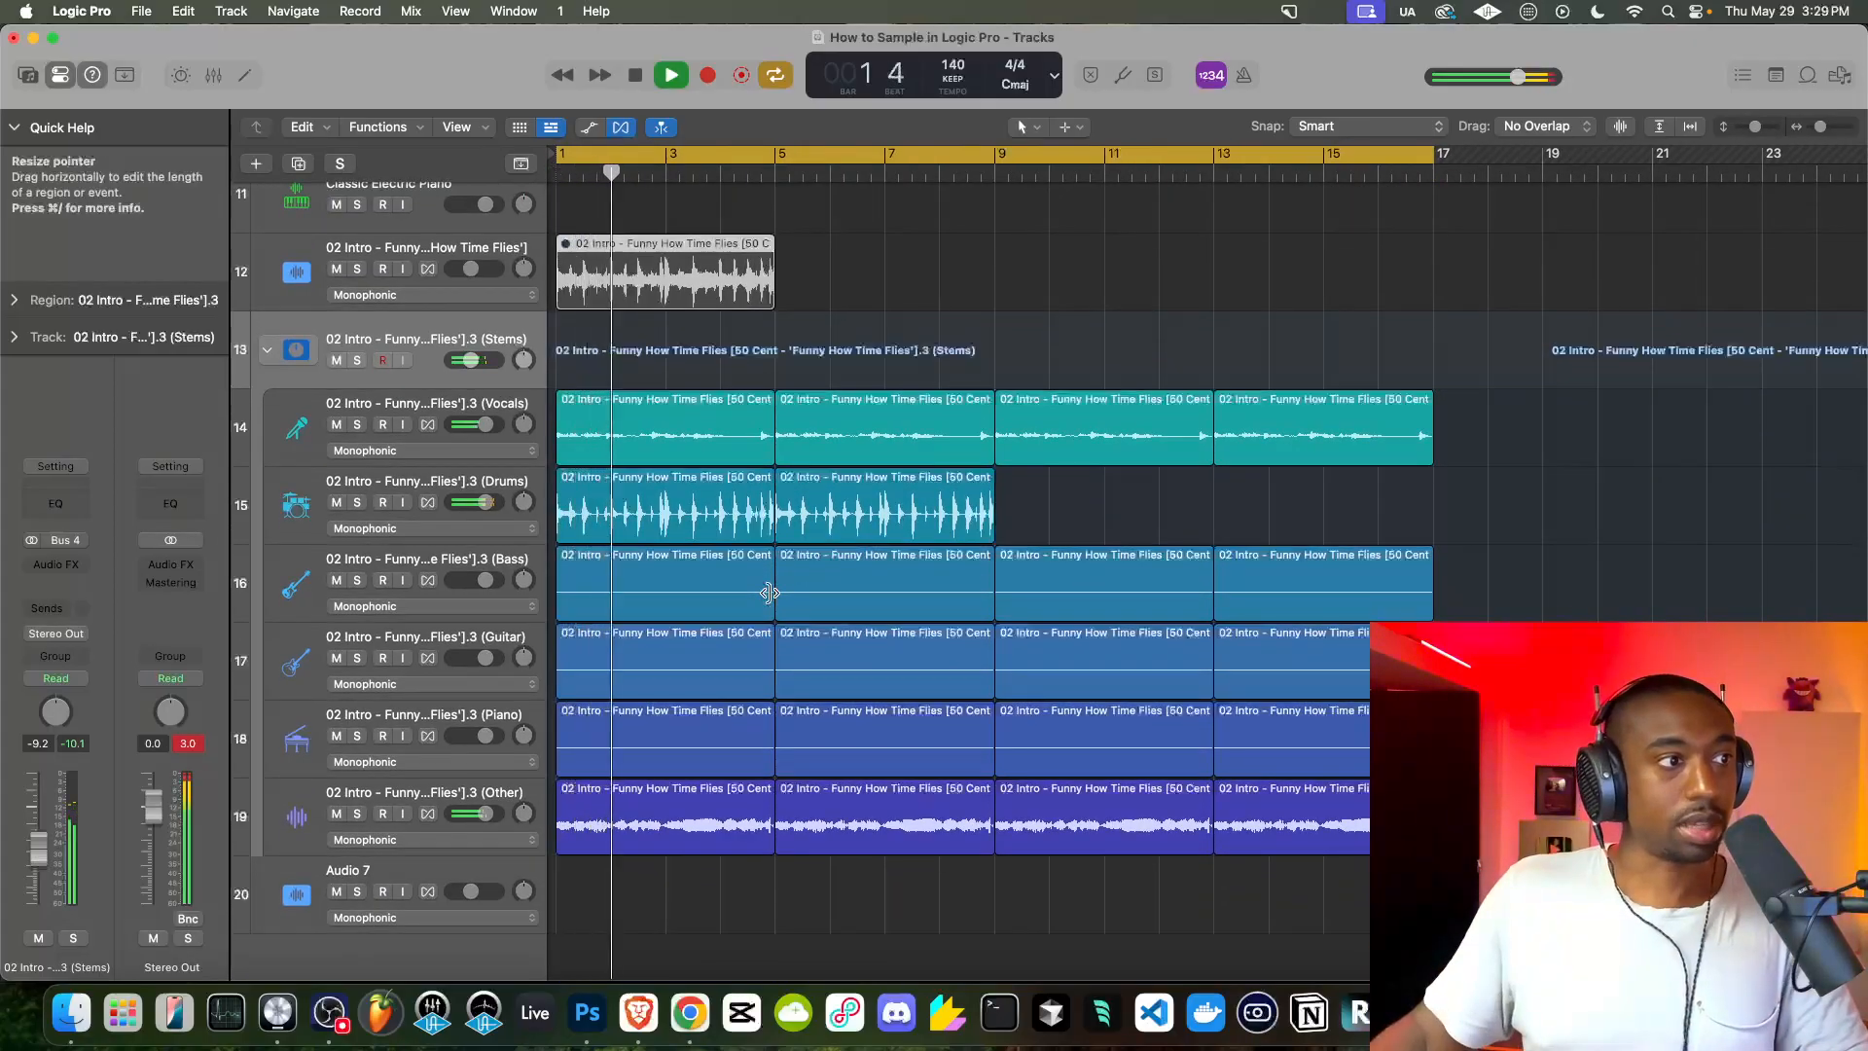
click(58, 86)
scroll(579, 277, up, 4)
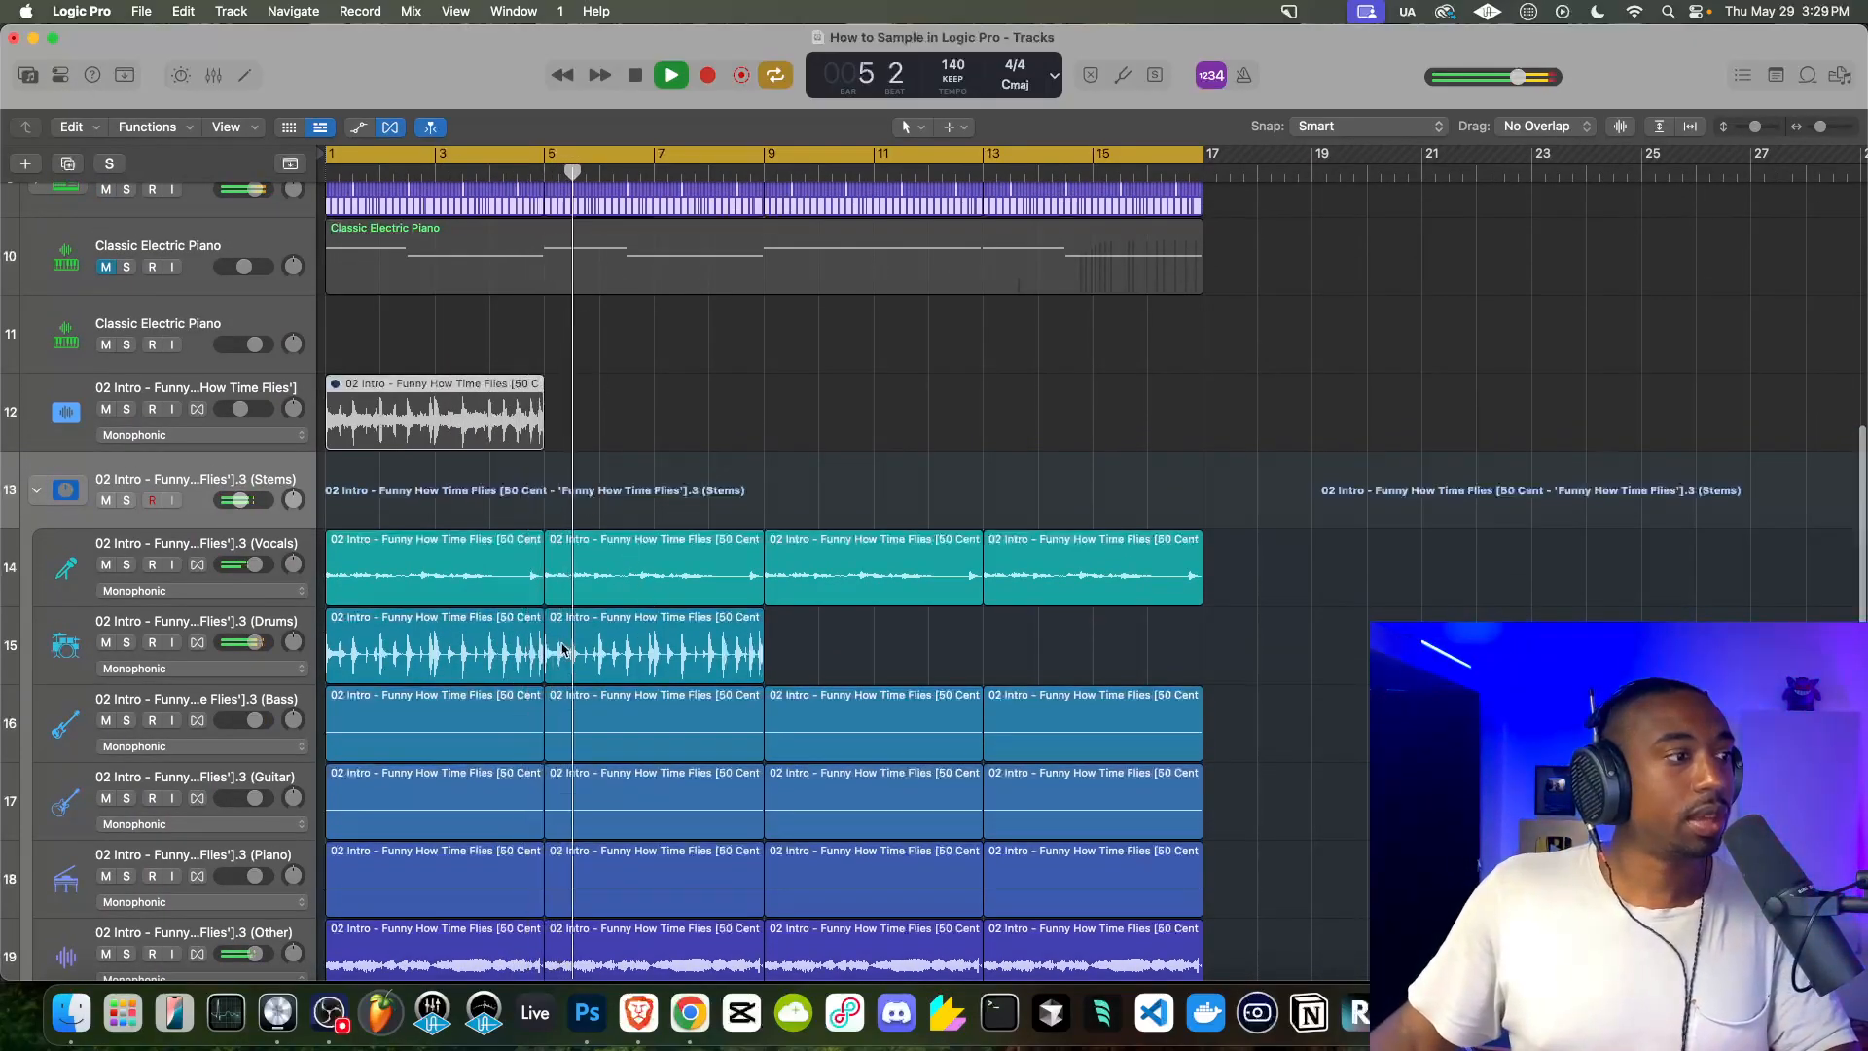
Insert a Tape Delay effect on the Vocals stem track 14 while the arrangement plays from bar 1
click(188, 620)
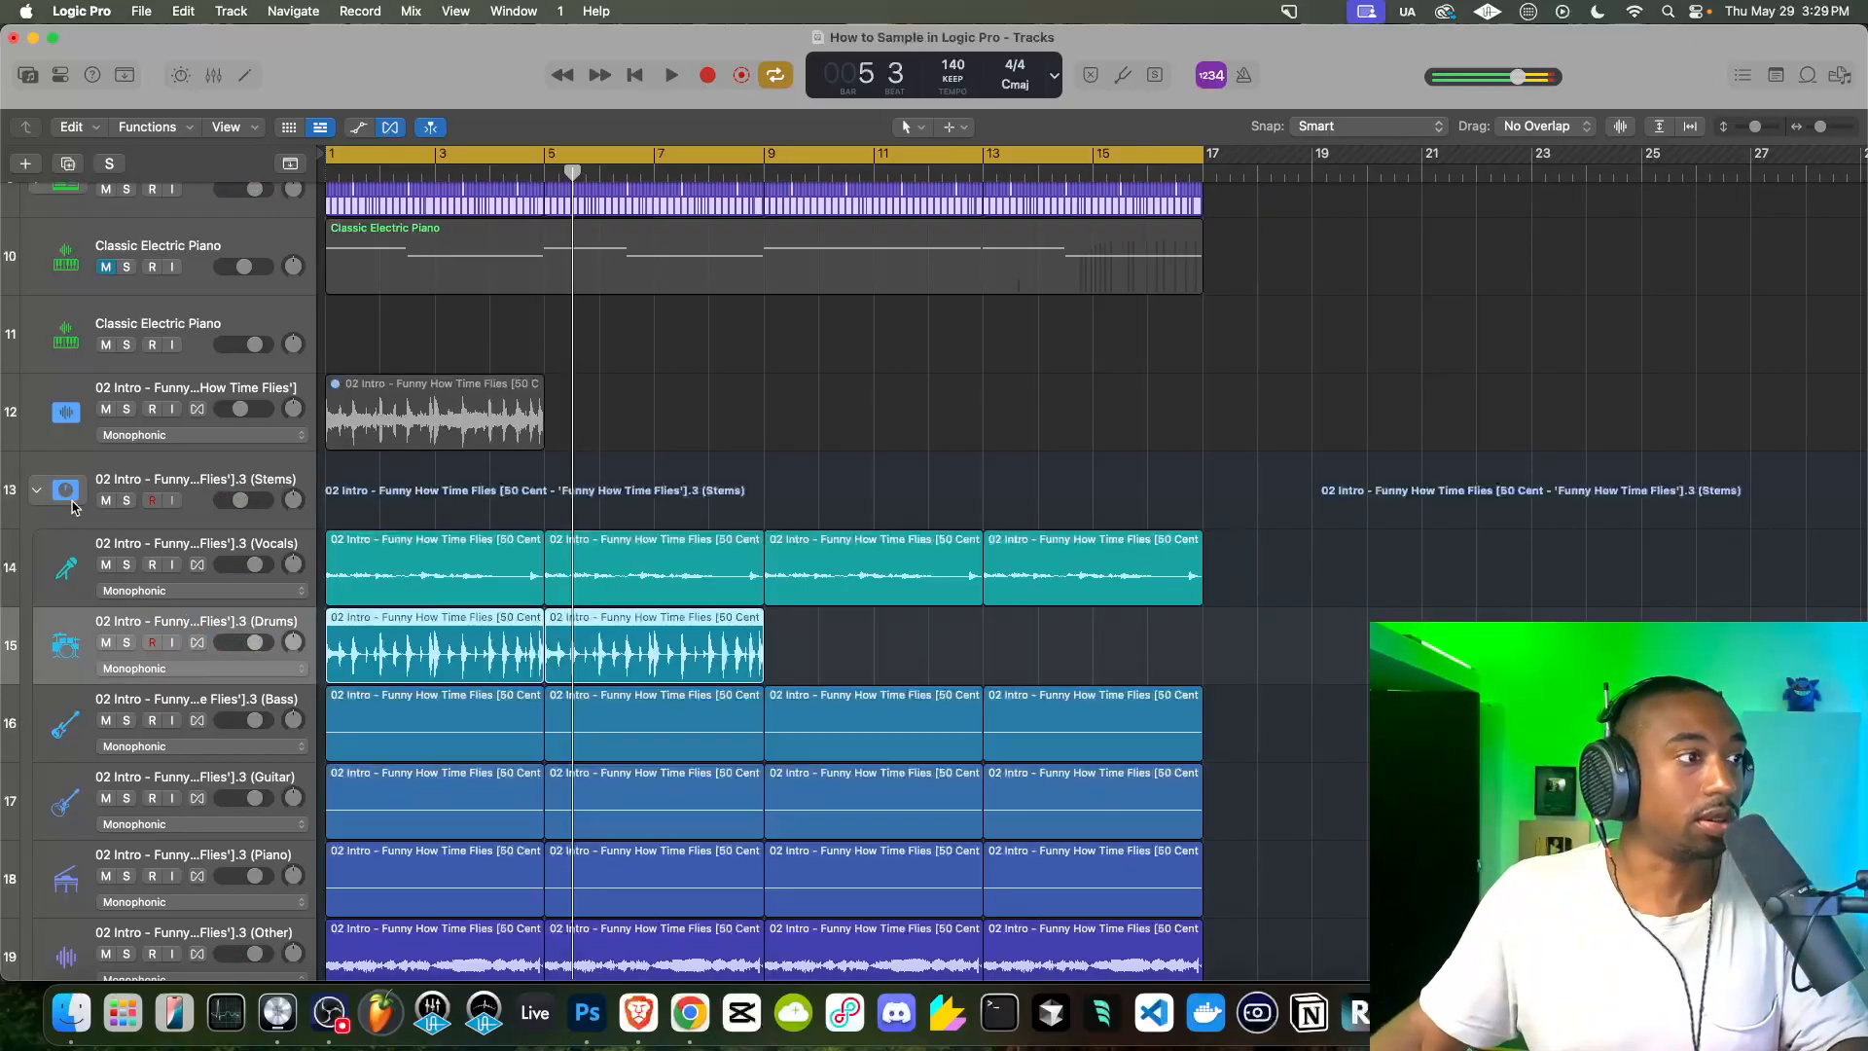
click(133, 537)
click(59, 76)
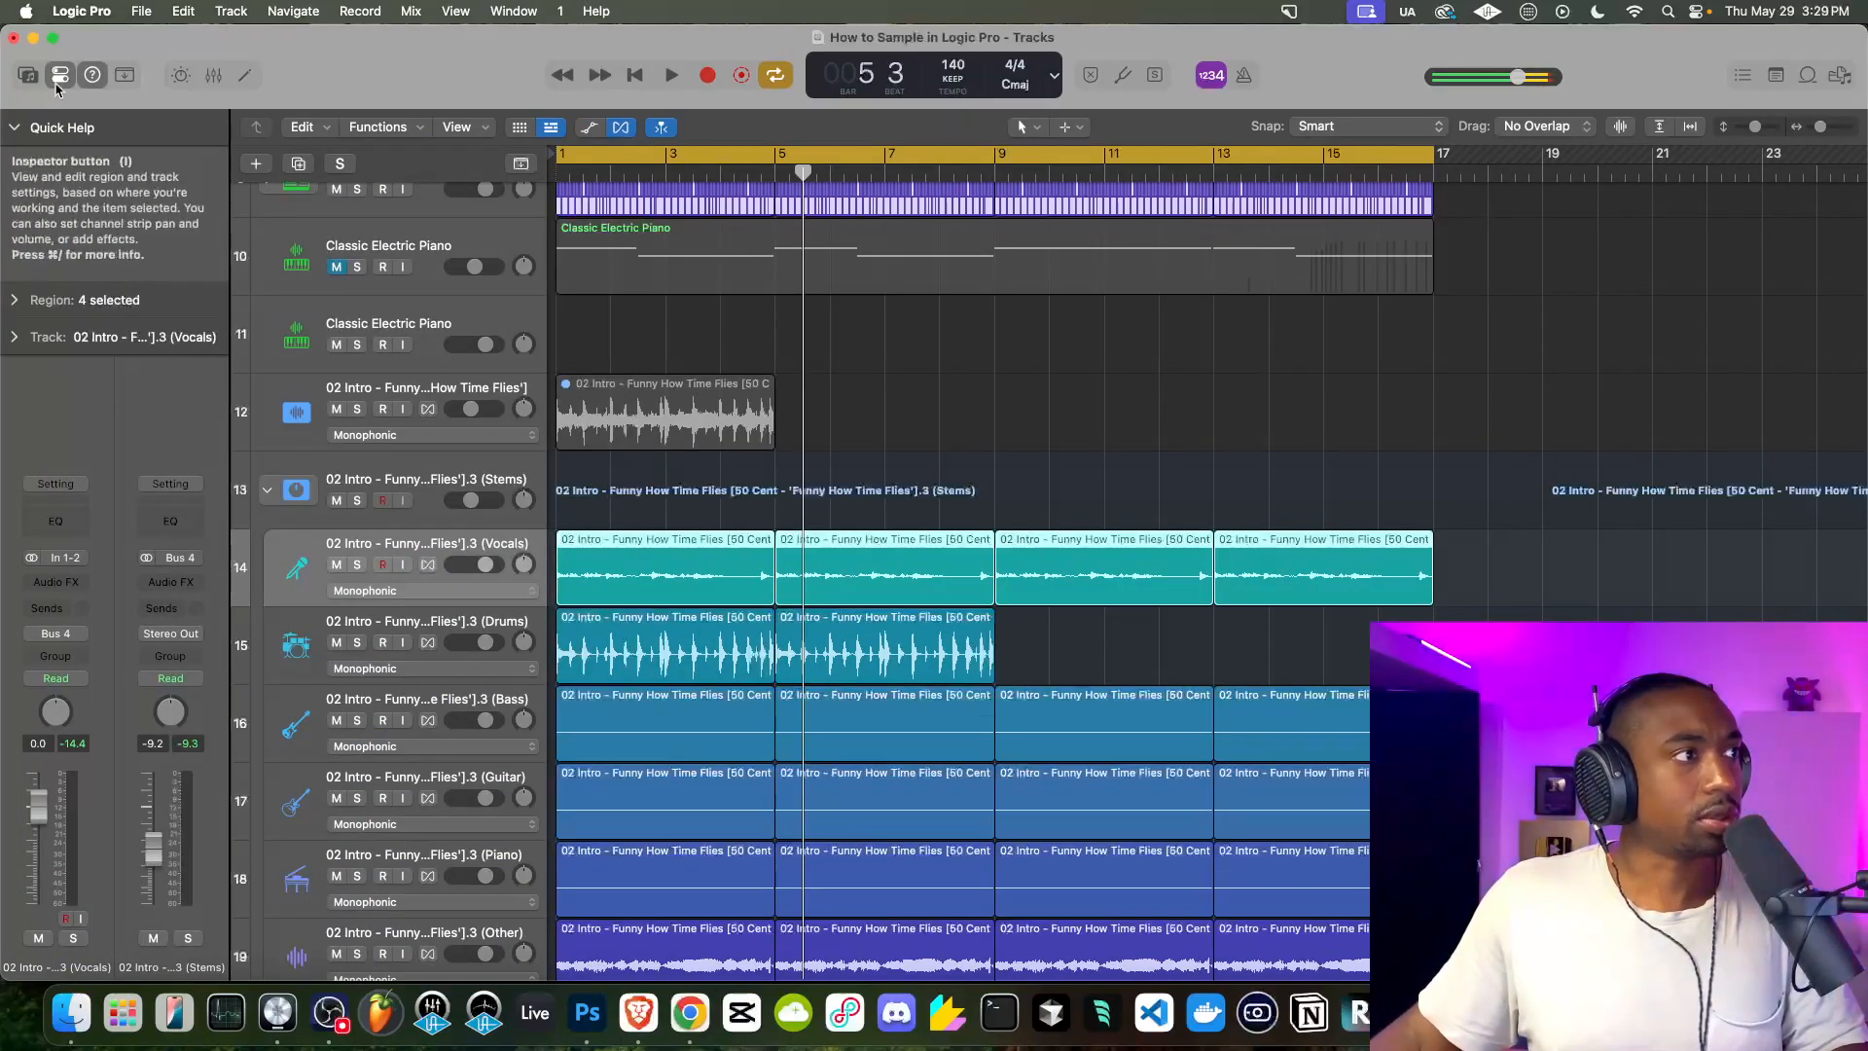
key(Return)
key(space)
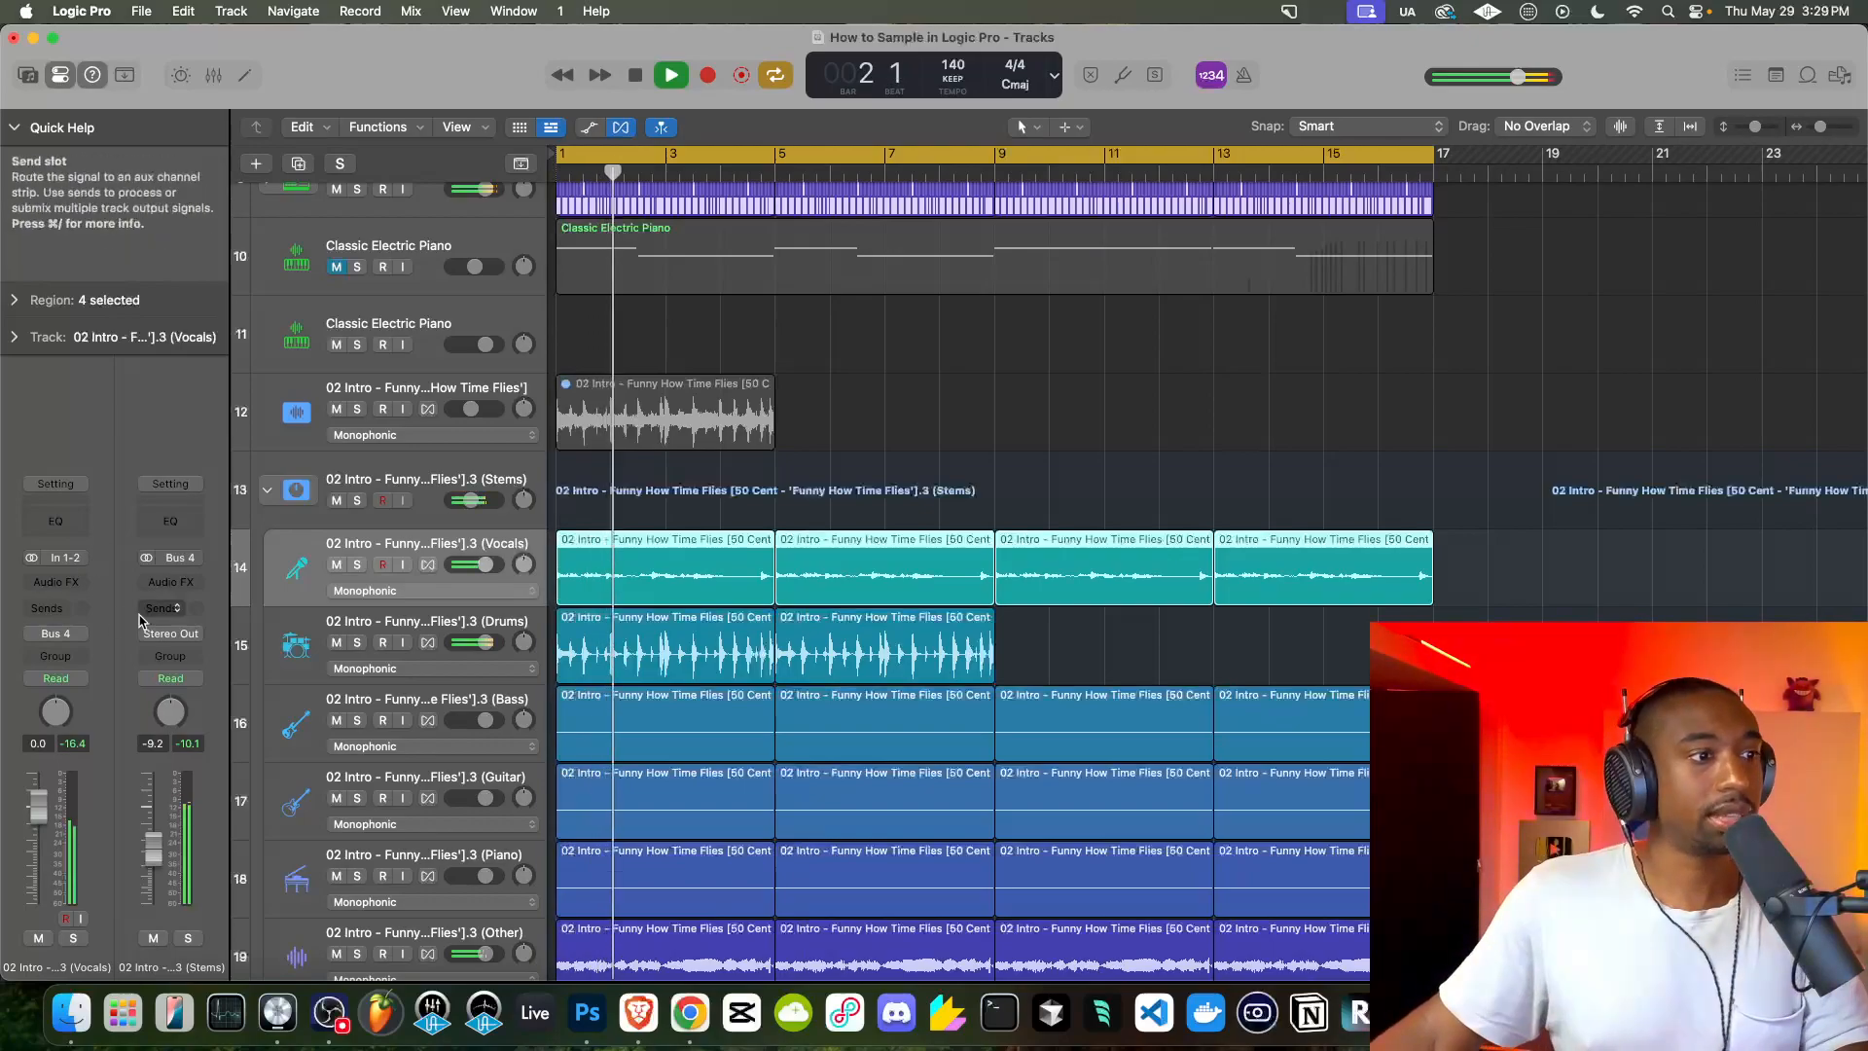
click(55, 582)
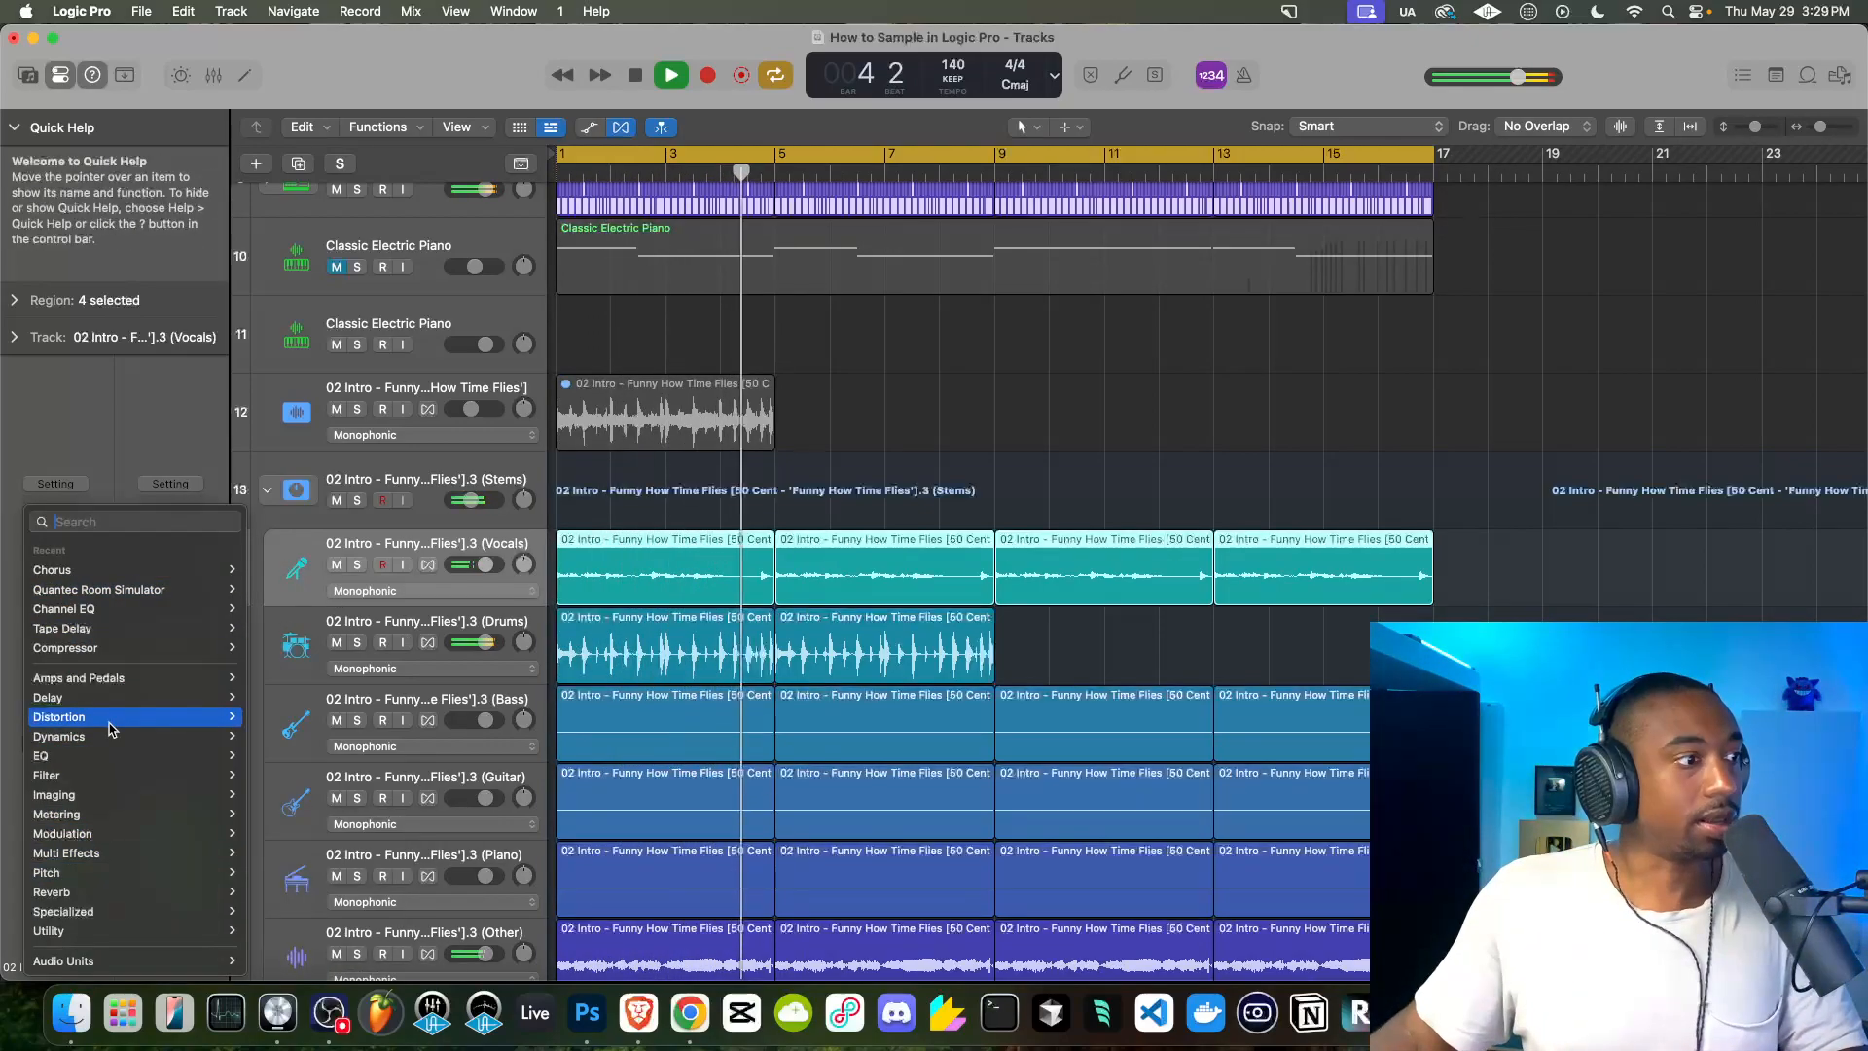
mouse_move(97, 698)
mouse_move(354, 631)
click(502, 630)
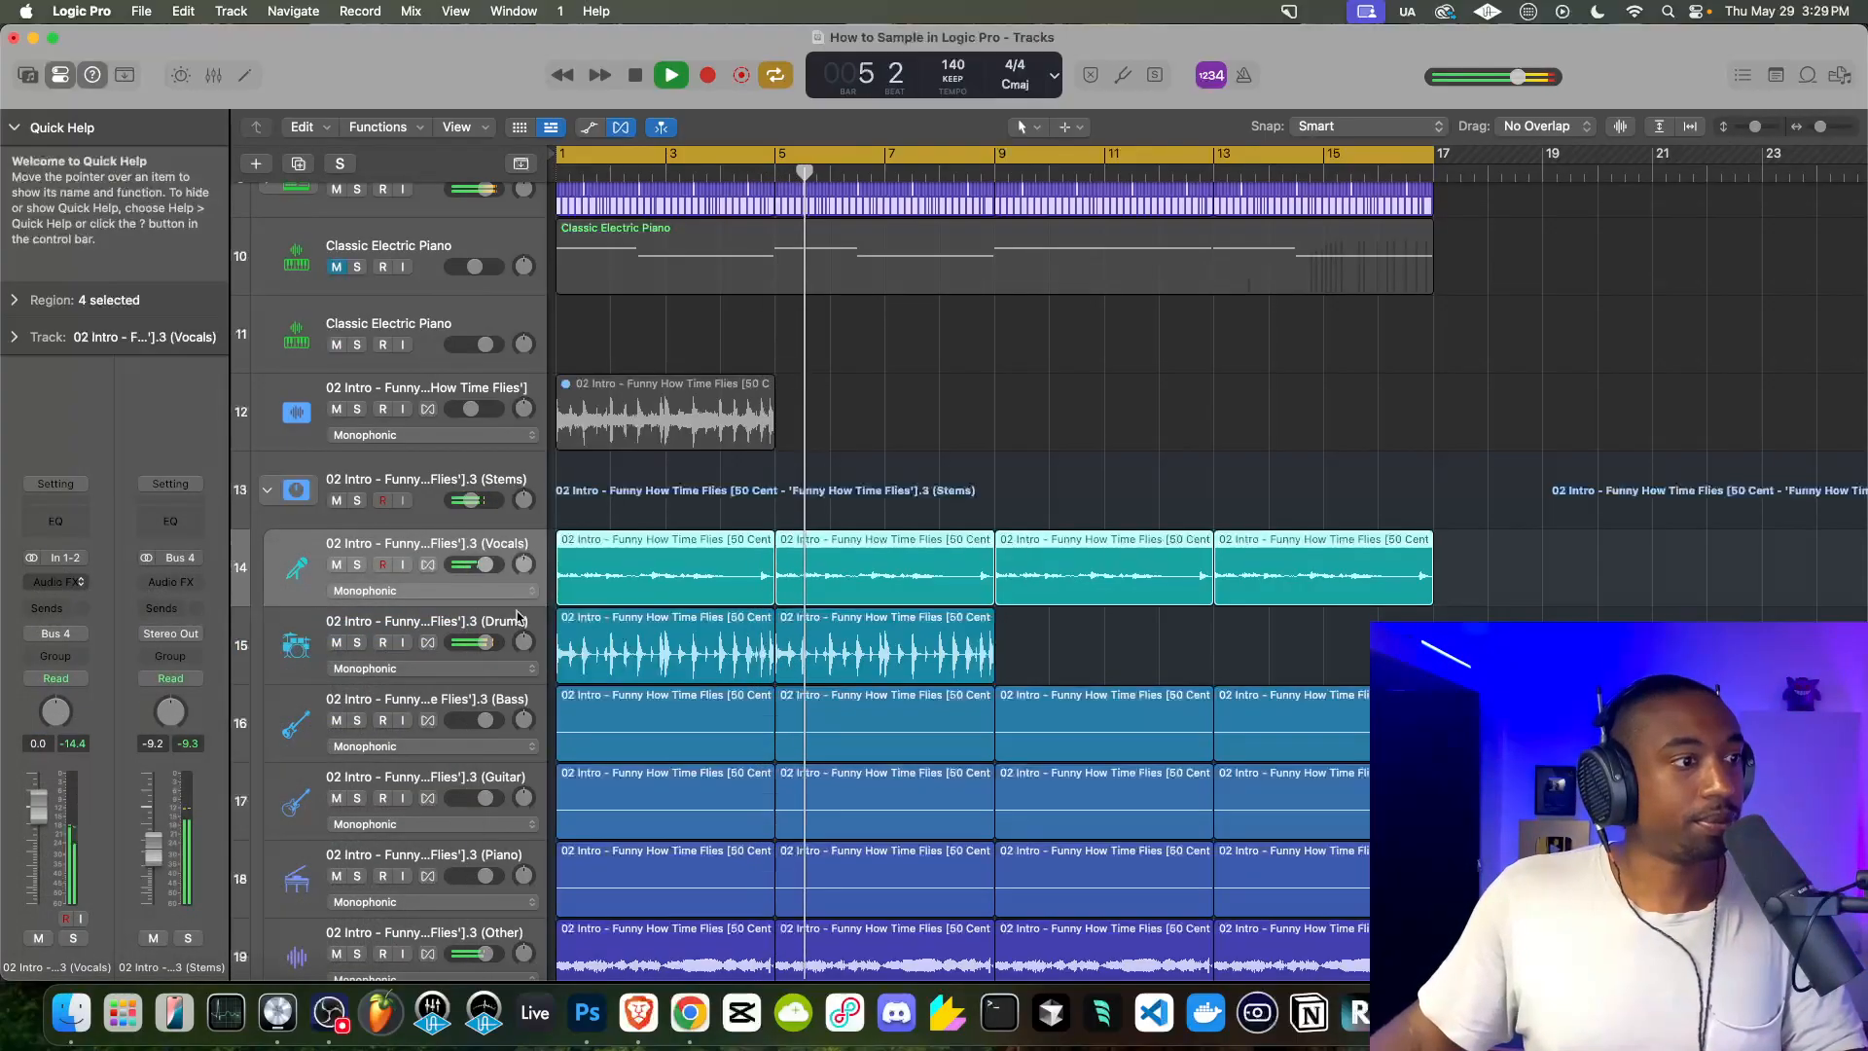
Sync the vocals' Tape Delay to the tempo and set its flutter intensity to 49% and wet output to 68%
click(638, 432)
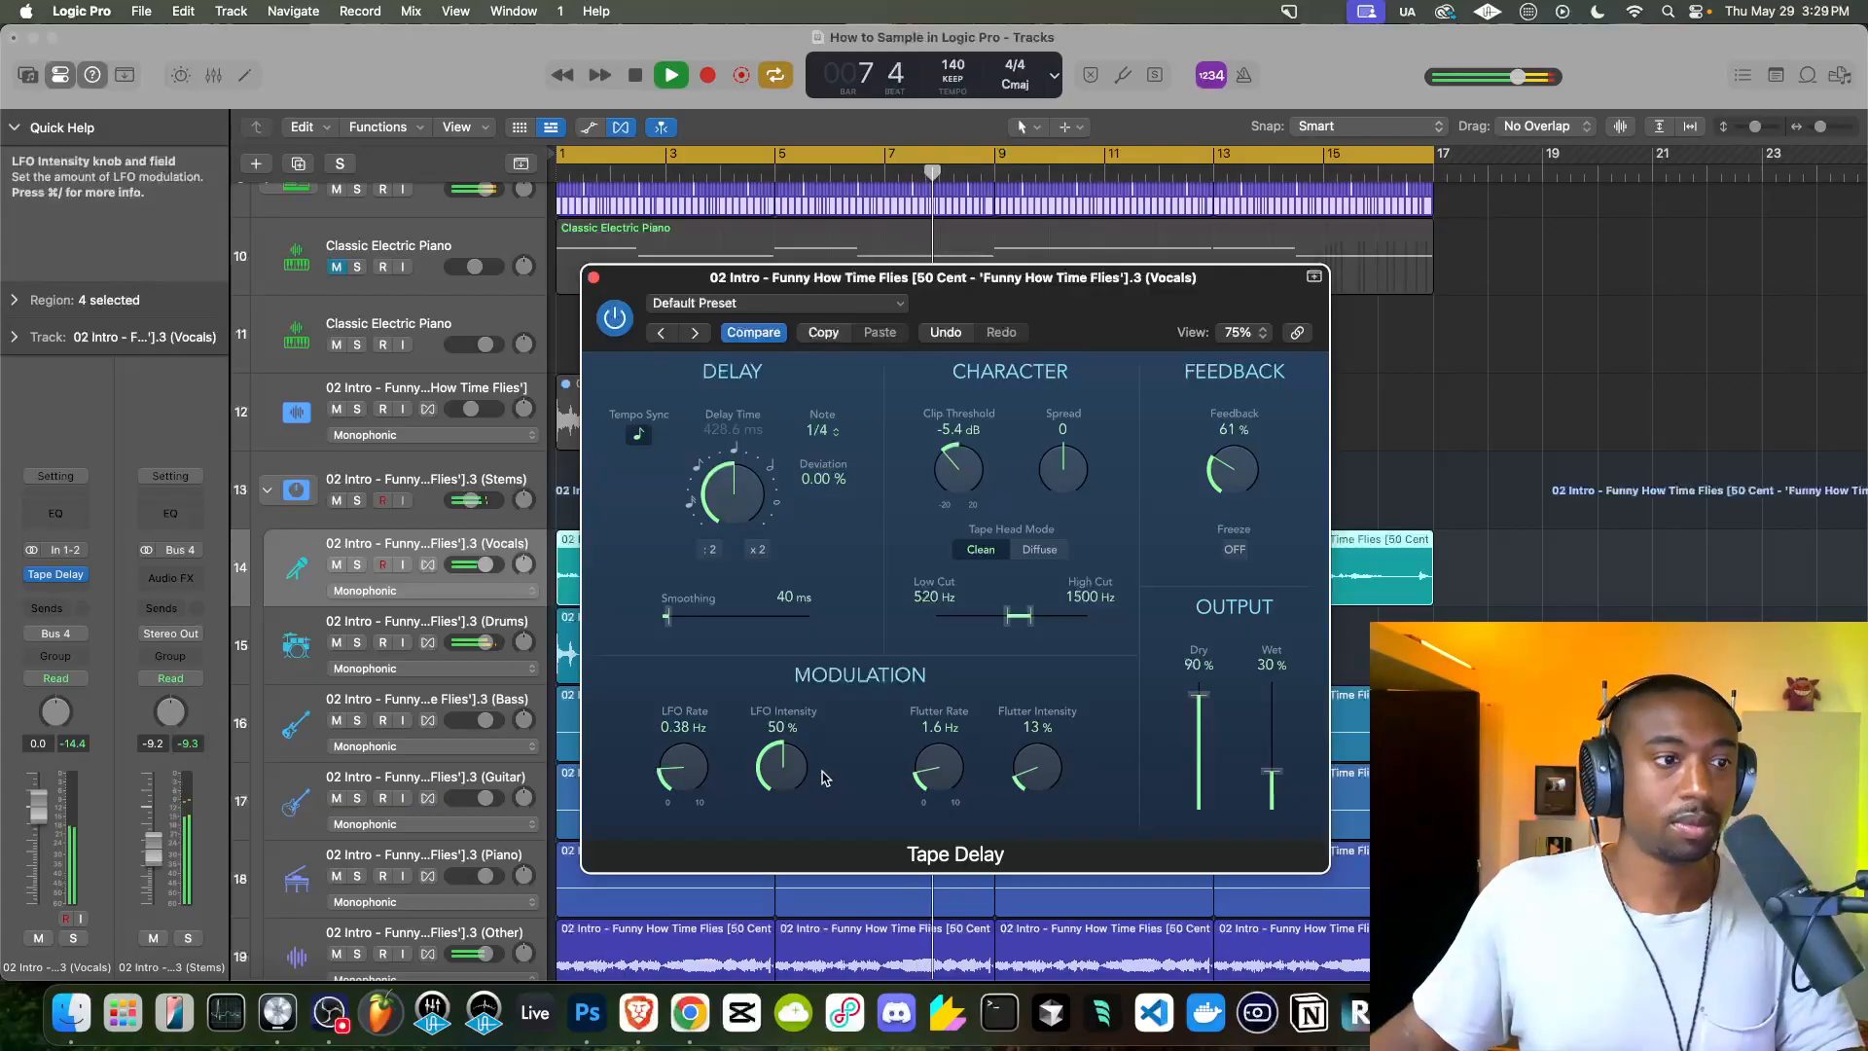
drag(1034, 764, 1028, 717)
drag(1280, 718, 1281, 712)
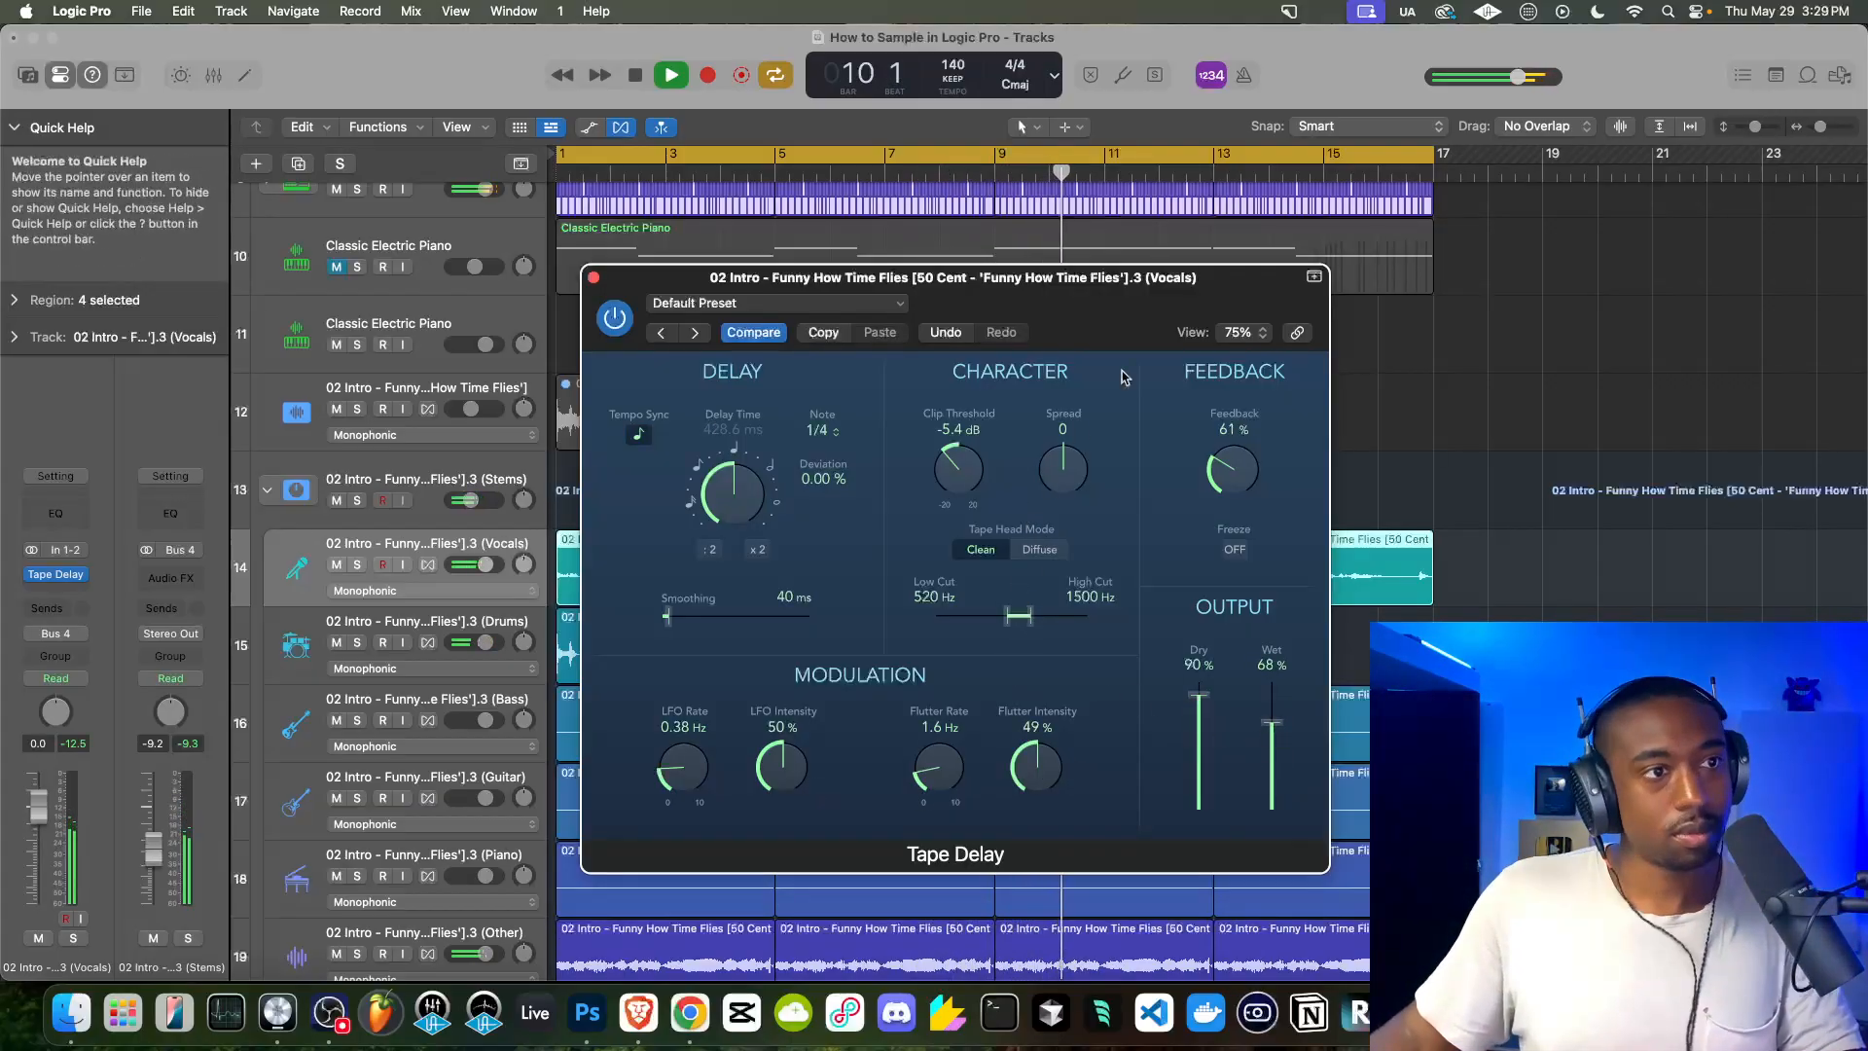
click(594, 279)
key(space)
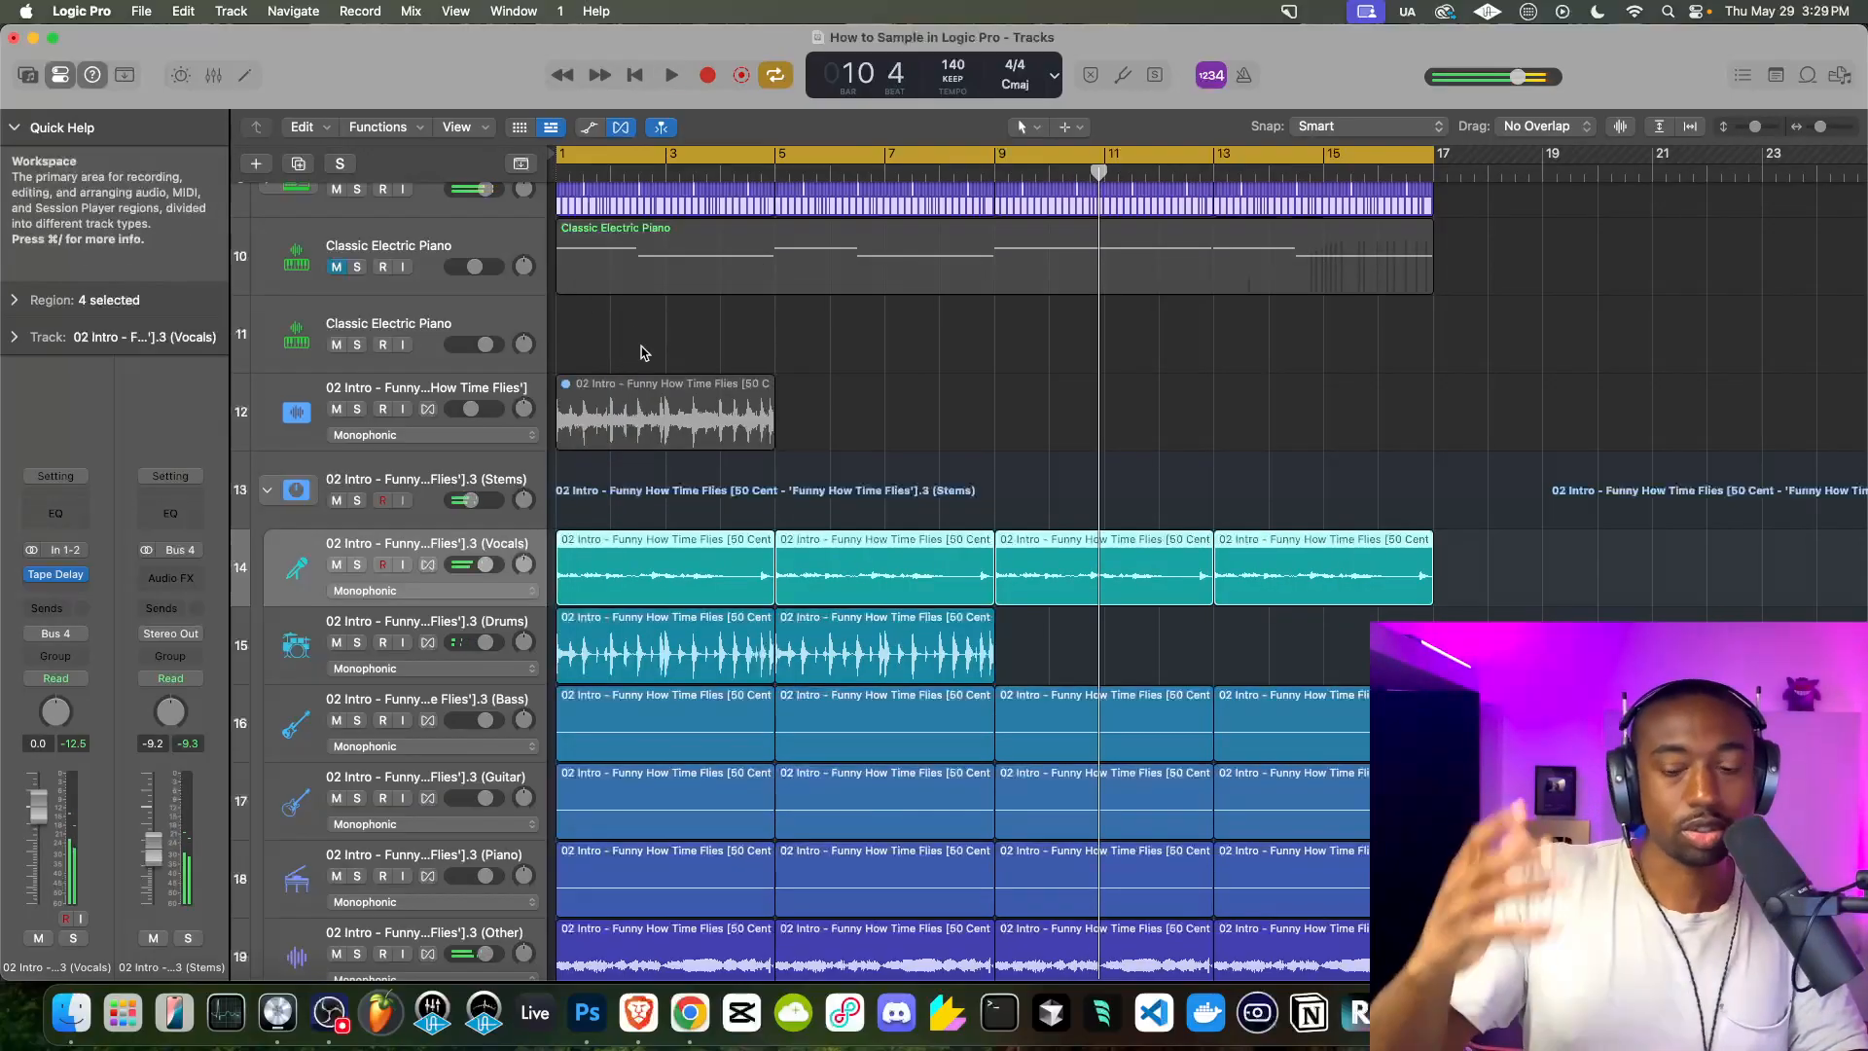
Play the arrangement from bar 1 and listen to the delayed vocals with the drums and other stems
key(space)
scroll(697, 292, up, 5)
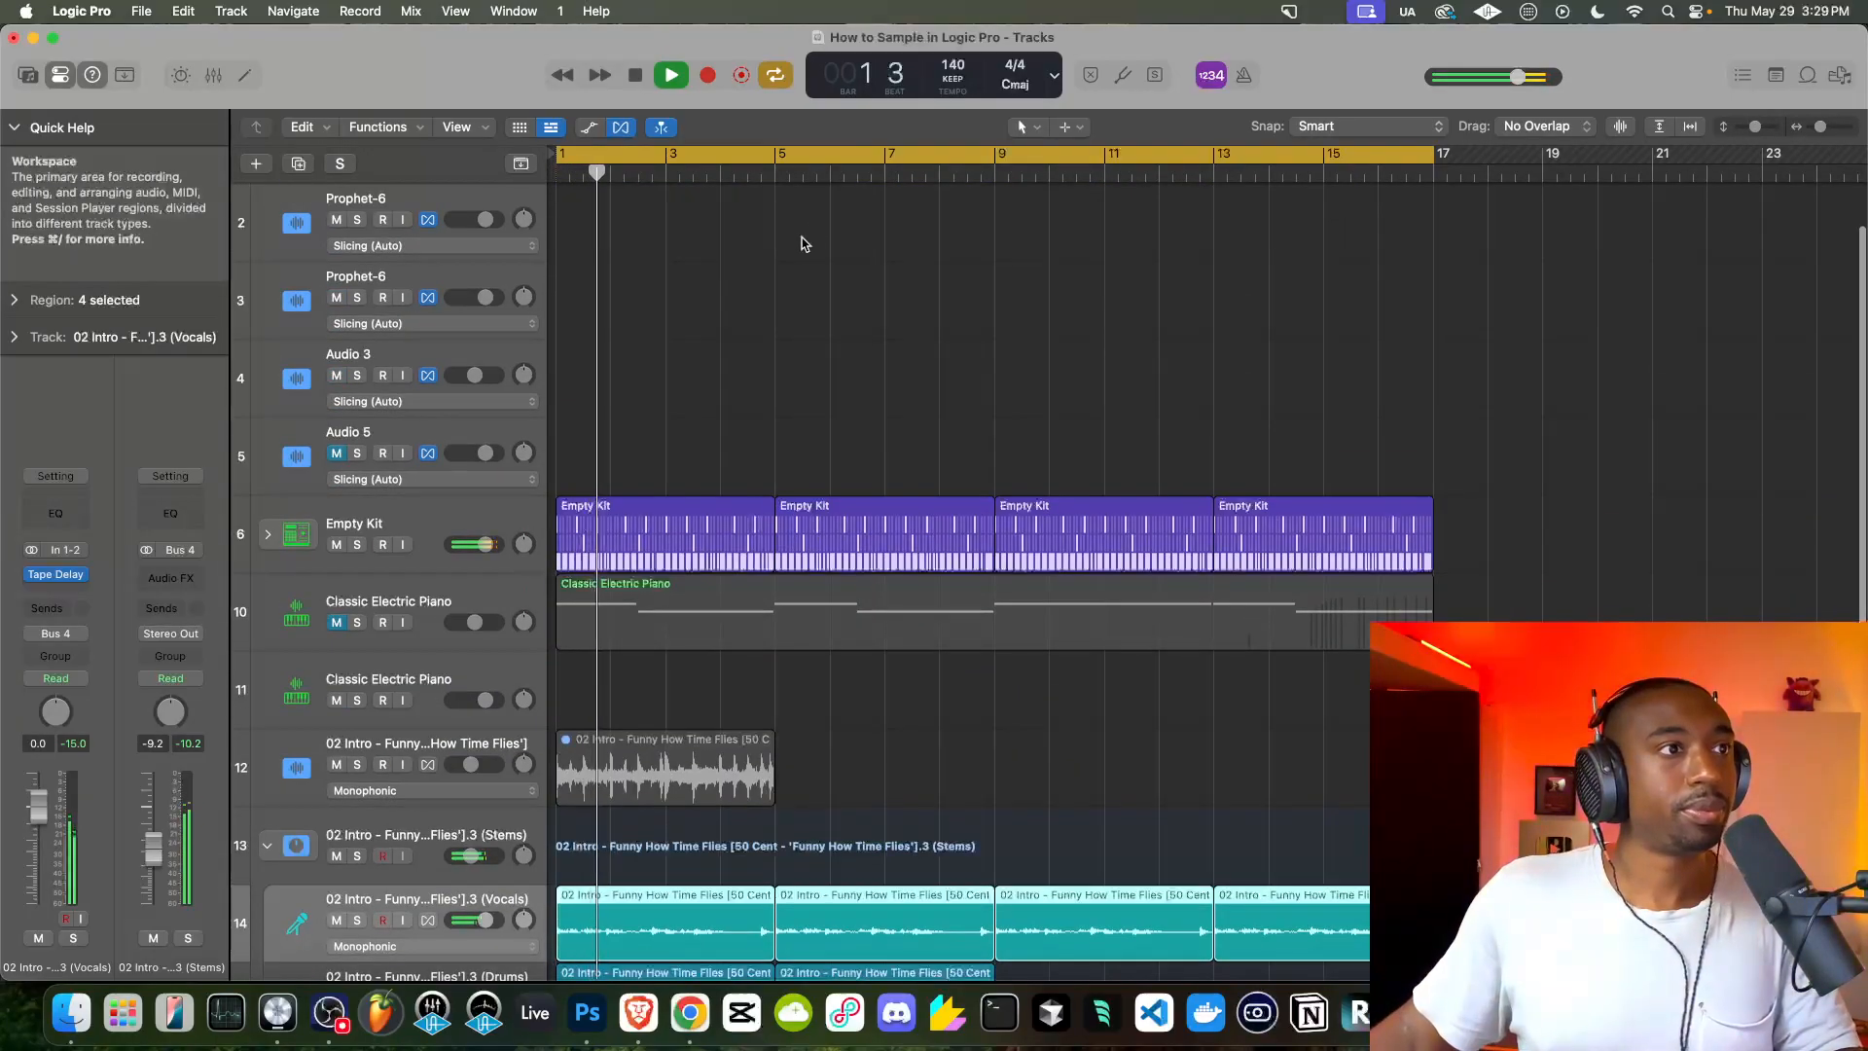
scroll(822, 330, down, 6)
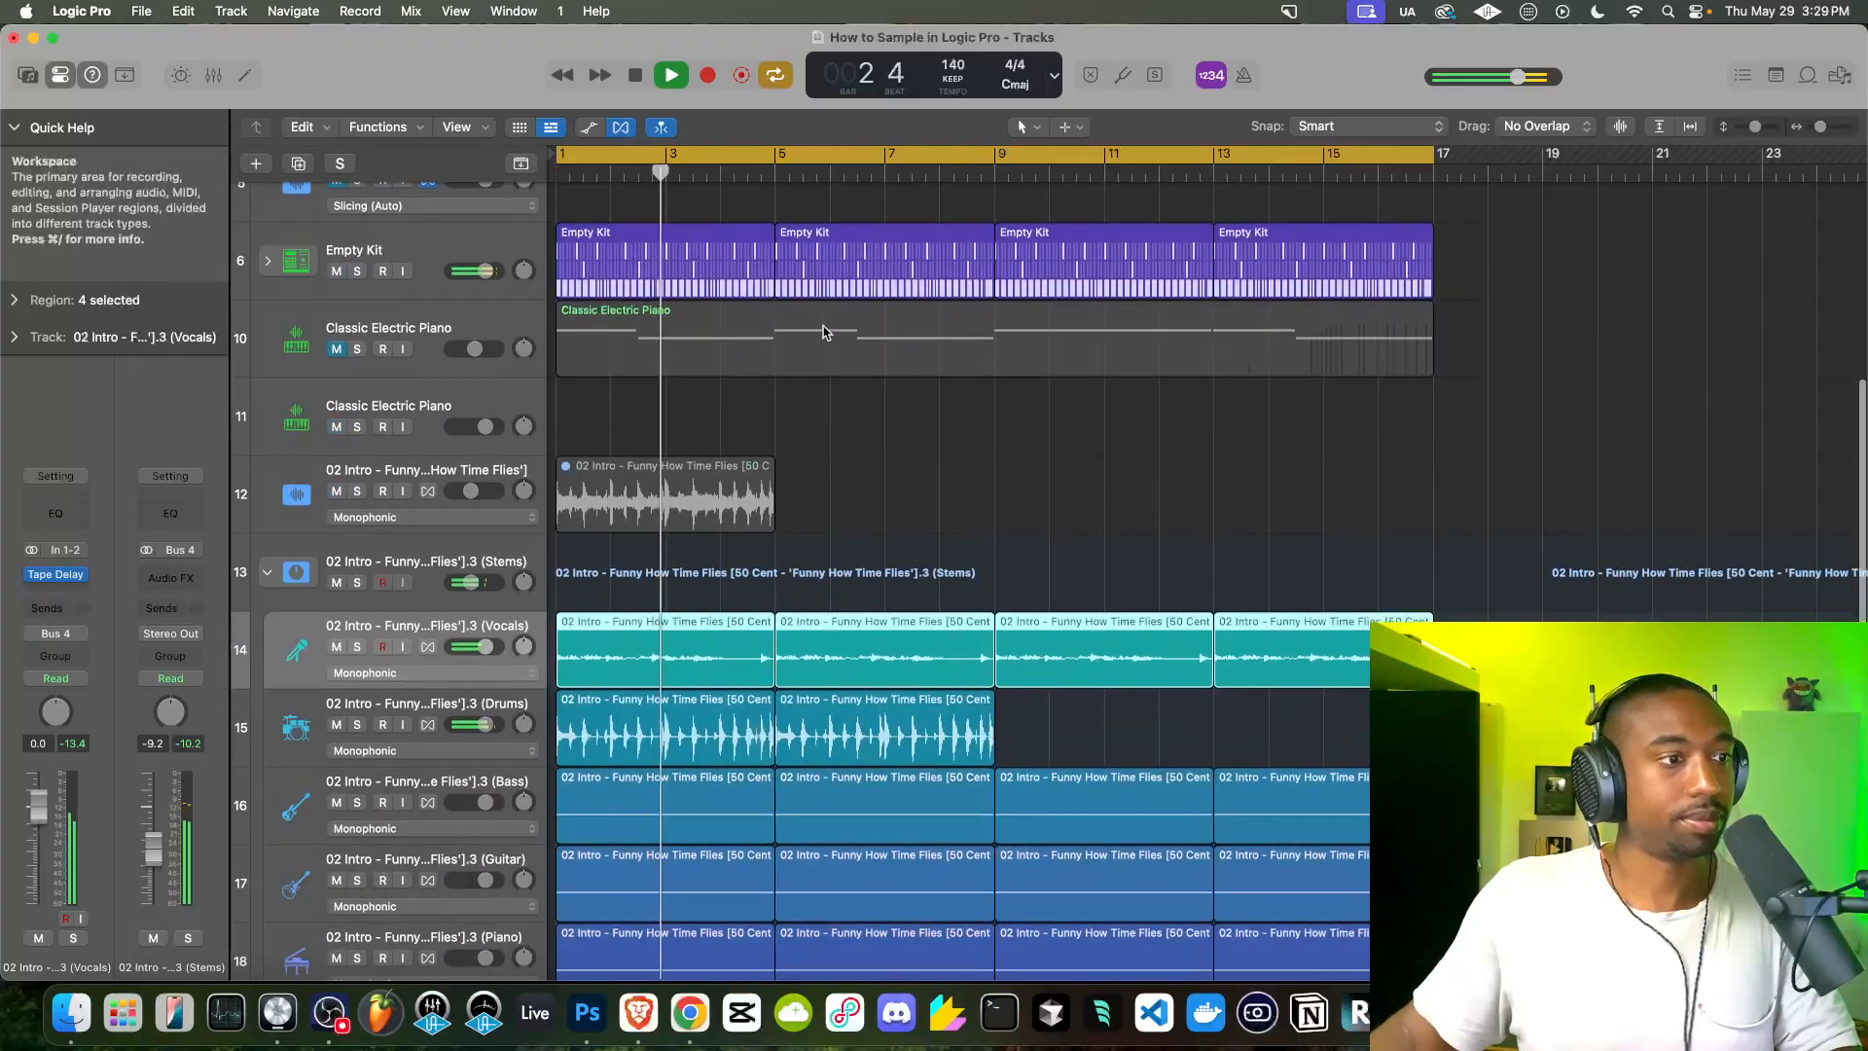
key(space)
scroll(1097, 523, down, 2)
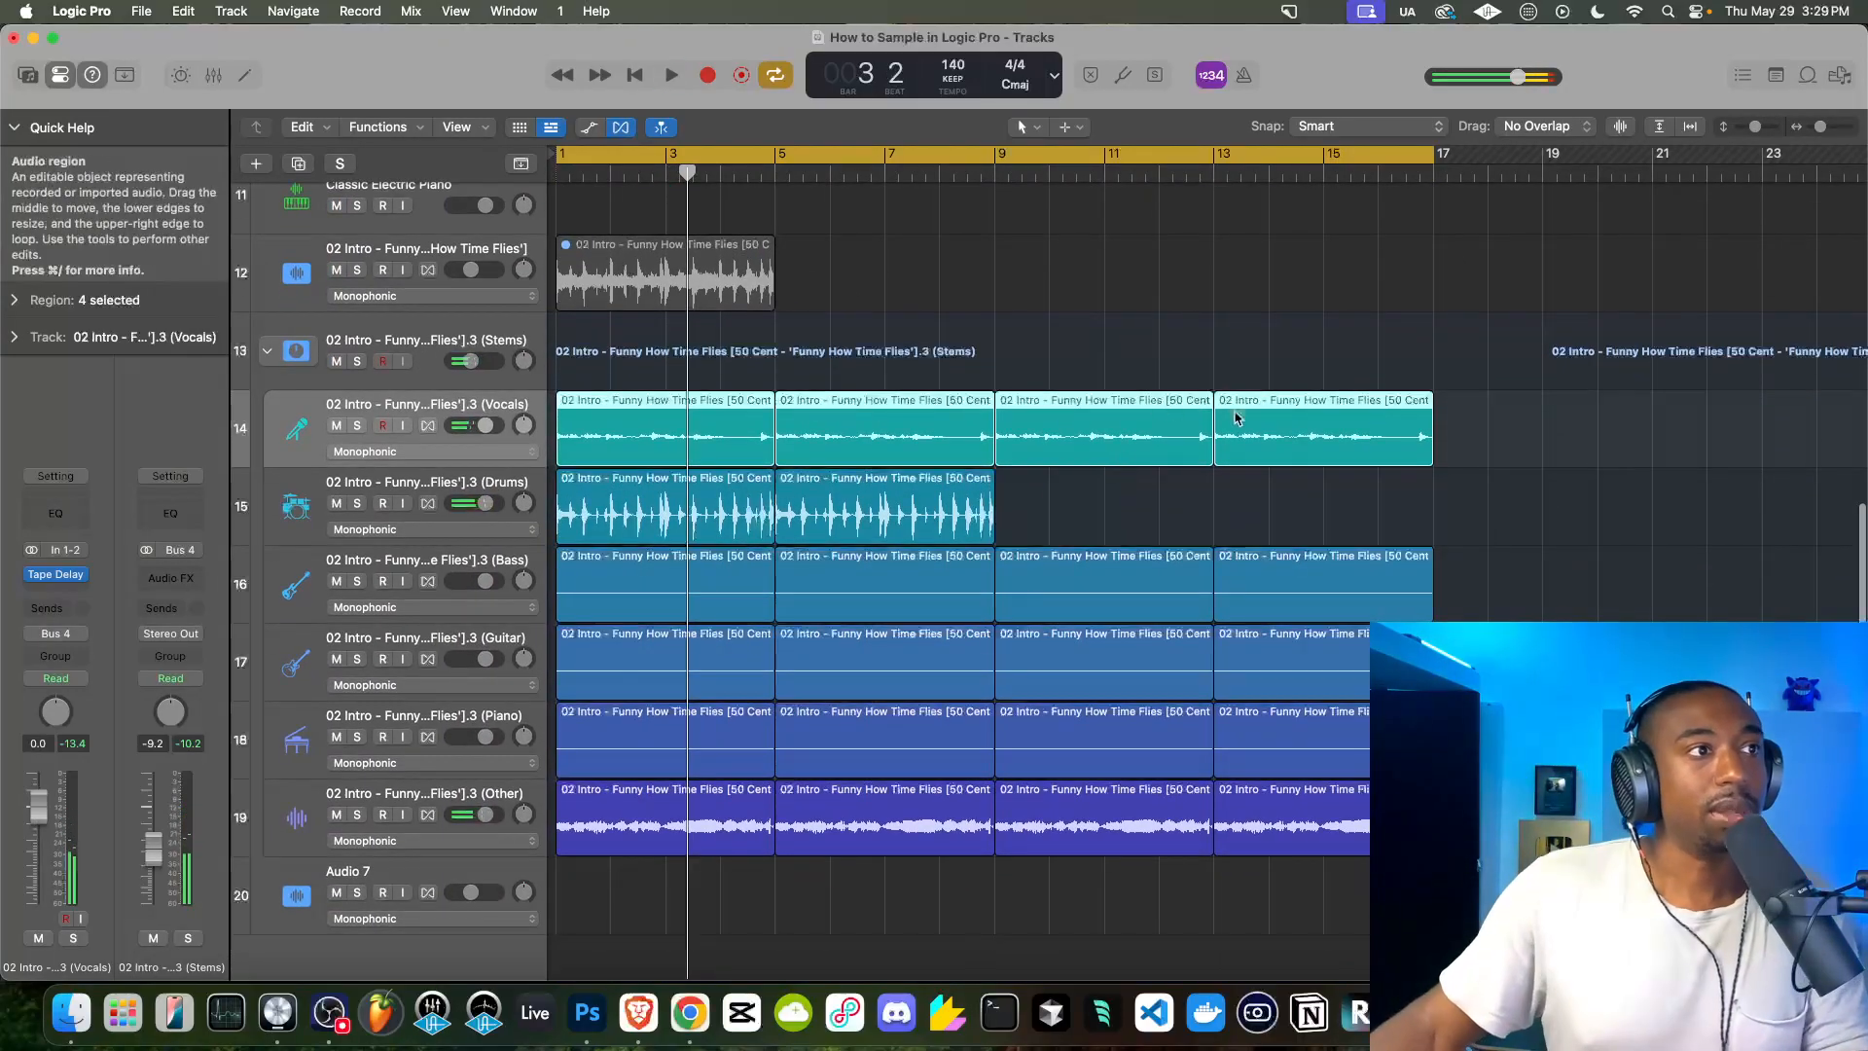
Deselect the stem regions and set the project tempo to 156 BPM
drag(1466, 425, 566, 843)
click(656, 876)
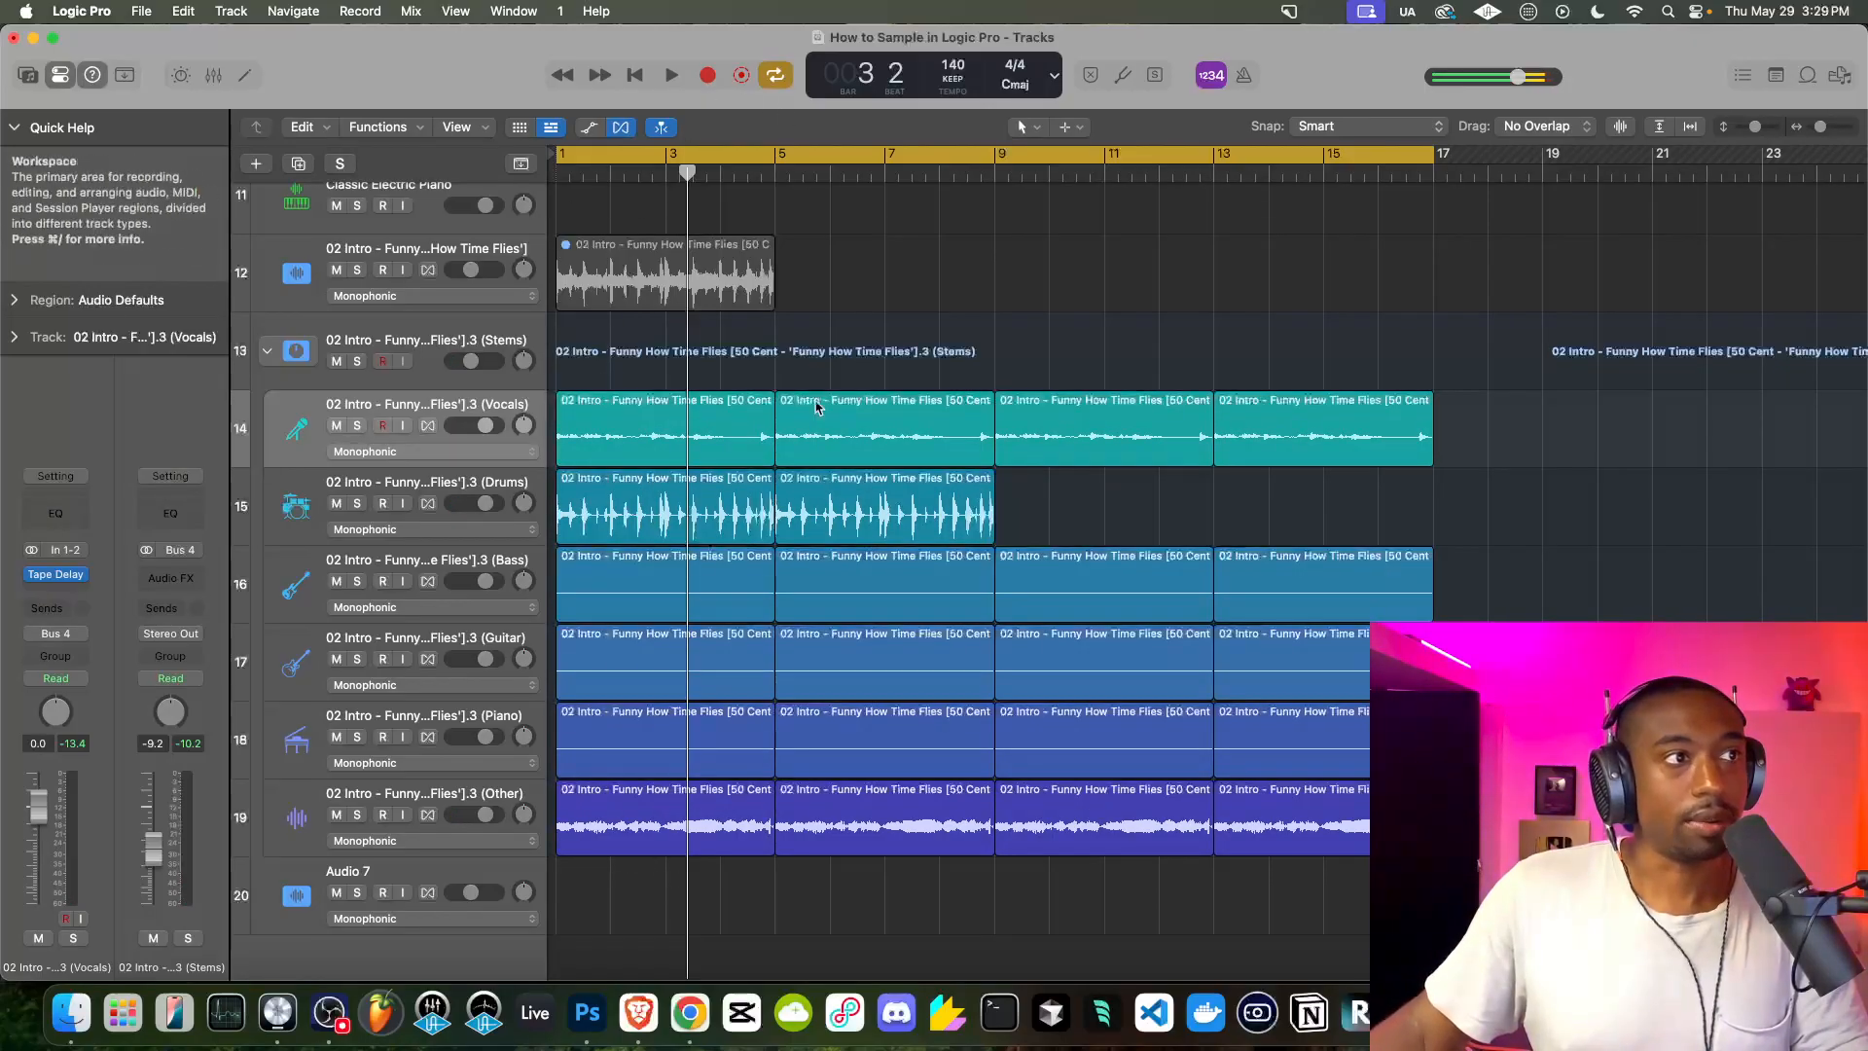
drag(954, 65, 954, 48)
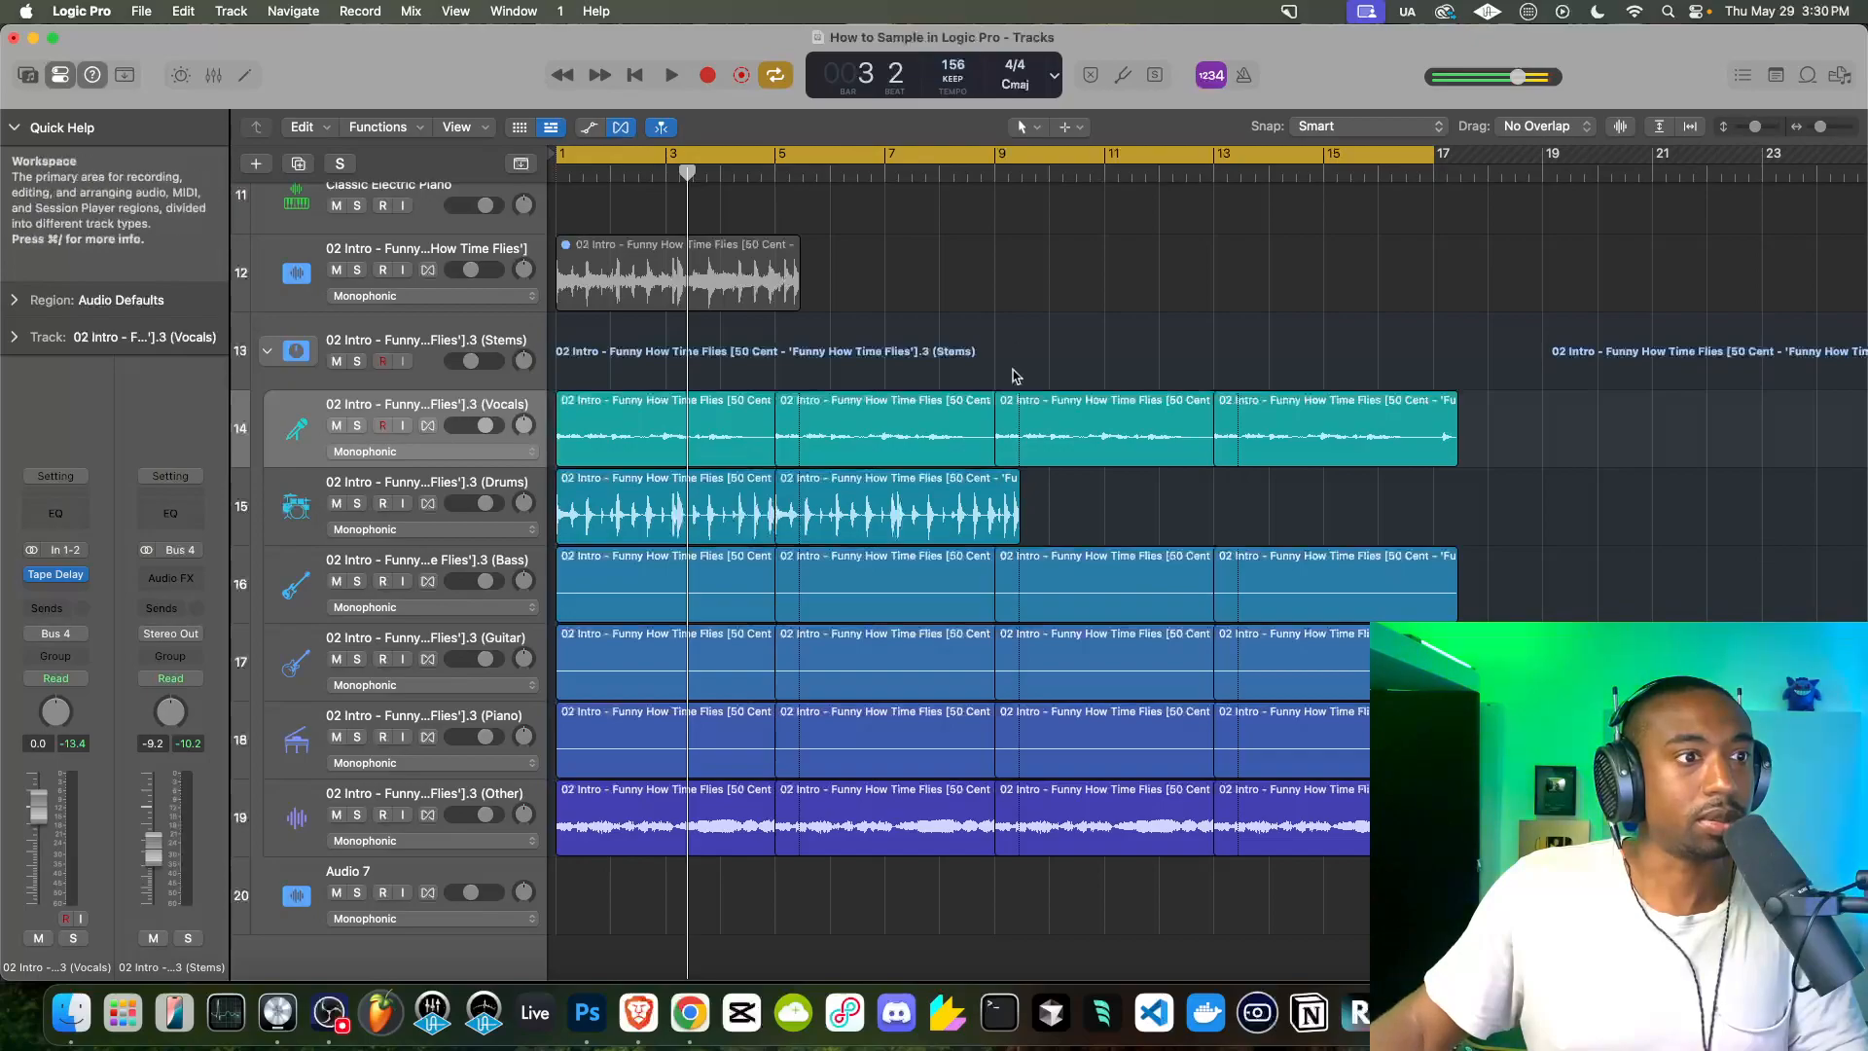
Undo the last tempo change and turn on Flex in Polyphonic mode for all stem tracks and the original sample on track 12
key(super+z)
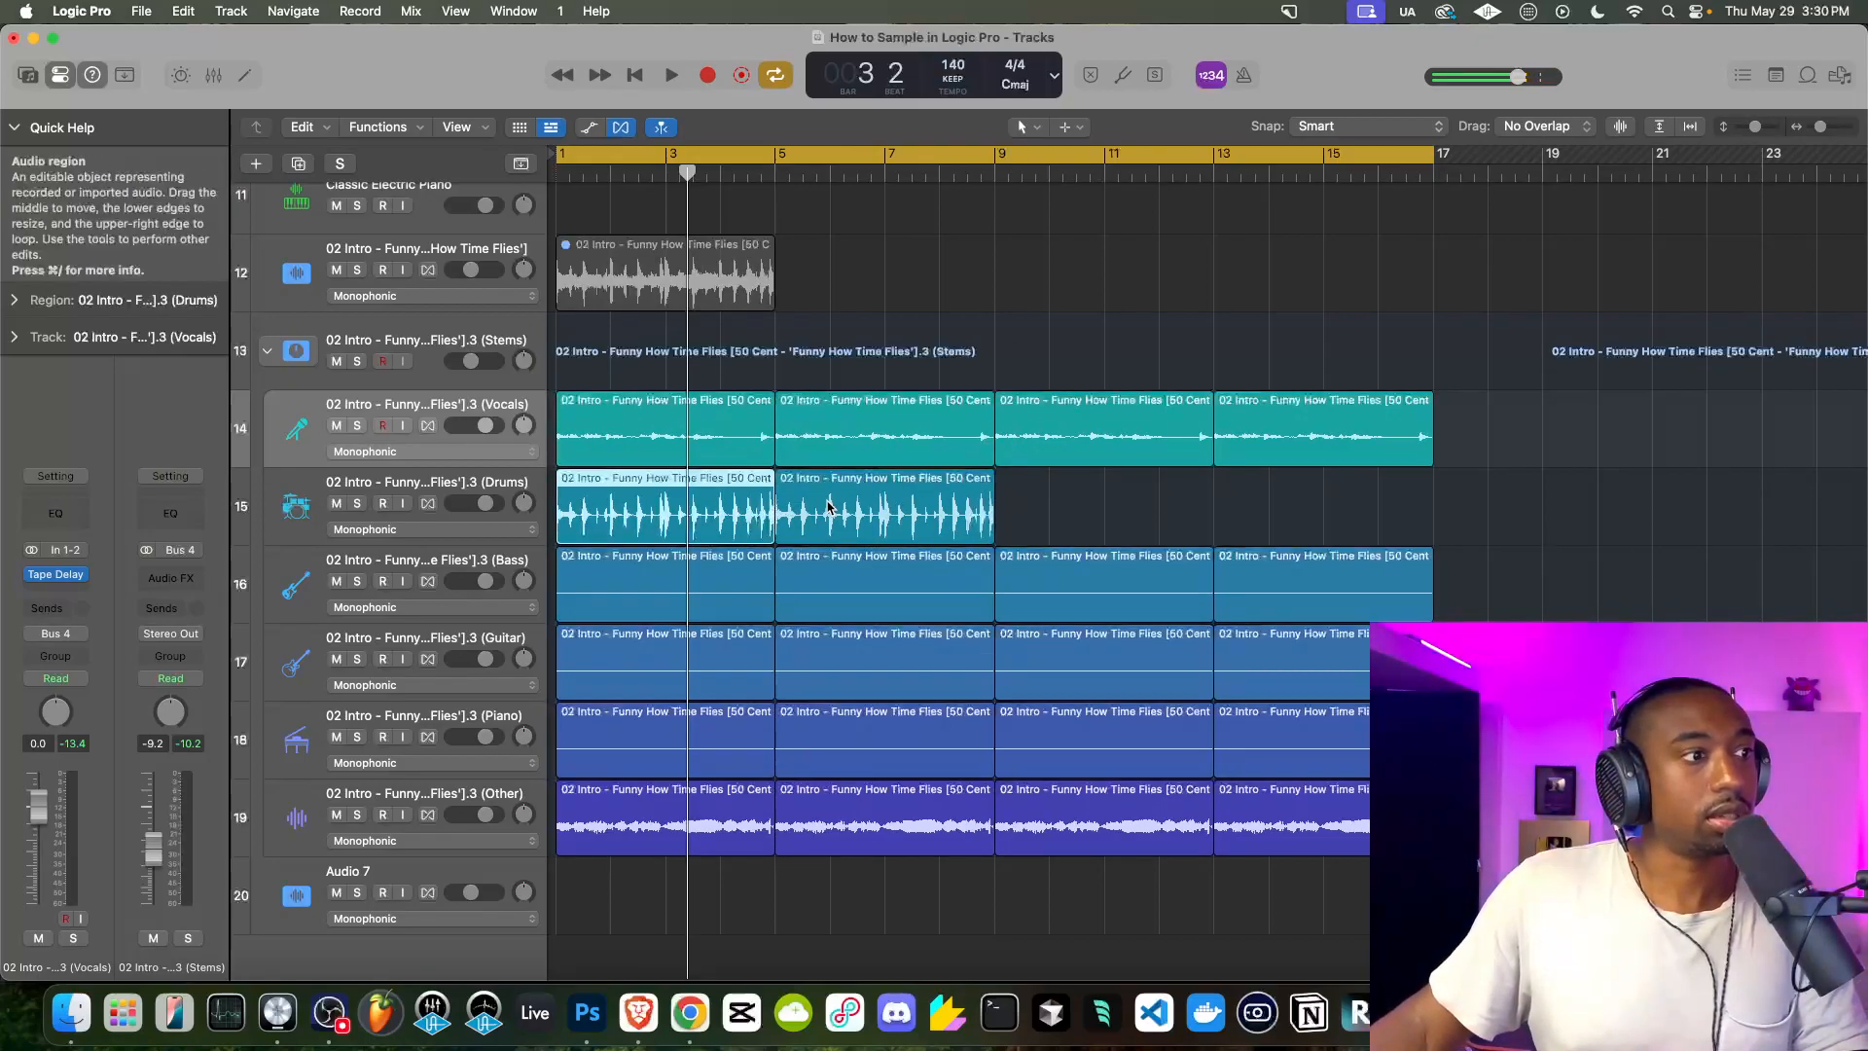
click(428, 504)
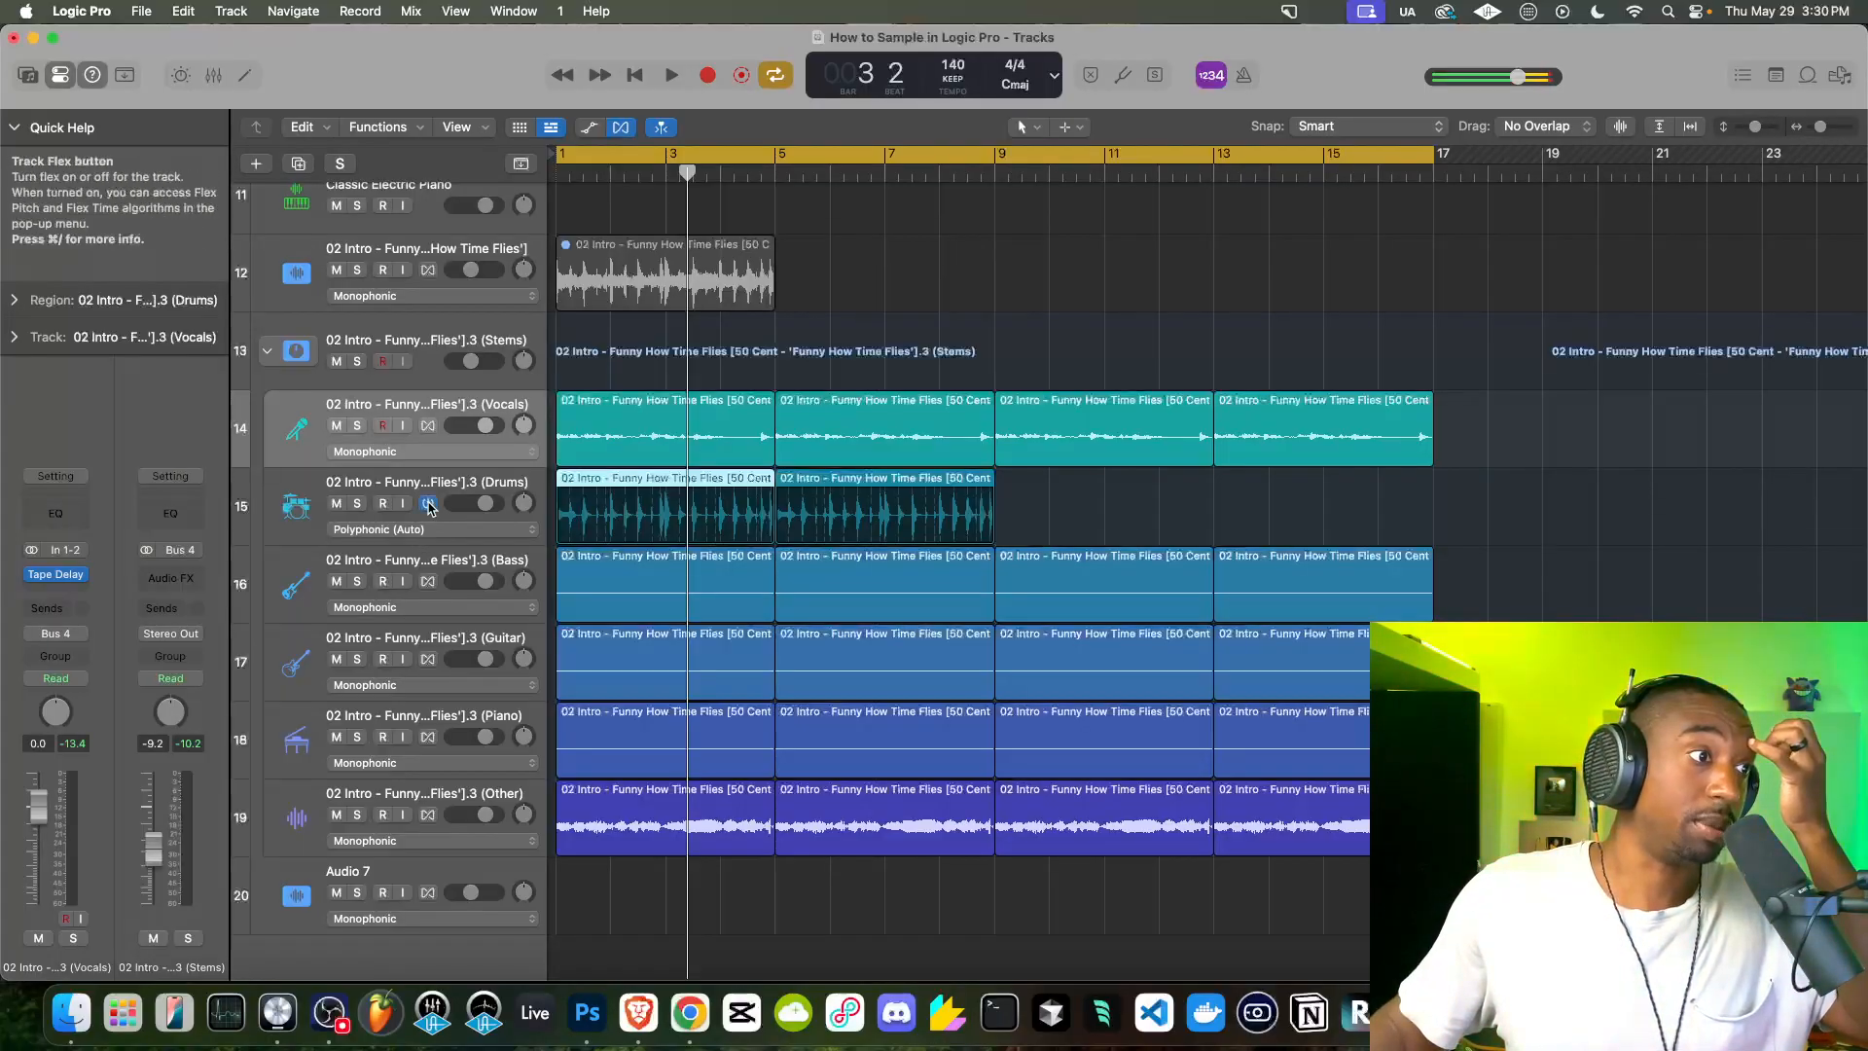
click(428, 580)
click(430, 660)
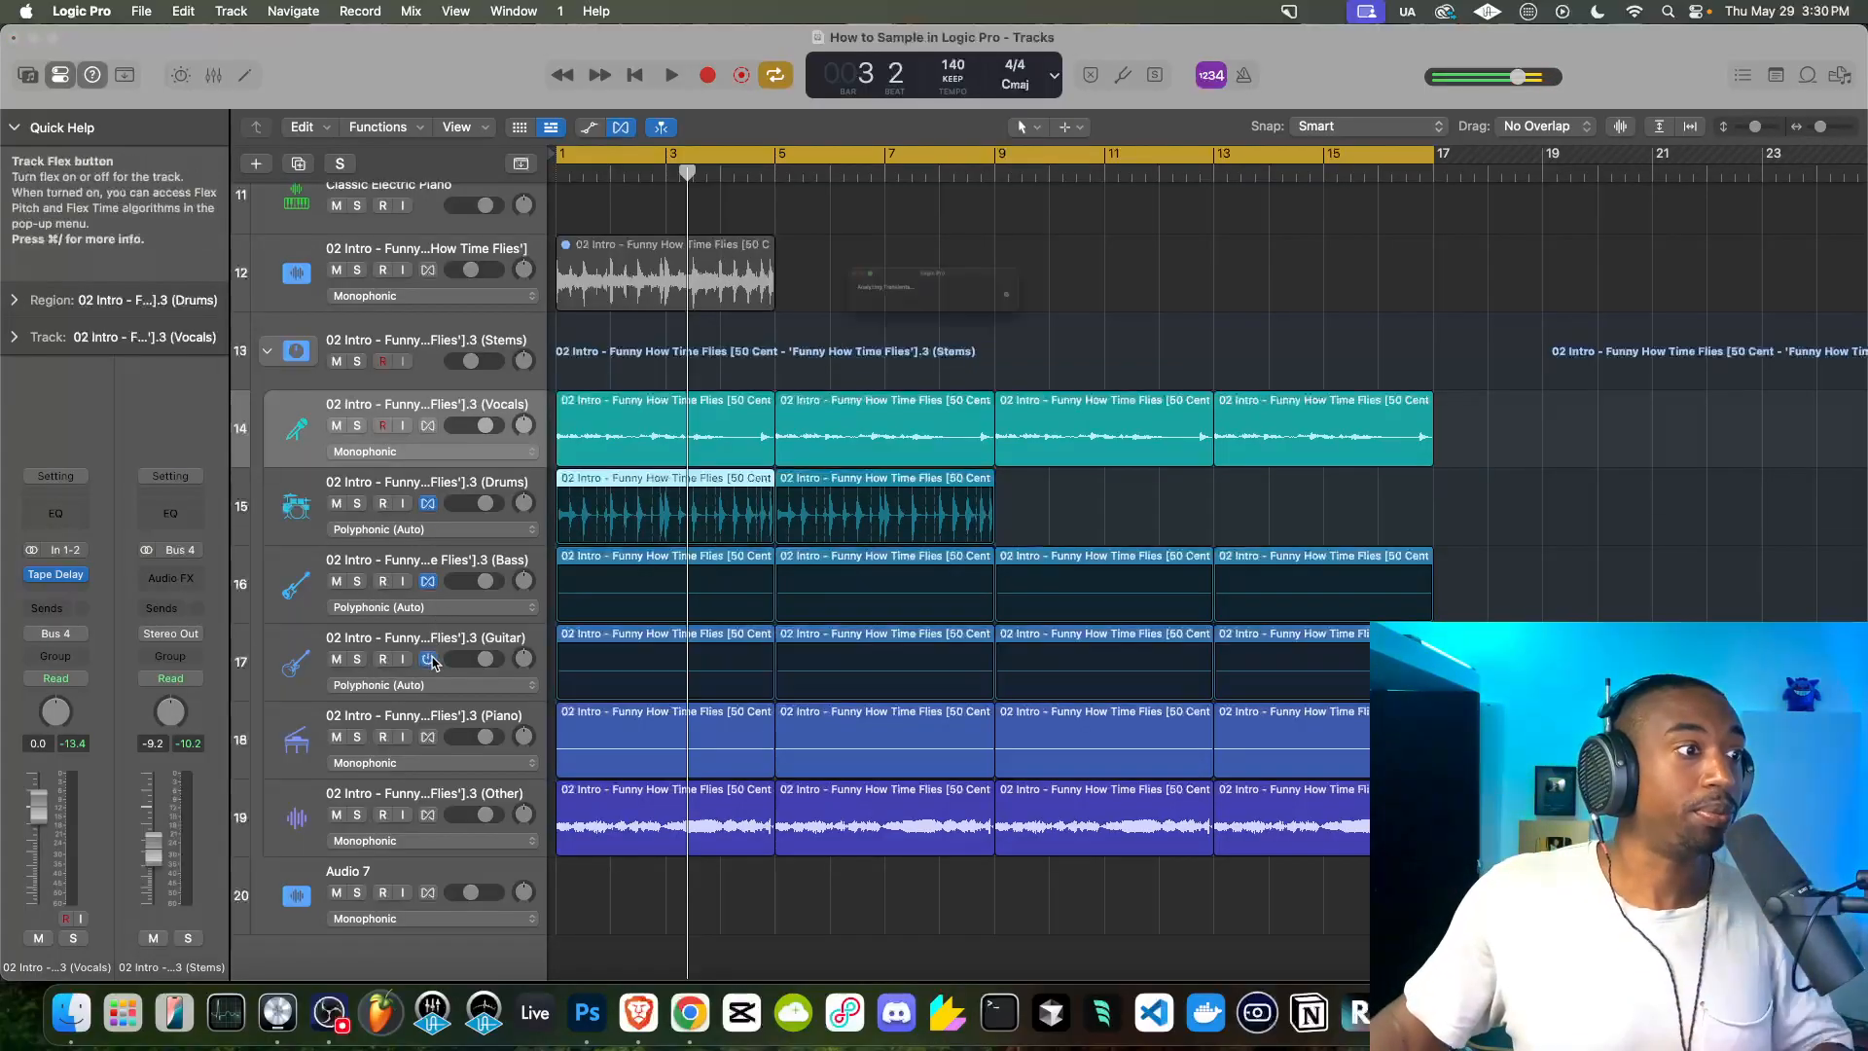
click(430, 739)
click(431, 817)
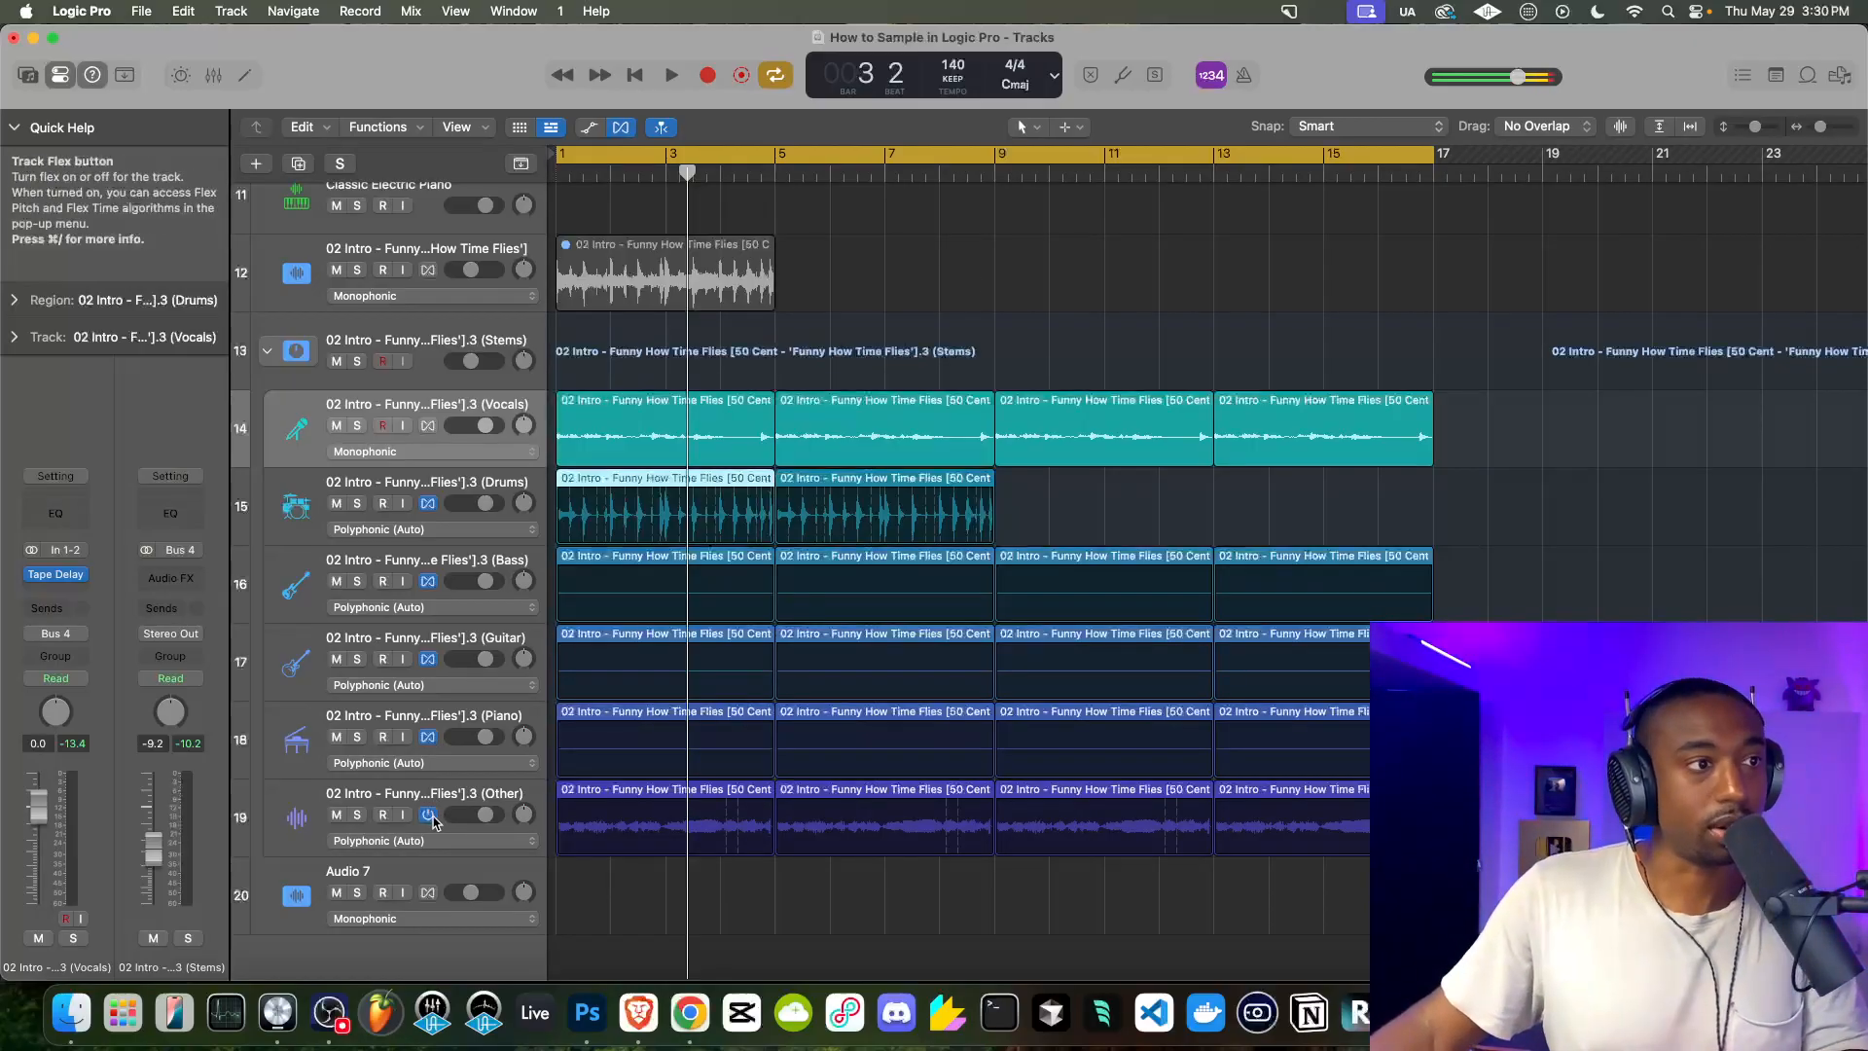
click(428, 426)
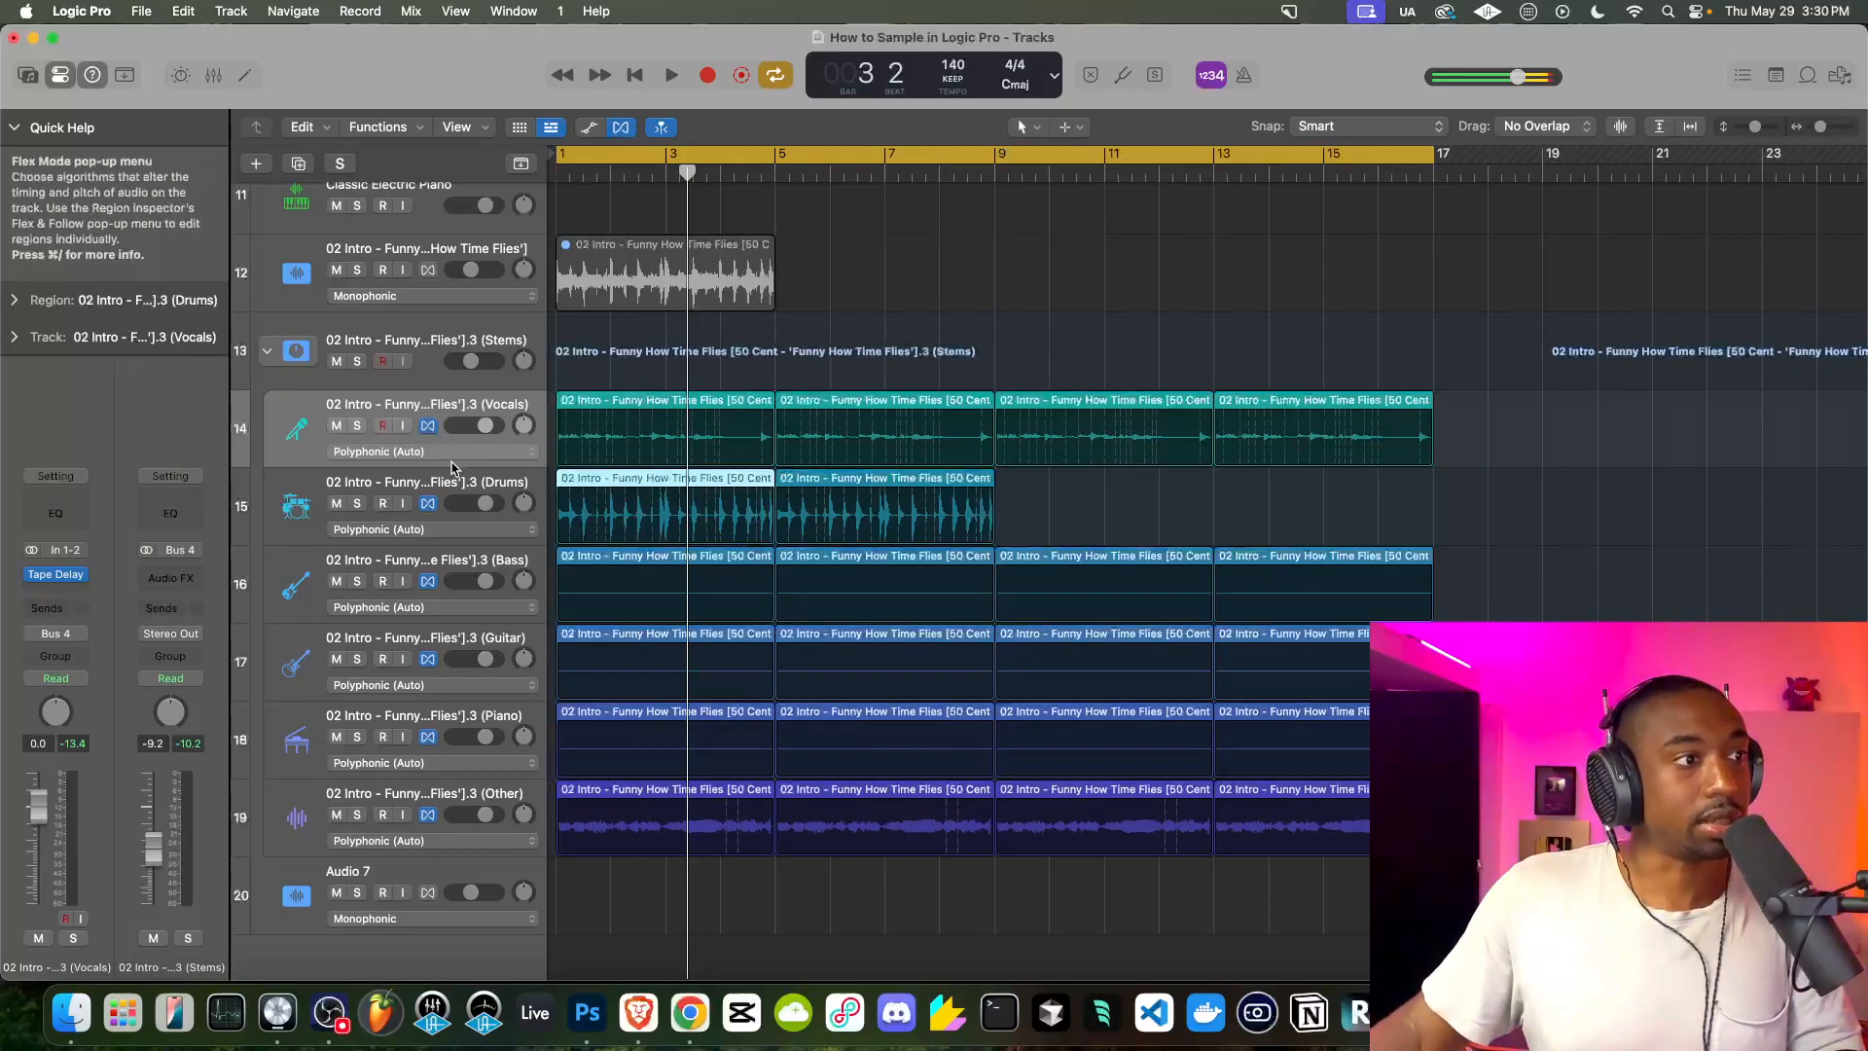
scroll(685, 386, up, 2)
click(429, 316)
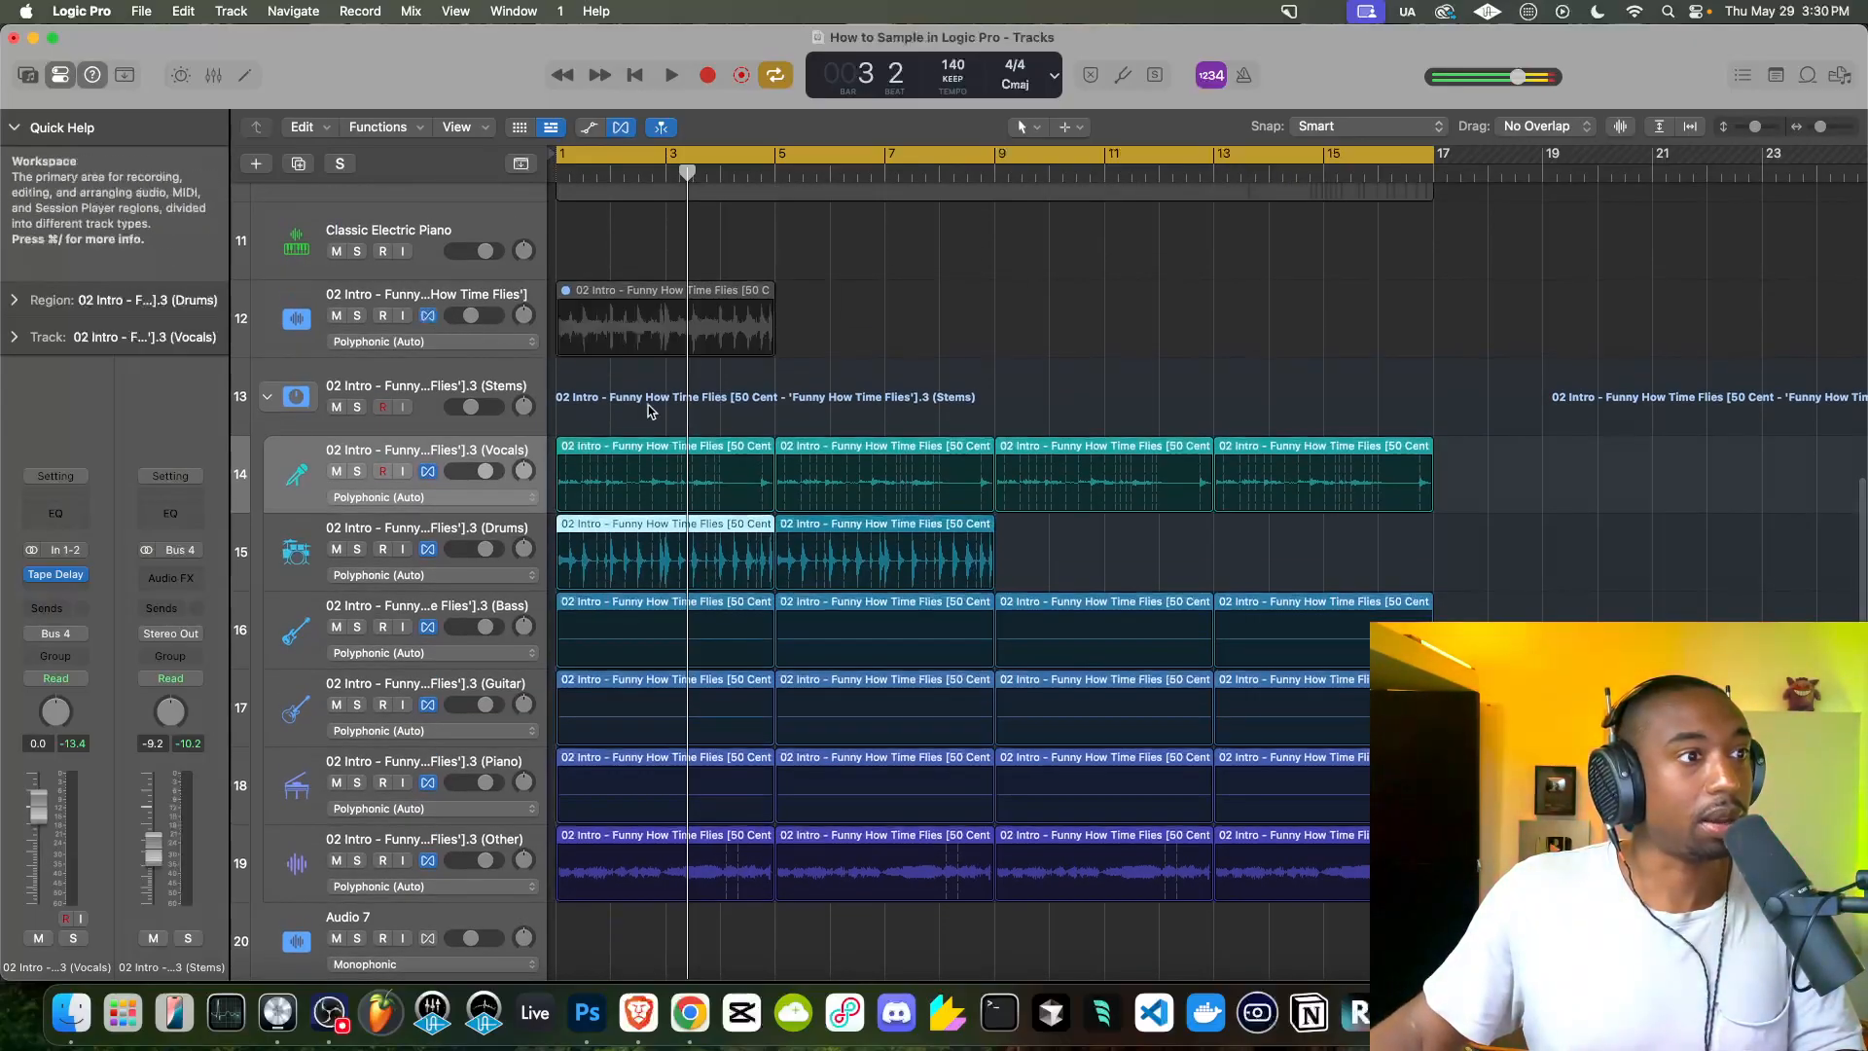
Raise the project tempo to 180 BPM while the arrangement plays
scroll(973, 486, up, 5)
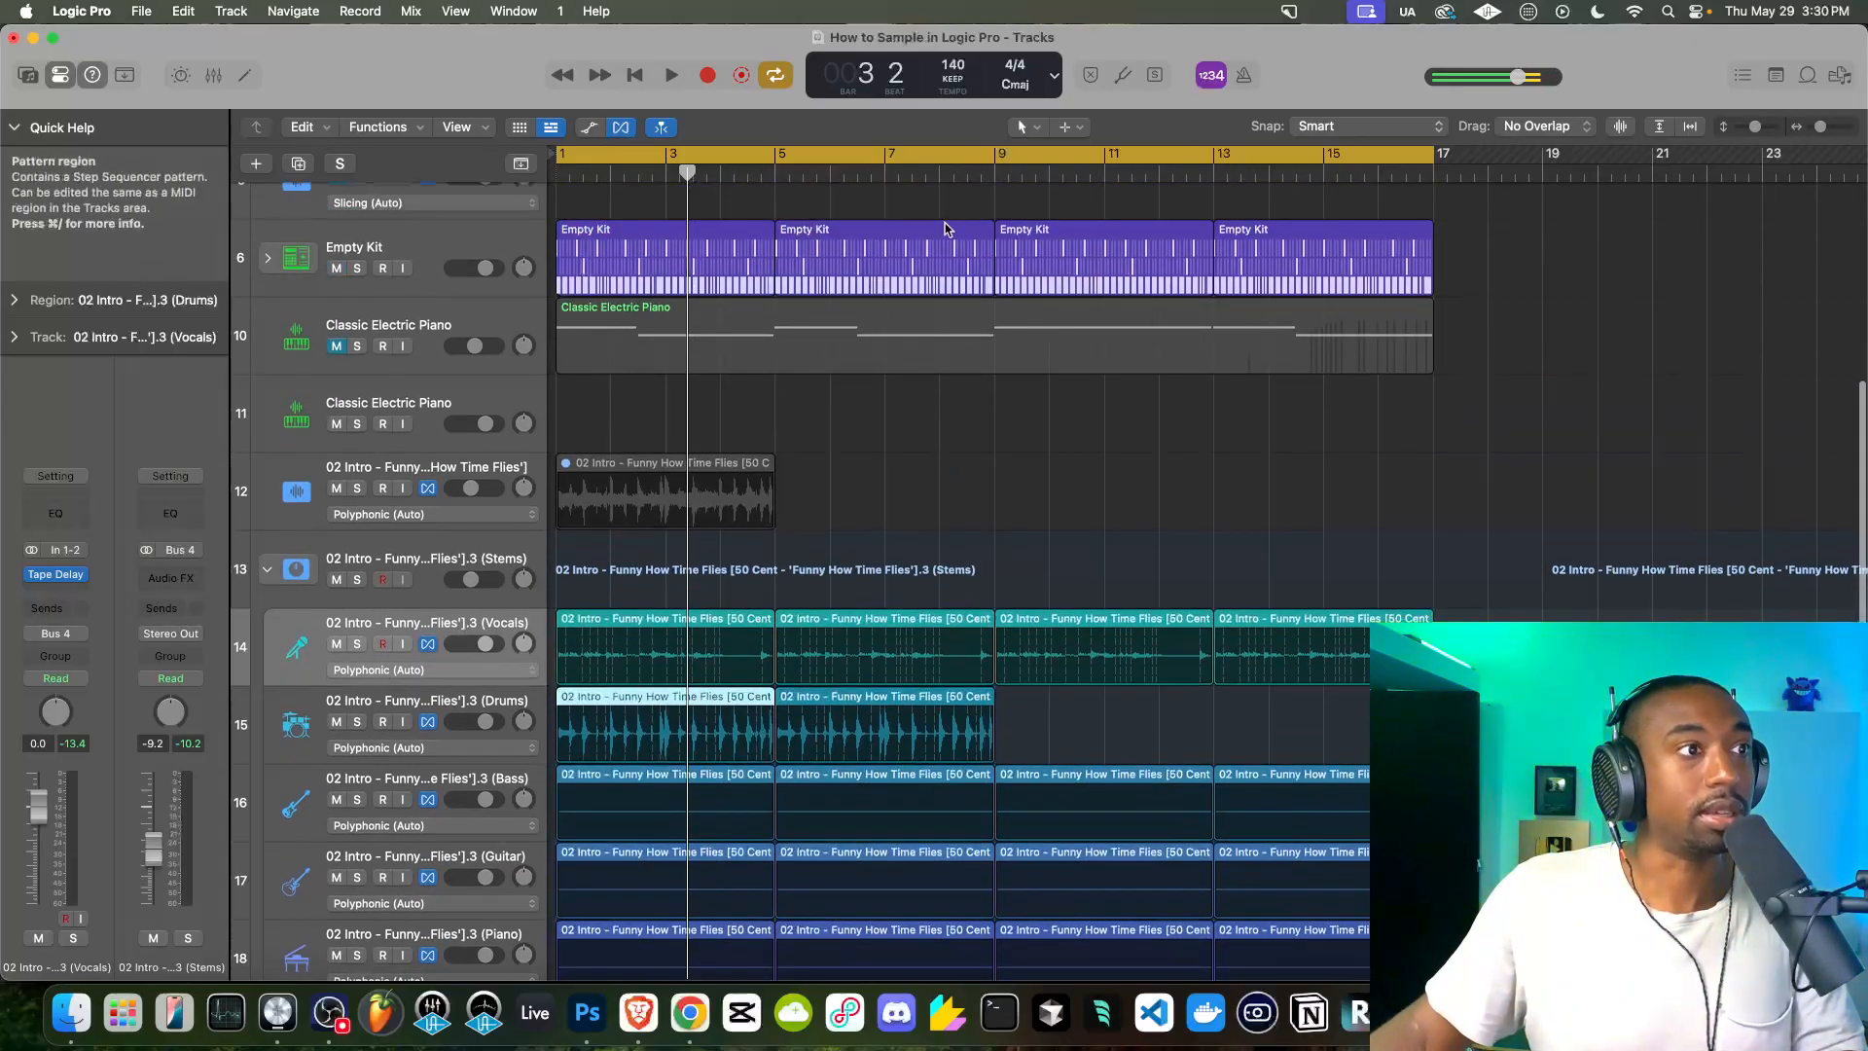
drag(949, 78, 952, 20)
key(space)
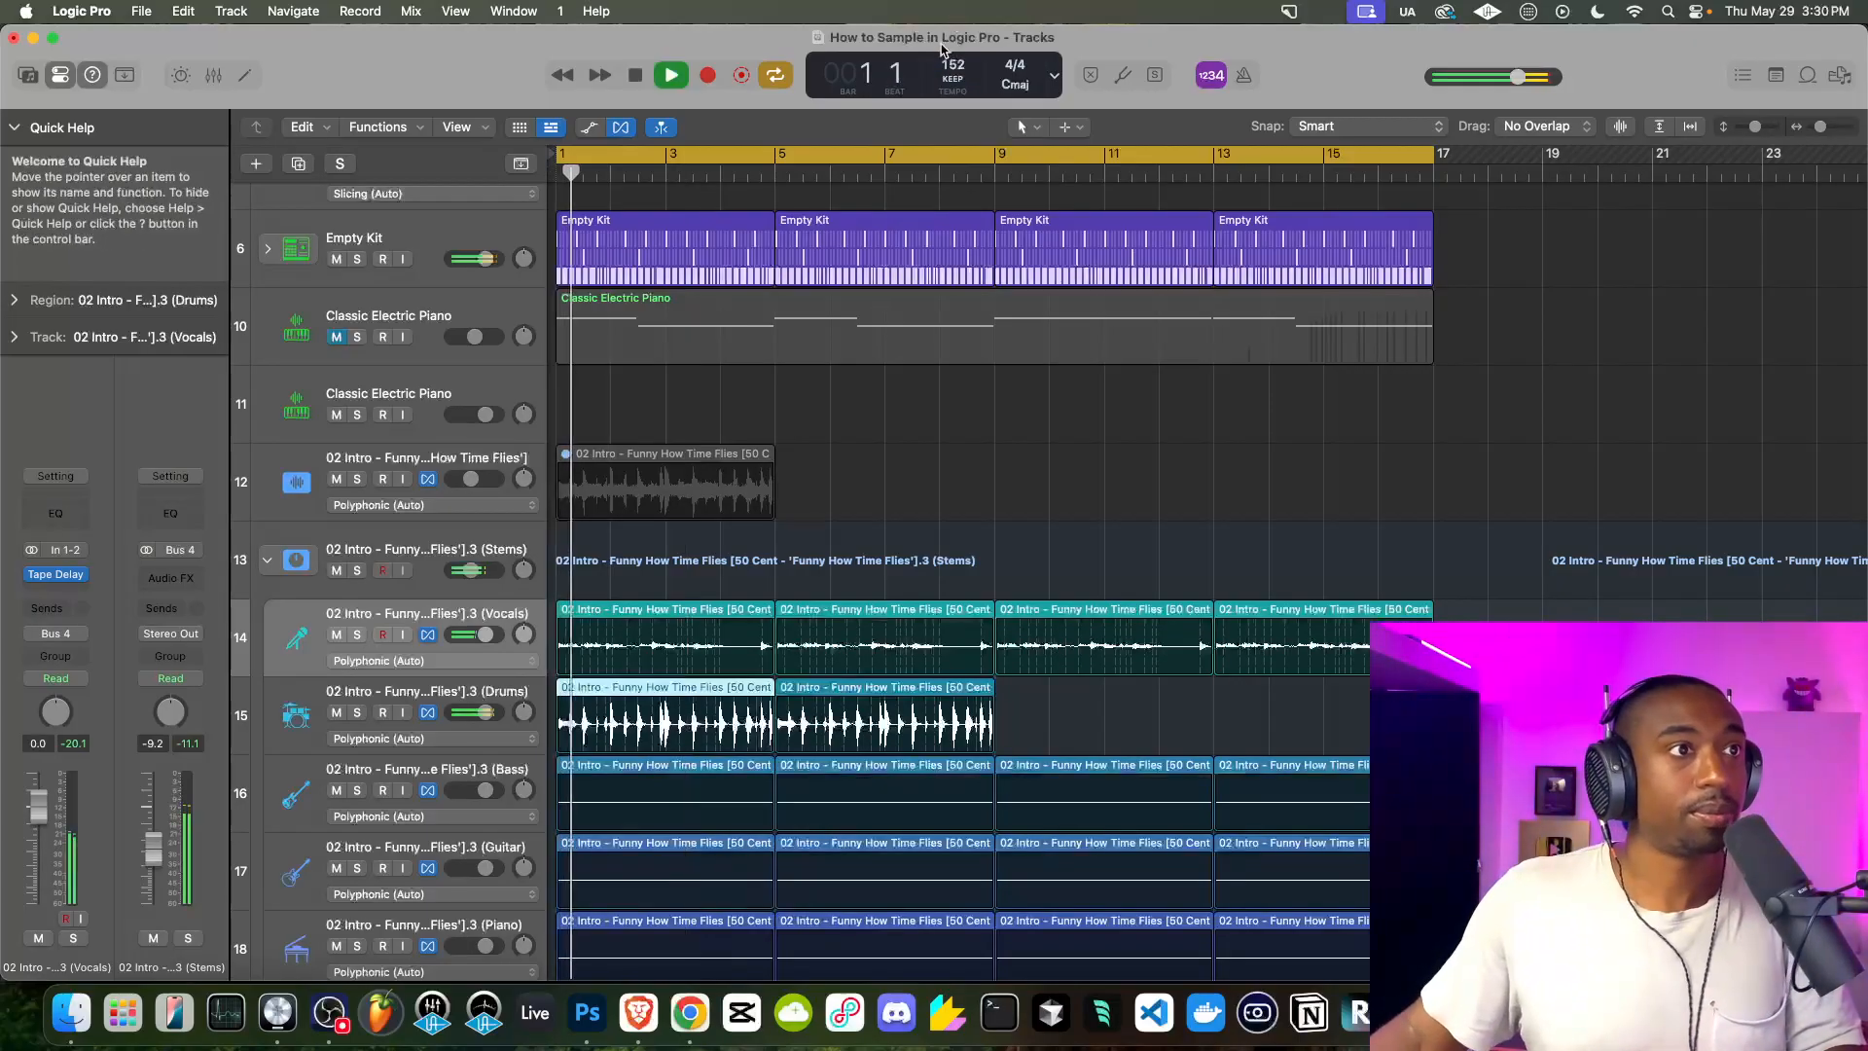
drag(952, 67, 951, 27)
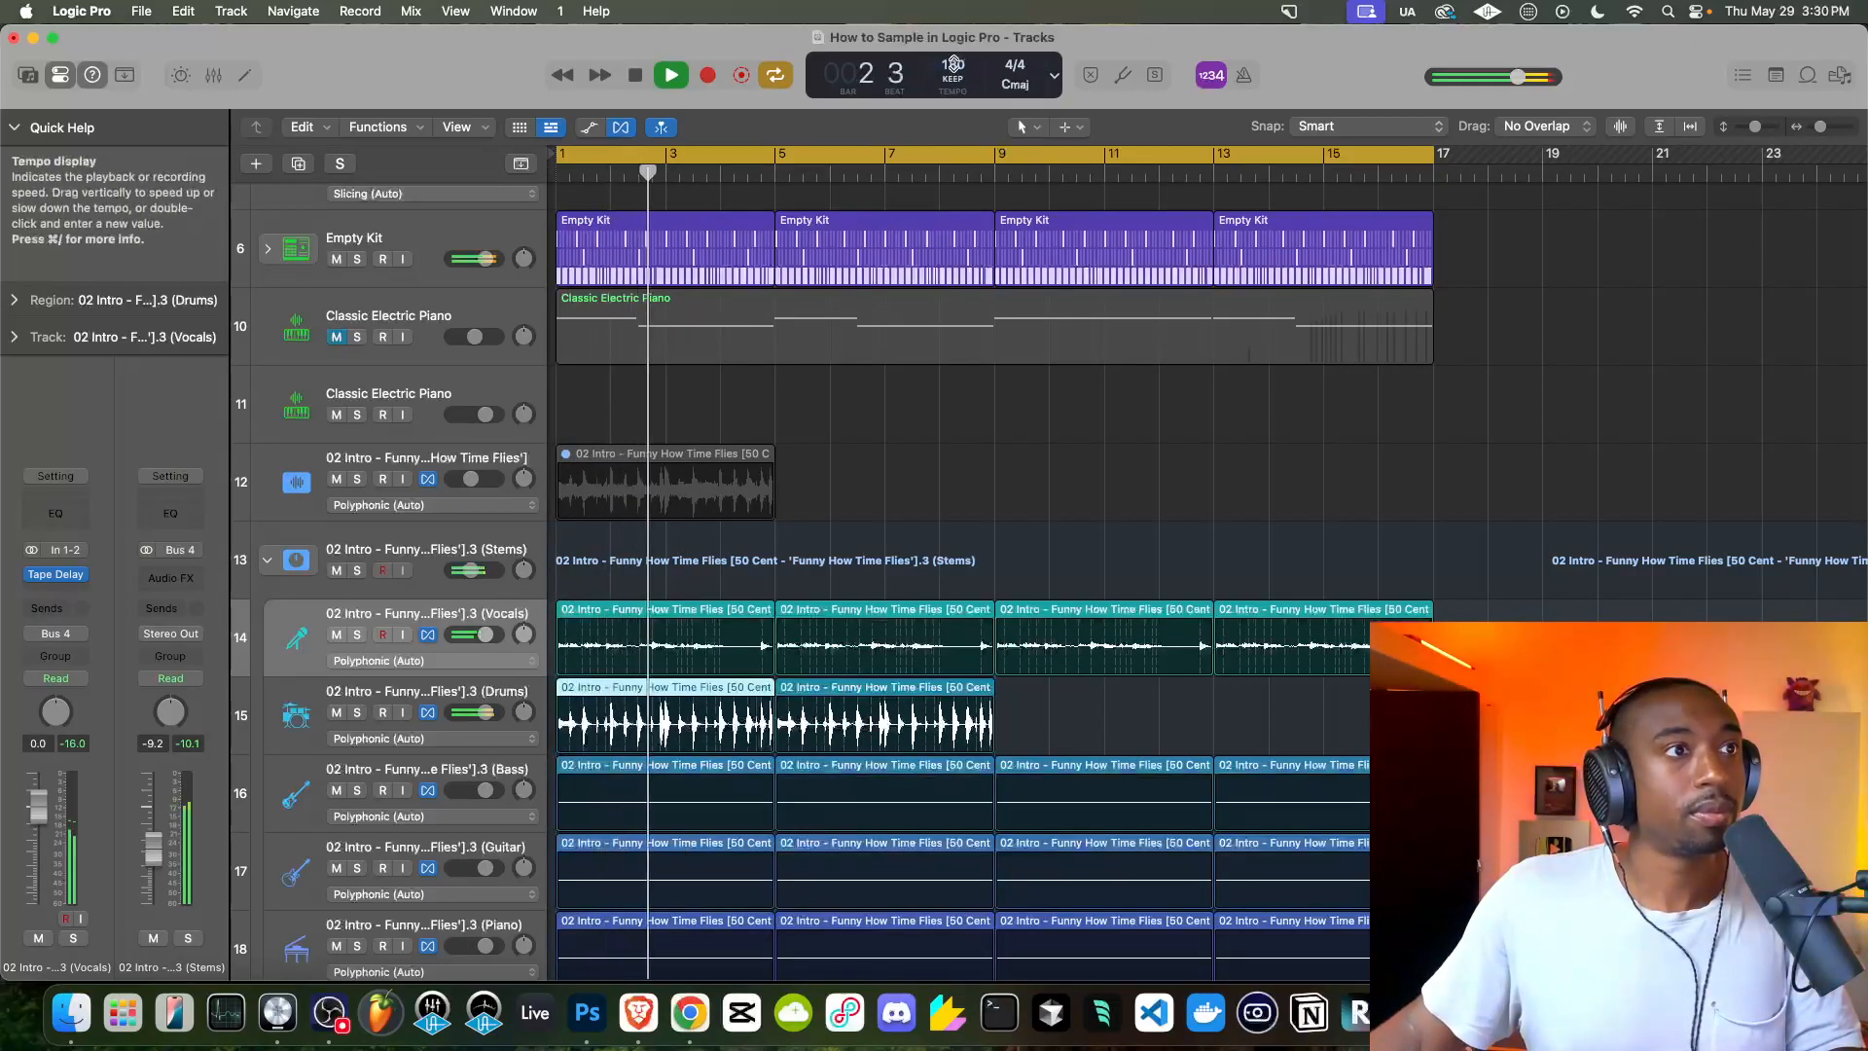
Restart playback, listen to the flexed stems and drums at 180 BPM while reviewing the tracks, and stop at the loop's end
key(space)
key(space)
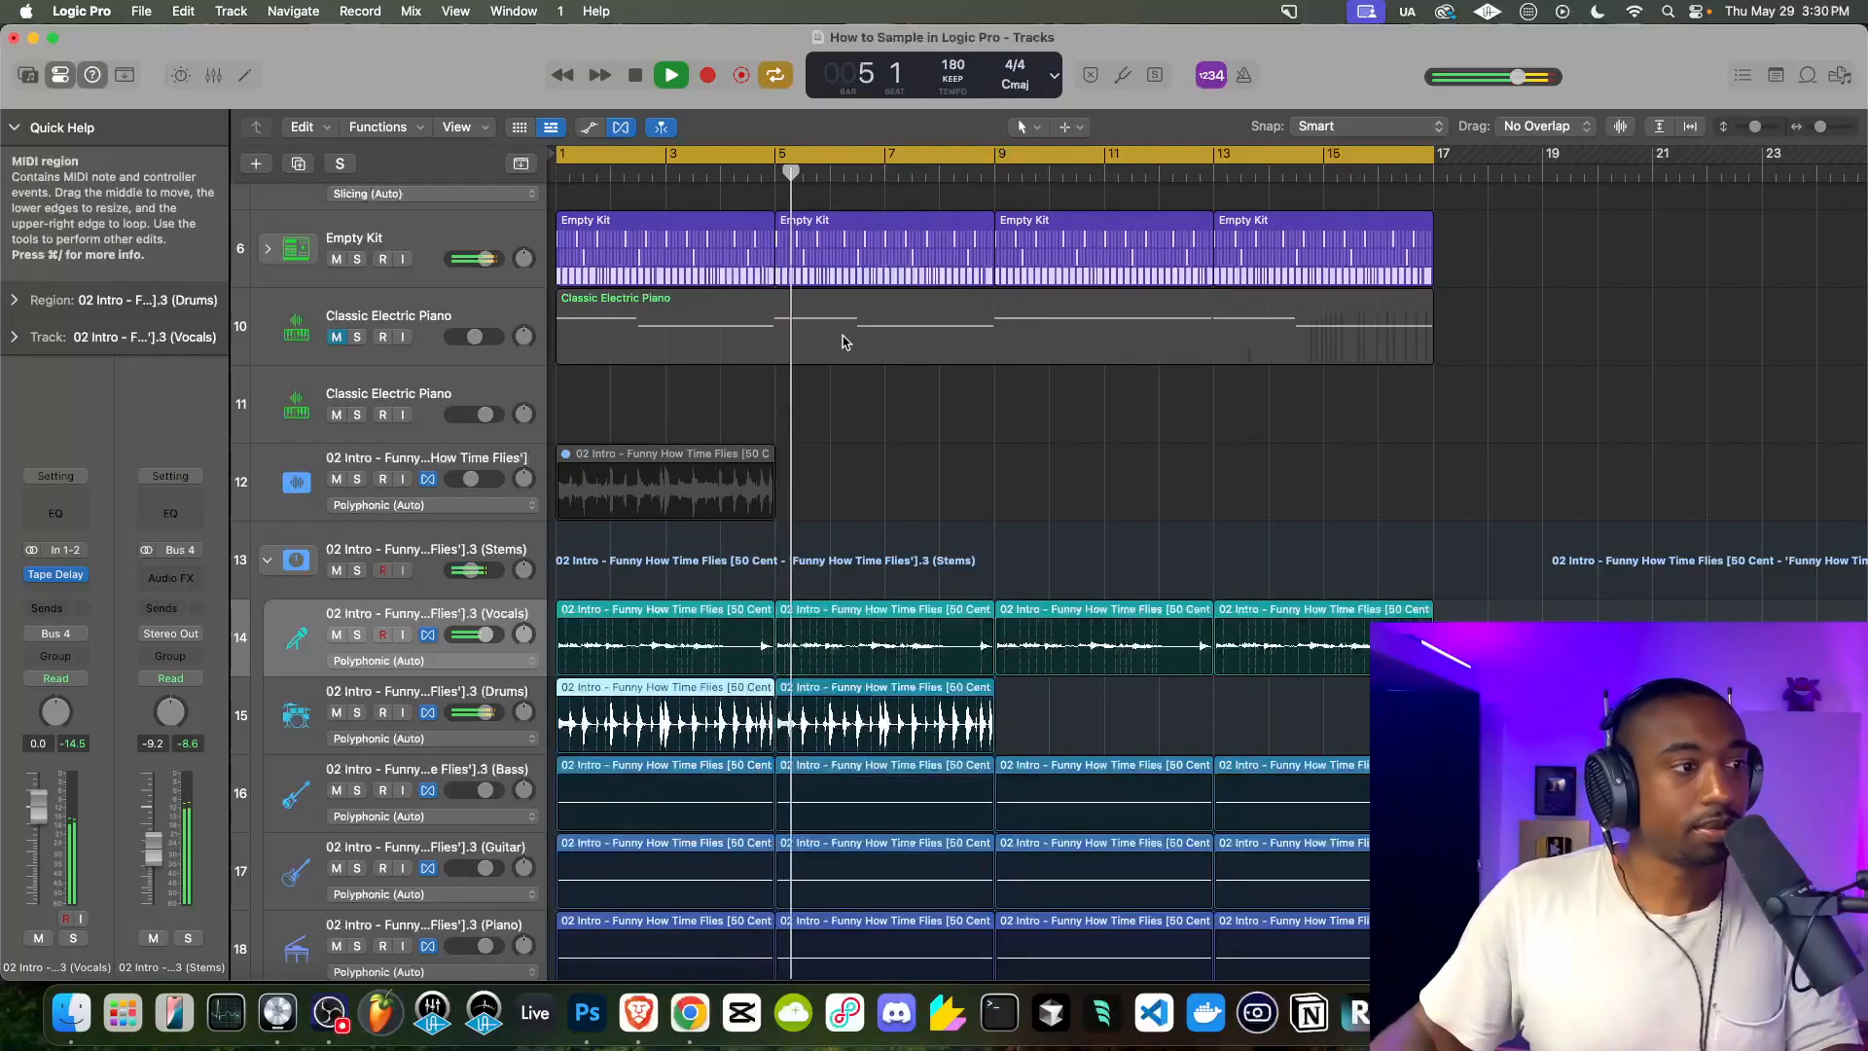
scroll(843, 341, down, 2)
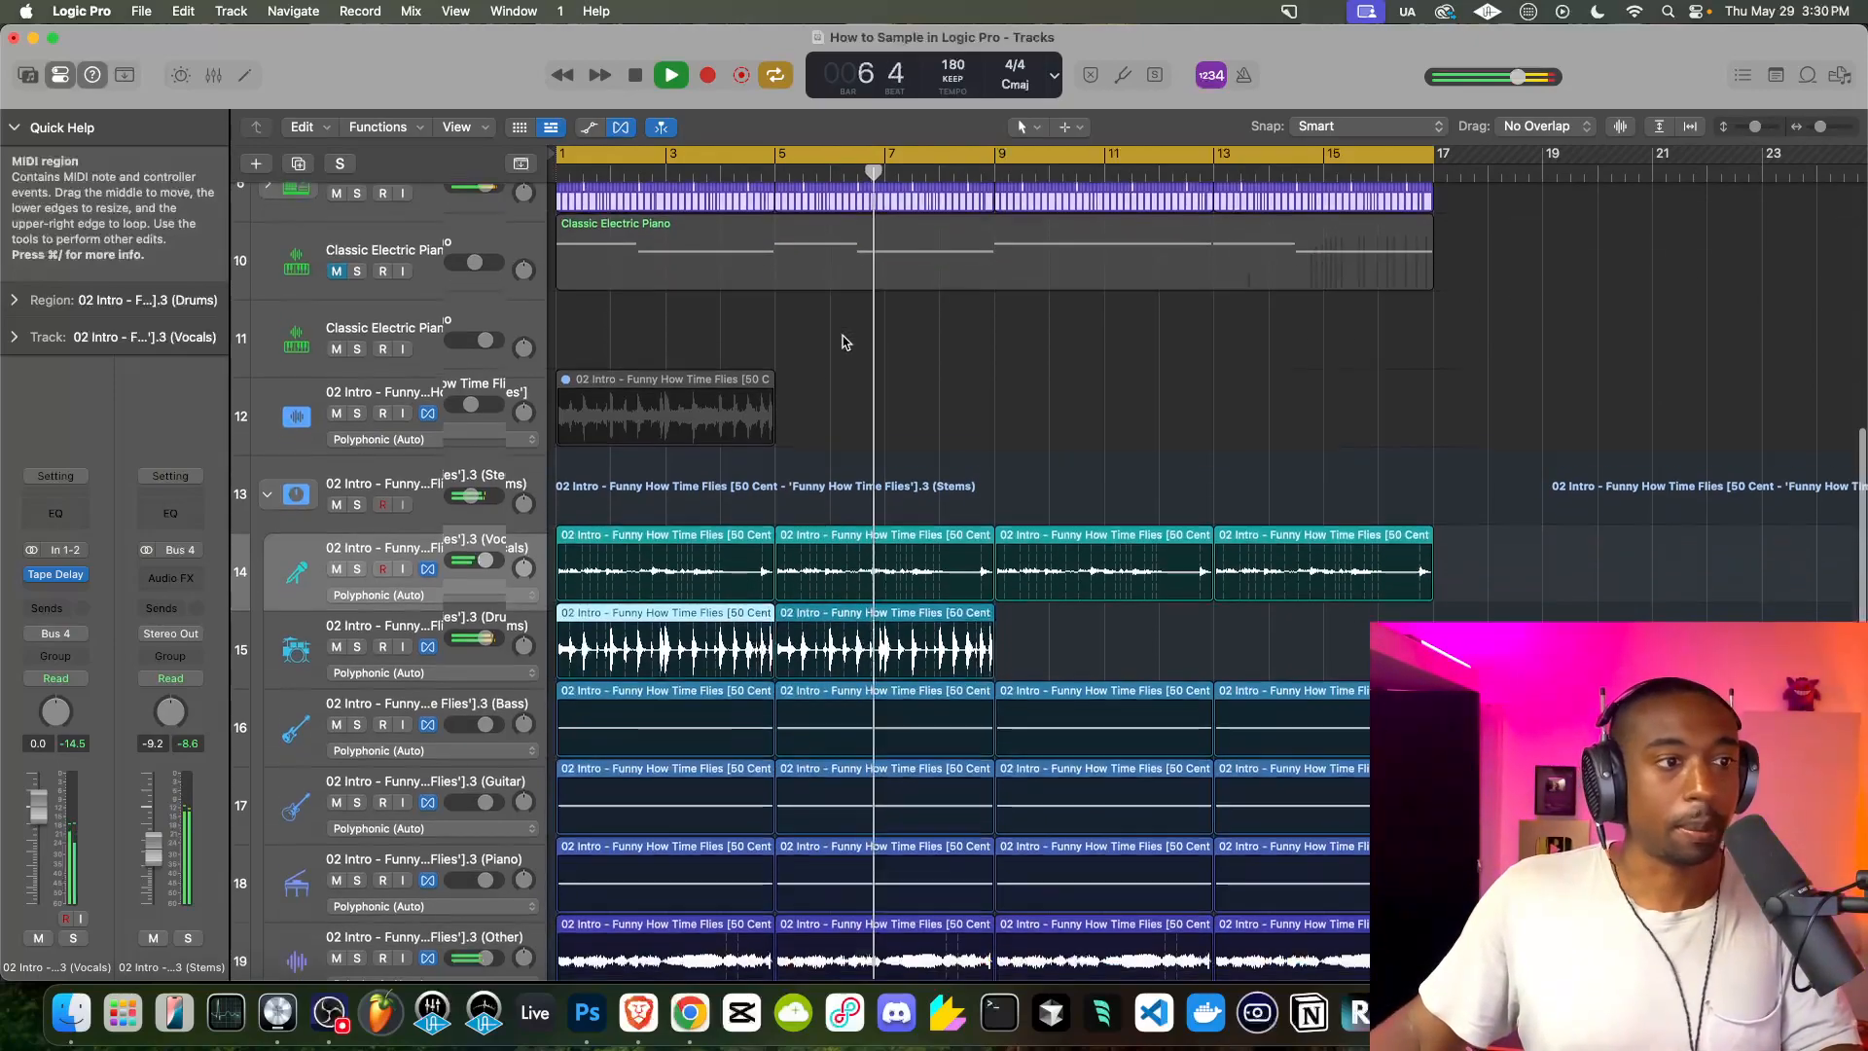
scroll(839, 341, down, 2)
scroll(815, 342, up, 15)
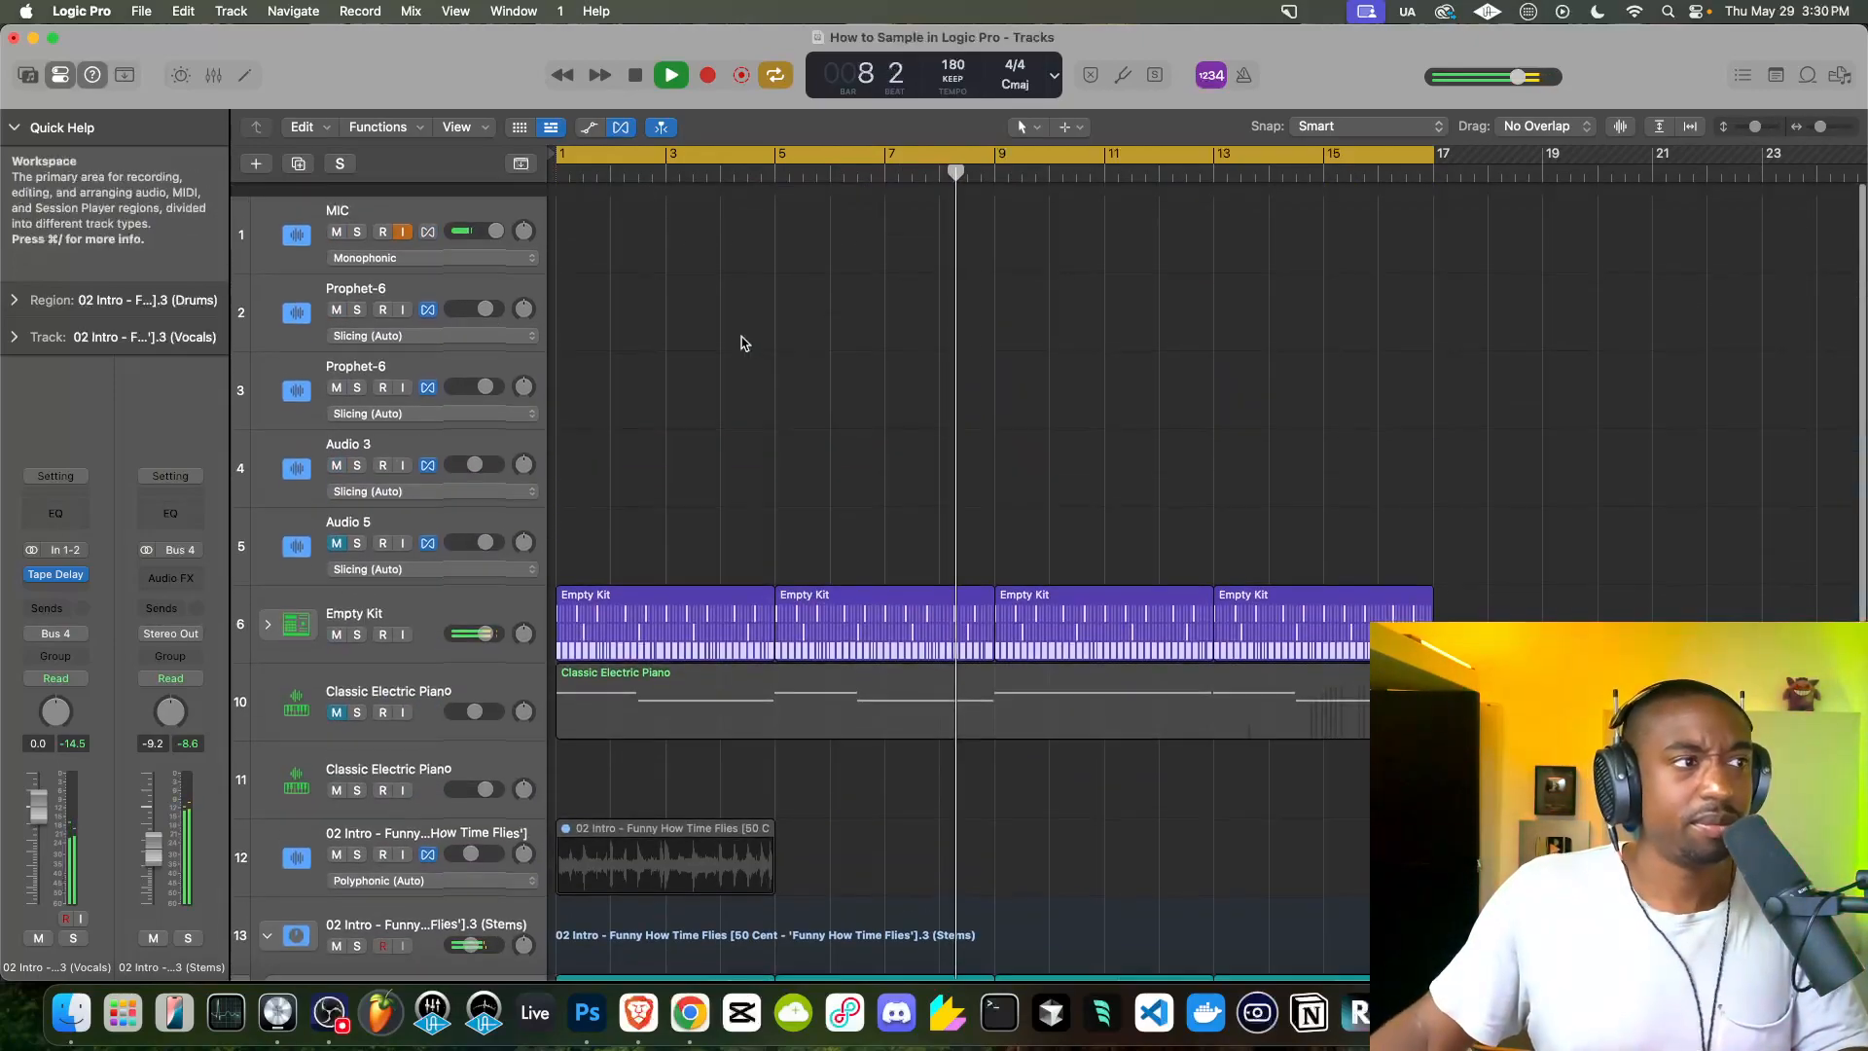
scroll(912, 387, down, 8)
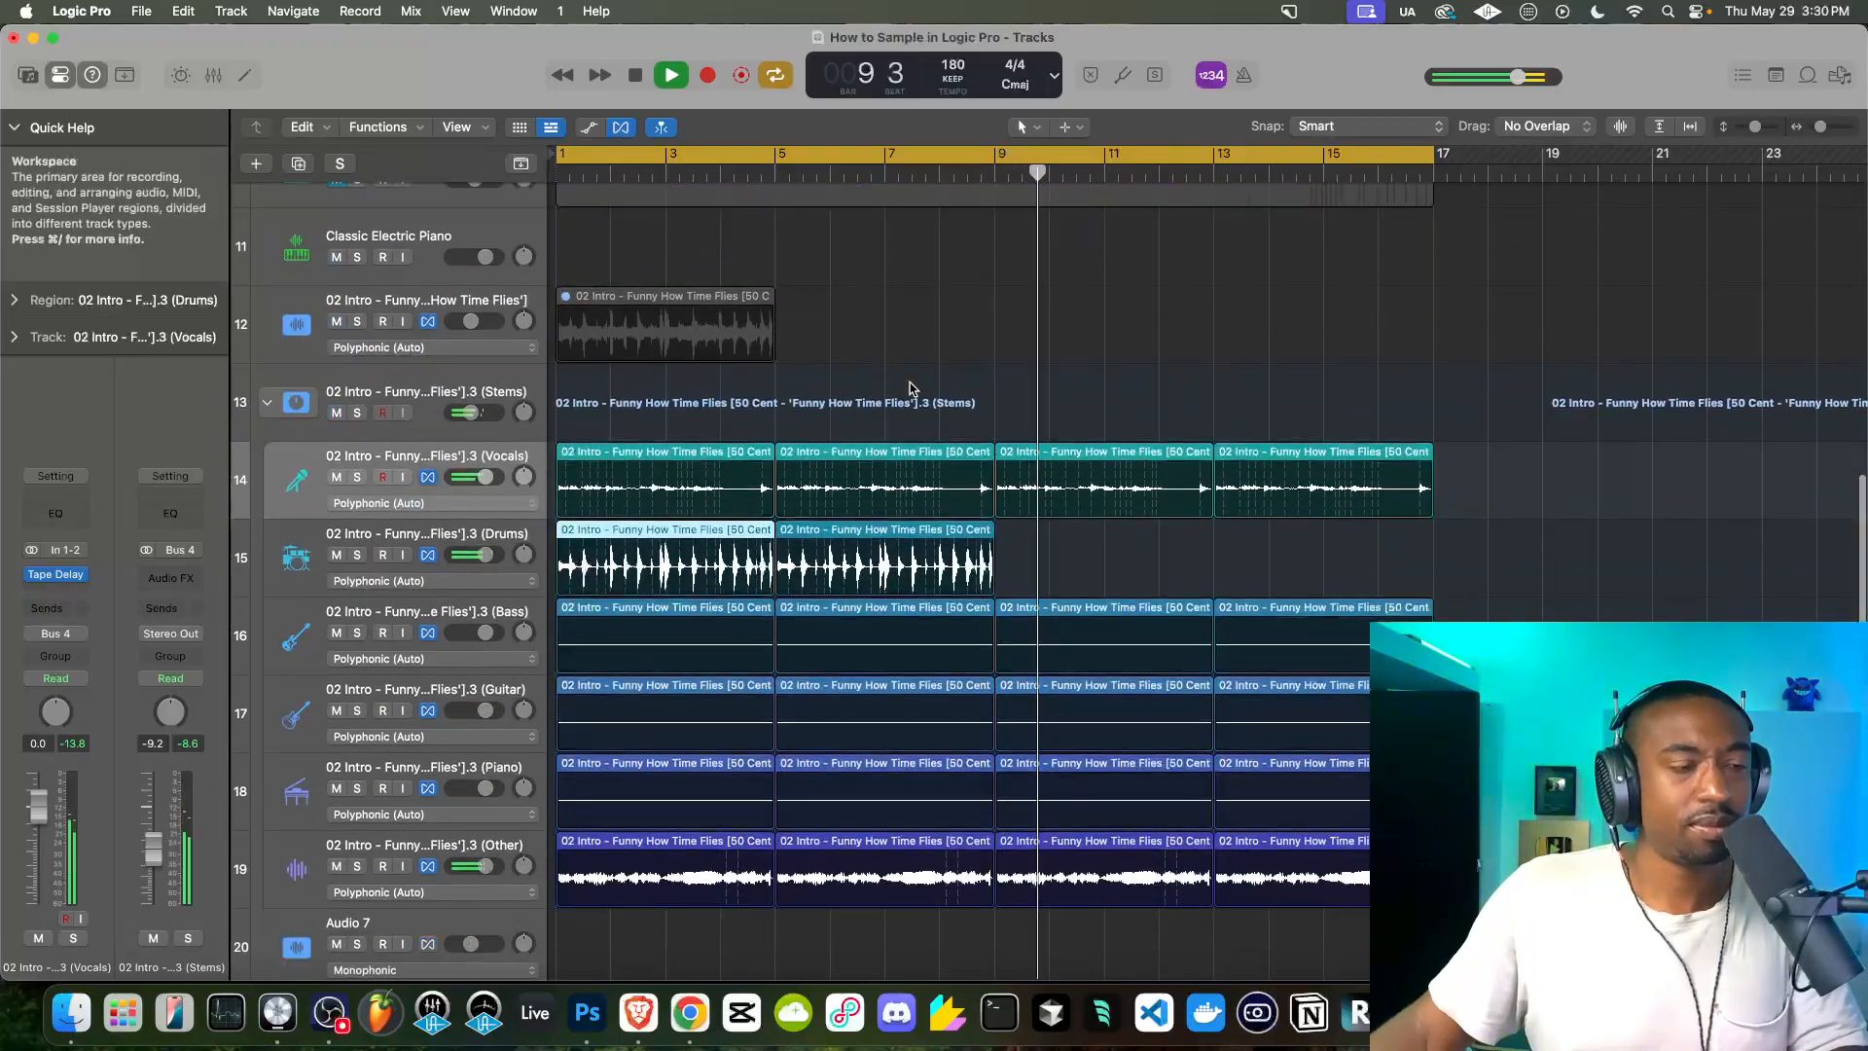
scroll(912, 387, down, 3)
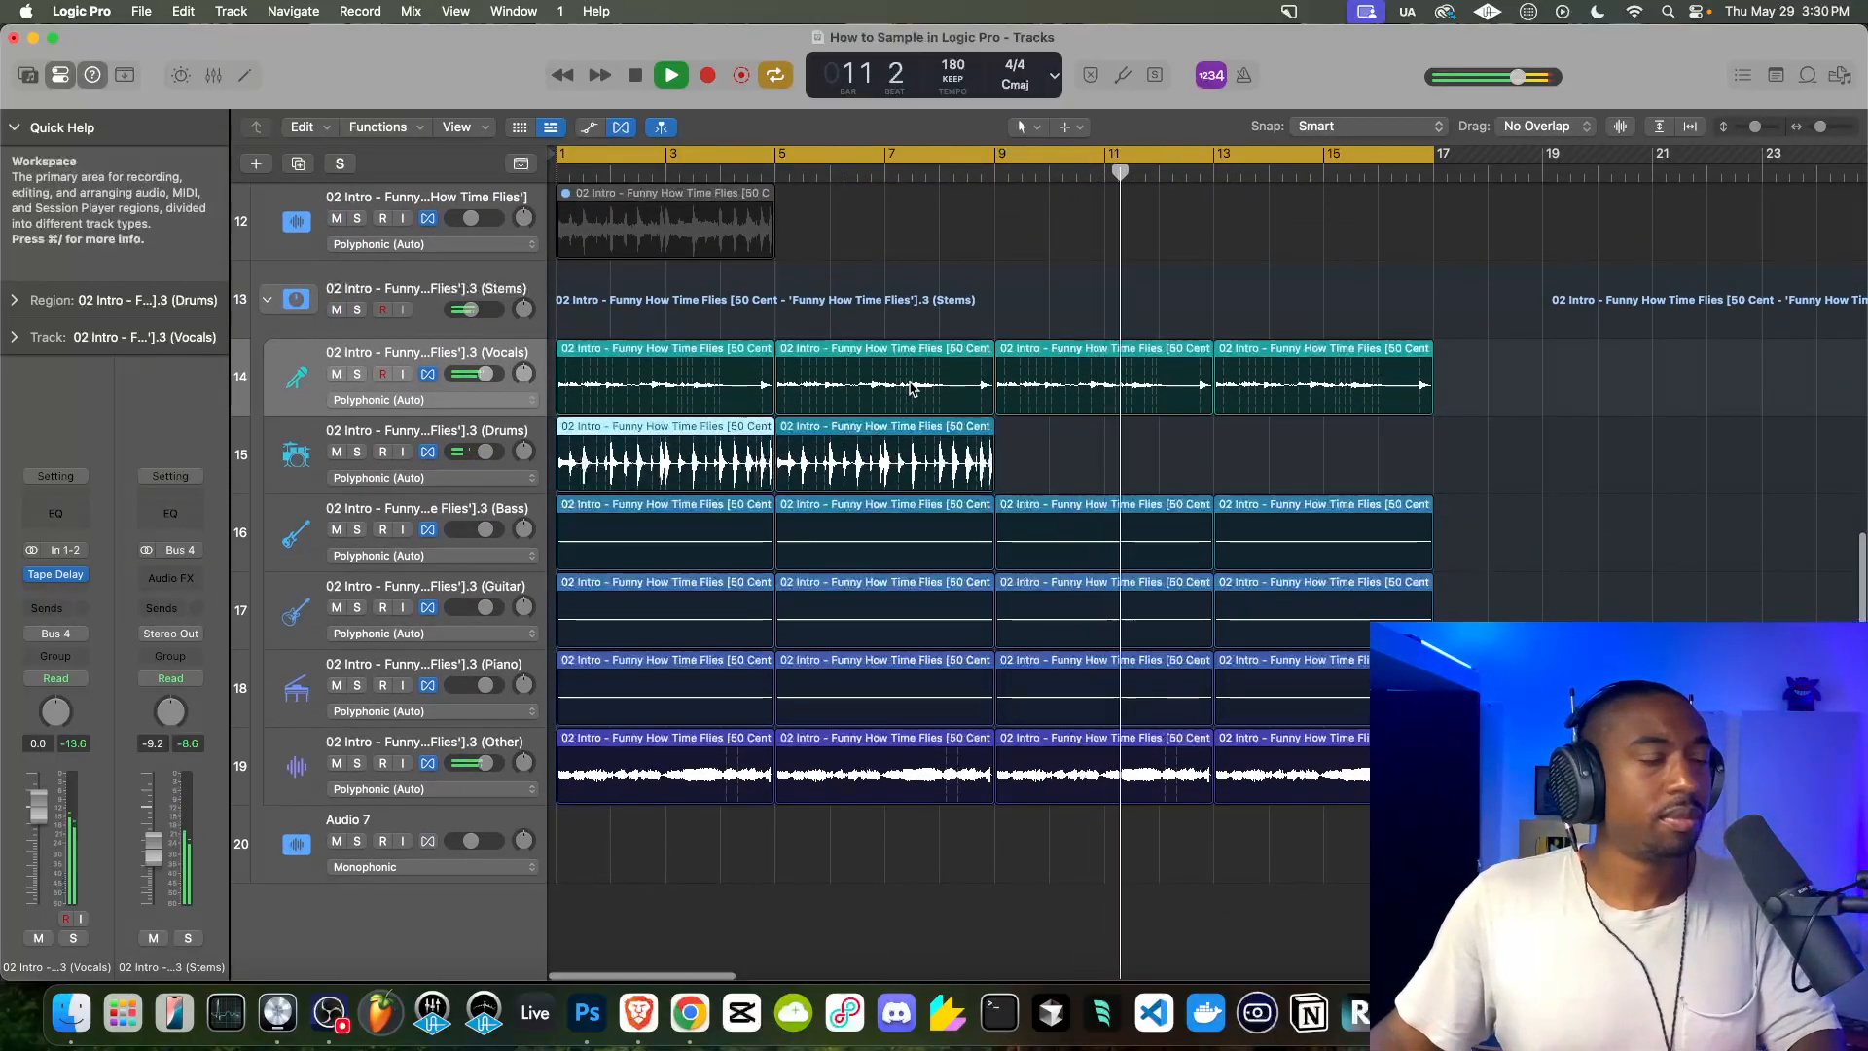
scroll(911, 387, up, 3)
scroll(911, 388, up, 1)
scroll(911, 387, up, 1)
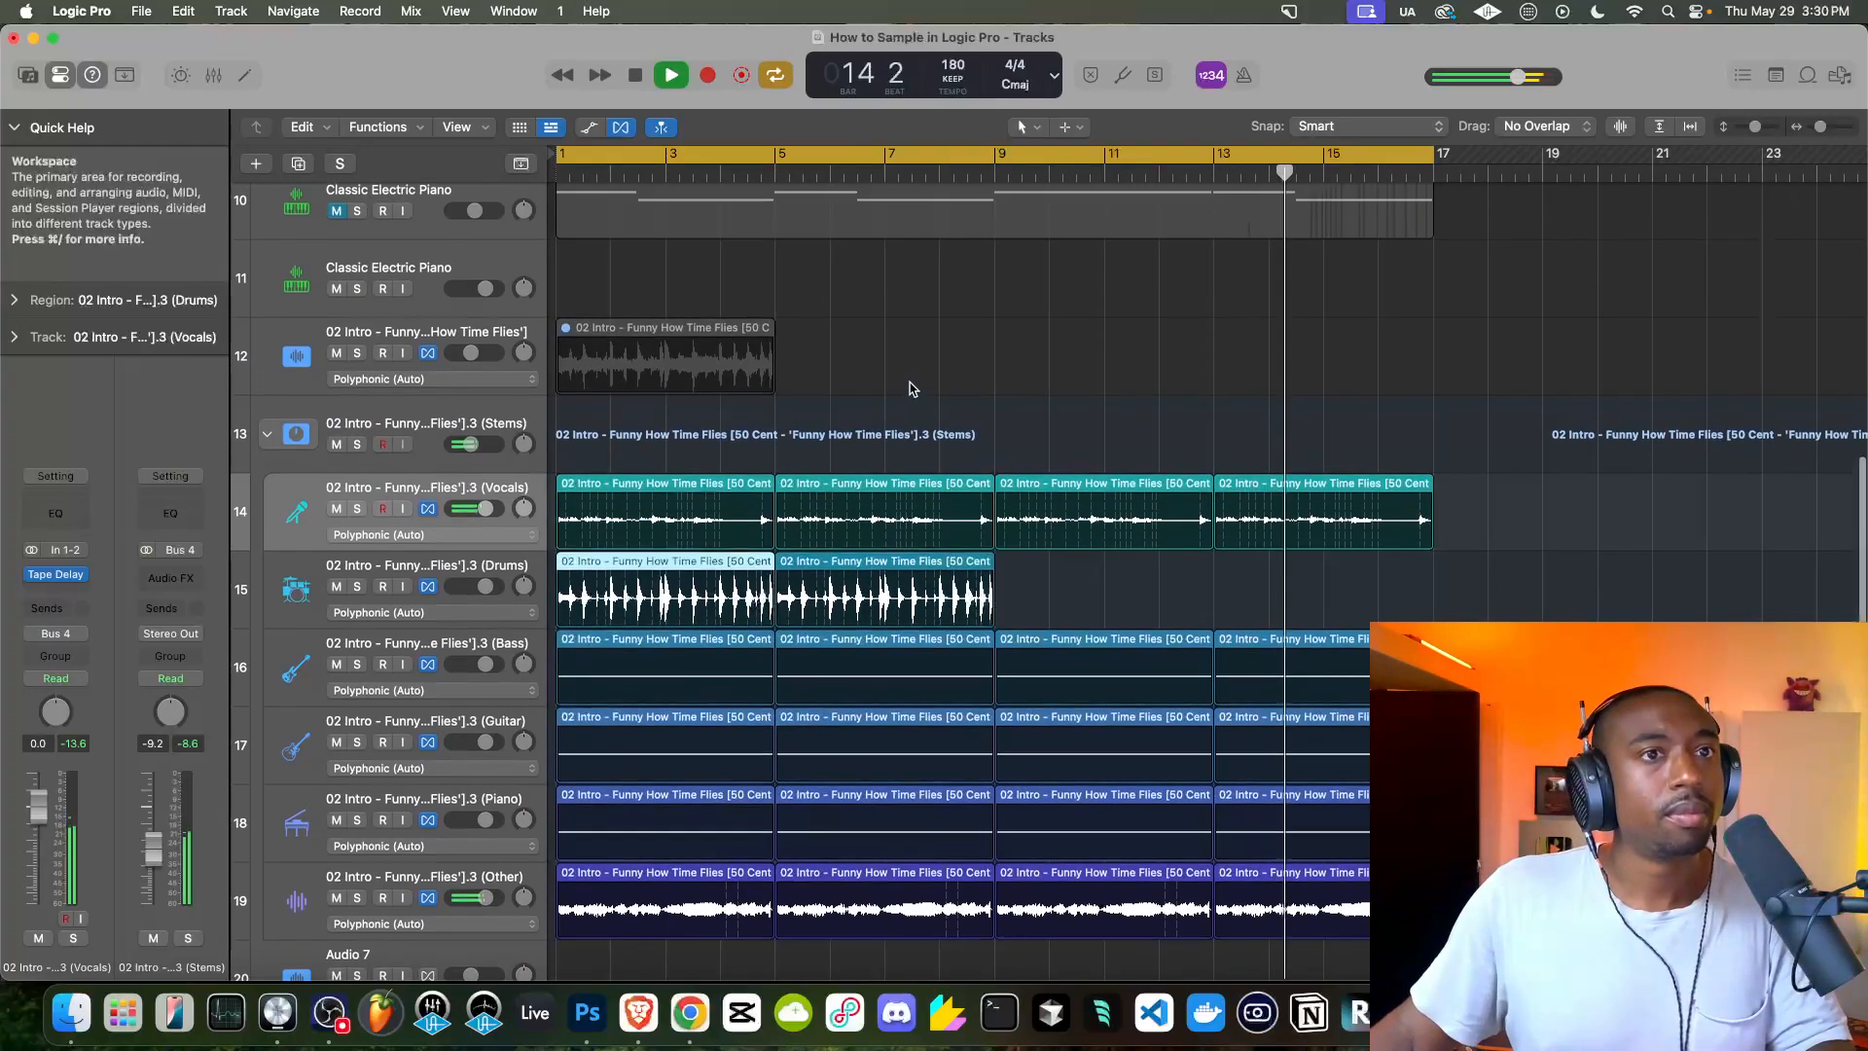
scroll(912, 387, up, 6)
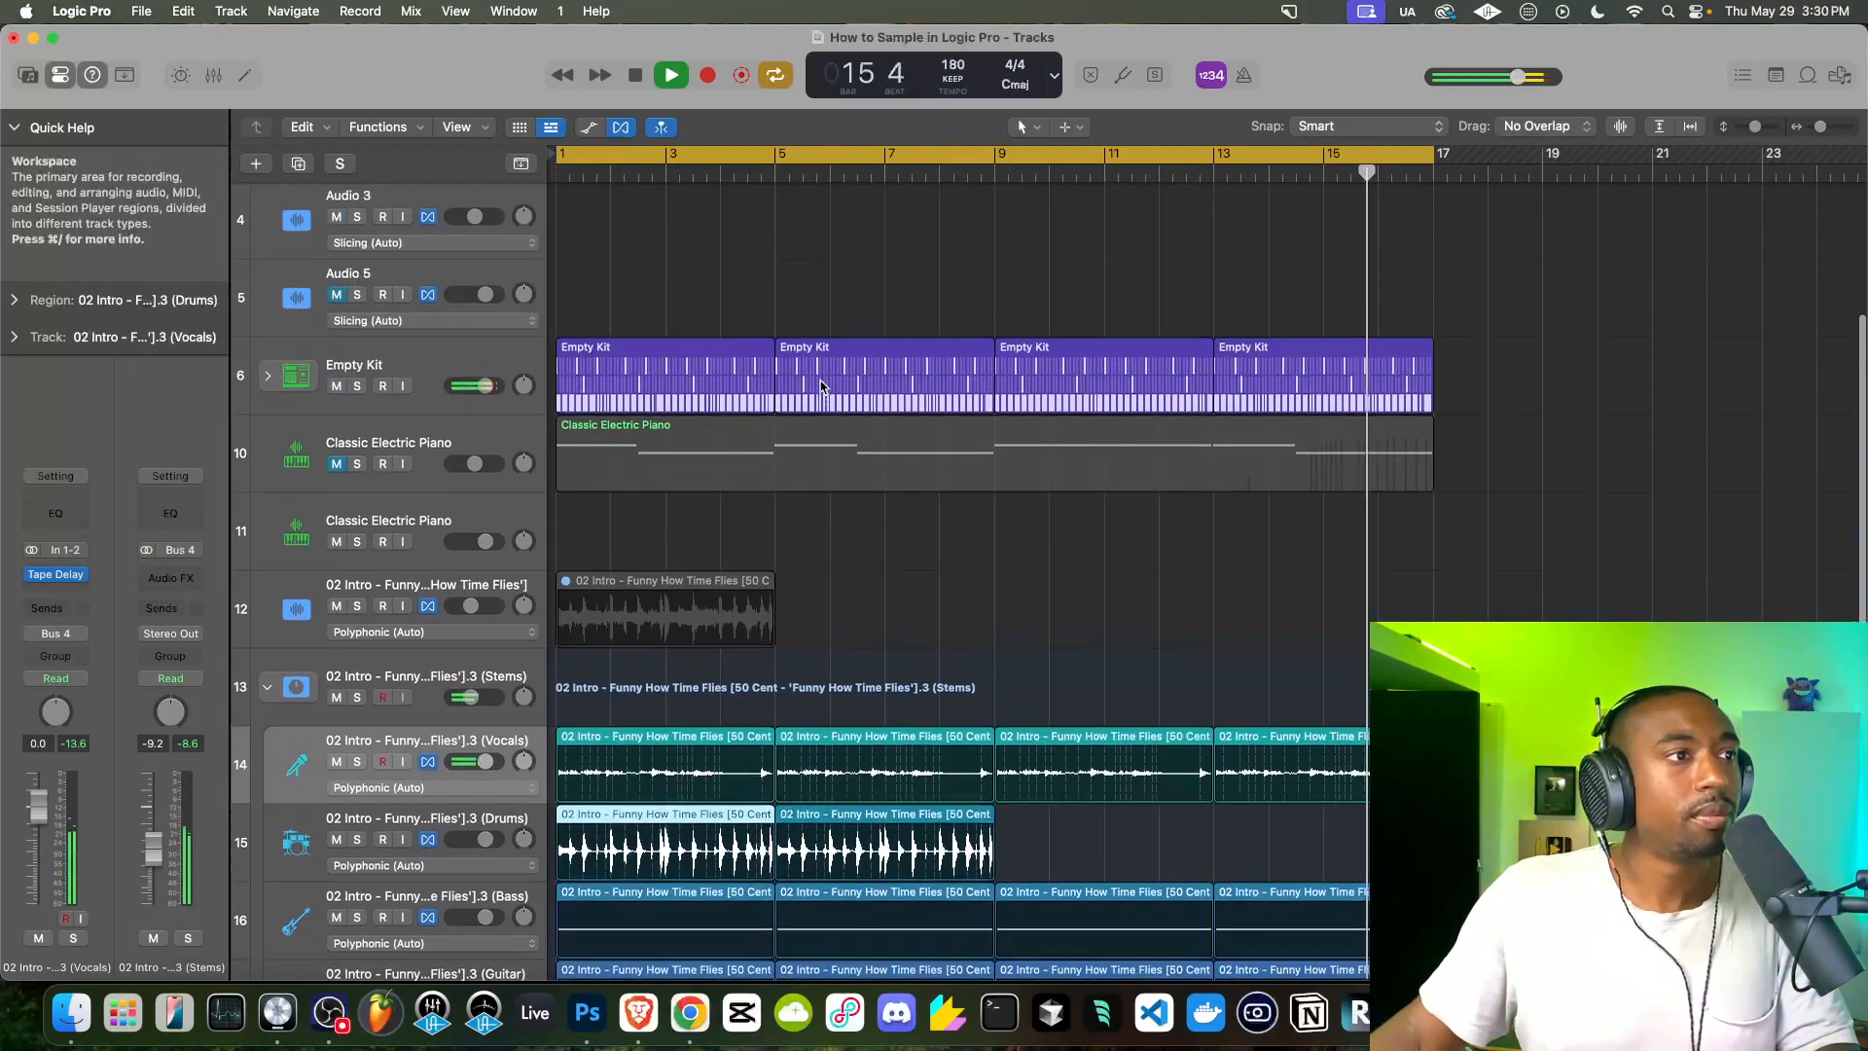
scroll(304, 368, up, 5)
key(space)
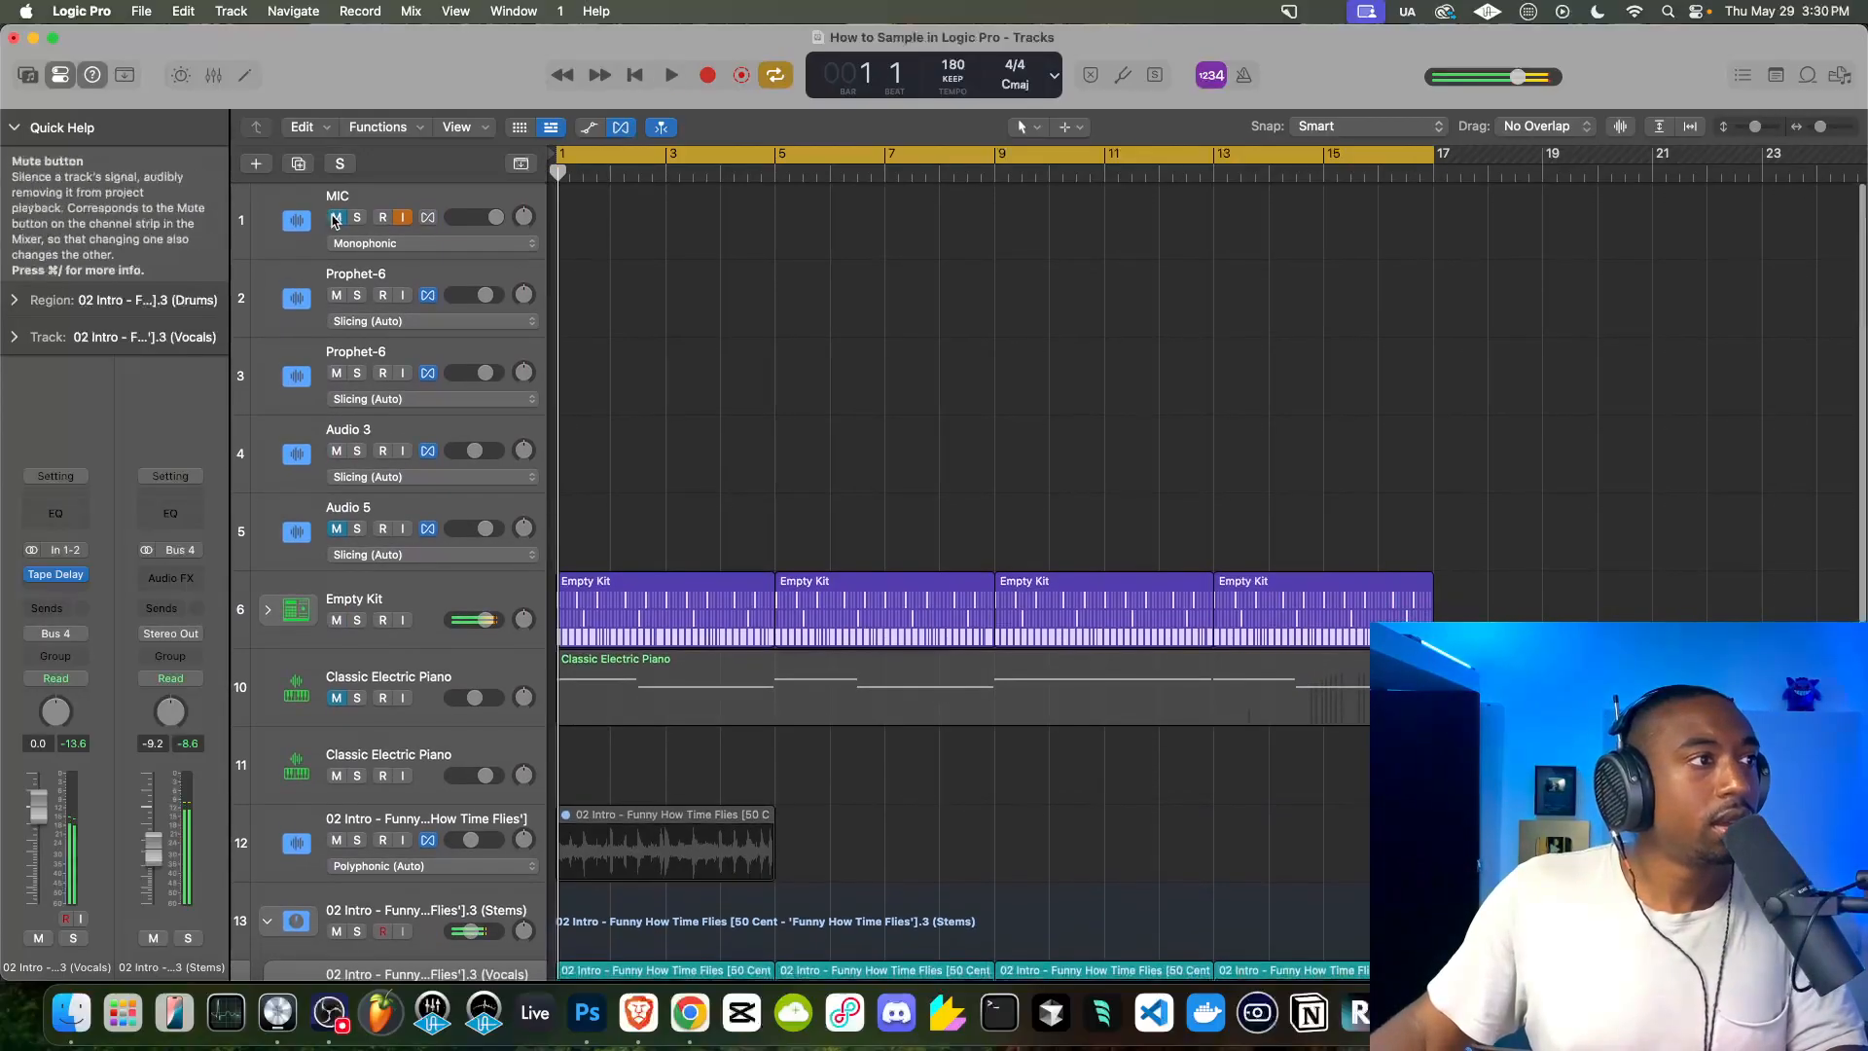
Collapse the stems track stack, mute the Empty Kit drum track 6, and briefly play the stems alone
scroll(605, 391, down, 5)
scroll(273, 545, down, 4)
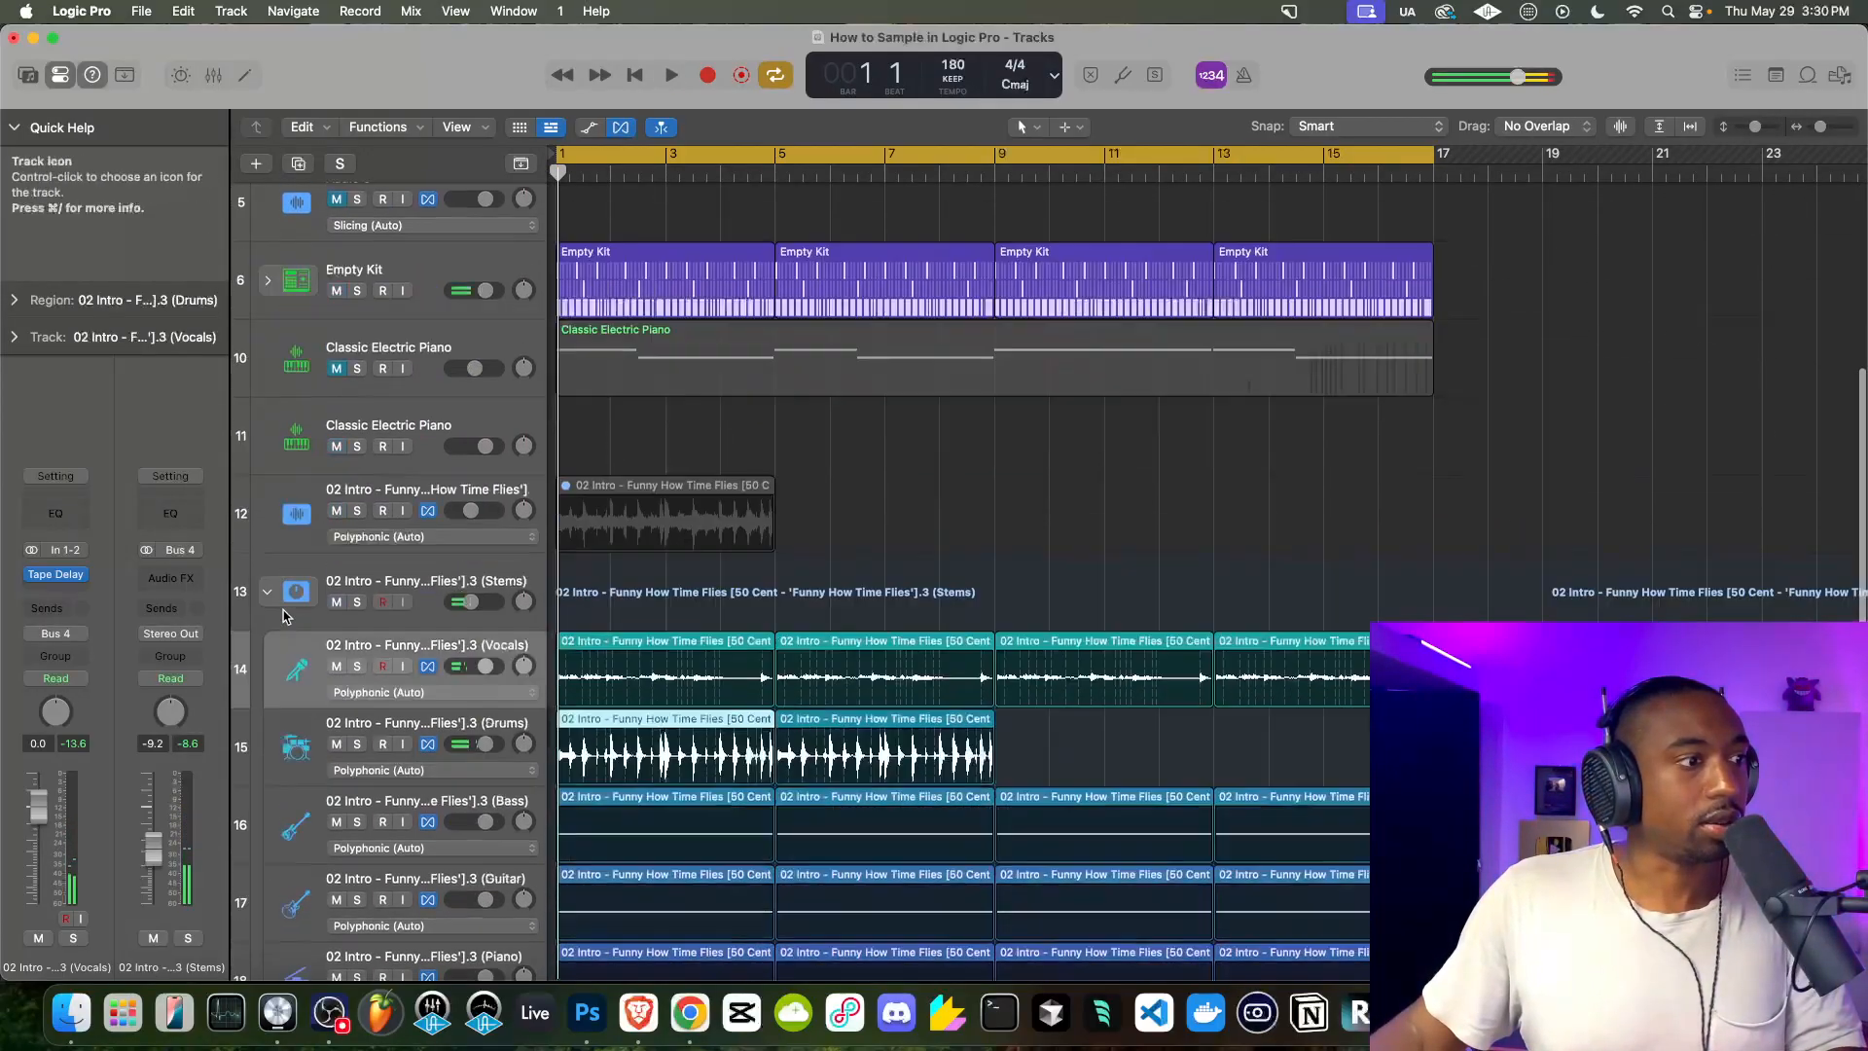
click(265, 553)
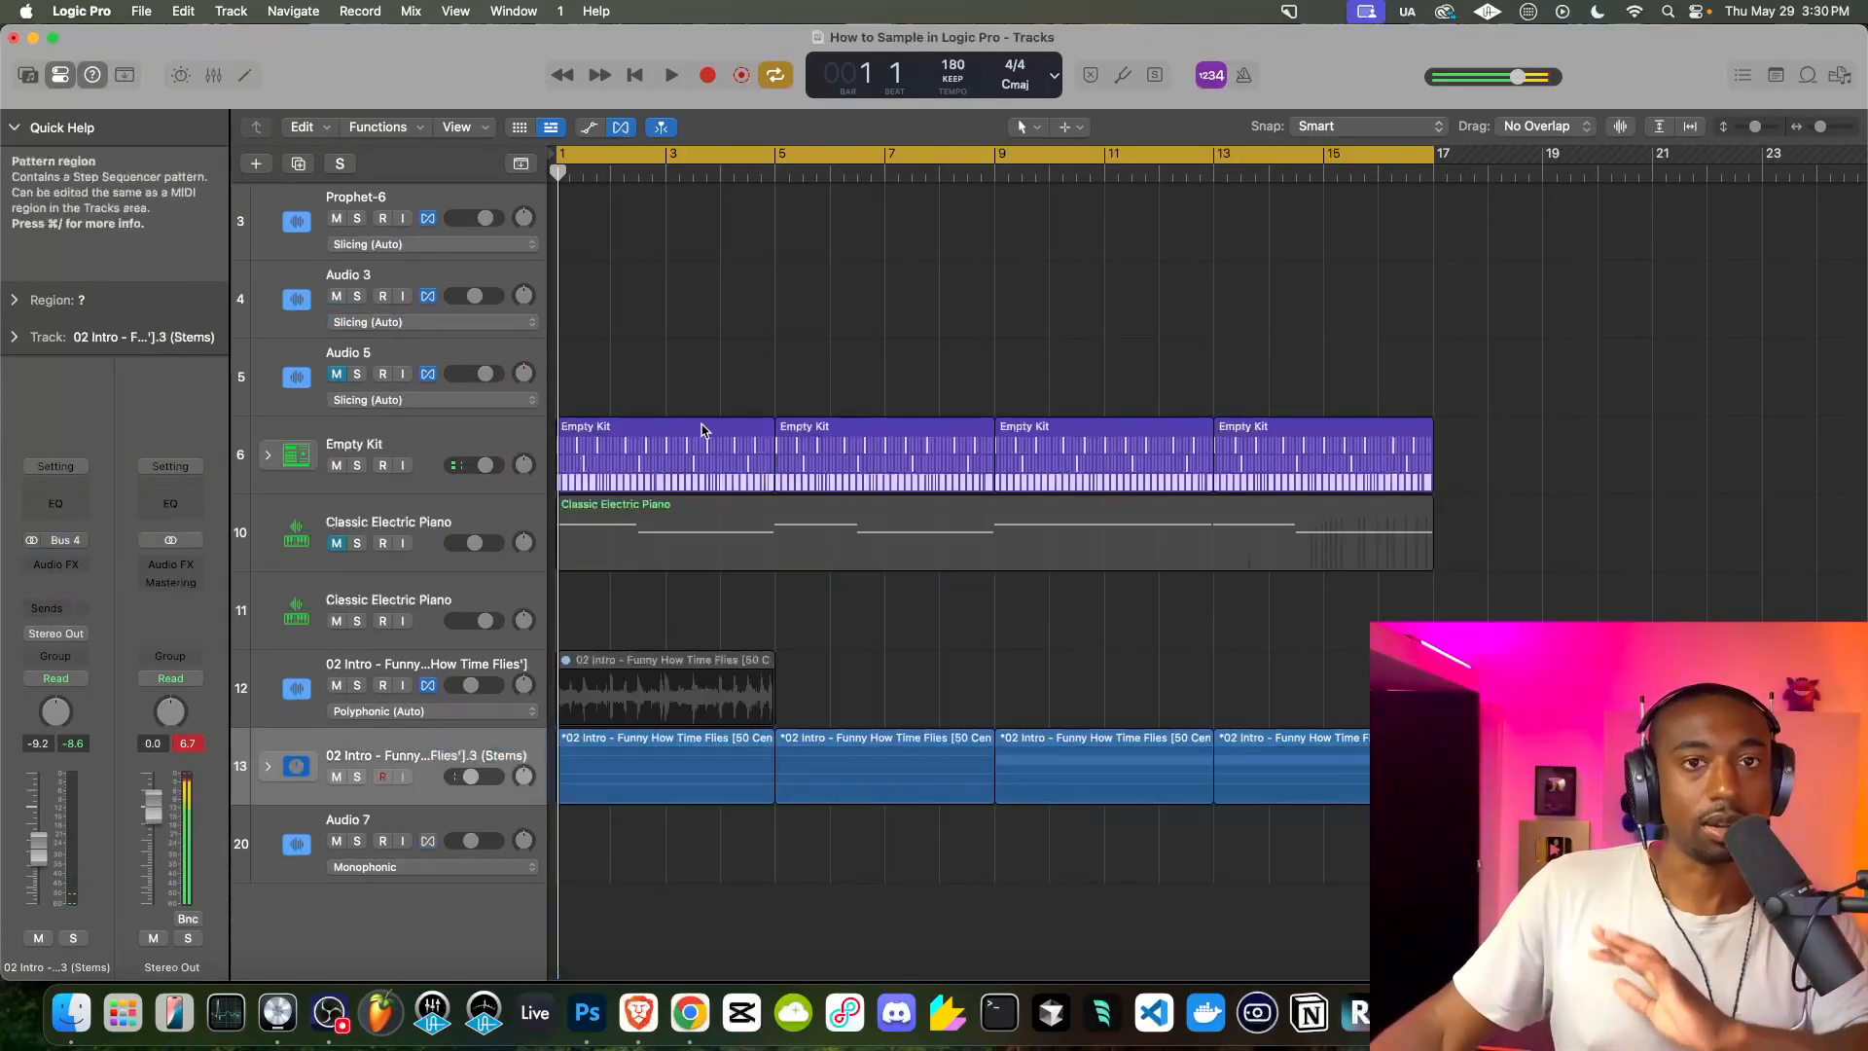
click(337, 465)
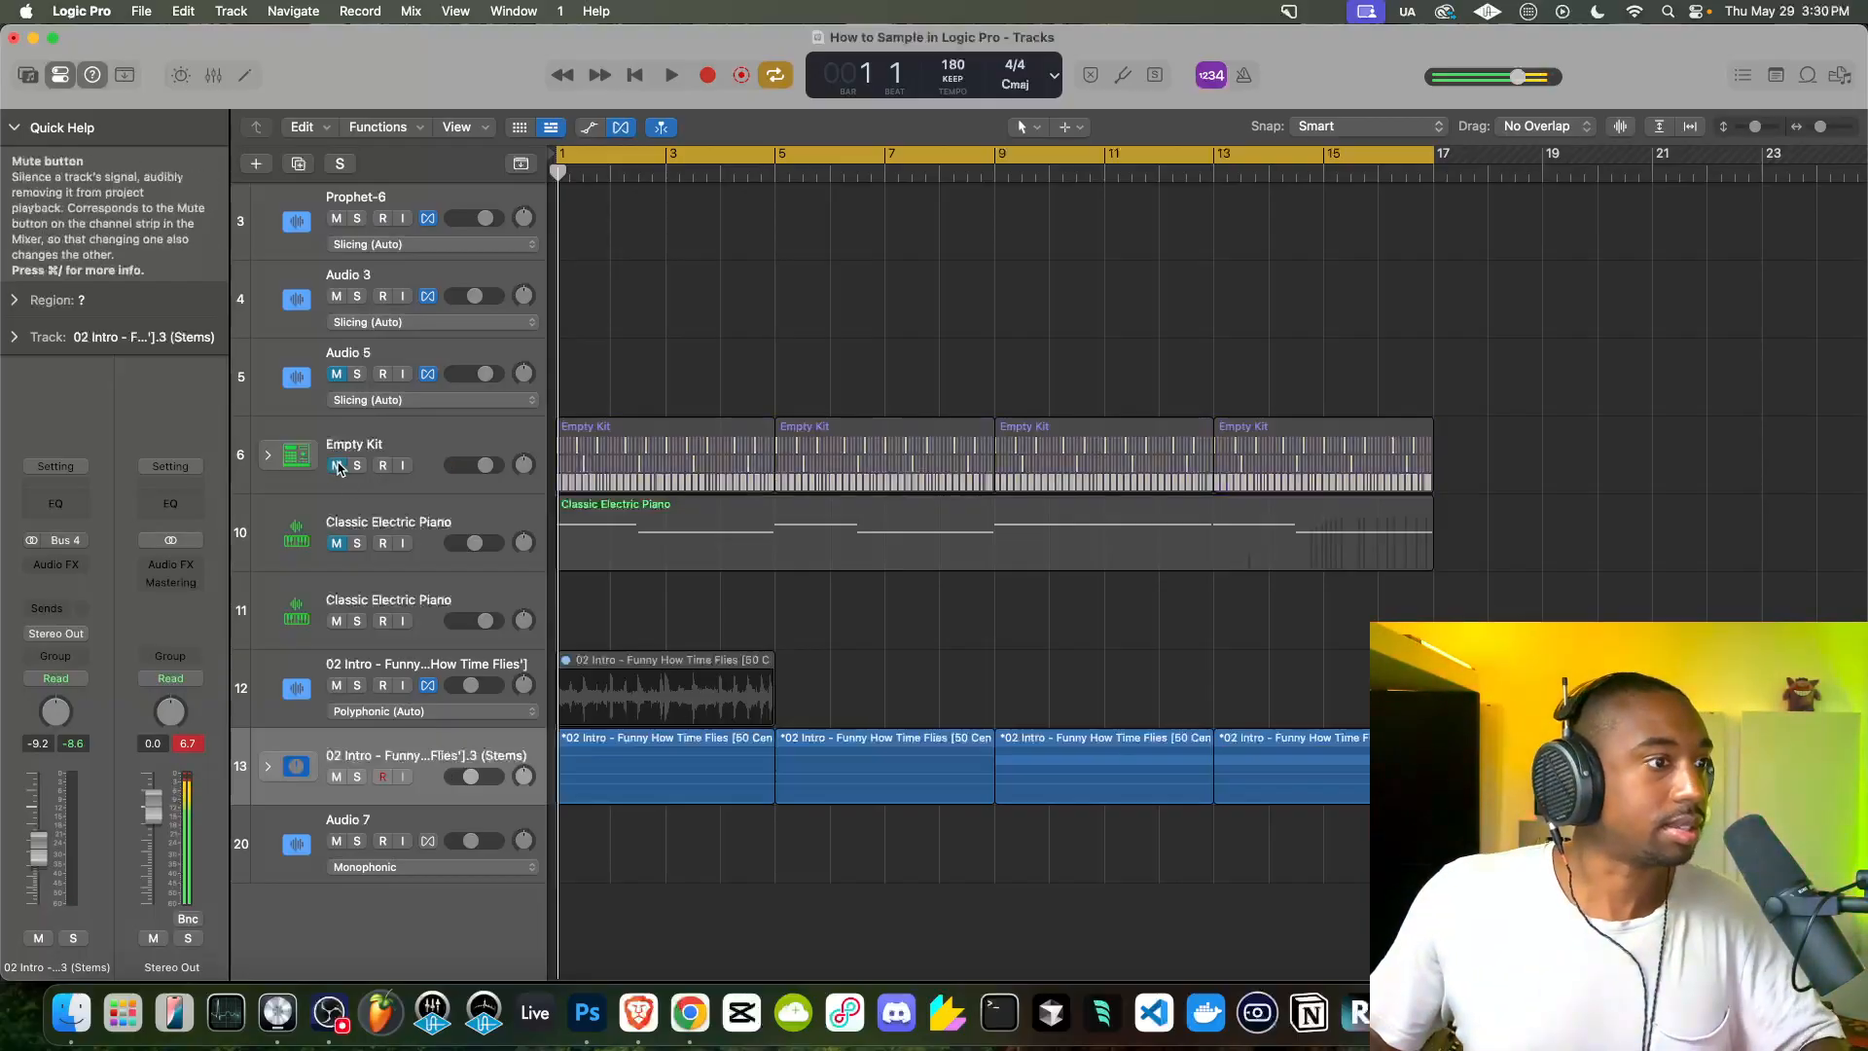
scroll(691, 544, down, 1)
scroll(688, 545, up, 1)
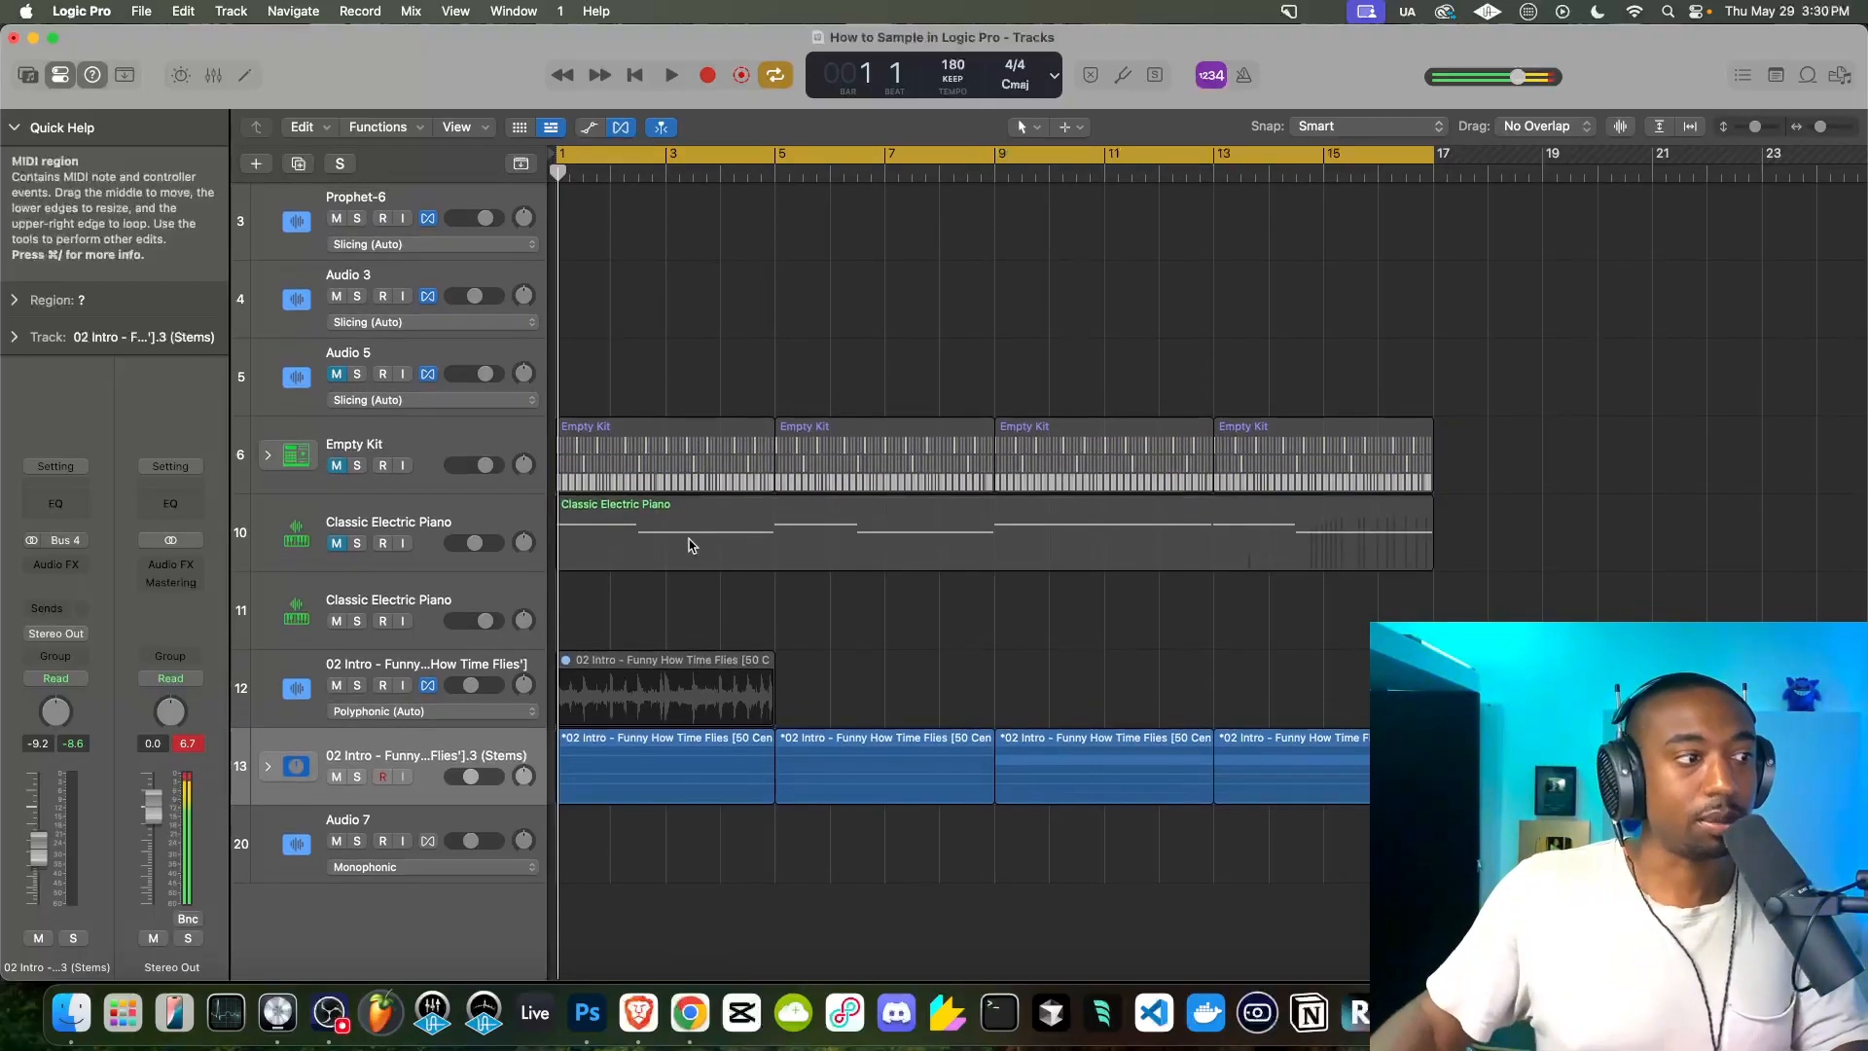
key(space)
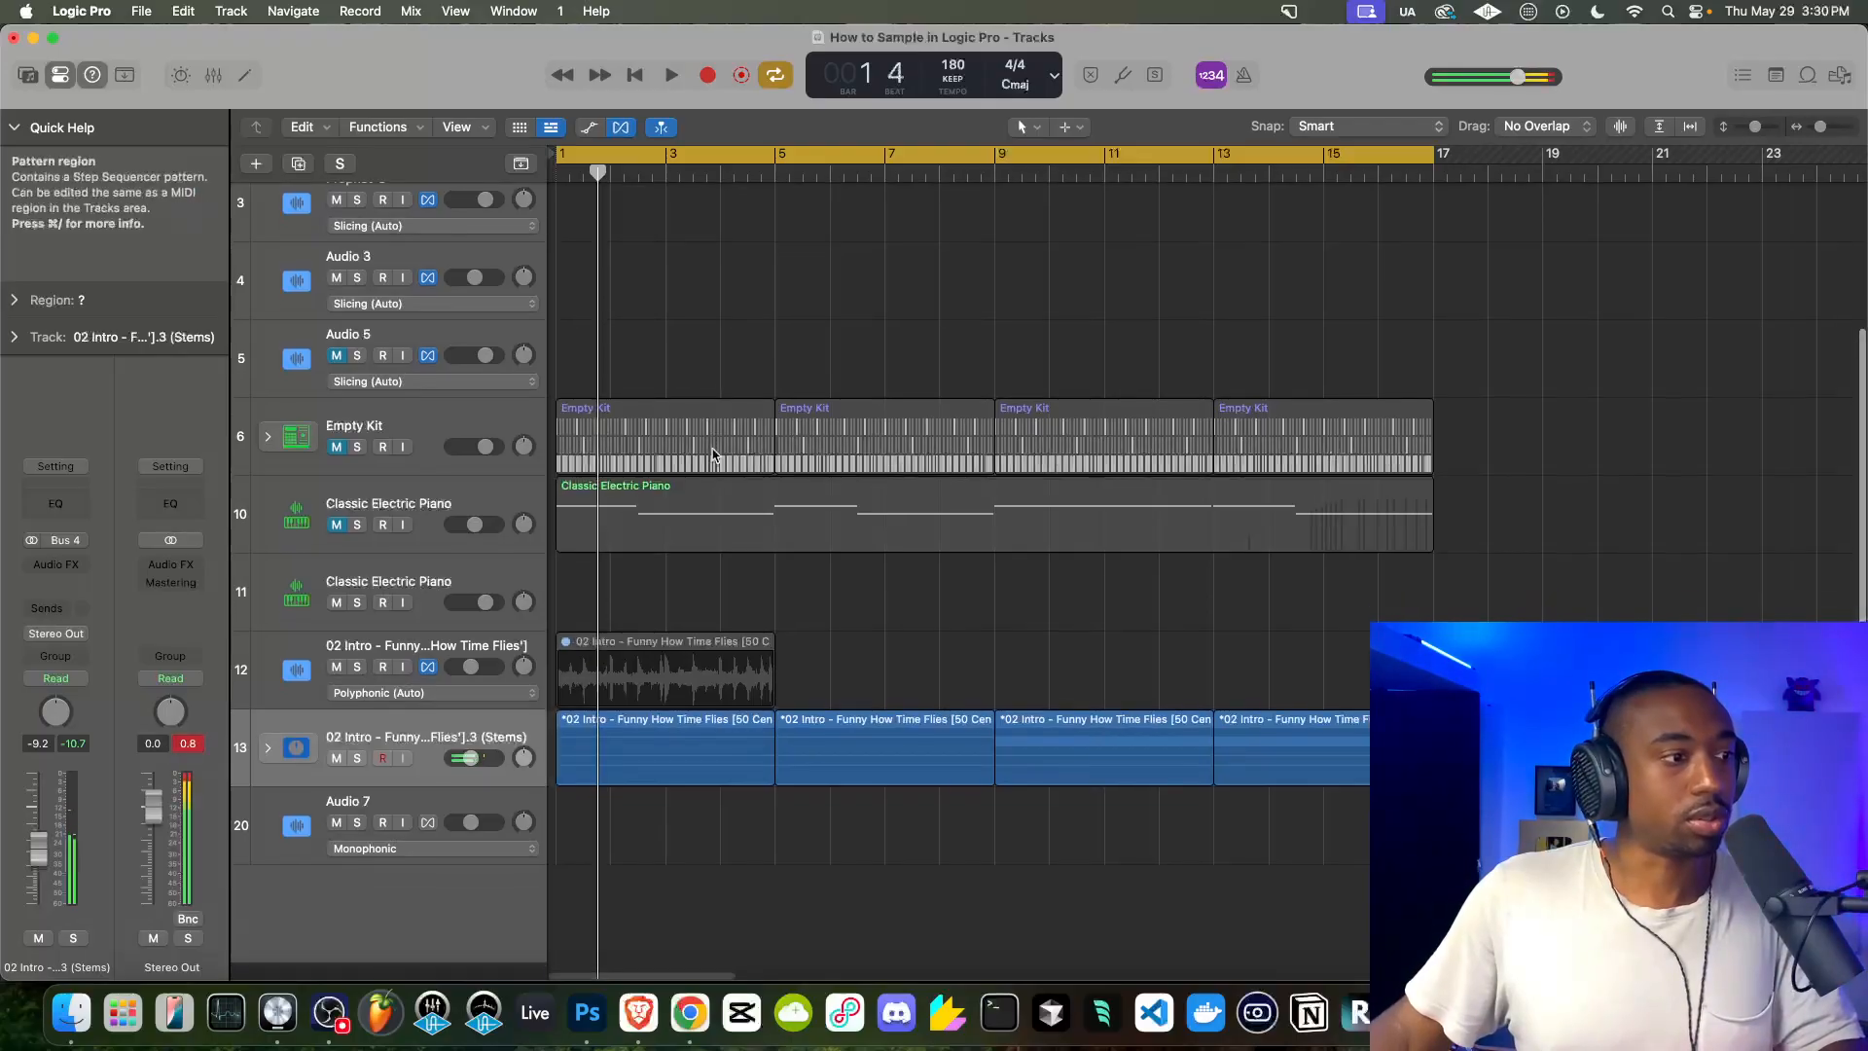
Show the file browser, add a software instrument track below Audio 7, and load Drum Machine Designer as its instrument
click(1838, 78)
right_click(362, 881)
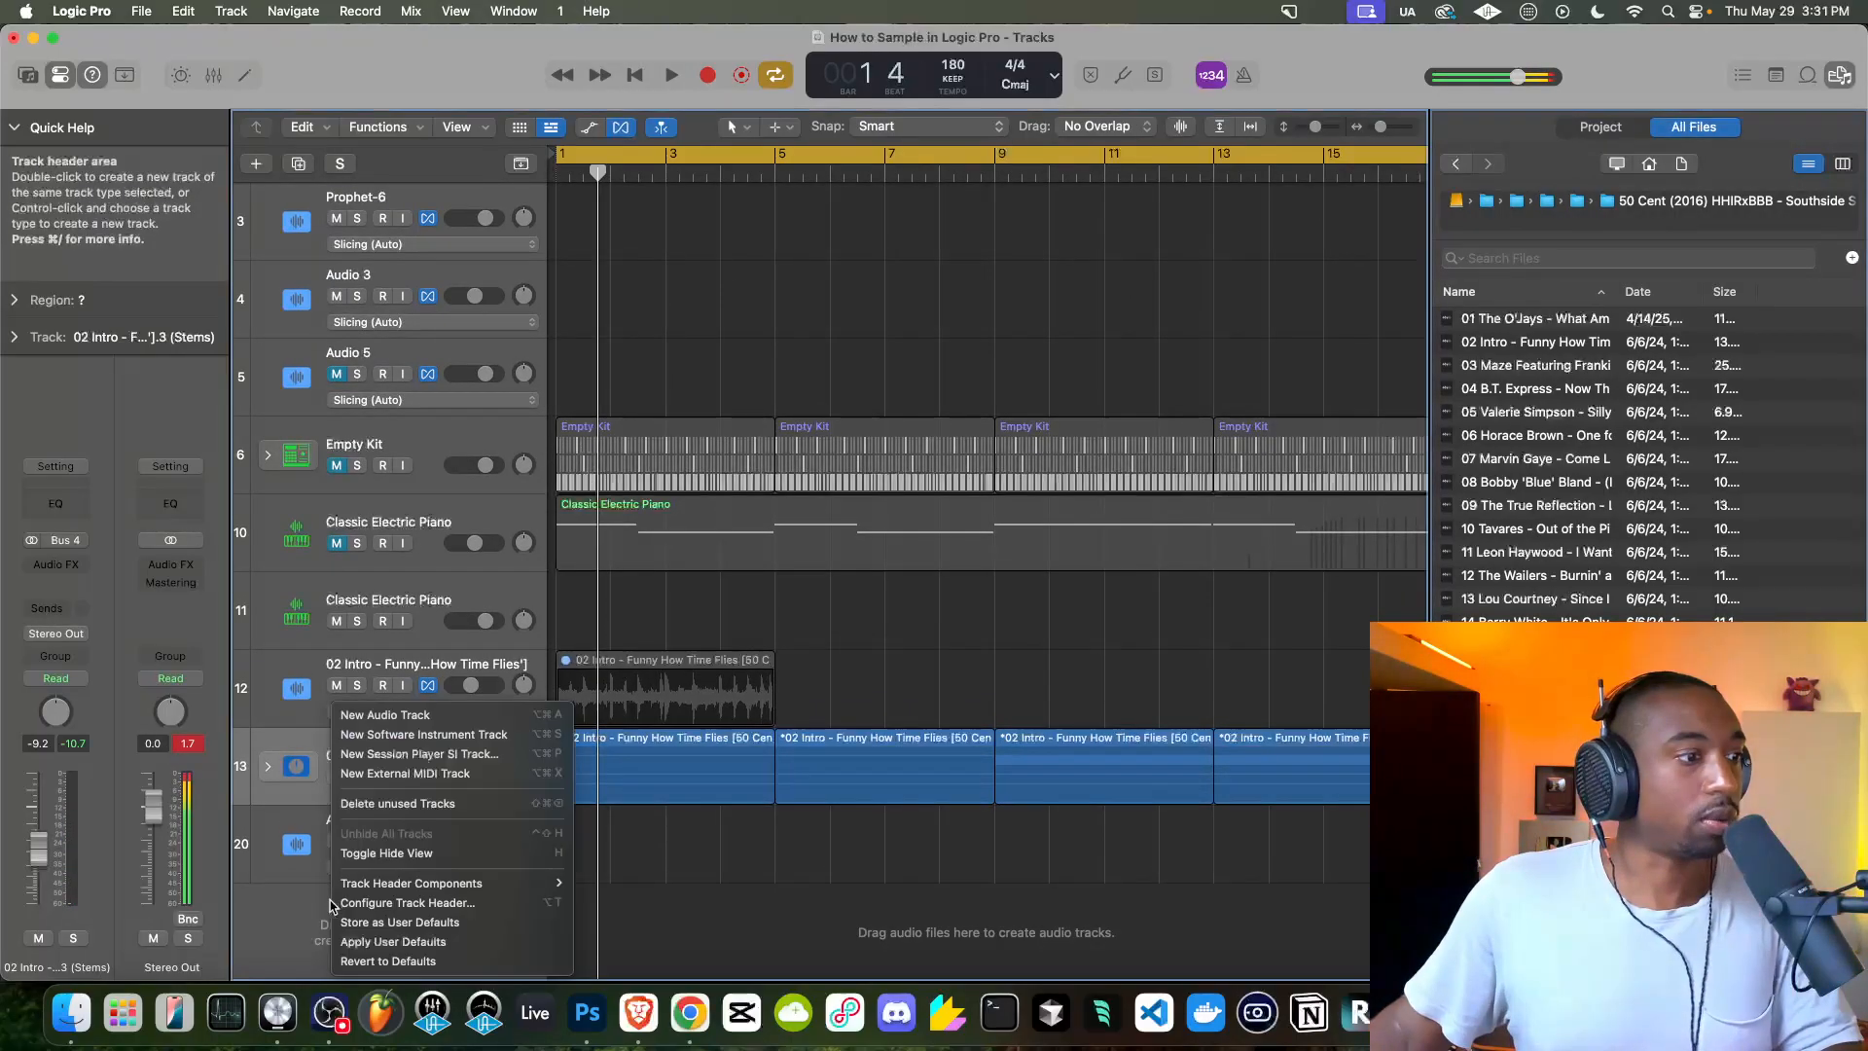
click(396, 752)
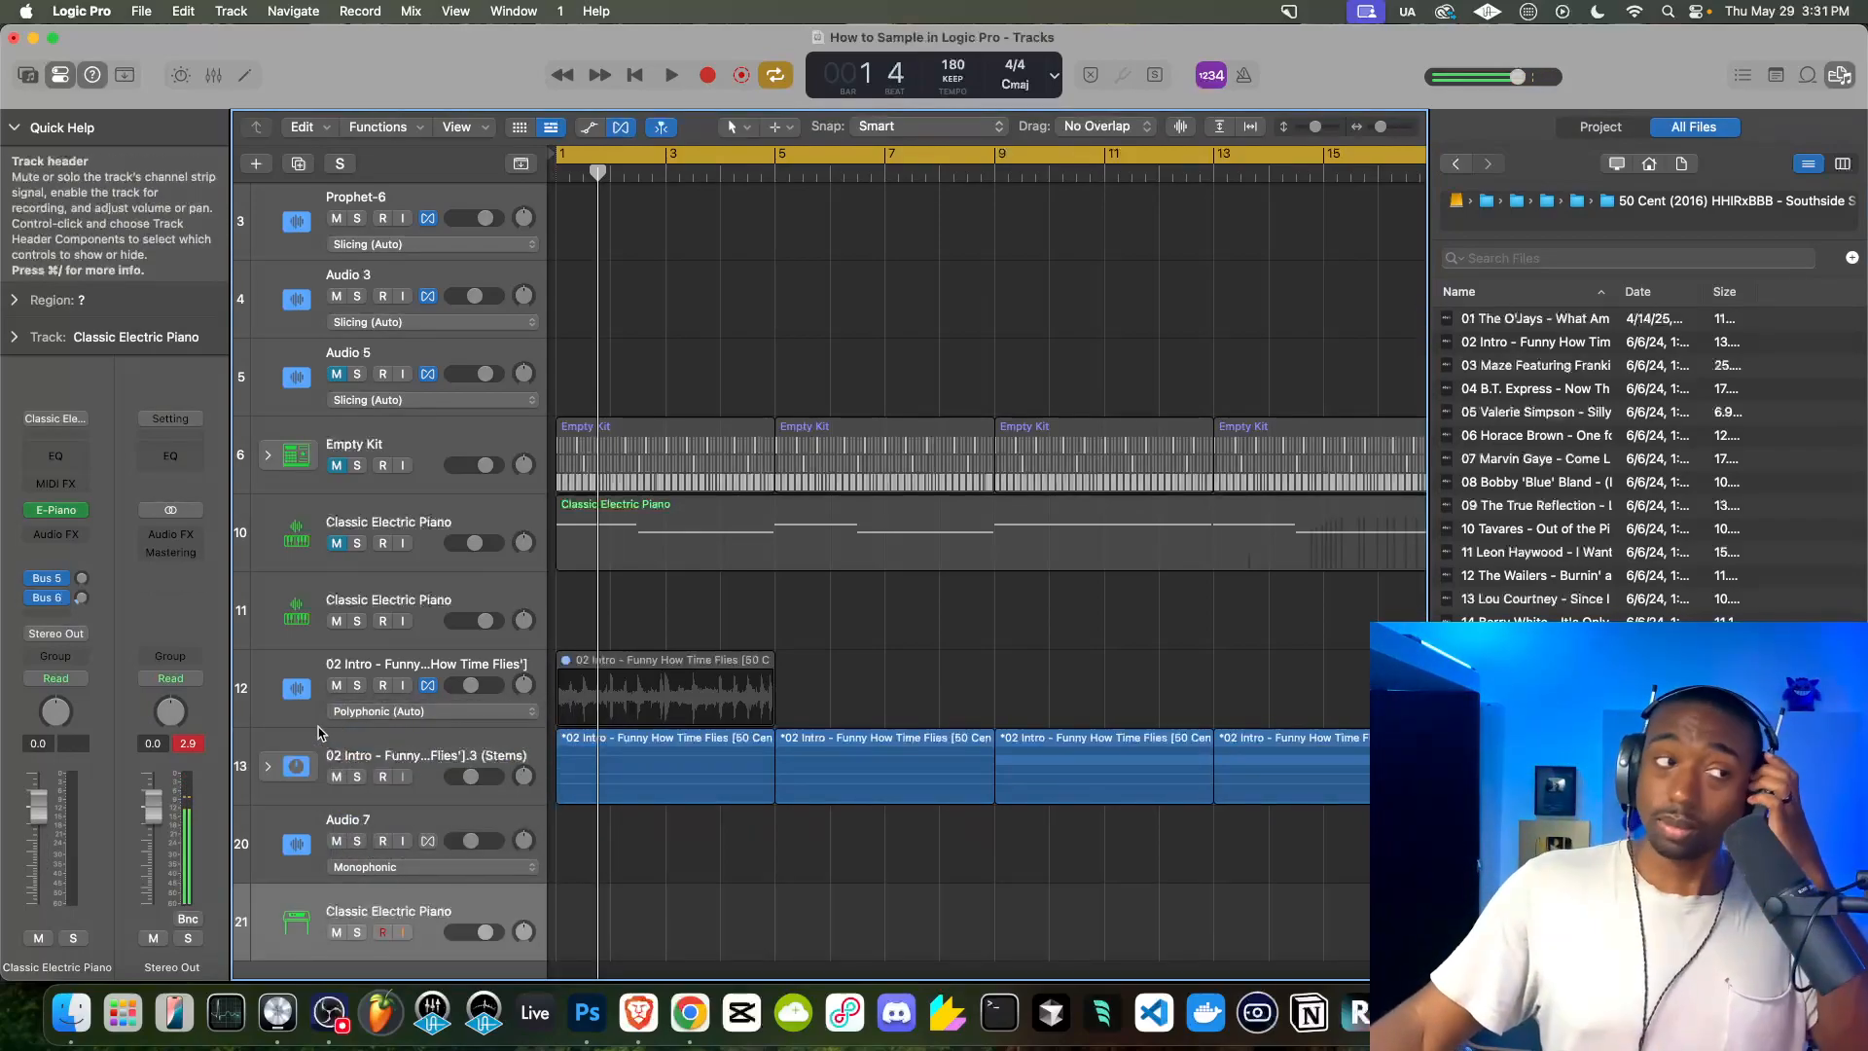
click(61, 76)
click(62, 77)
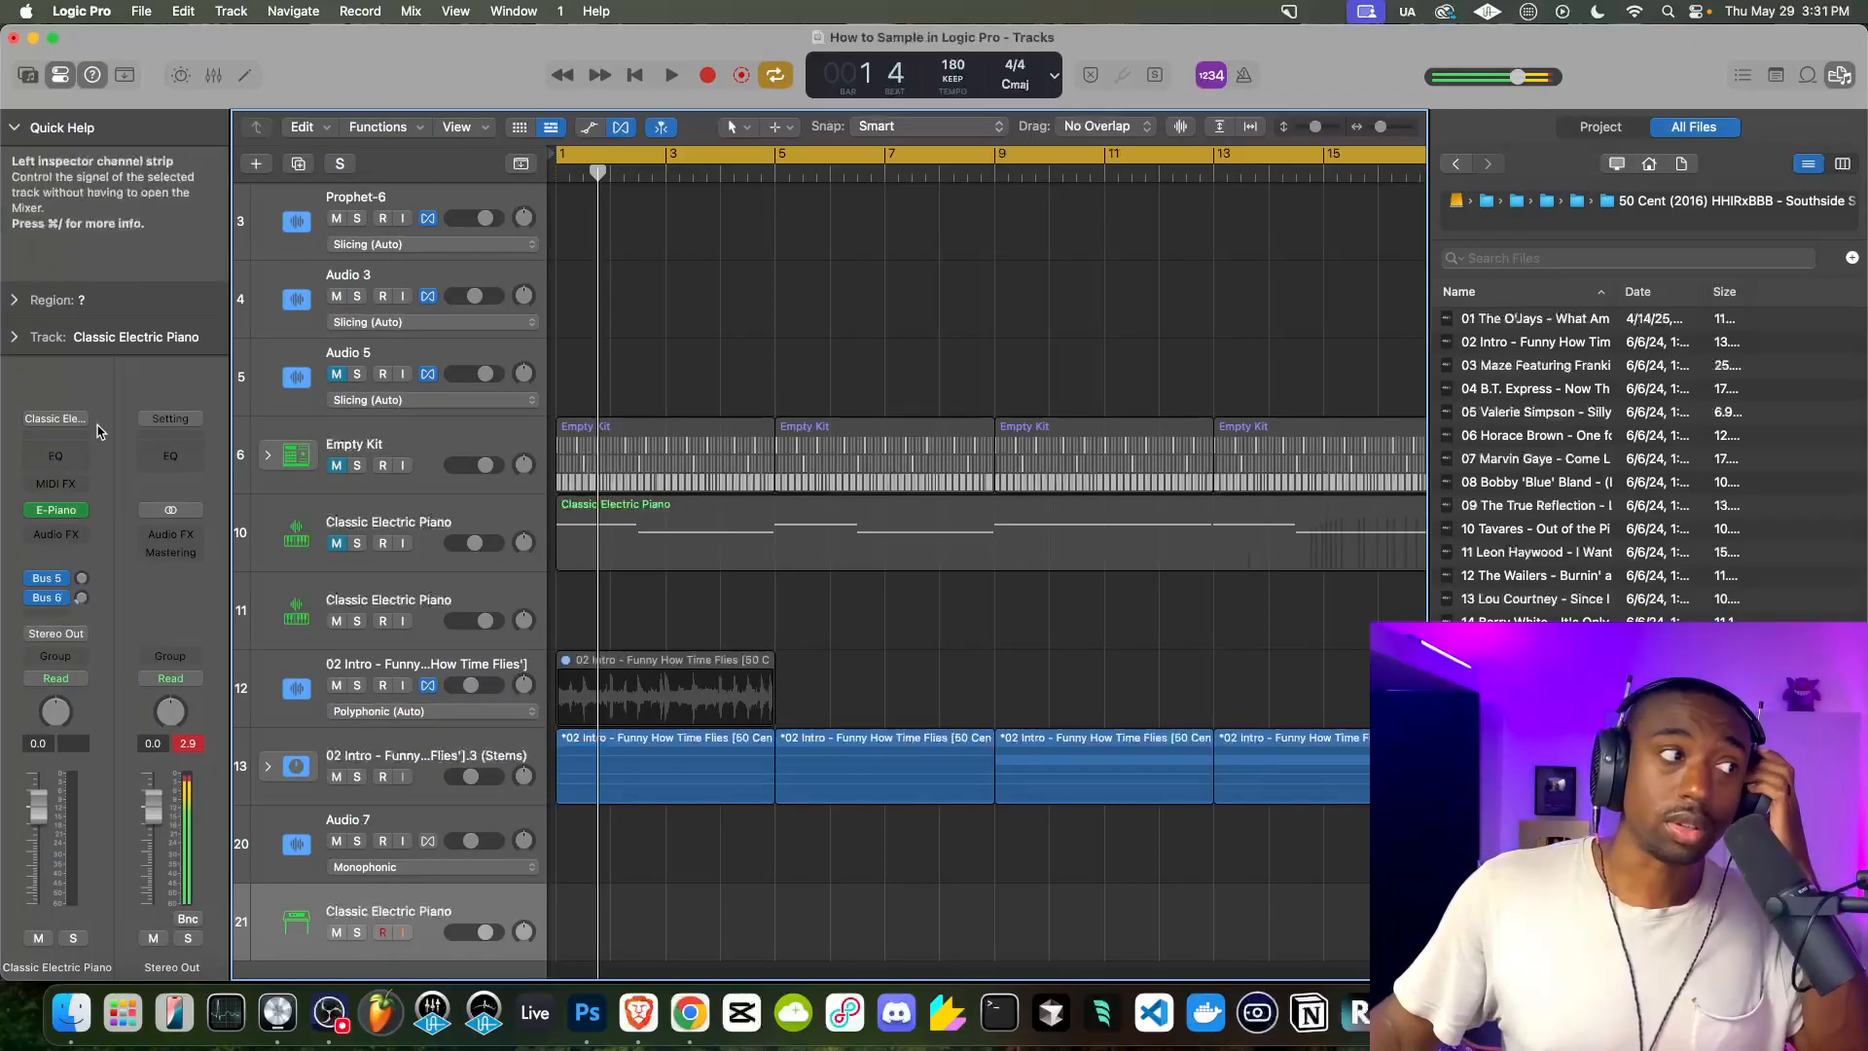
click(86, 418)
mouse_move(149, 691)
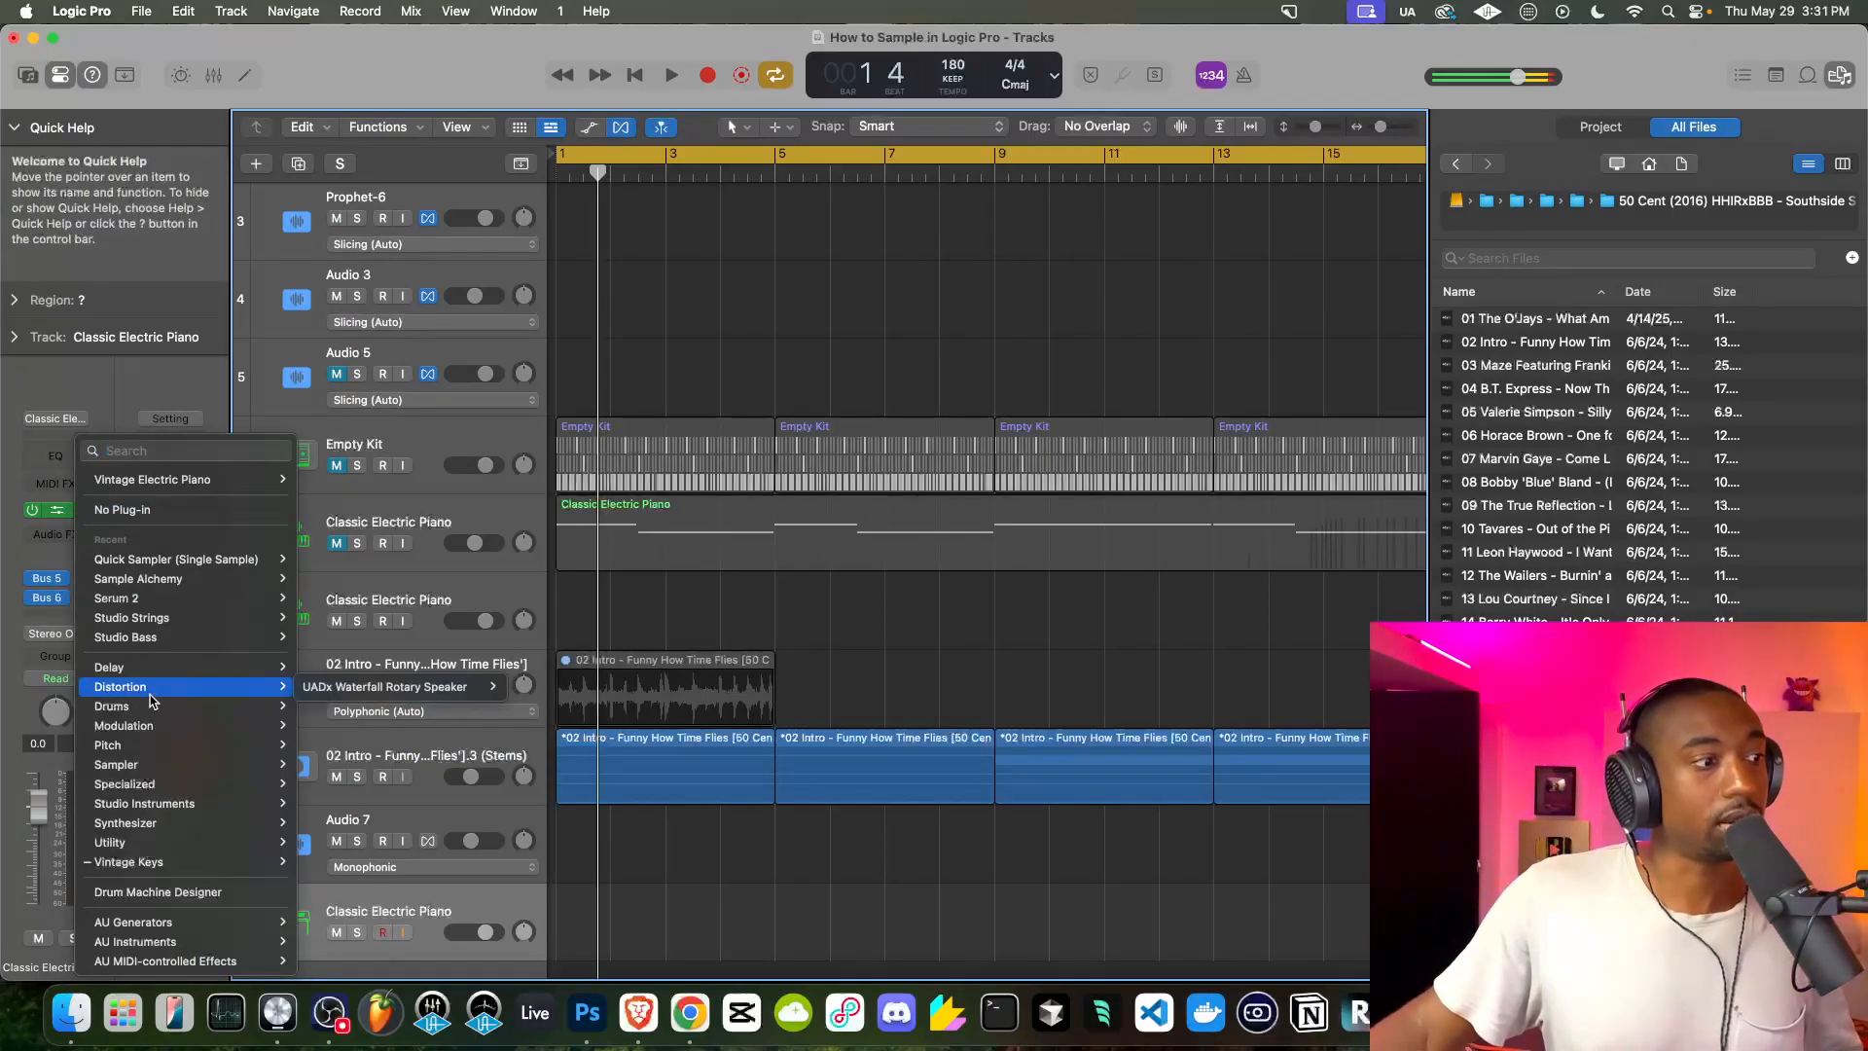
click(185, 891)
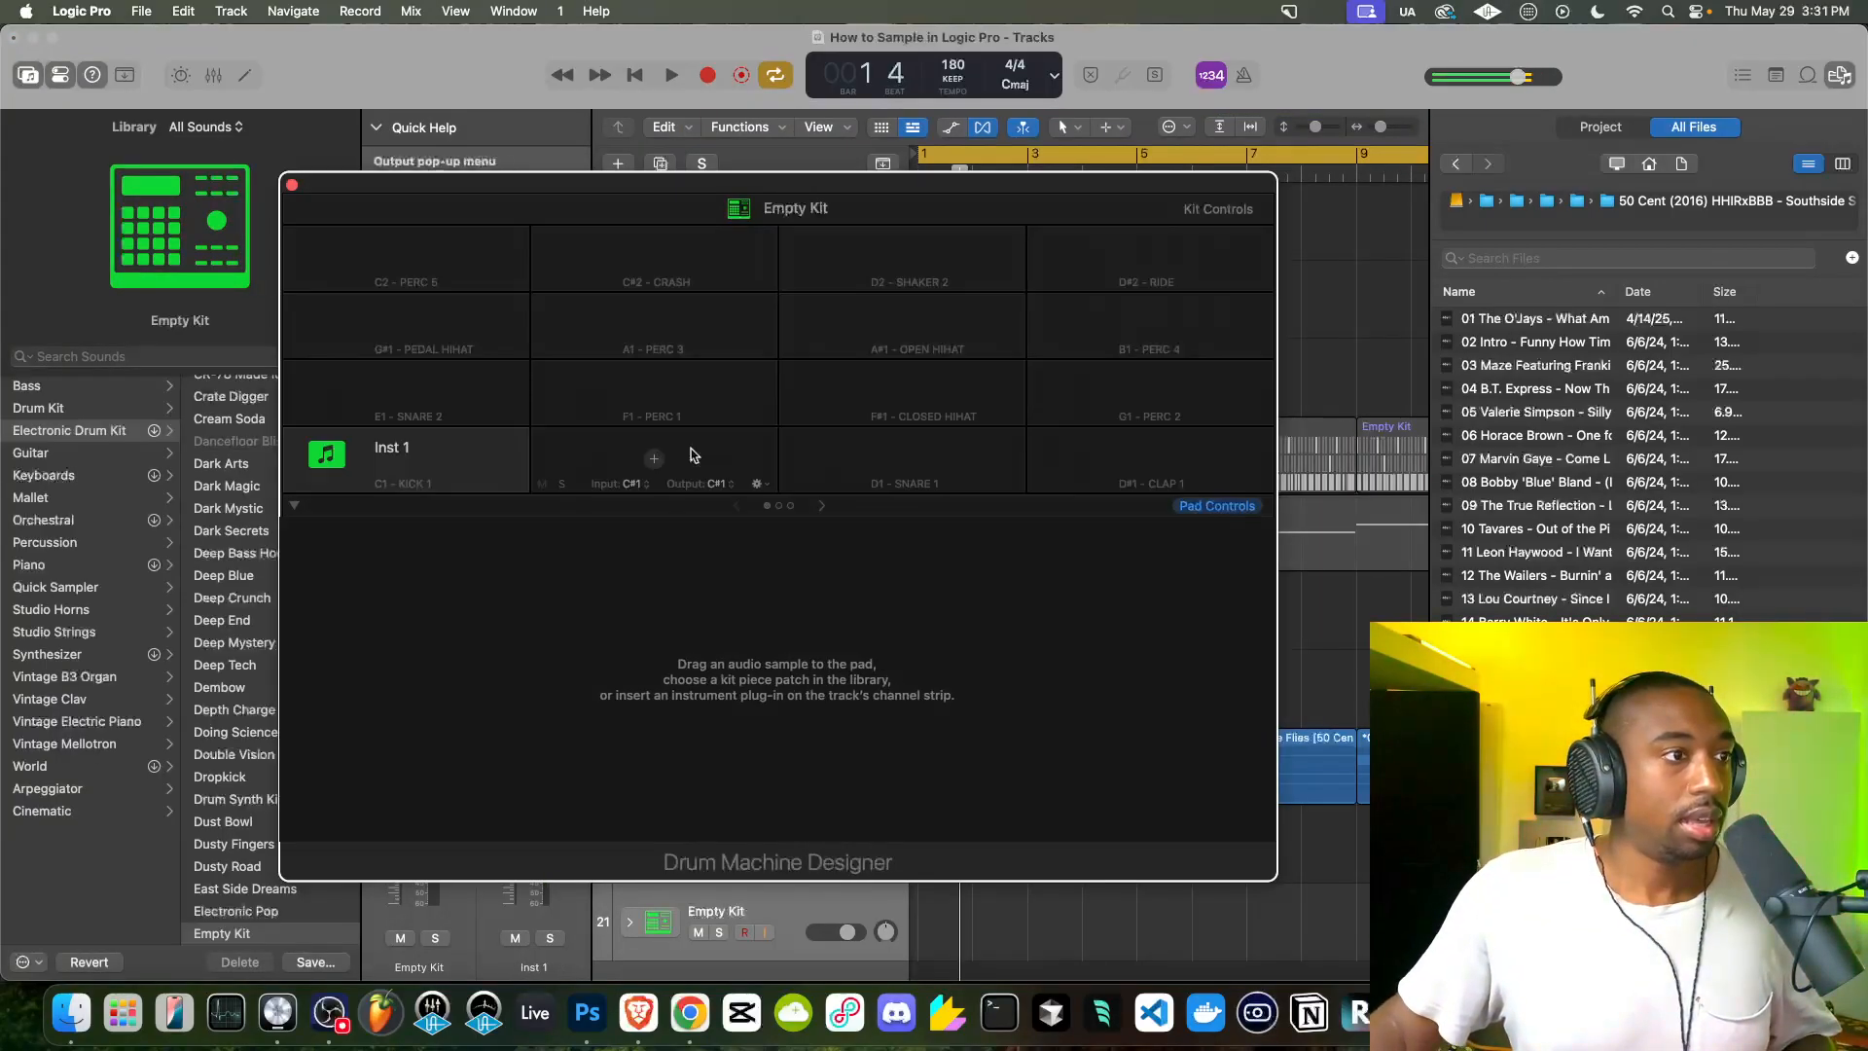
Browse to the "1 - Go - To Drums" folder in Friends Sounds and load BWB WAVE 5 KICK (10)_2.wav onto the C1 pad
click(557, 351)
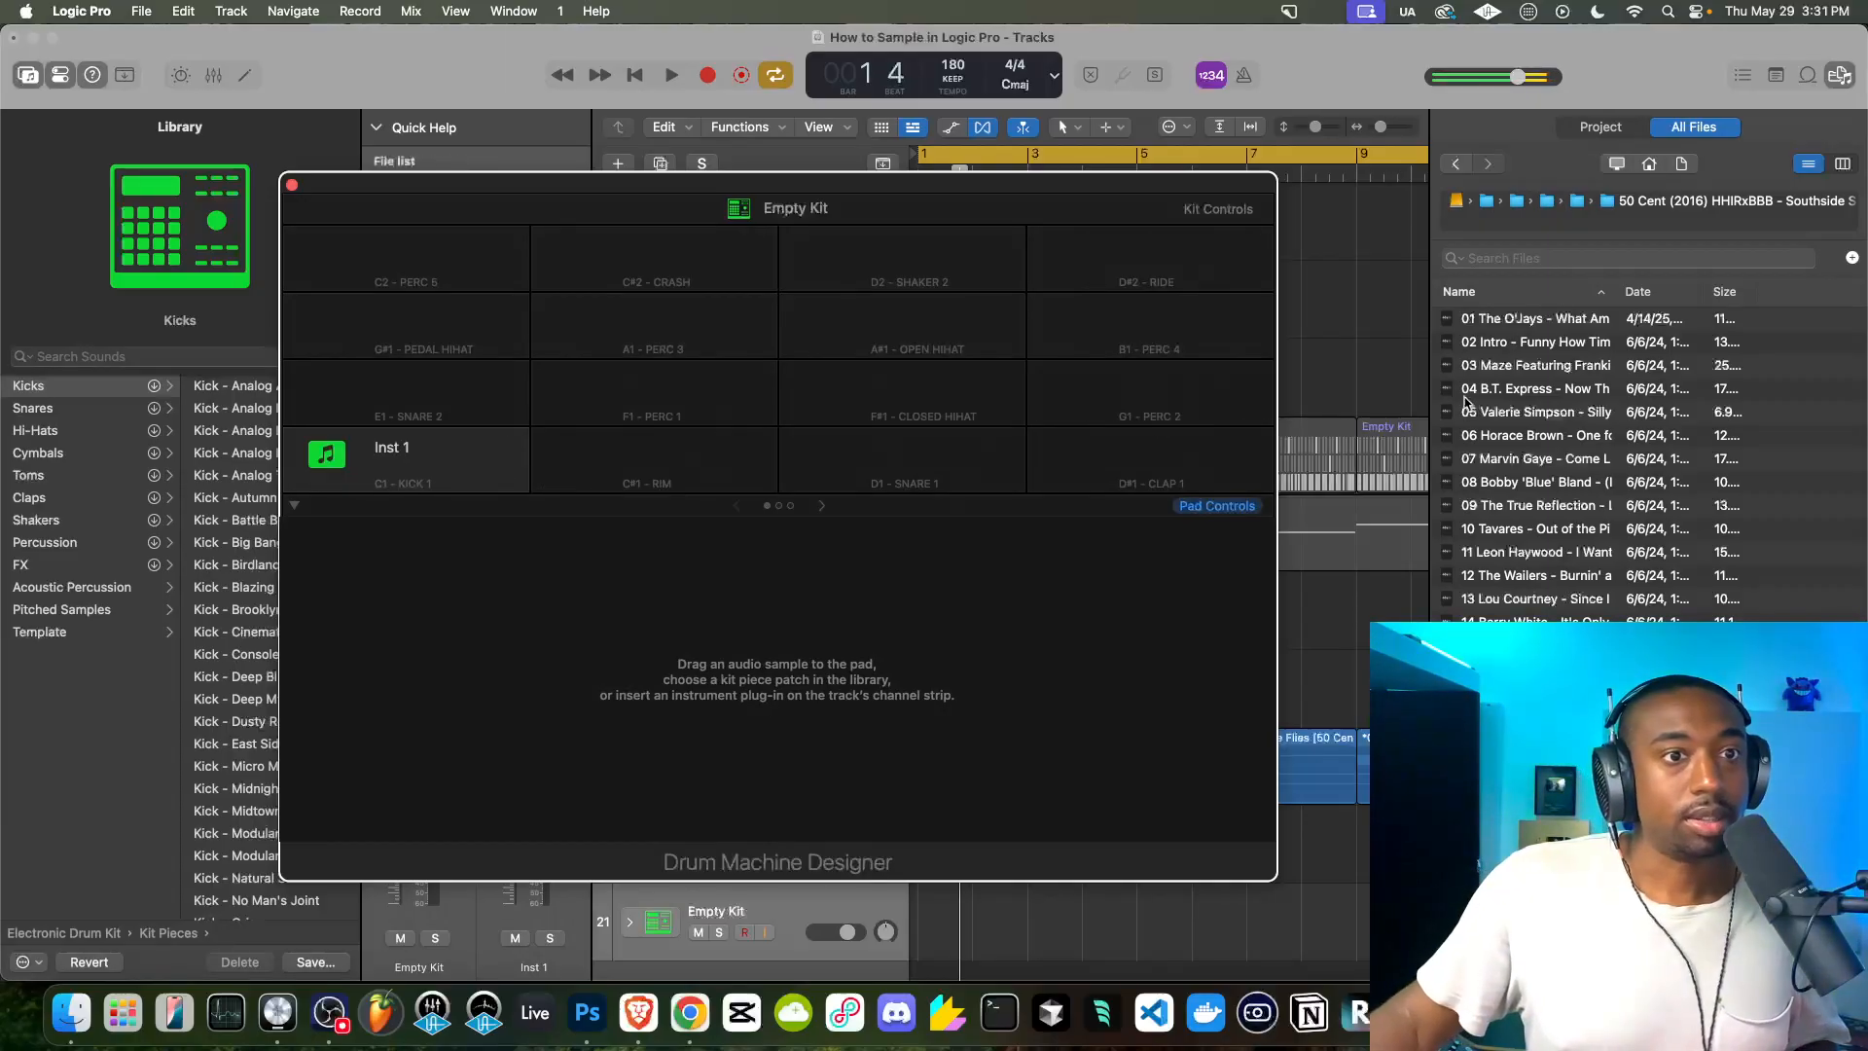
click(1536, 208)
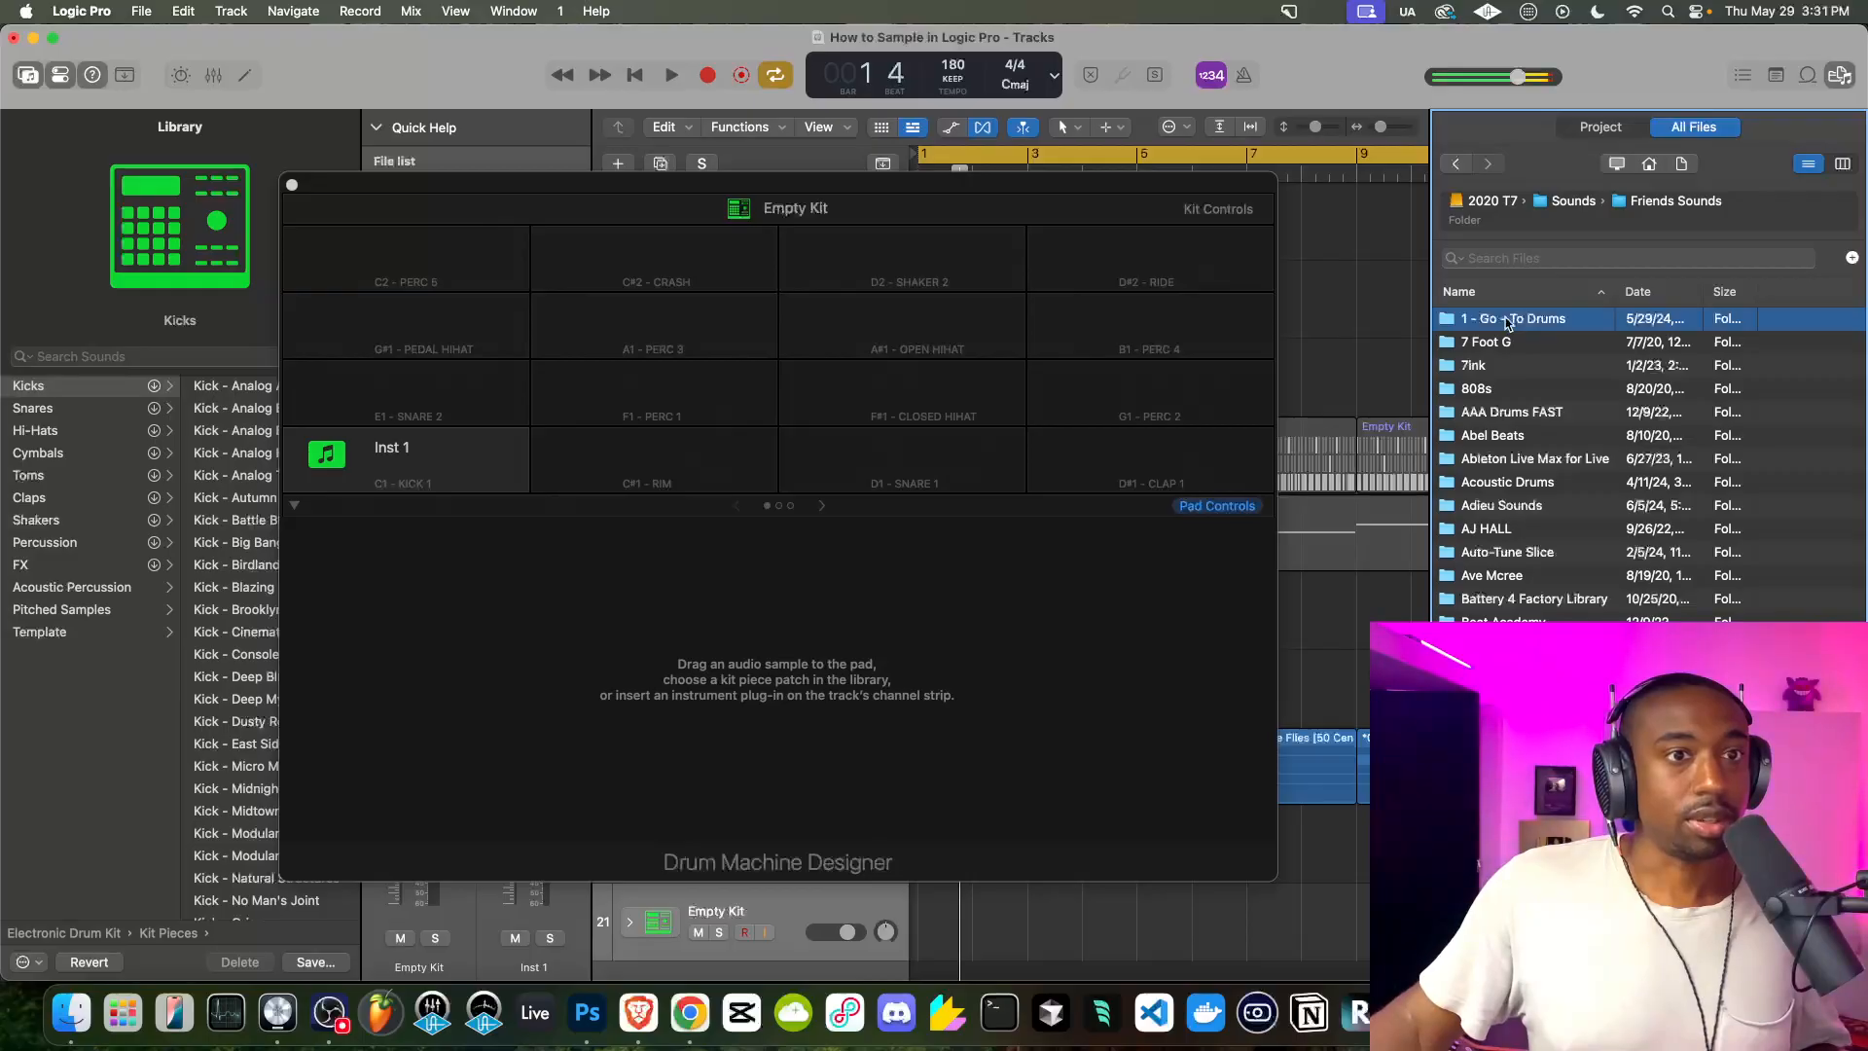
double_click(1507, 320)
drag(1534, 484, 472, 477)
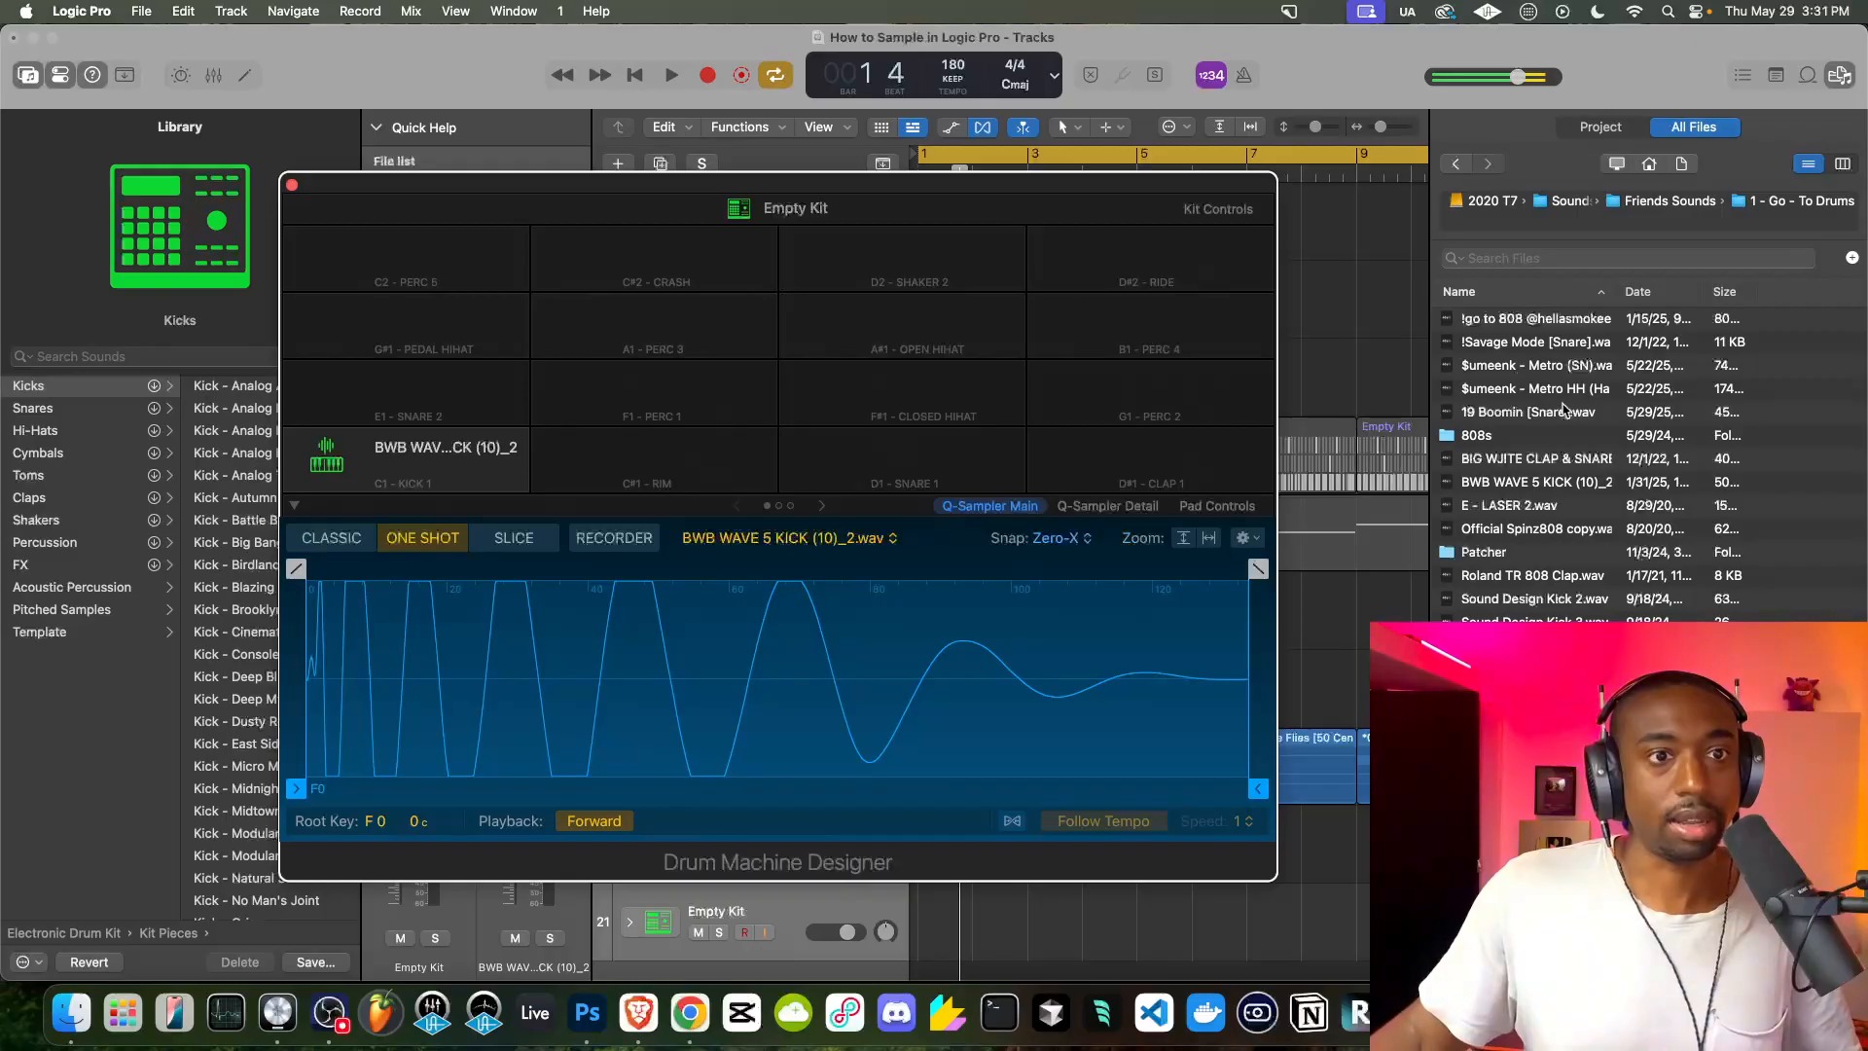
Load 19 Boomin [Snare].wav onto the C#1 pad and $umeenk - Metro HH (Hats).wav onto the D1 pad
drag(1269, 416, 671, 473)
click(1564, 405)
drag(1569, 390, 903, 465)
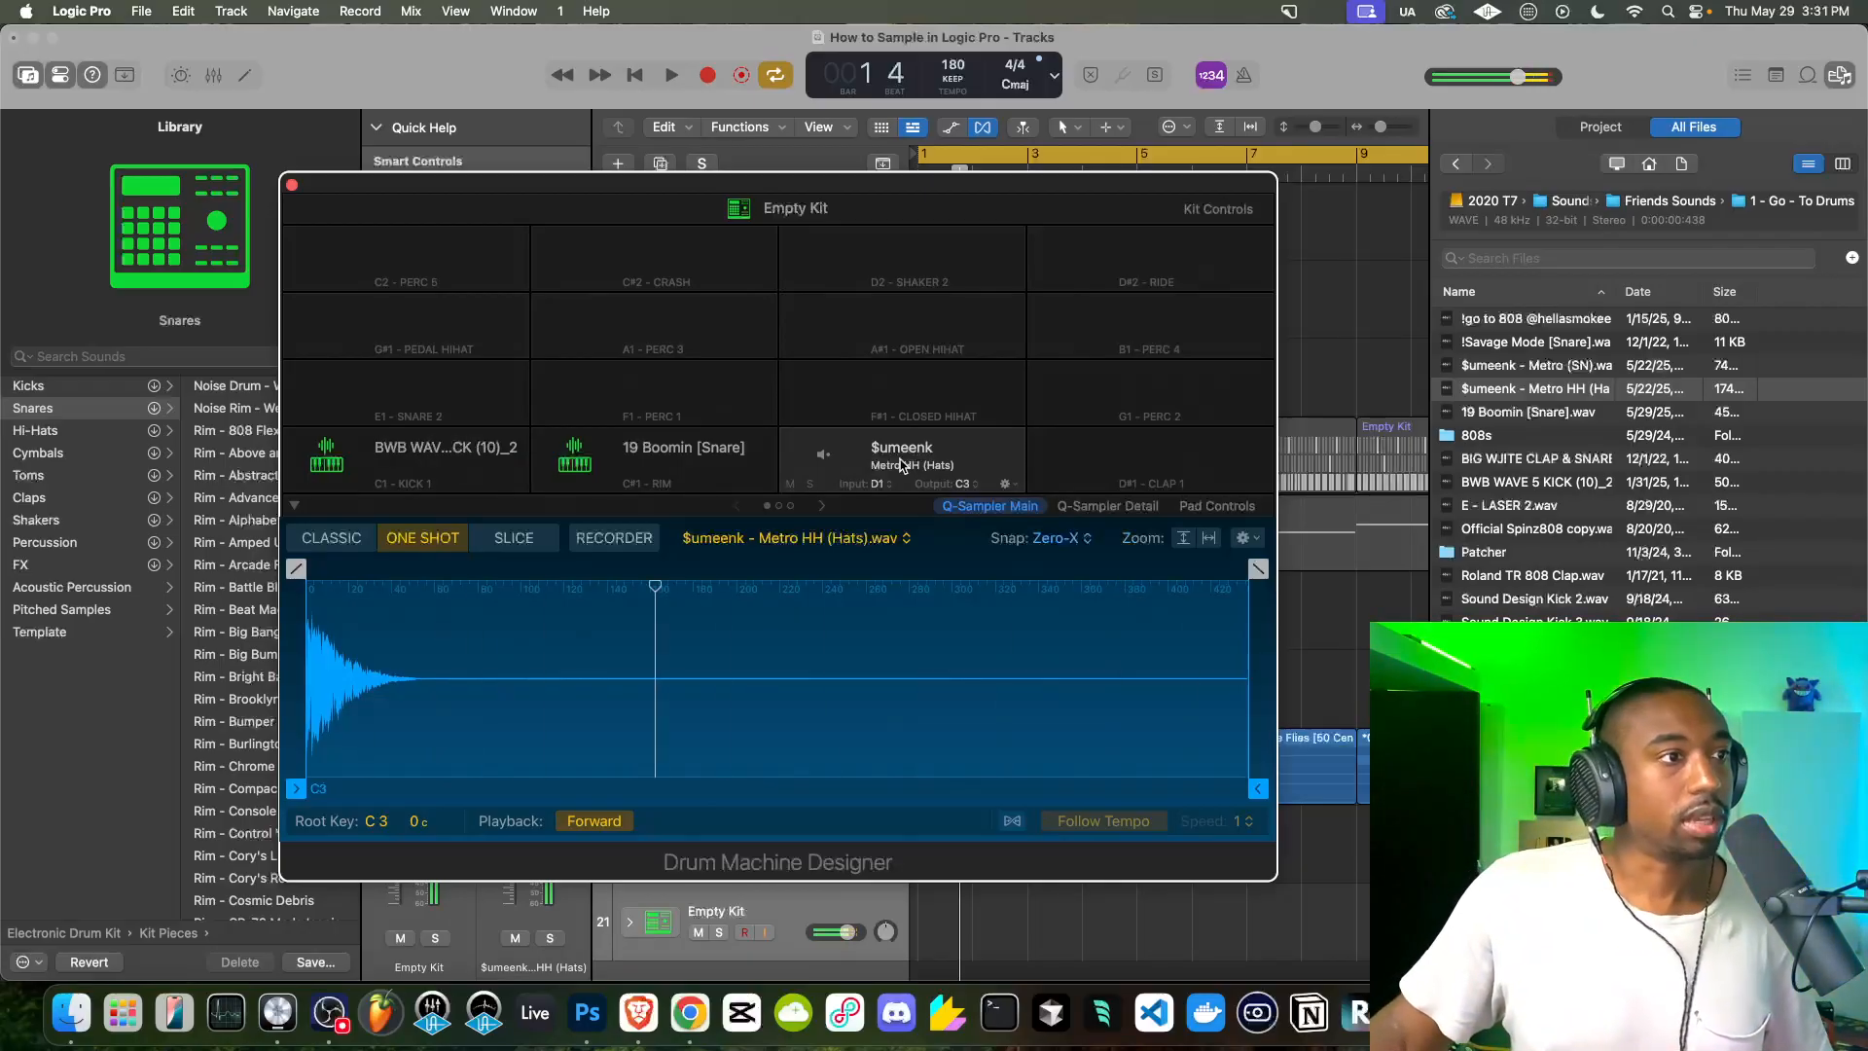
Close Drum Machine Designer and hide the sound library and file browser to return to the full arrangement
click(291, 189)
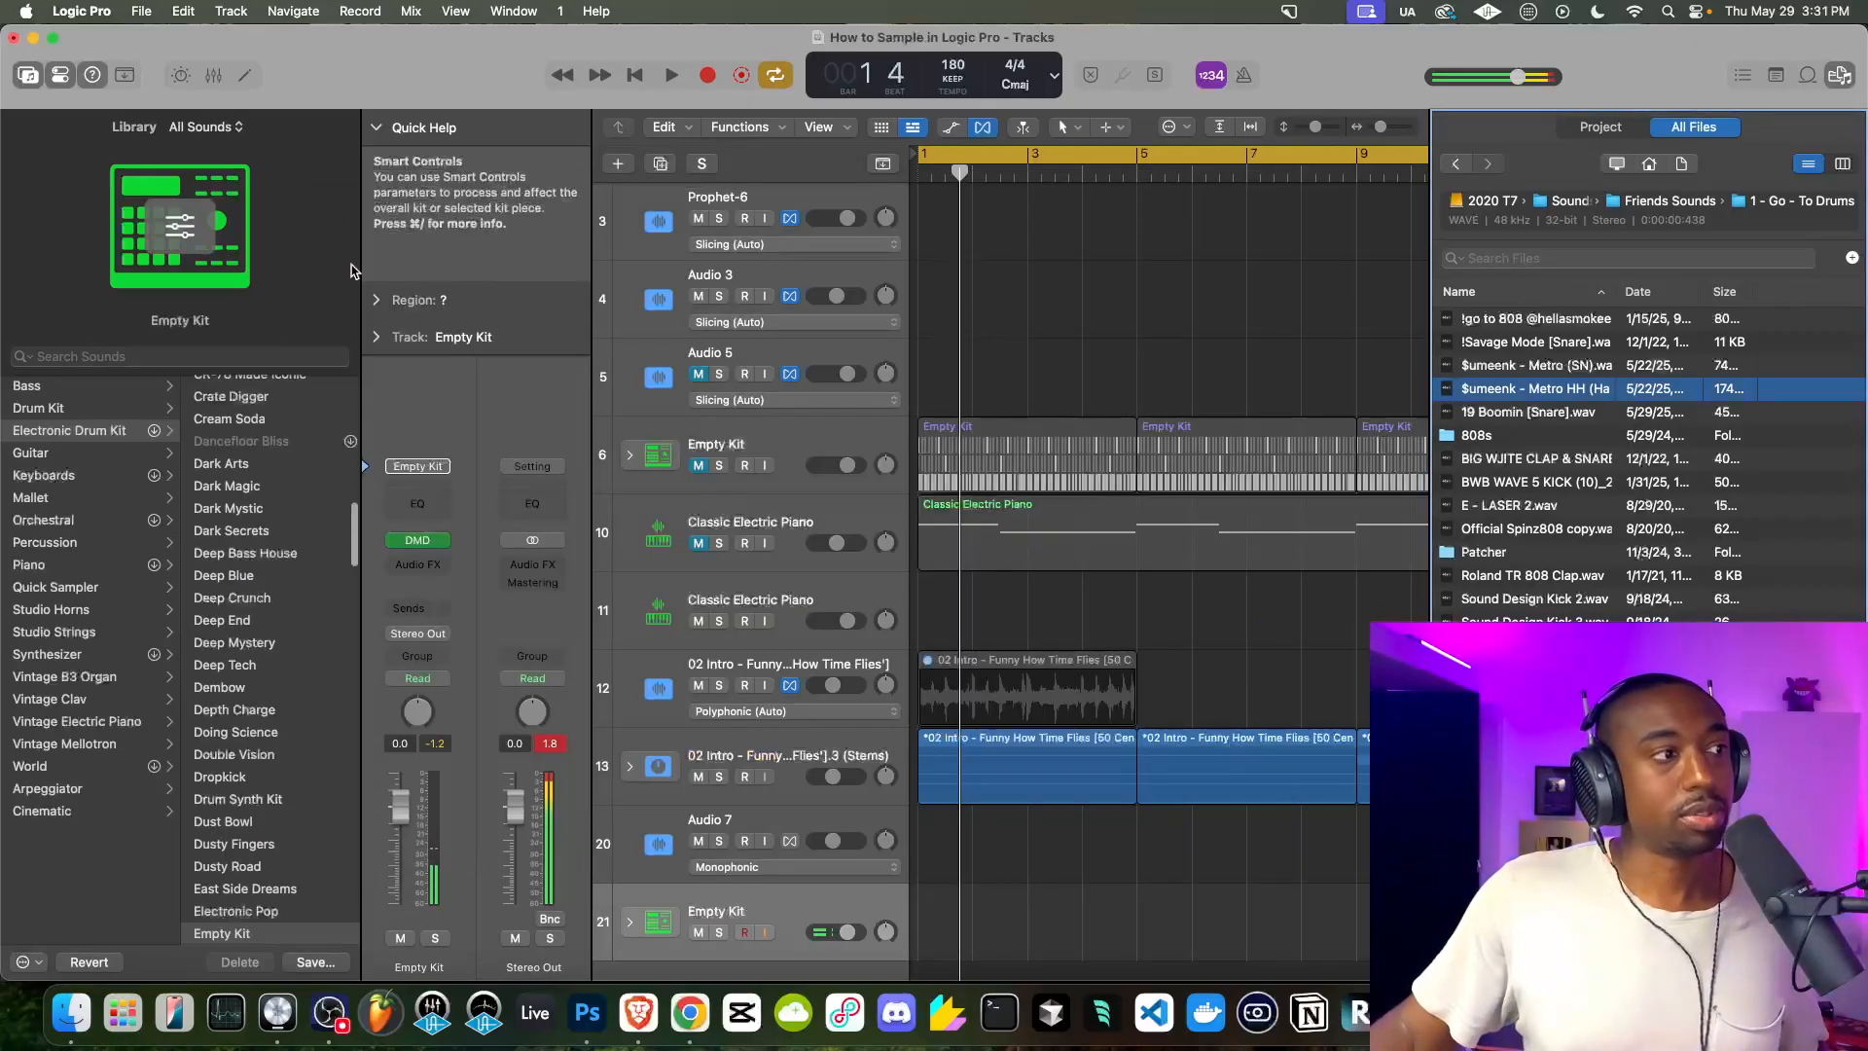
click(54, 78)
click(55, 77)
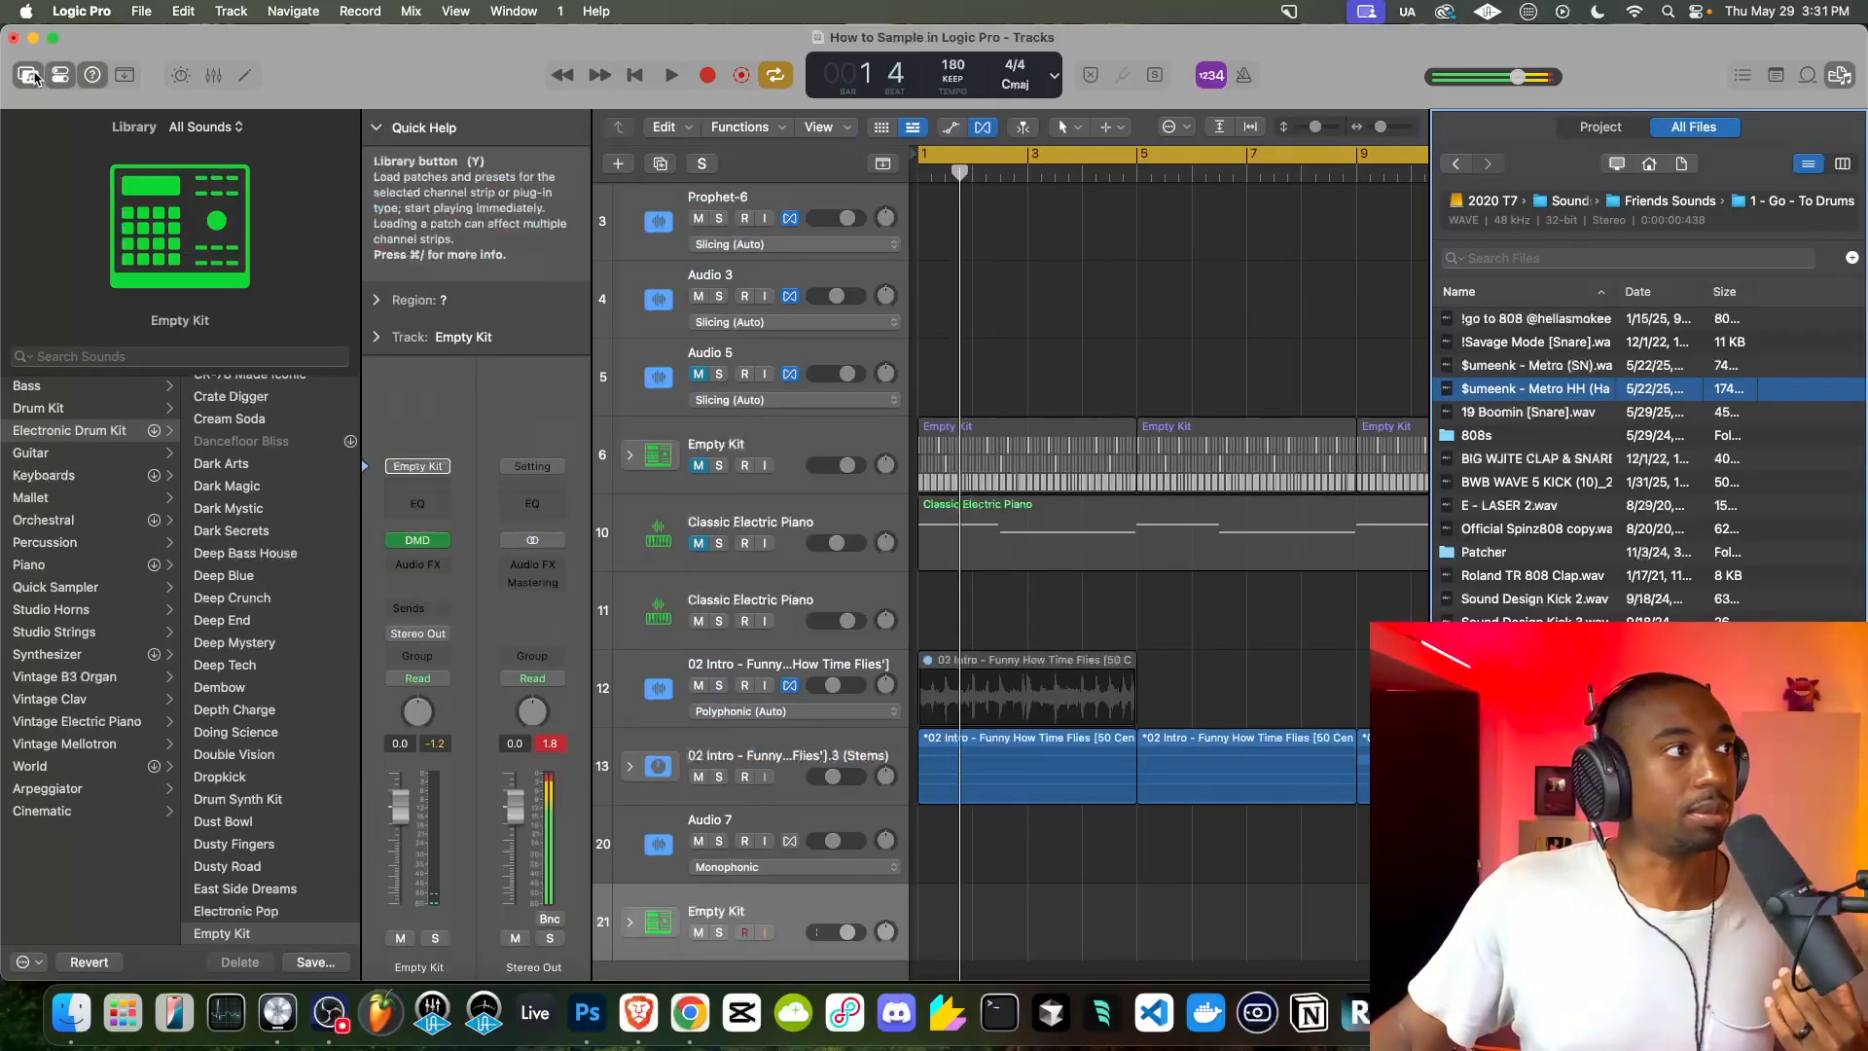
click(28, 75)
scroll(628, 645, down, 2)
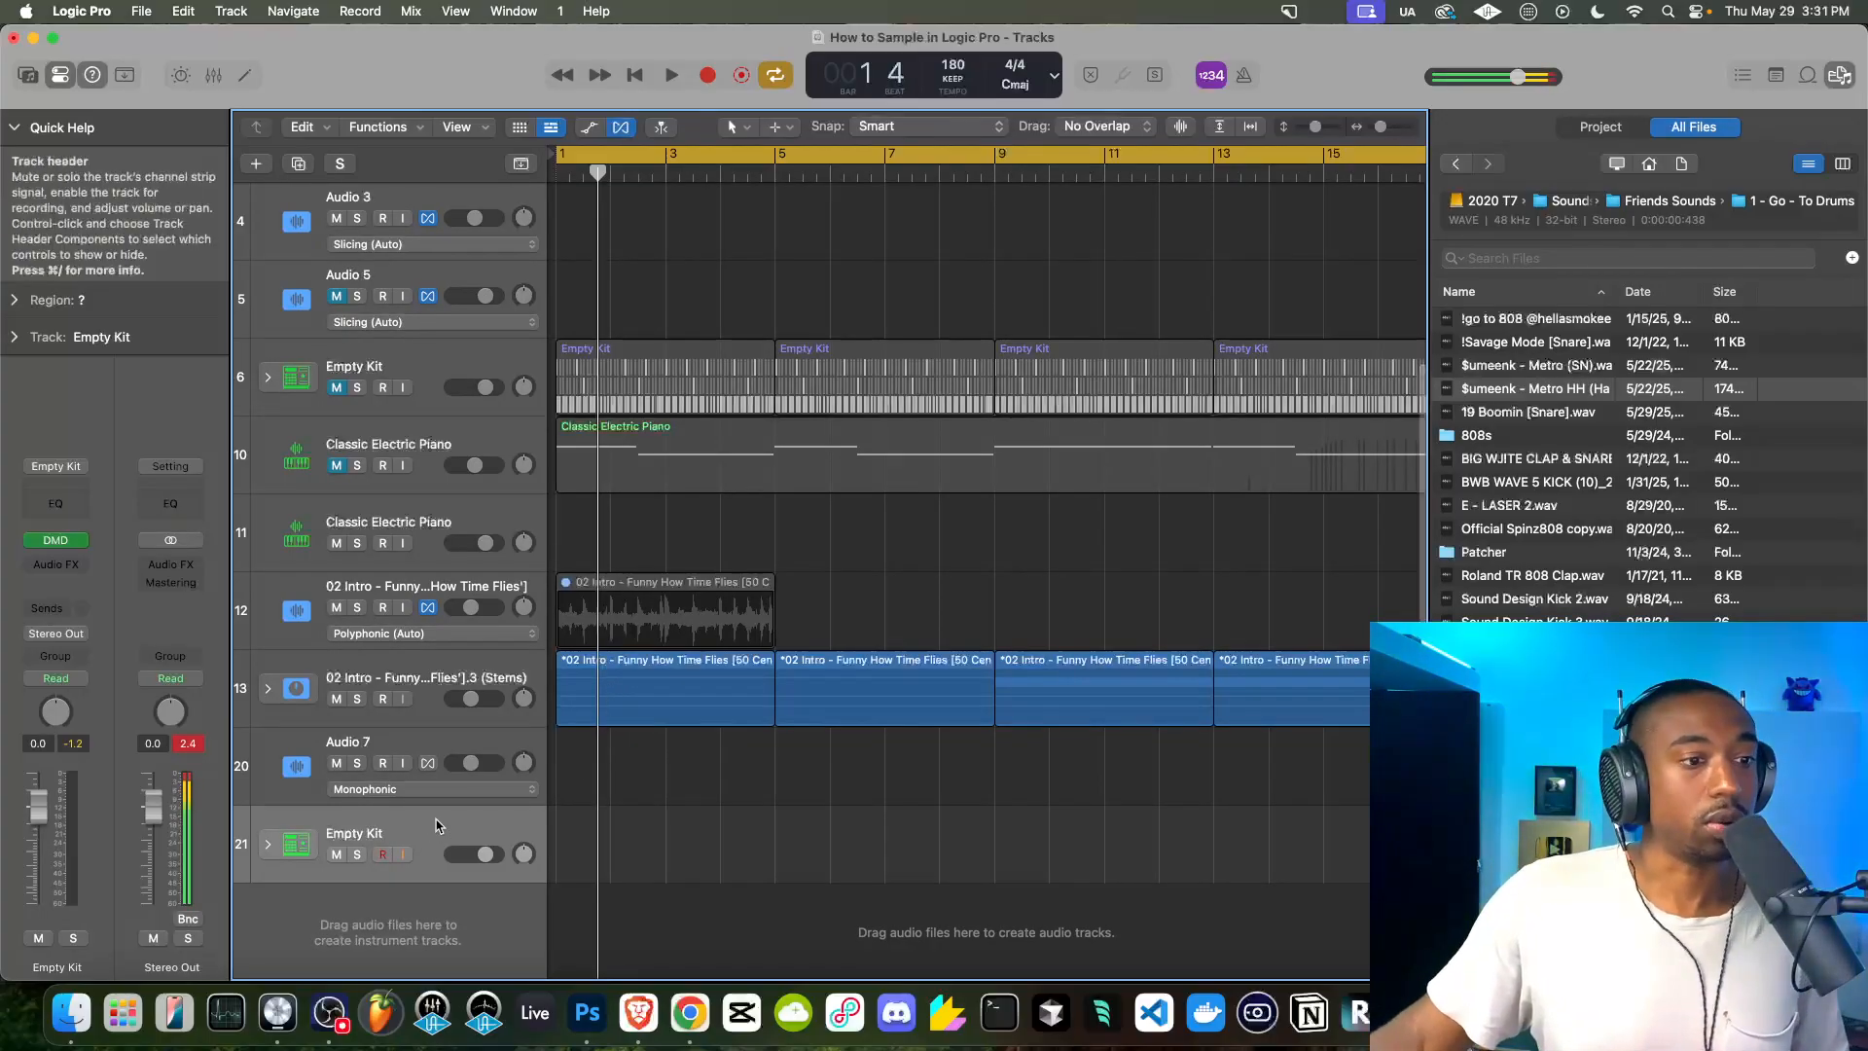
click(1840, 75)
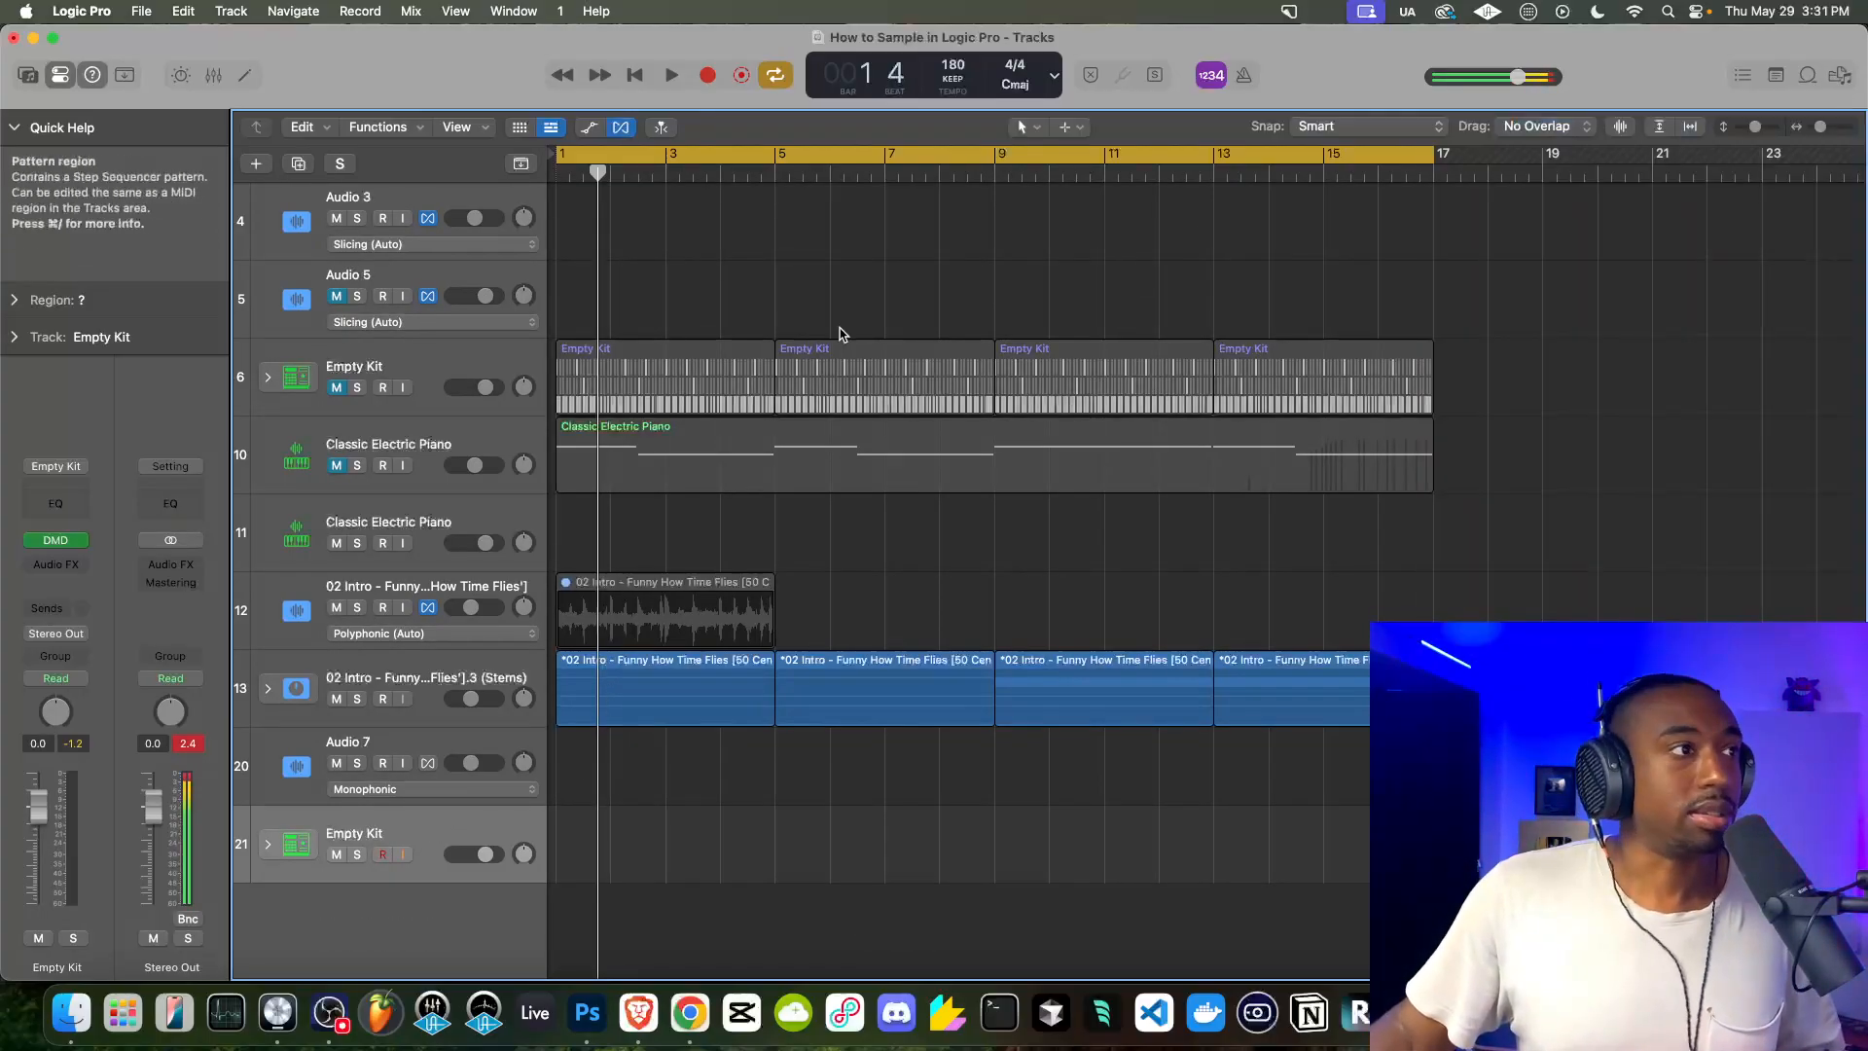
Open the Step Sequencer for the Empty Kit track below Audio 7 and set the pattern length to 32 steps
click(243, 76)
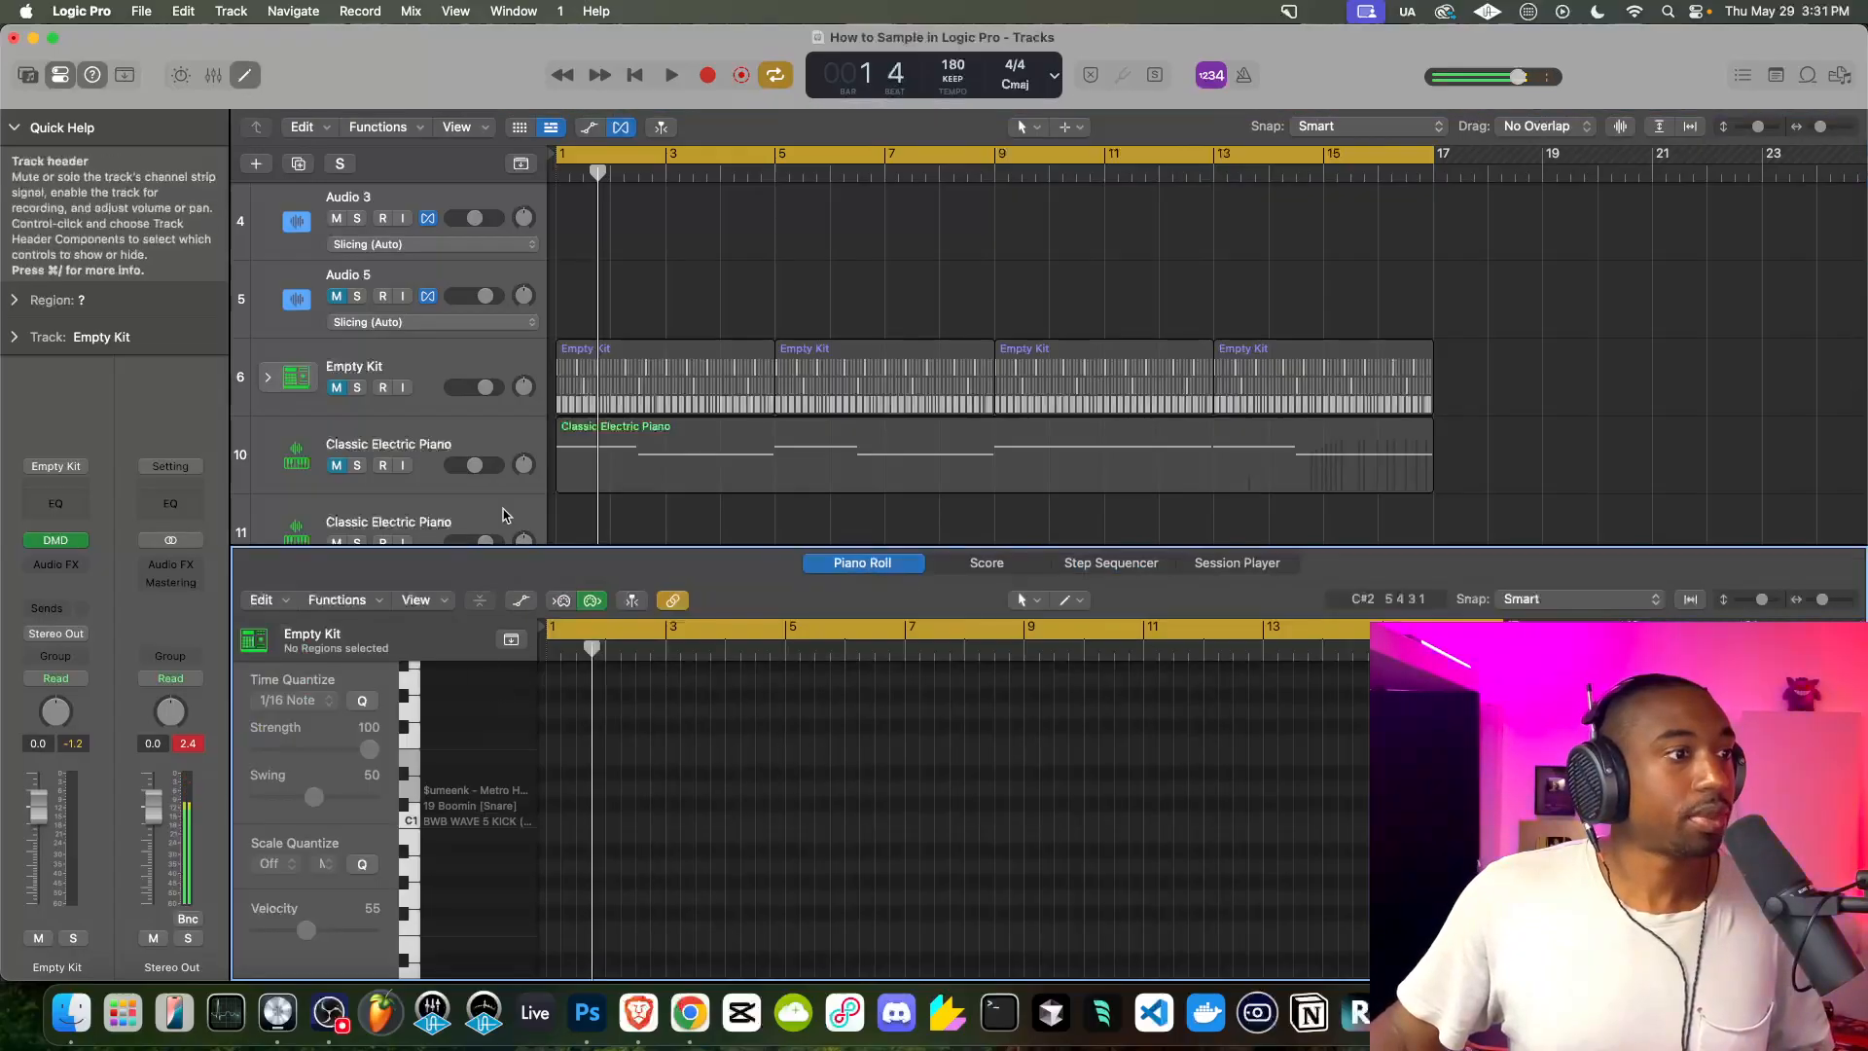
click(245, 76)
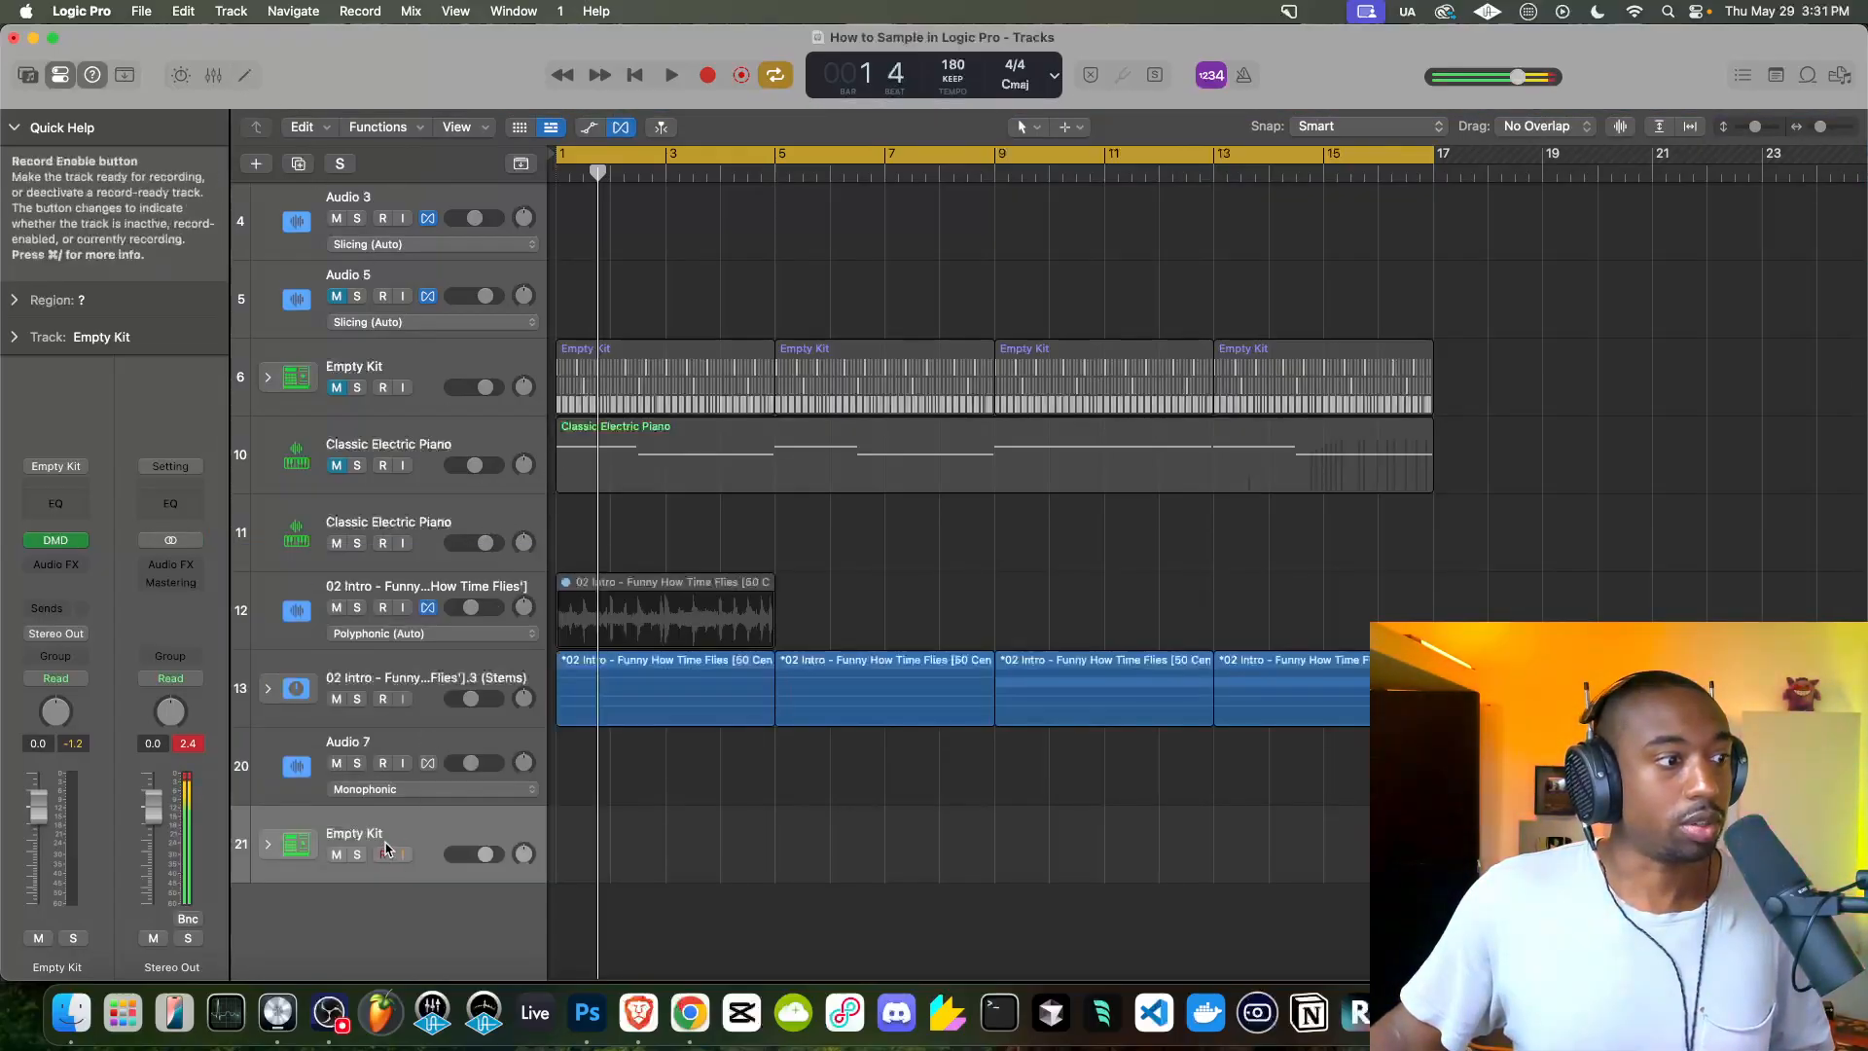
click(247, 78)
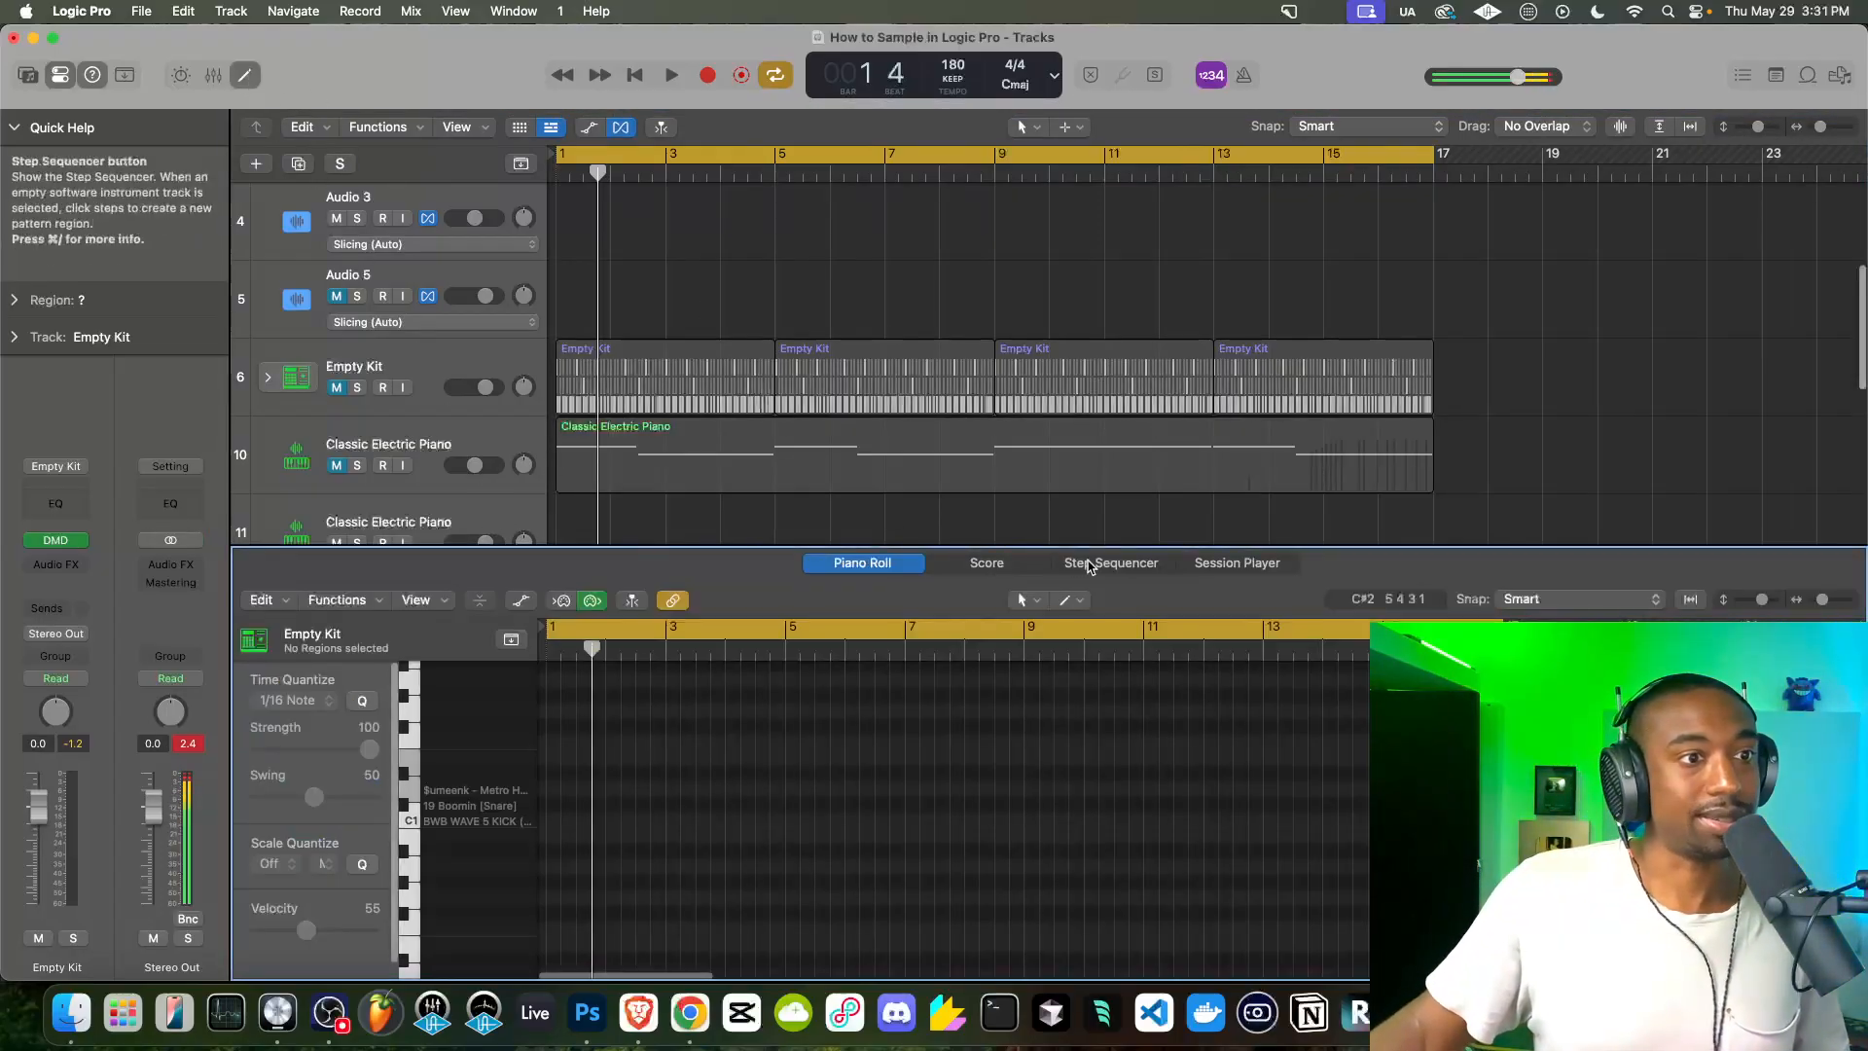
click(1089, 565)
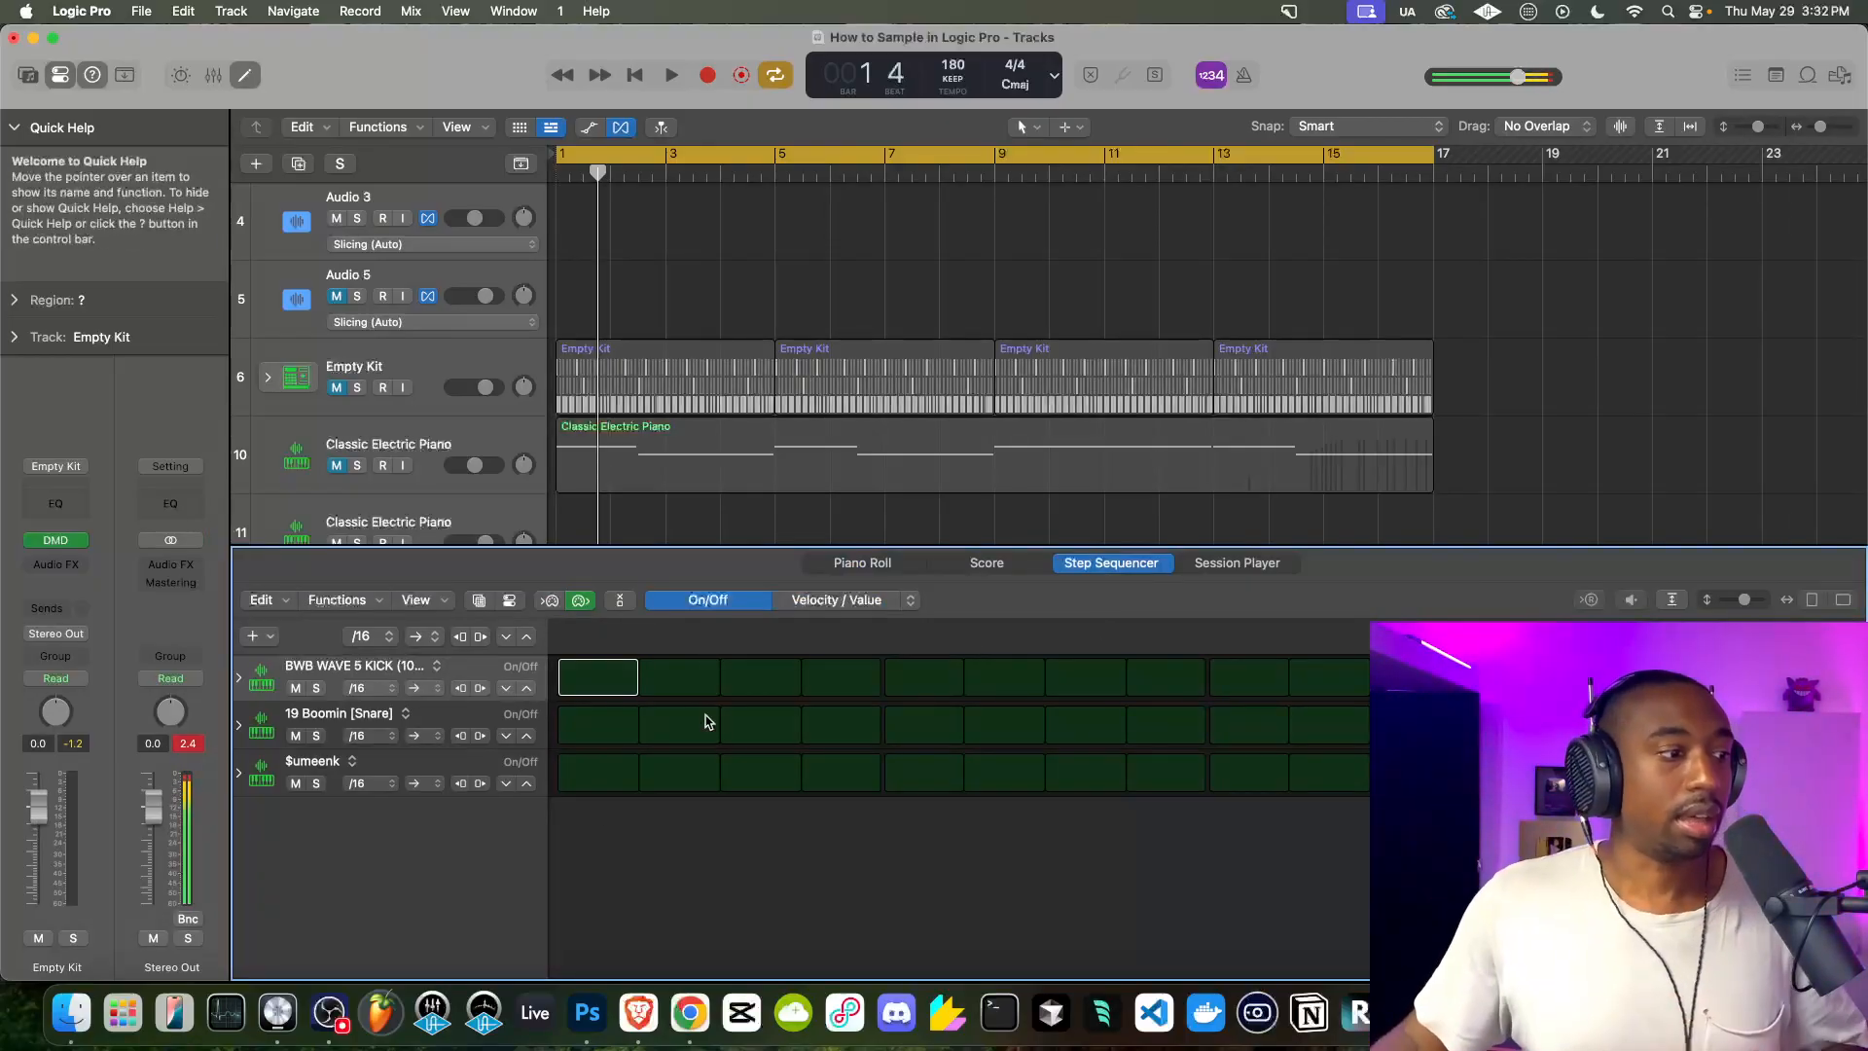
click(336, 1024)
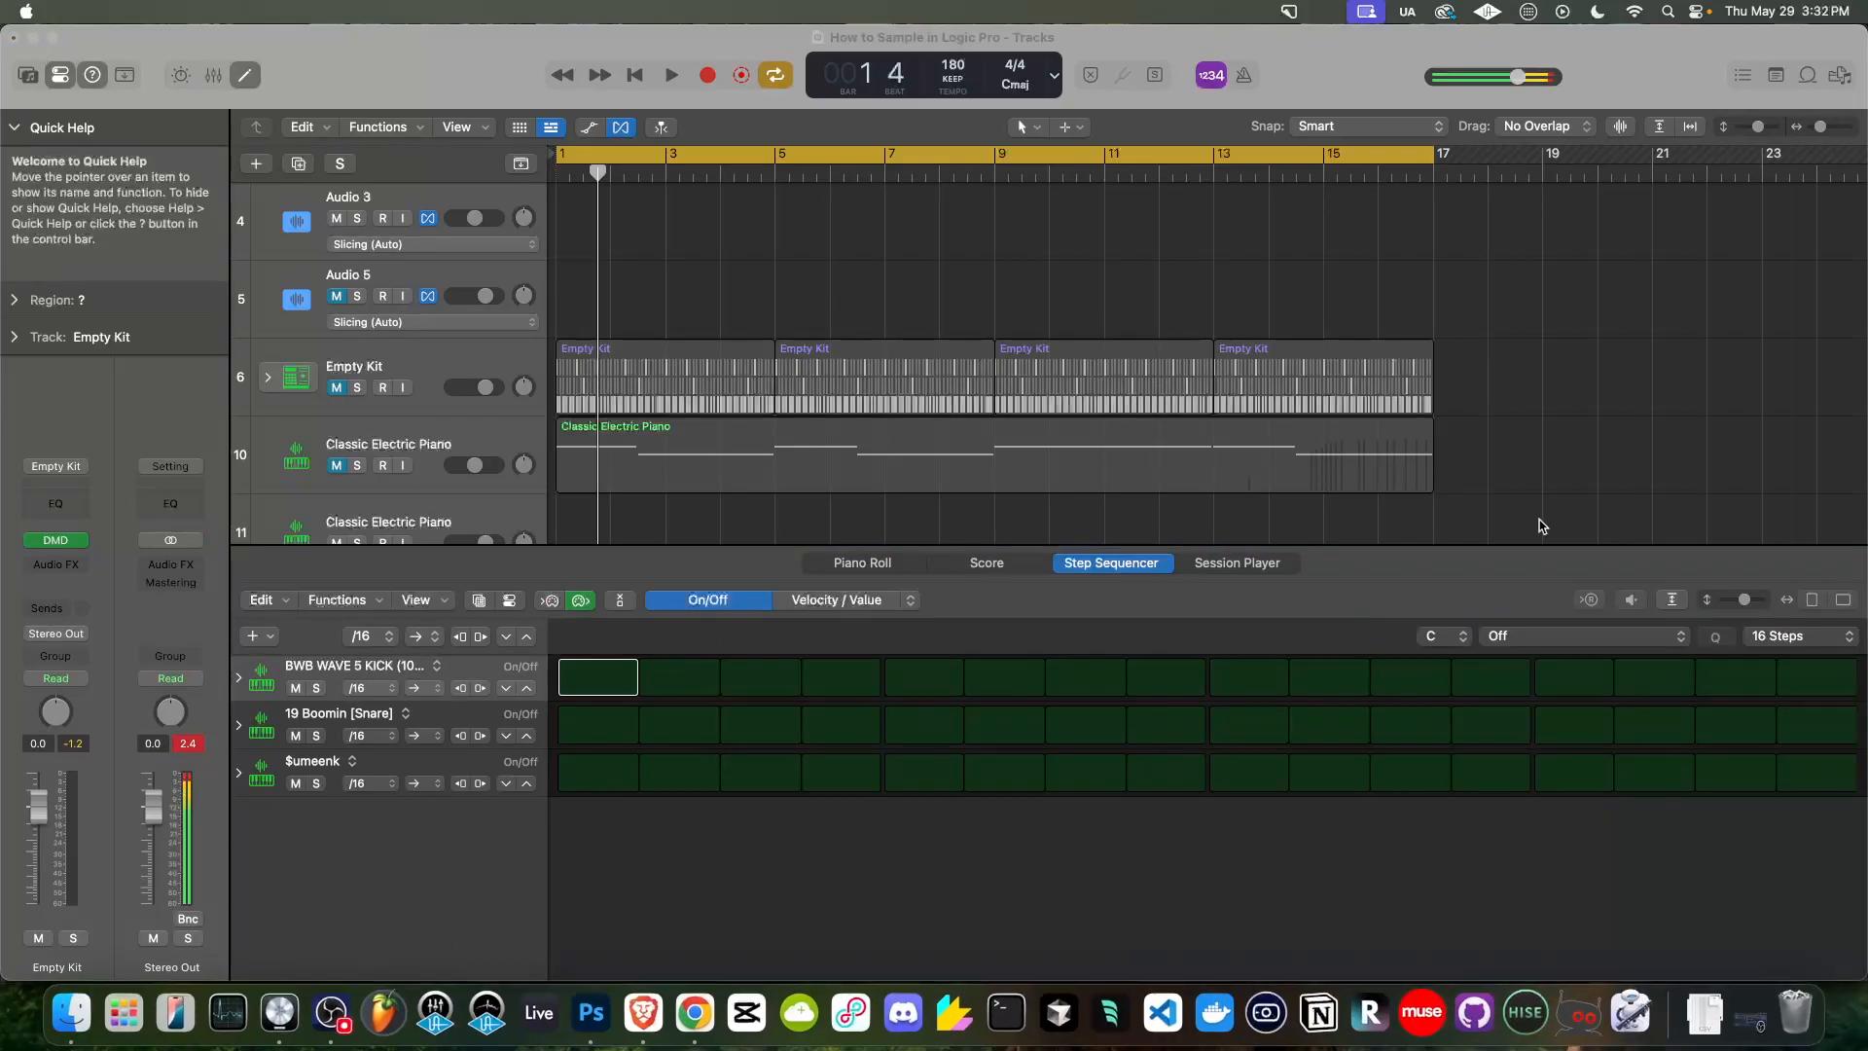
click(1799, 638)
click(1786, 684)
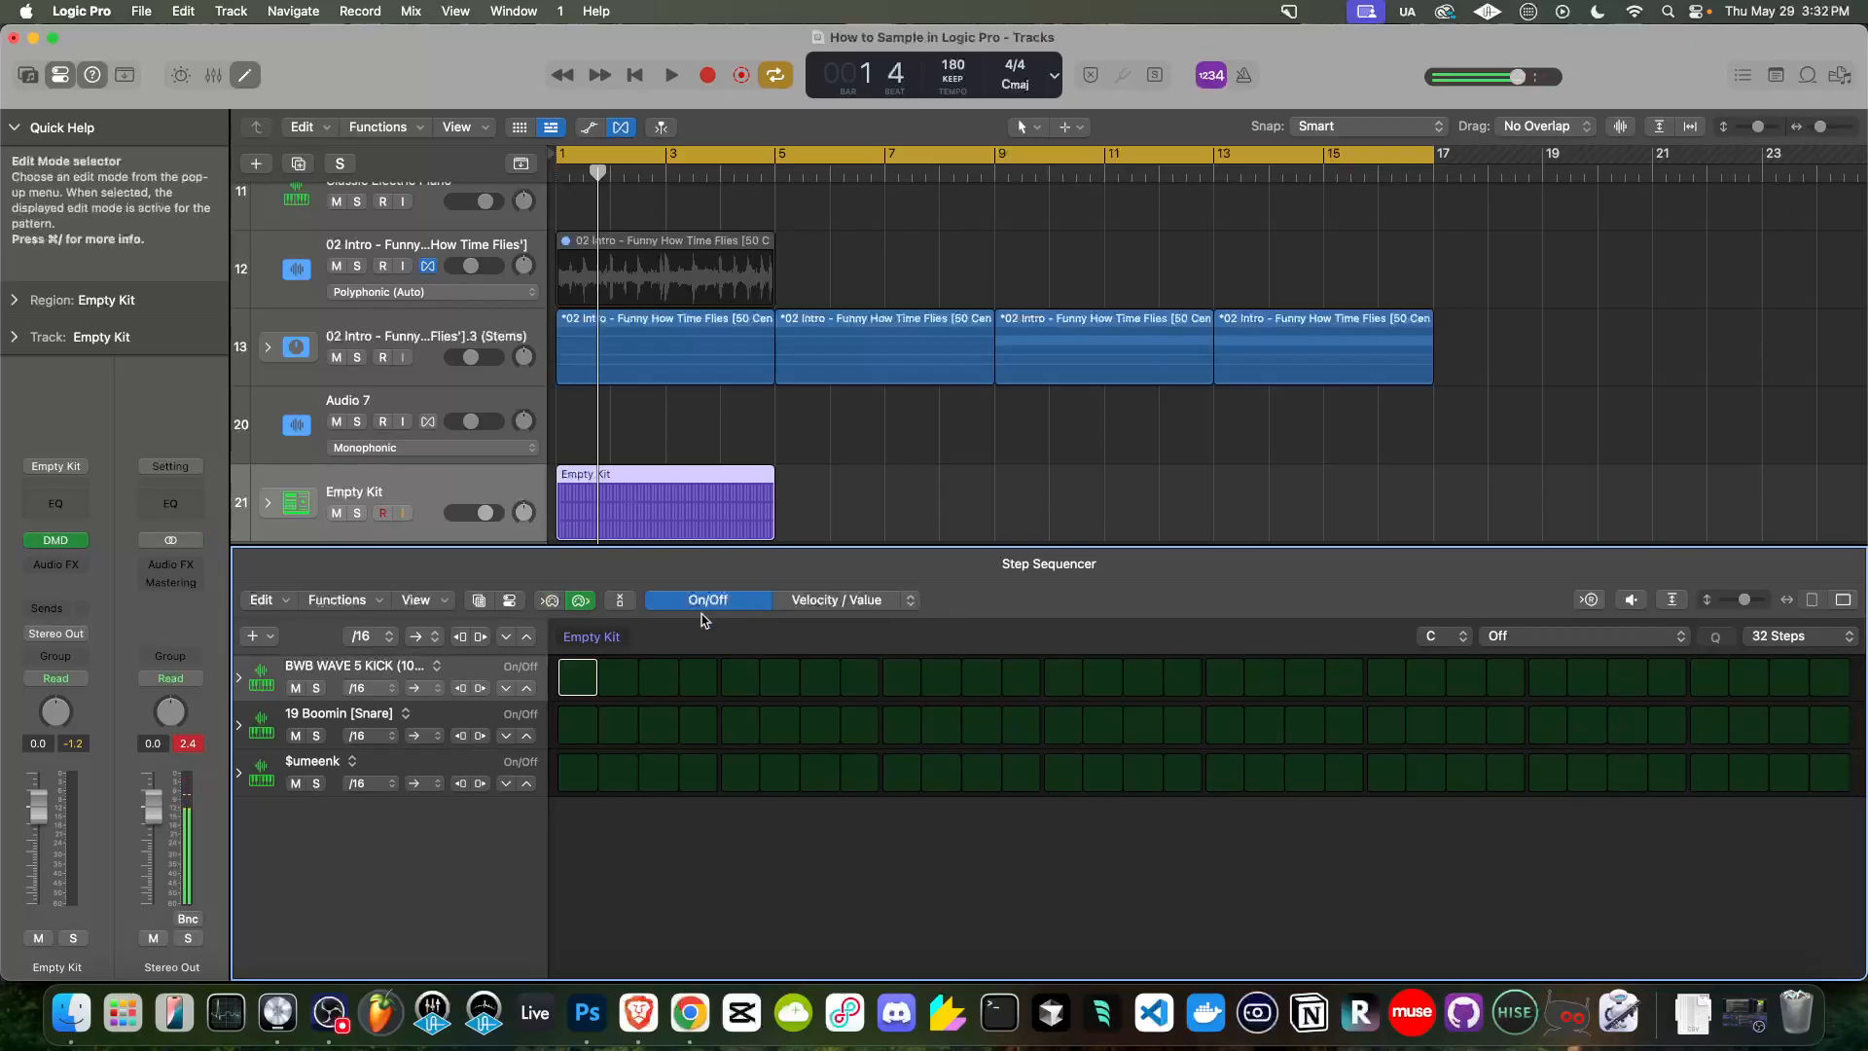
click(578, 678)
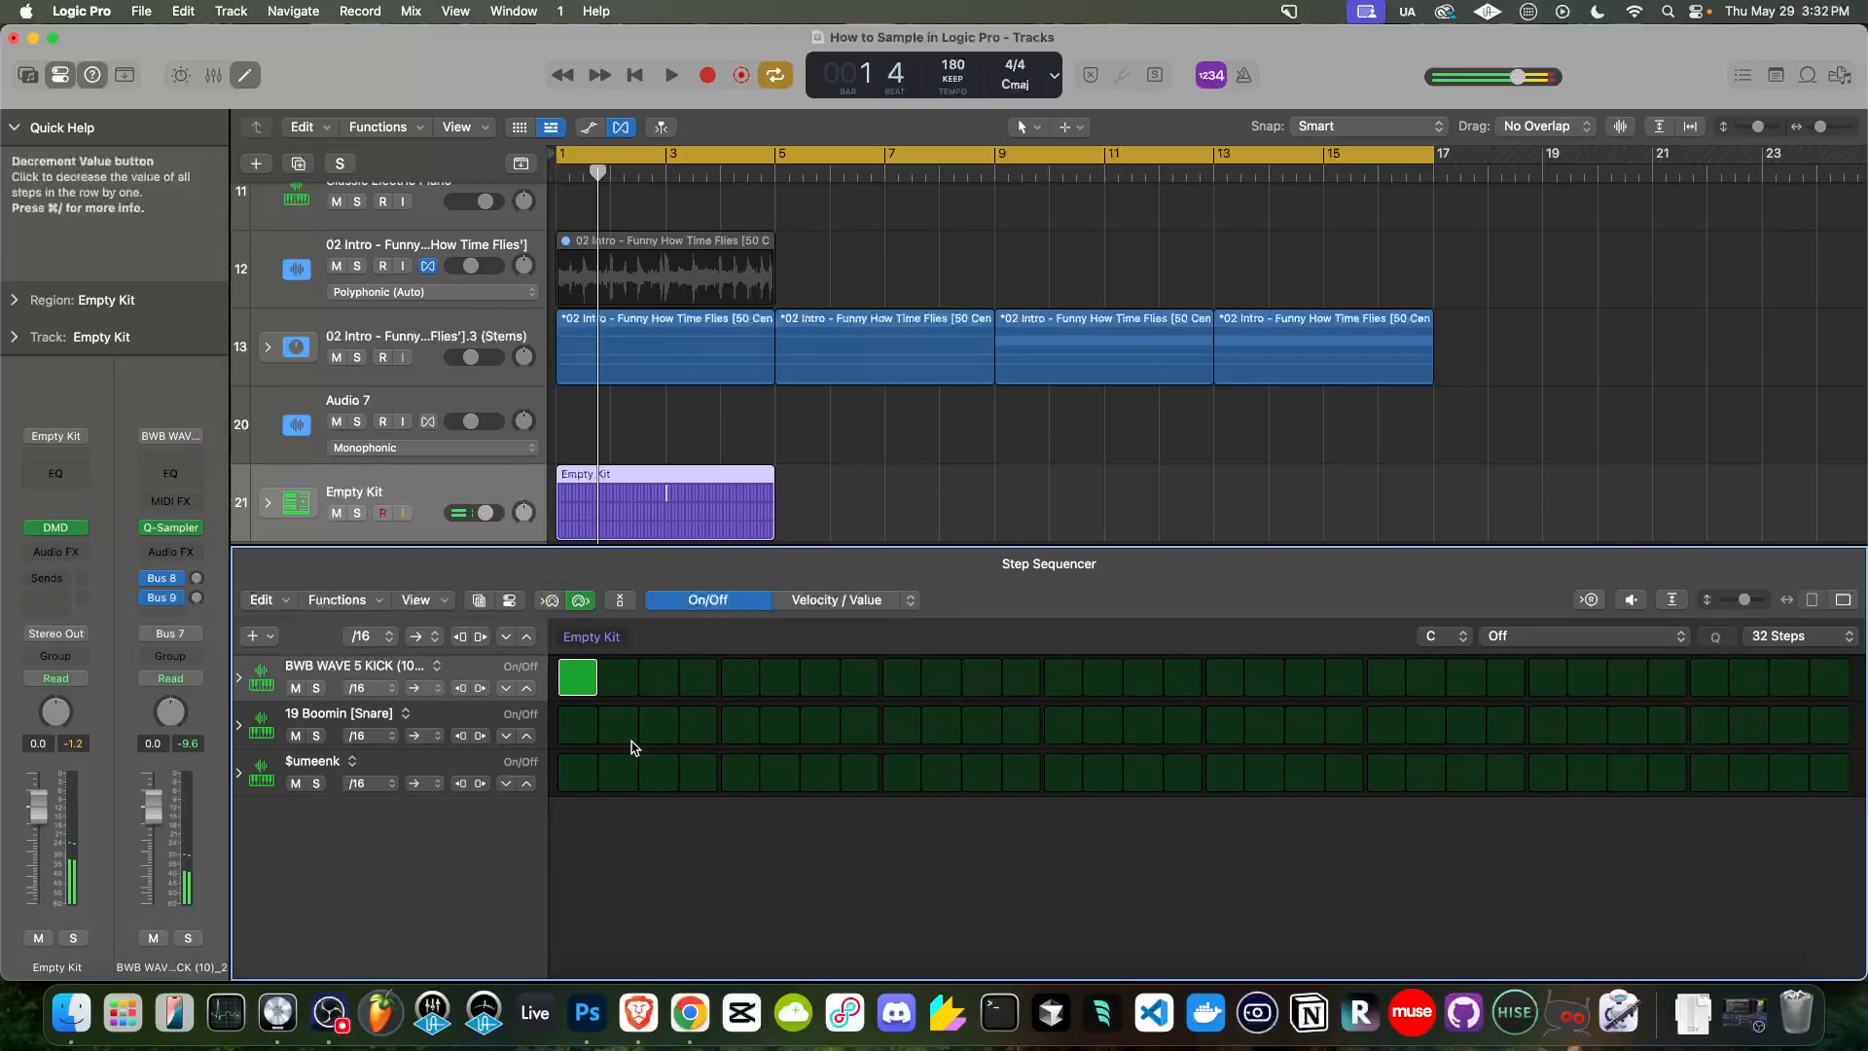
click(331, 1012)
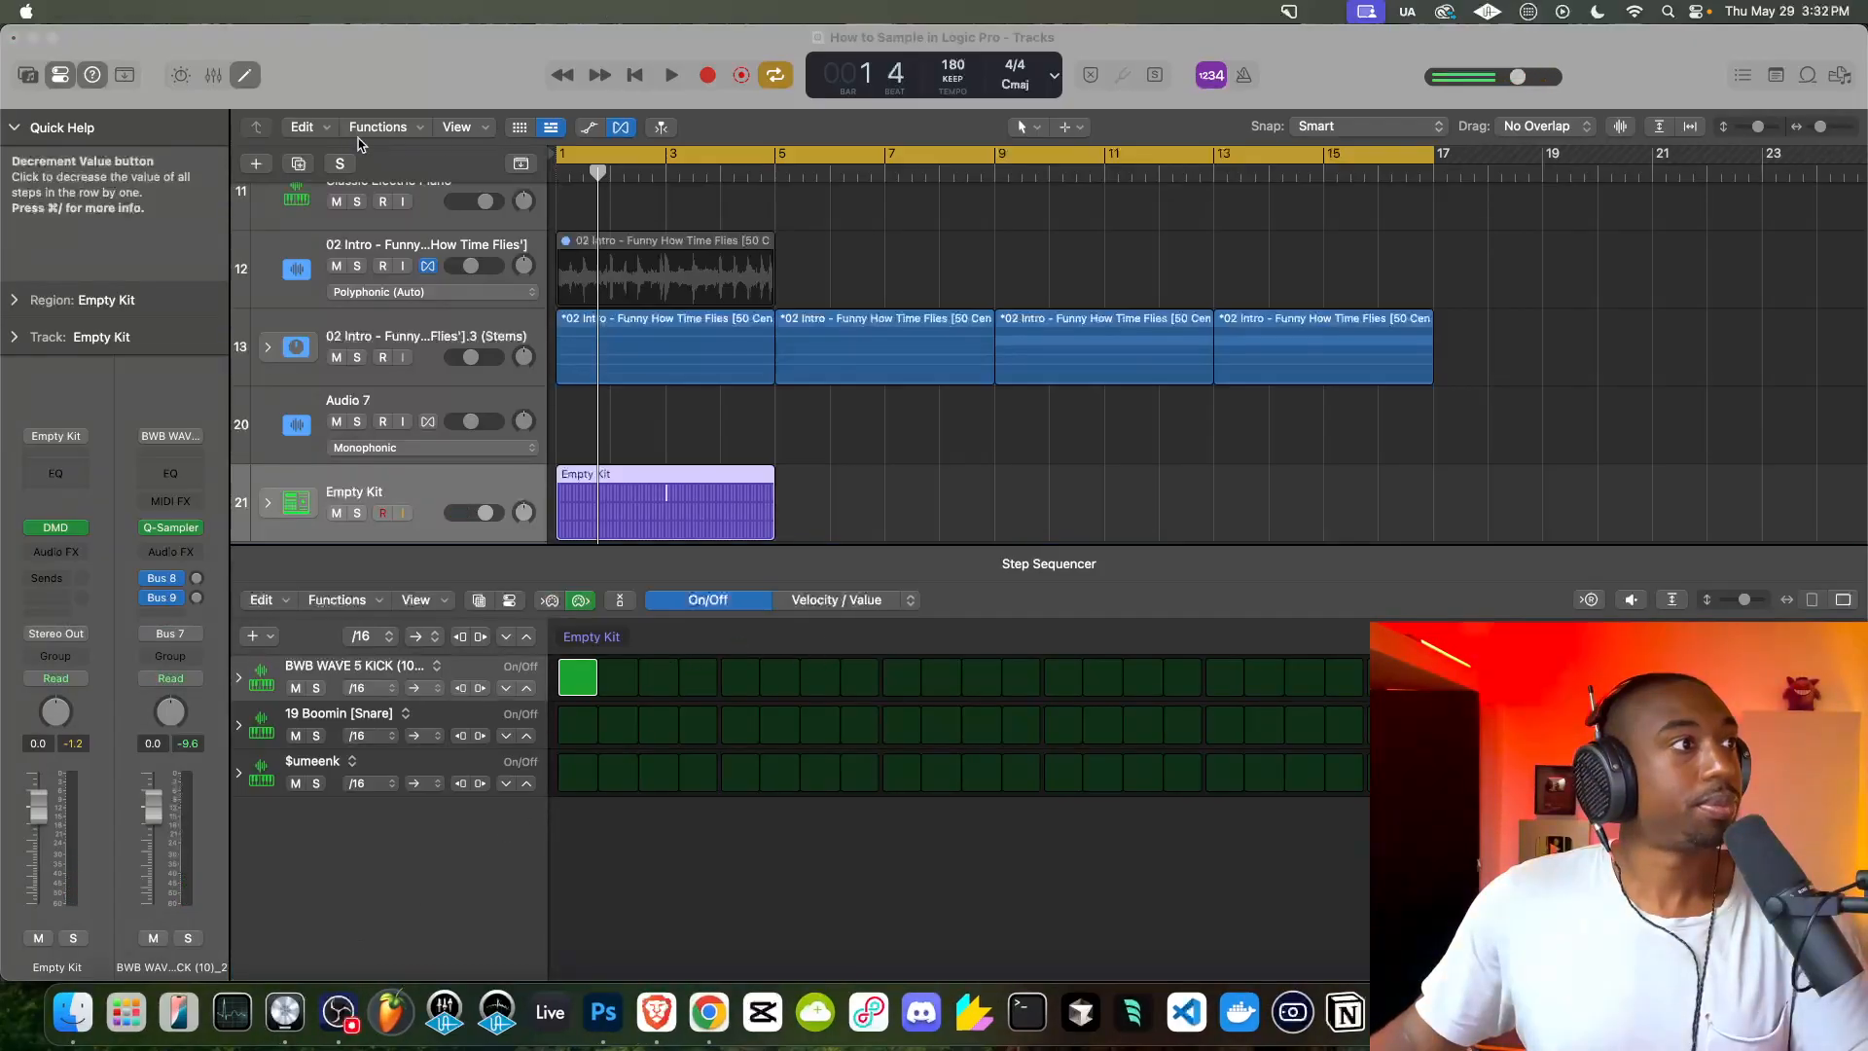
click(578, 677)
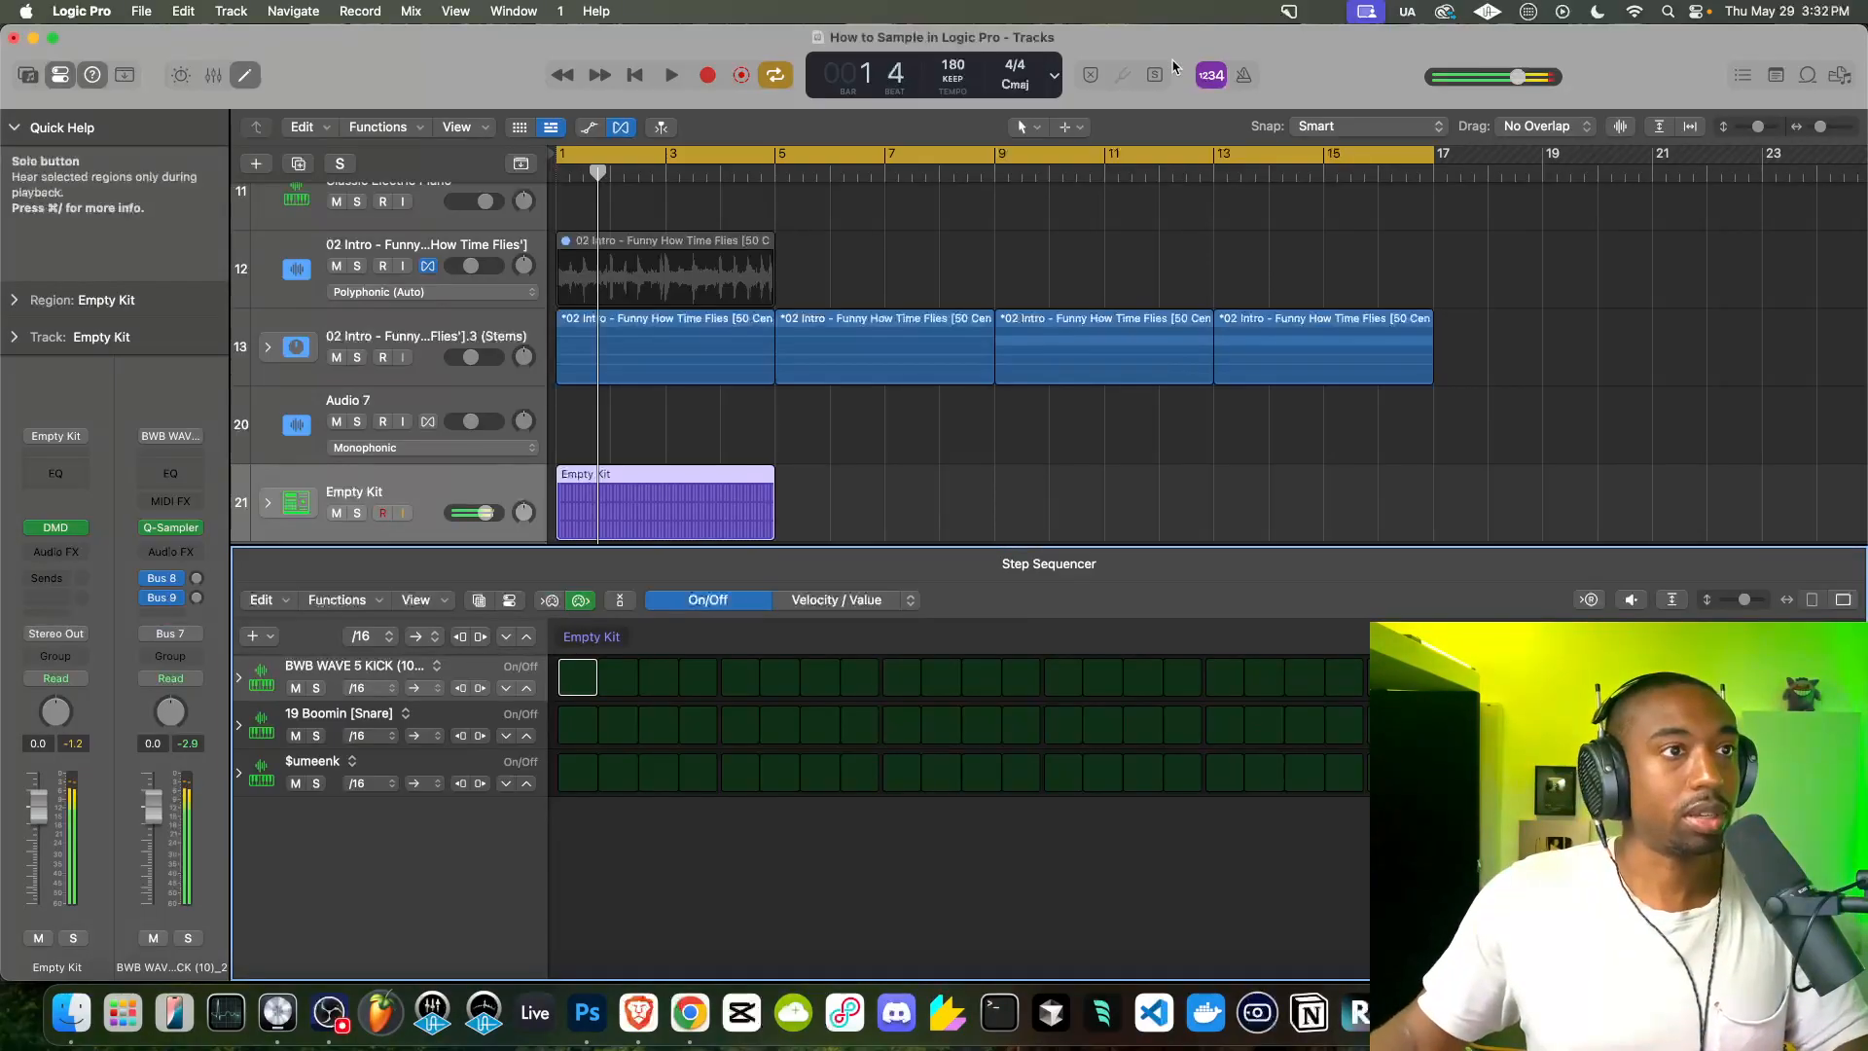
Place 19 Boomin [Snare] hits on steps 9 and 25, audition the pattern, and shorten the cycle range to bars 1 to 5
click(635, 75)
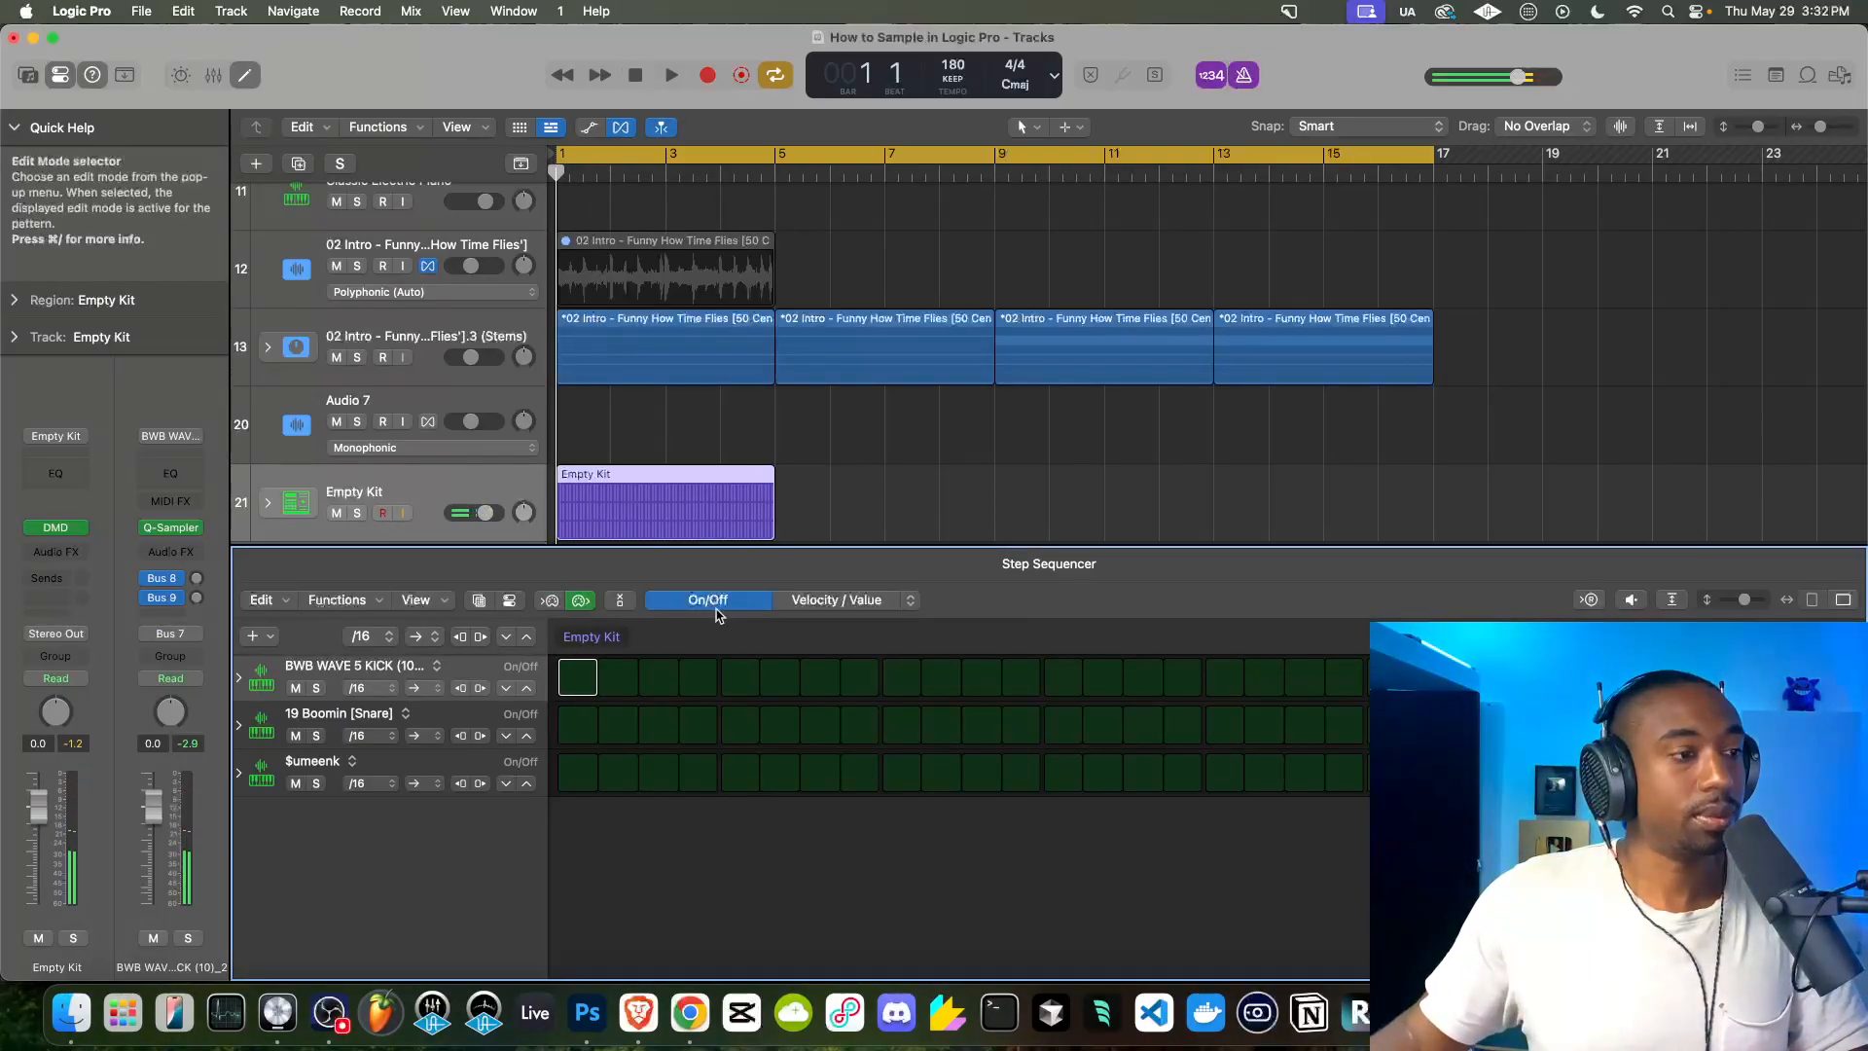
click(898, 726)
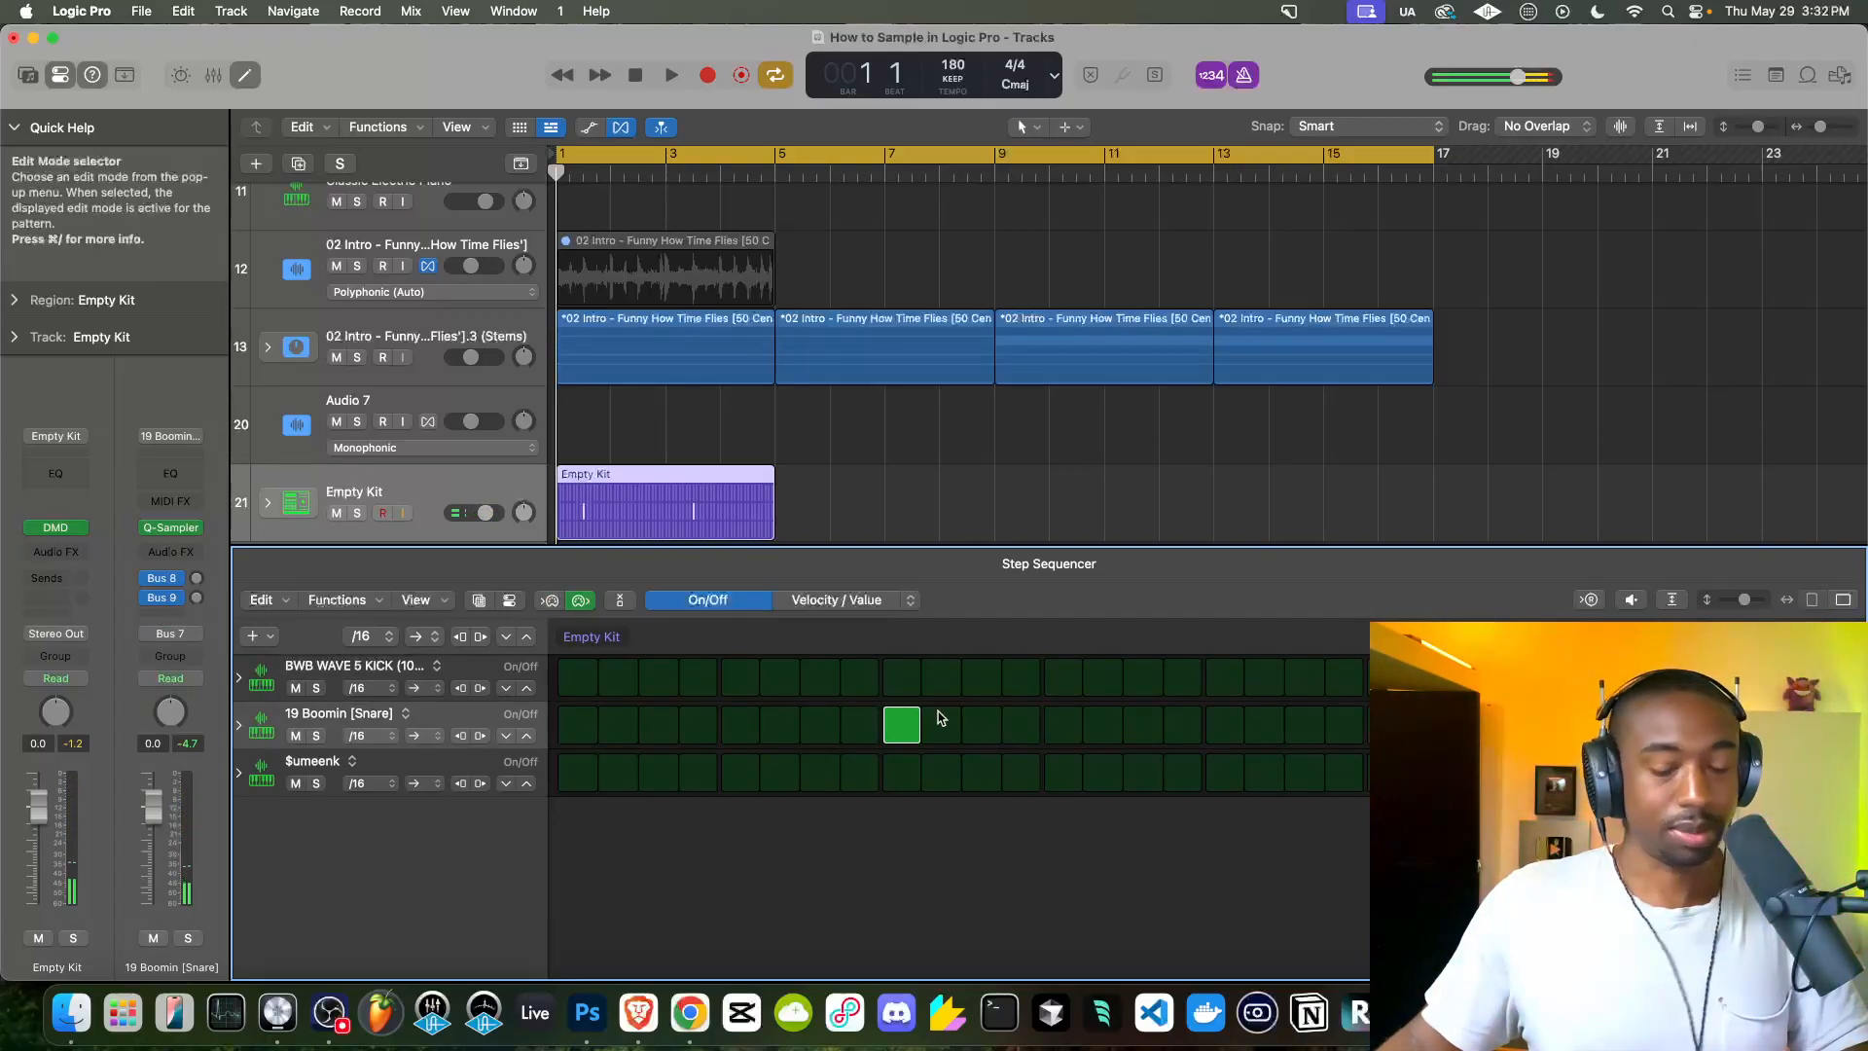
key(space)
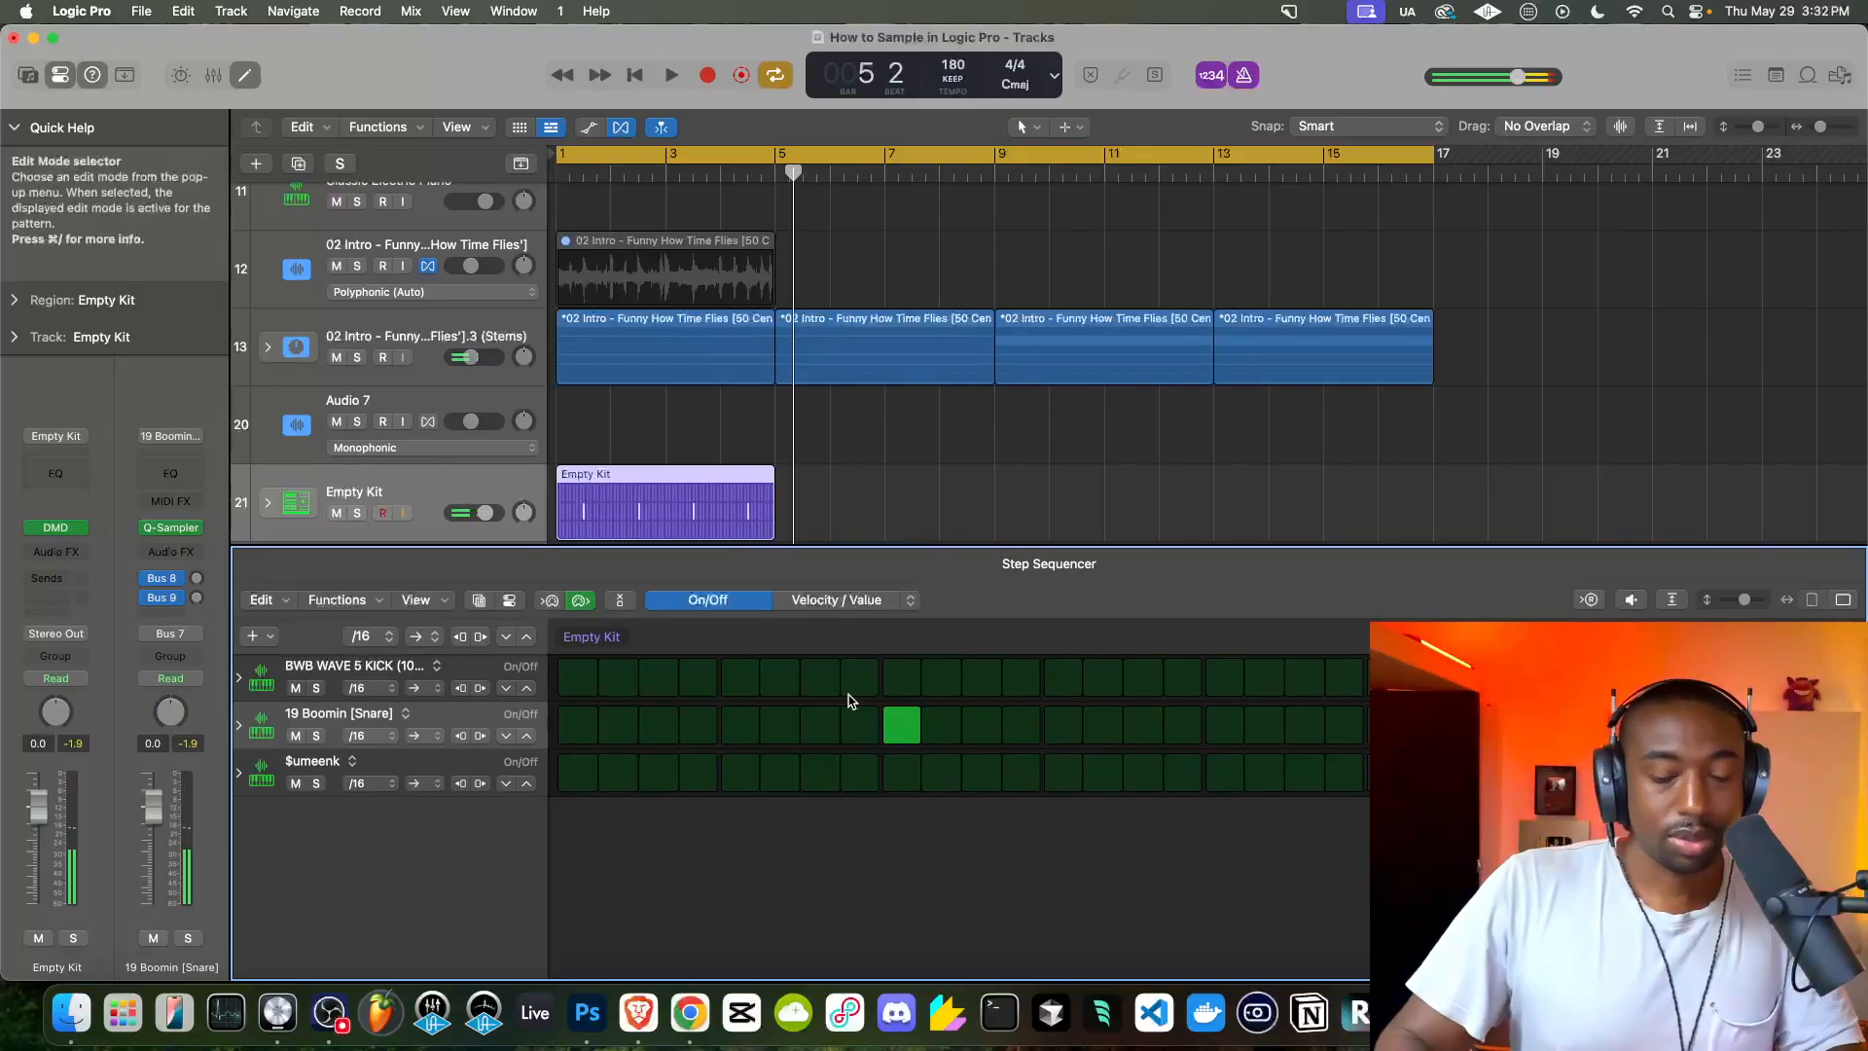
key(Return)
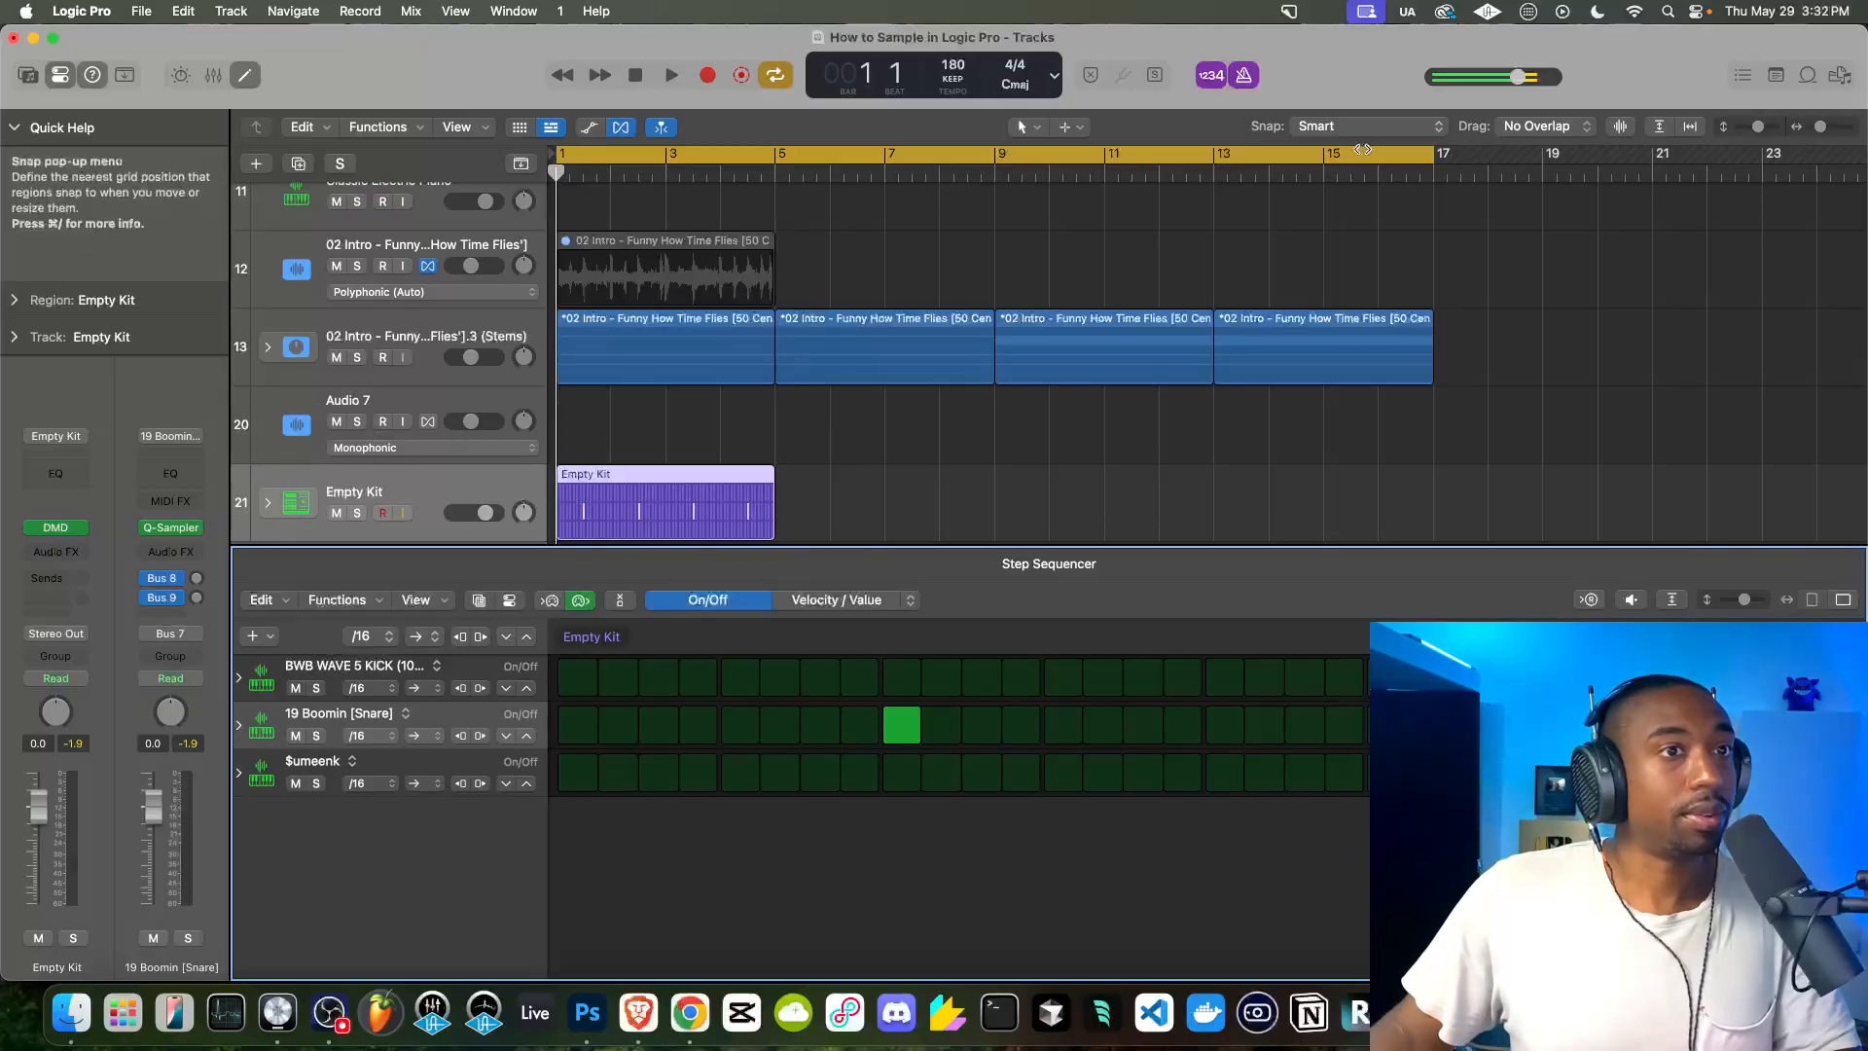
drag(1420, 163, 776, 168)
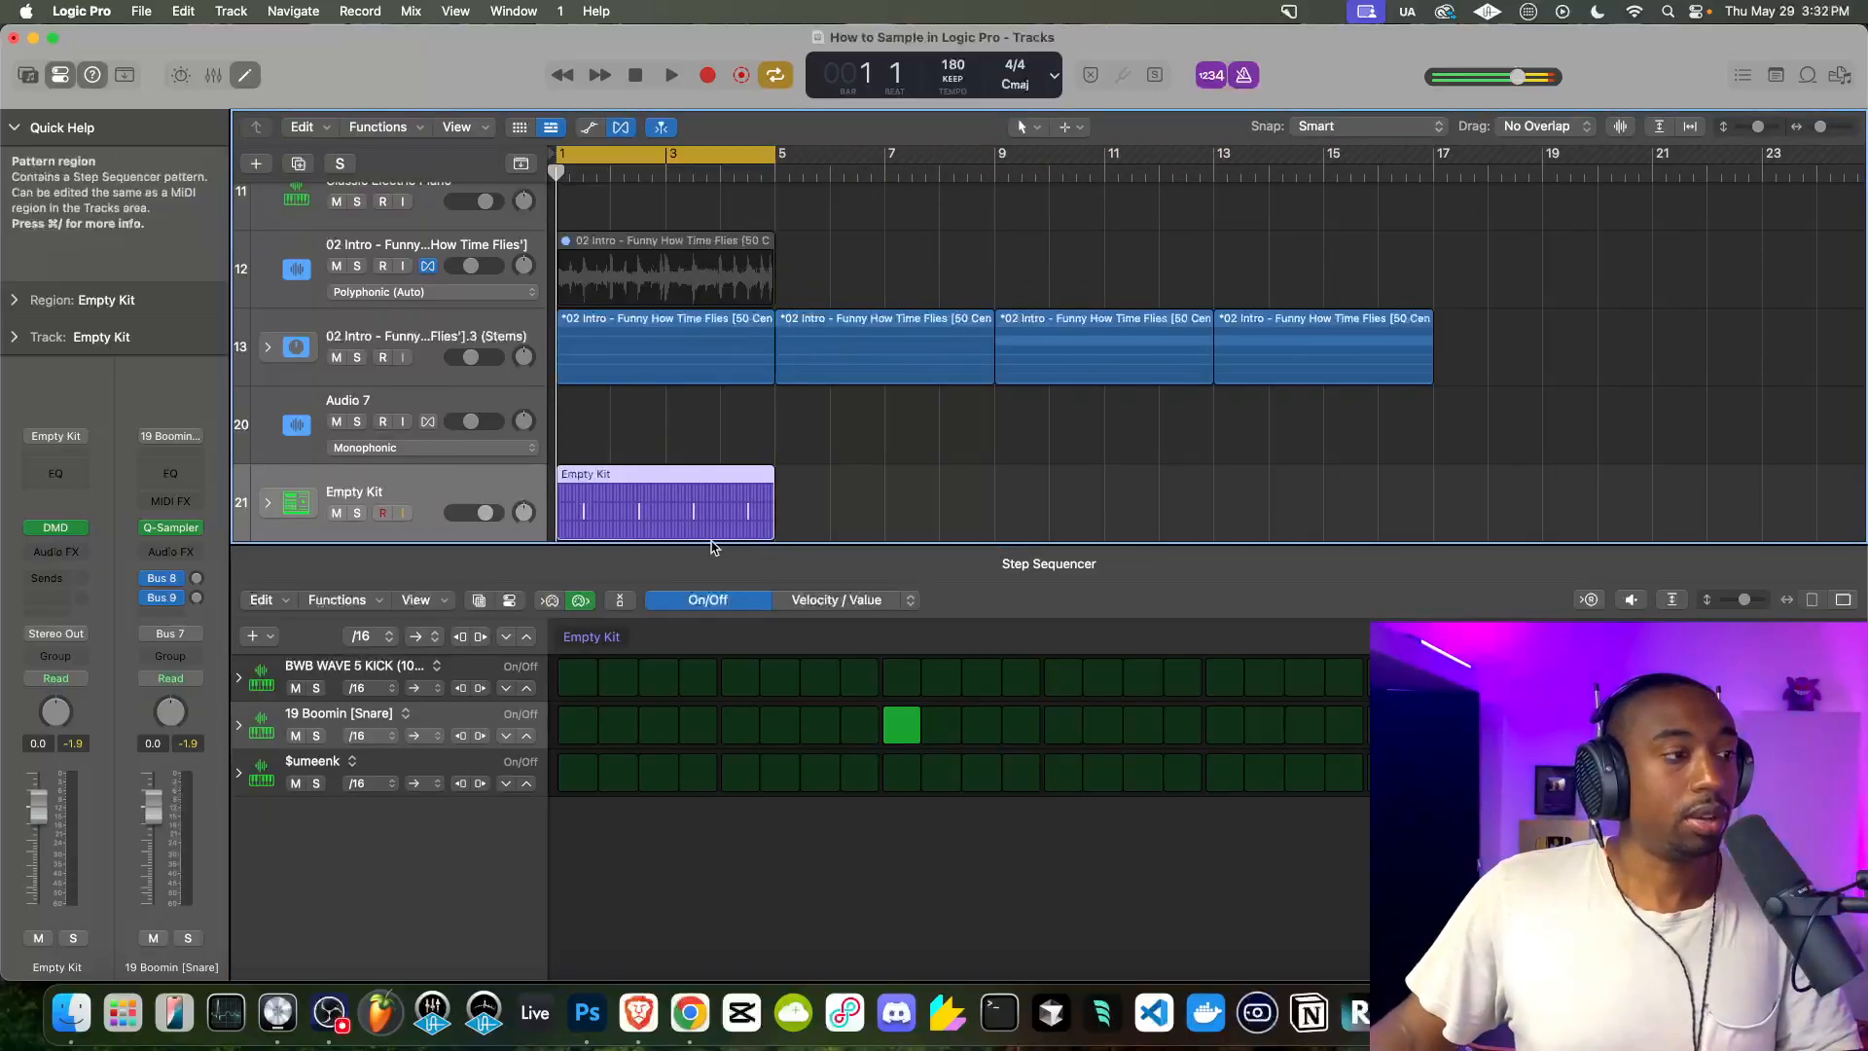
Make a two-step hit at the start of the $umeenk hi-hat row and repeat it across the whole pattern
click(584, 771)
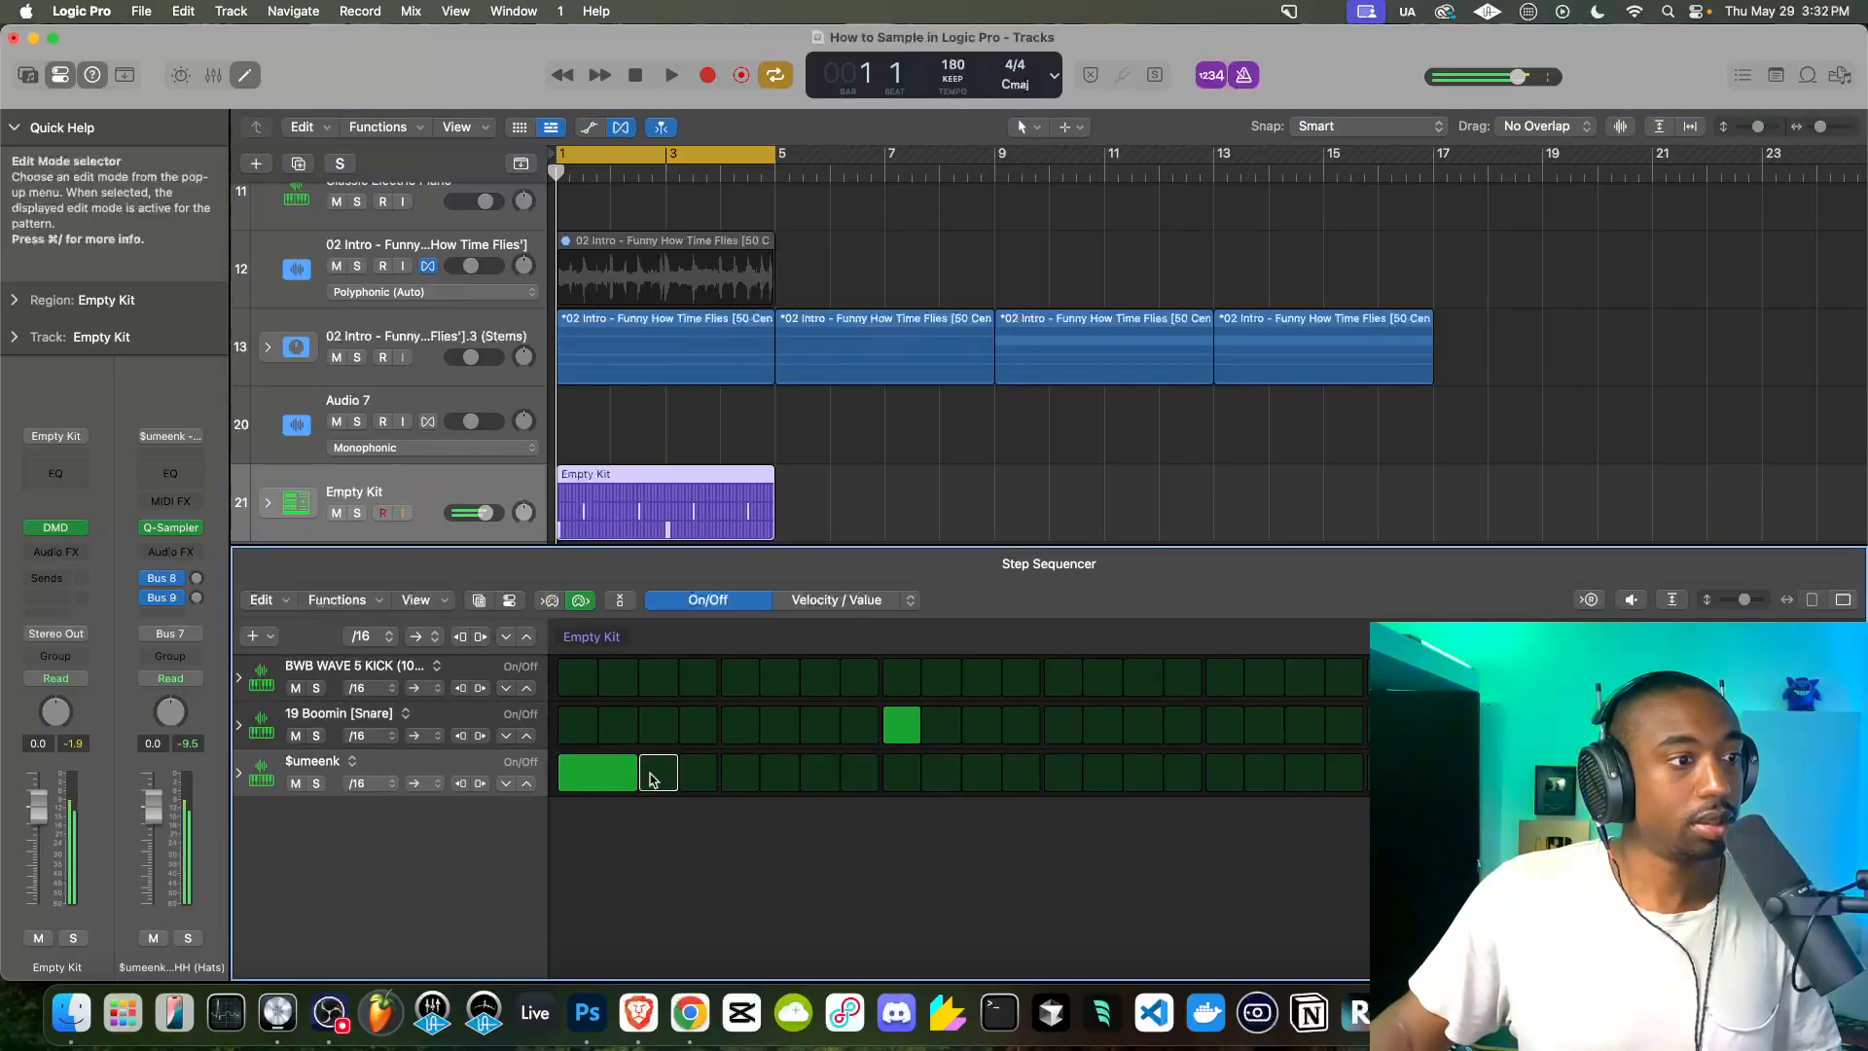
mouse_move(689, 775)
mouse_down()
mouse_move(617, 774)
mouse_move(1118, 773)
mouse_move(595, 773)
mouse_move(1200, 773)
mouse_move(715, 778)
mouse_up()
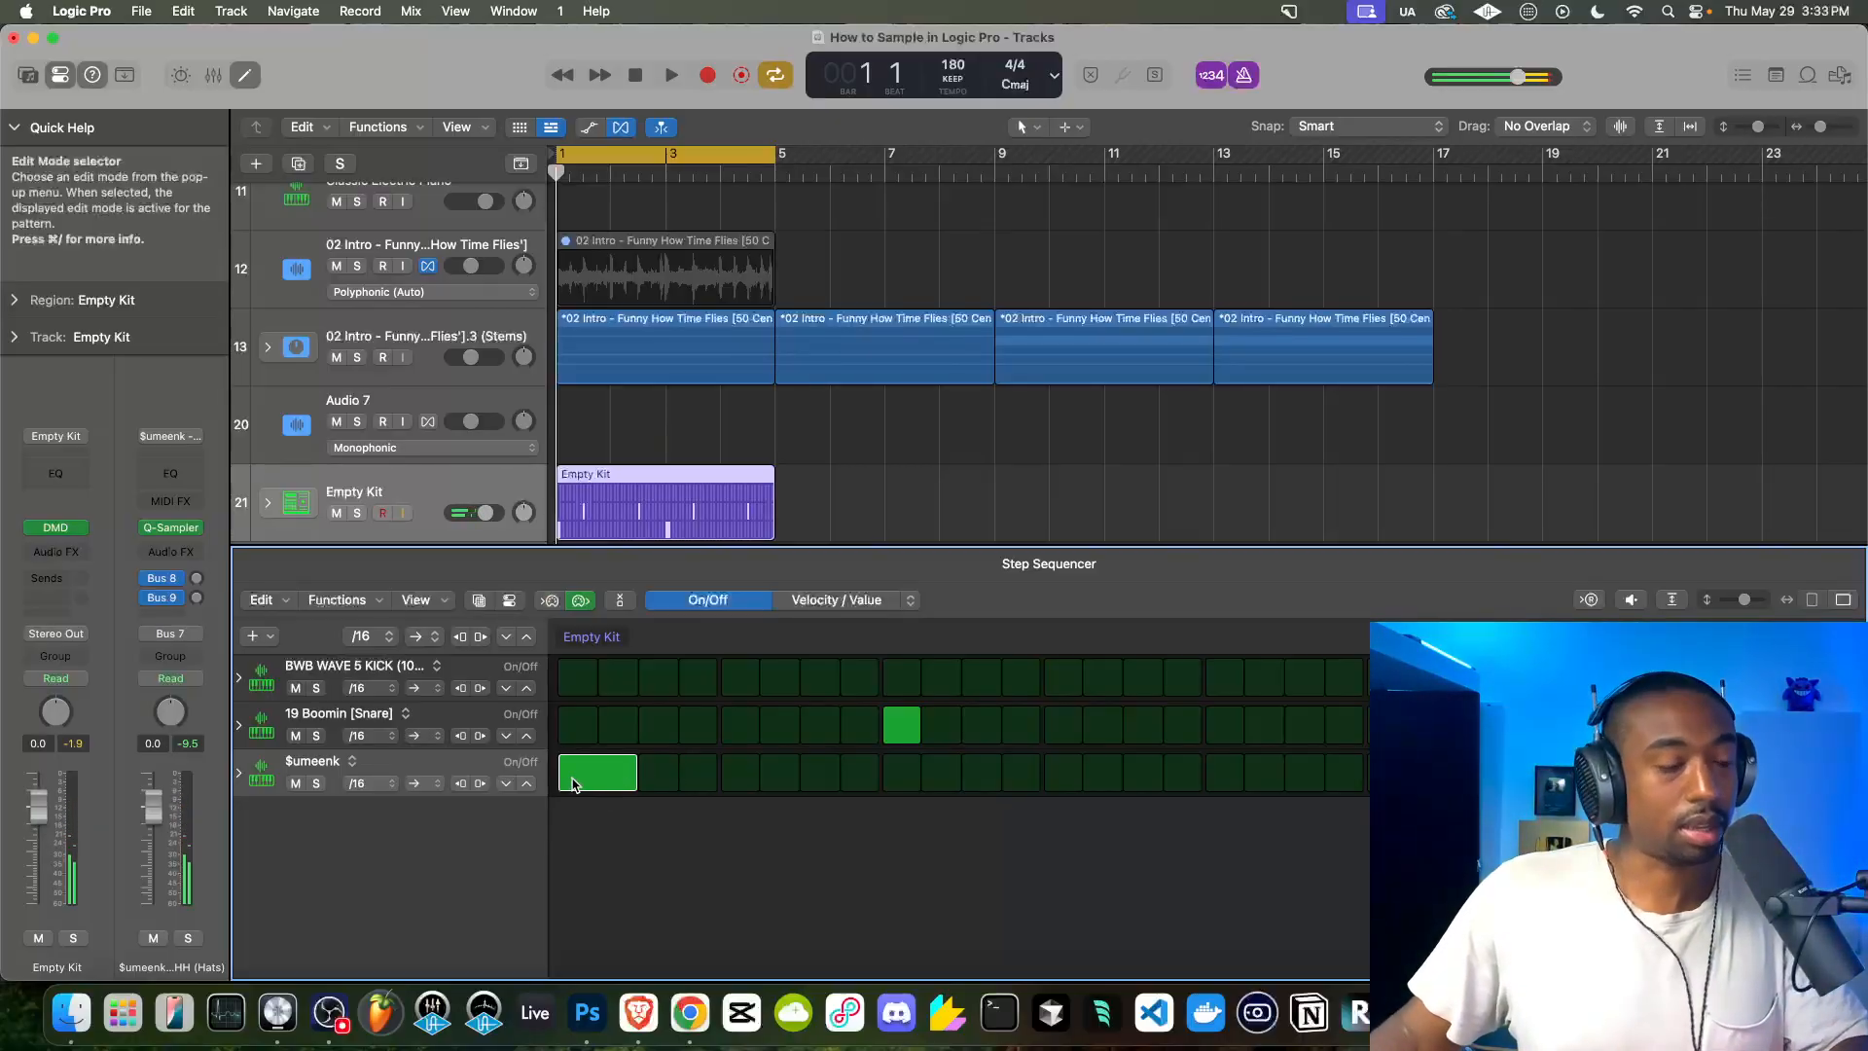
key(super+r)
key(super+r)
key(super+r)
key(super+r)
key(super+r)
key(super+r)
key(super+r)
key(super+r)
key(super+r)
key(super+r)
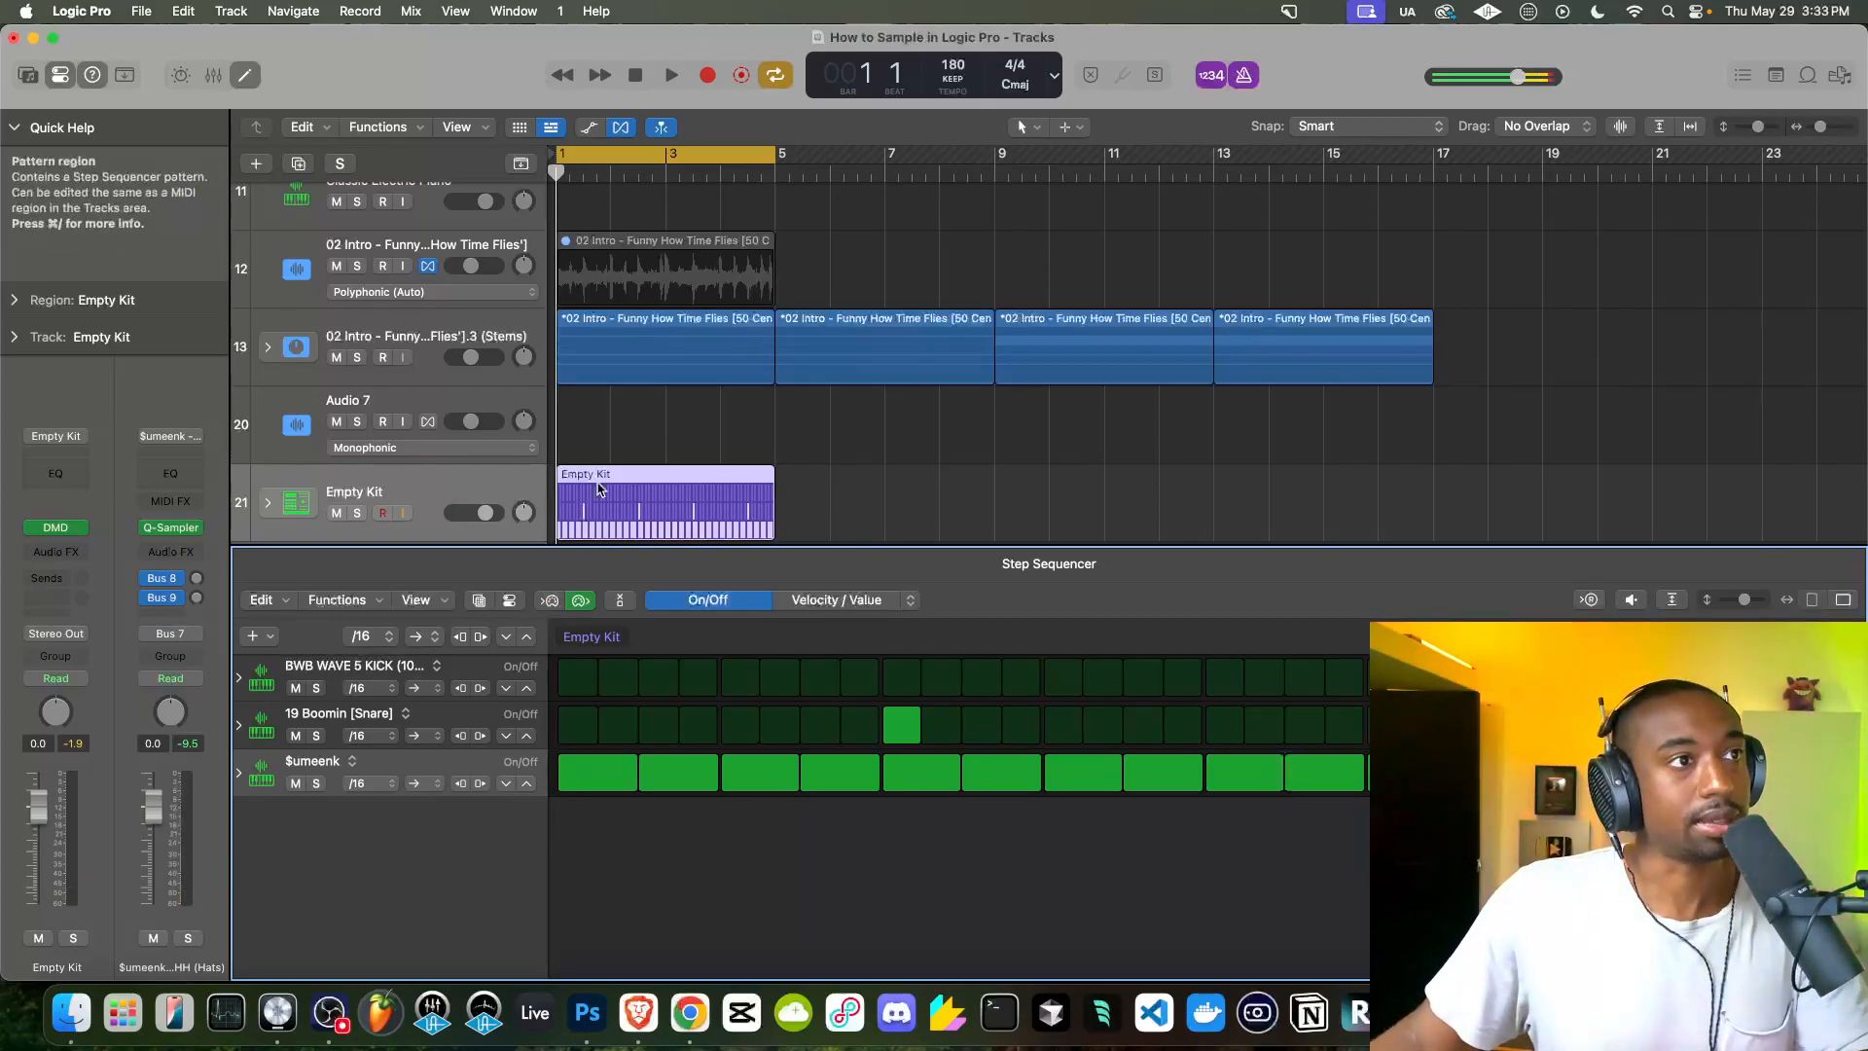
Play the loop and add BWB WAVE 5 KICK hits on steps 1 and 21 and once more near the pattern's end
key(space)
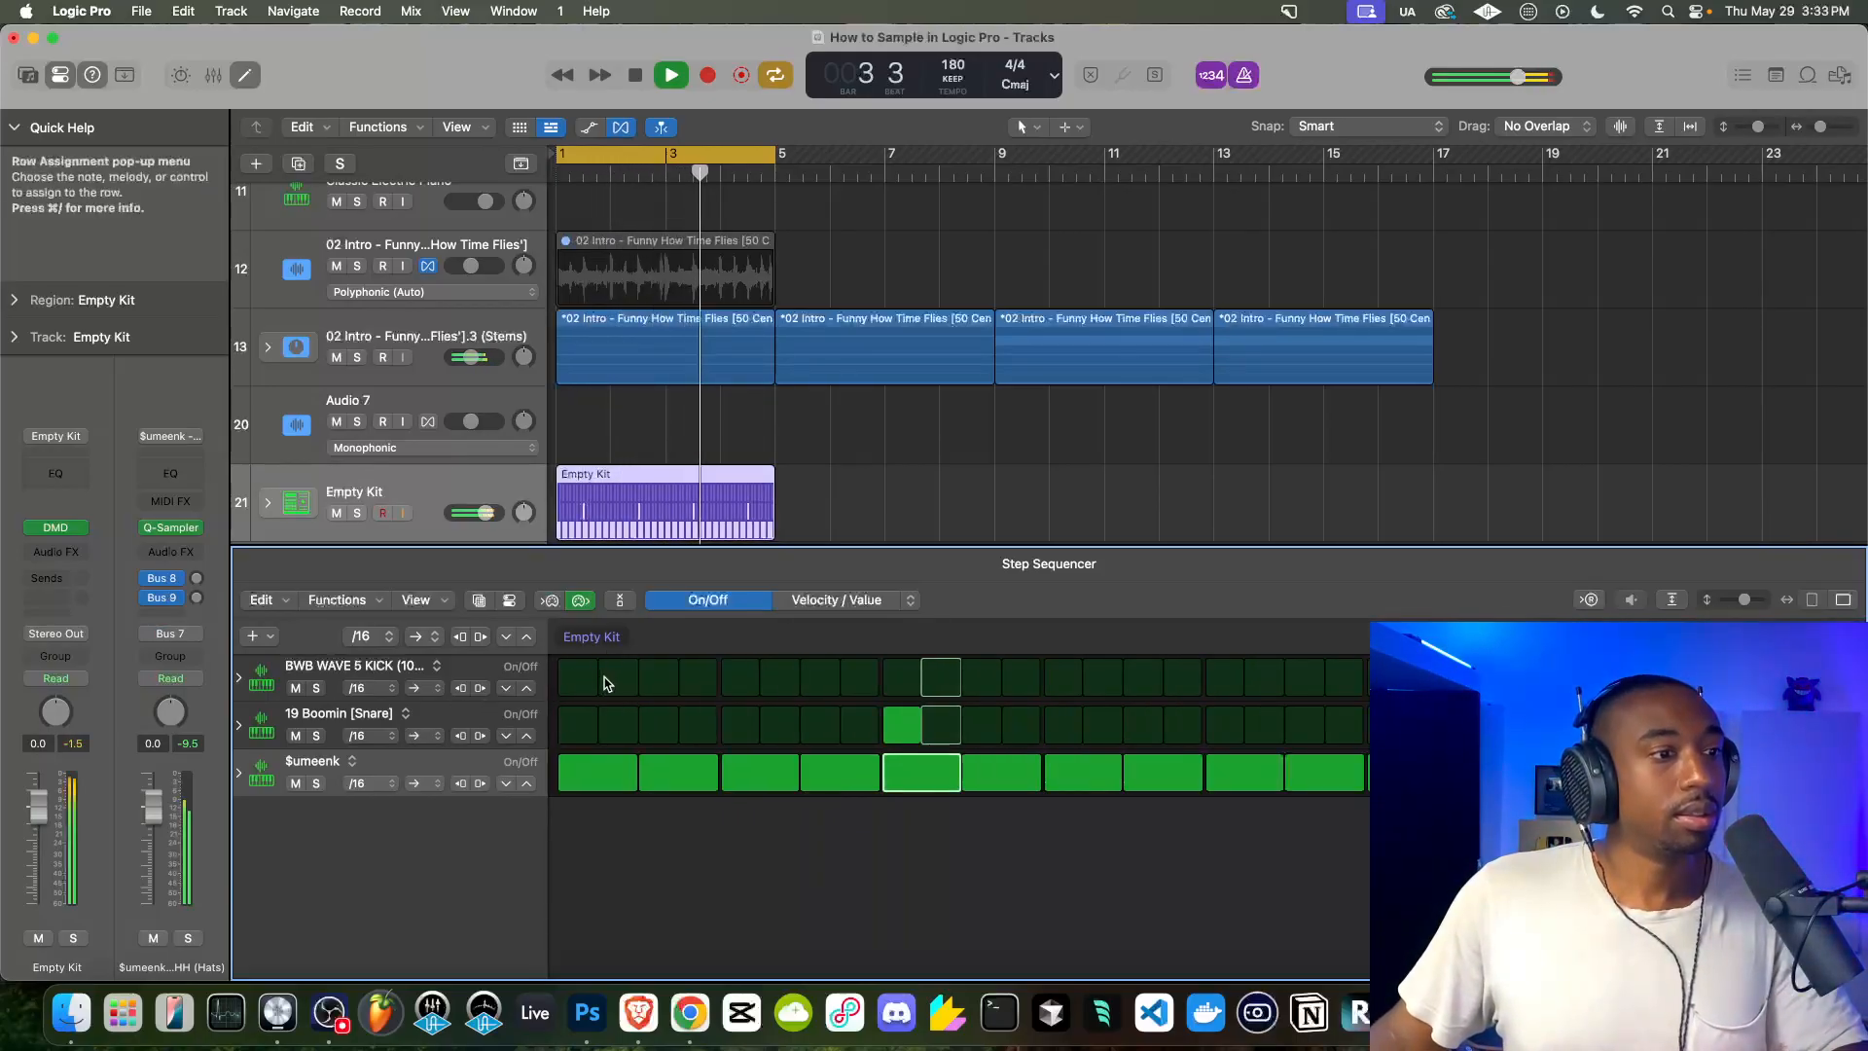
click(578, 677)
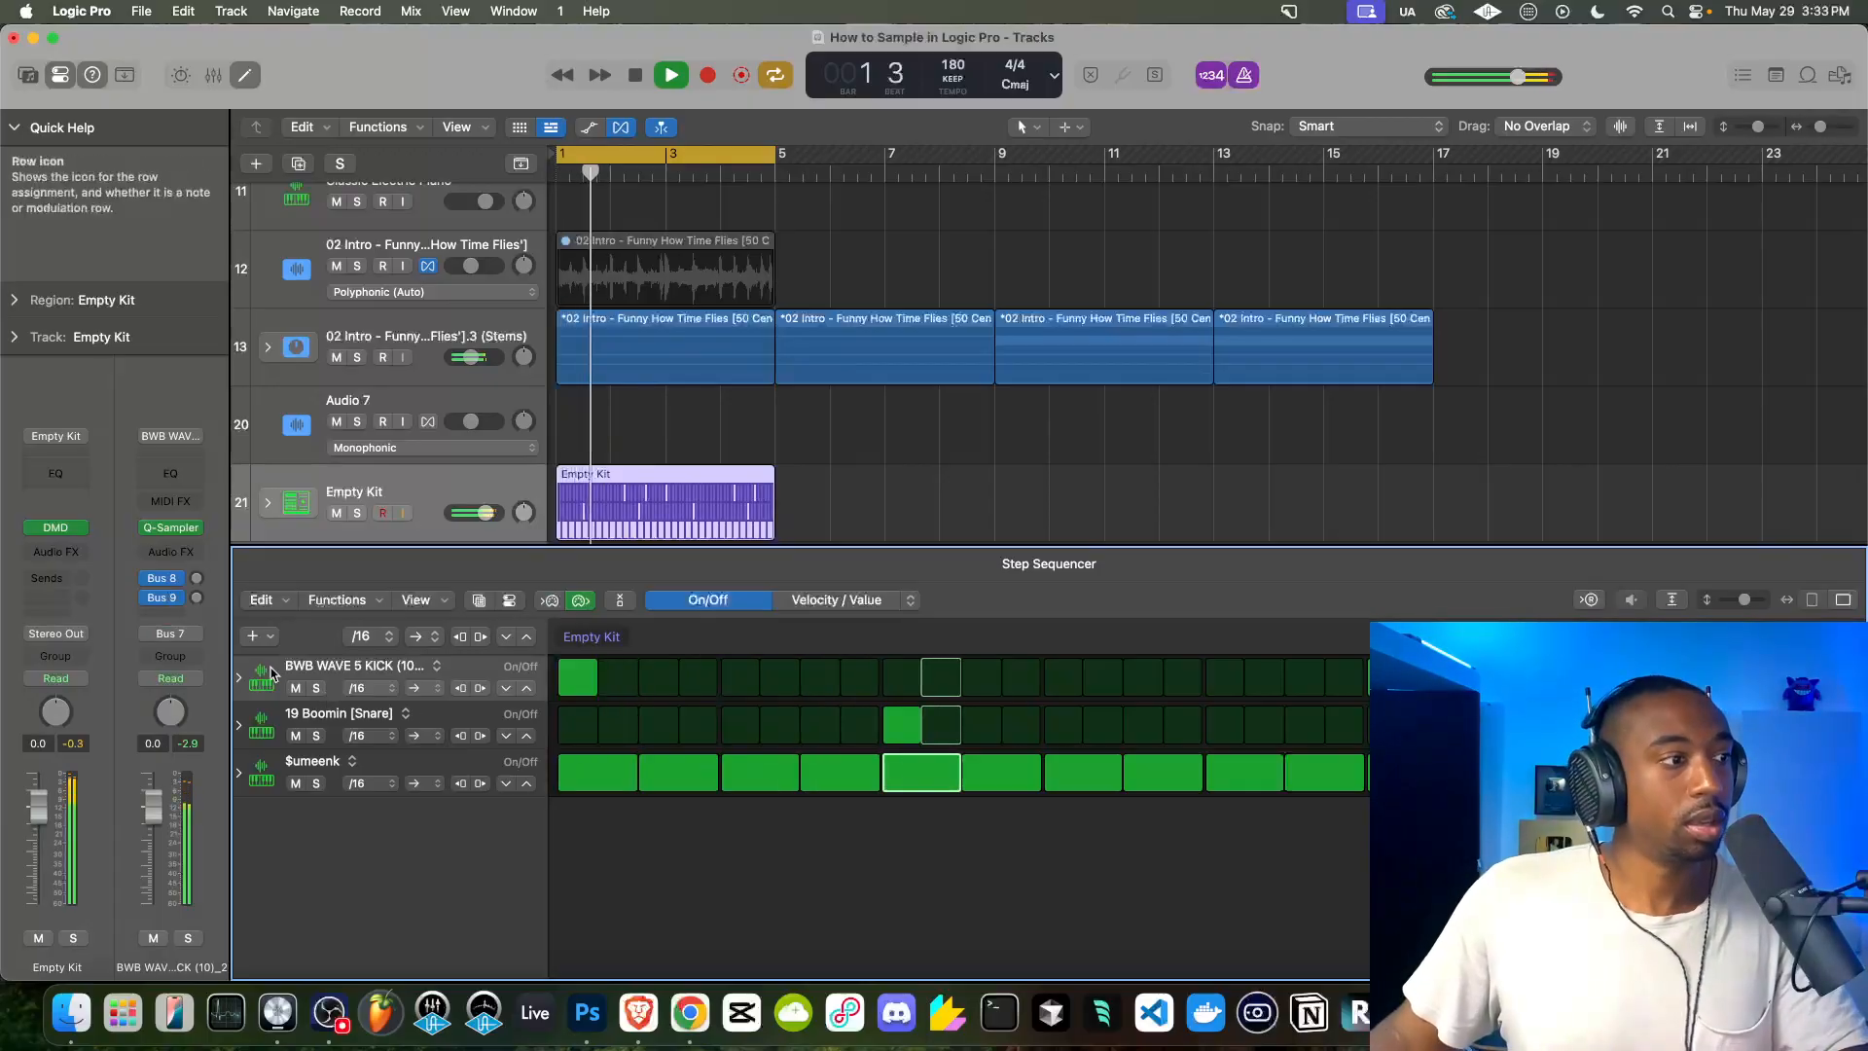
key(space)
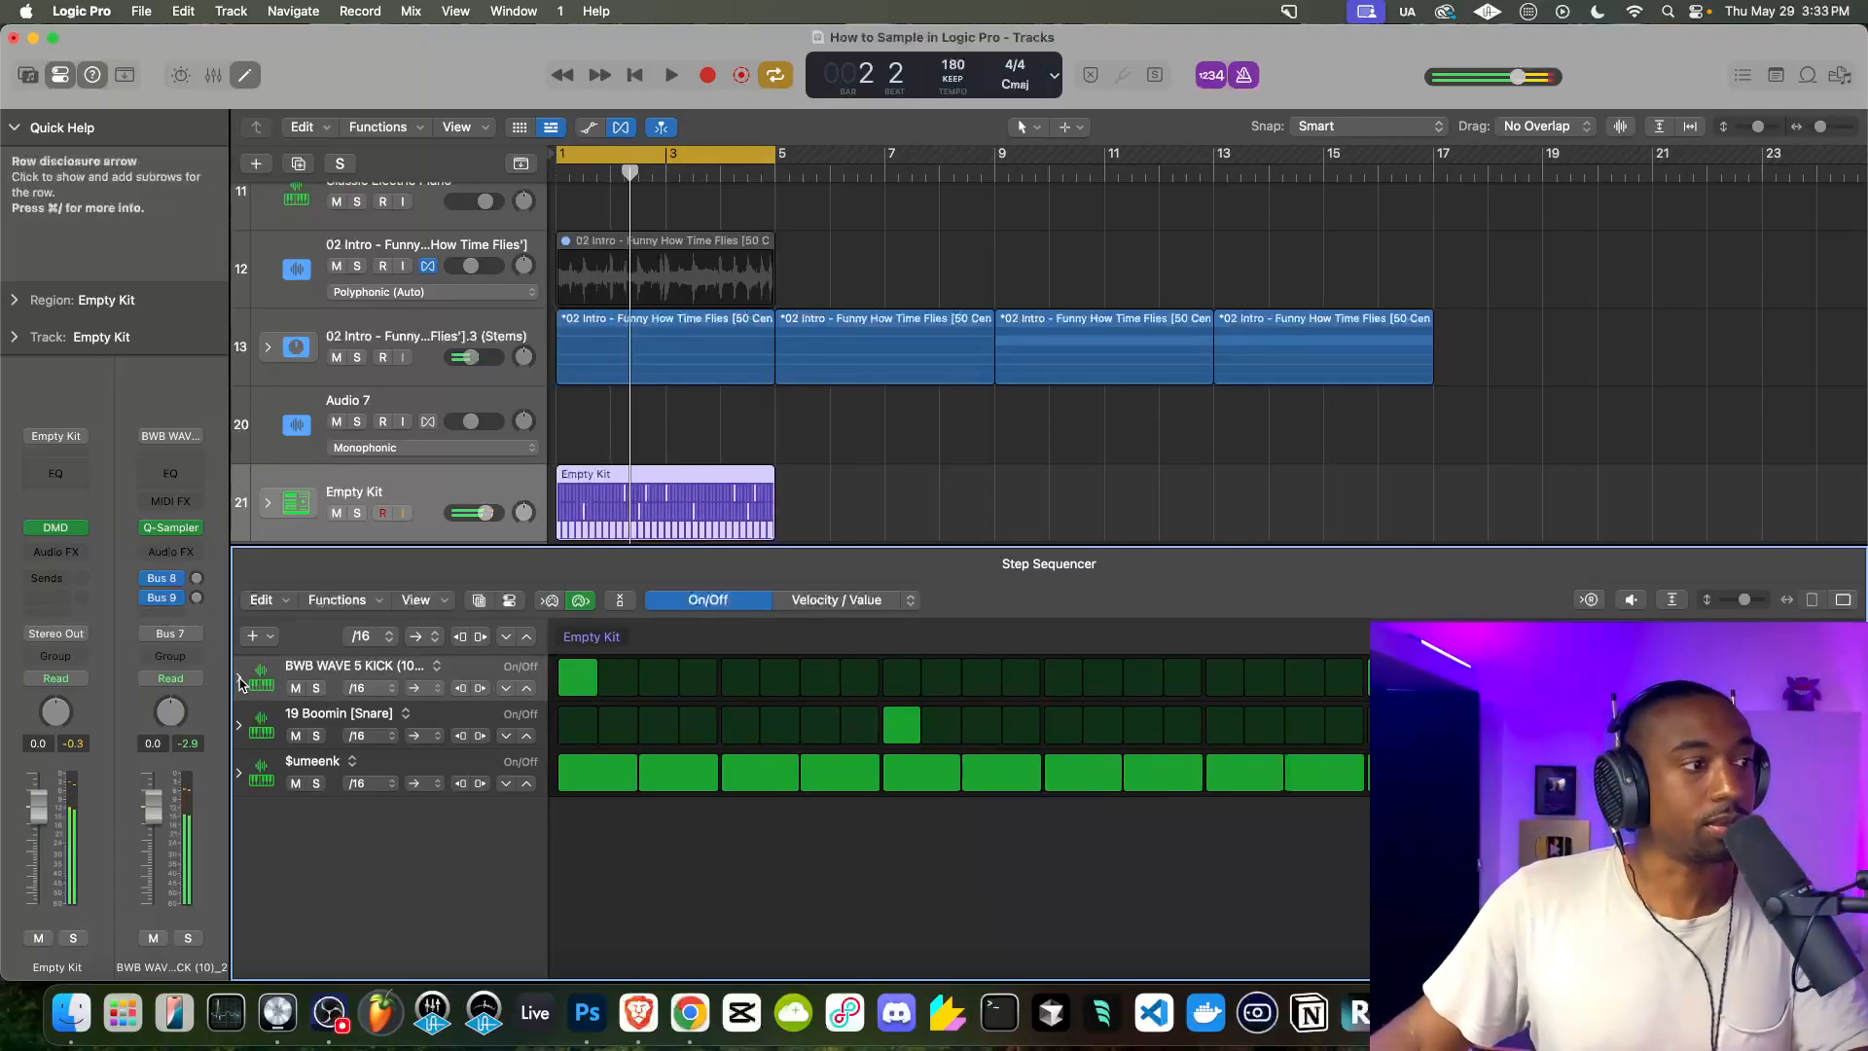
Hide the inspector and raise the velocity of the whole BWB WAVE 5 KICK row to 127 while the loop plays
click(240, 681)
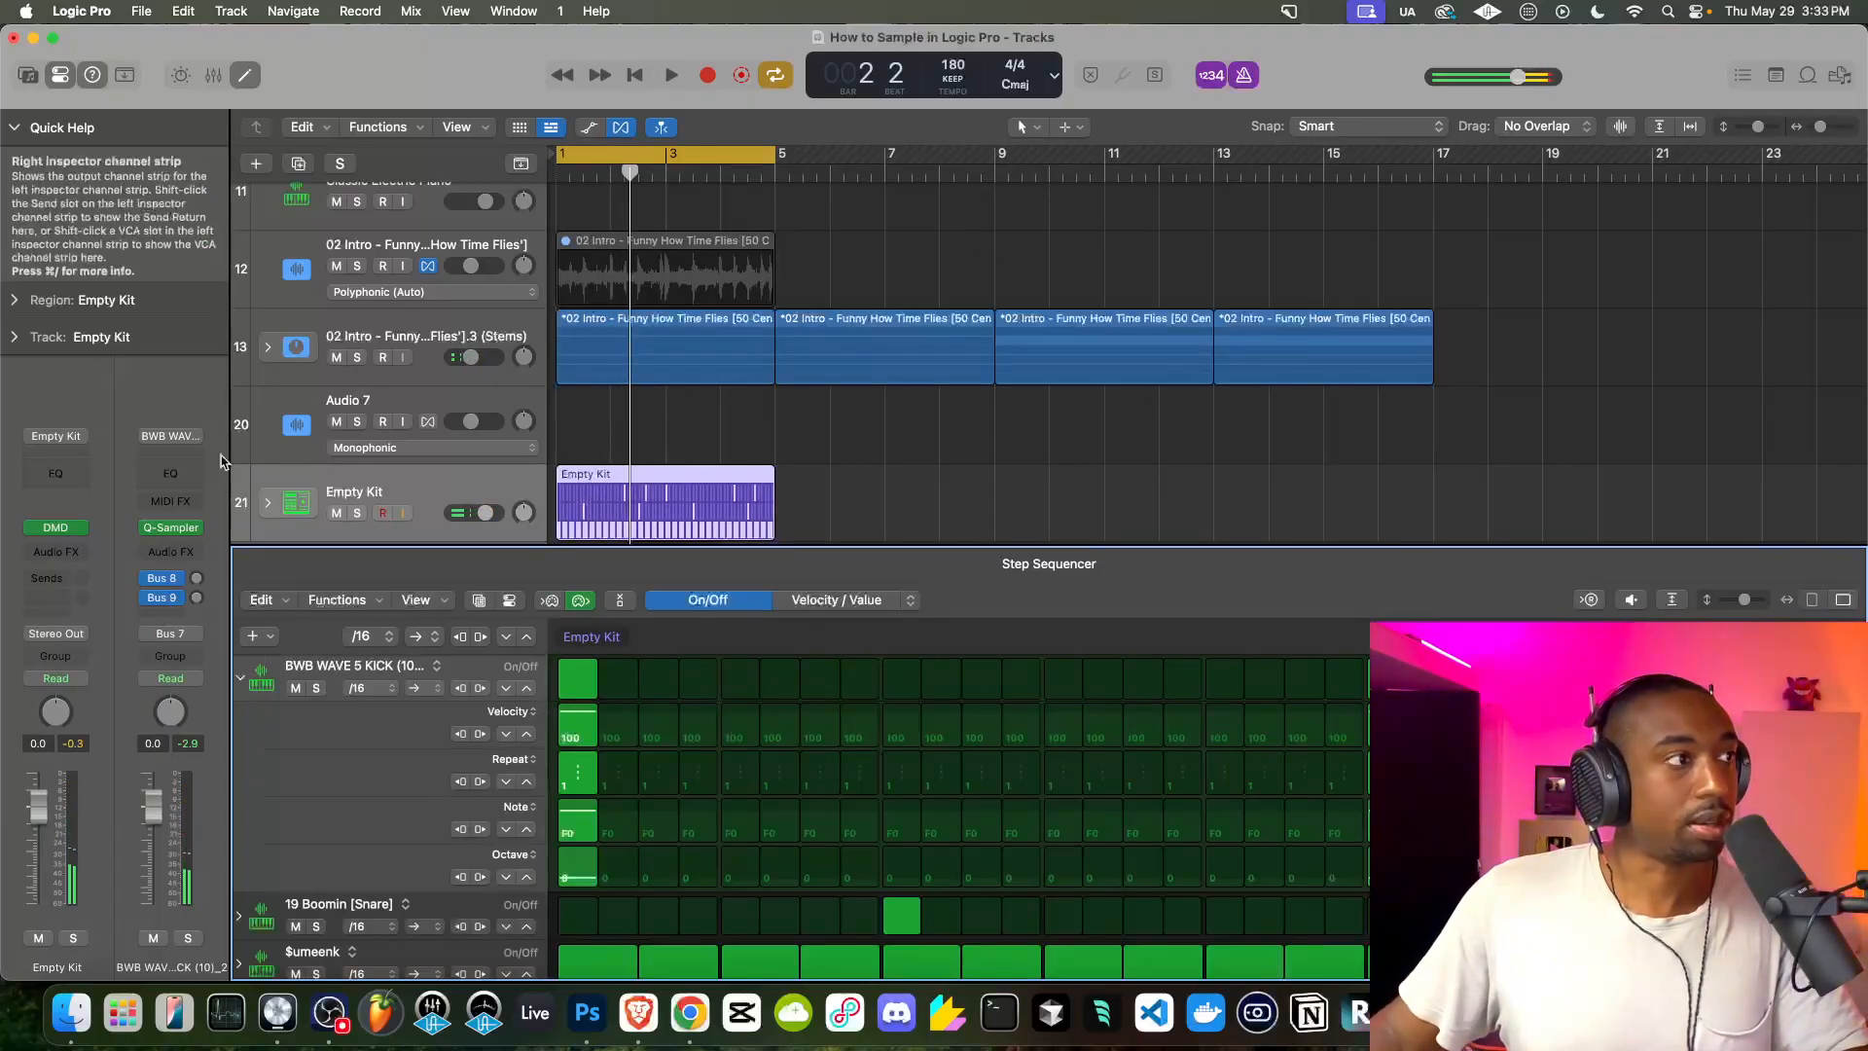
click(46, 76)
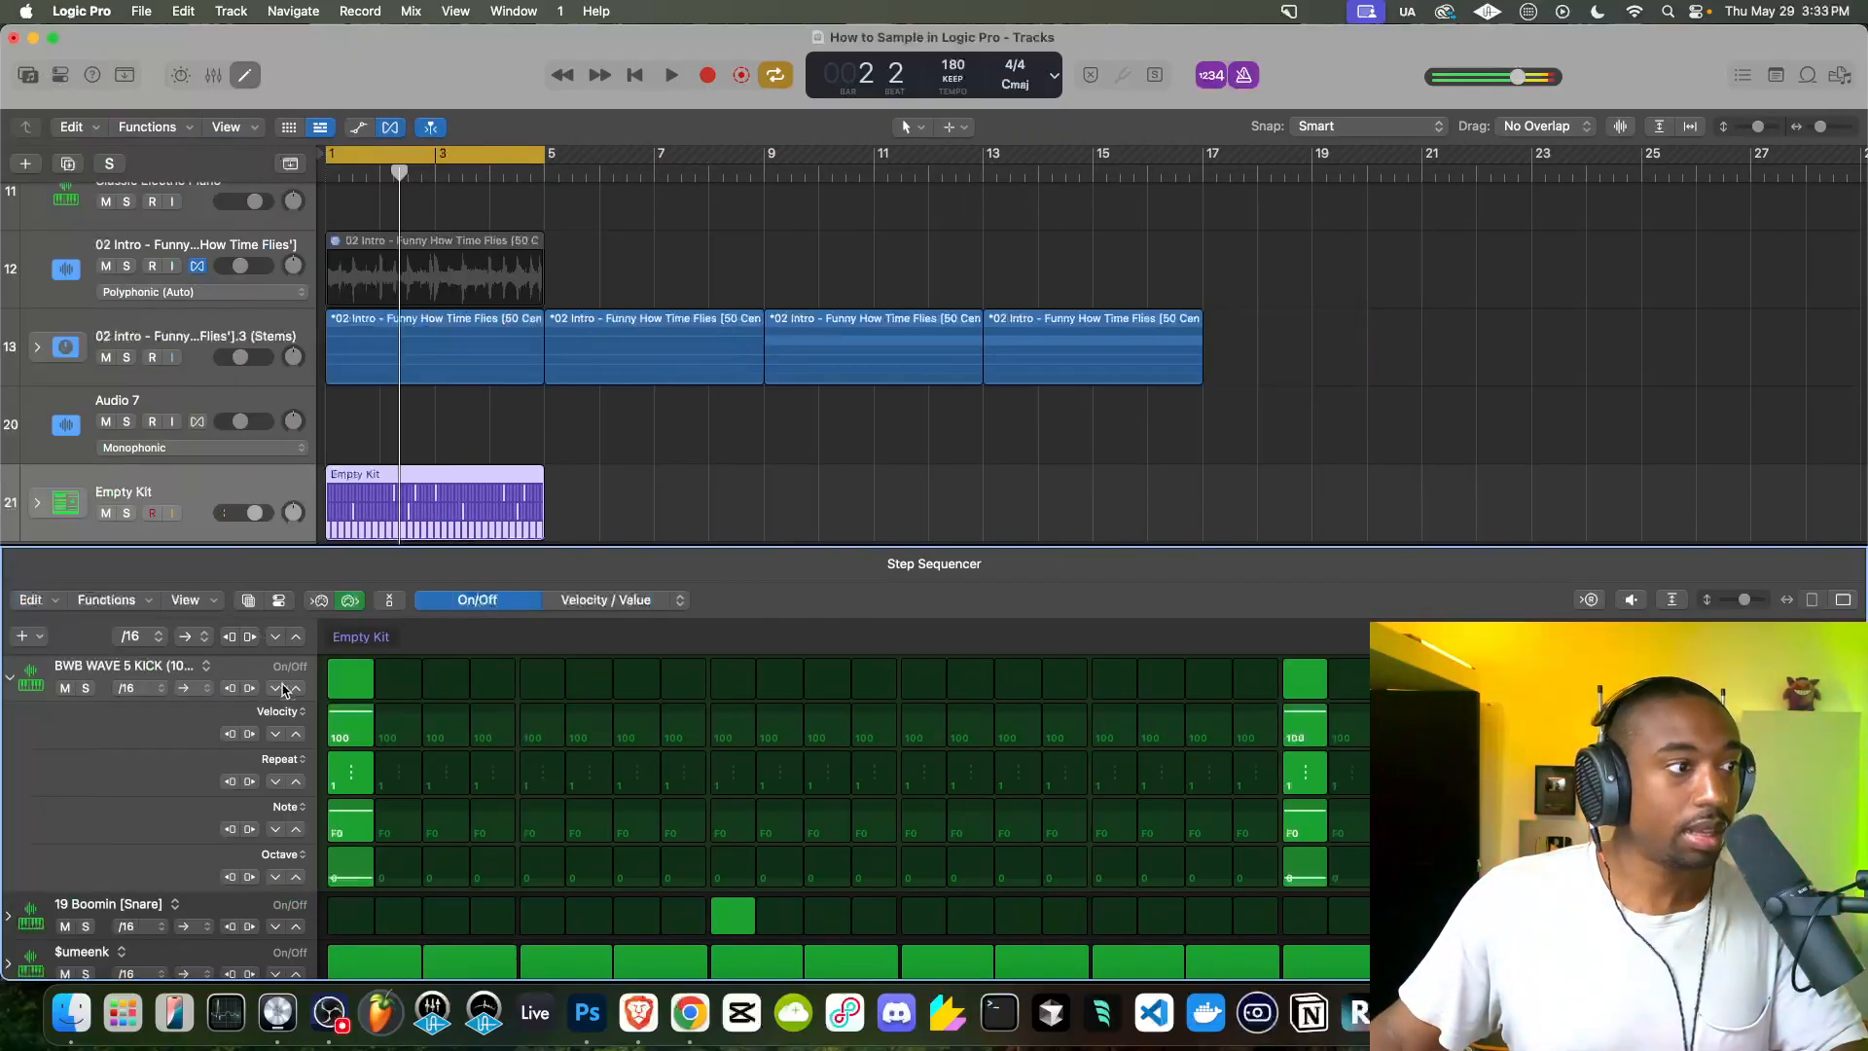
key(space)
click(296, 735)
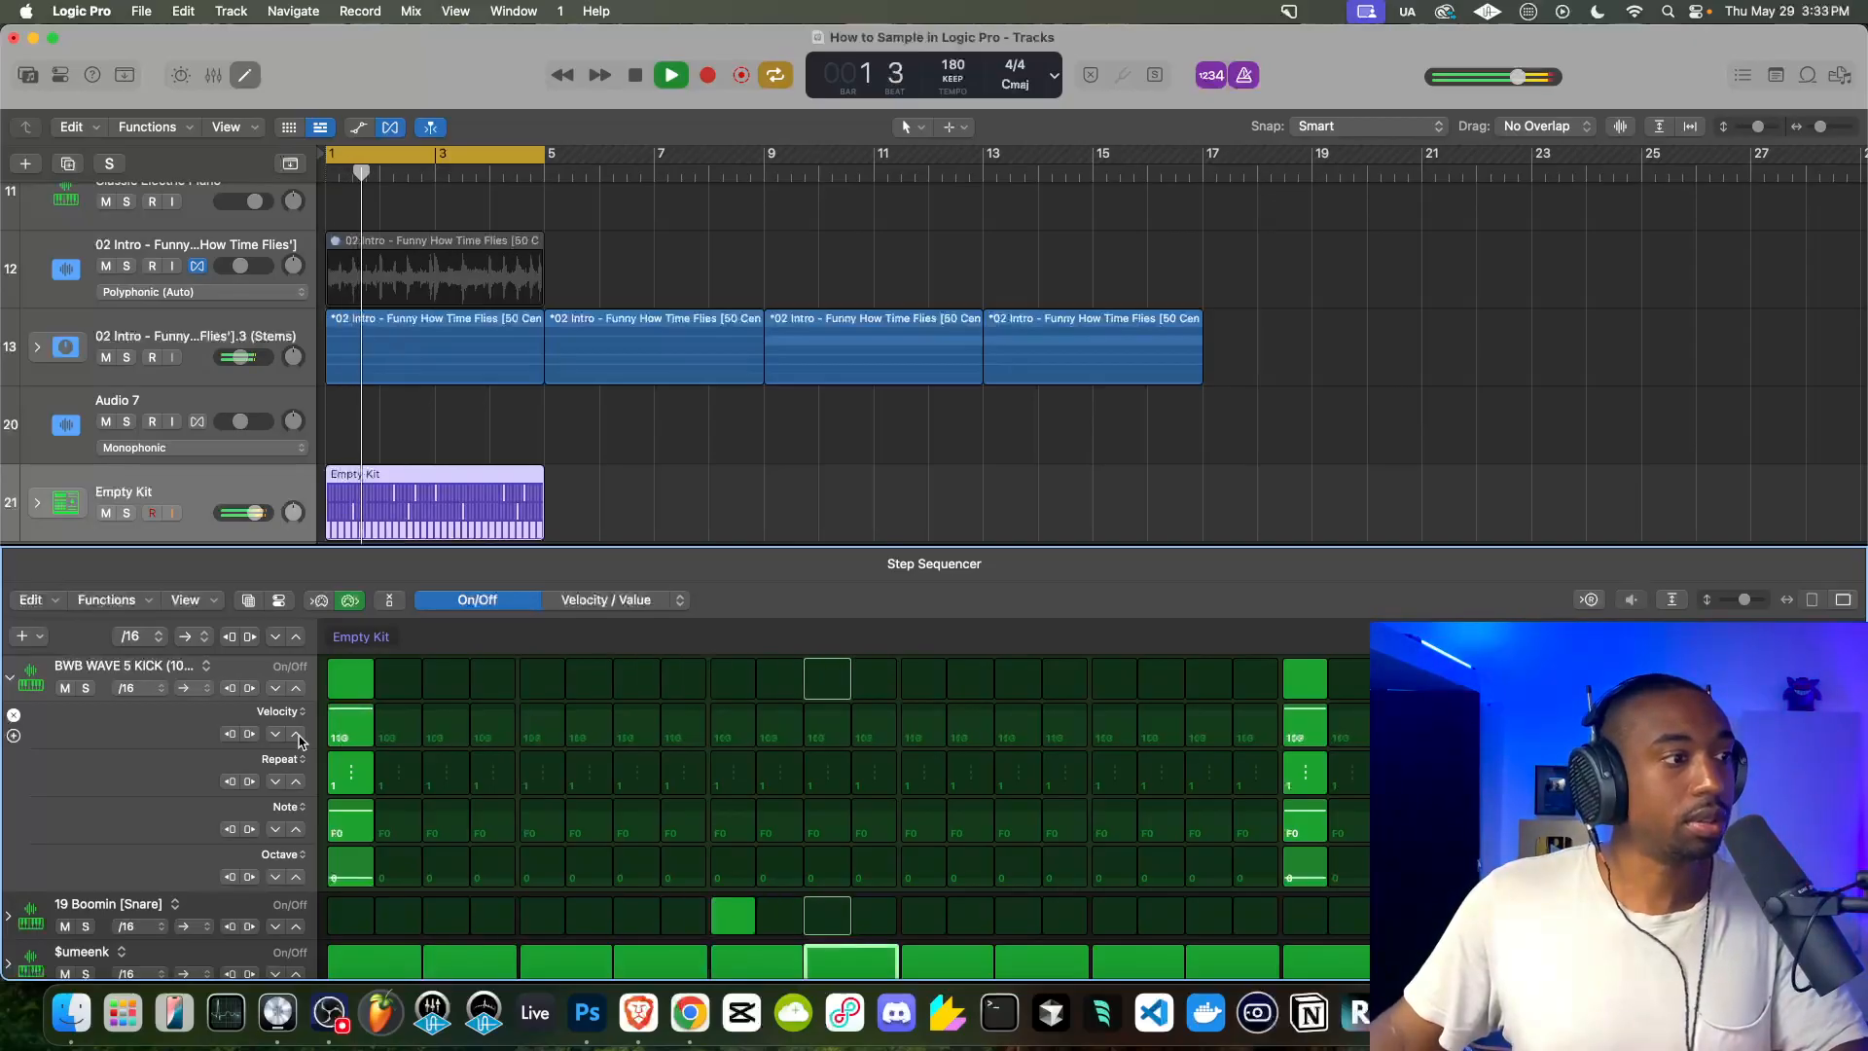
click(297, 734)
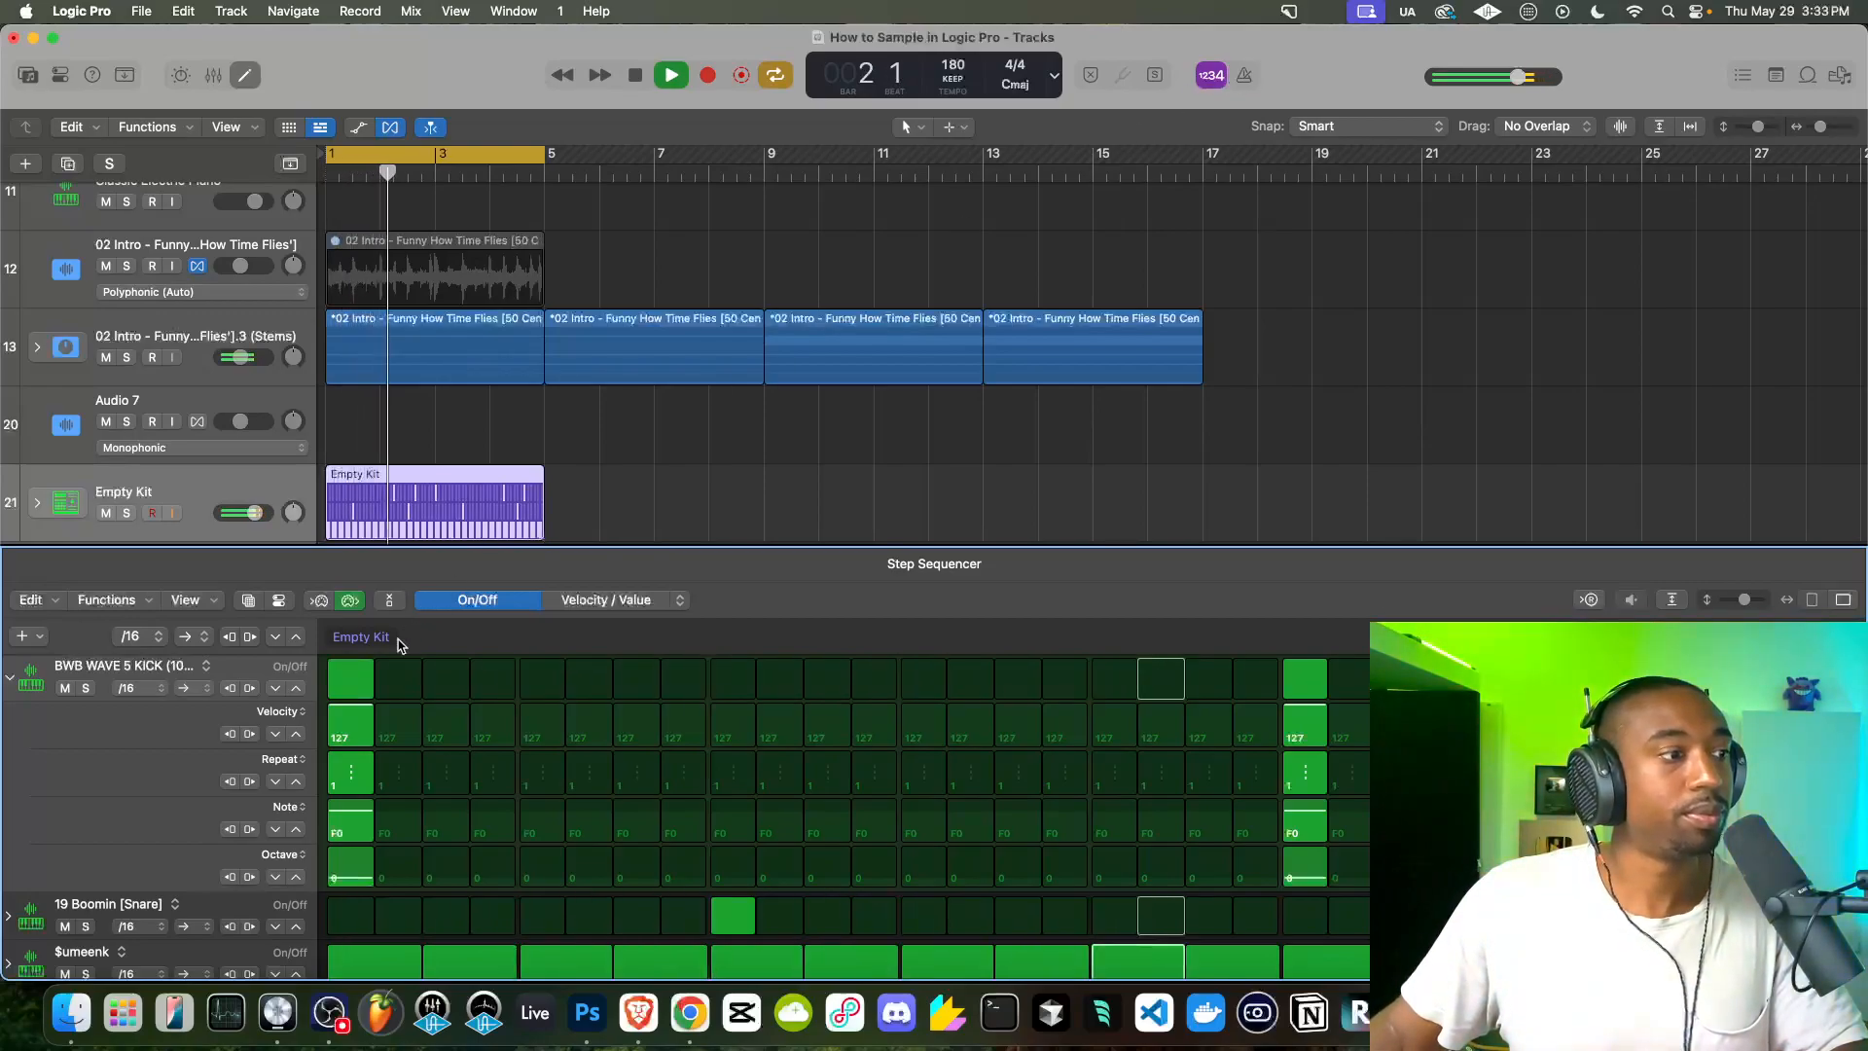
click(10, 677)
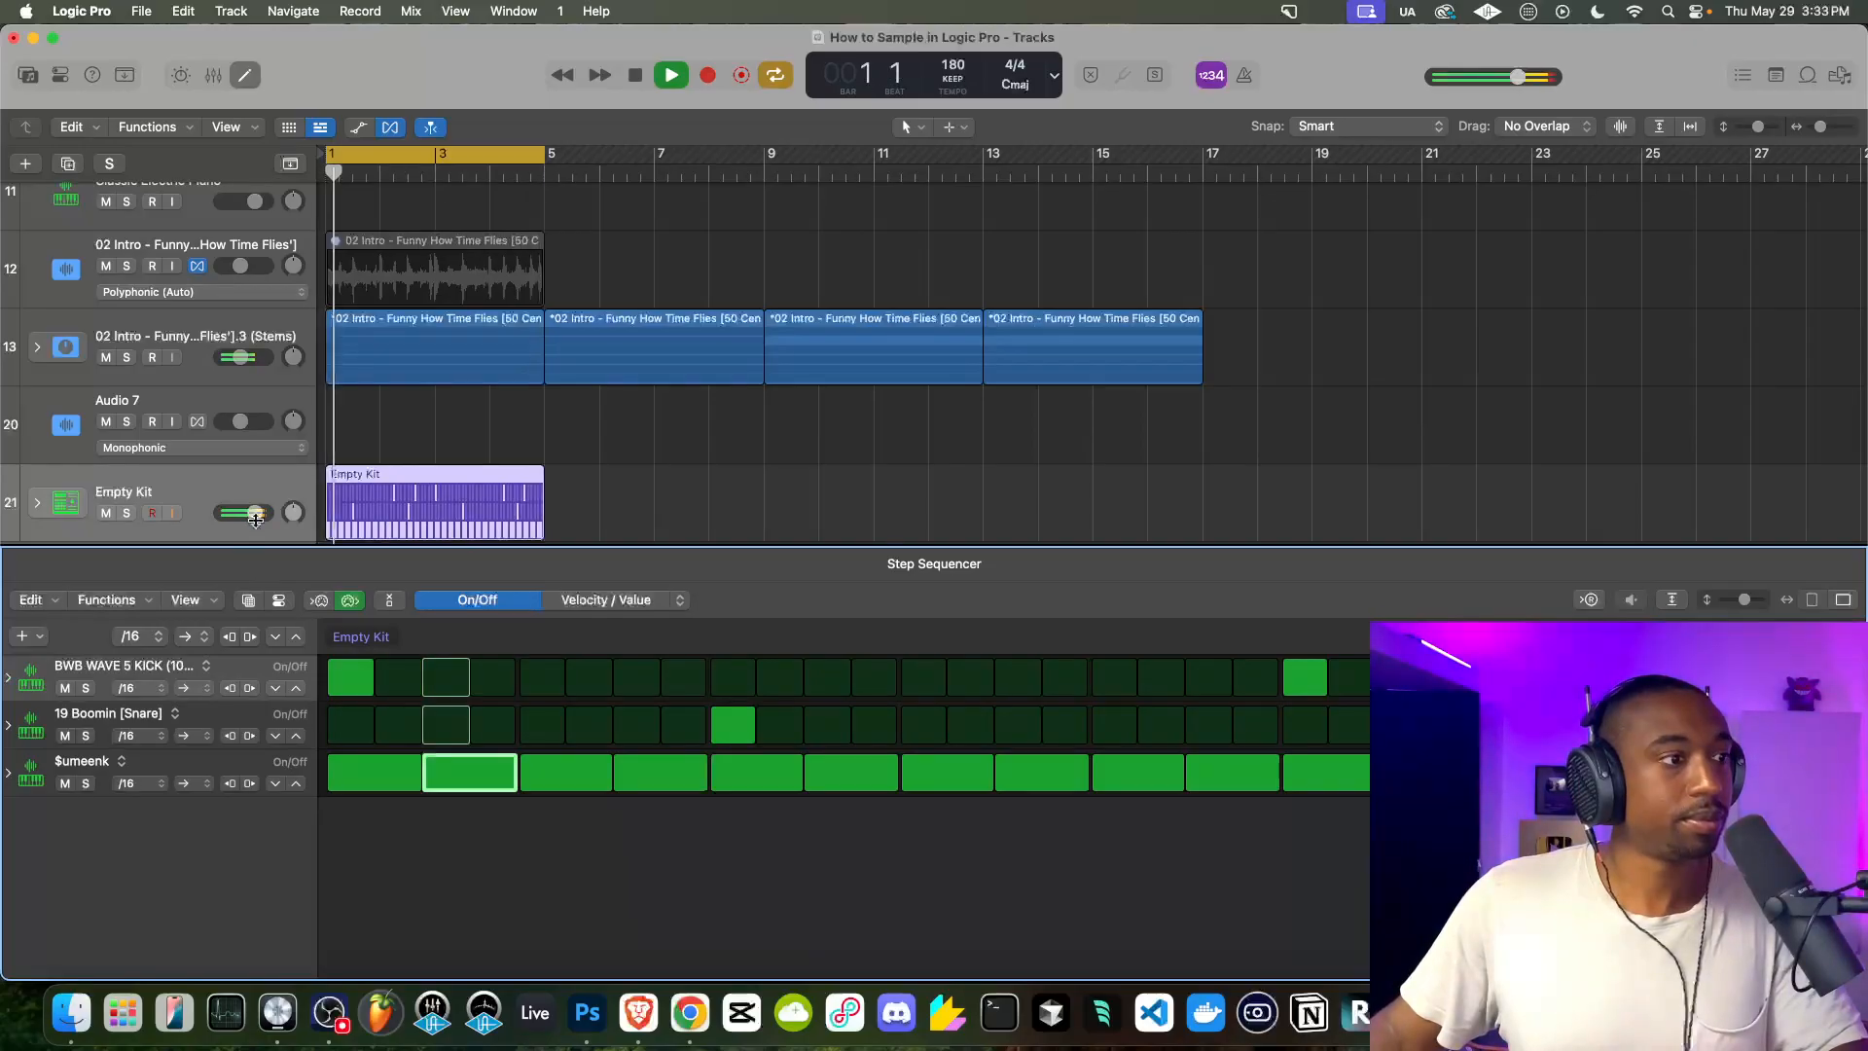
Raise the velocity of the whole 19 Boomin [Snare] row to 121, collapse its subrows and stop playback
click(10, 726)
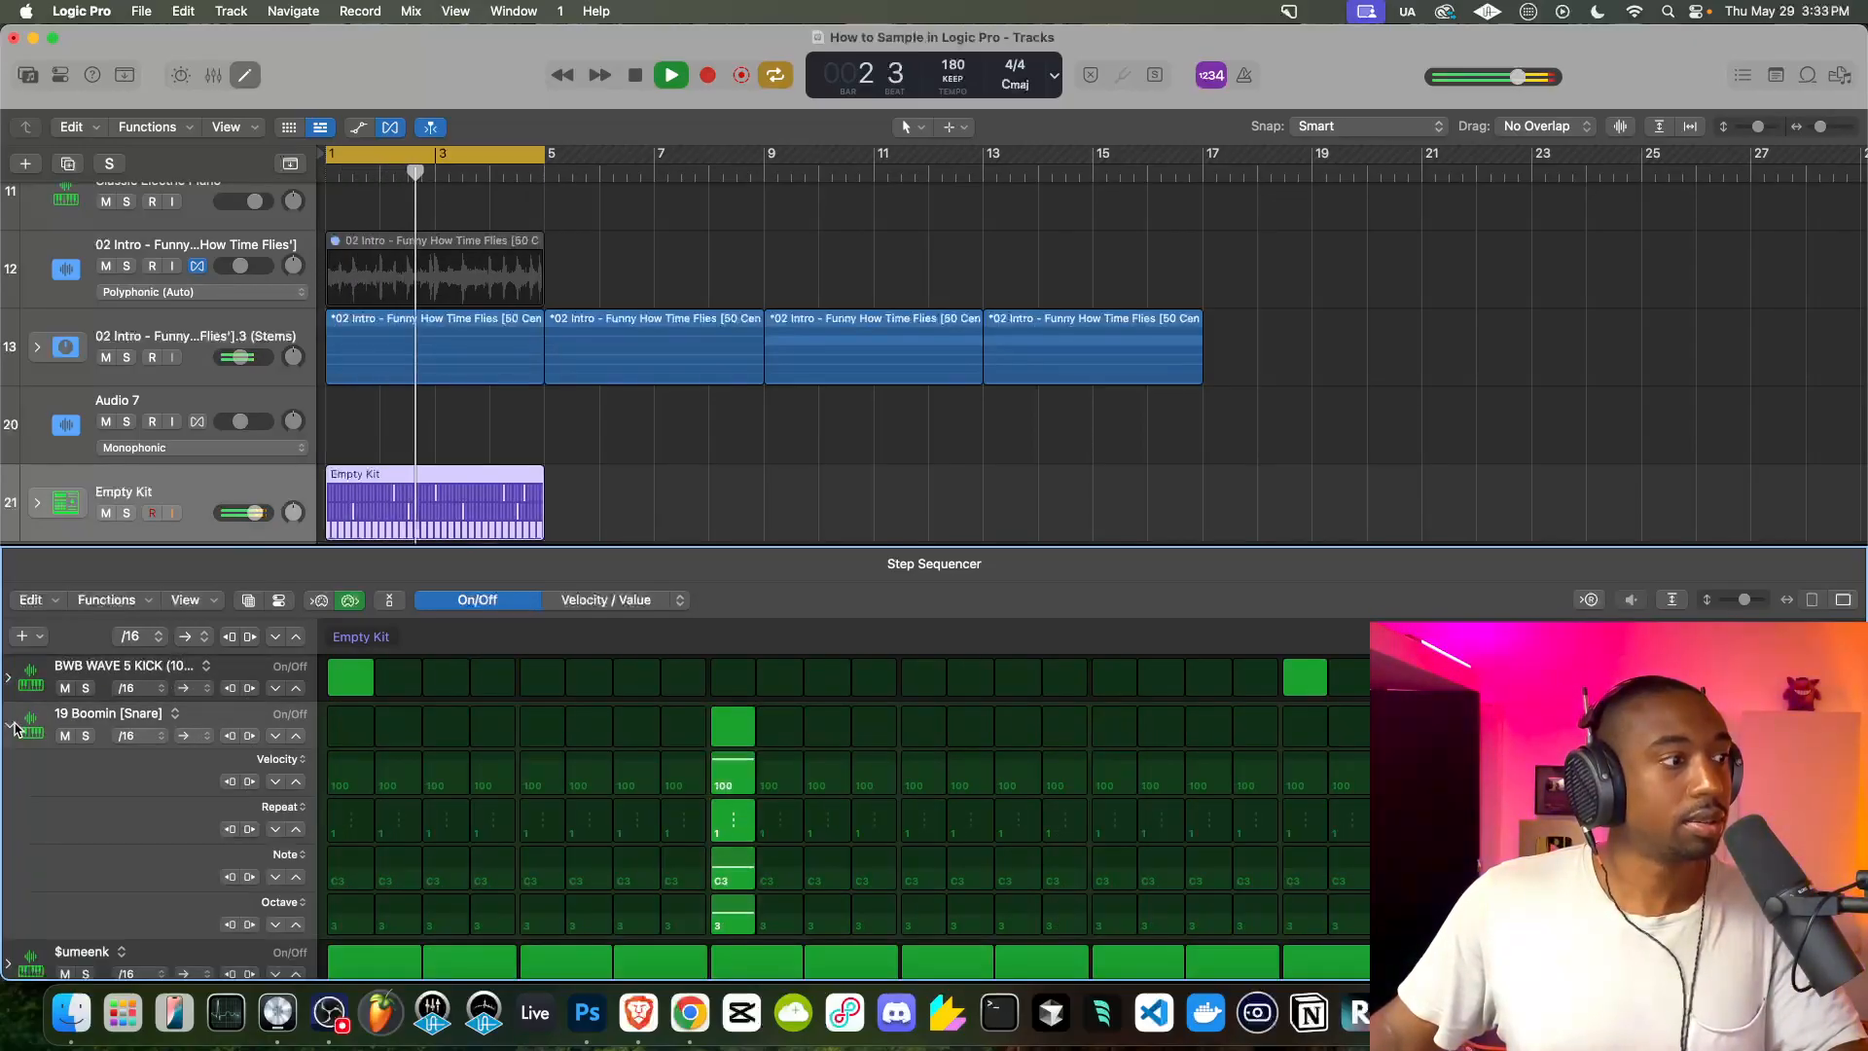
click(296, 782)
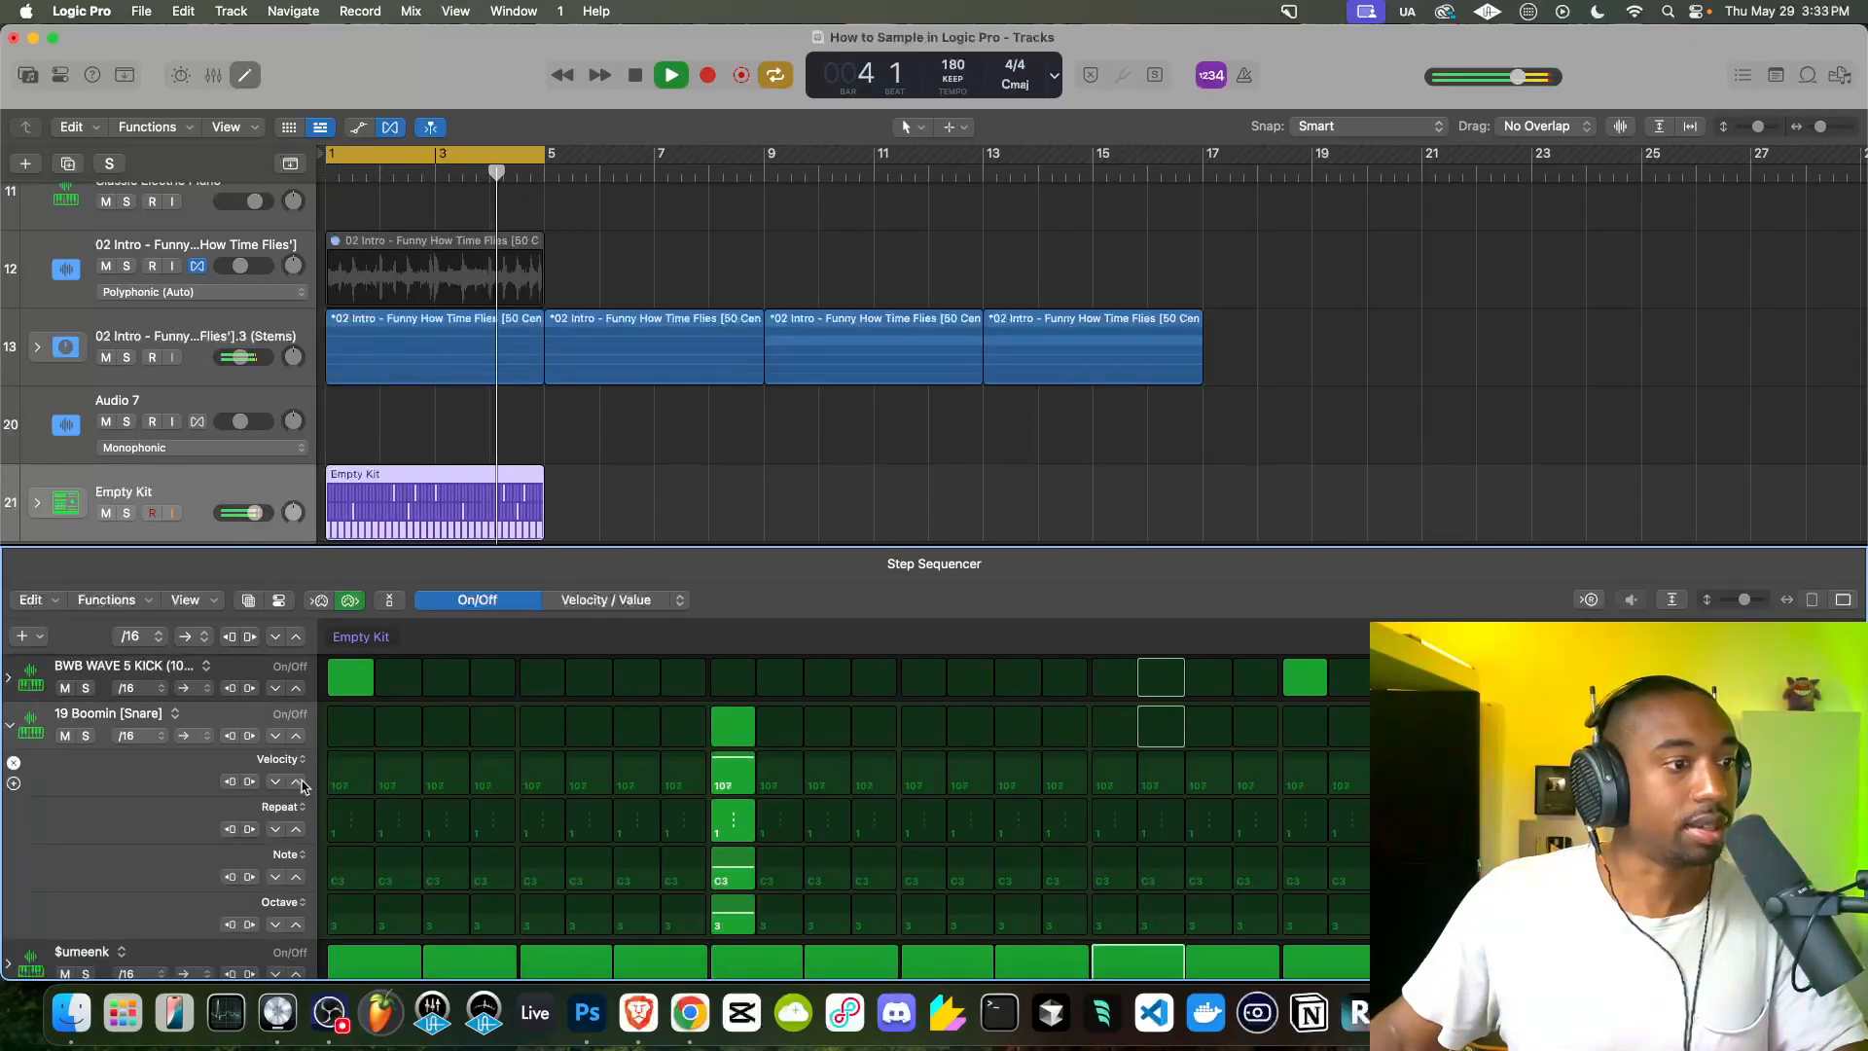
click(296, 781)
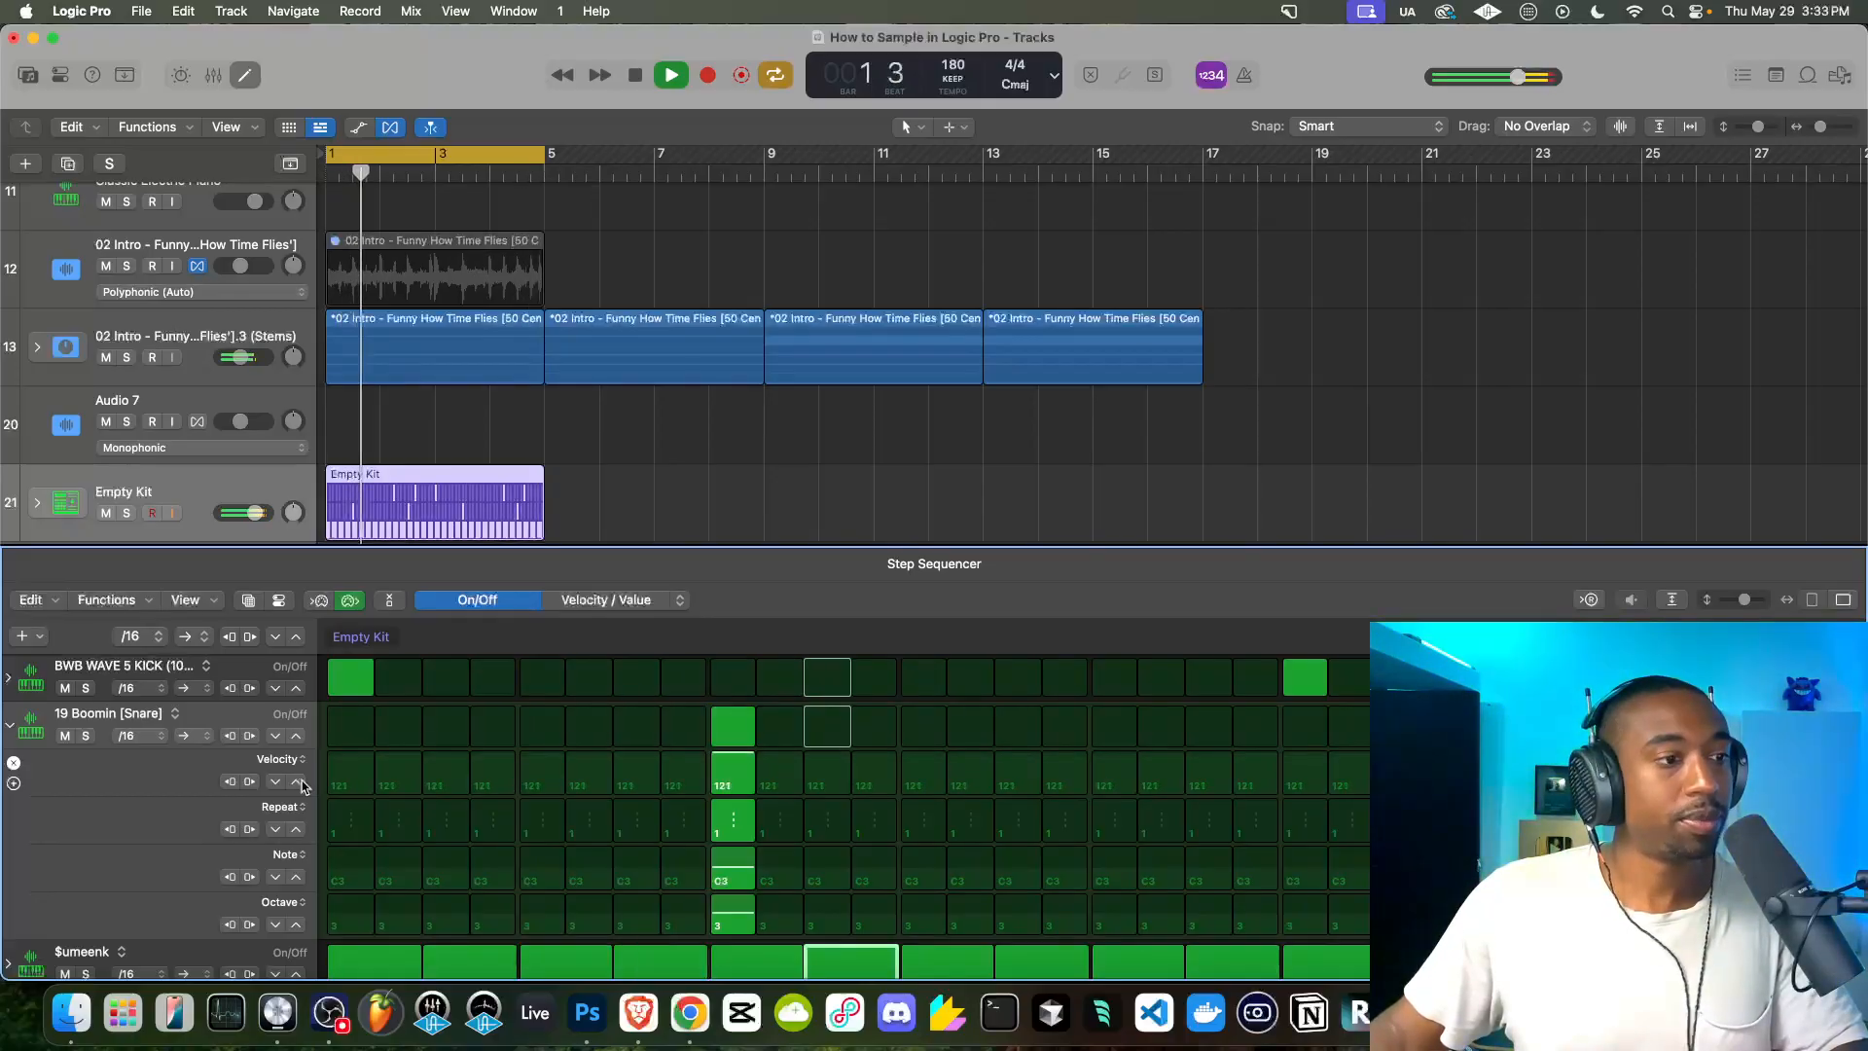
click(9, 725)
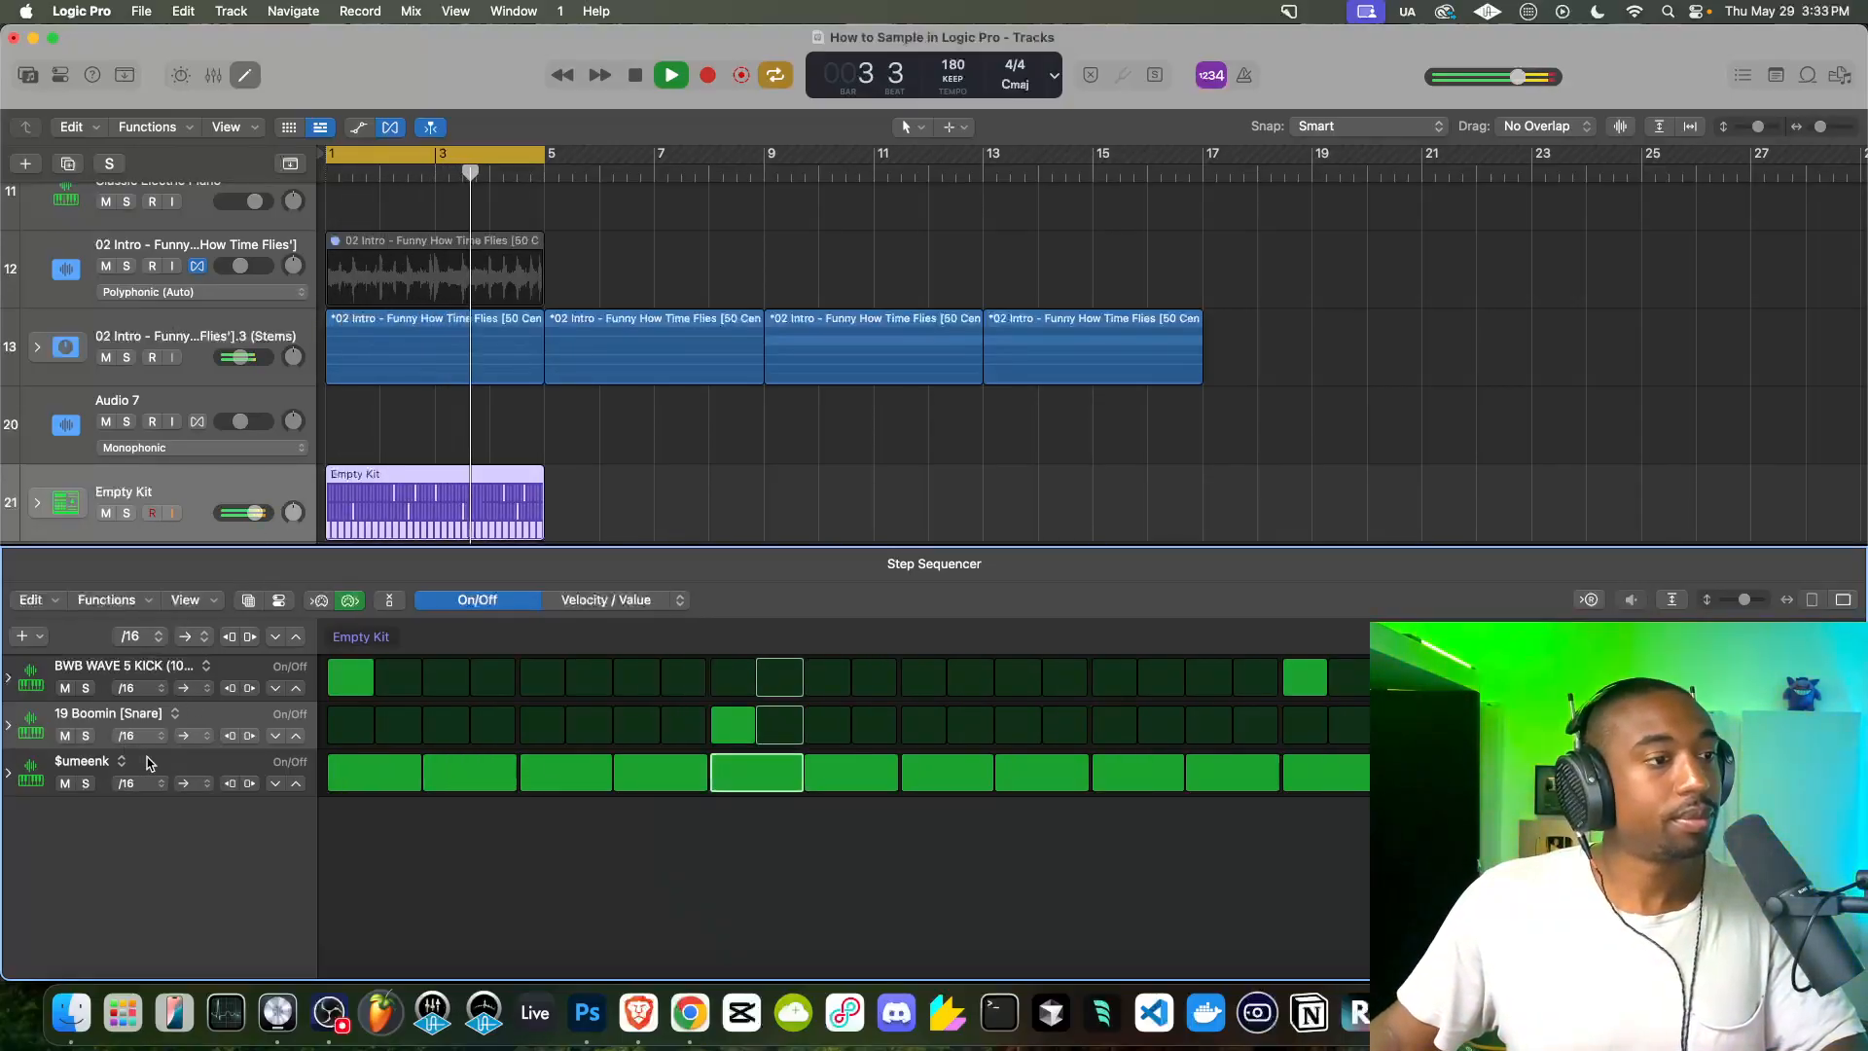
key(space)
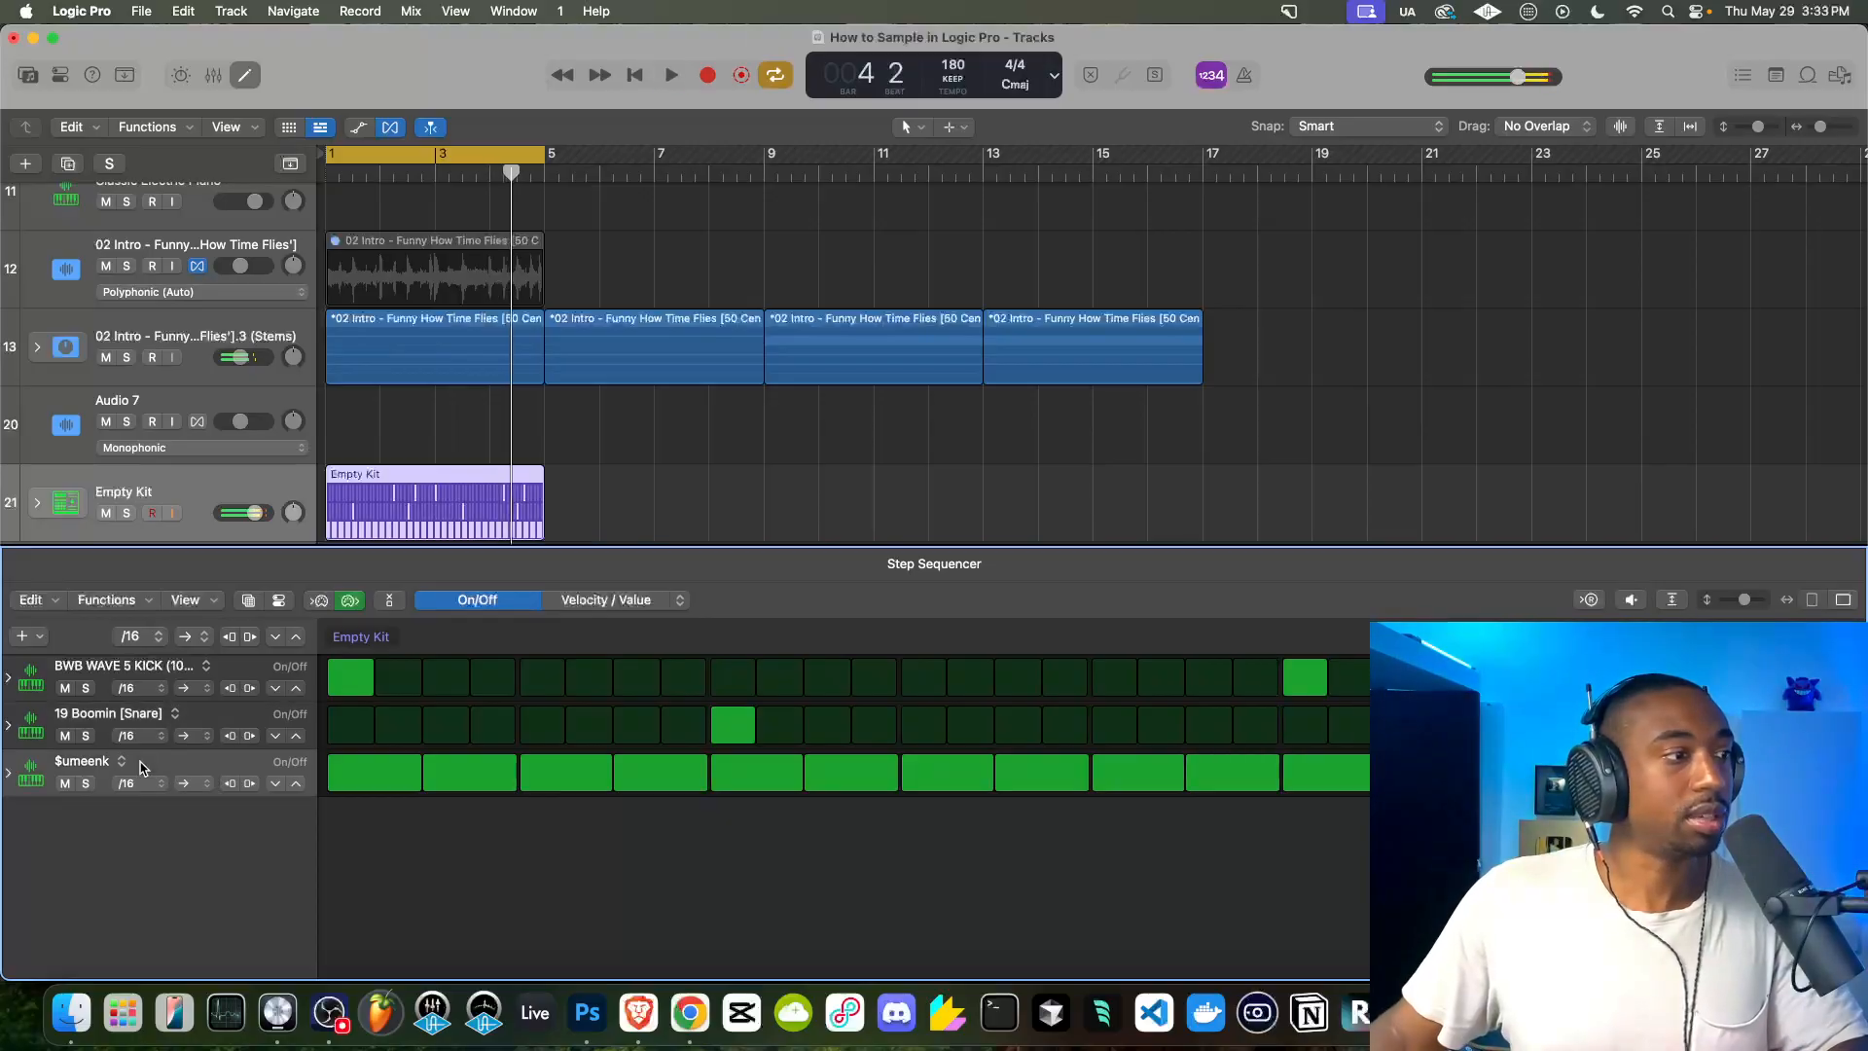
Expand the $umeenk hi-hat row, change its Note subrow to Offset, and raise the offset of all its steps to 8%
click(10, 775)
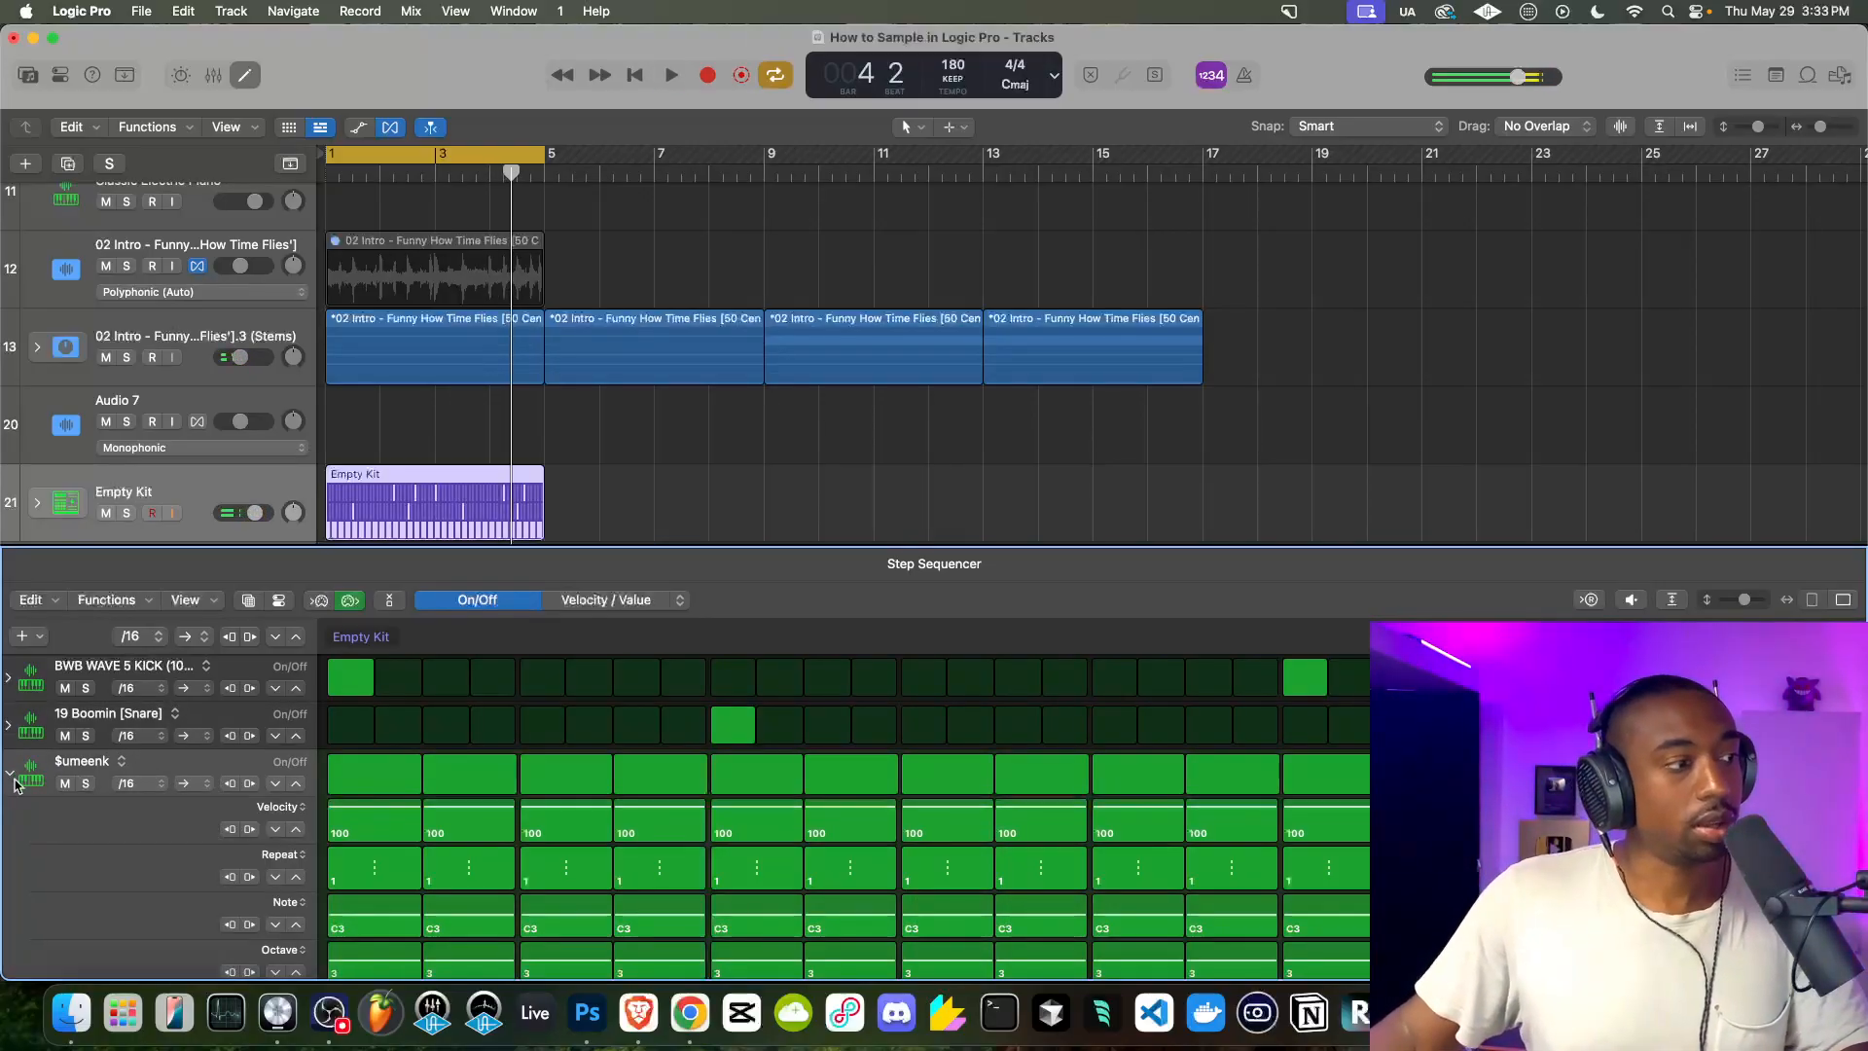
scroll(15, 784, down, 1)
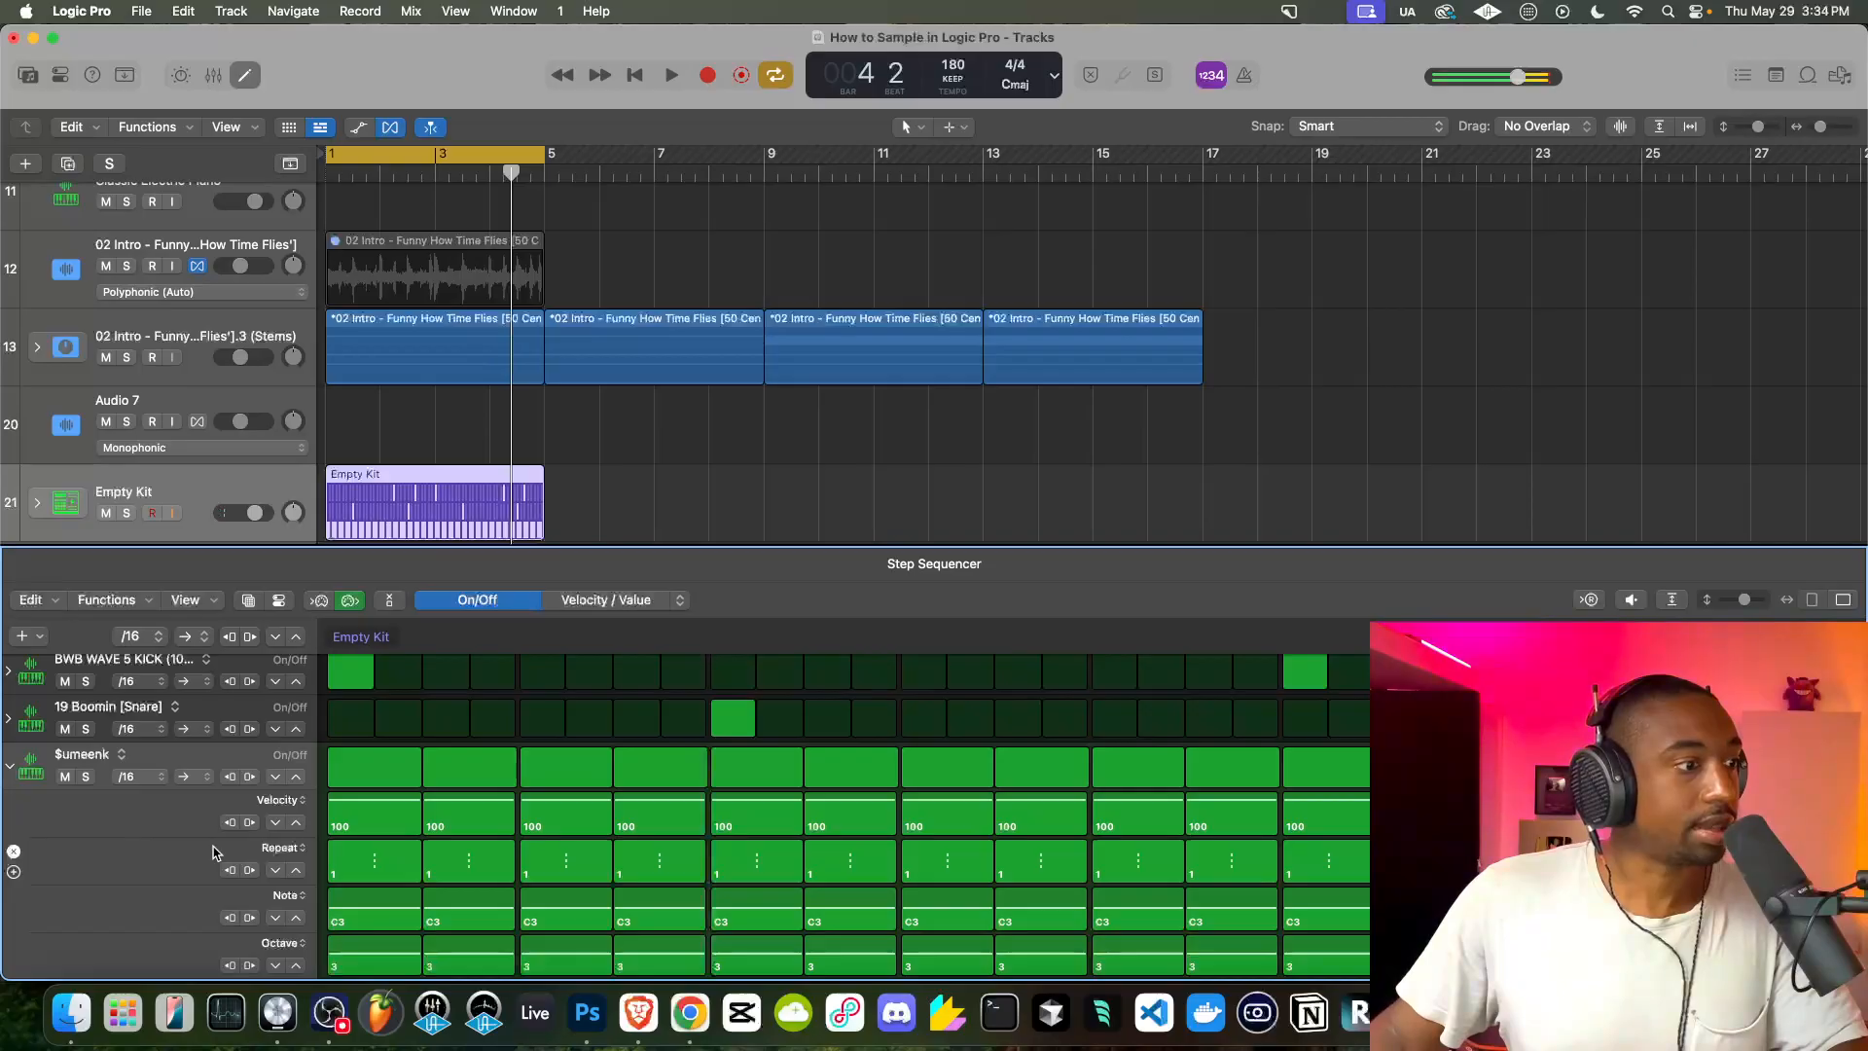
click(284, 896)
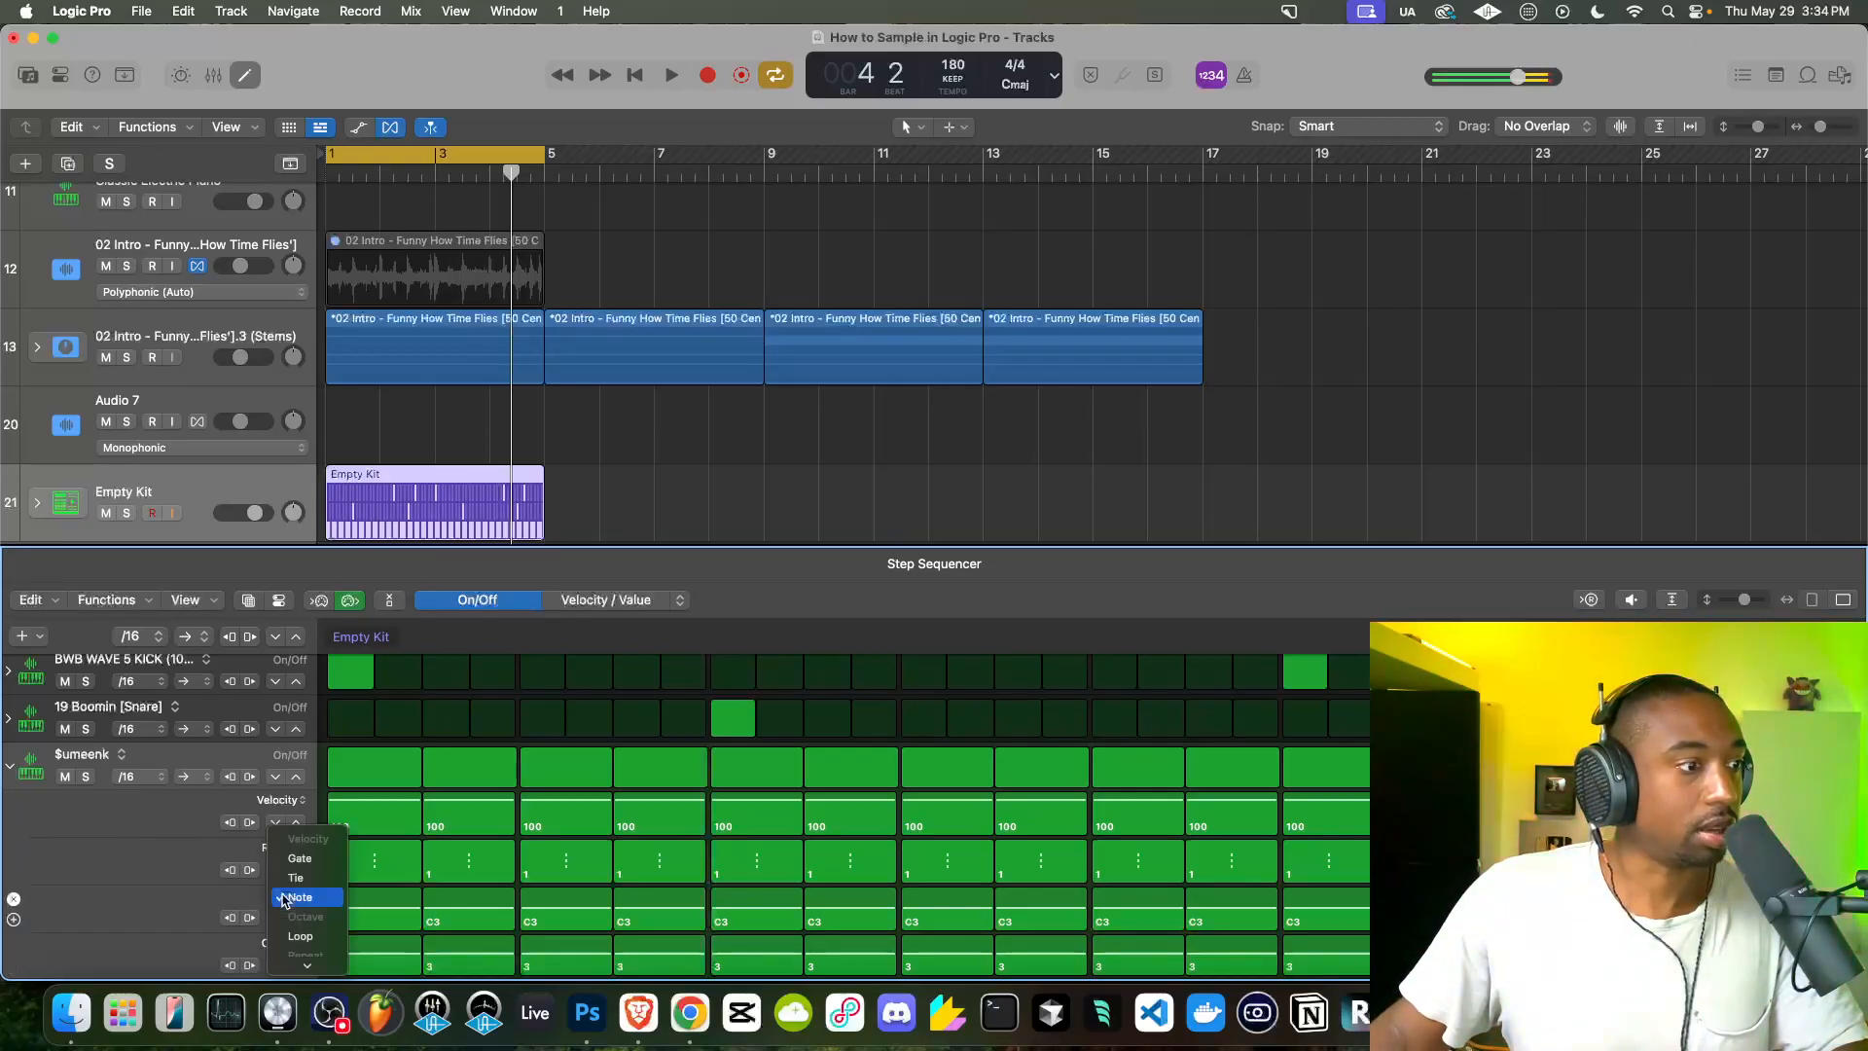
scroll(302, 924, down, 2)
click(305, 922)
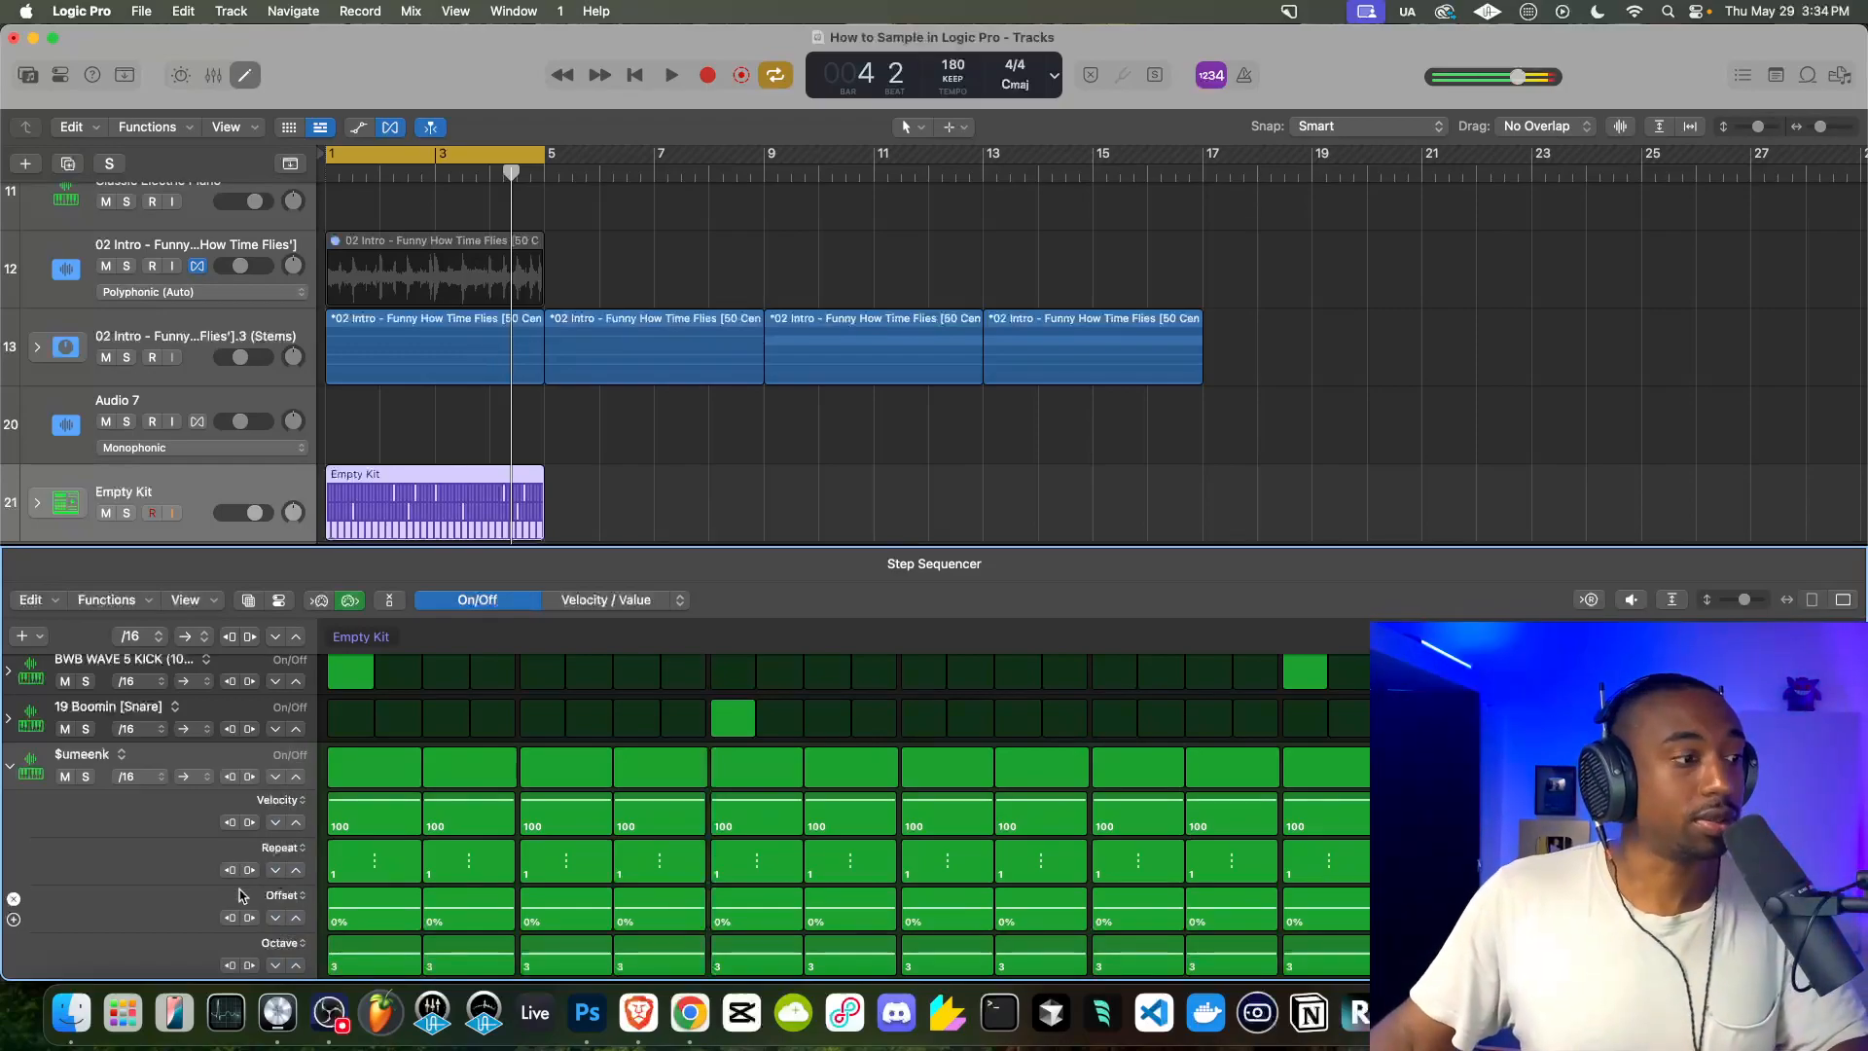
click(298, 919)
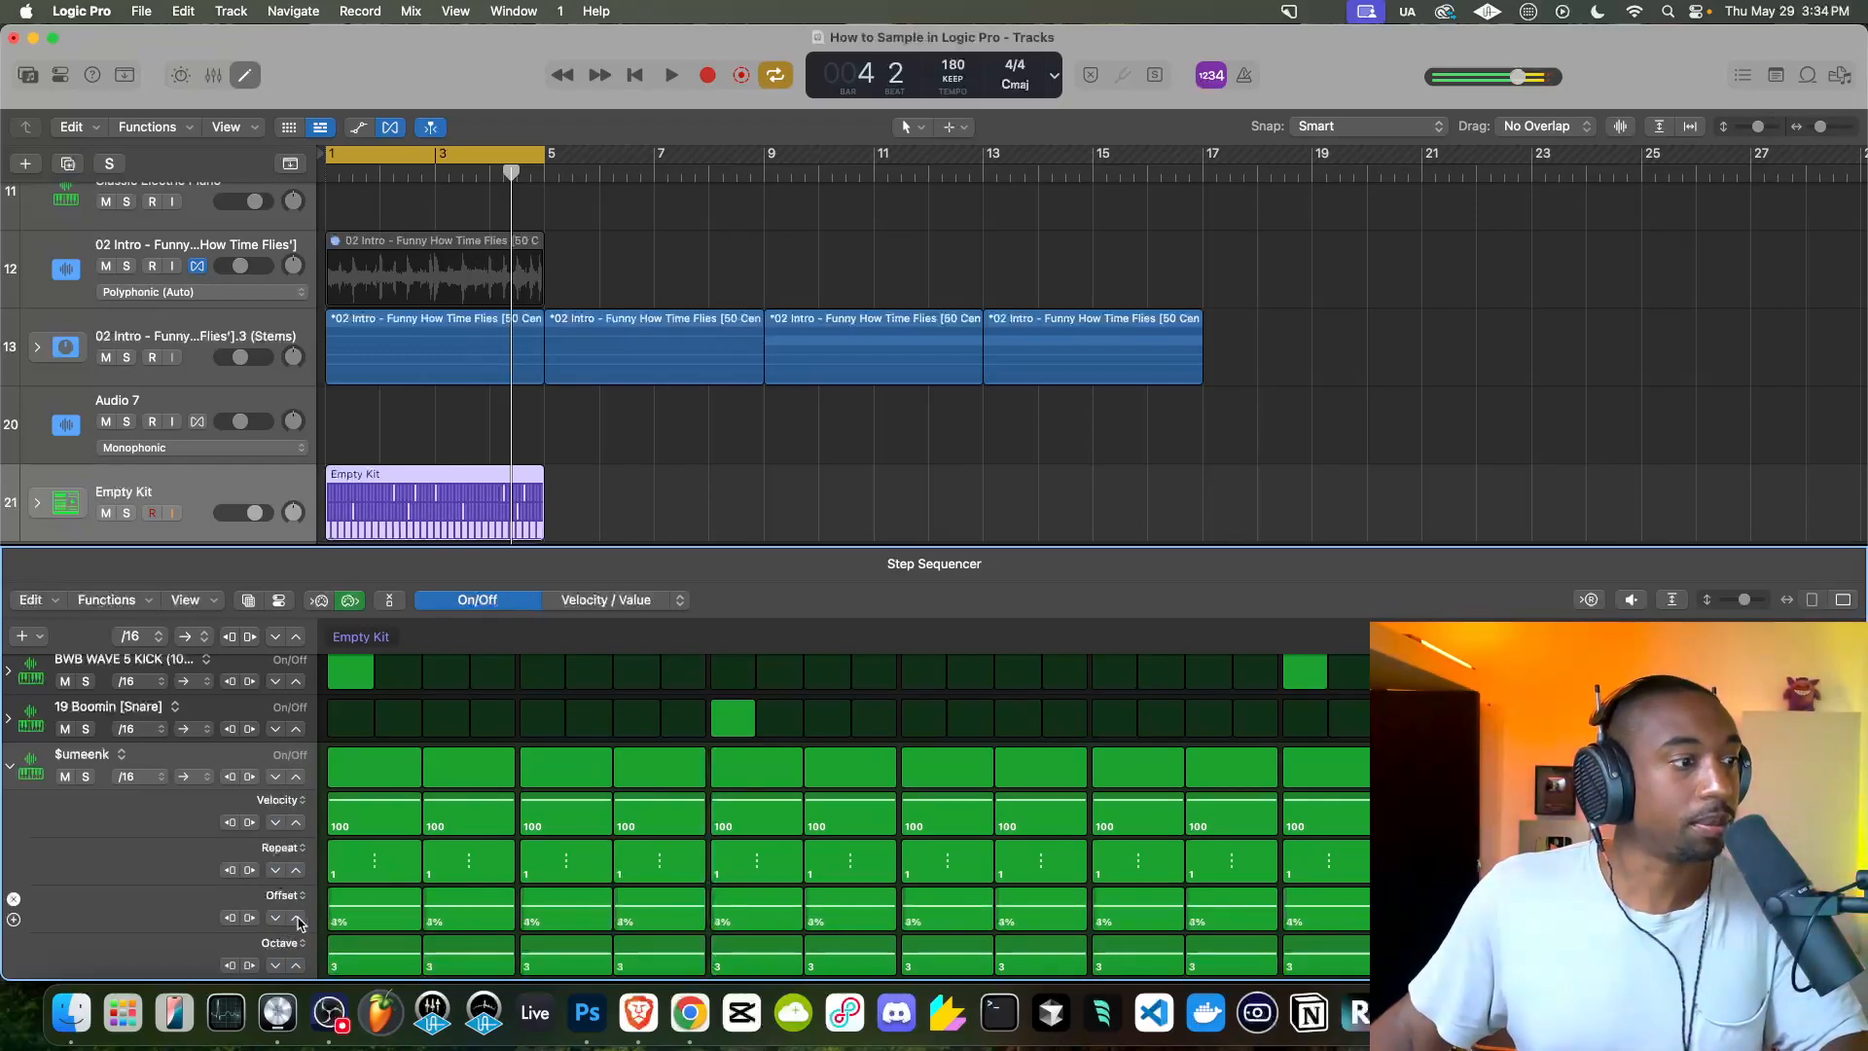
Play the loop and try larger offsets, up to 50%, on all steps of the $umeenk hi-hat row
key(space)
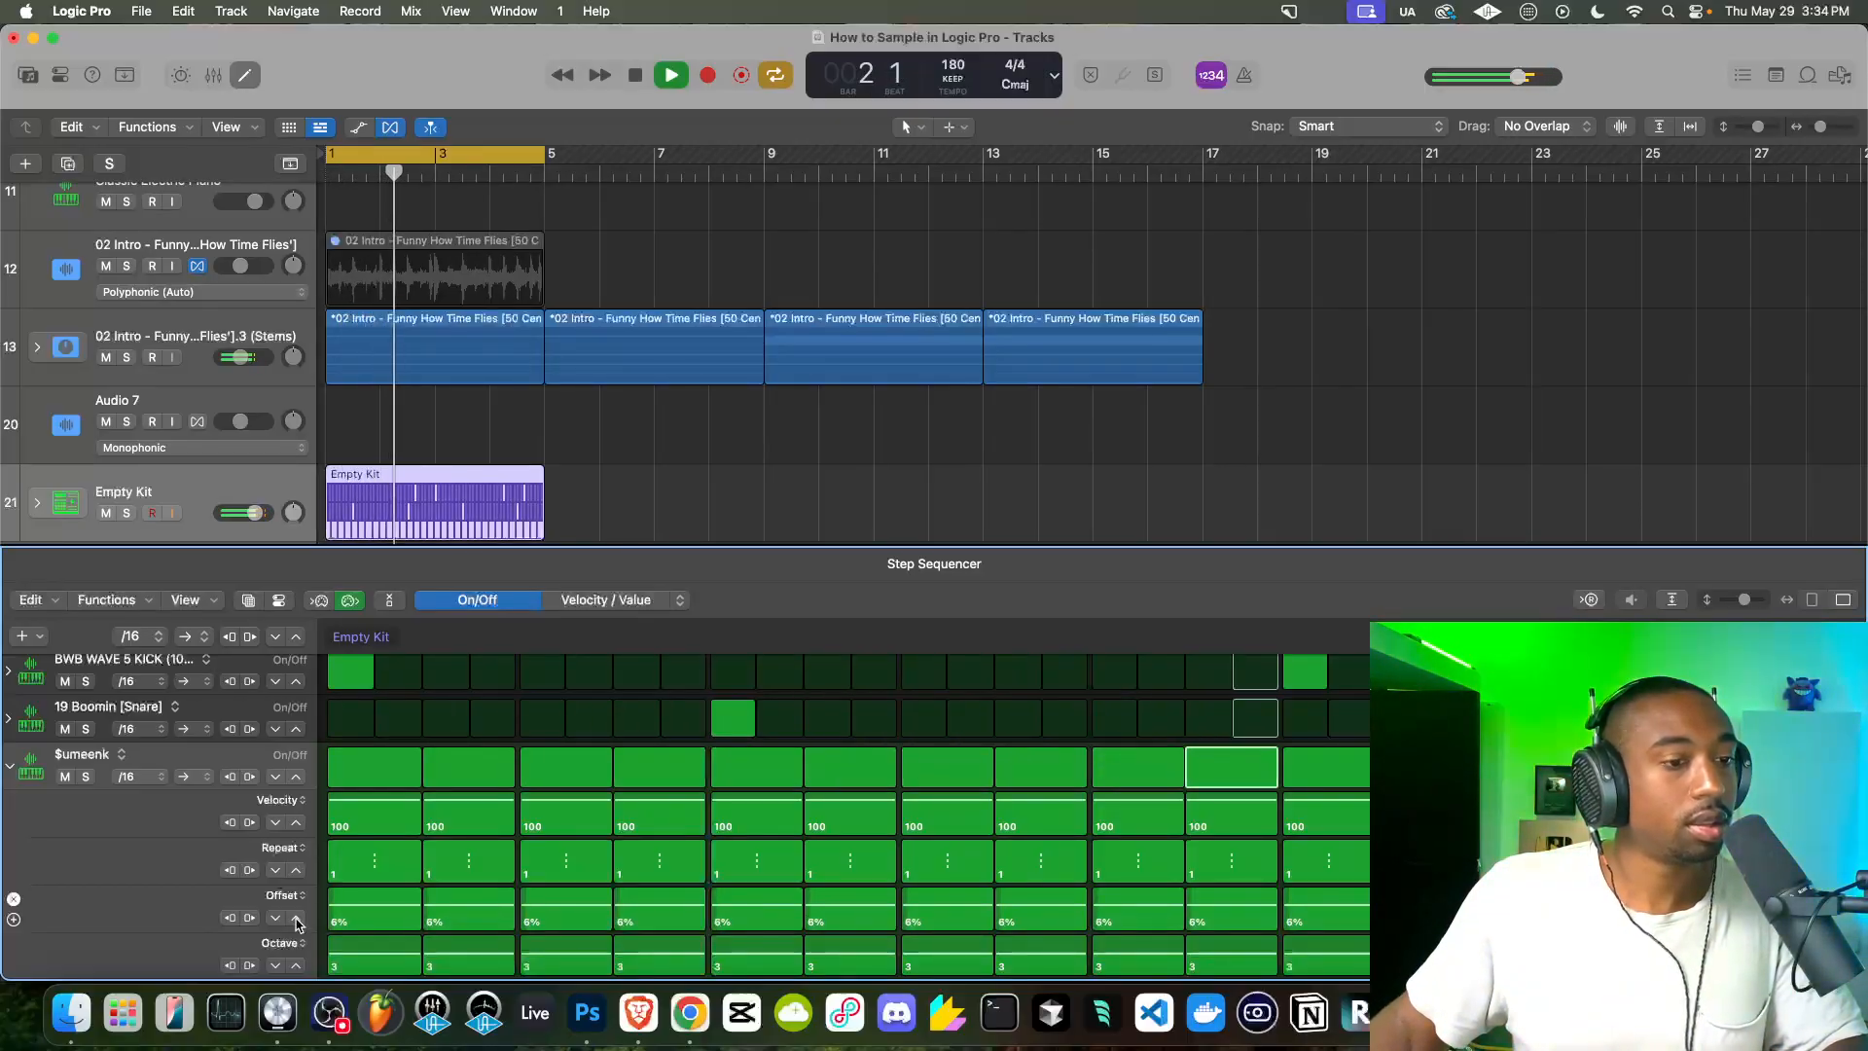
key(space)
click(298, 919)
click(298, 919)
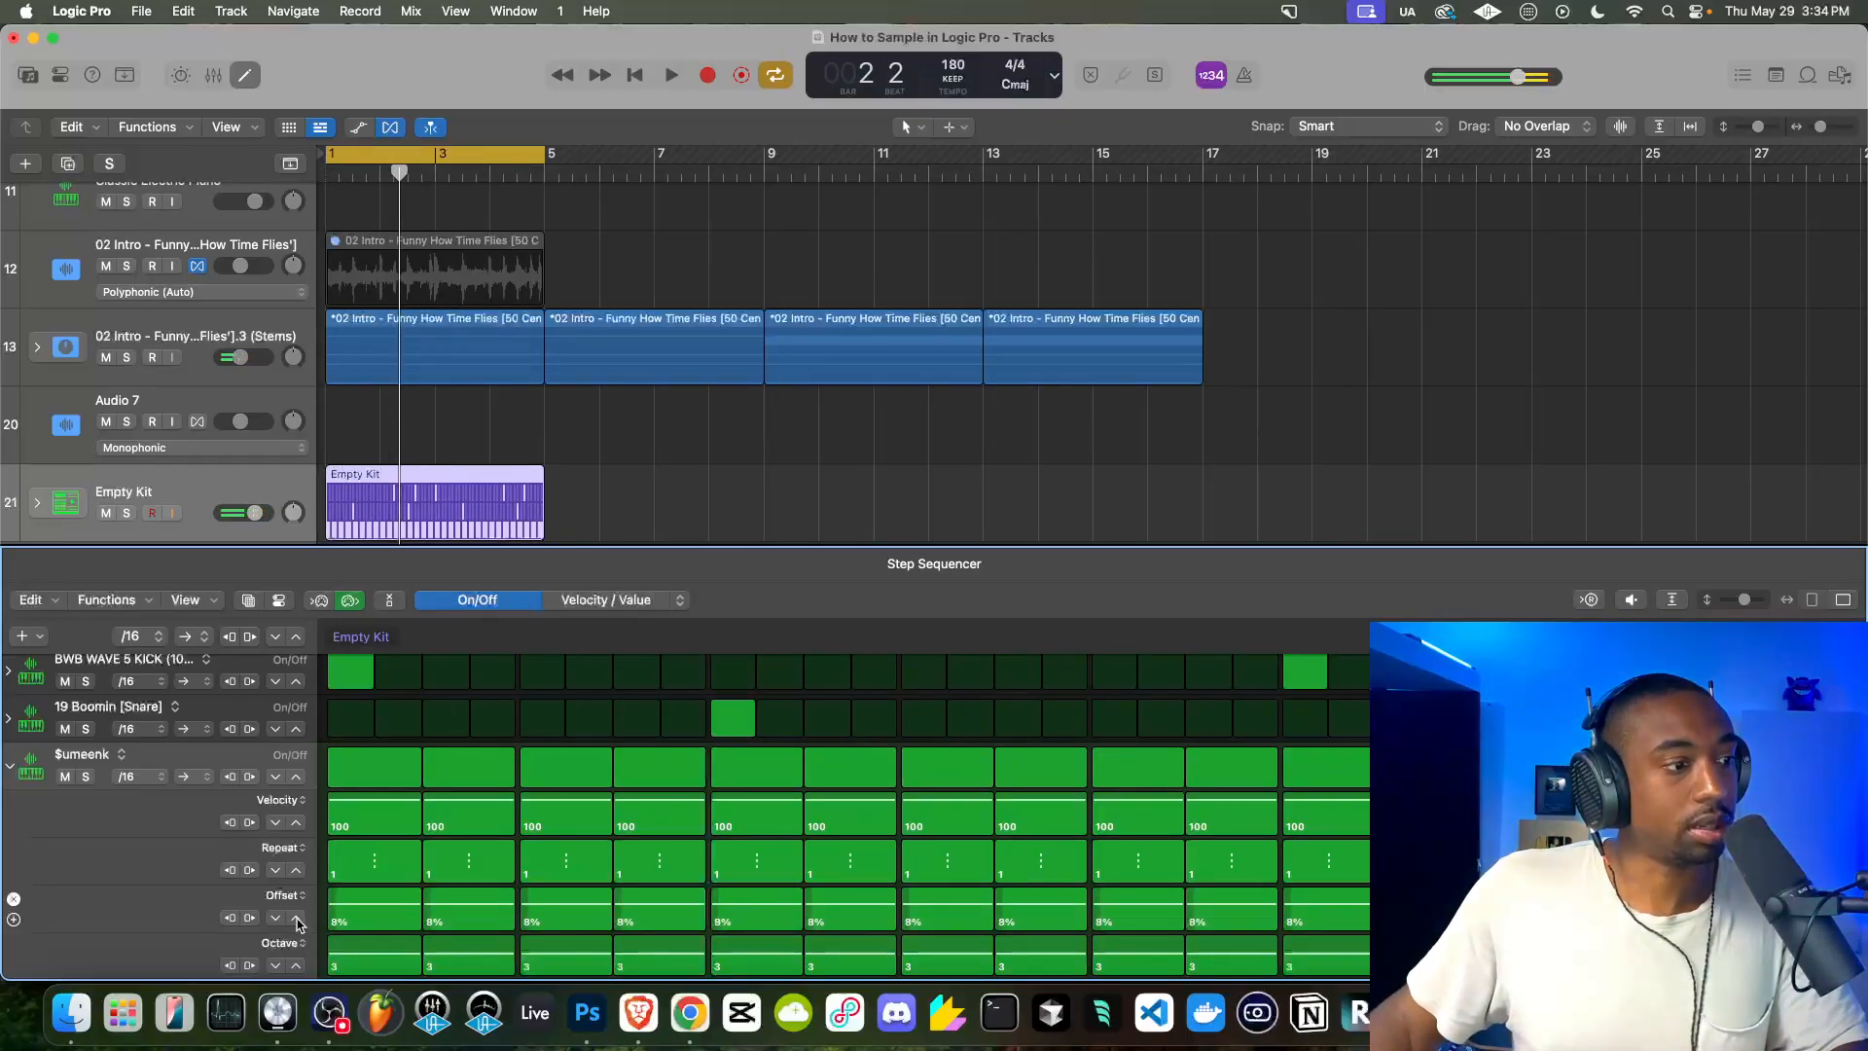
click(298, 920)
mouse_move(297, 871)
mouse_down()
mouse_move(292, 940)
mouse_move(288, 865)
mouse_up()
key(space)
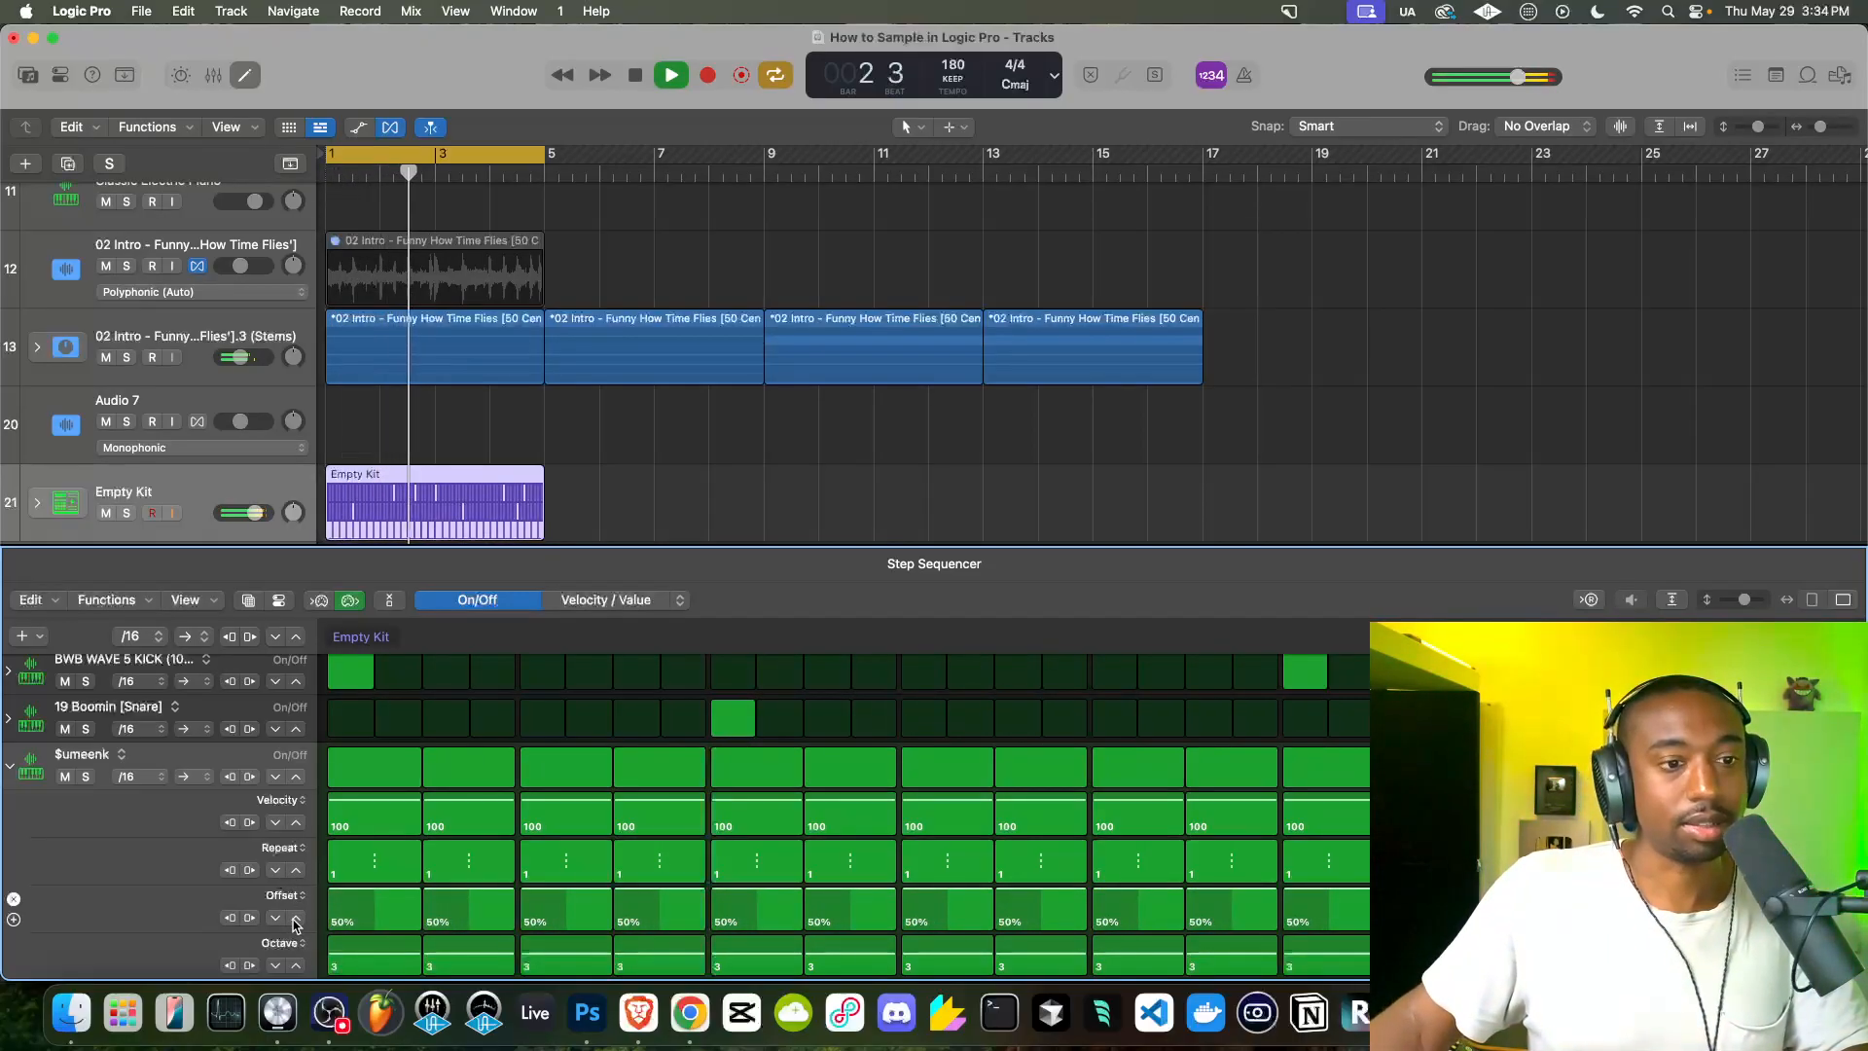
Lower the offset of all $umeenk hi-hat steps to 4%, replay the loop and collapse the row's subrows
drag(295, 921, 295, 966)
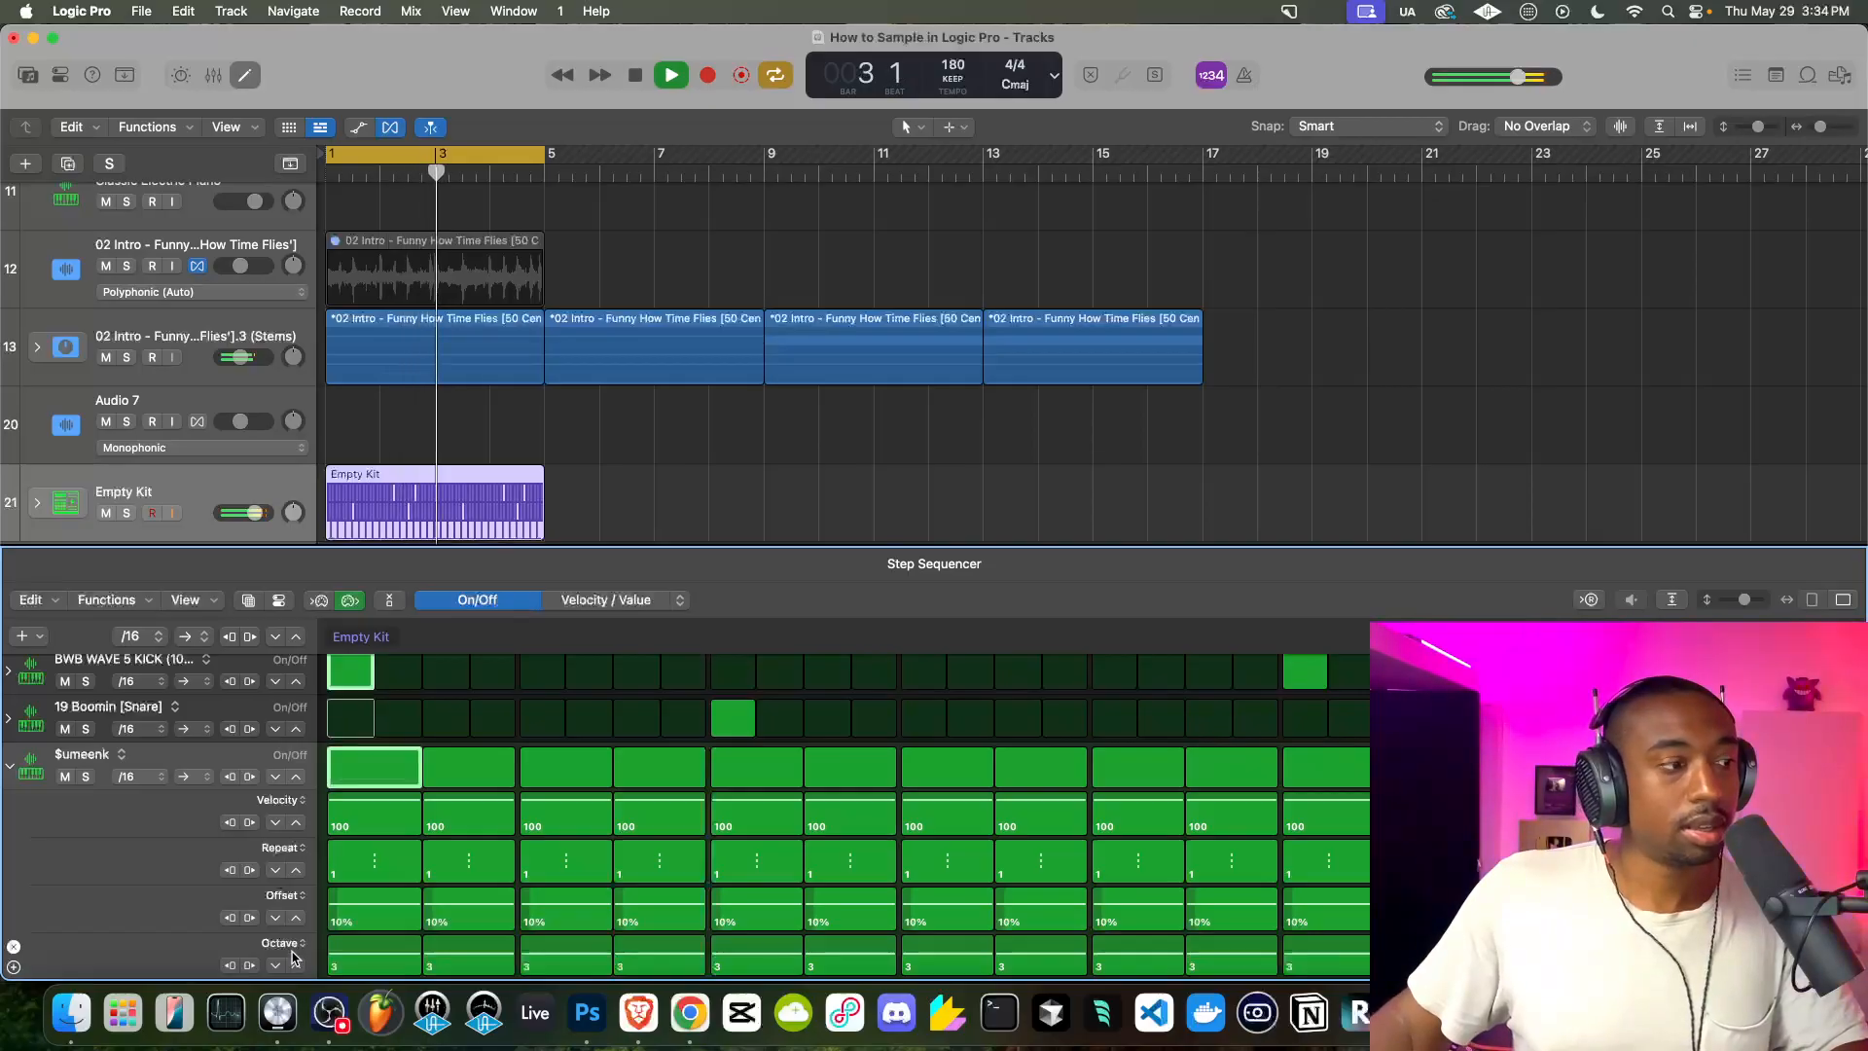
drag(295, 919, 294, 931)
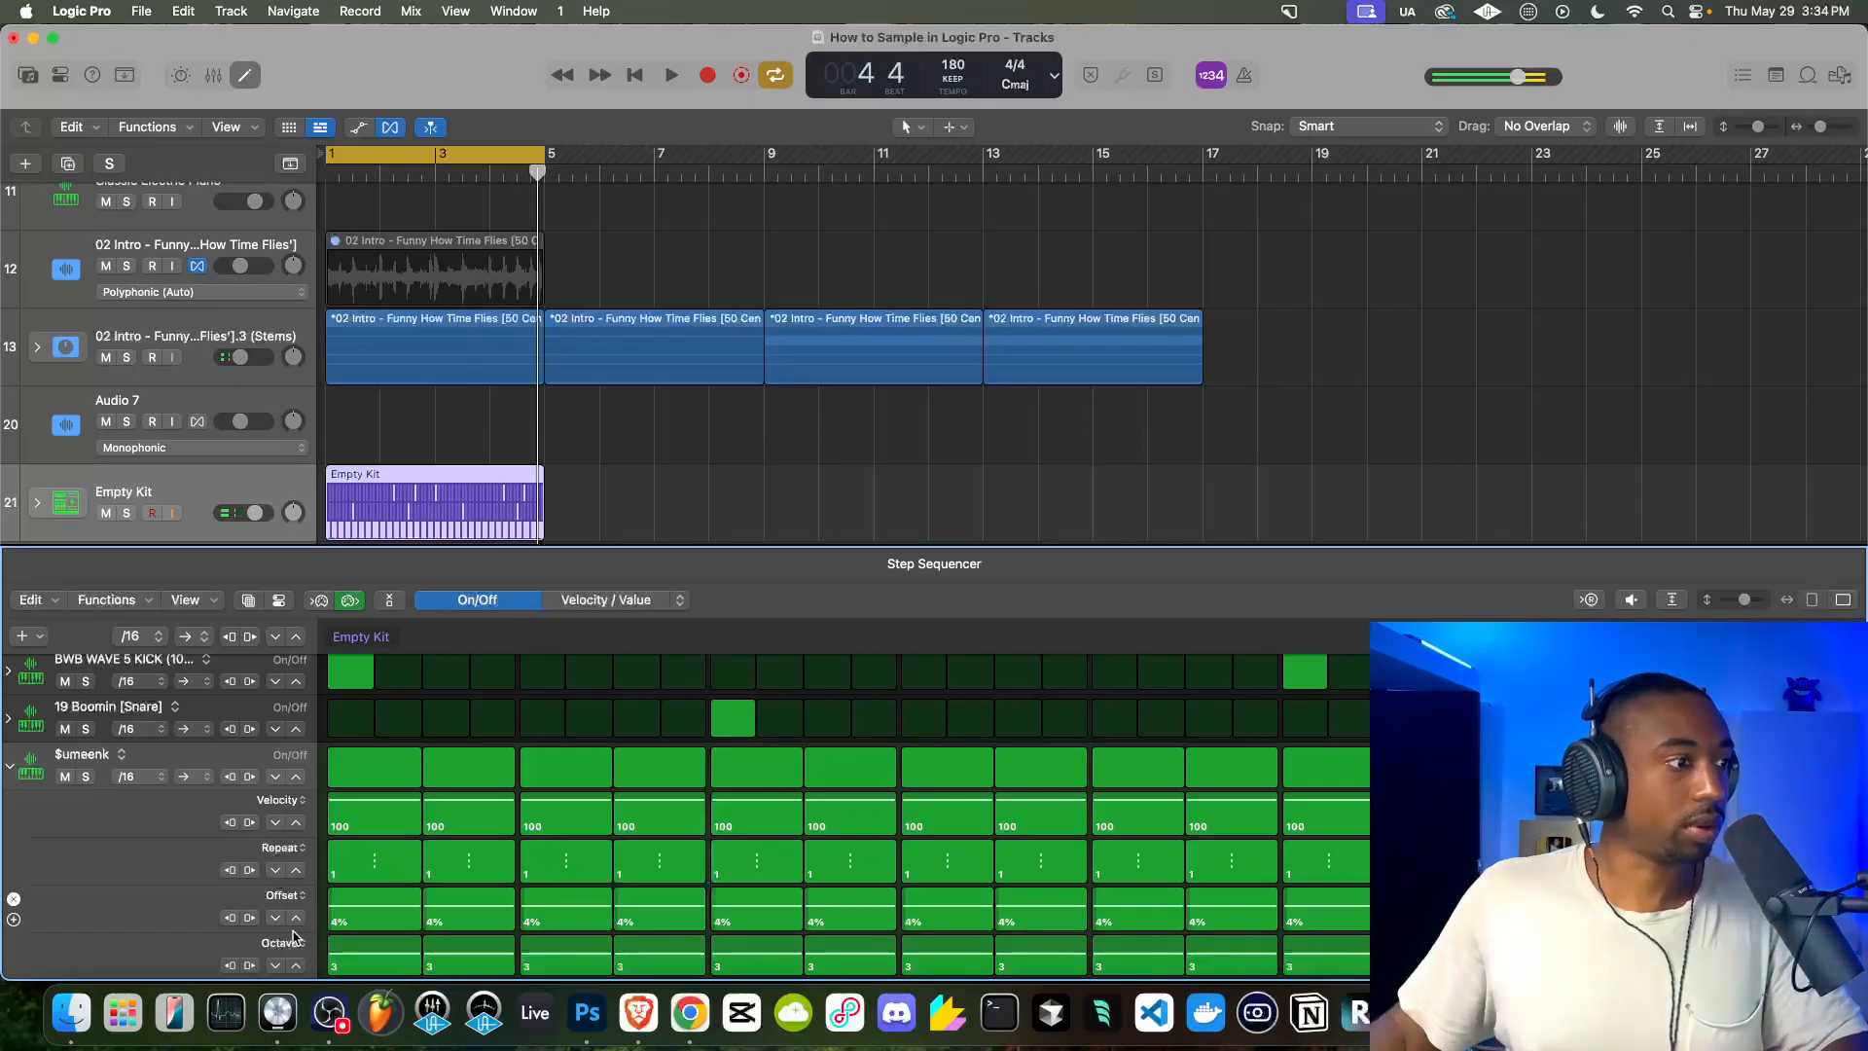
key(space)
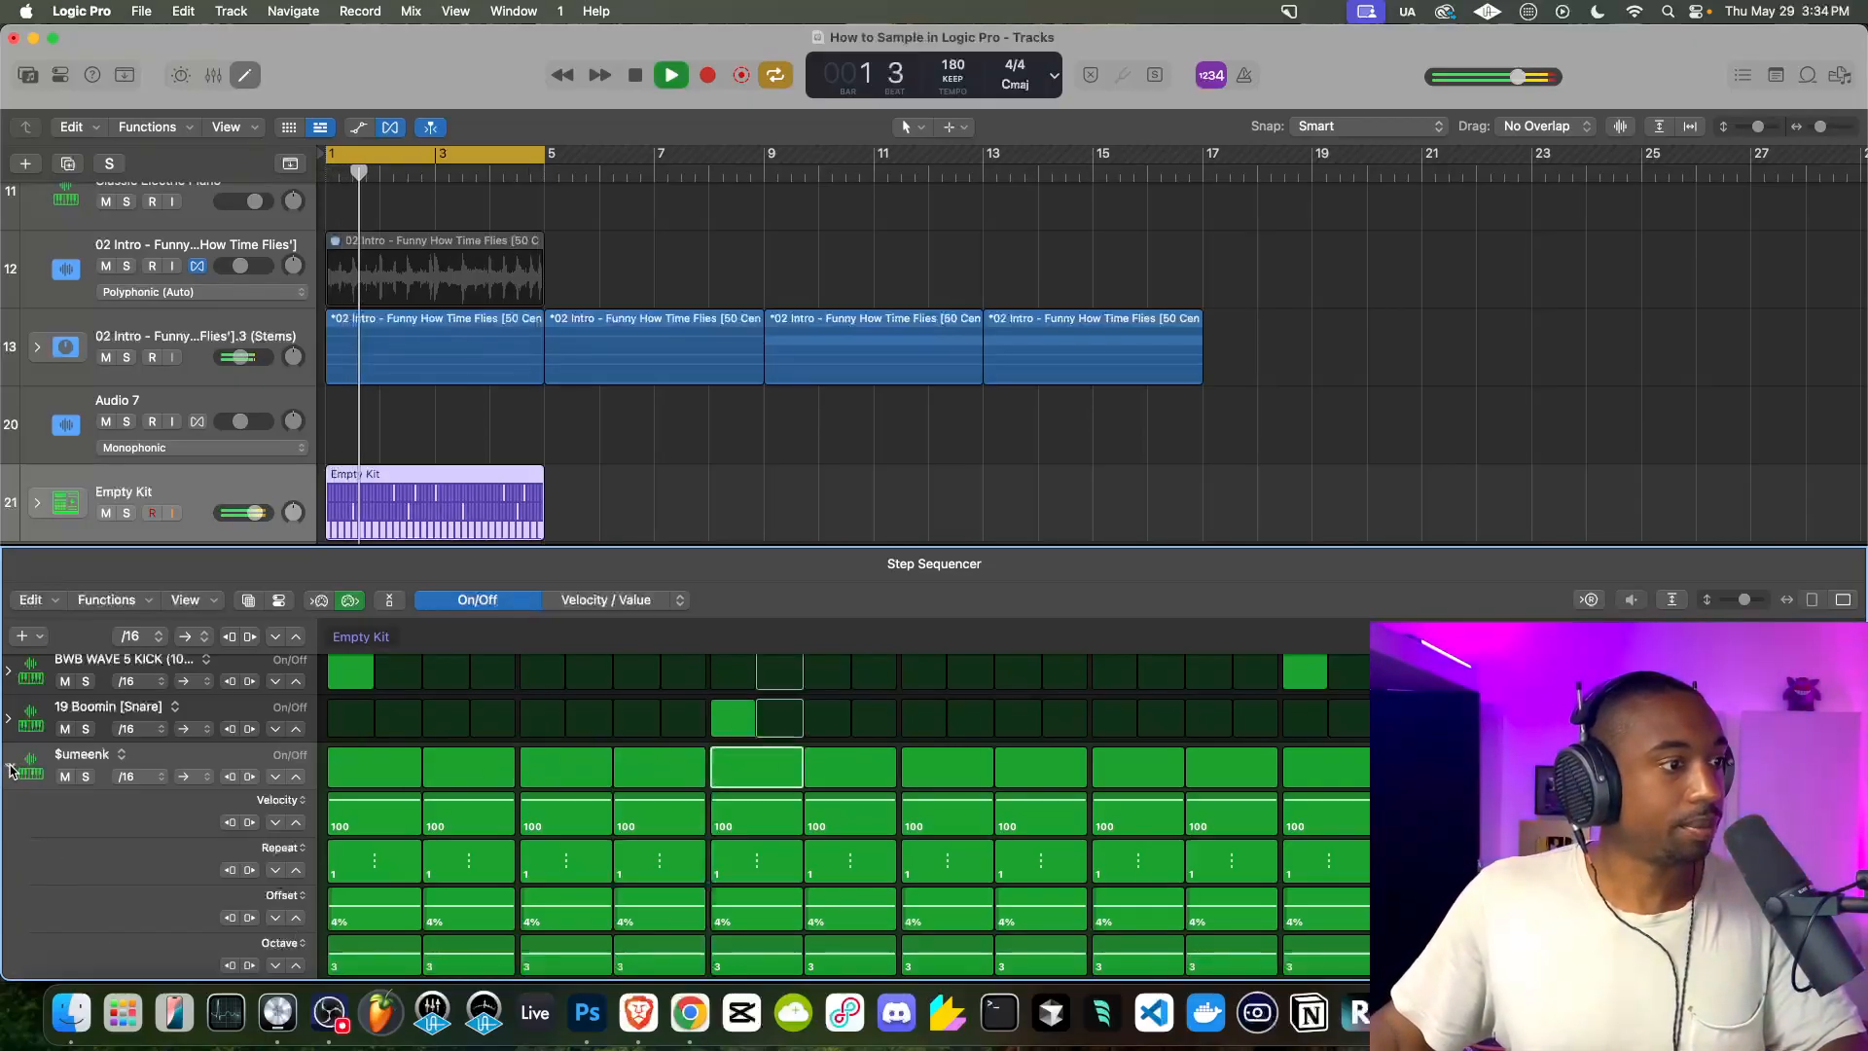
click(10, 765)
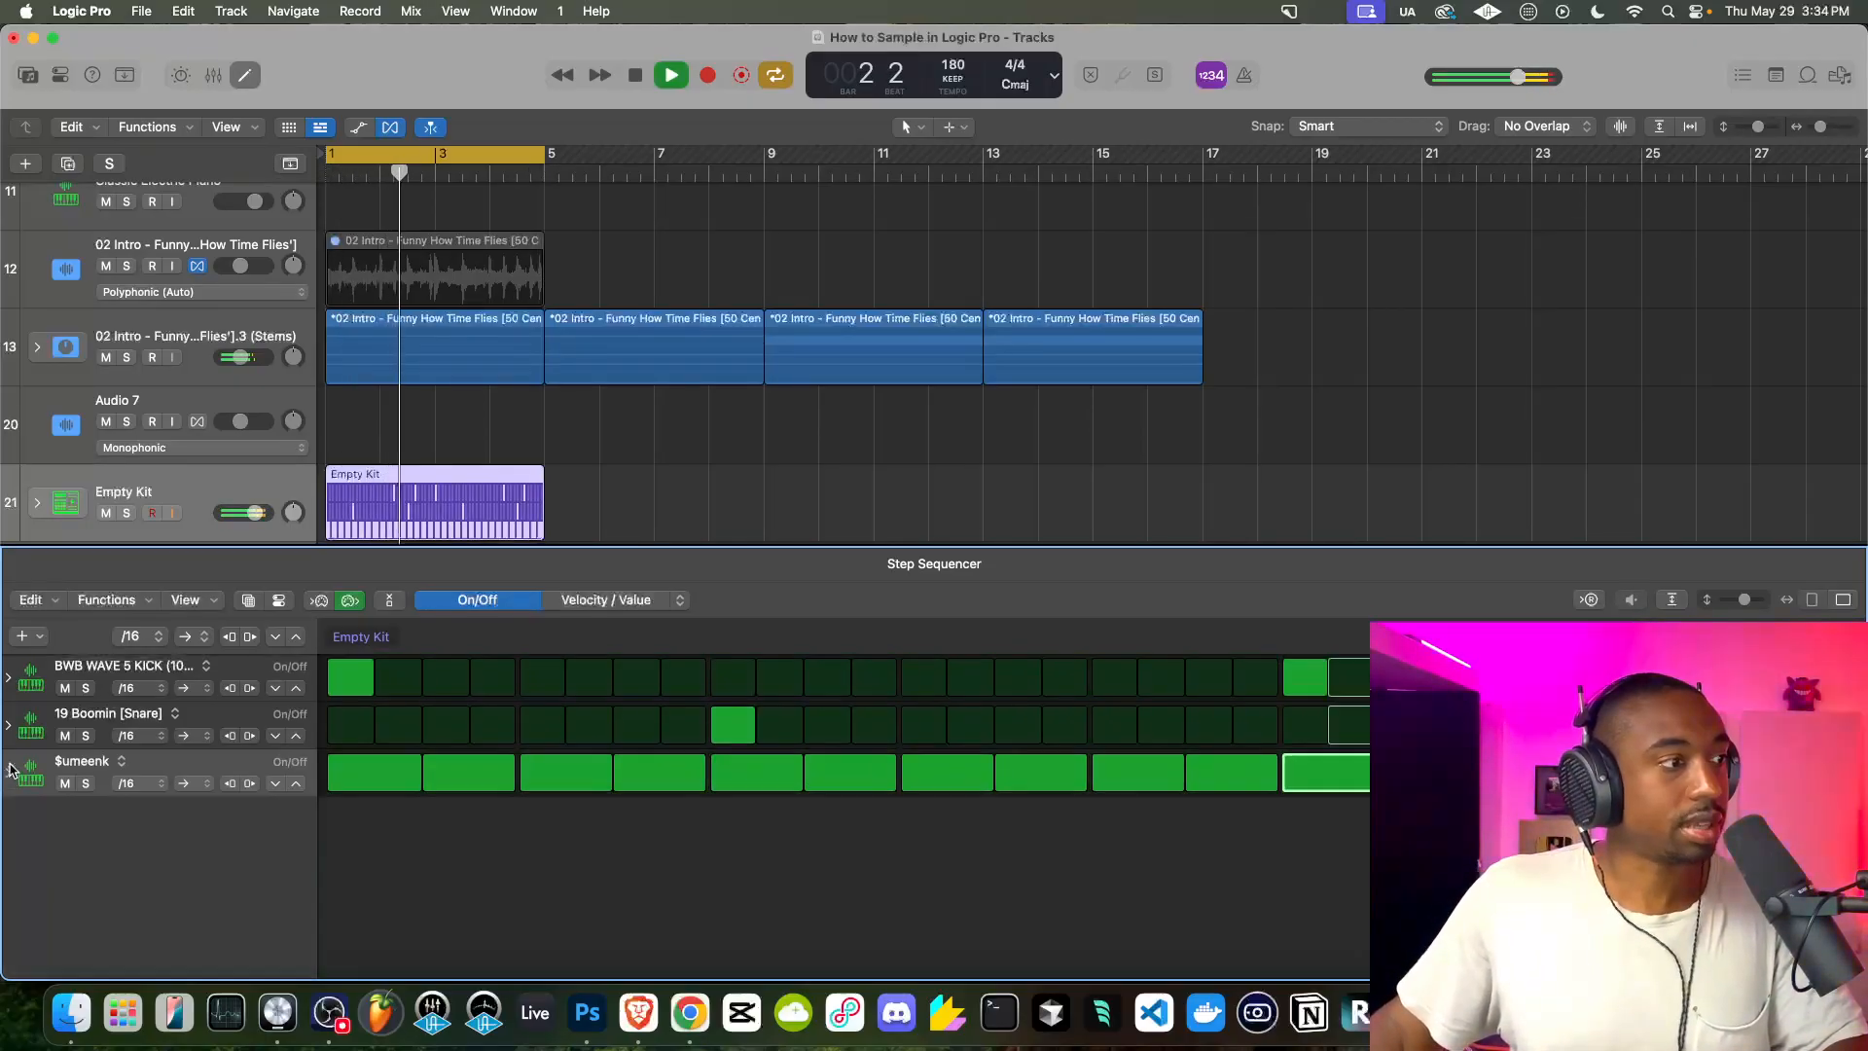
Change the BWB WAVE 5 KICK row's Note subrow to Offset, raise all its steps to 8%, and collapse the row
click(9, 677)
click(289, 806)
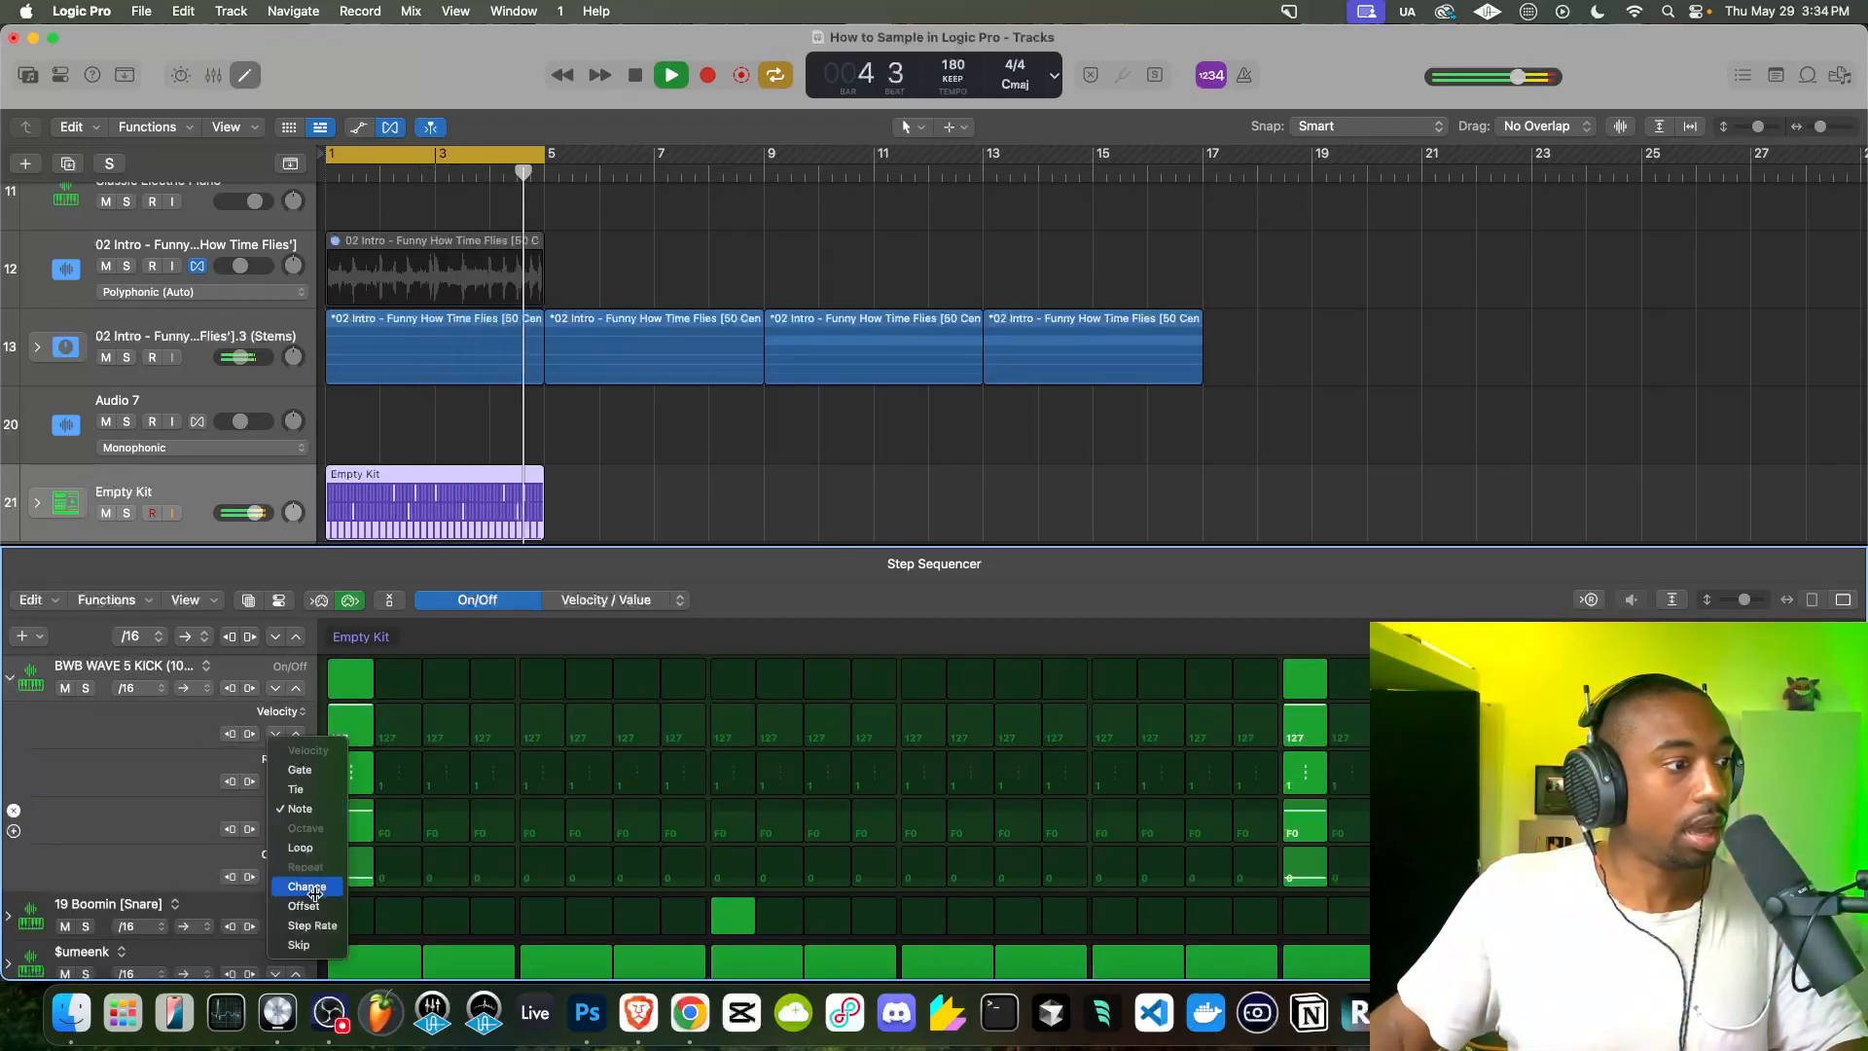
click(292, 891)
key(space)
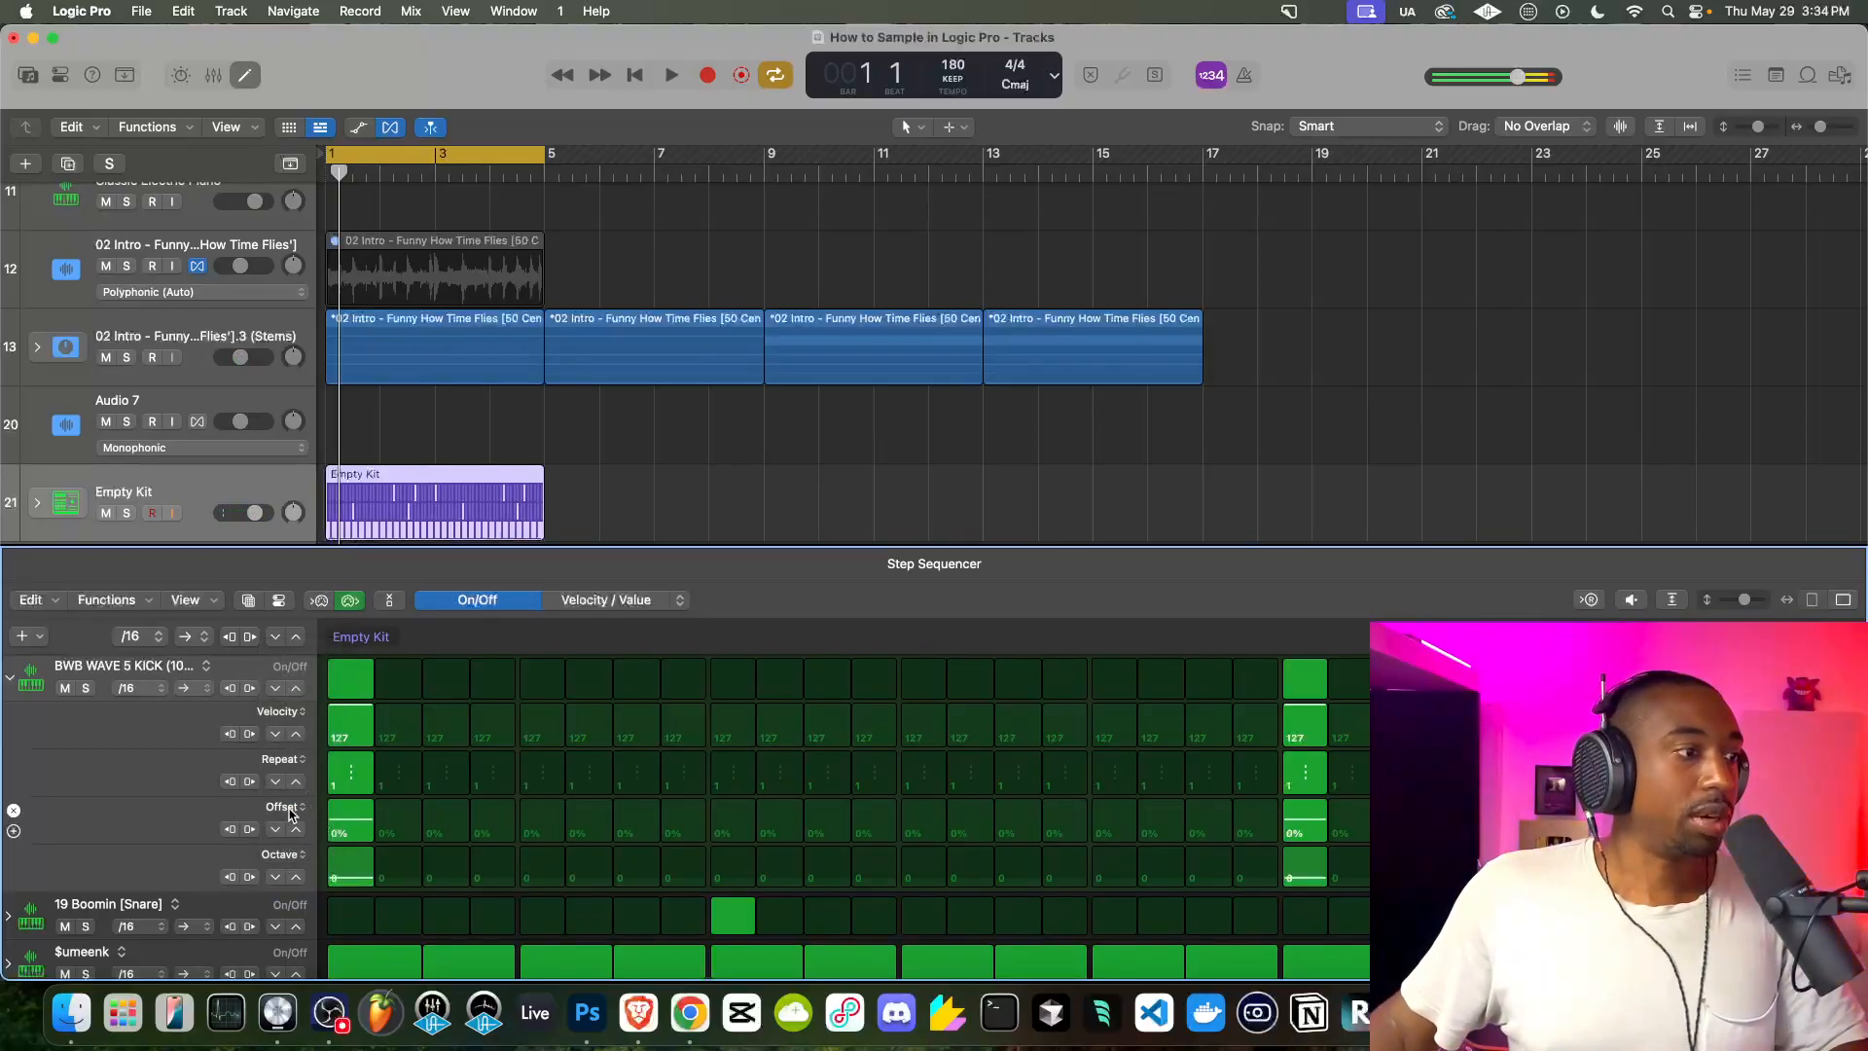
click(297, 828)
key(space)
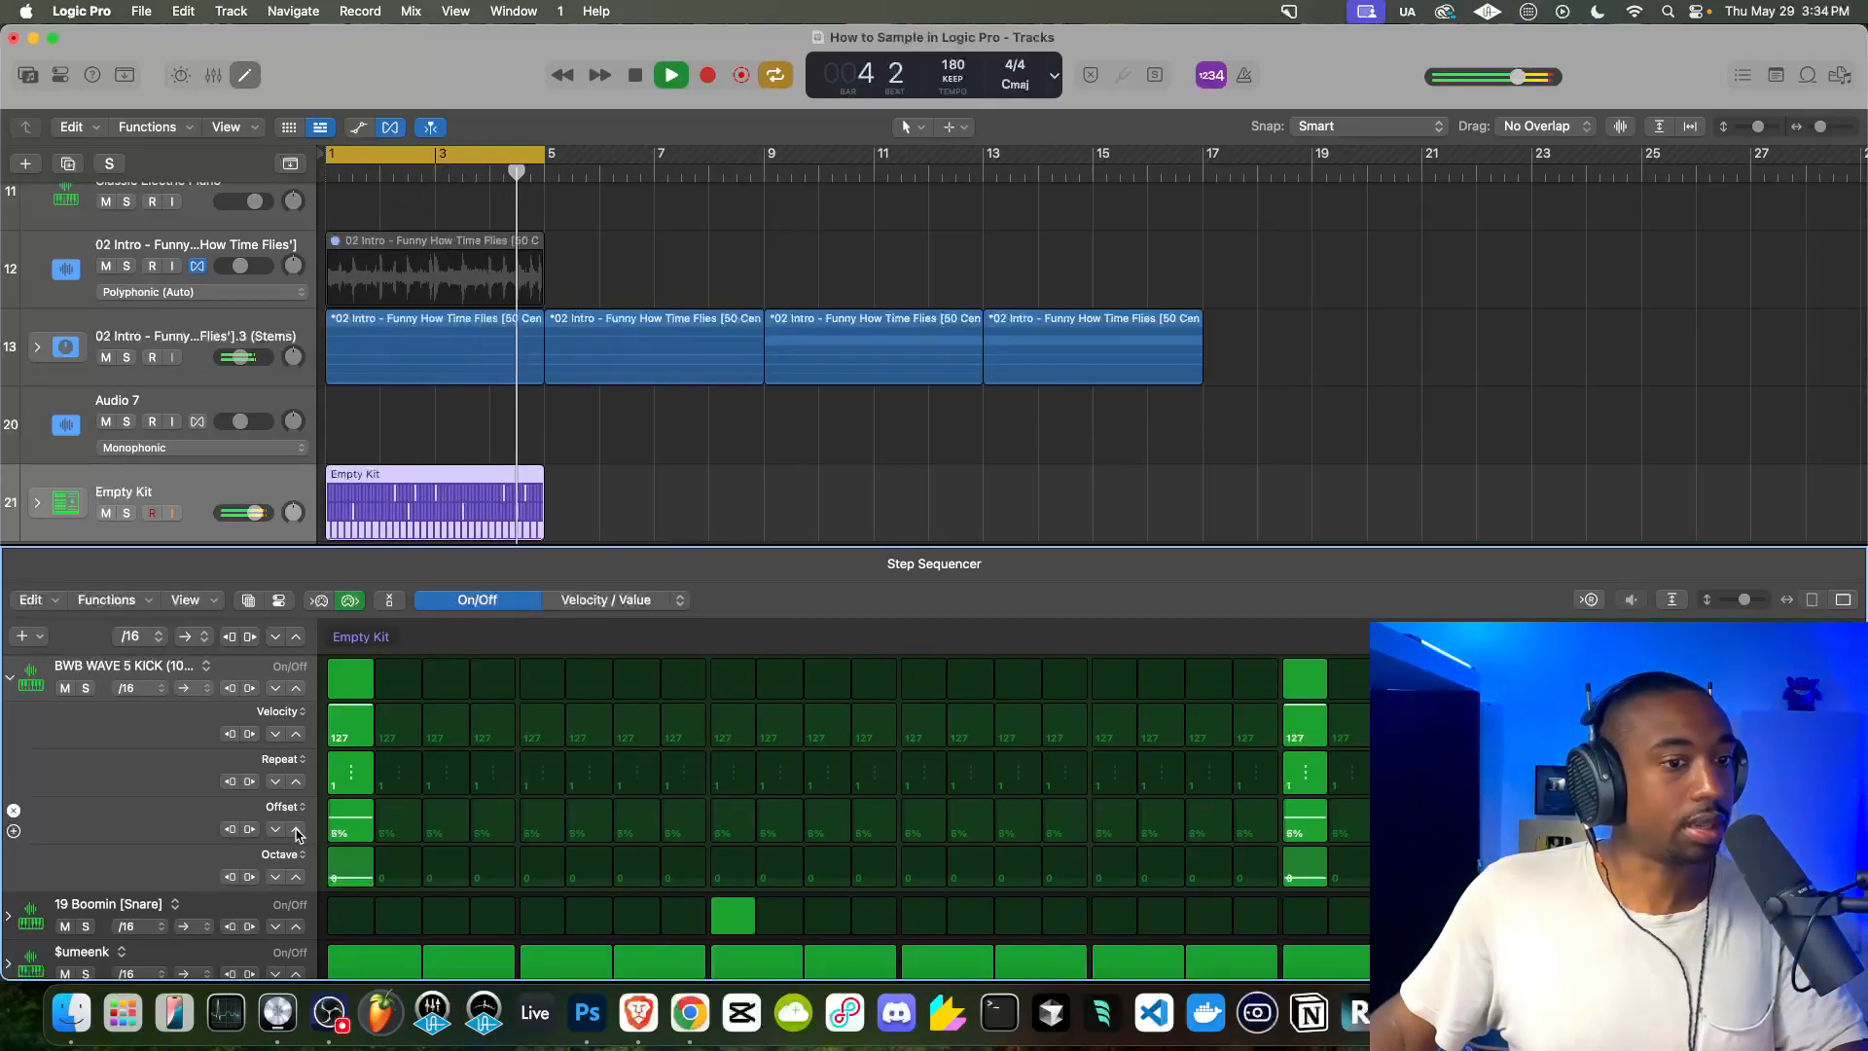
click(11, 677)
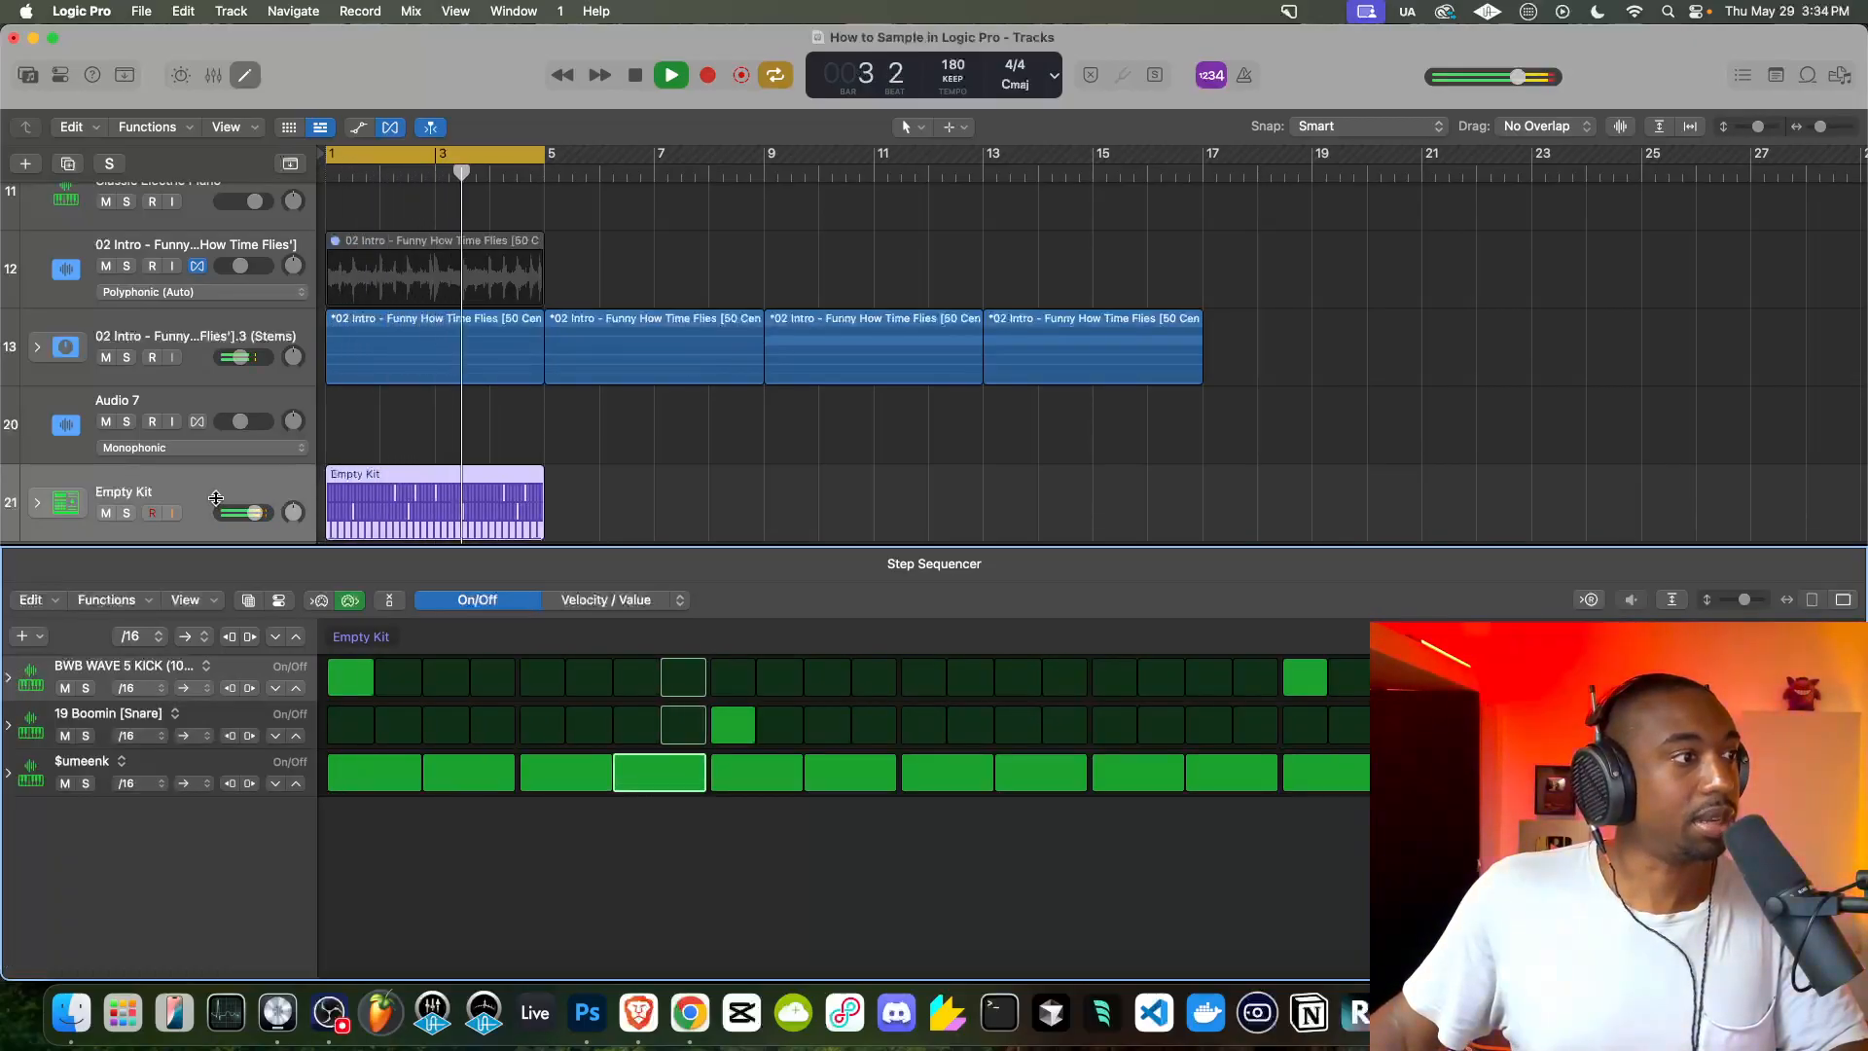
Show the inspector, insert a Compressor with its default preset on the Empty Kit channel, audition it and close its window
click(212, 491)
key(space)
key(i)
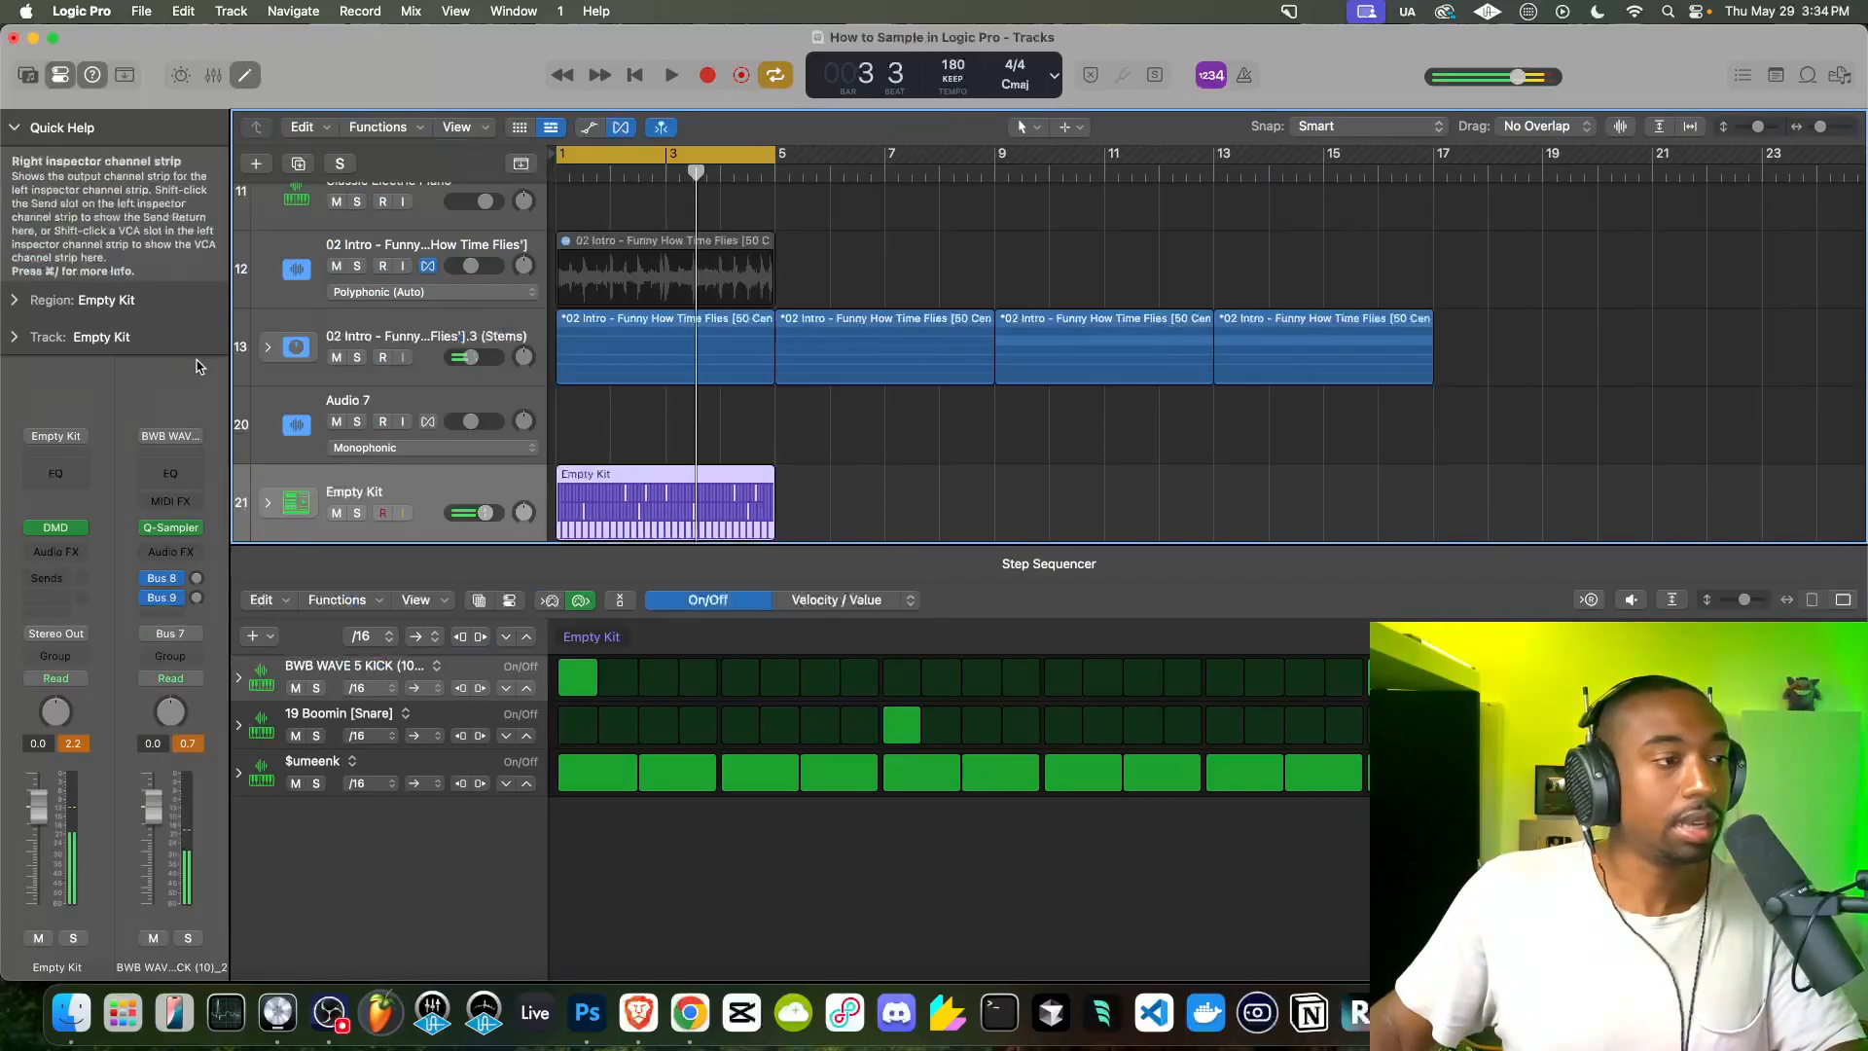
click(81, 554)
mouse_move(107, 626)
click(272, 647)
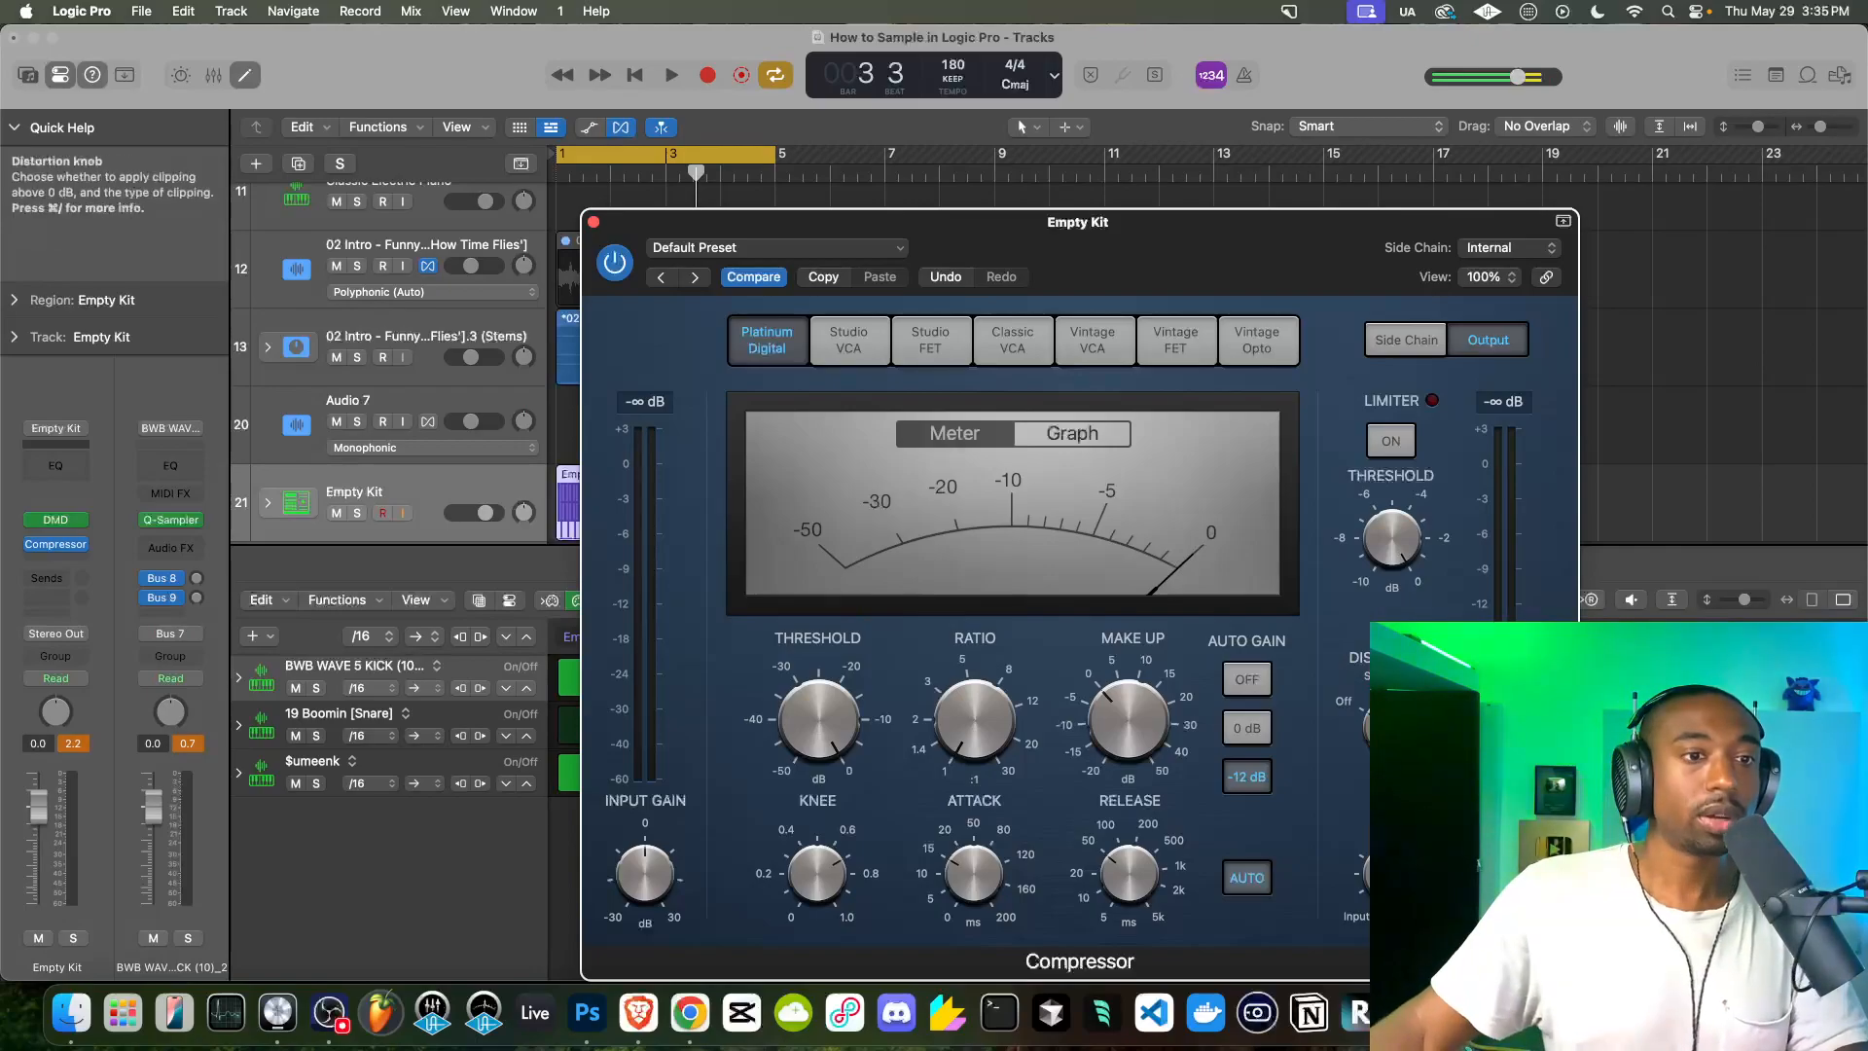
key(space)
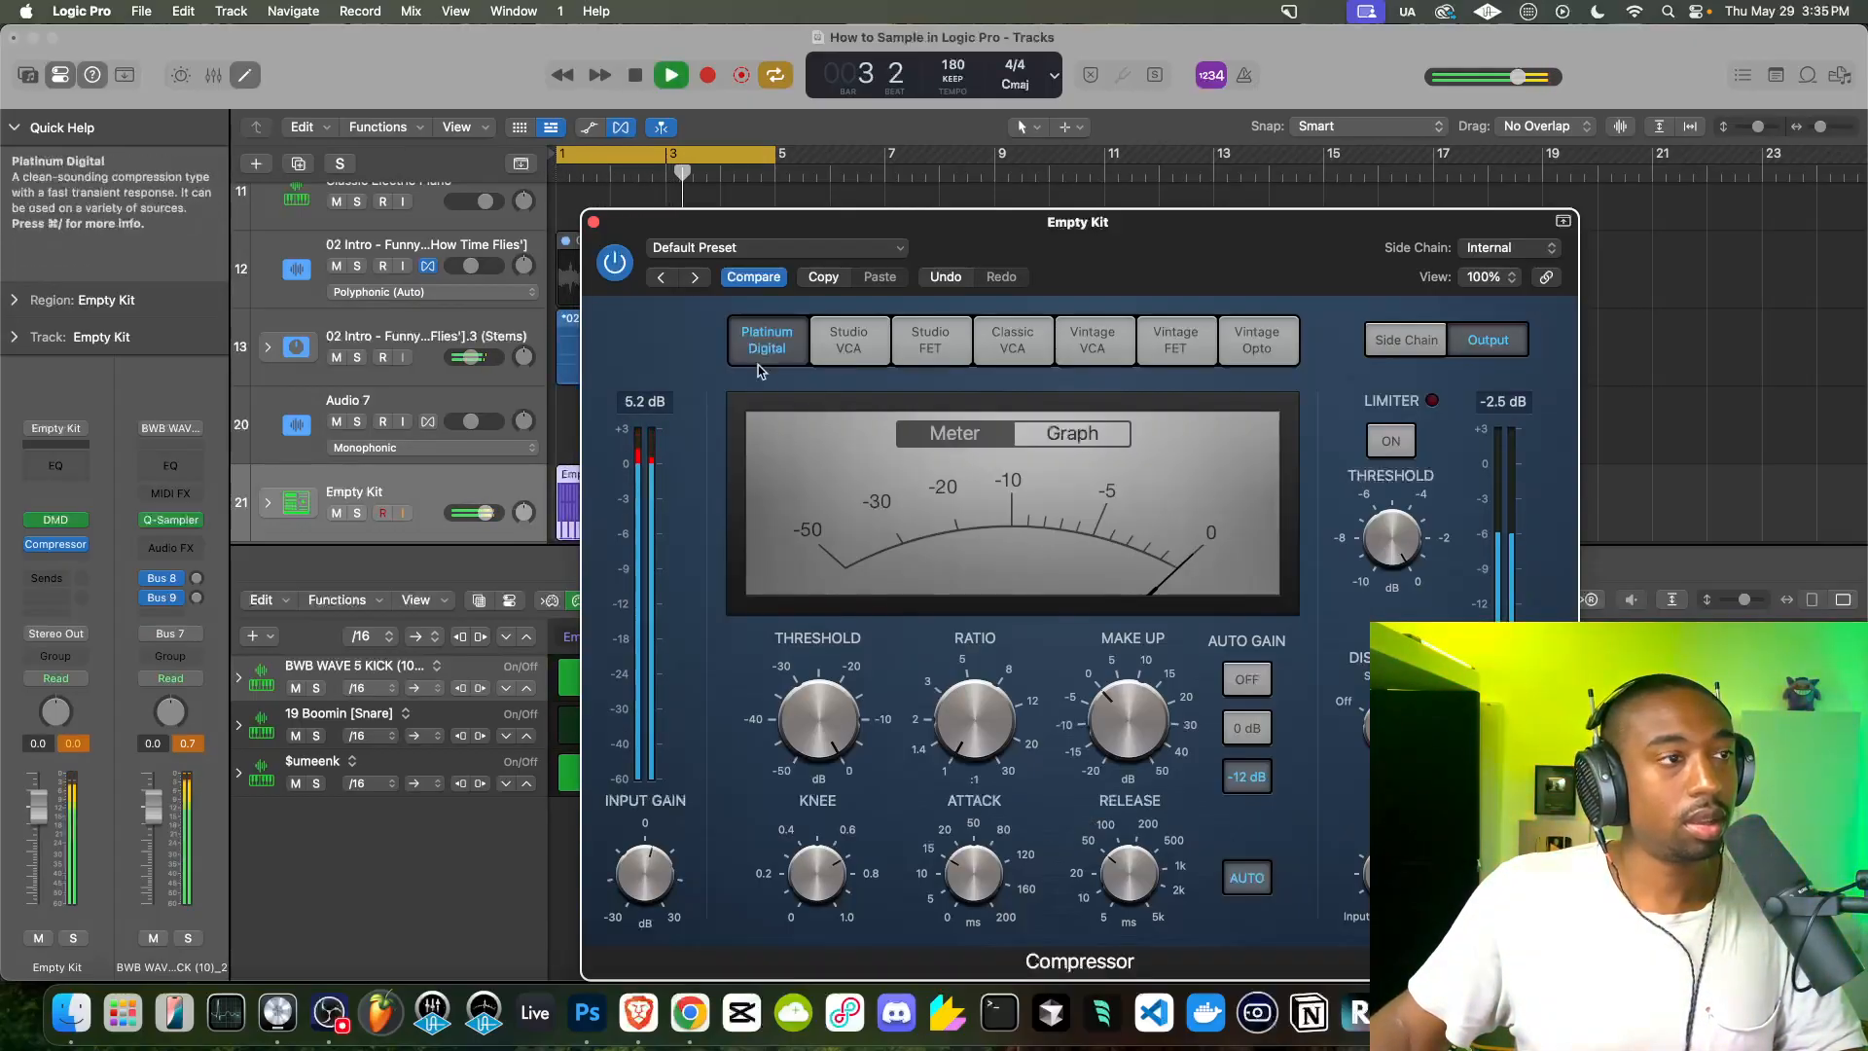
click(594, 222)
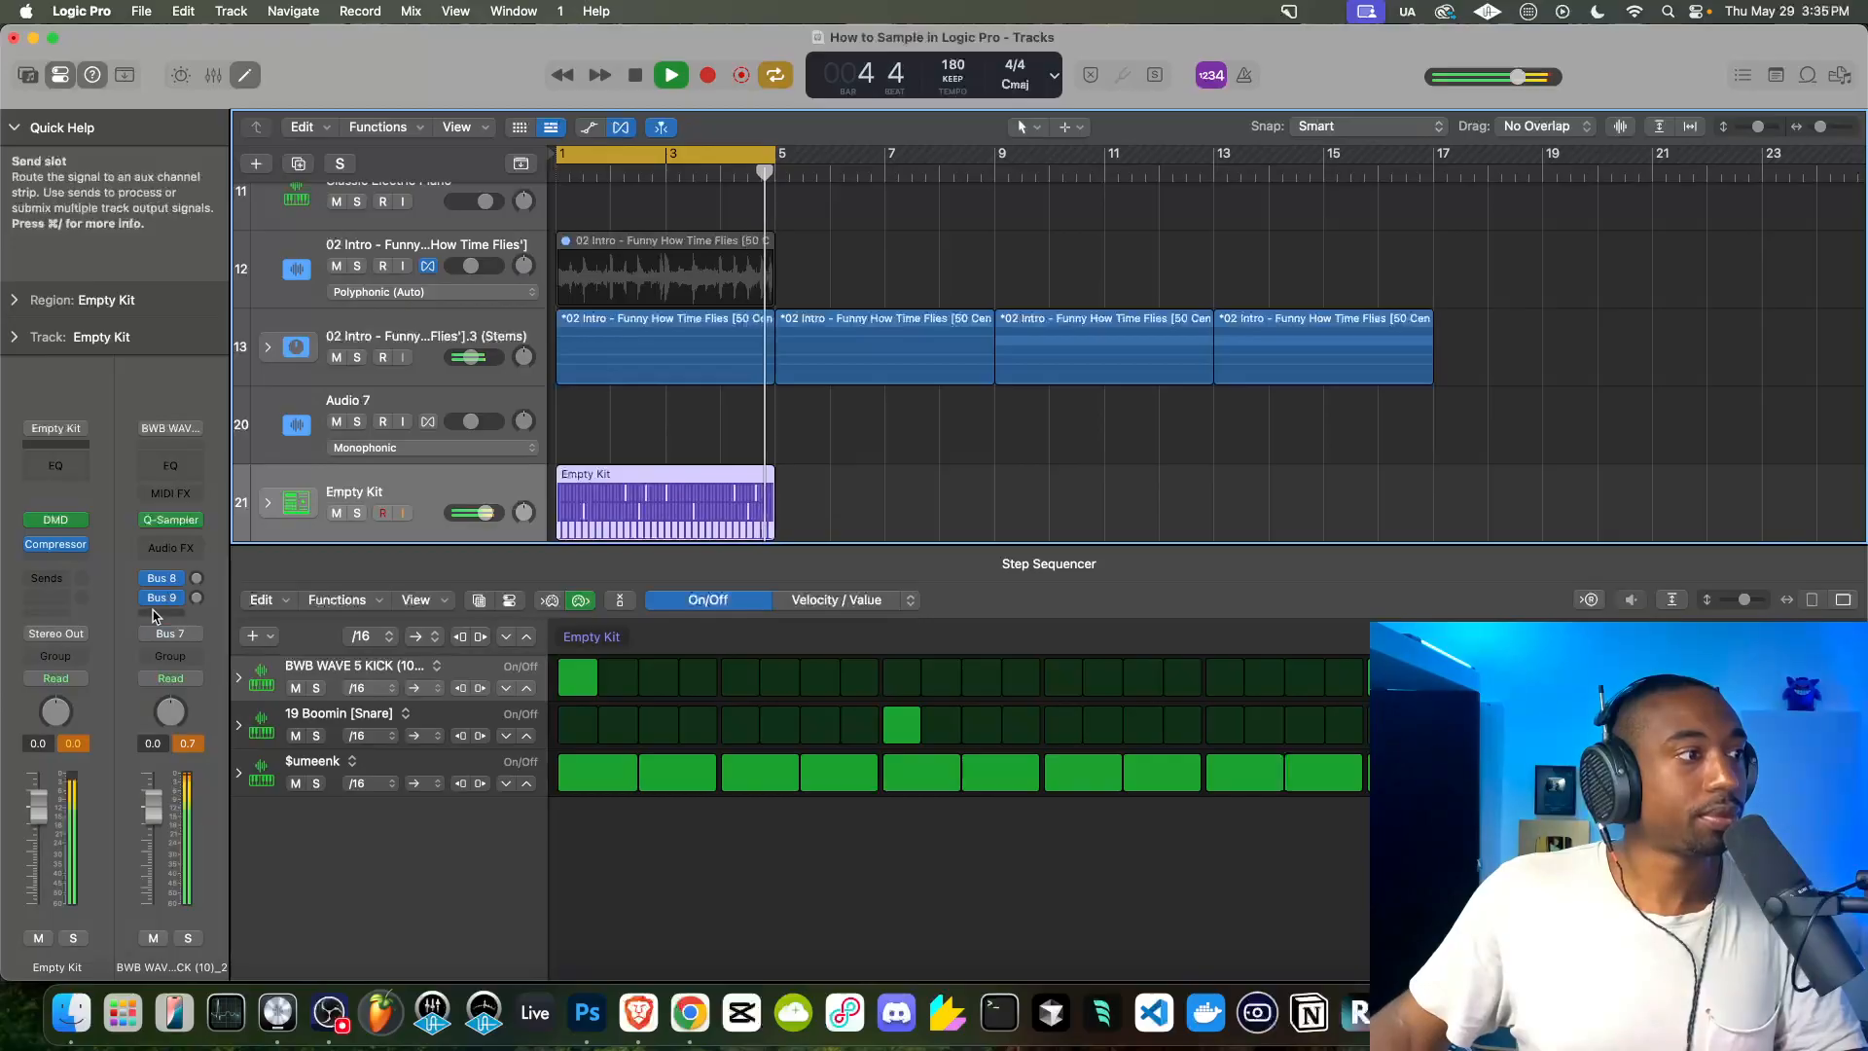
Add a Channel EQ after the Compressor on Empty Kit and boost the 75 Hz low shelf by 2.3 dB
click(58, 564)
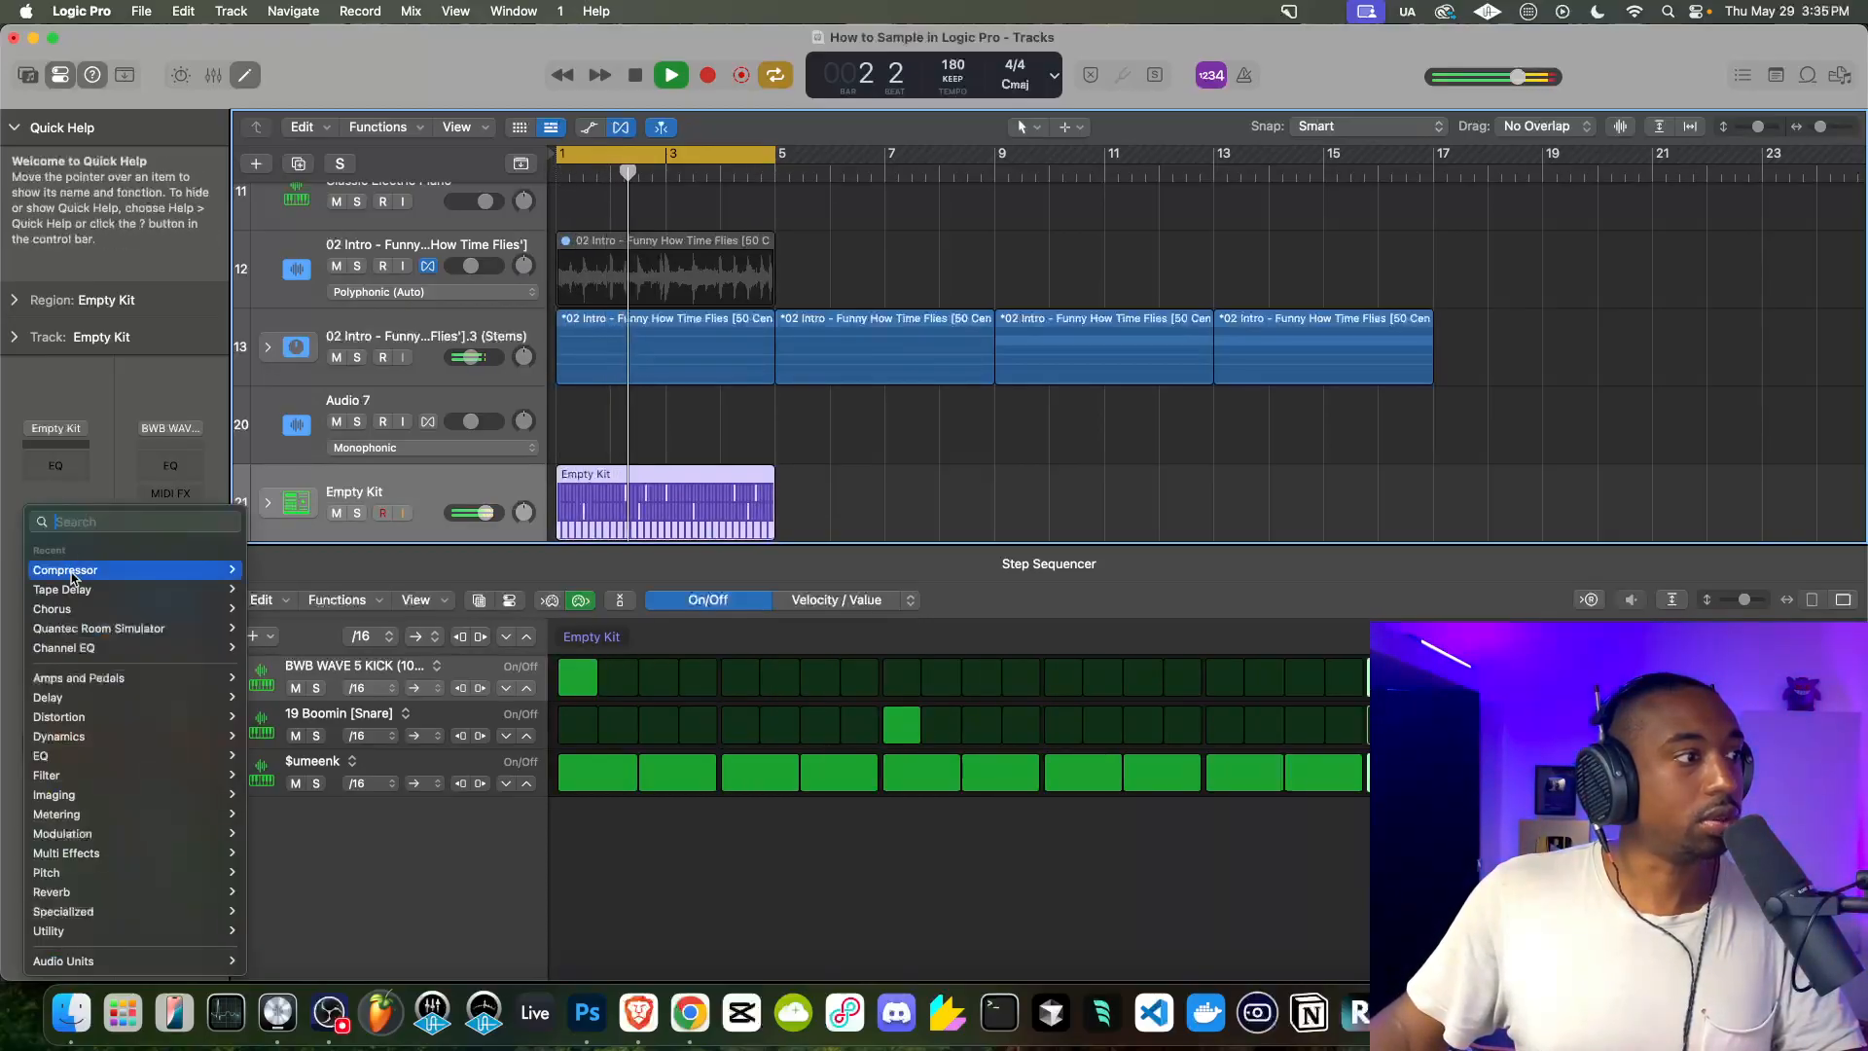
click(66, 647)
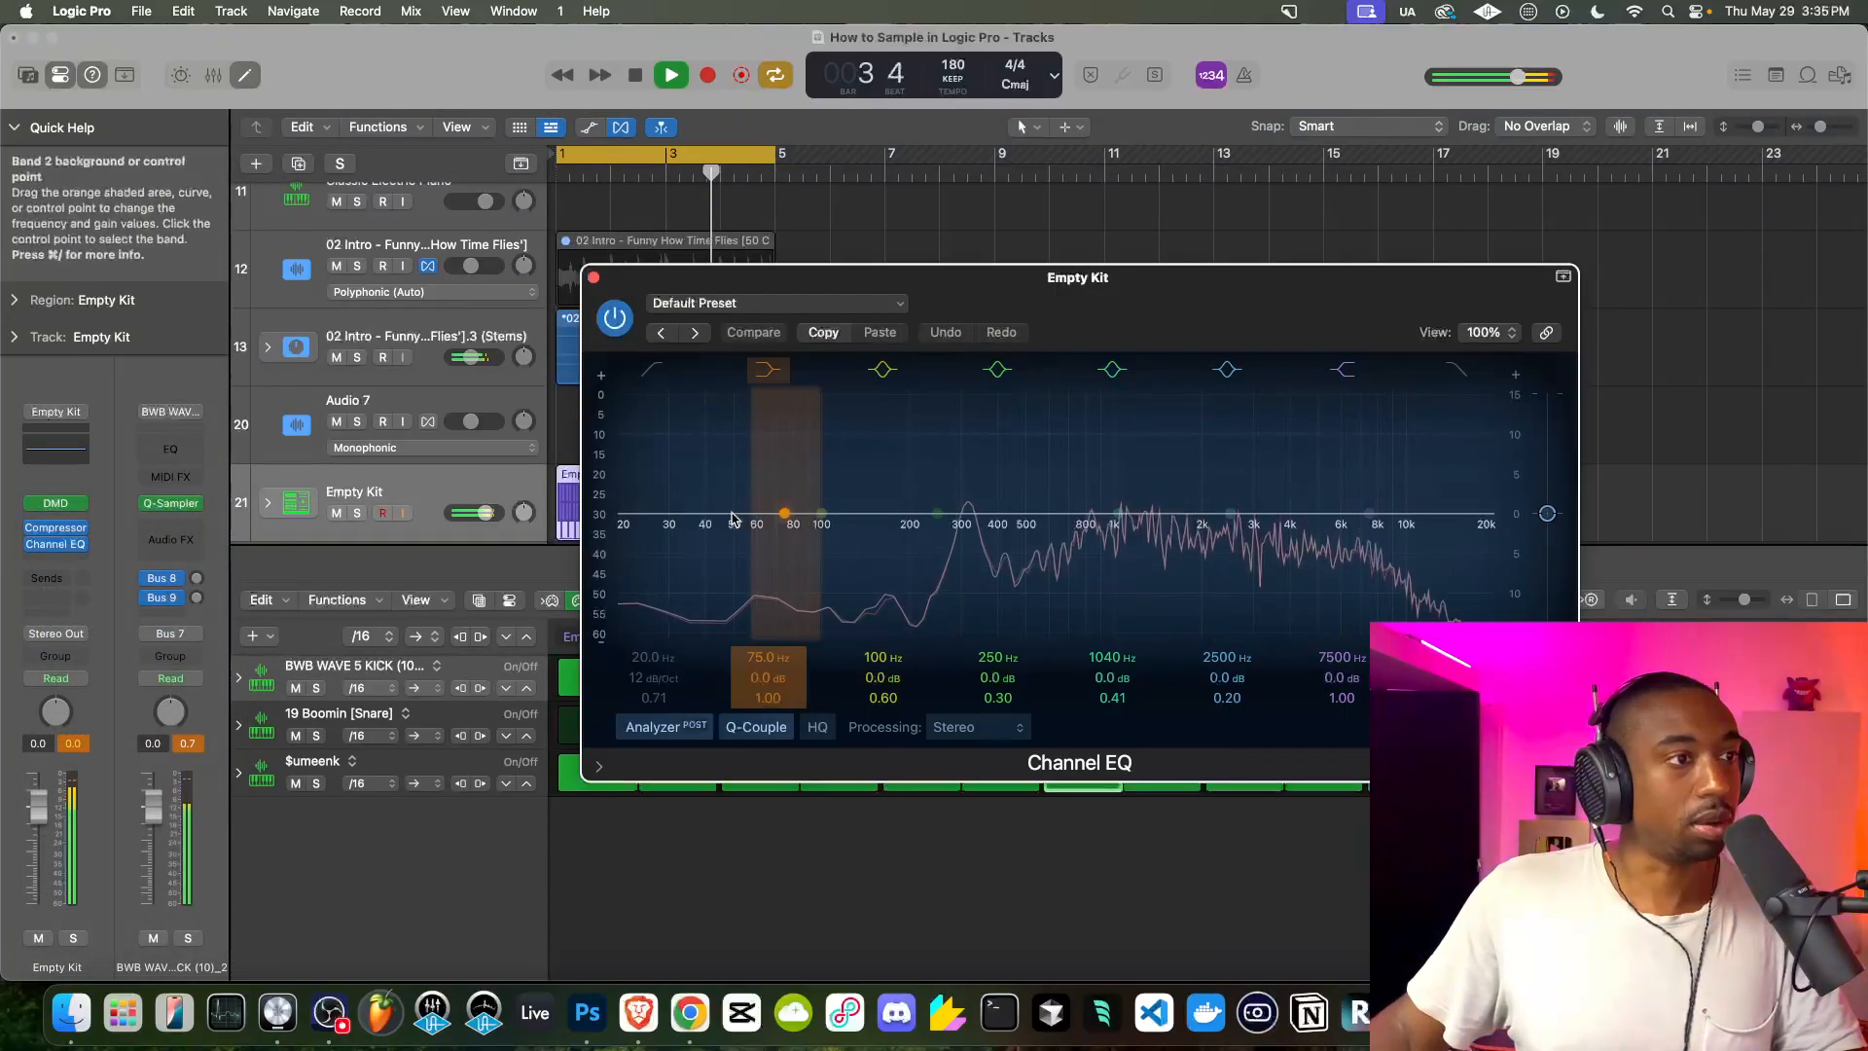
drag(784, 514, 784, 495)
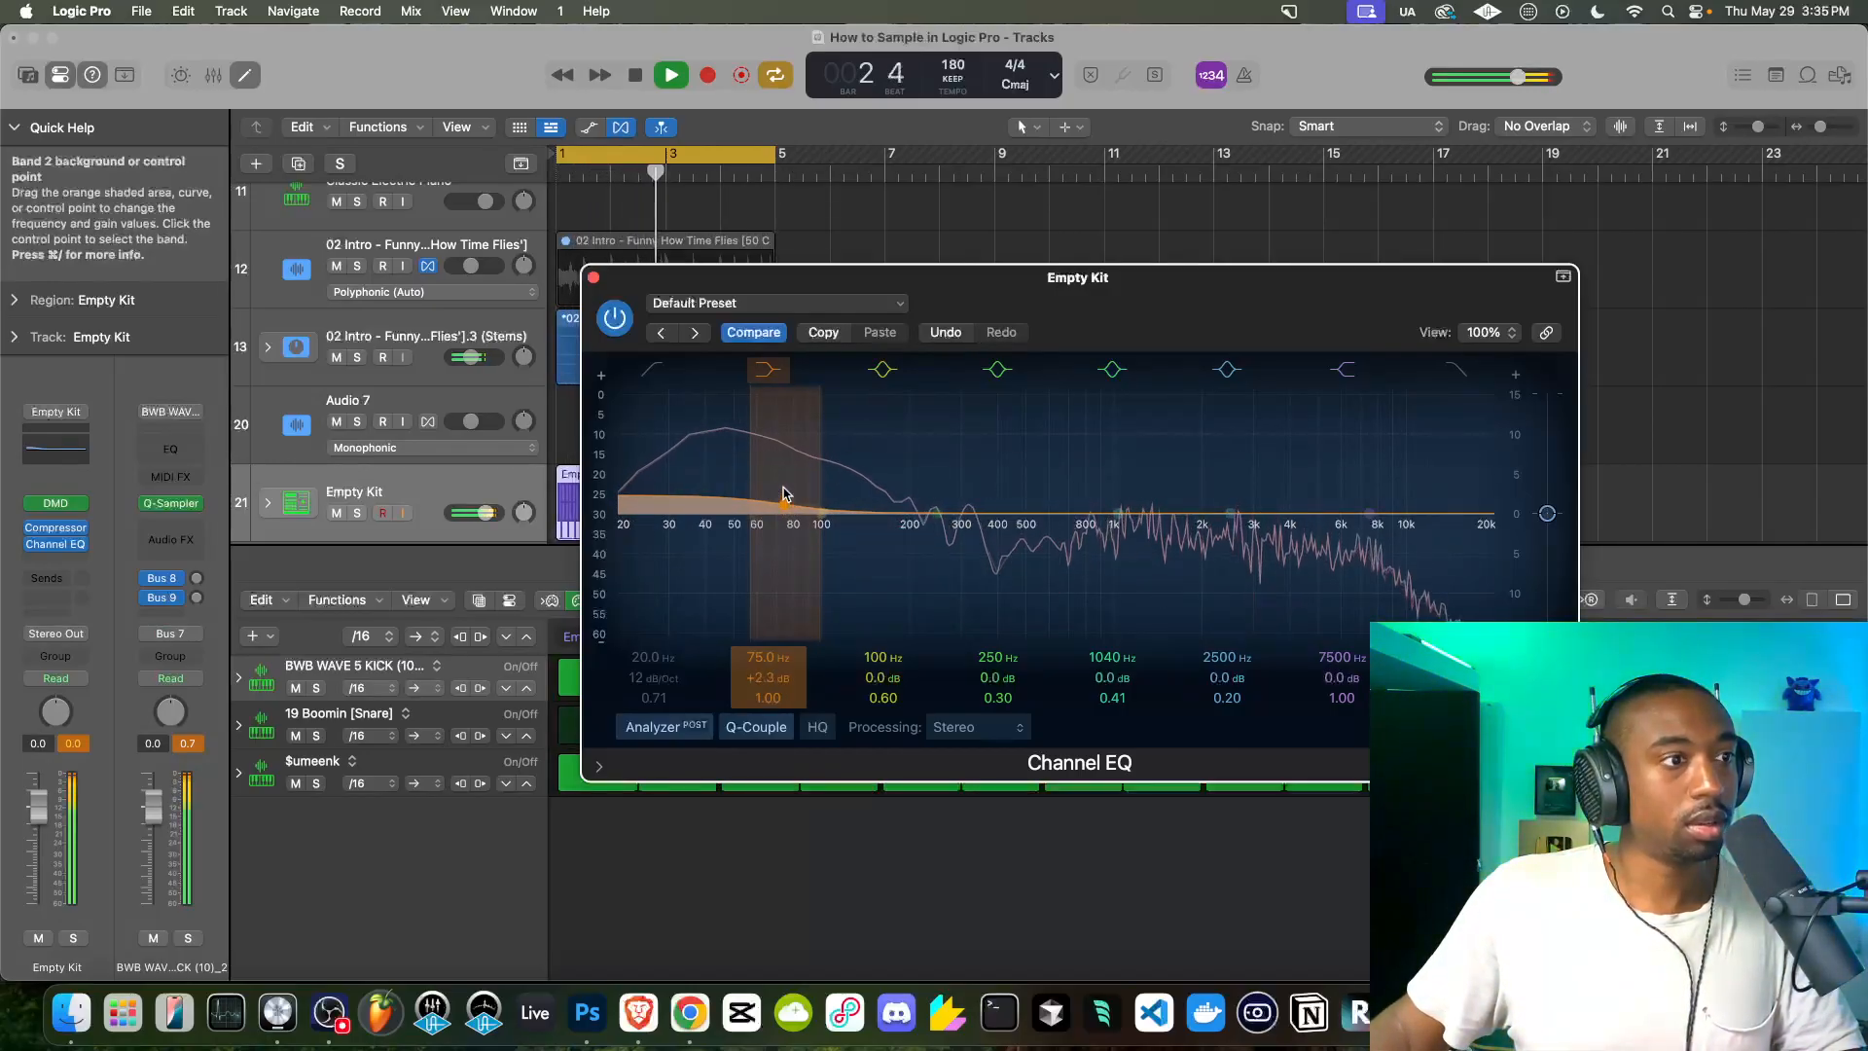
click(593, 277)
Extend the cycle range to bar 17, repeat the Empty Kit pattern region three times to fill it, and audition the start
scroll(611, 292, down, 3)
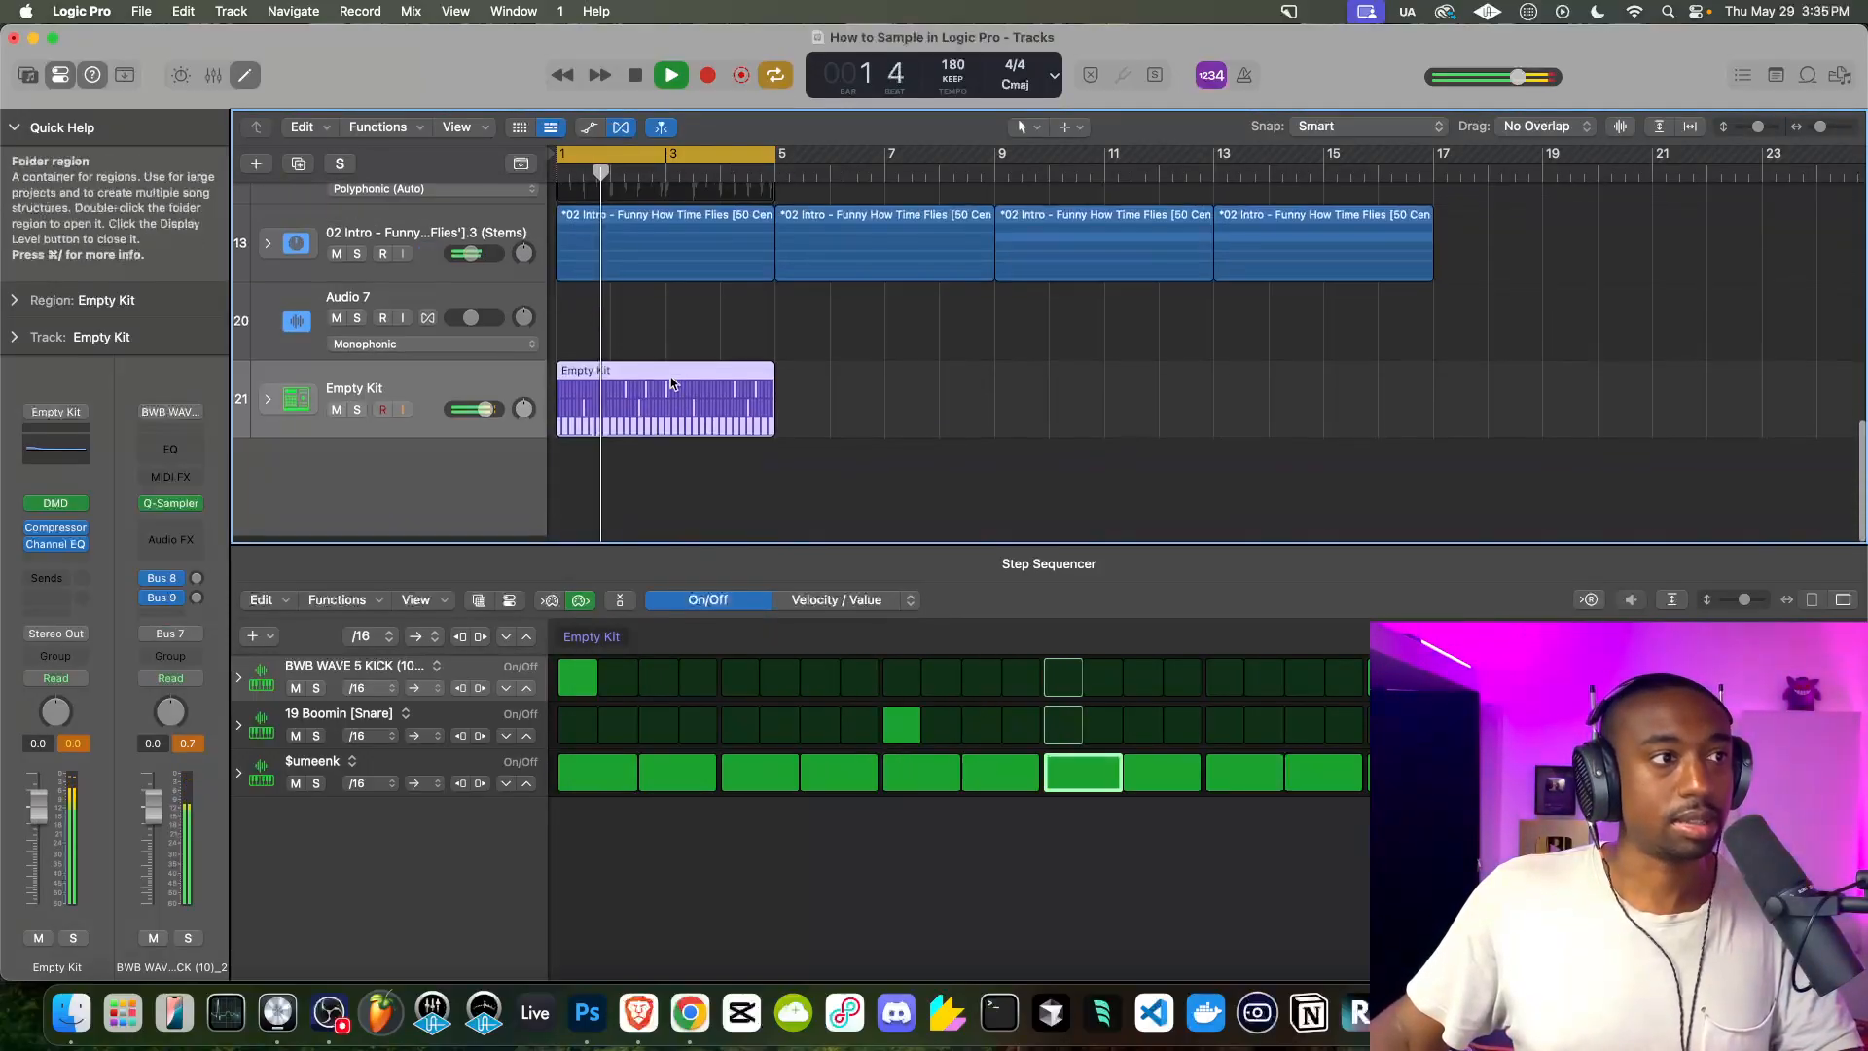
key(space)
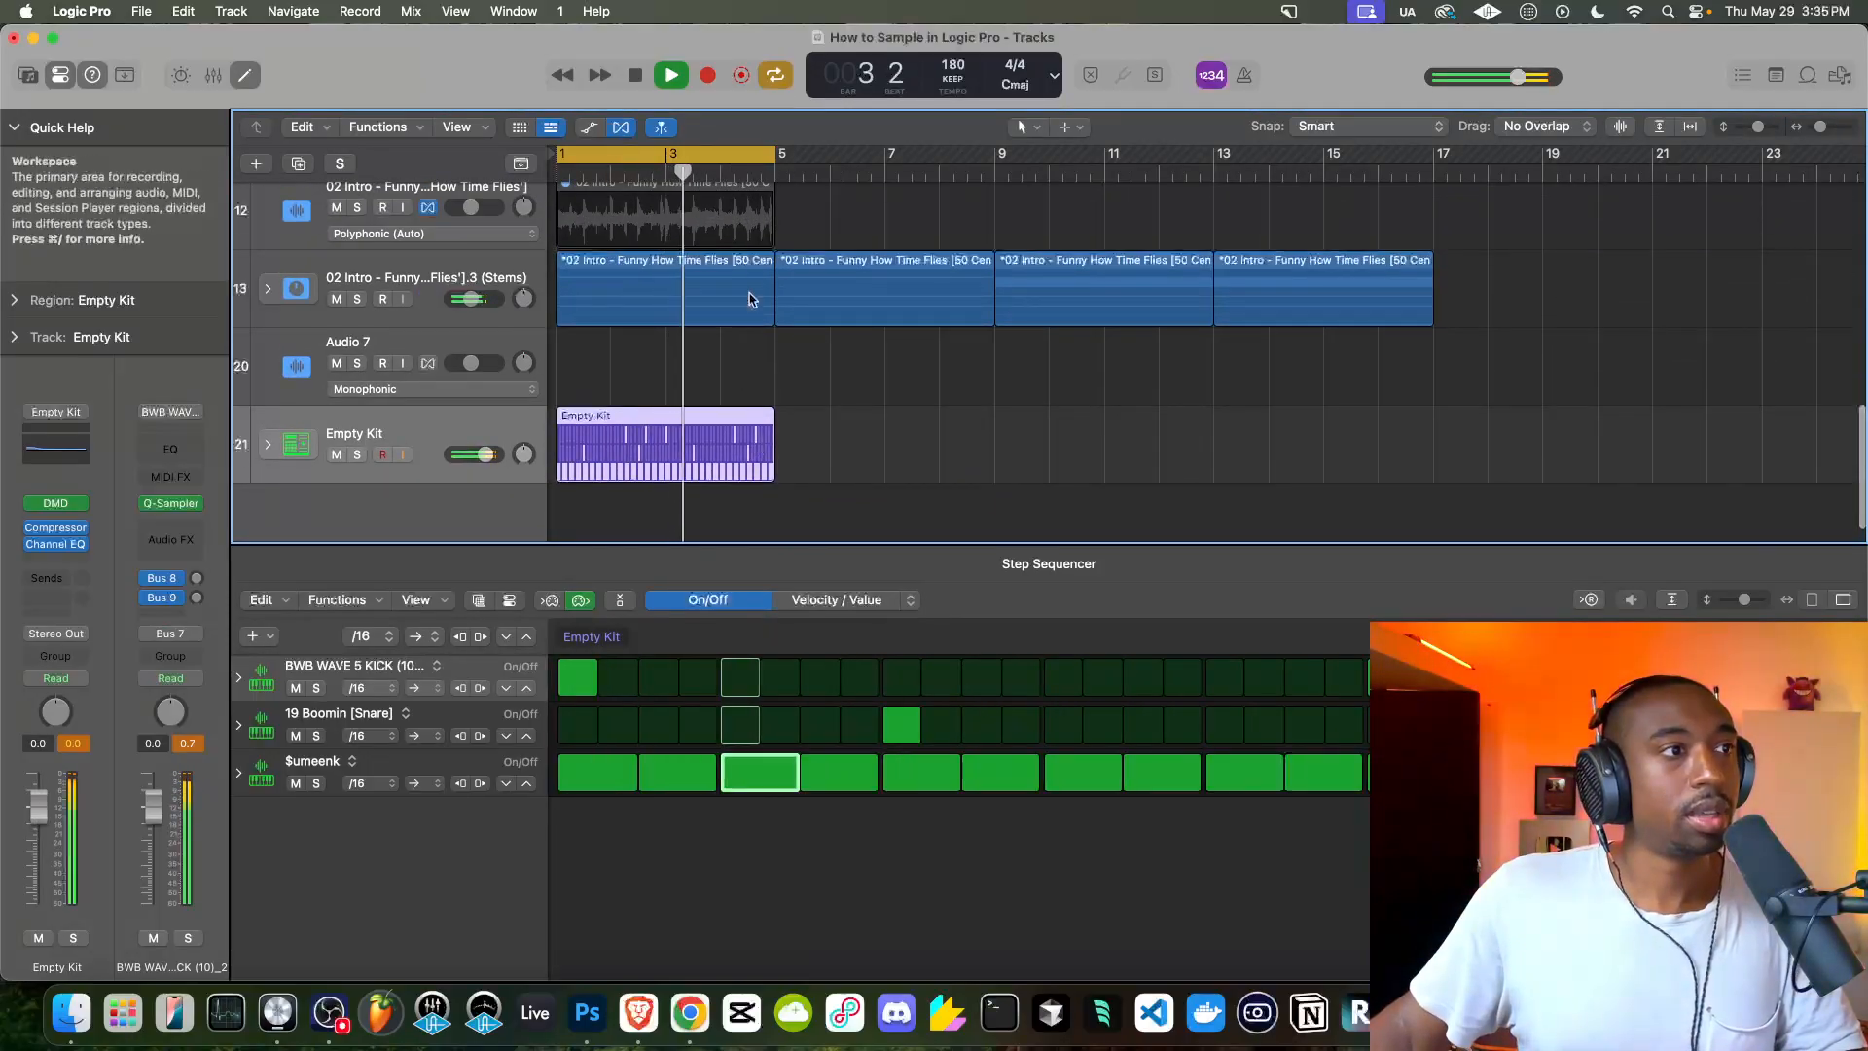
drag(775, 153, 1435, 158)
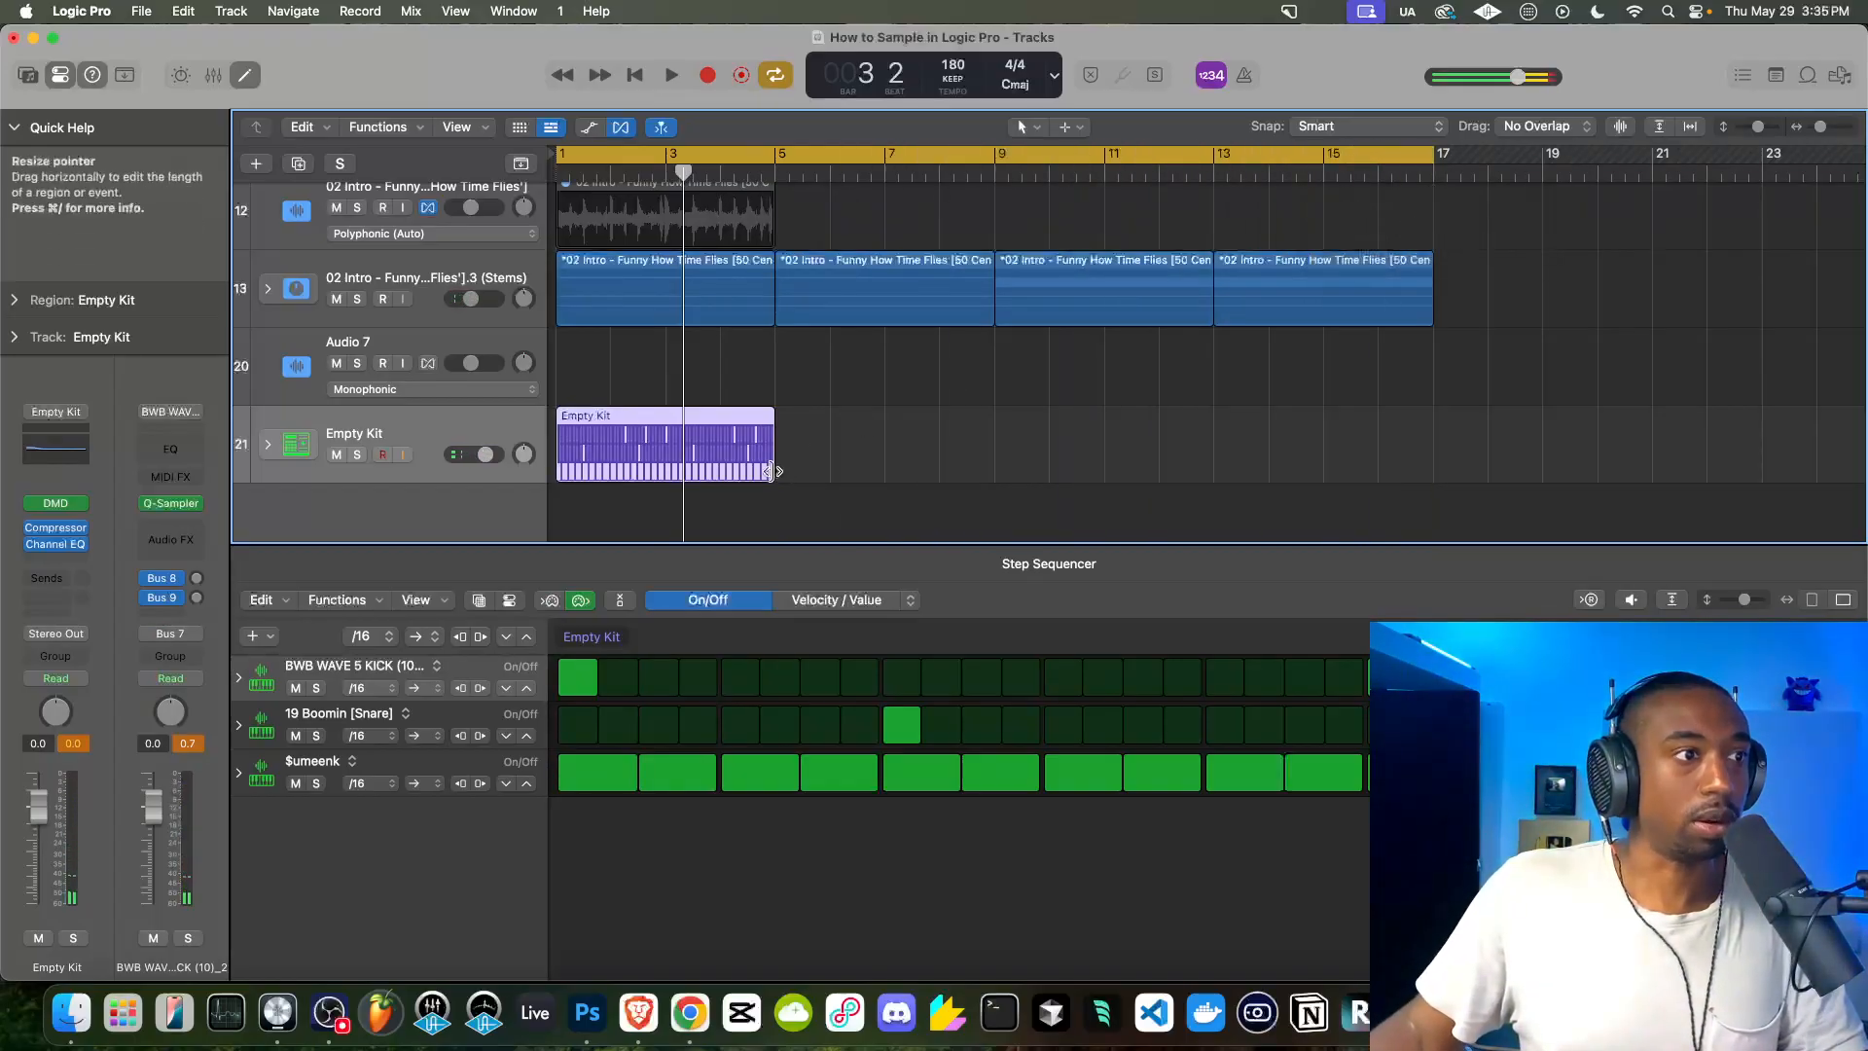
key(super+r)
key(super+r)
key(super+r)
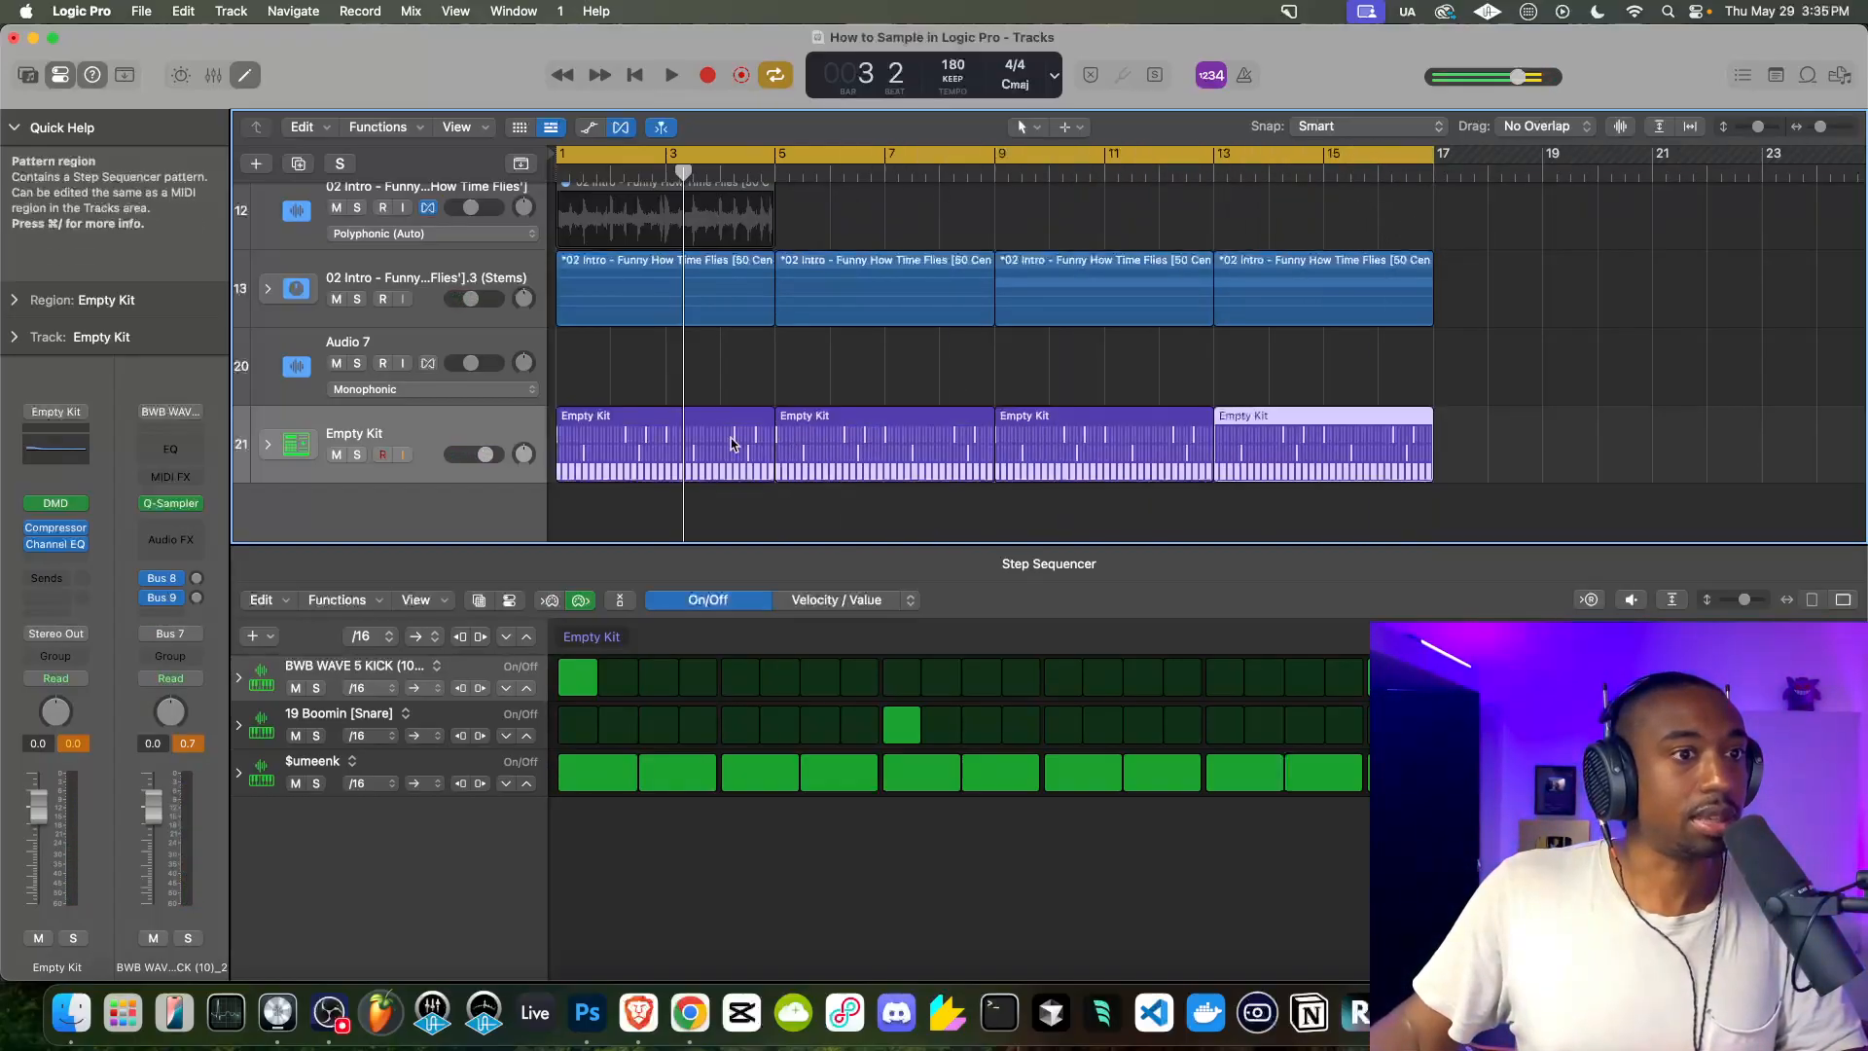
key(space)
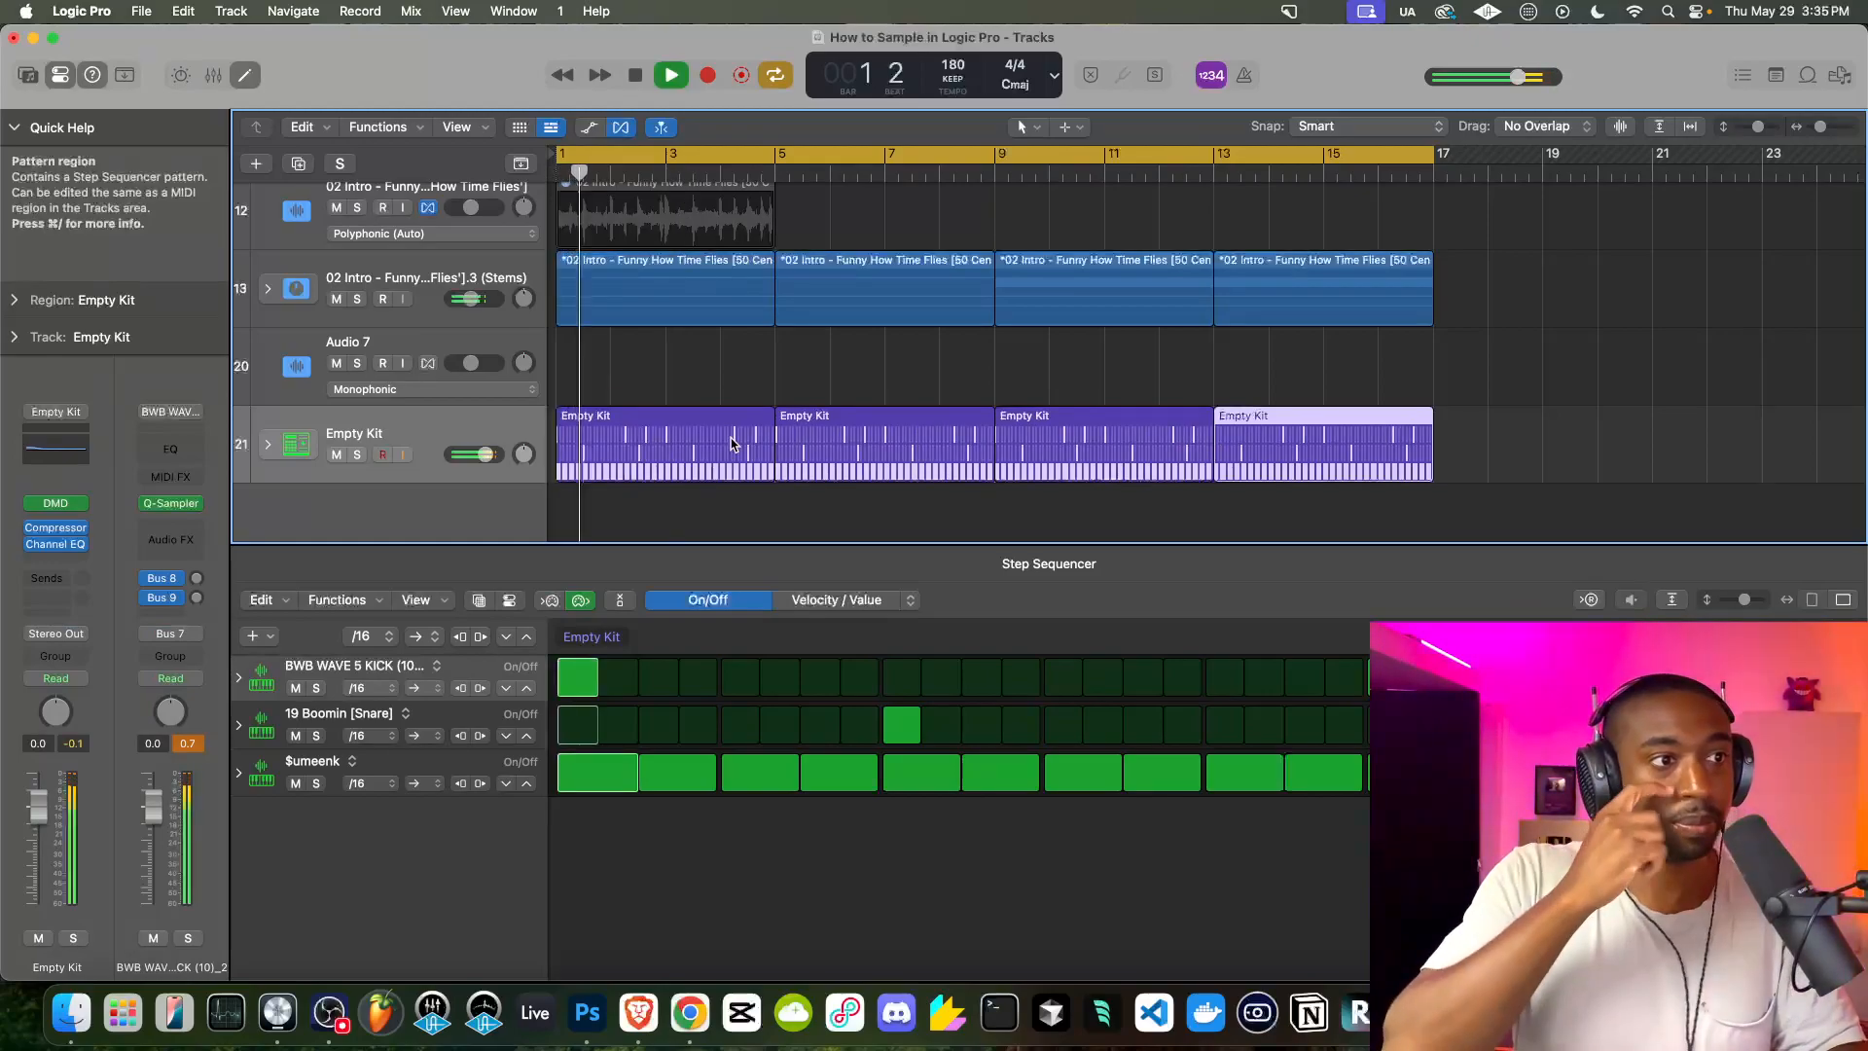
key(space)
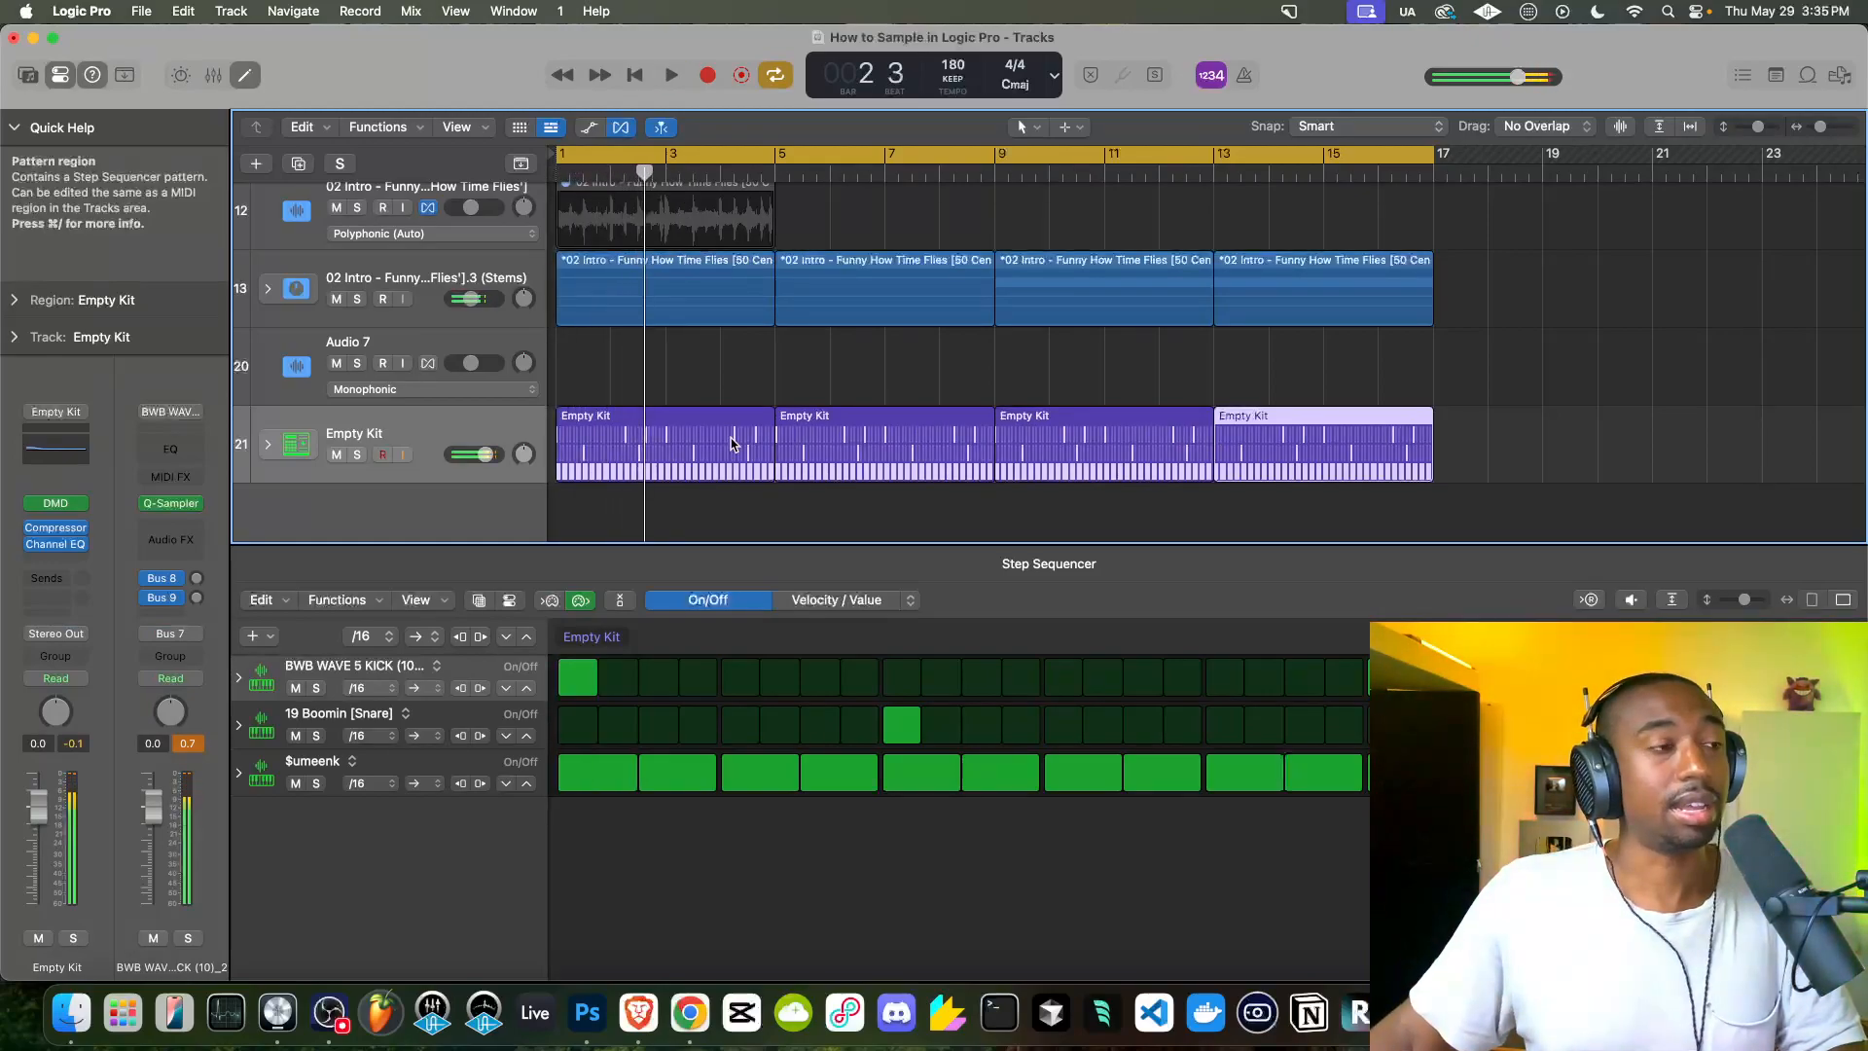
Delete the empty Audio 3 and Audio 5 tracks near the start of the track list during playback
scroll(733, 443, up, 3)
key(space)
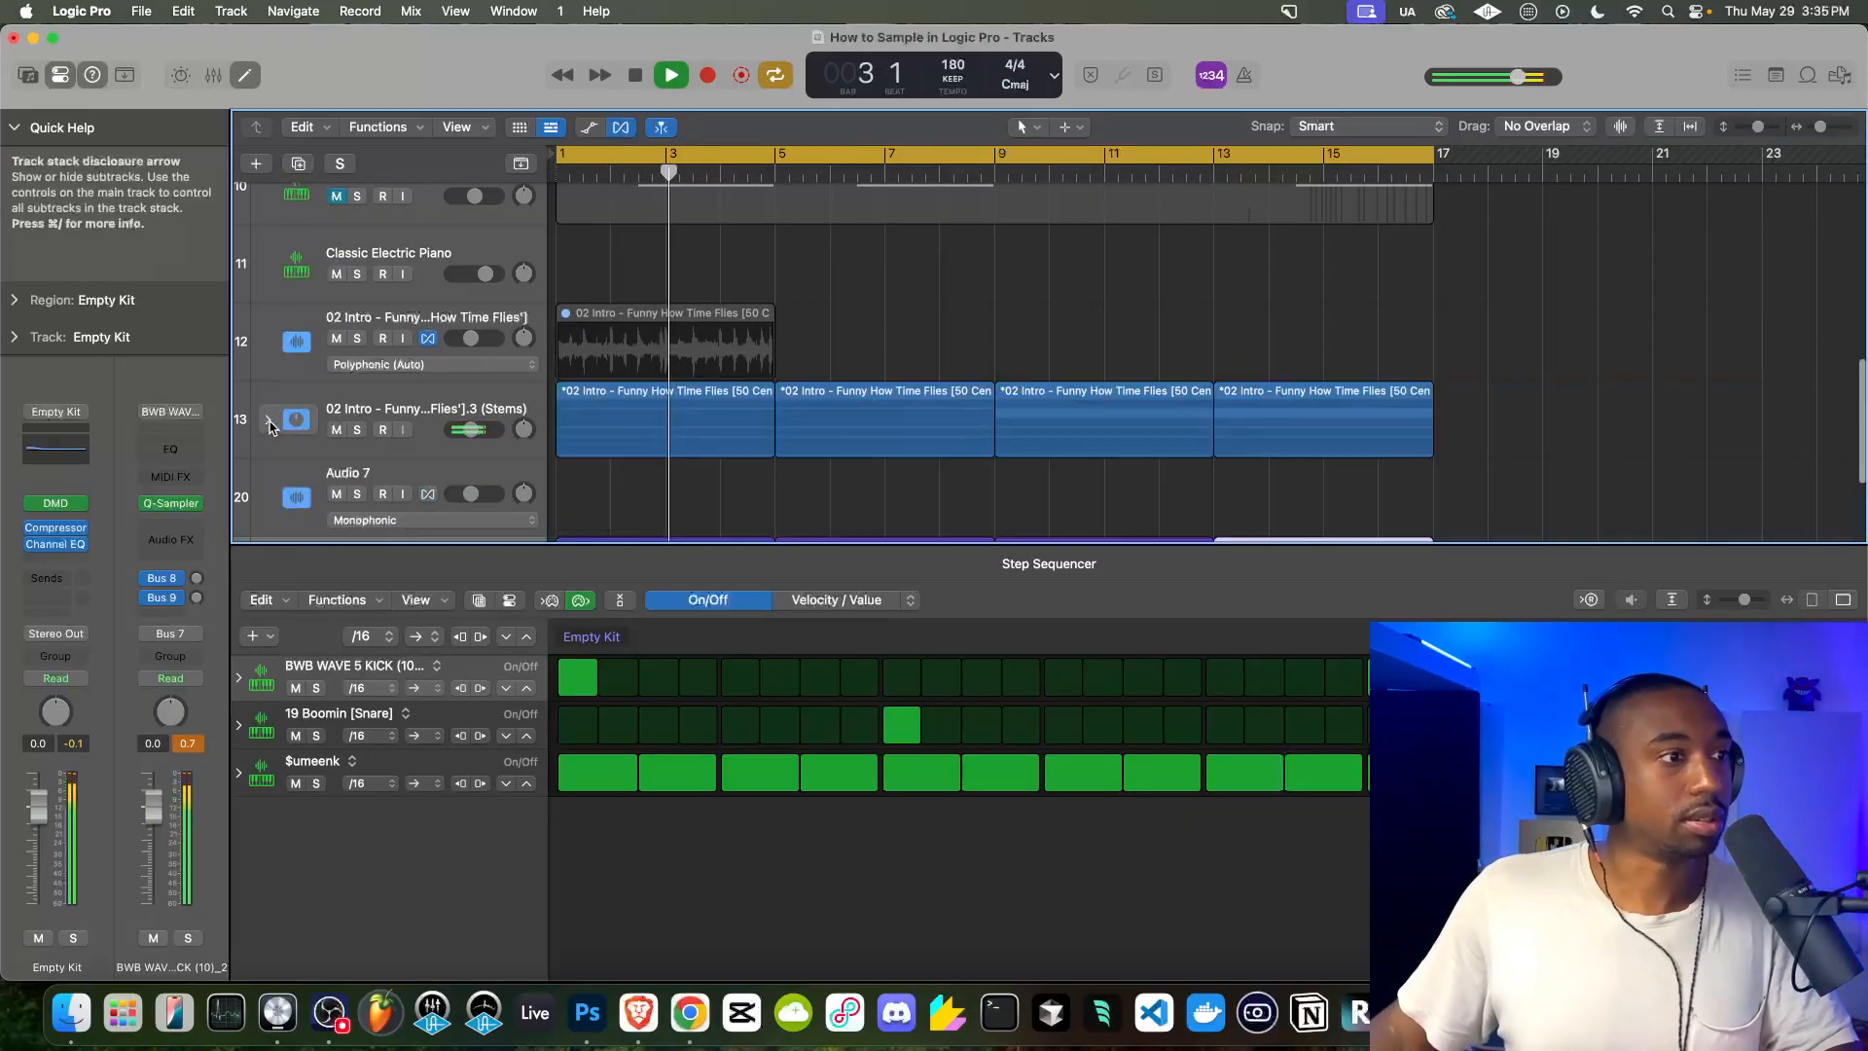
scroll(306, 290, up, 10)
scroll(735, 362, down, 3)
scroll(735, 362, up, 3)
scroll(736, 362, down, 5)
key(super+Left)
key(super+Left)
key(super+Left)
scroll(710, 374, up, 4)
scroll(709, 374, up, 1)
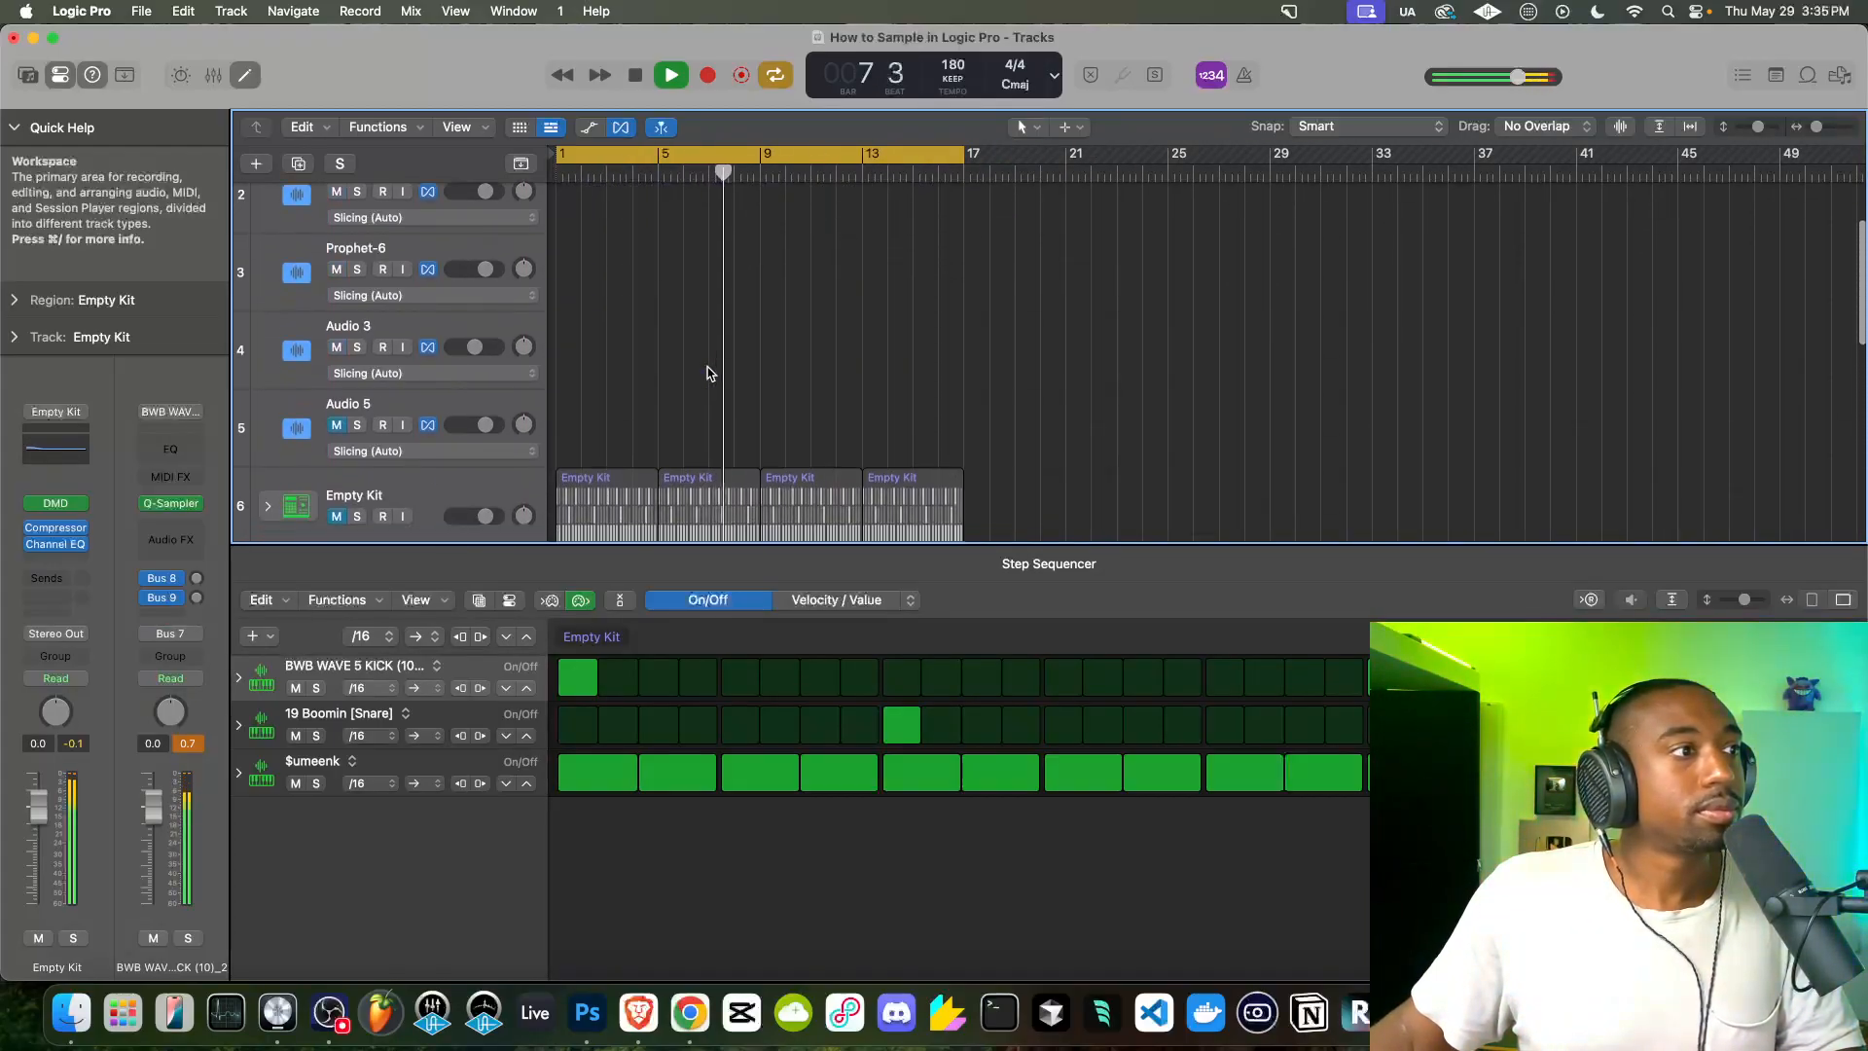
click(322, 413)
scroll(341, 424, up, 3)
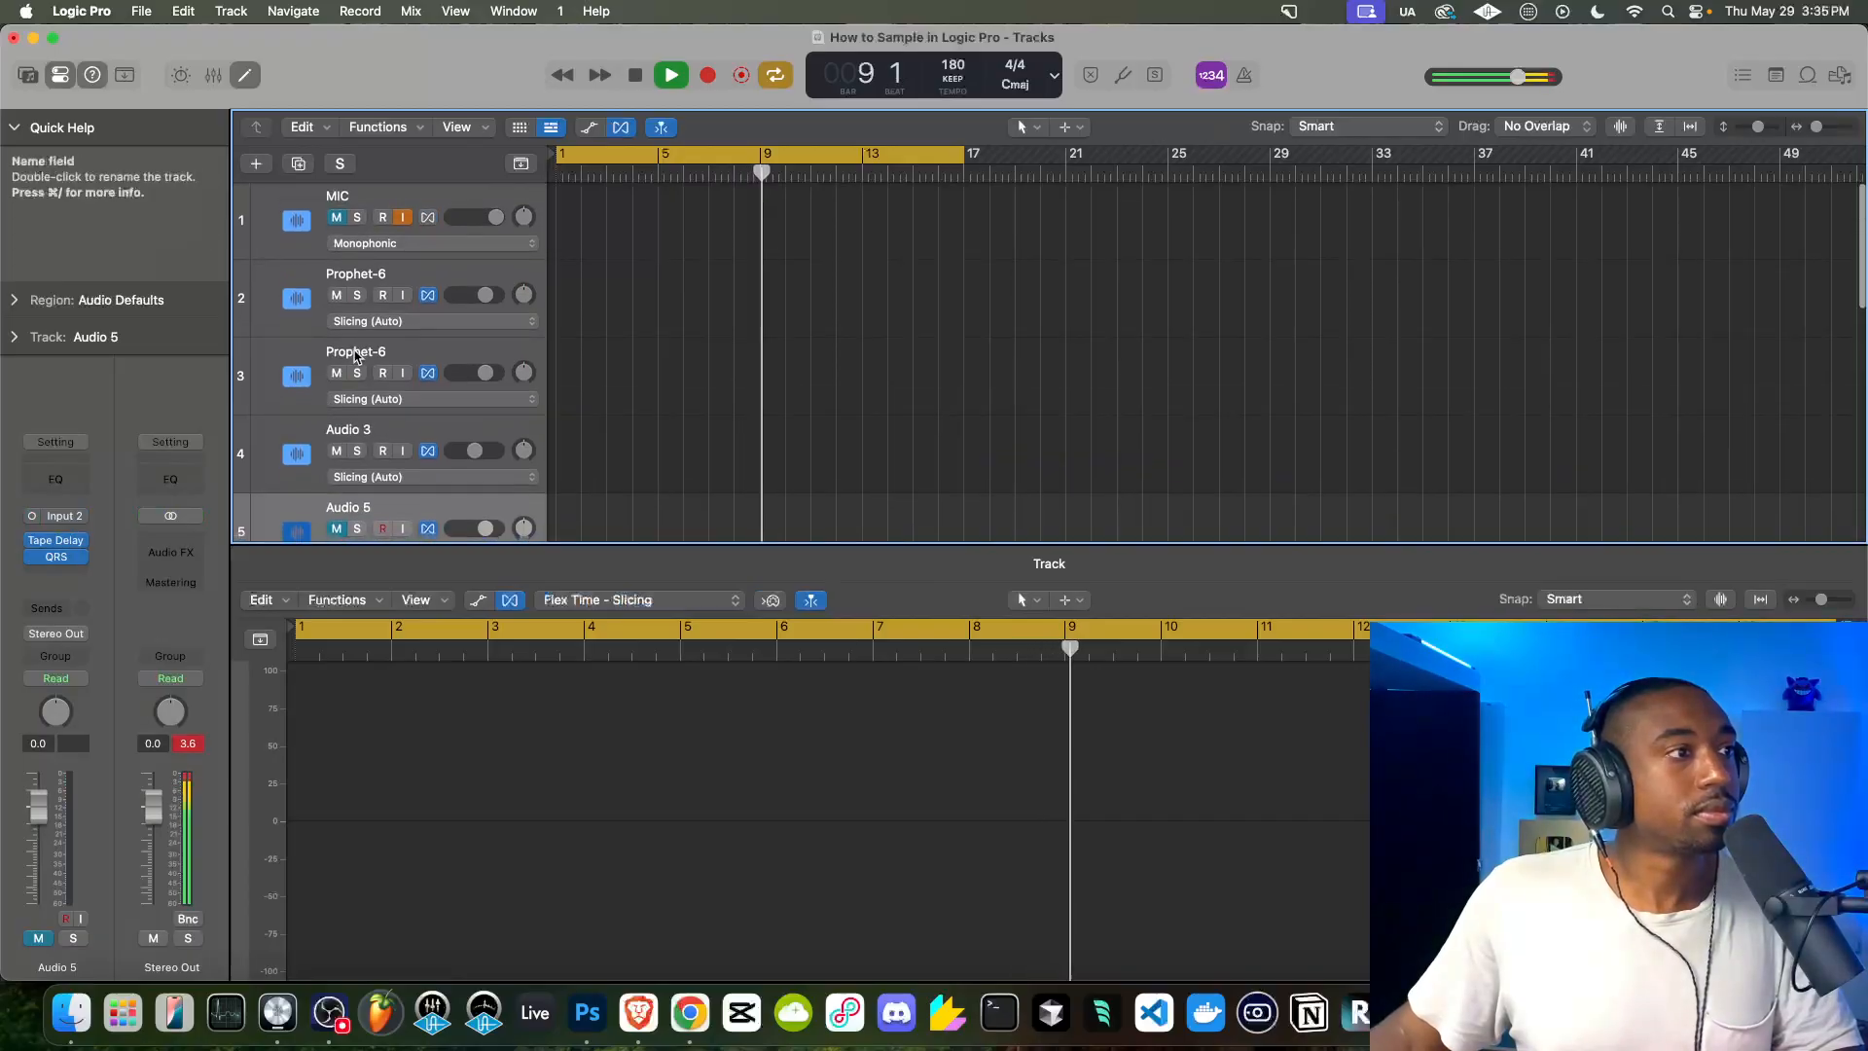
click(362, 433)
key(super+BackSpace)
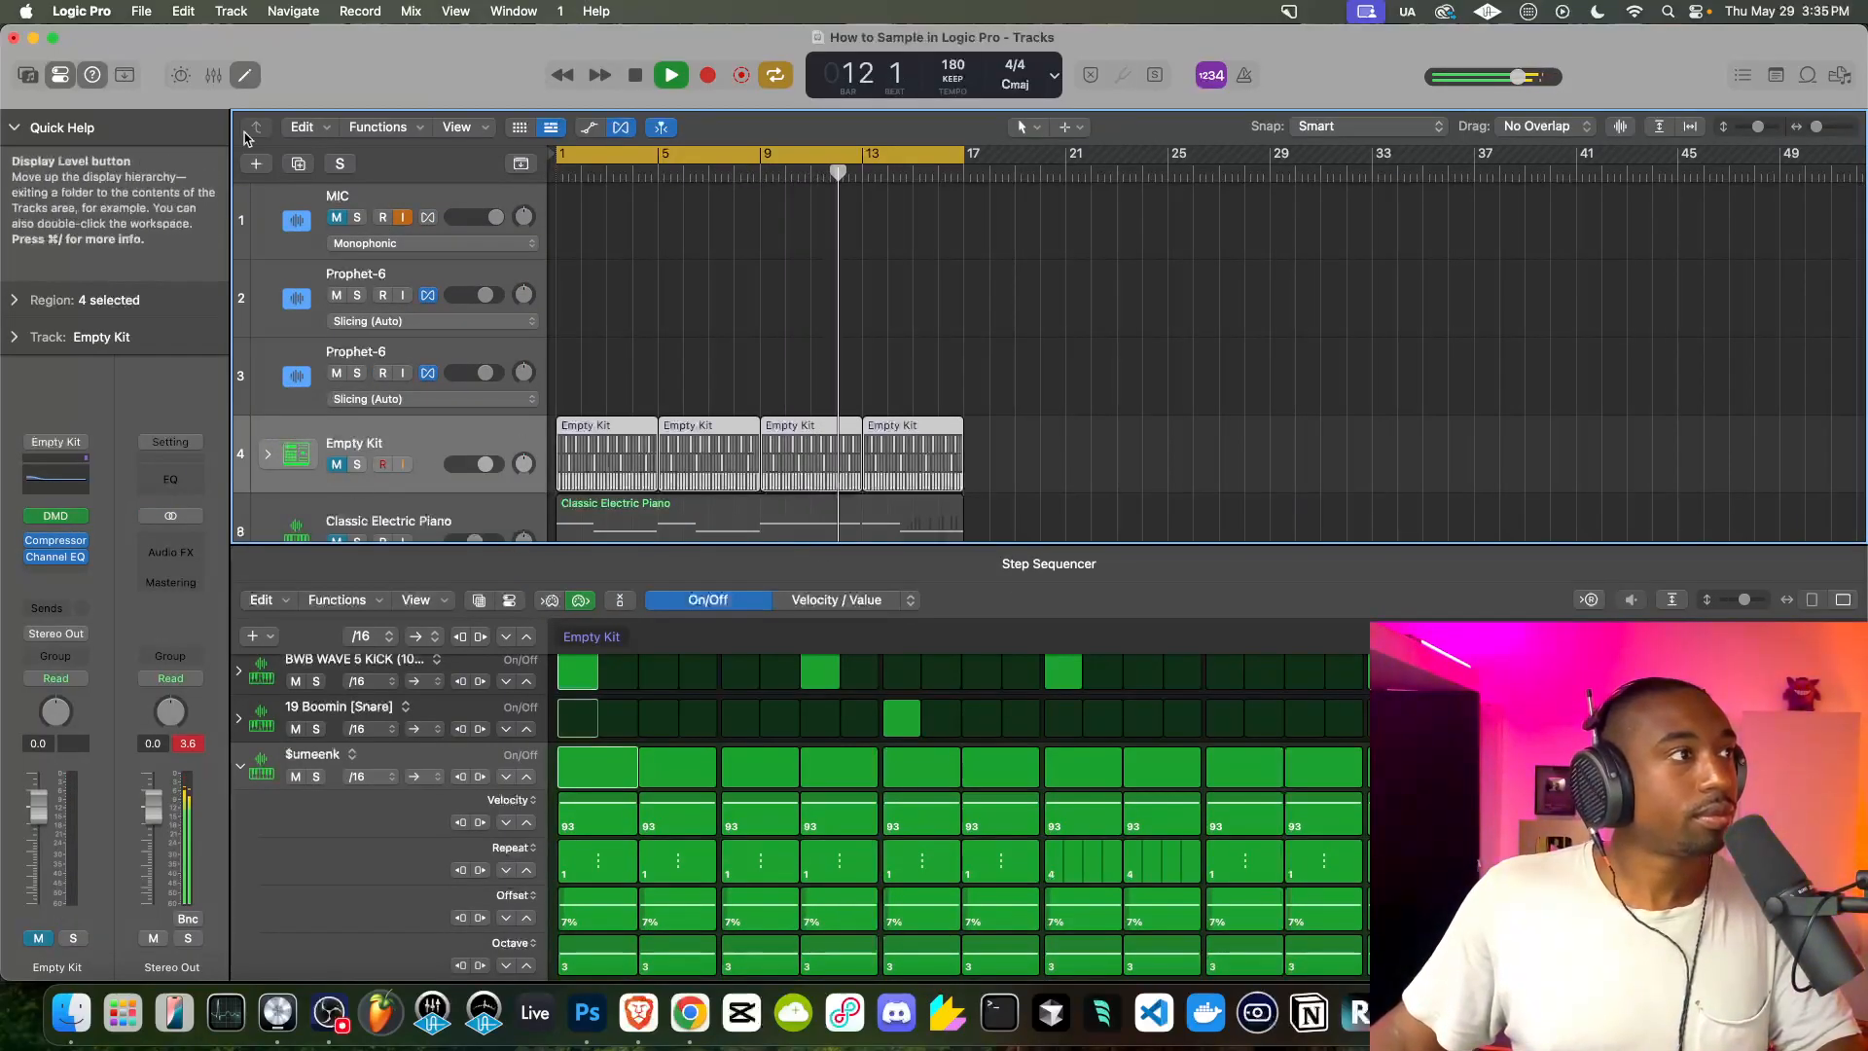
Hide the editor and the inspector and reduce the track heights so that all tracks fit in the Tracks area
key(e)
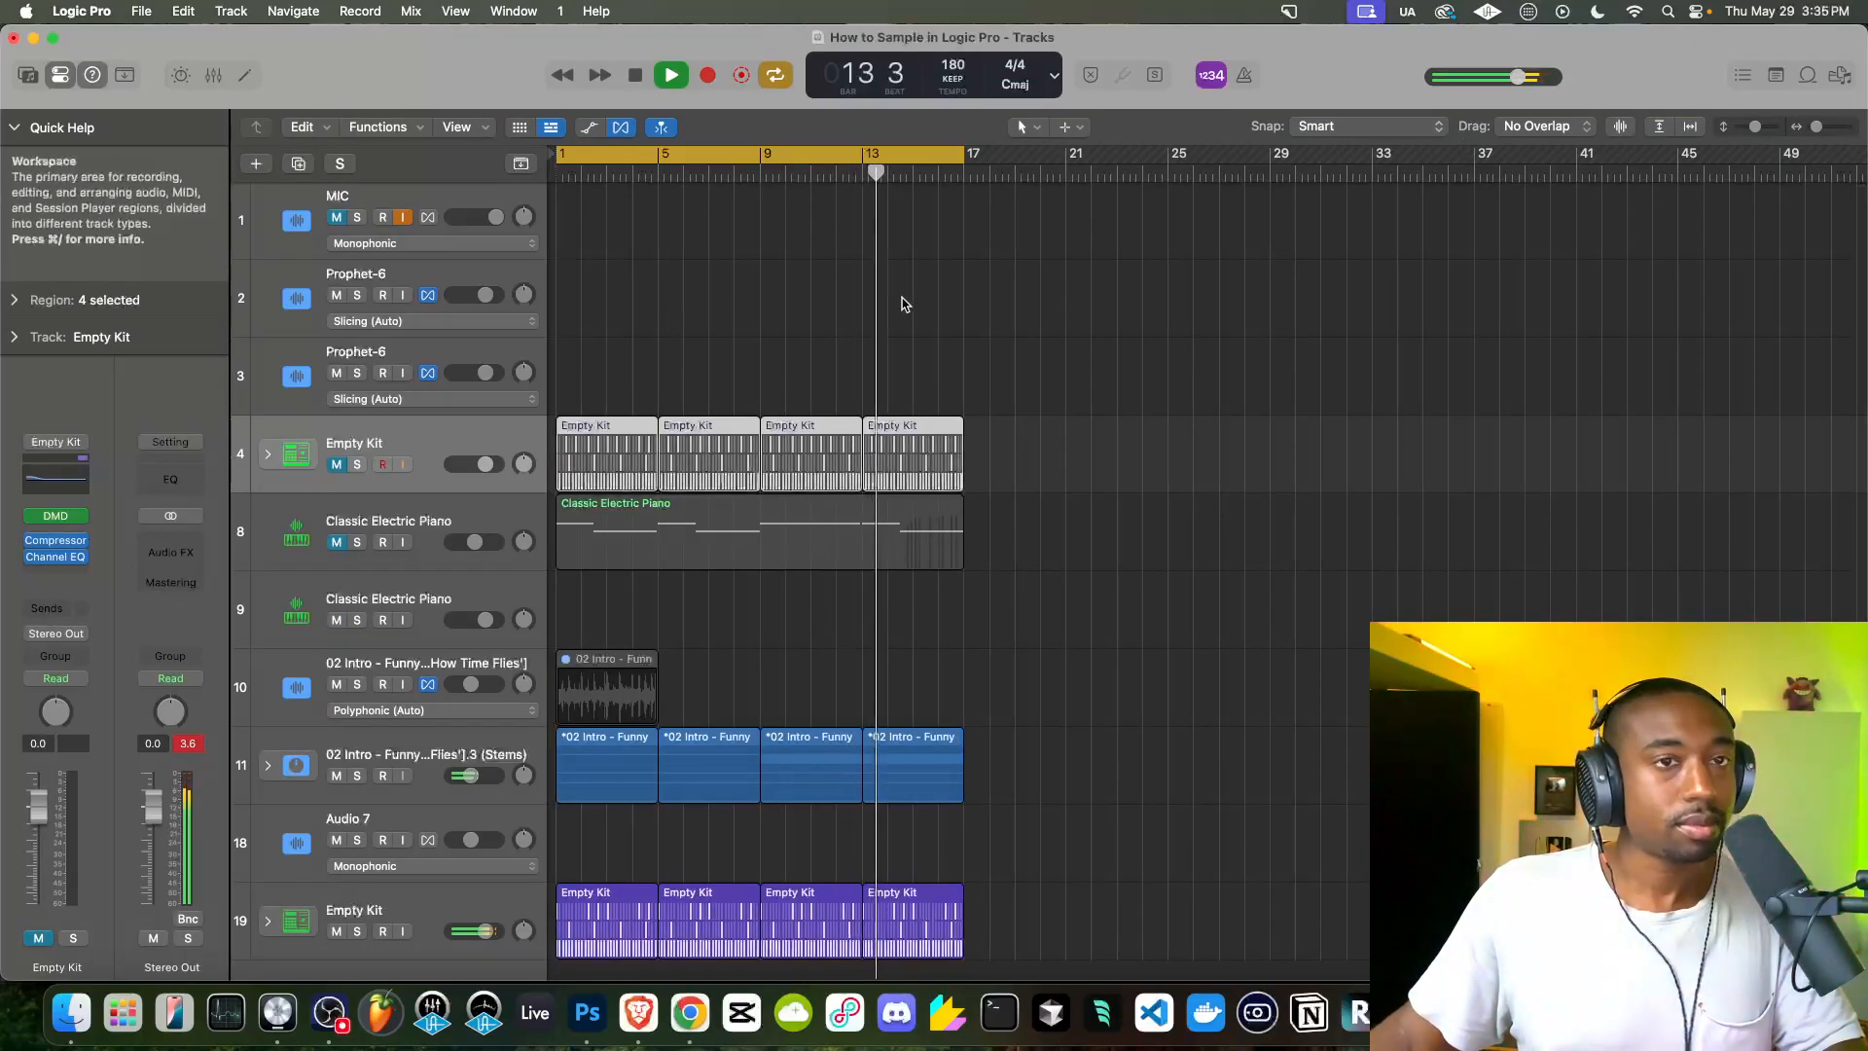
drag(1755, 133, 1750, 133)
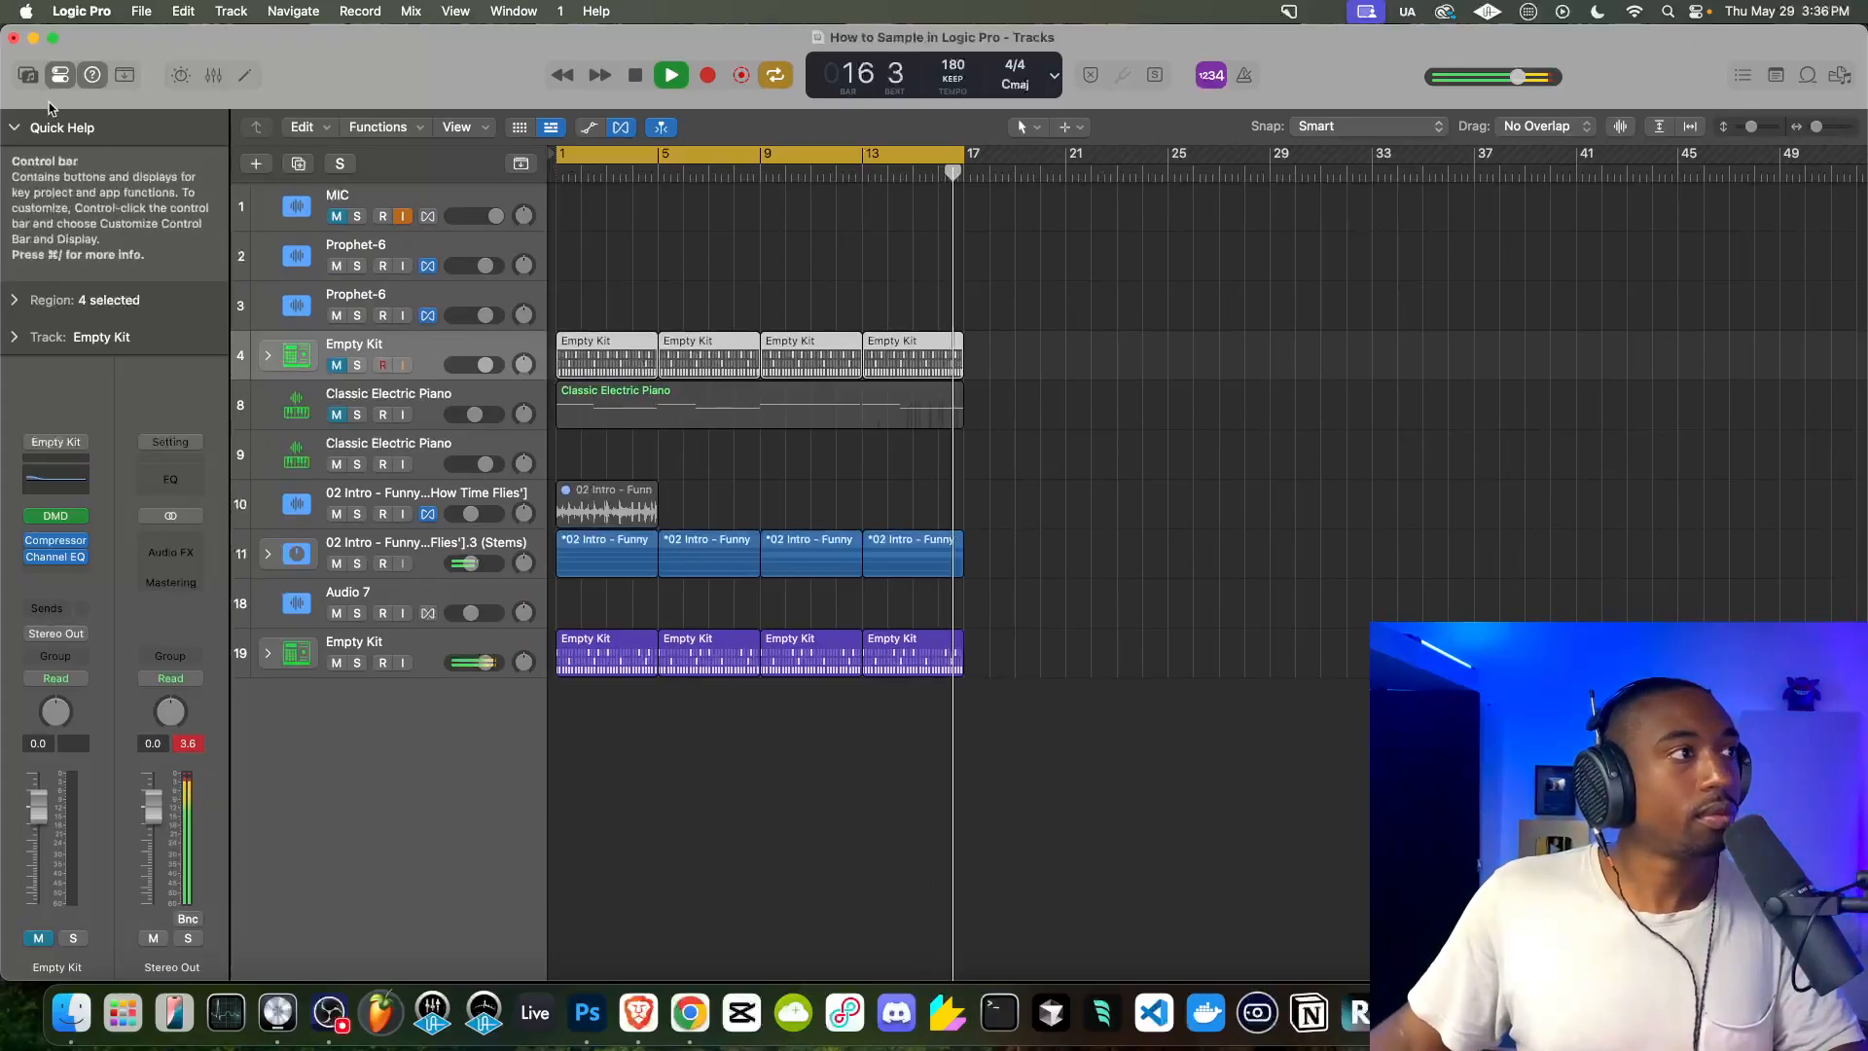
key(i)
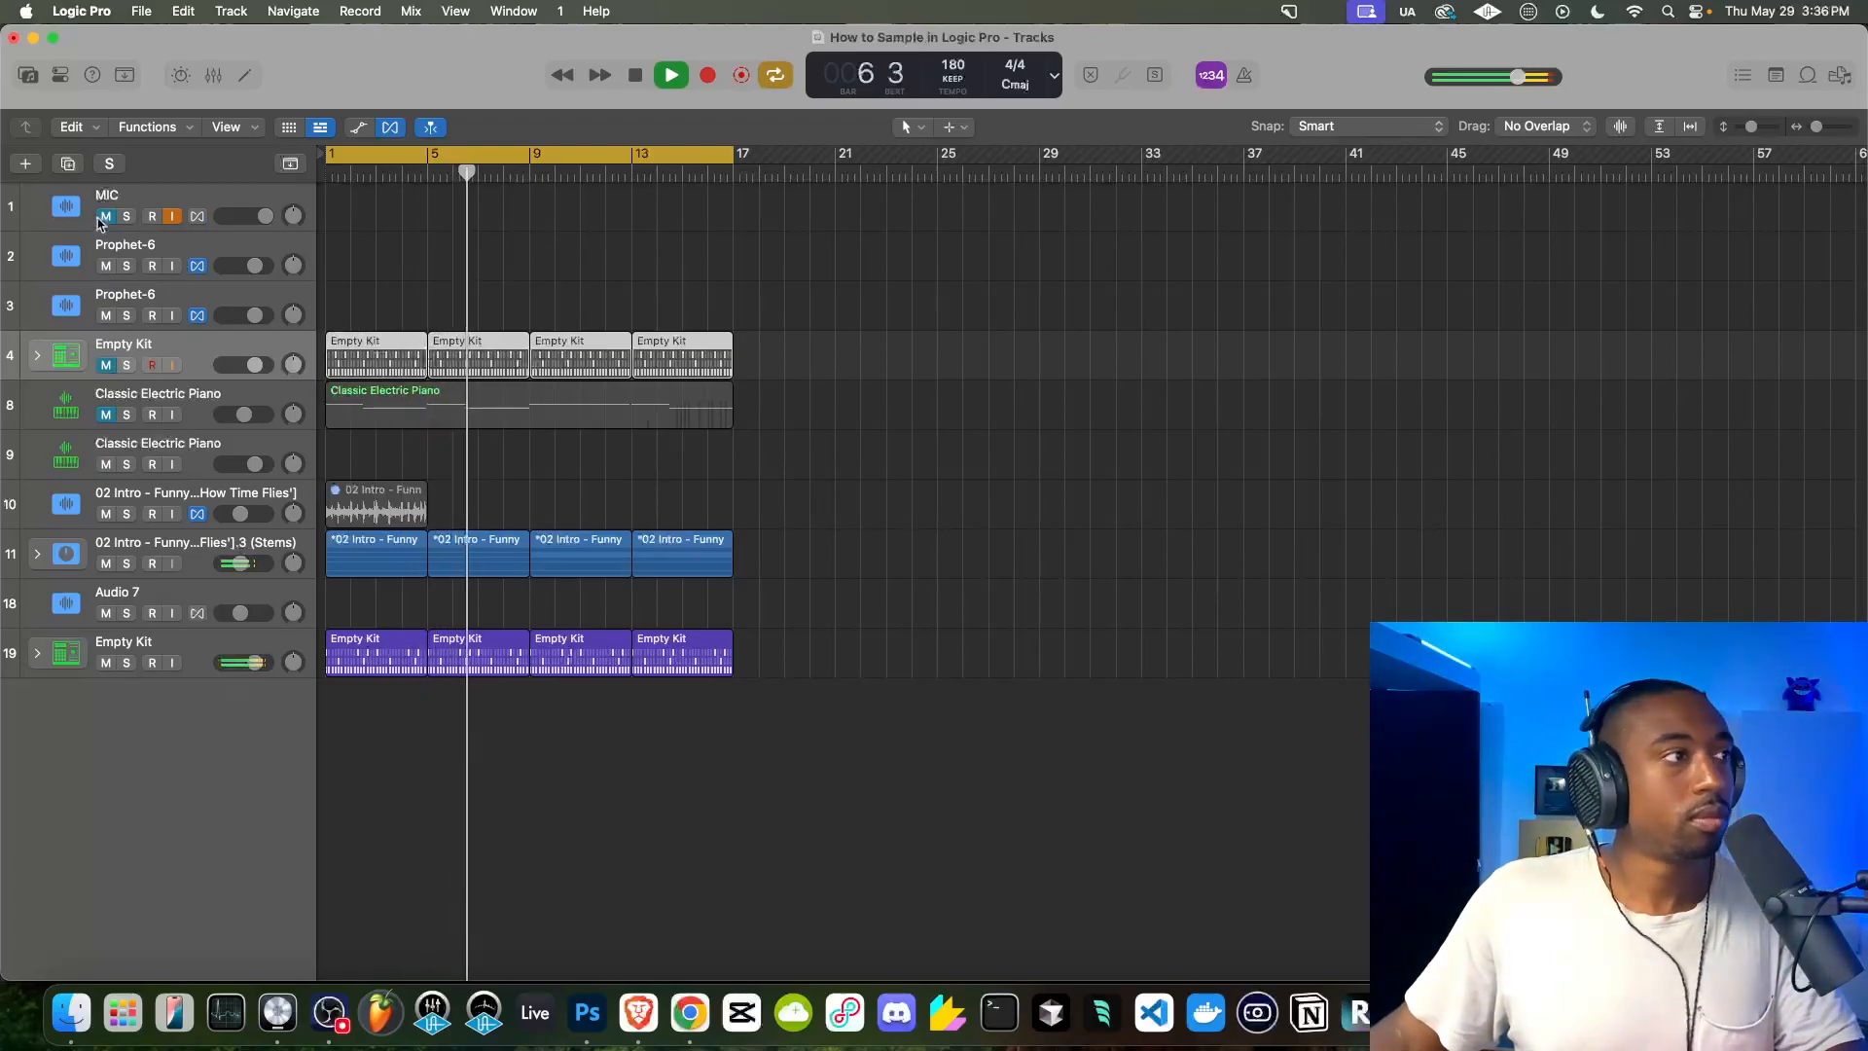
Stop playback, unmute the MIC track, and turn on input monitoring for both Prophet-6 tracks
key(space)
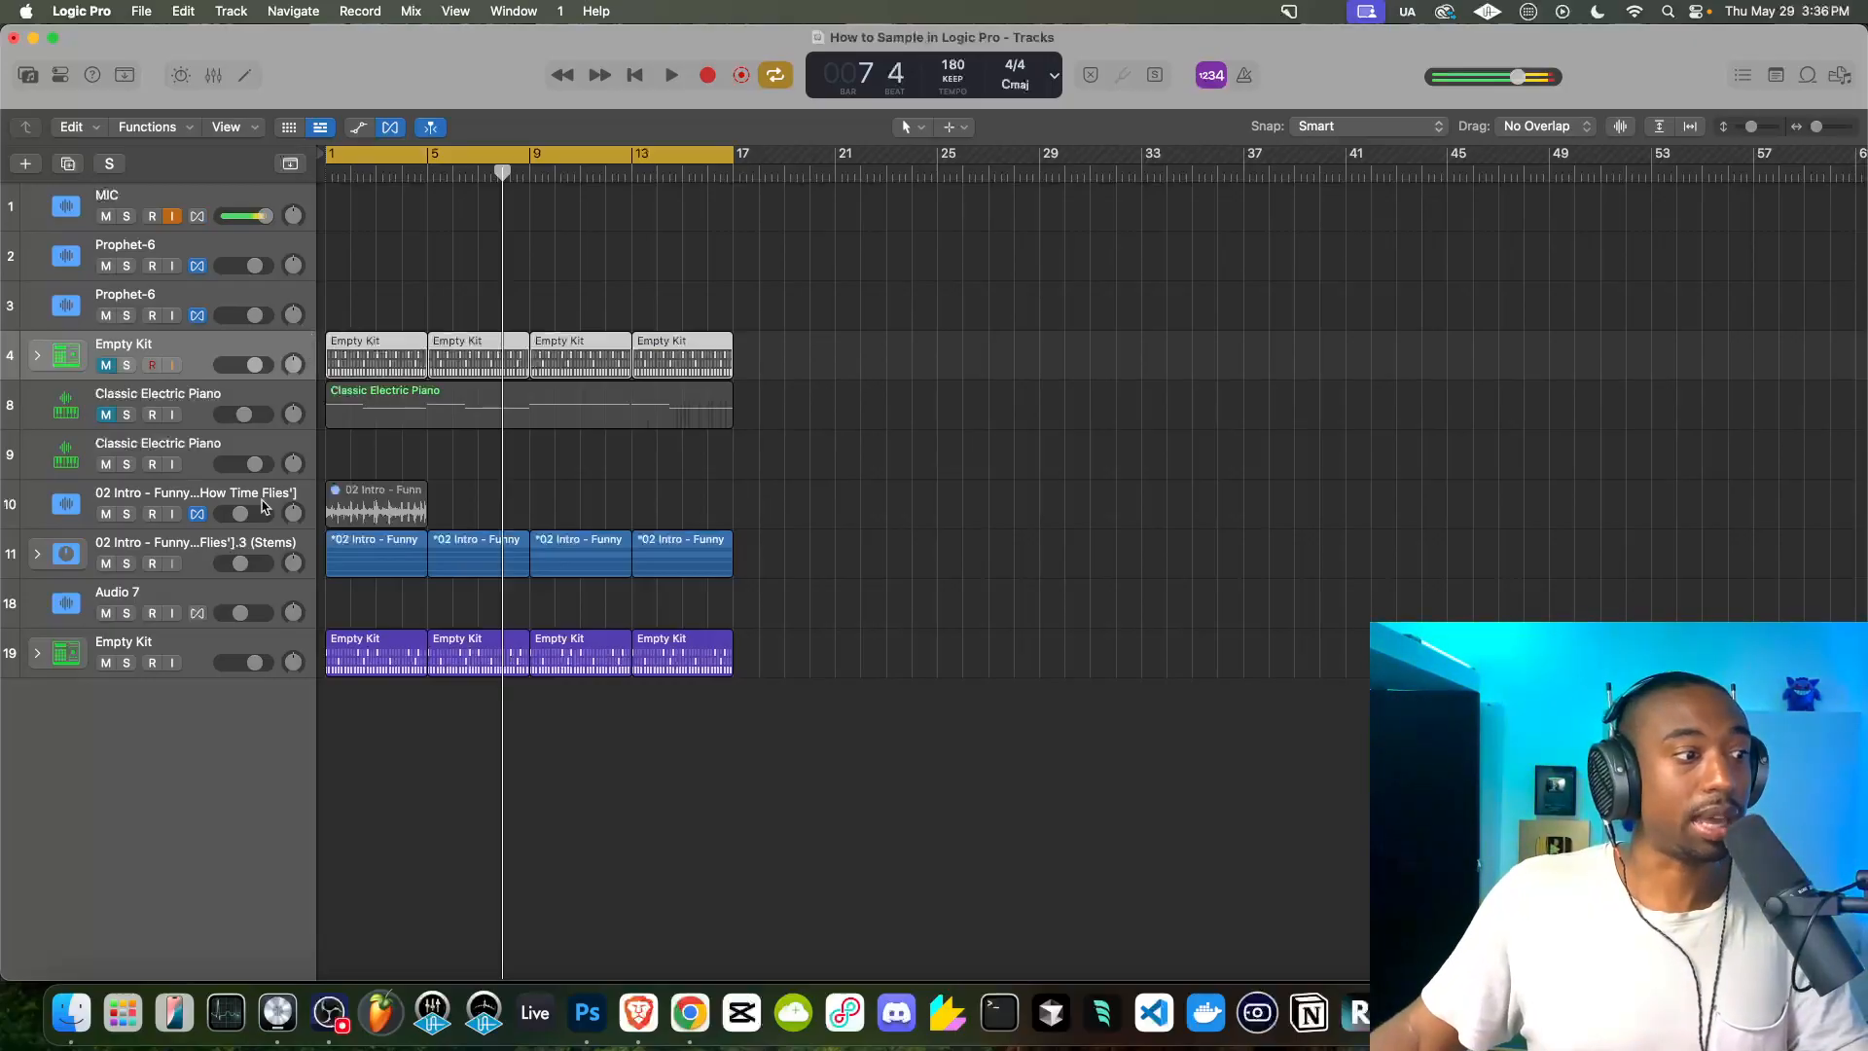
click(340, 1012)
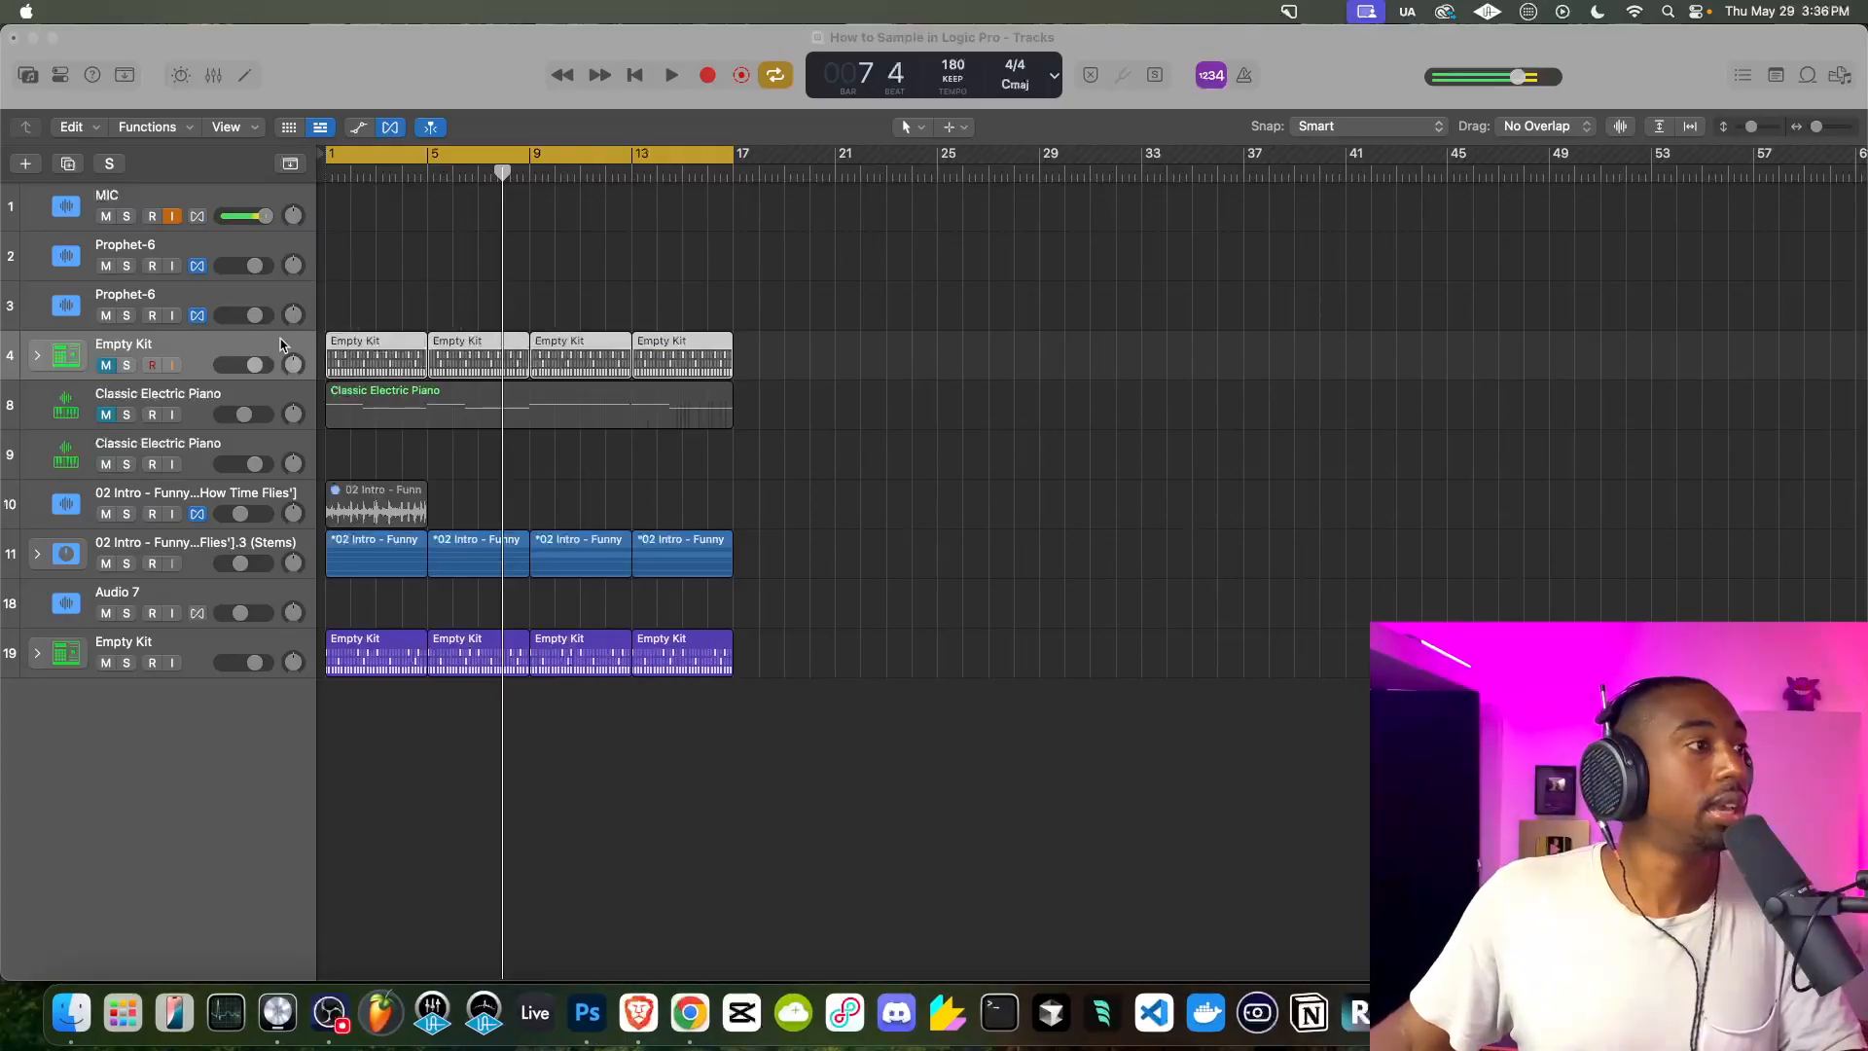
click(202, 257)
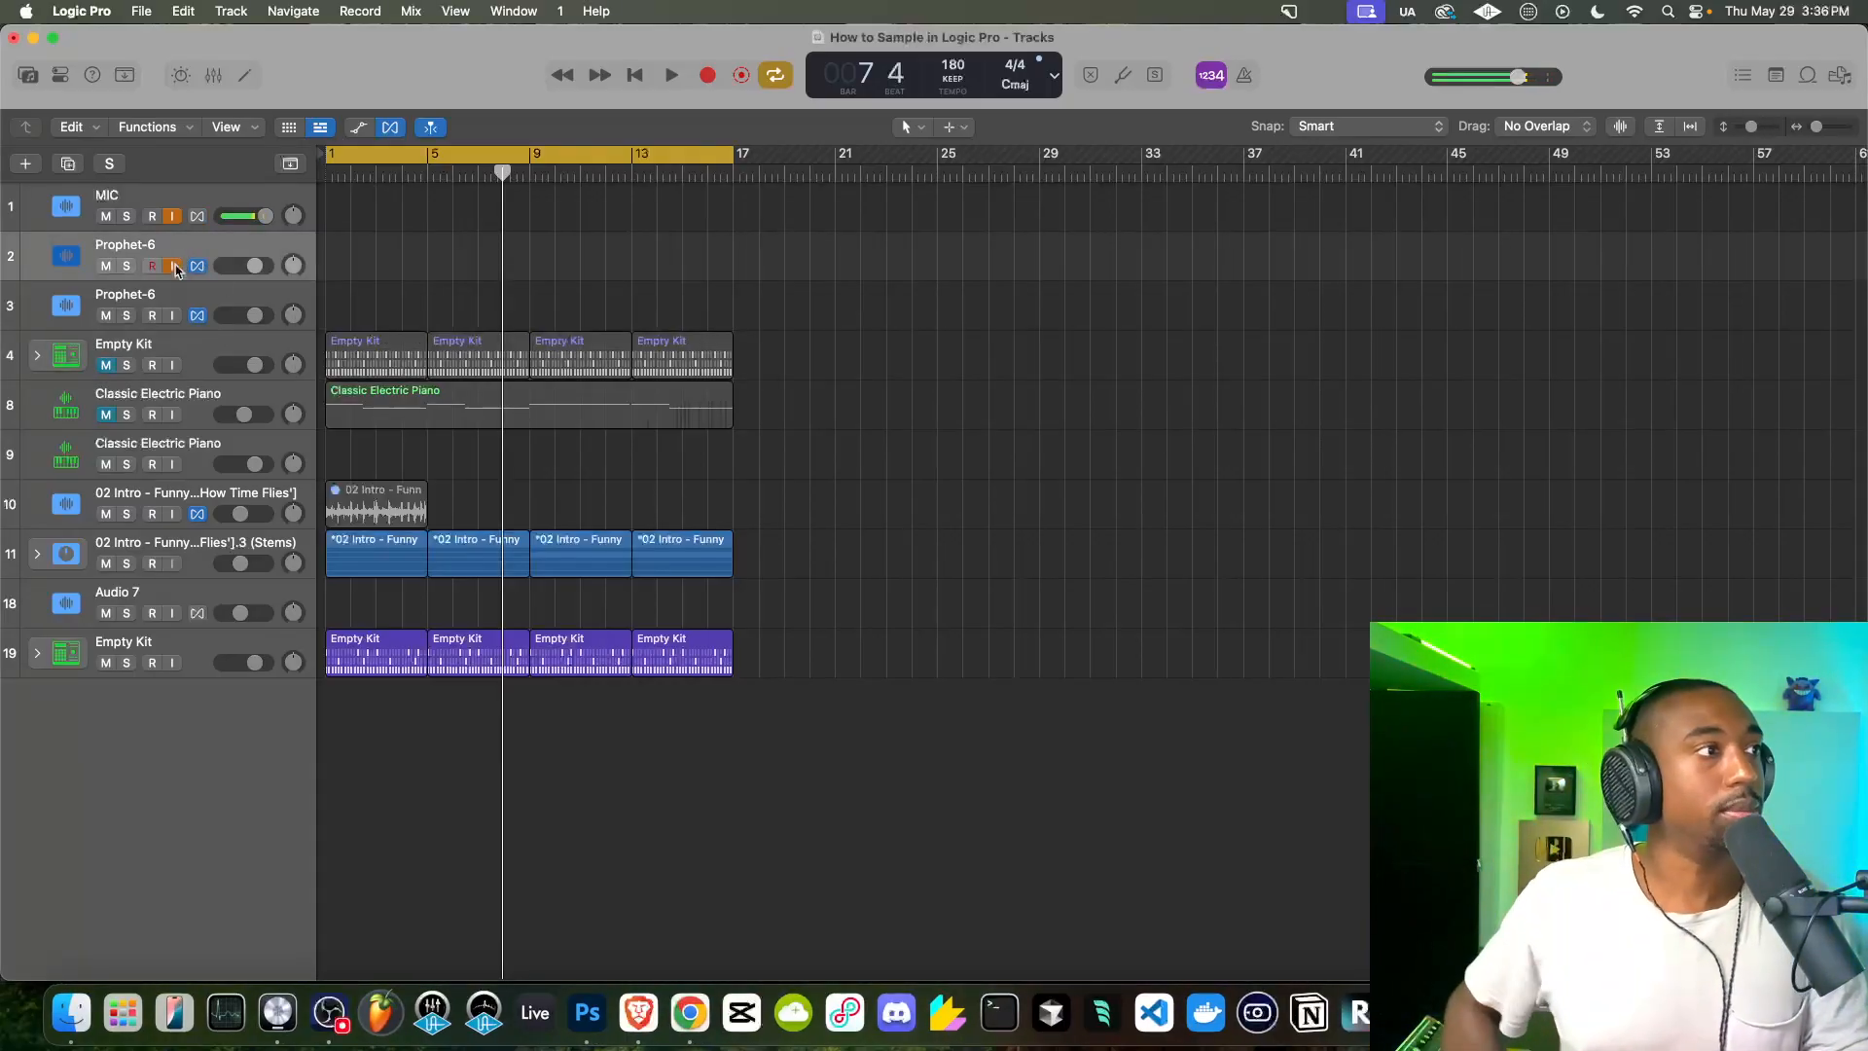
click(172, 315)
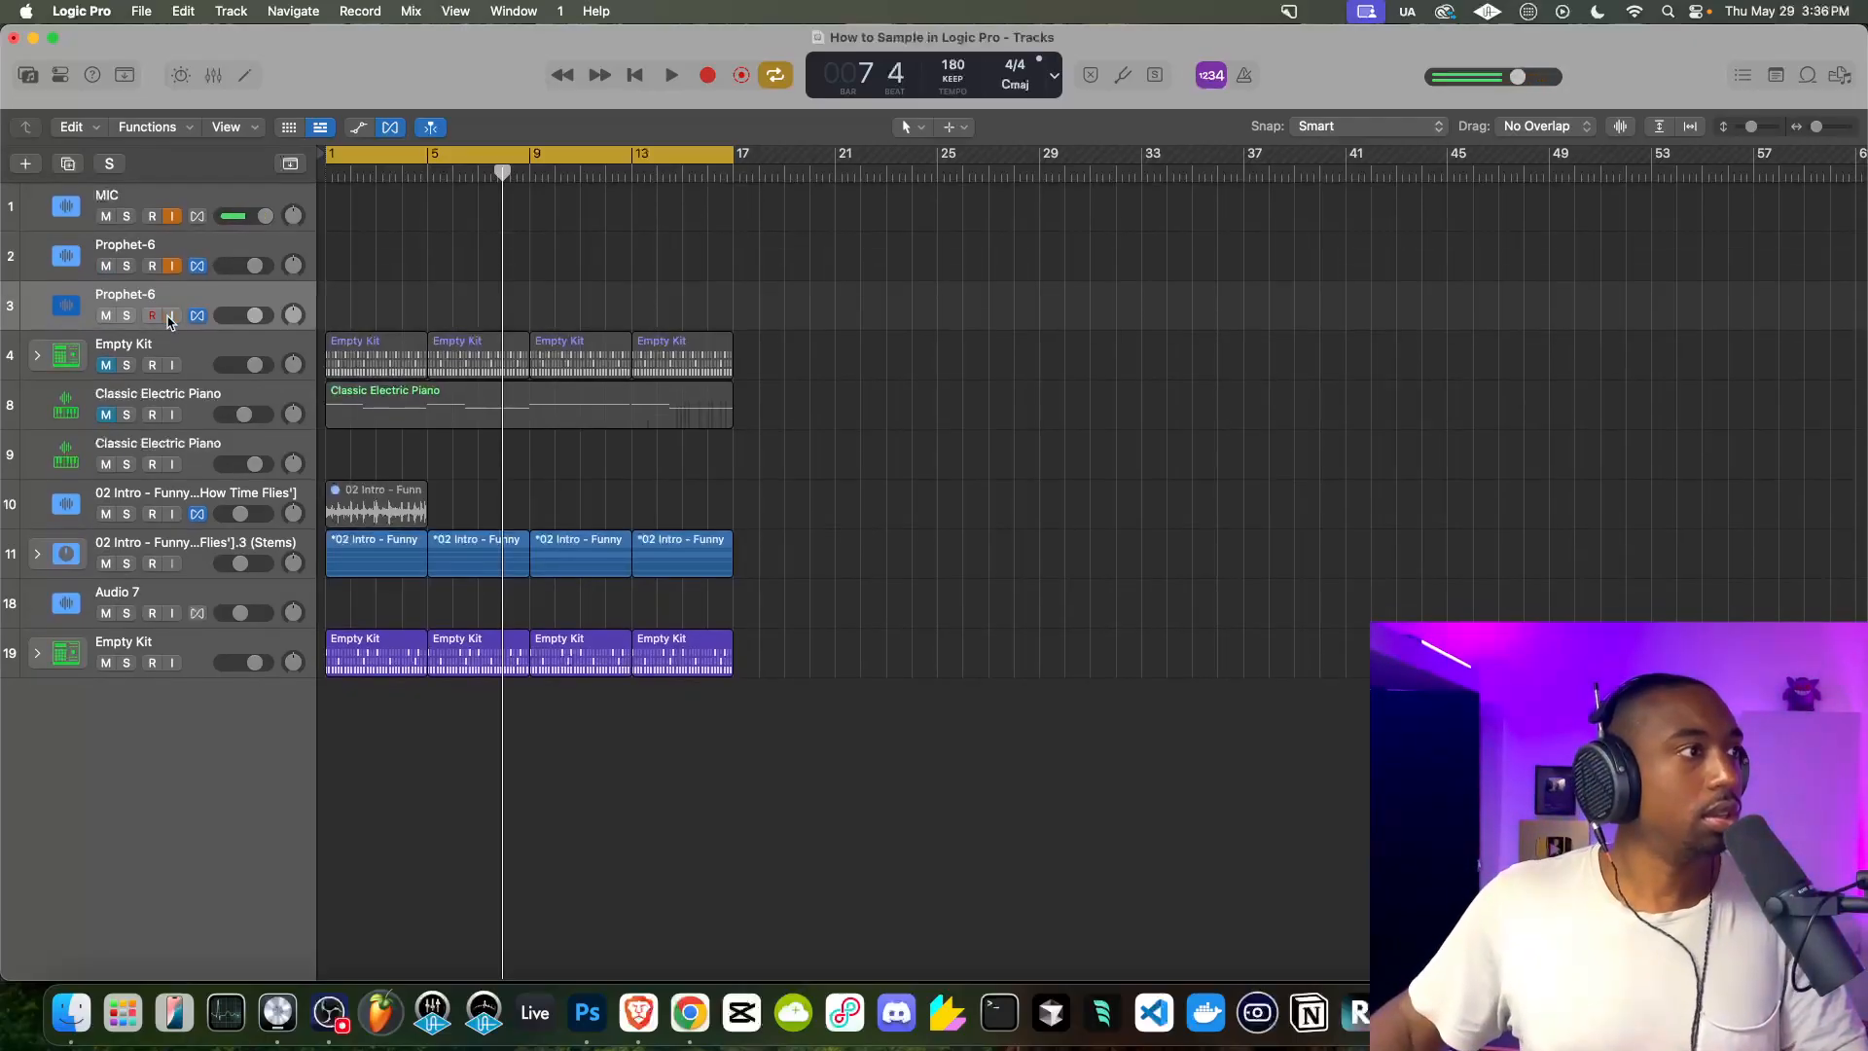
Show the inspector for the first Prophet-6 track, start playback, and turn on its input monitoring
click(88, 260)
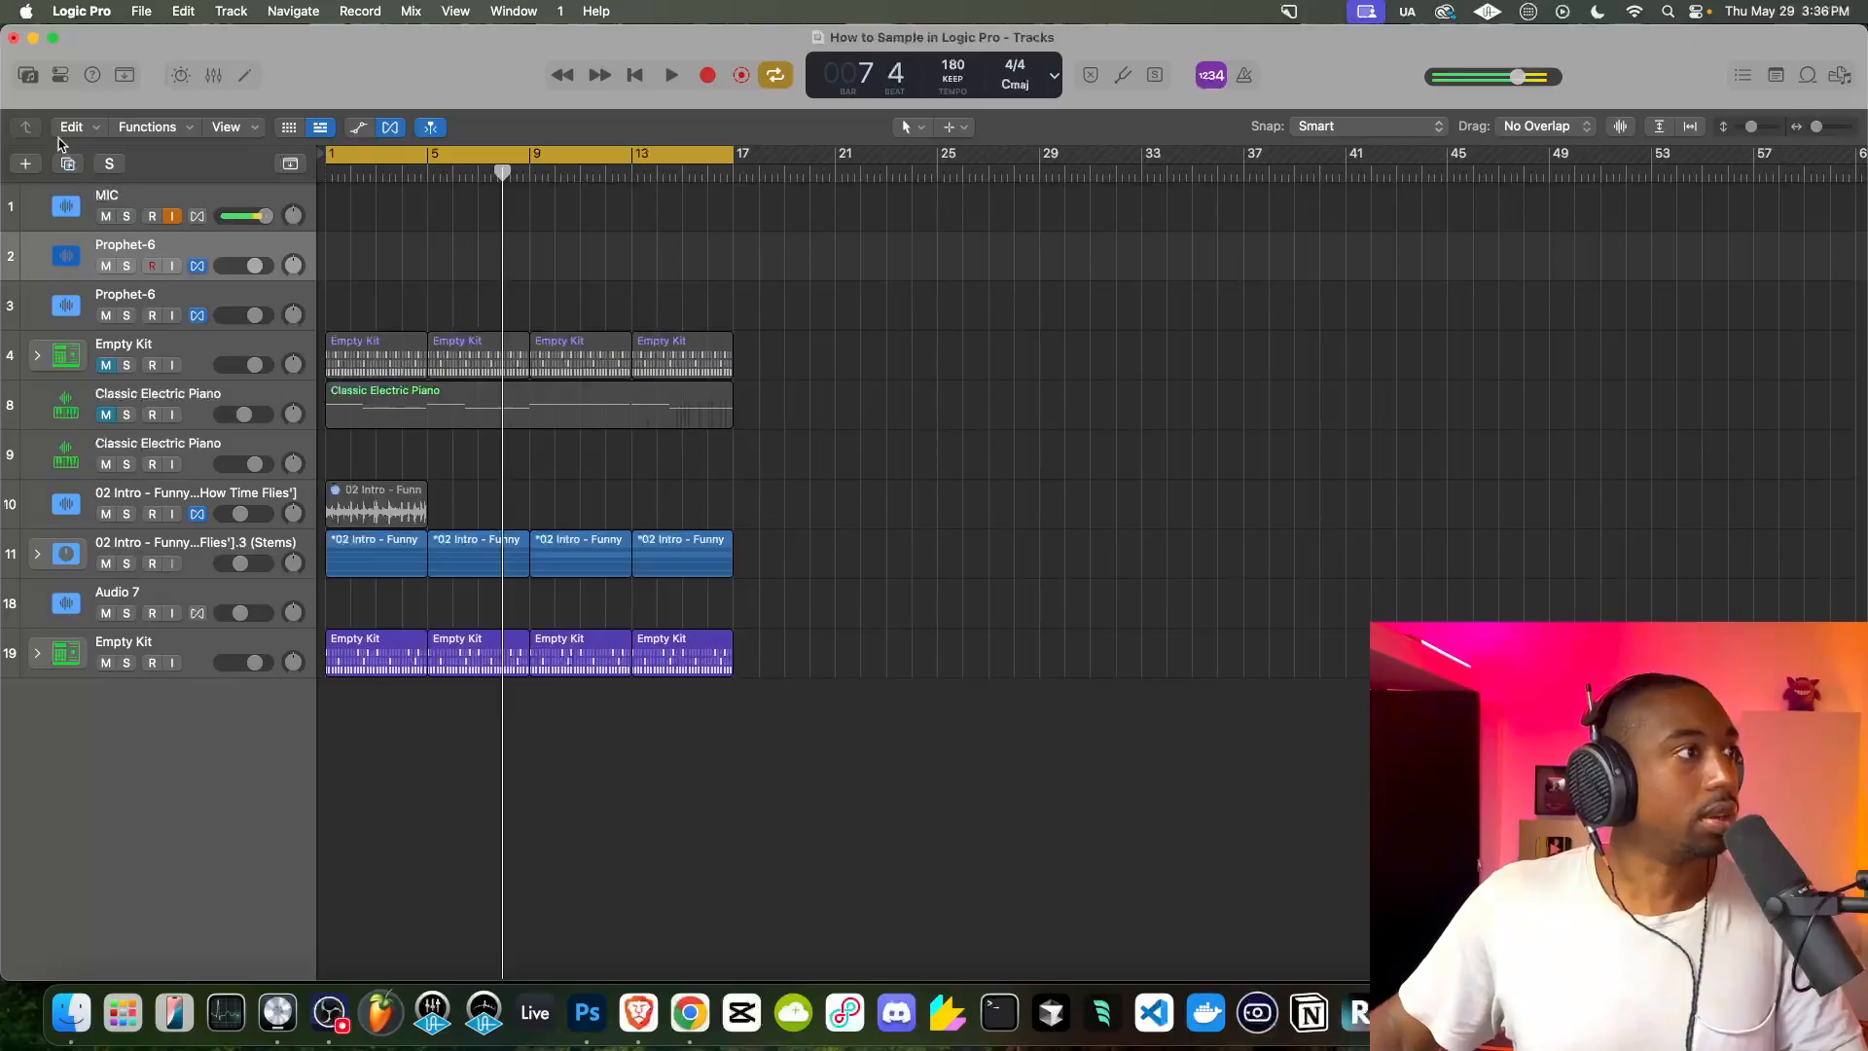
click(58, 81)
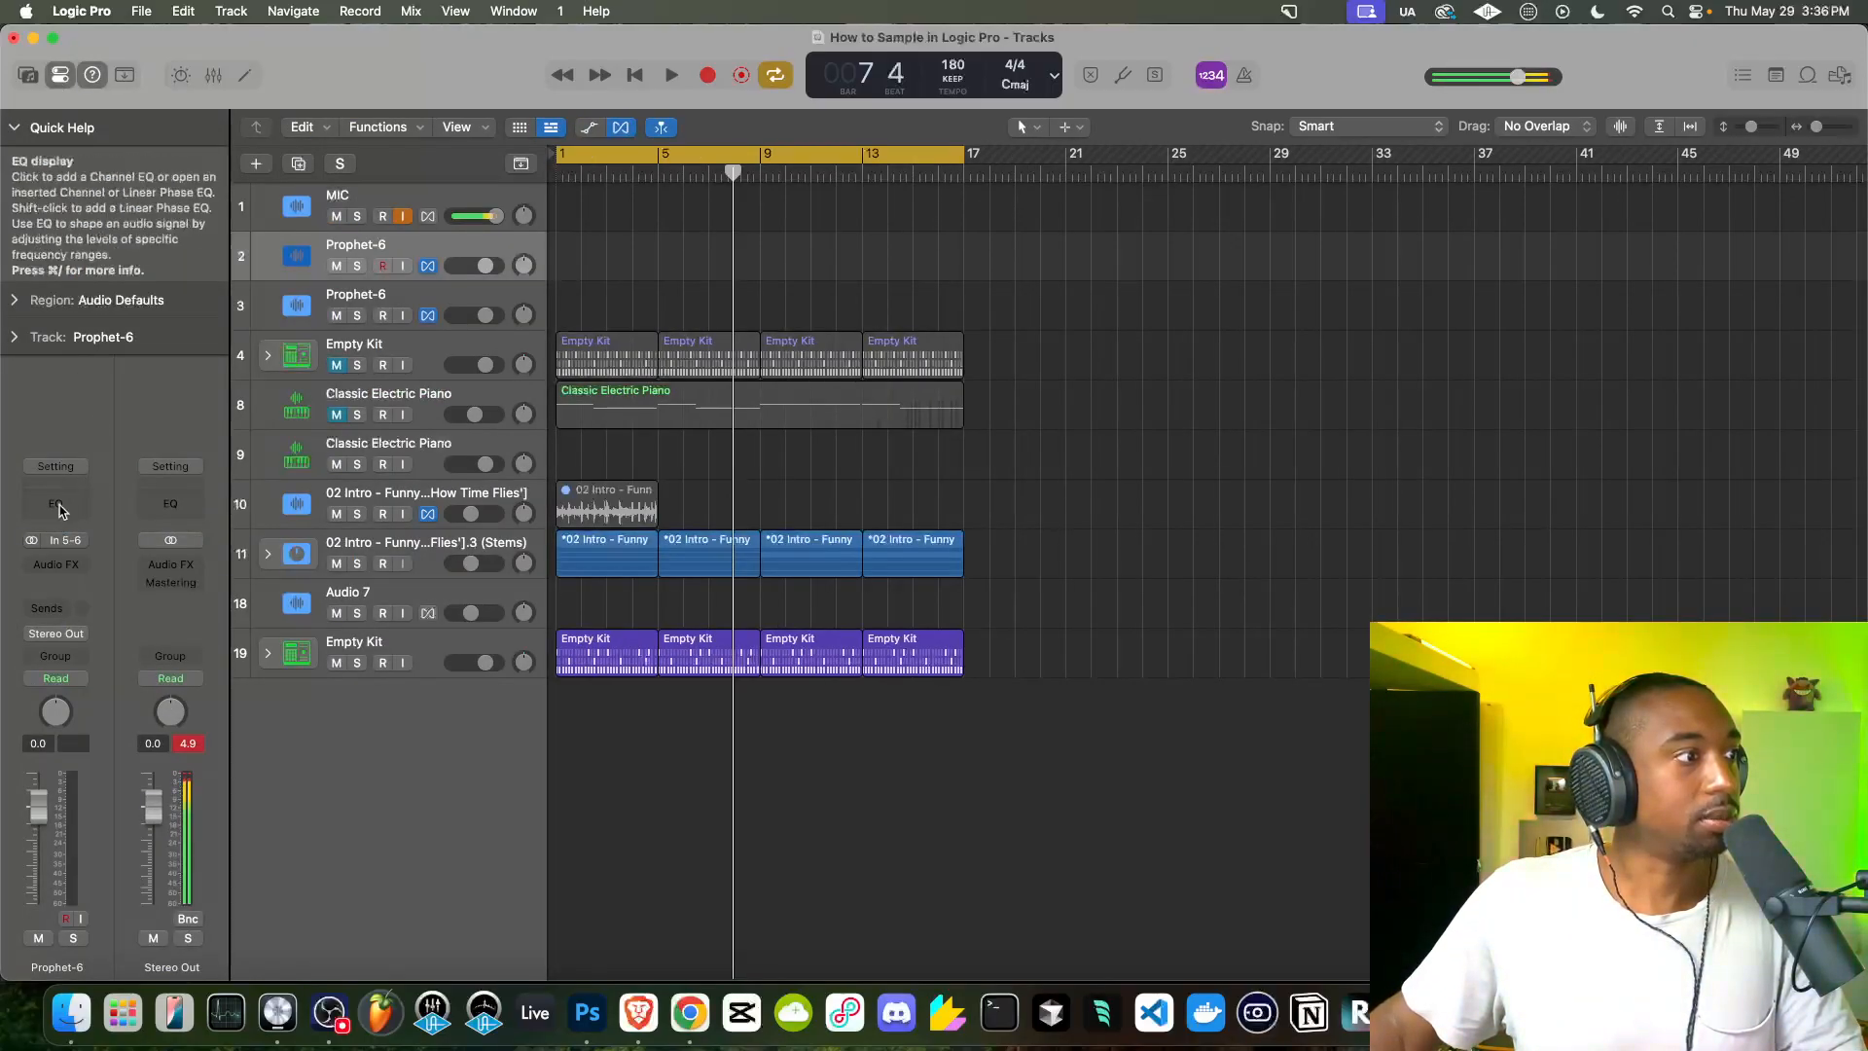
key(space)
click(402, 266)
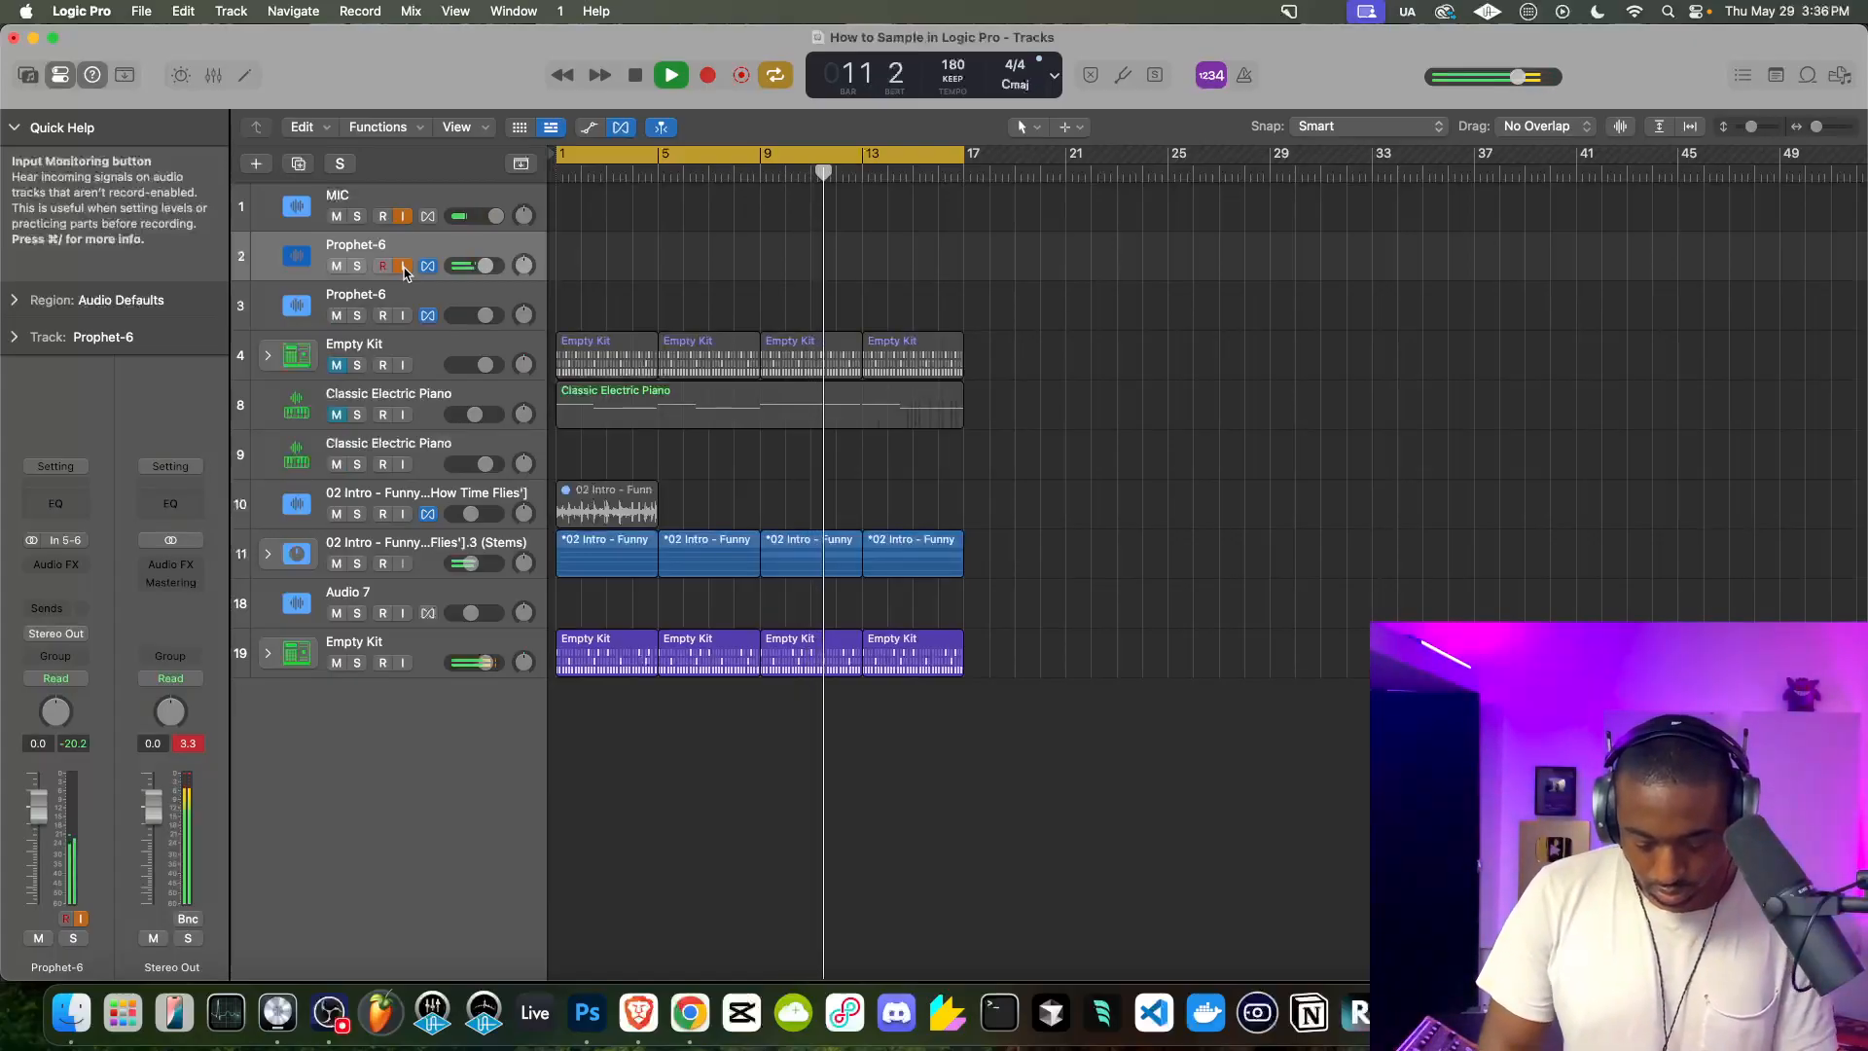
Record a take from bar 1 to bar 17 on the first Prophet-6 track, turn off its input monitoring, and play it back
click(634, 75)
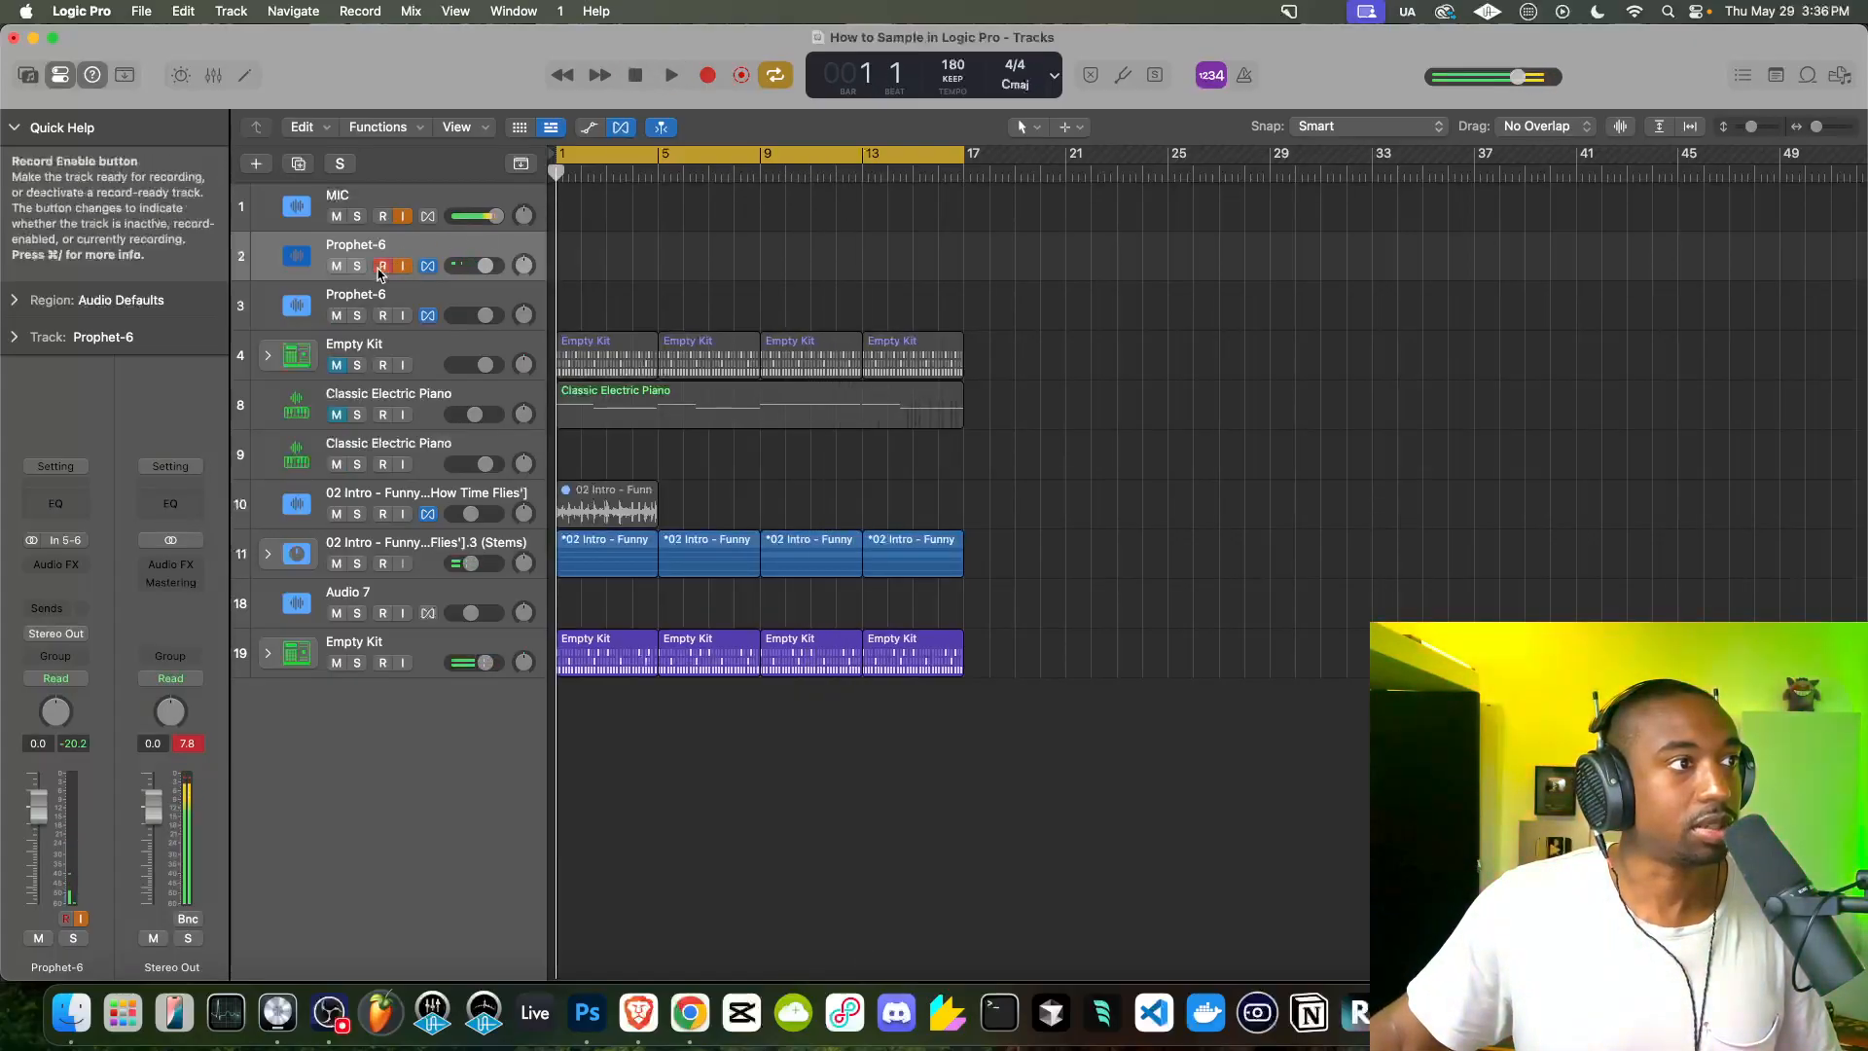
key(i)
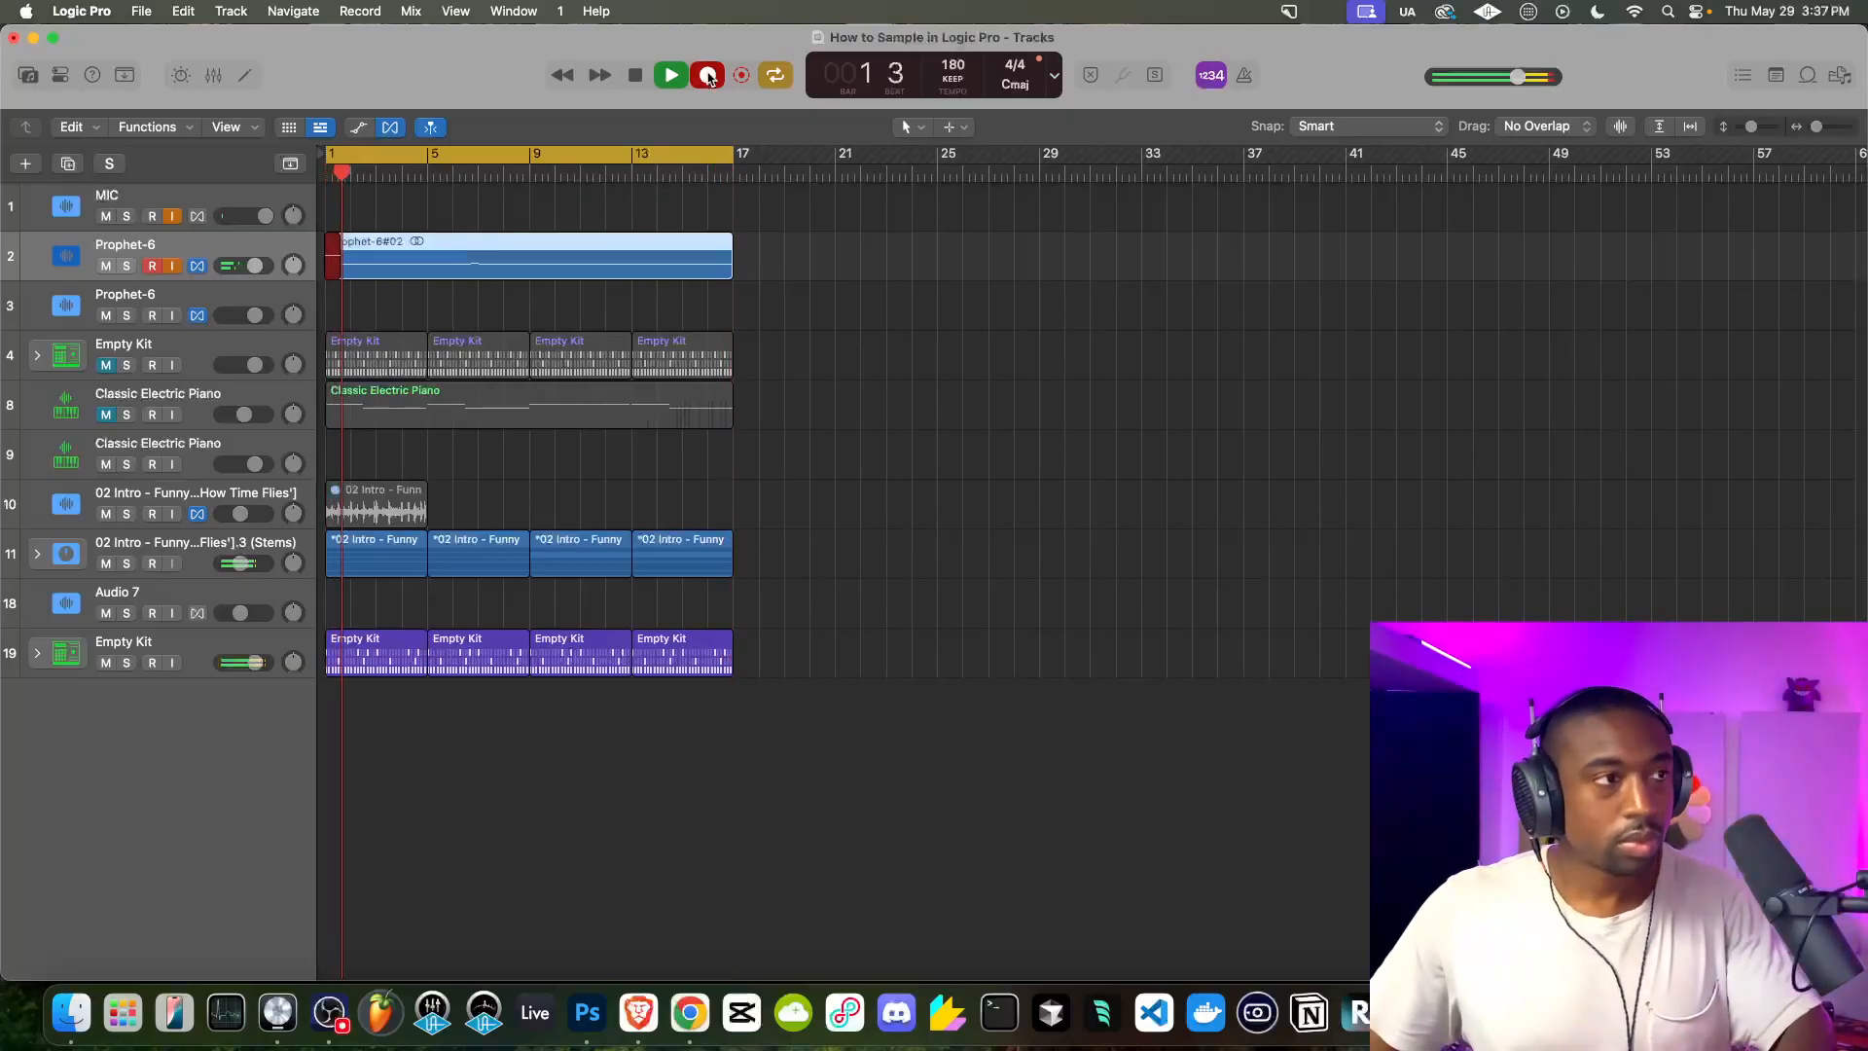
key(space)
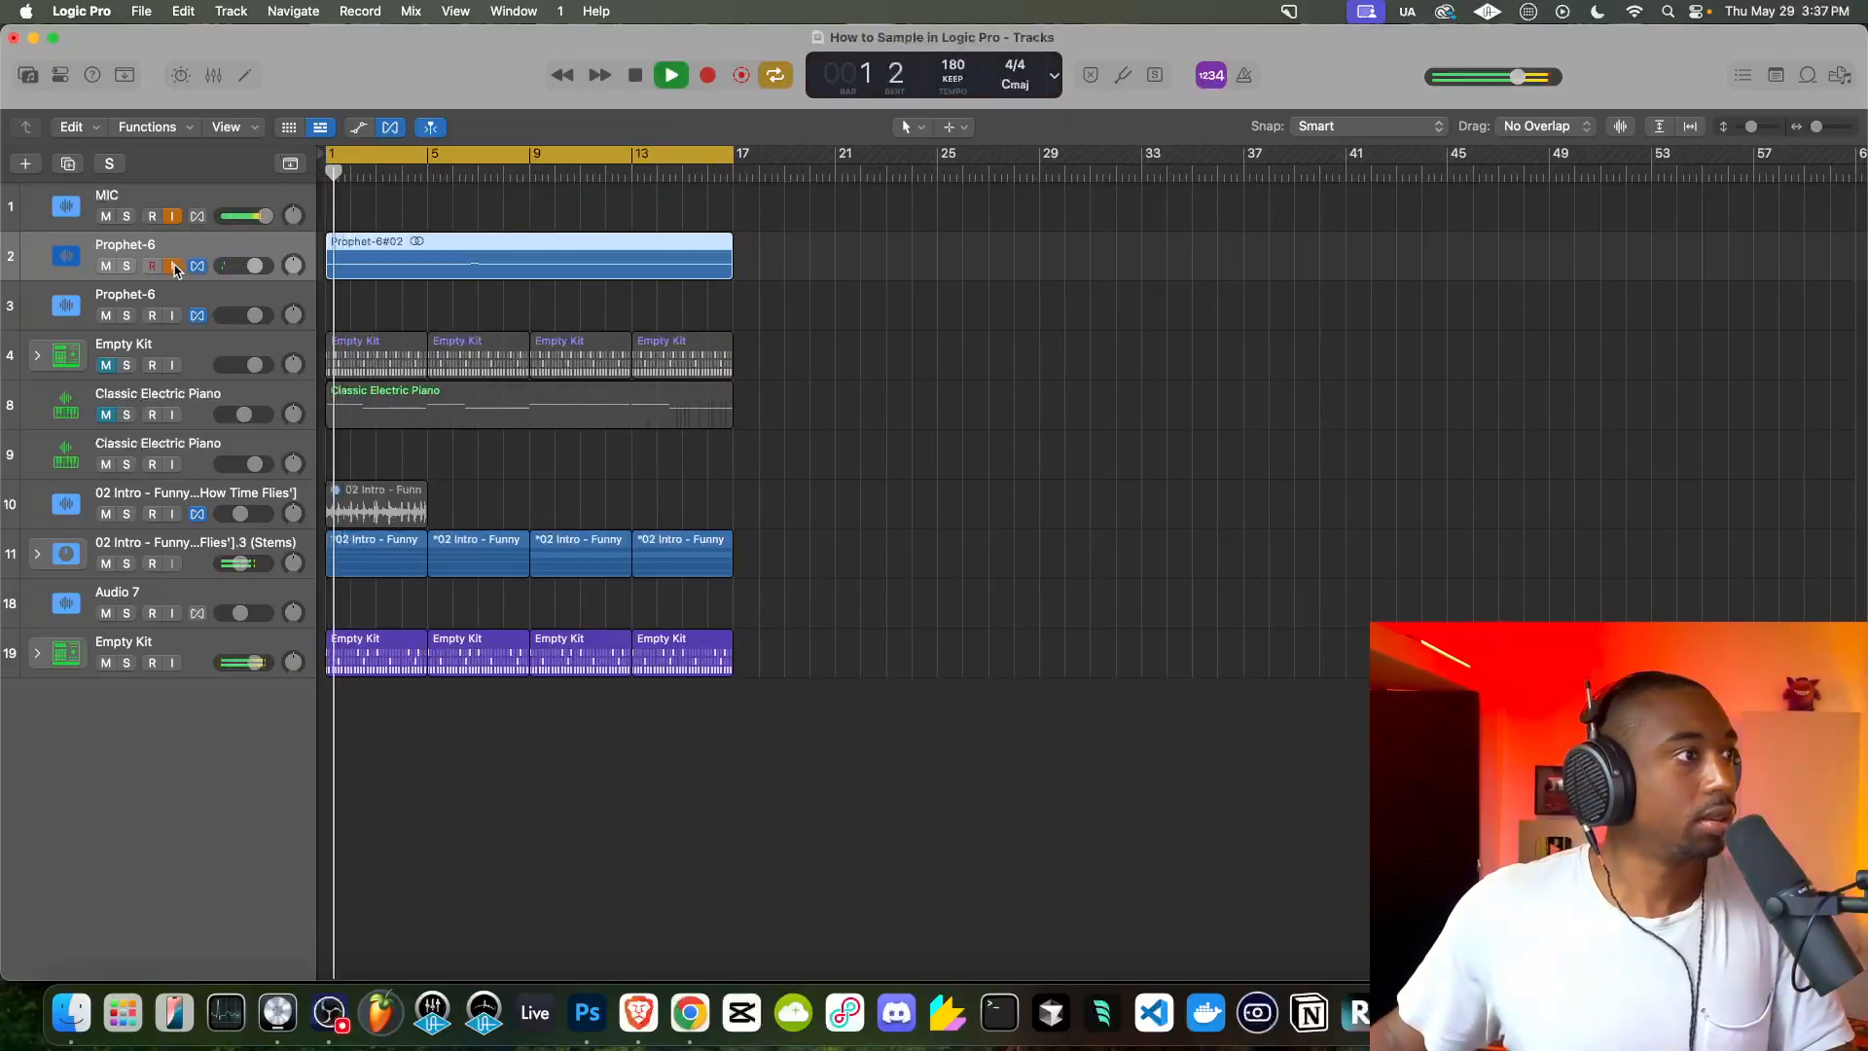
key(space)
click(173, 265)
key(space)
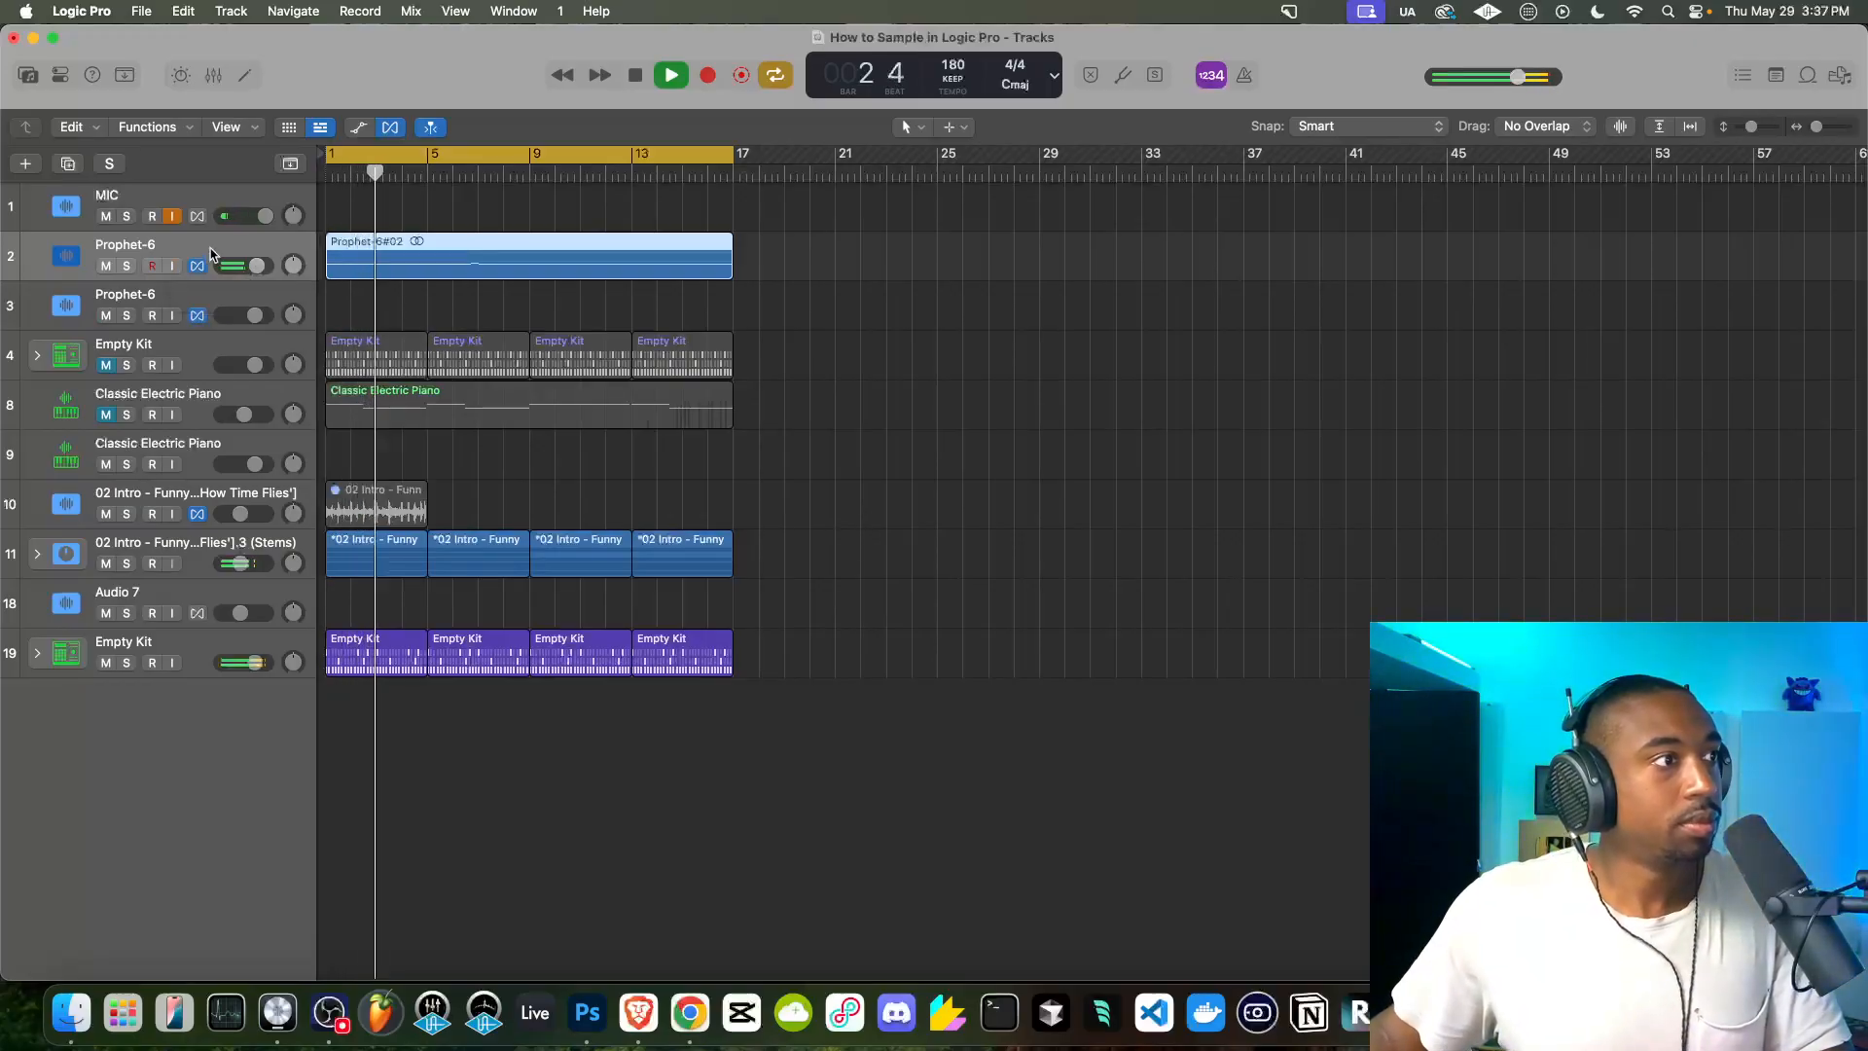
Select the second Prophet-6 track and turn on its input monitoring during playback
click(185, 298)
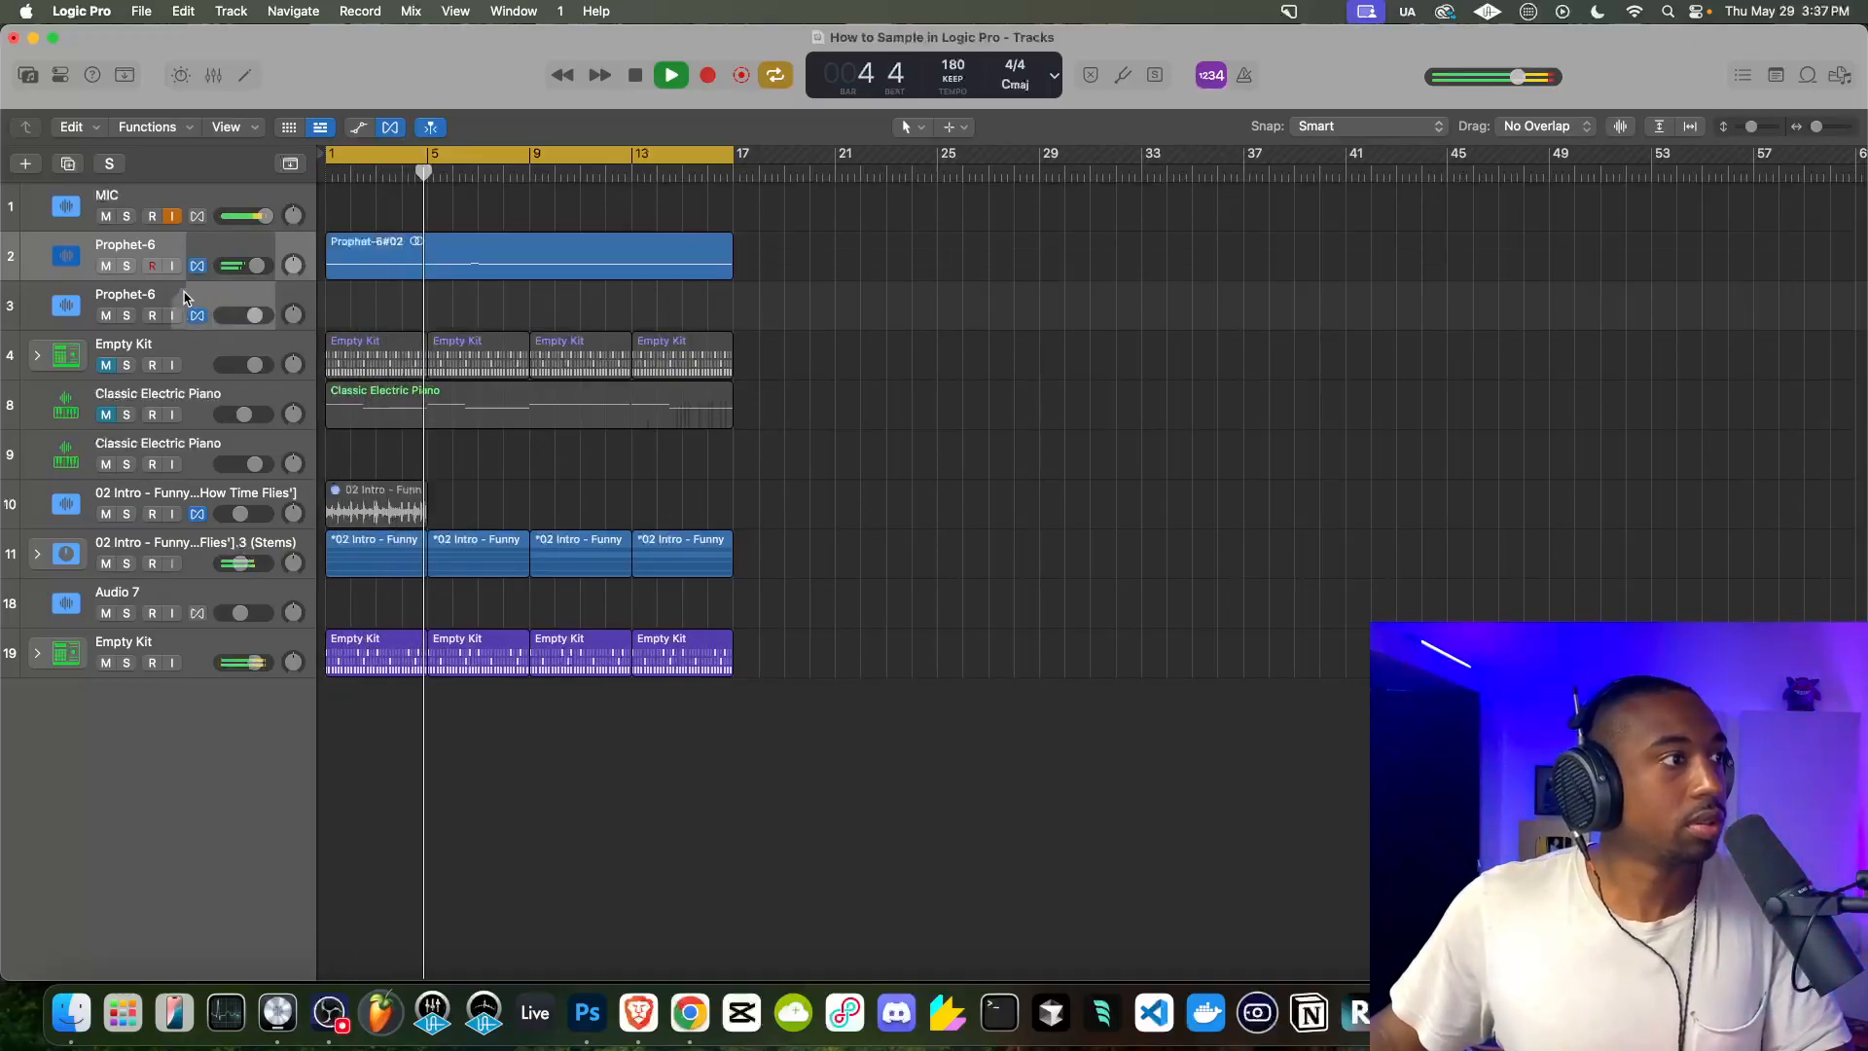
click(174, 315)
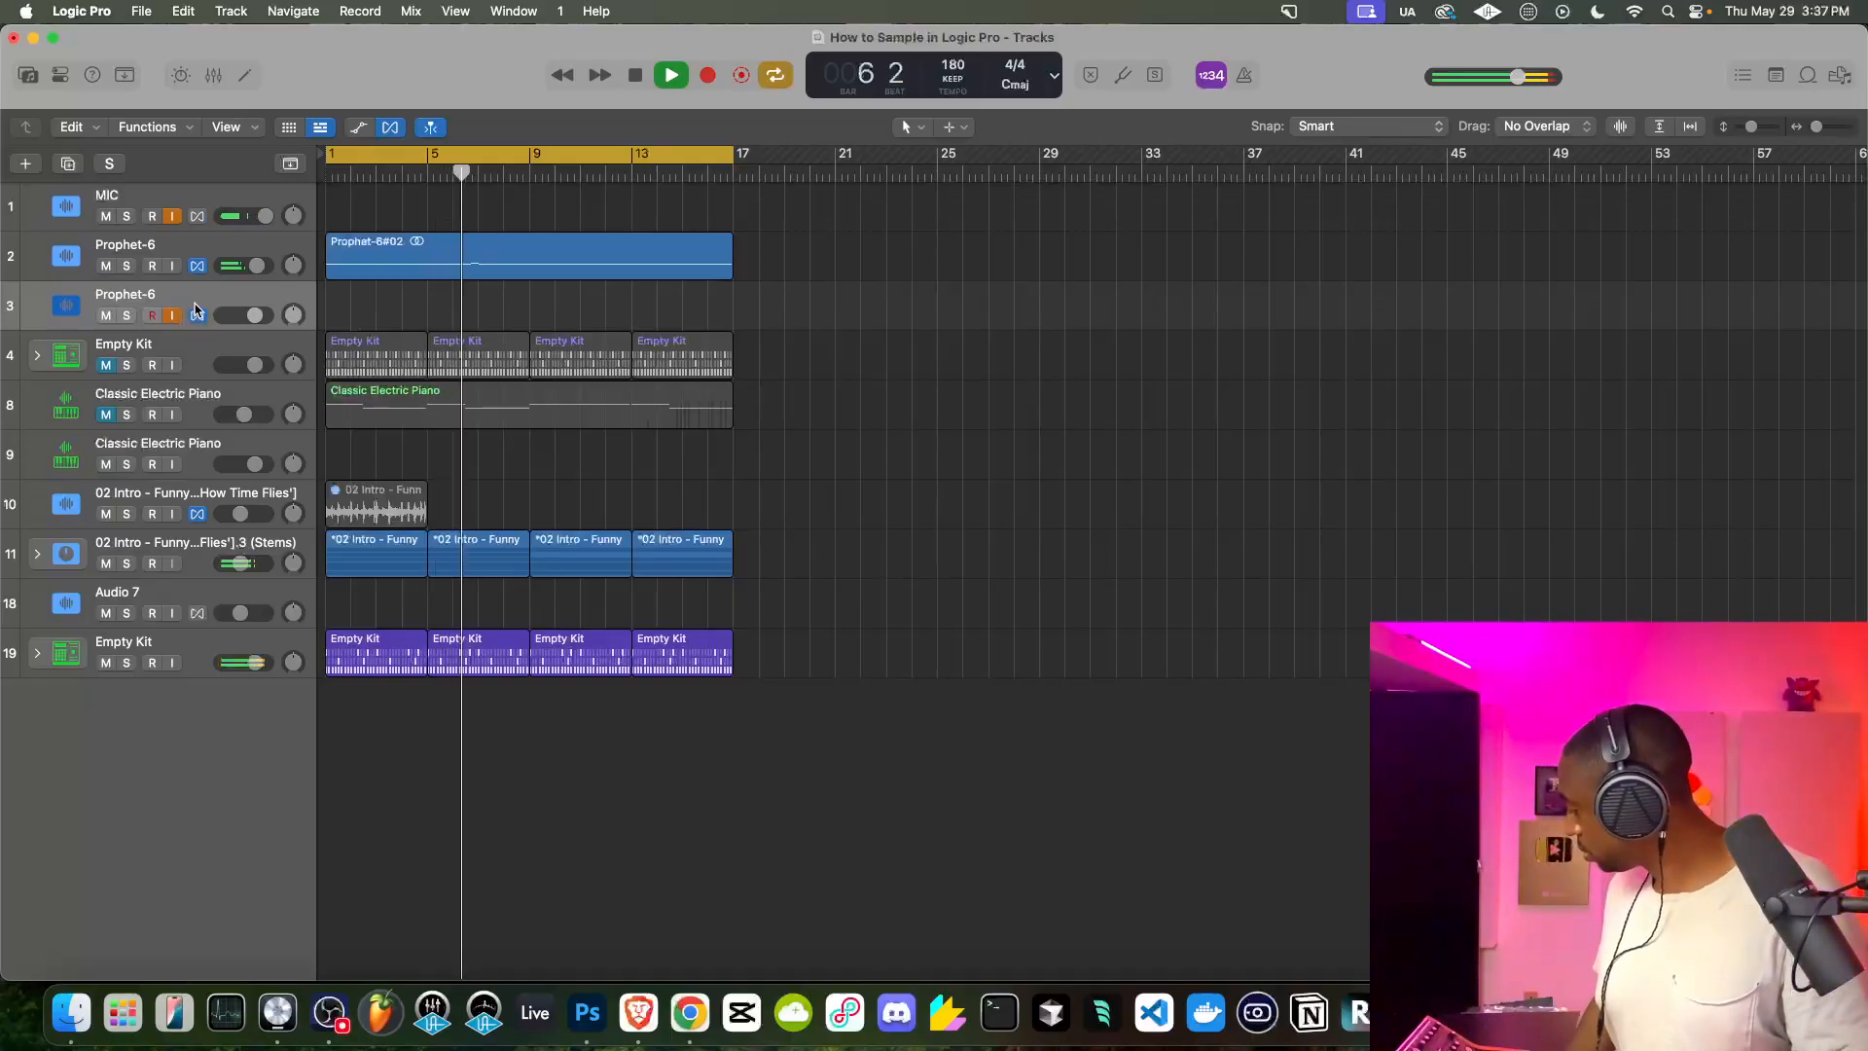
click(196, 313)
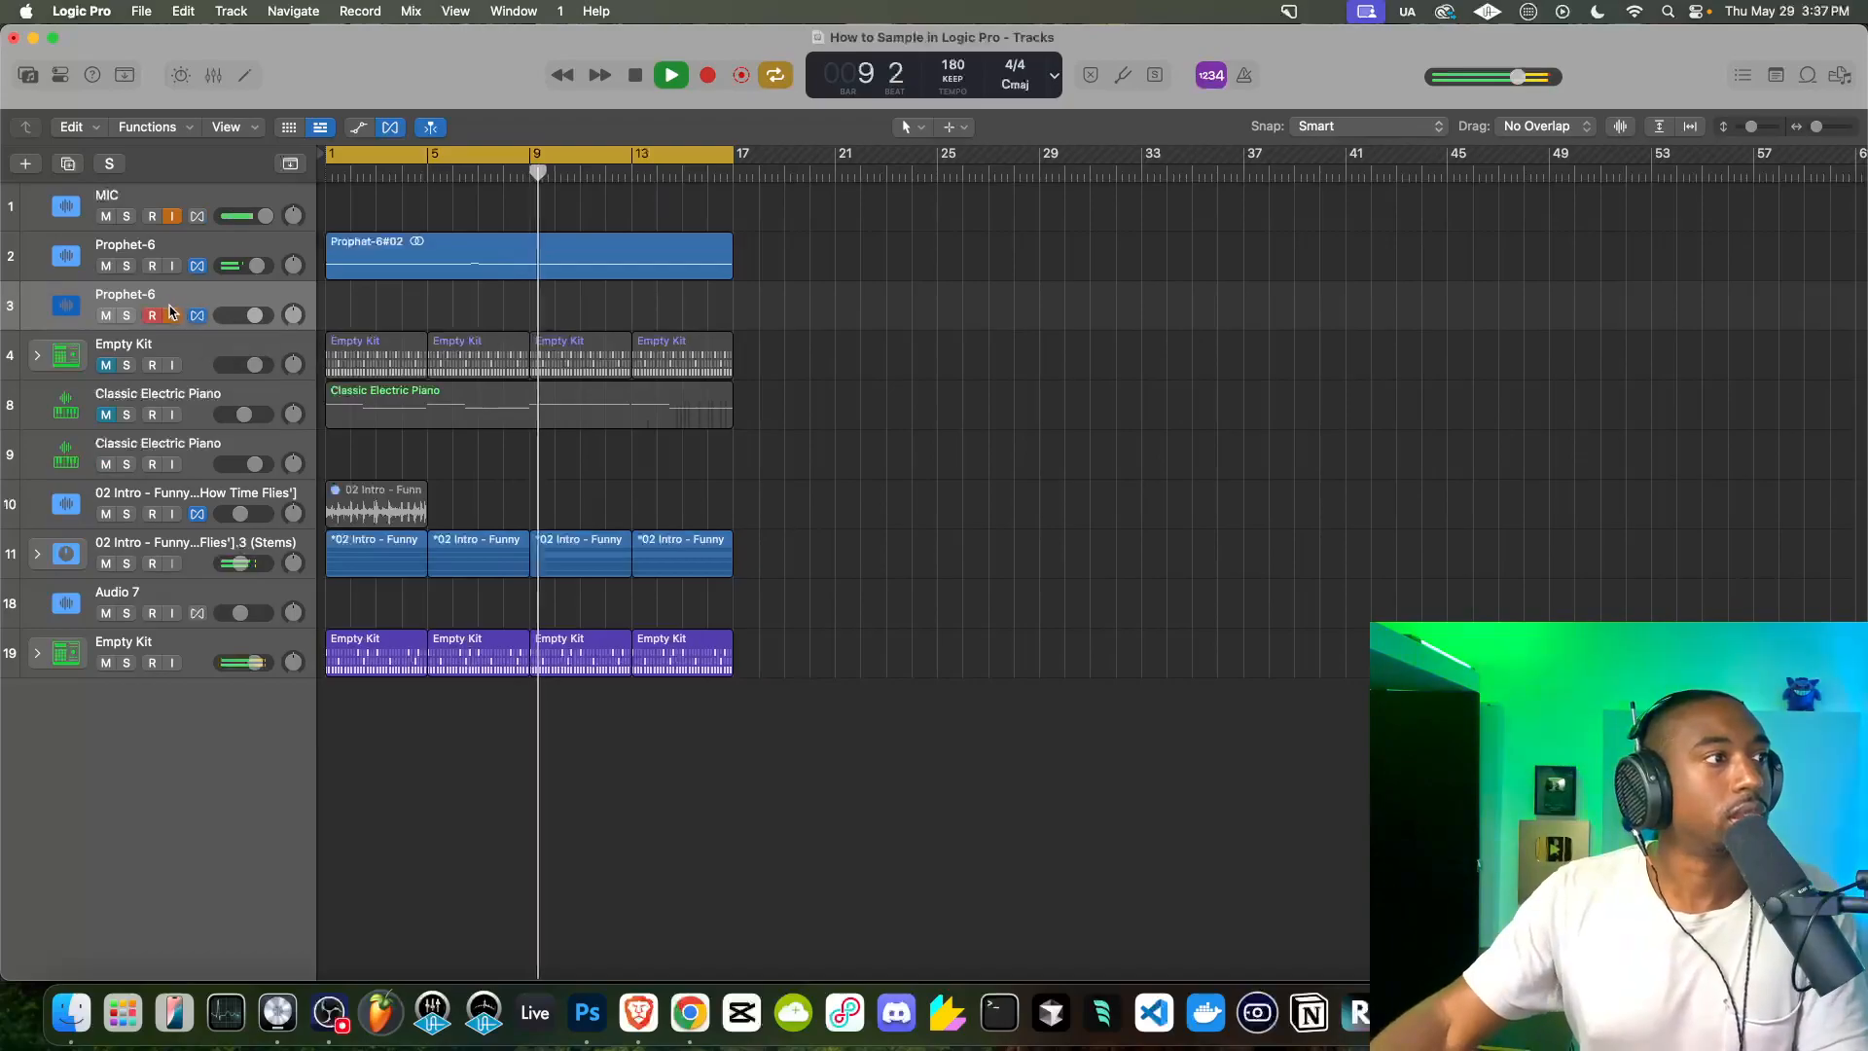
Switch the second Prophet-6 track to mono with Input 2 as its source, and restart playback to check the signal
click(61, 75)
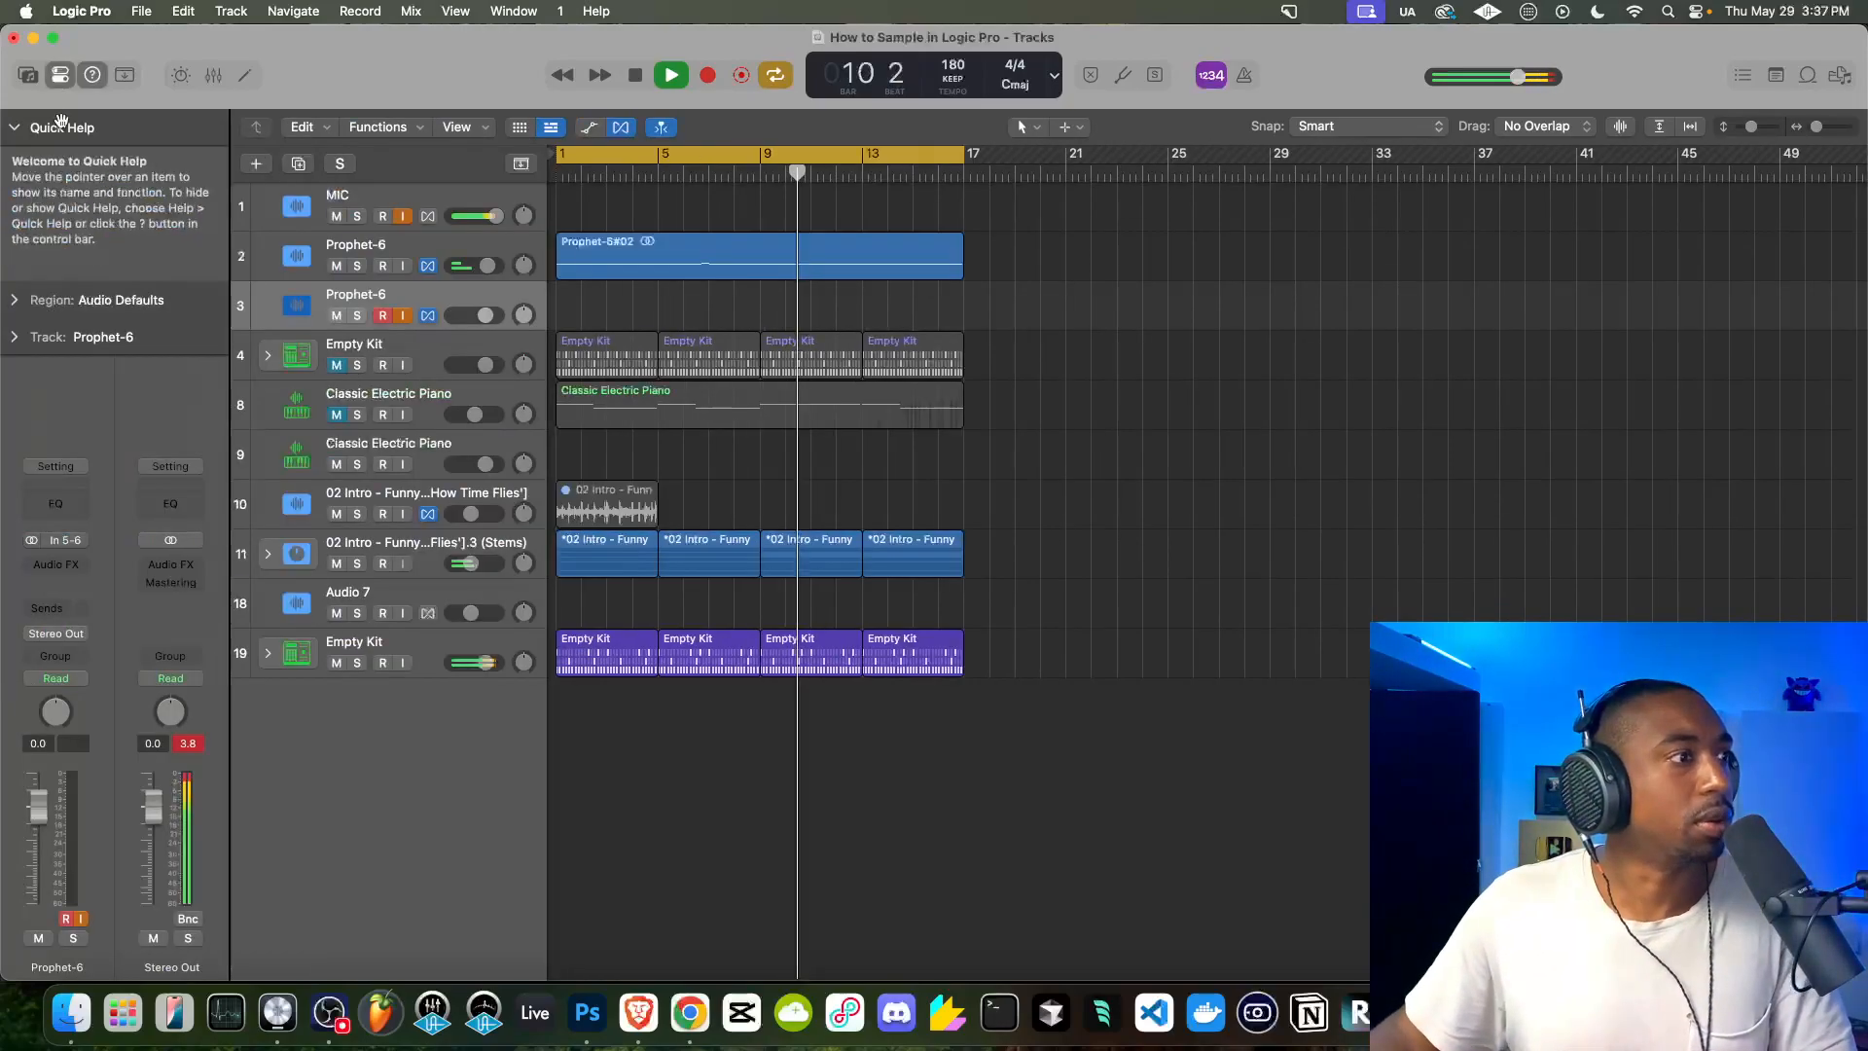
click(64, 540)
mouse_move(126, 639)
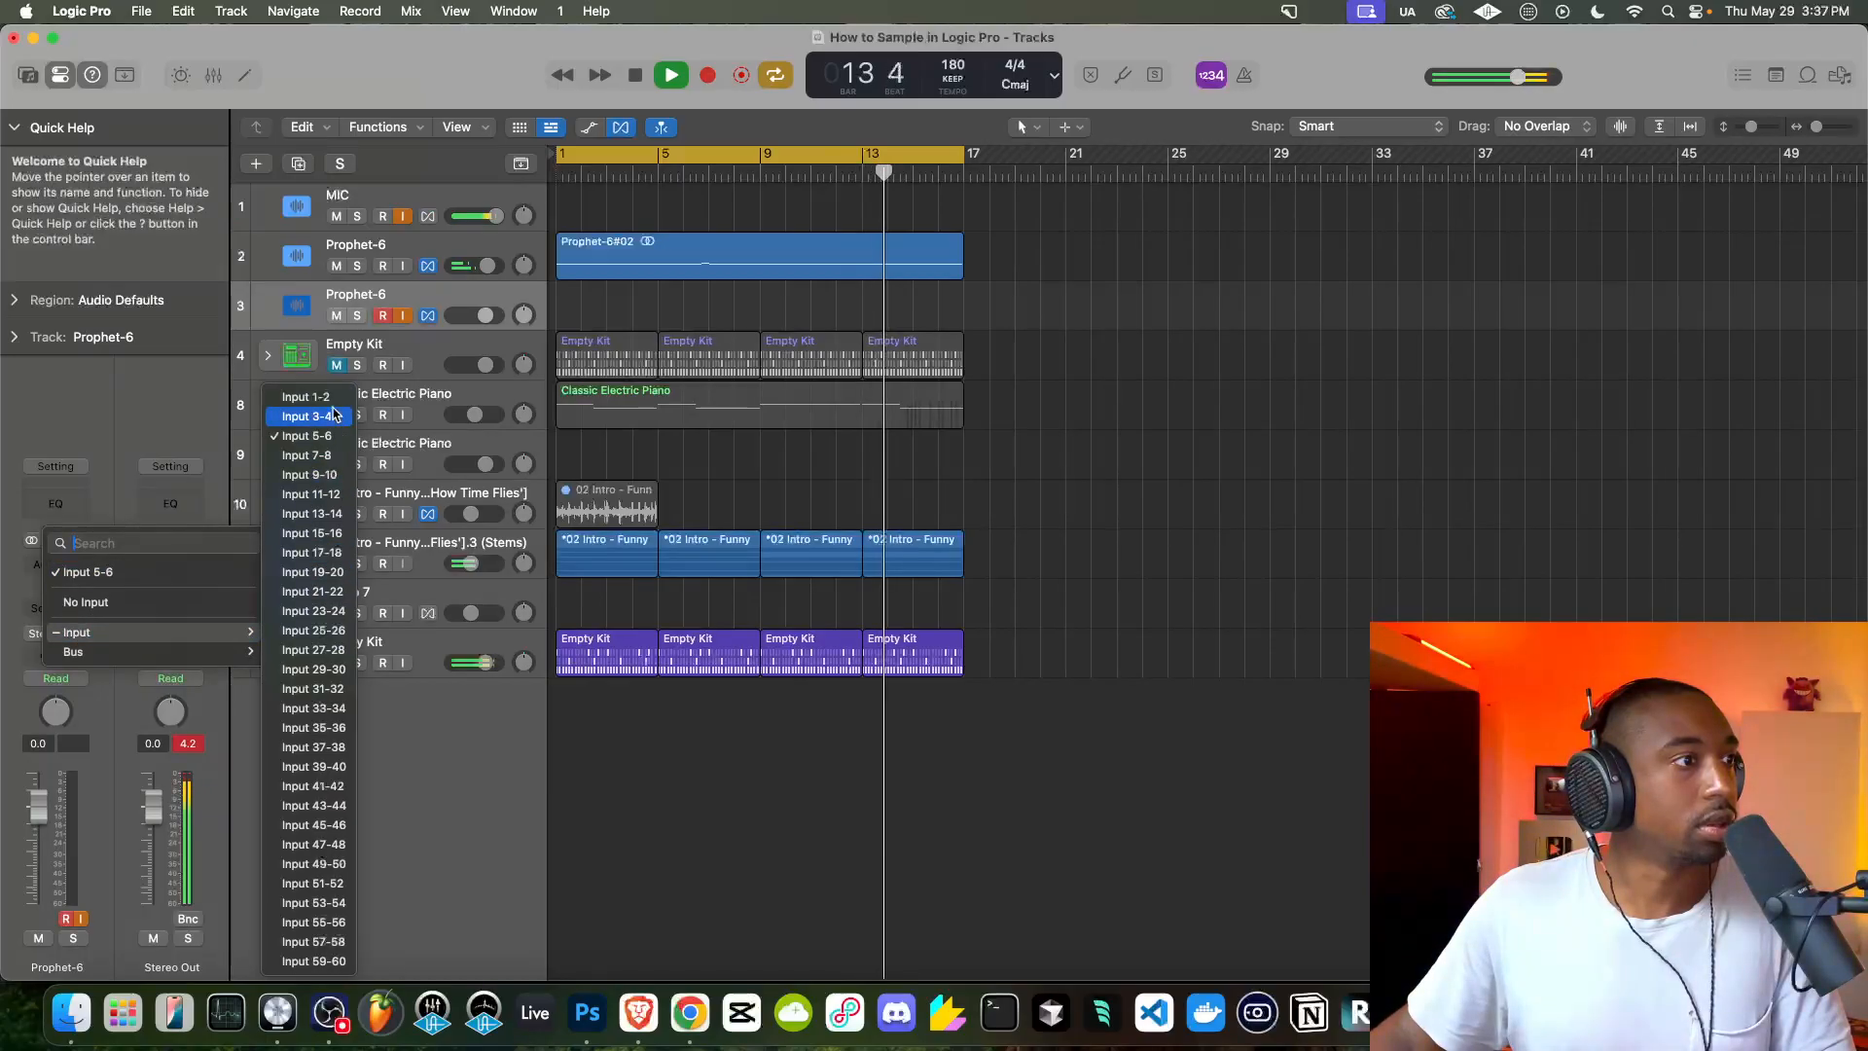
click(305, 396)
click(30, 540)
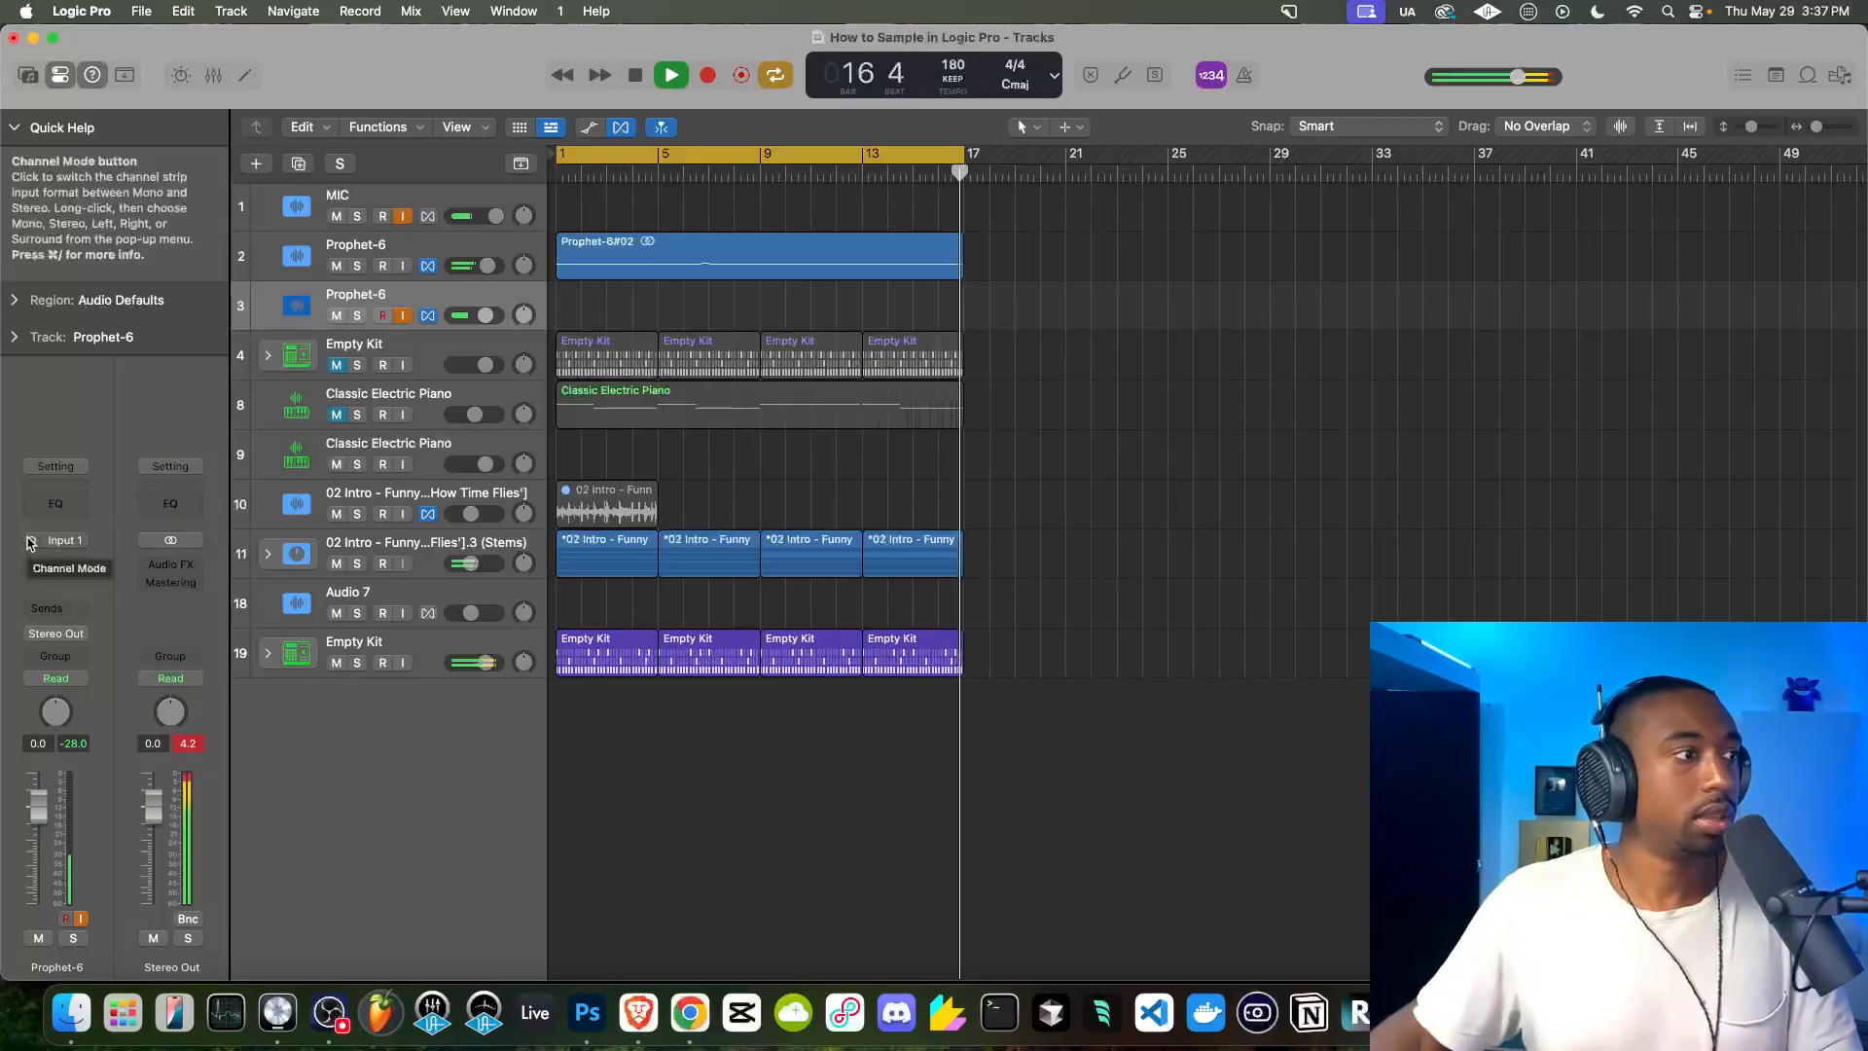
click(64, 540)
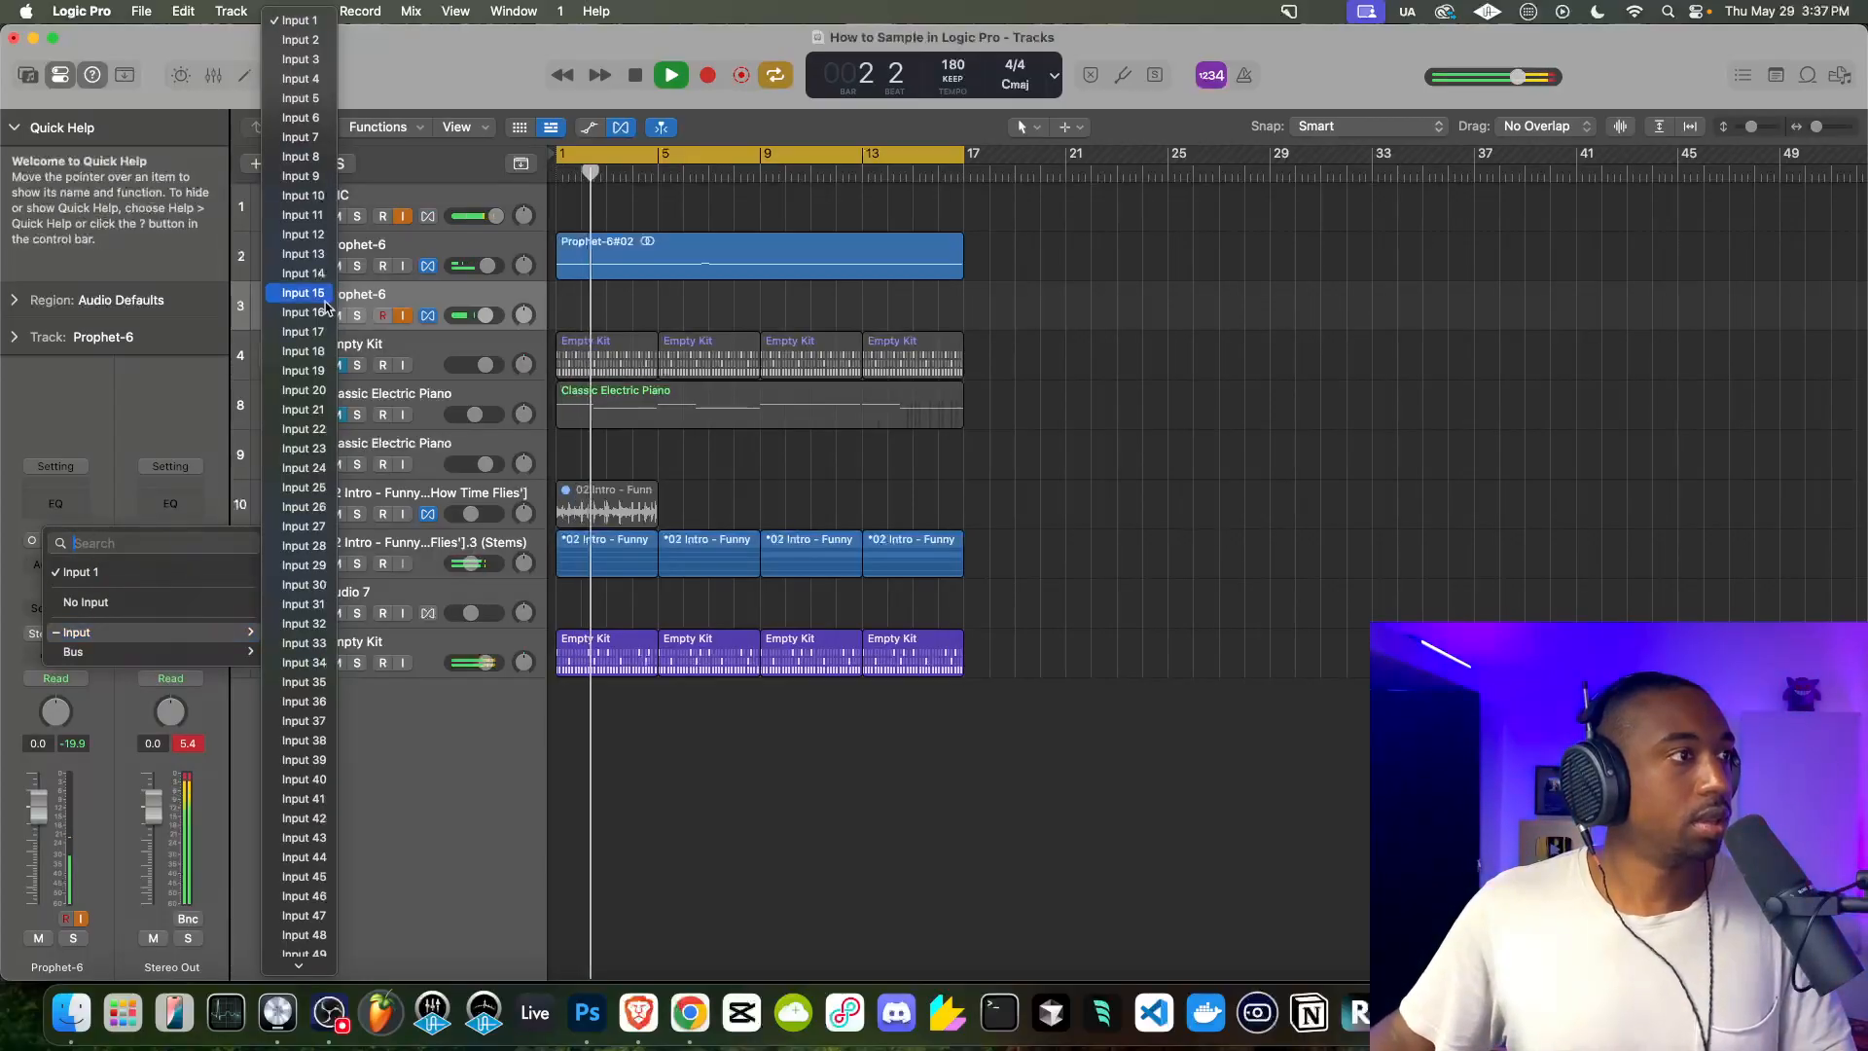
click(143, 379)
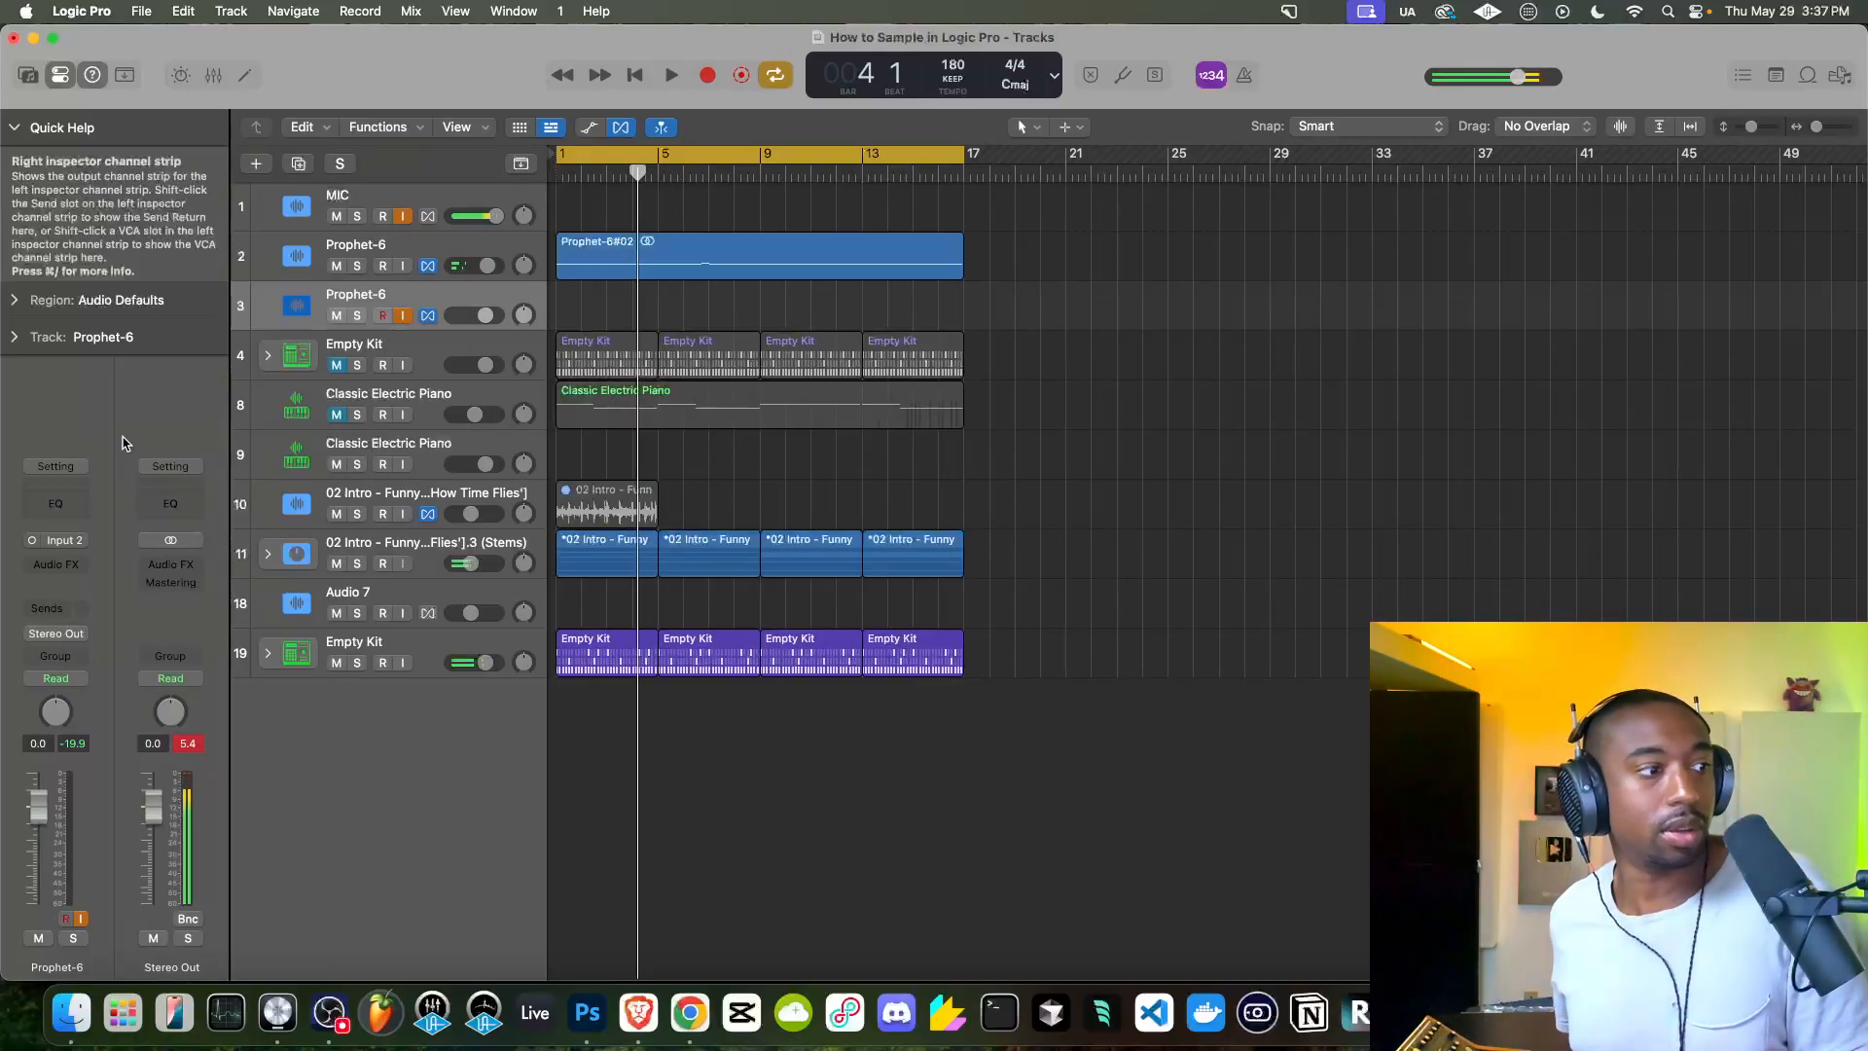
key(space)
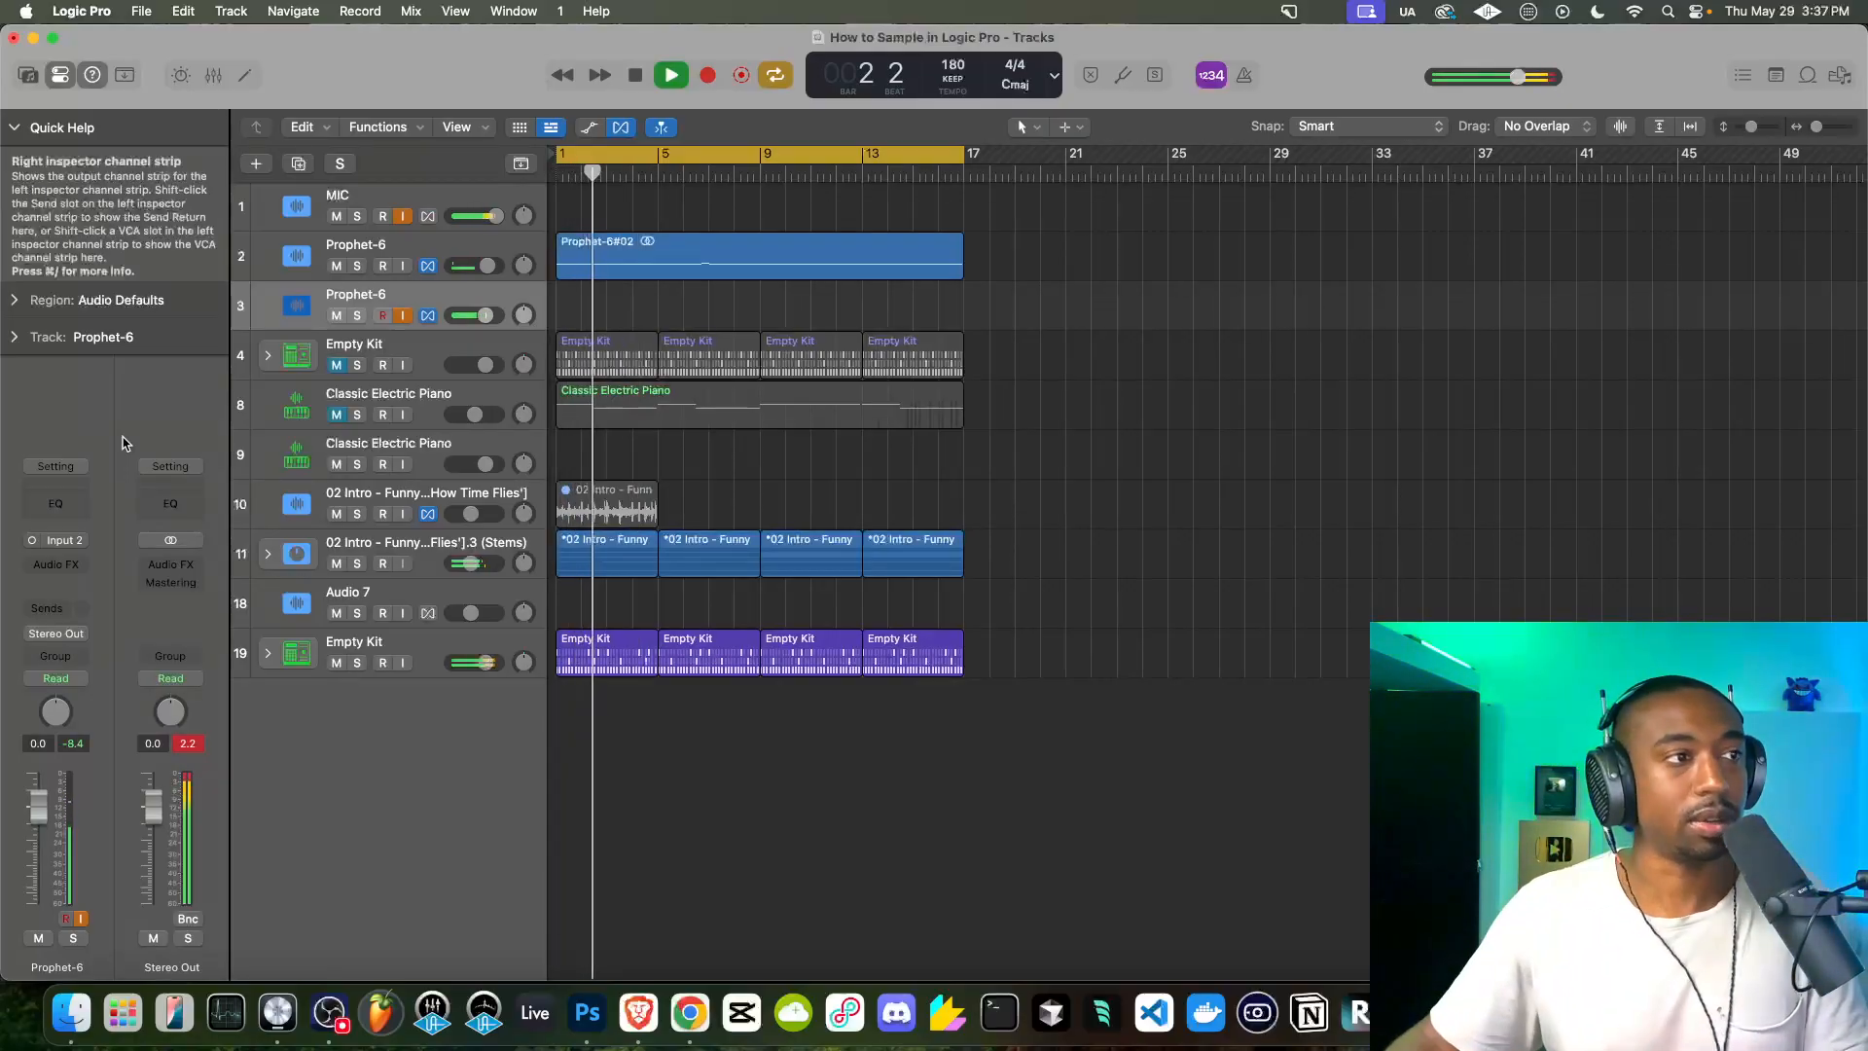
Rename the second Prophet-6 track Moog and record a take on it from bar 1 to bar 17
click(62, 83)
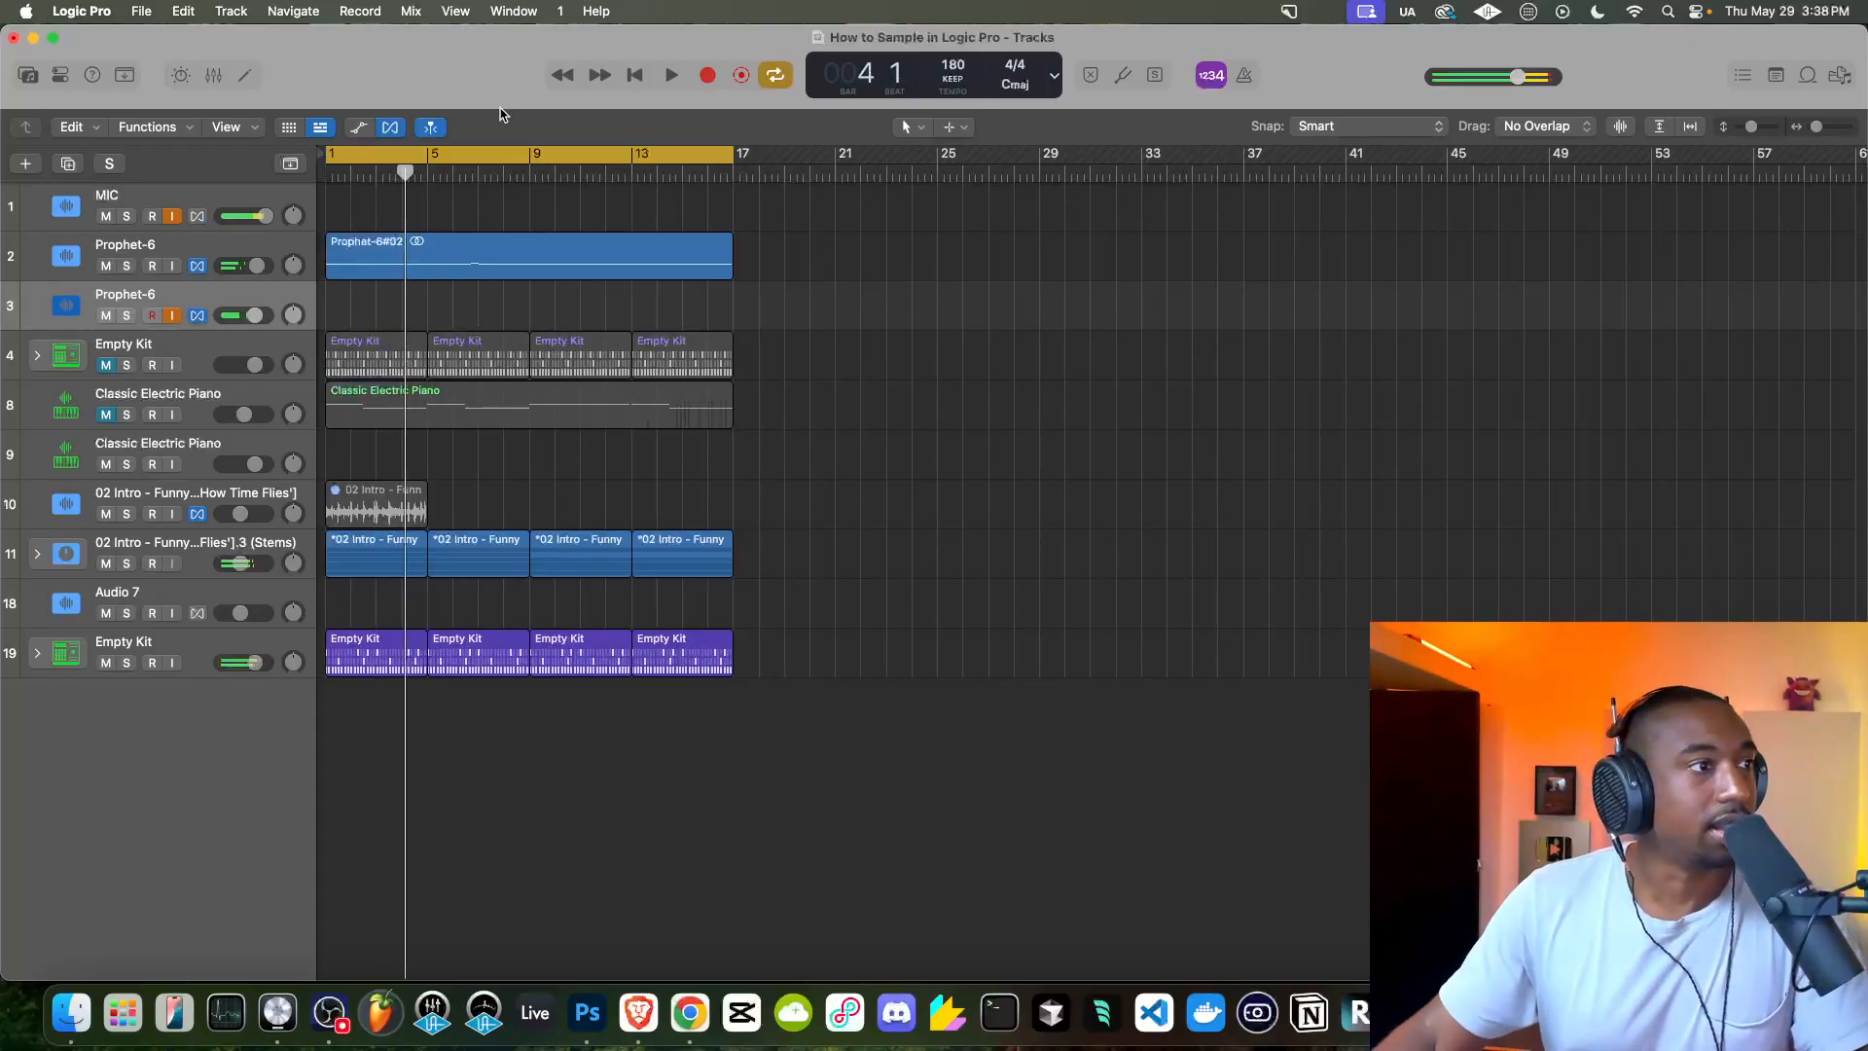
click(634, 75)
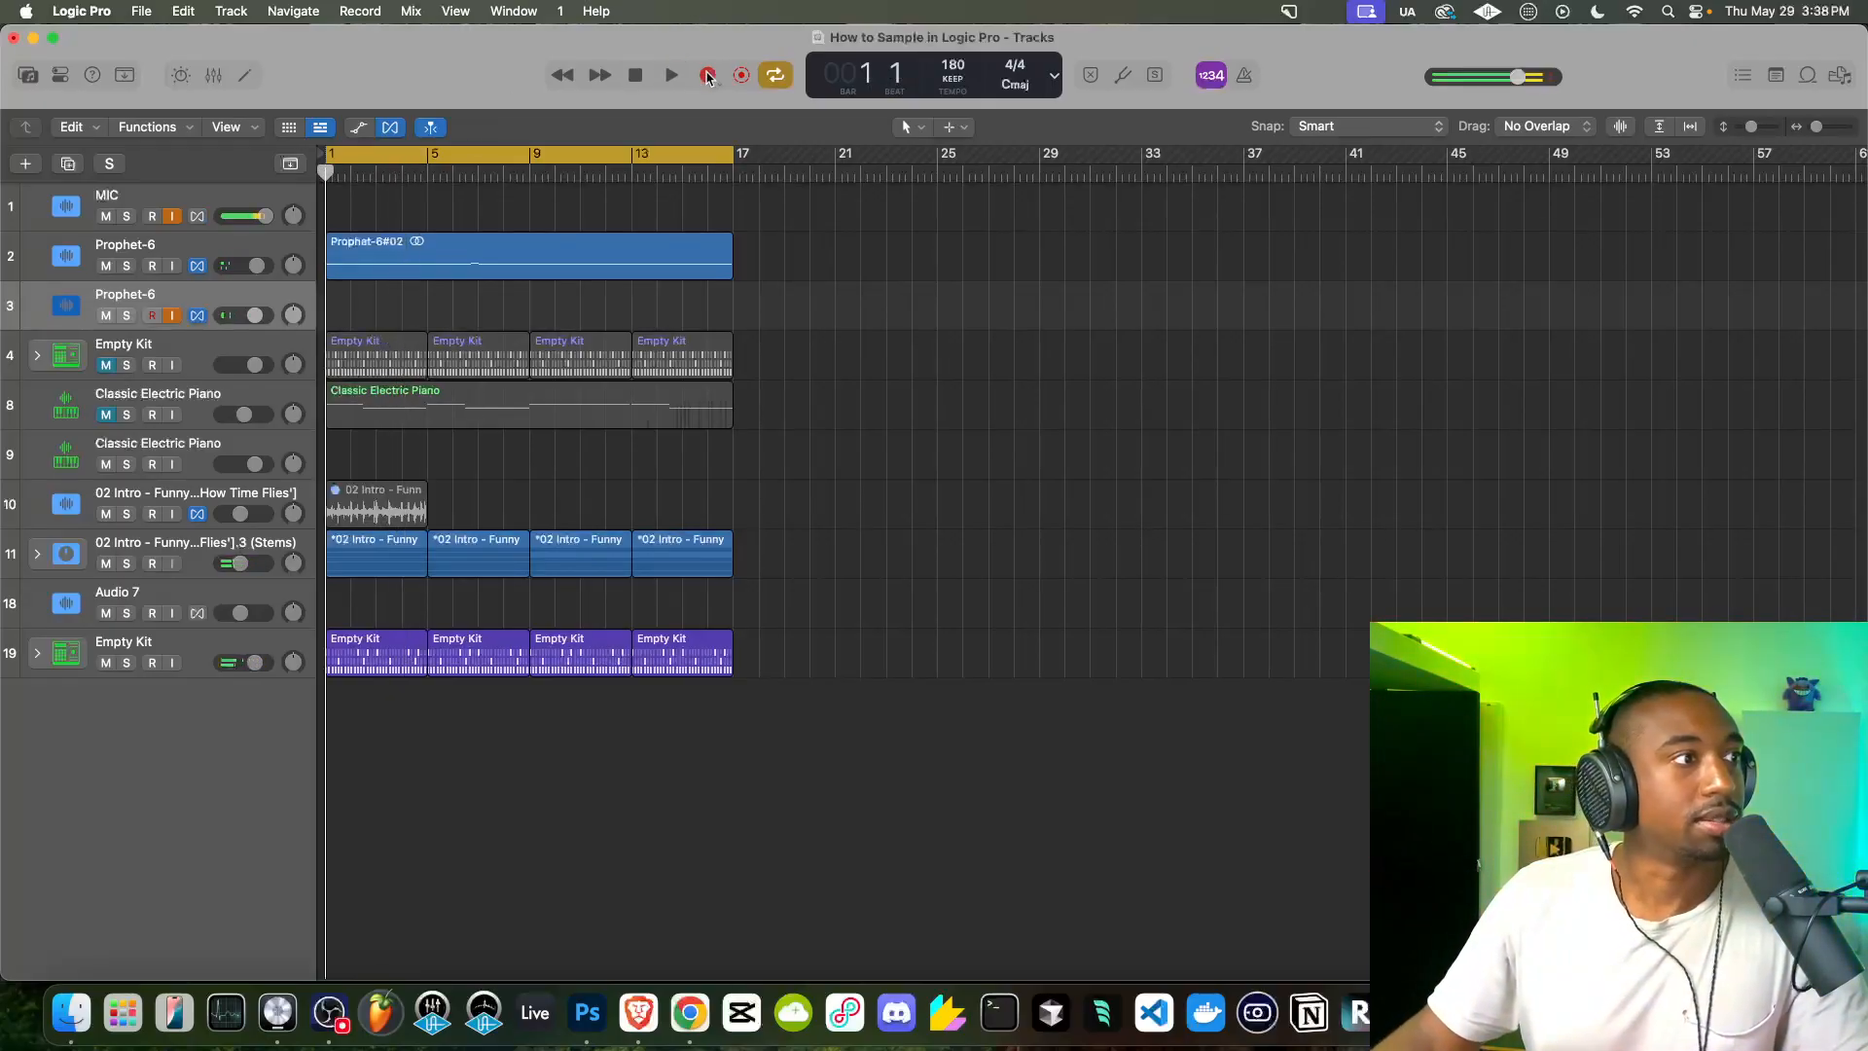
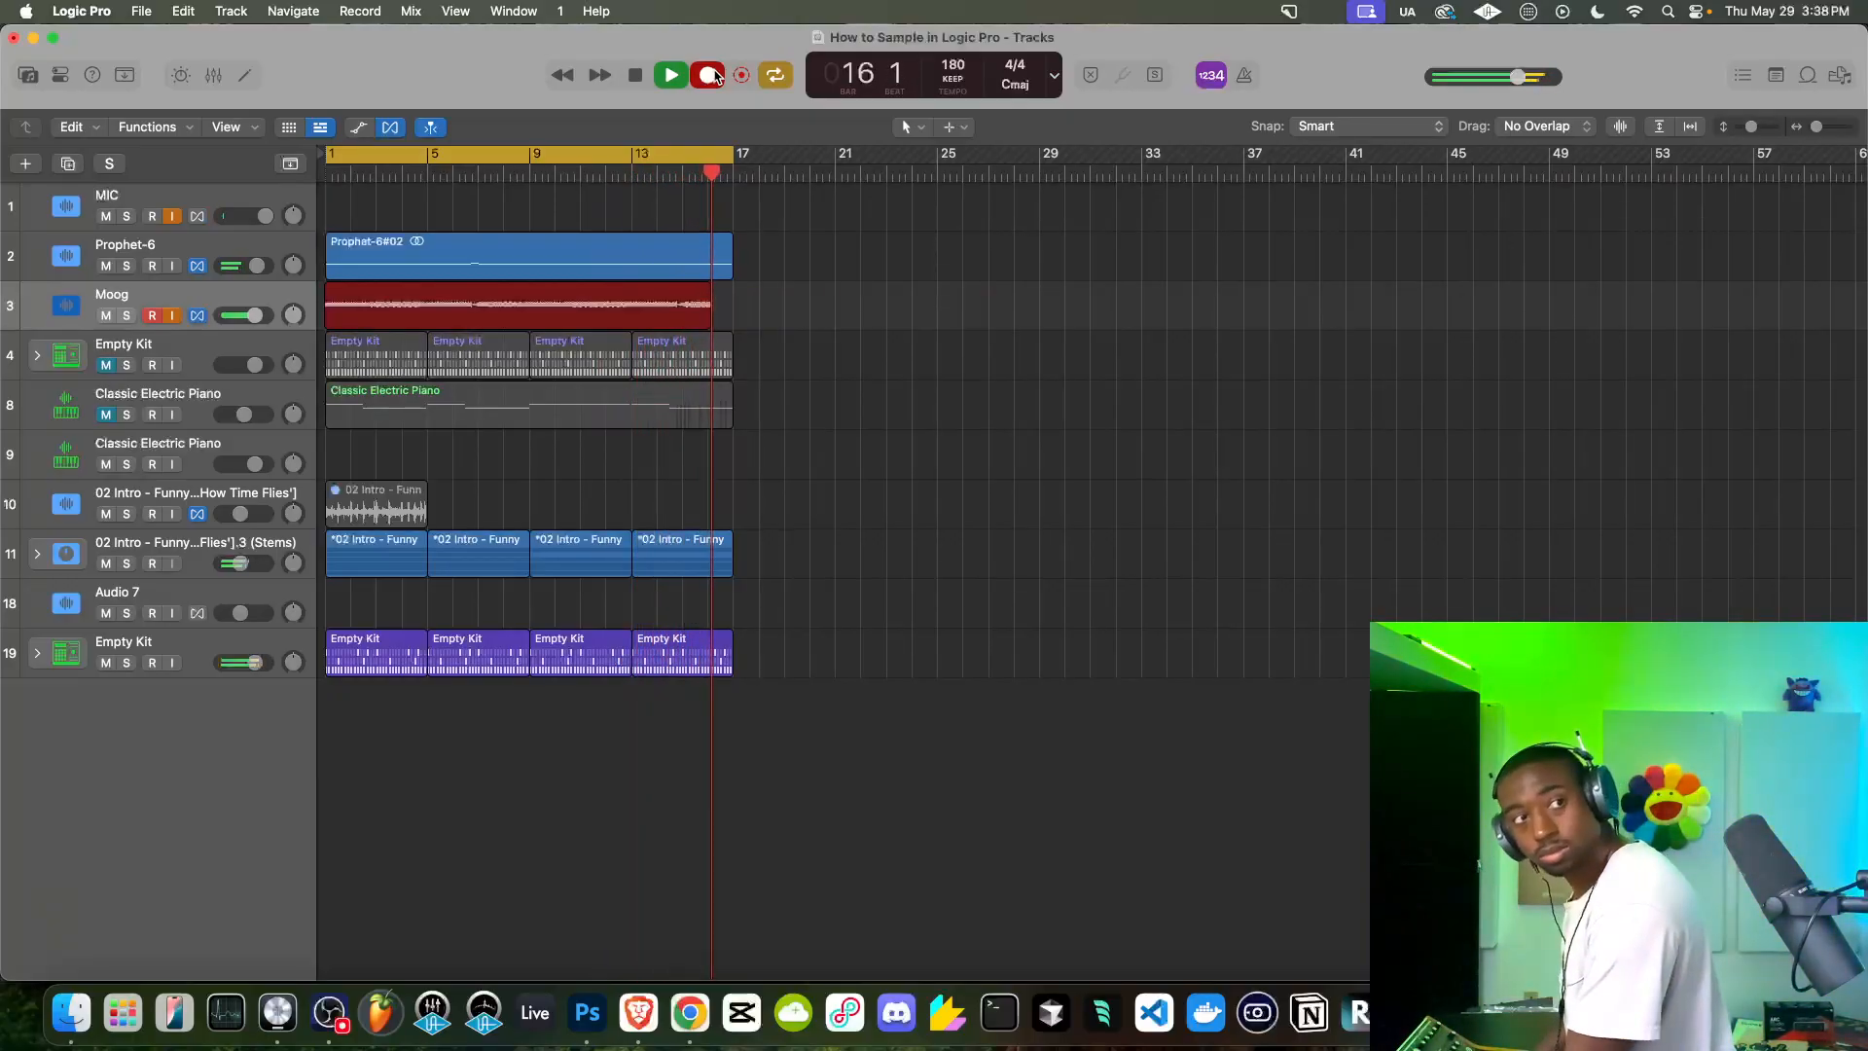
key(space)
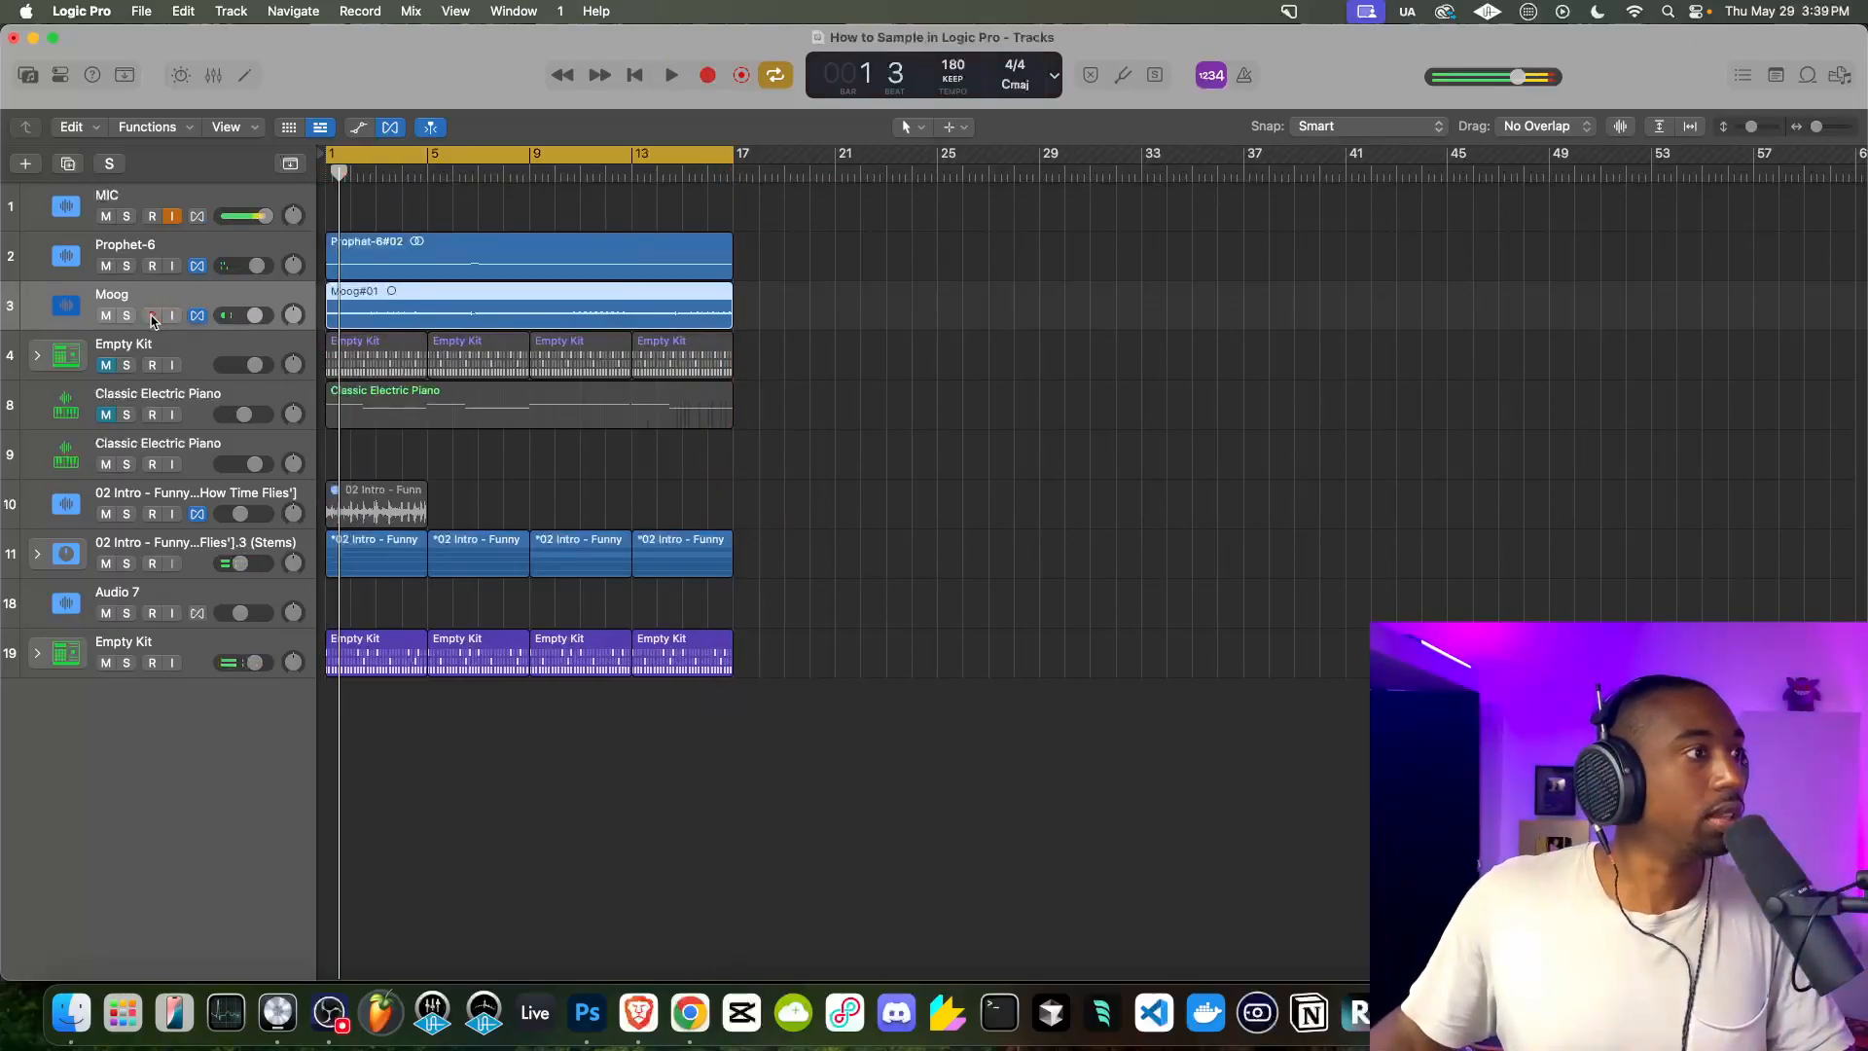
Play back the Moog take and insert a mono Tape Delay on its channel strip with the default preset
key(space)
key(i)
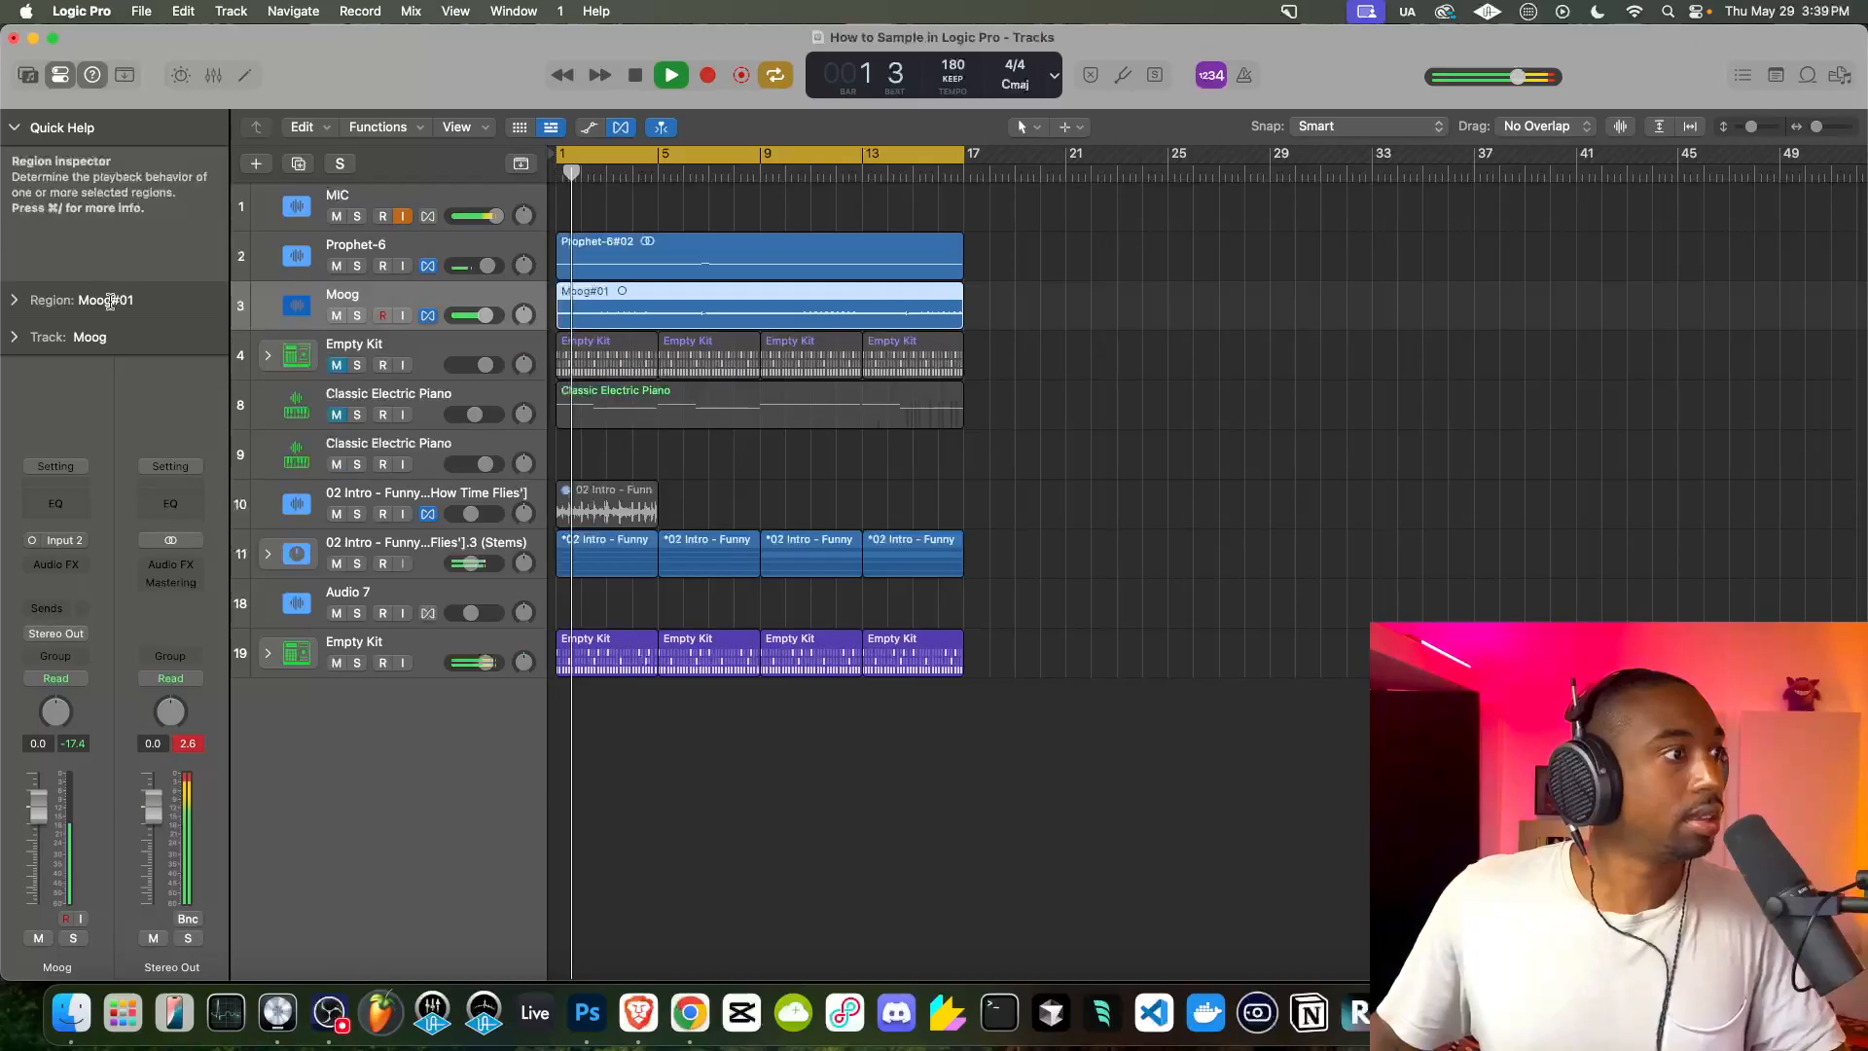
click(59, 566)
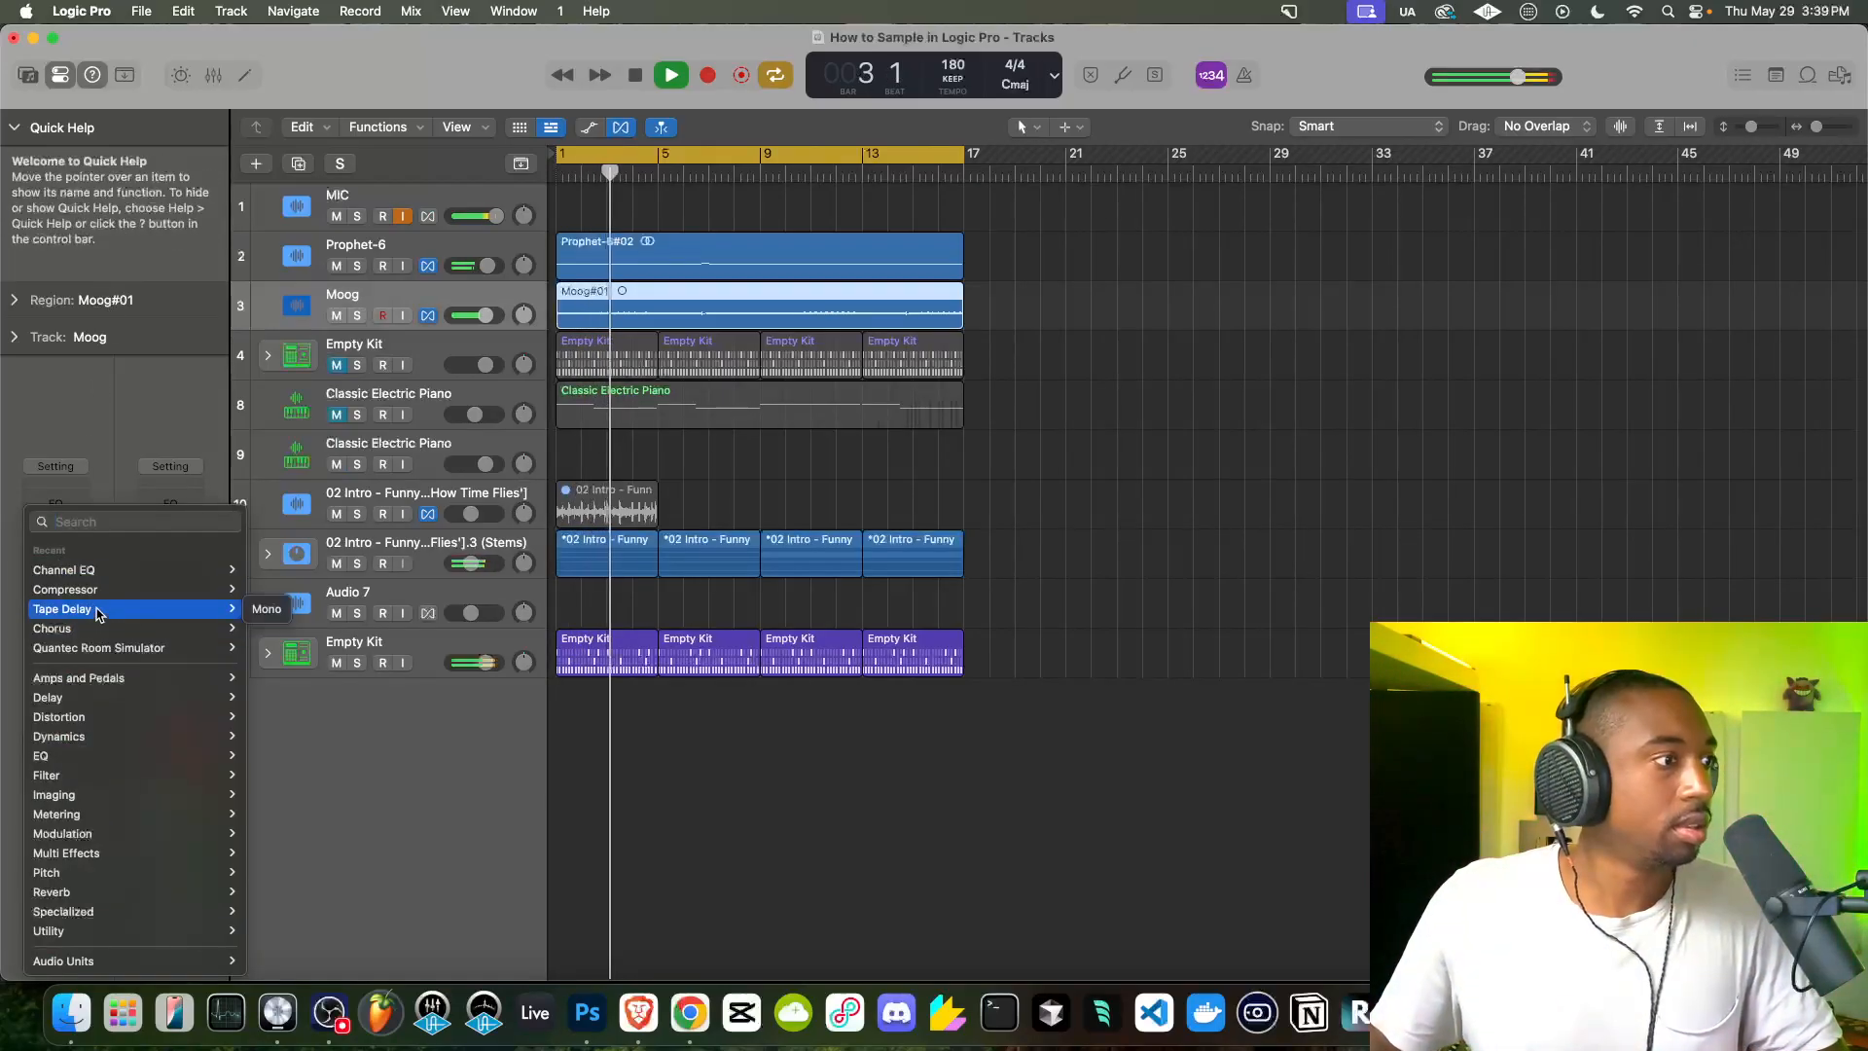
mouse_move(186, 613)
click(267, 609)
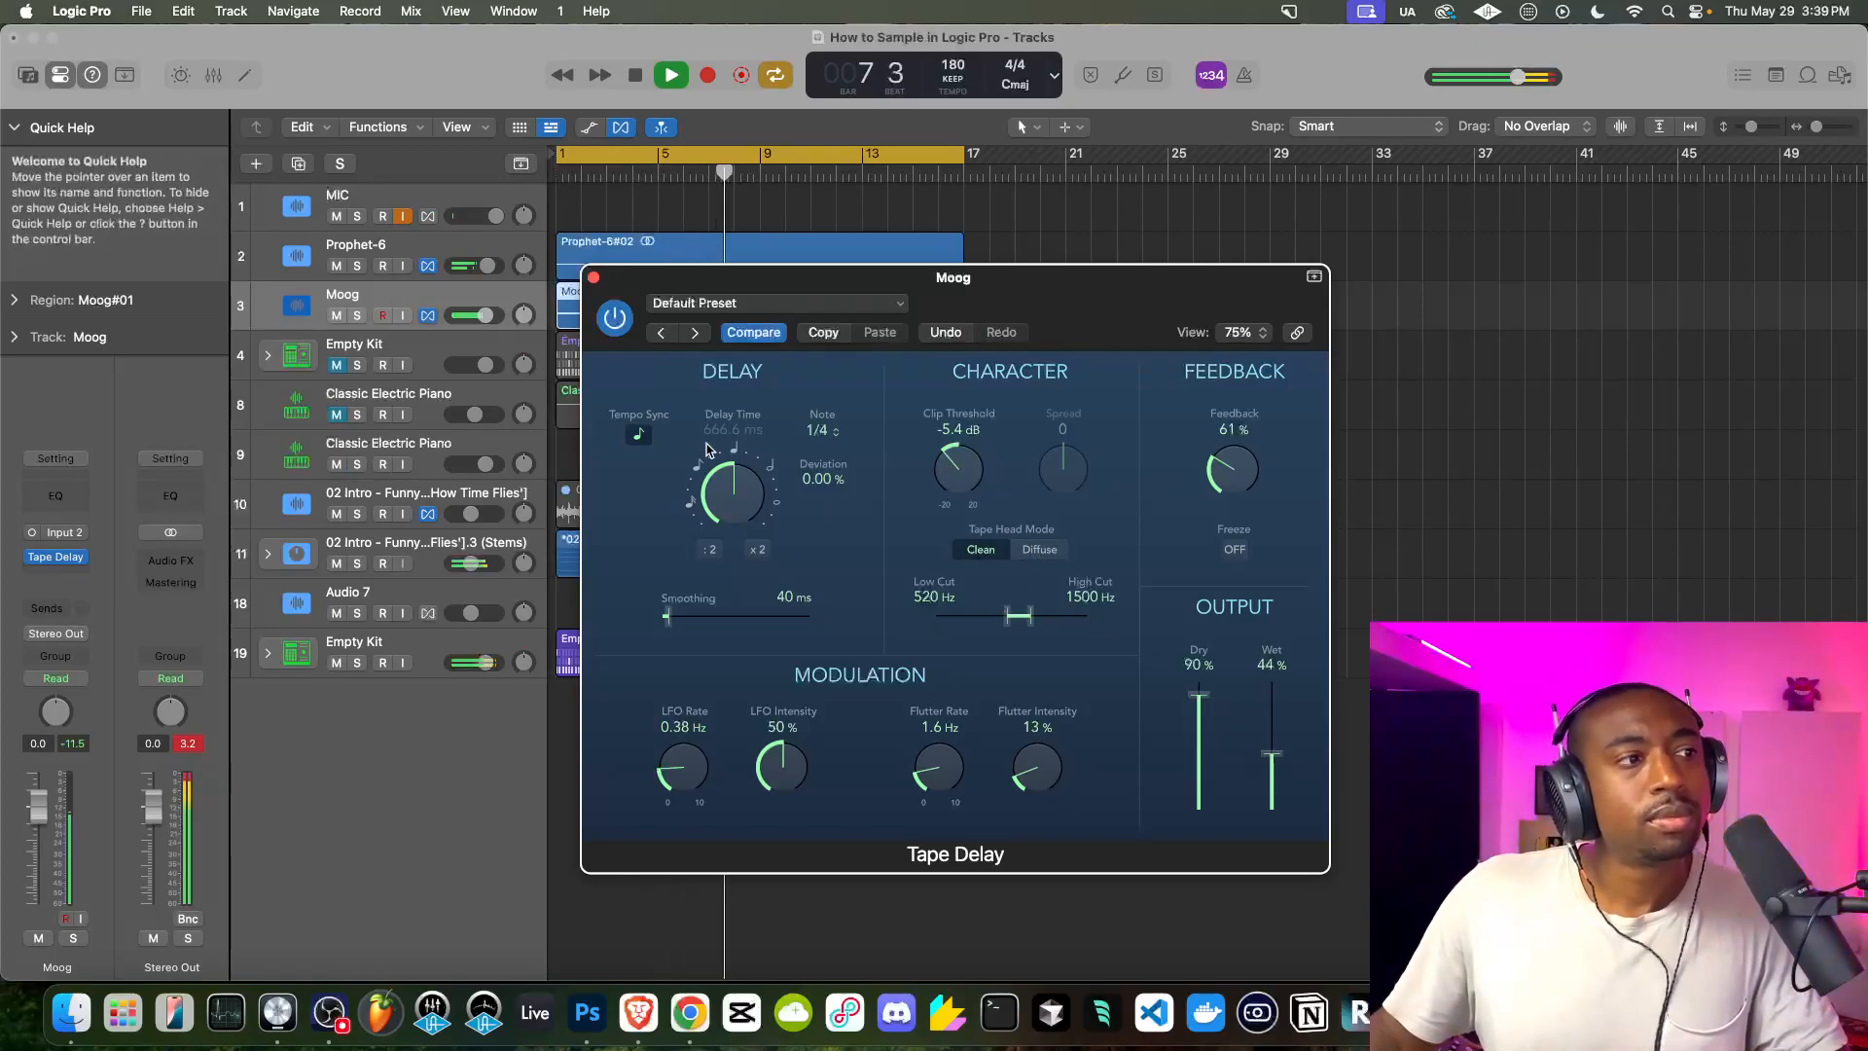
double_click(596, 284)
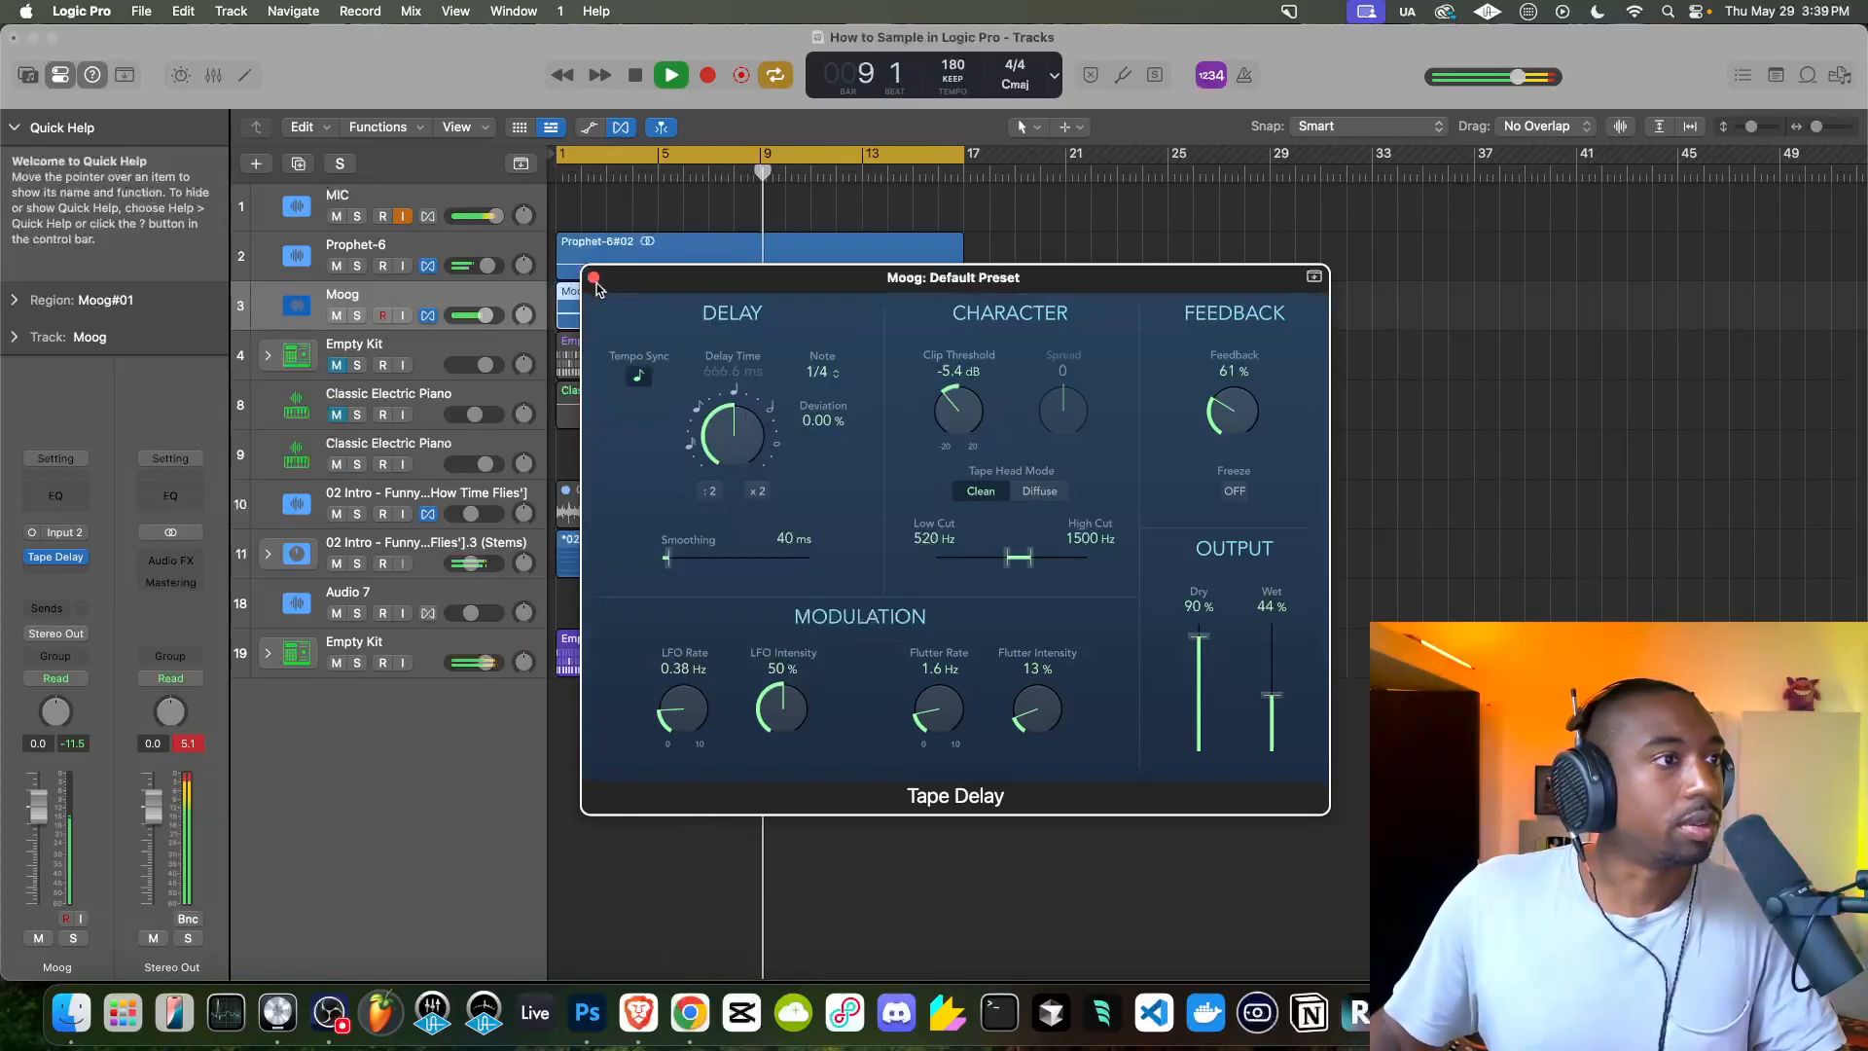
click(594, 278)
Insert the Quantec Room Simulator after the Tape Delay on the Moog track
click(66, 556)
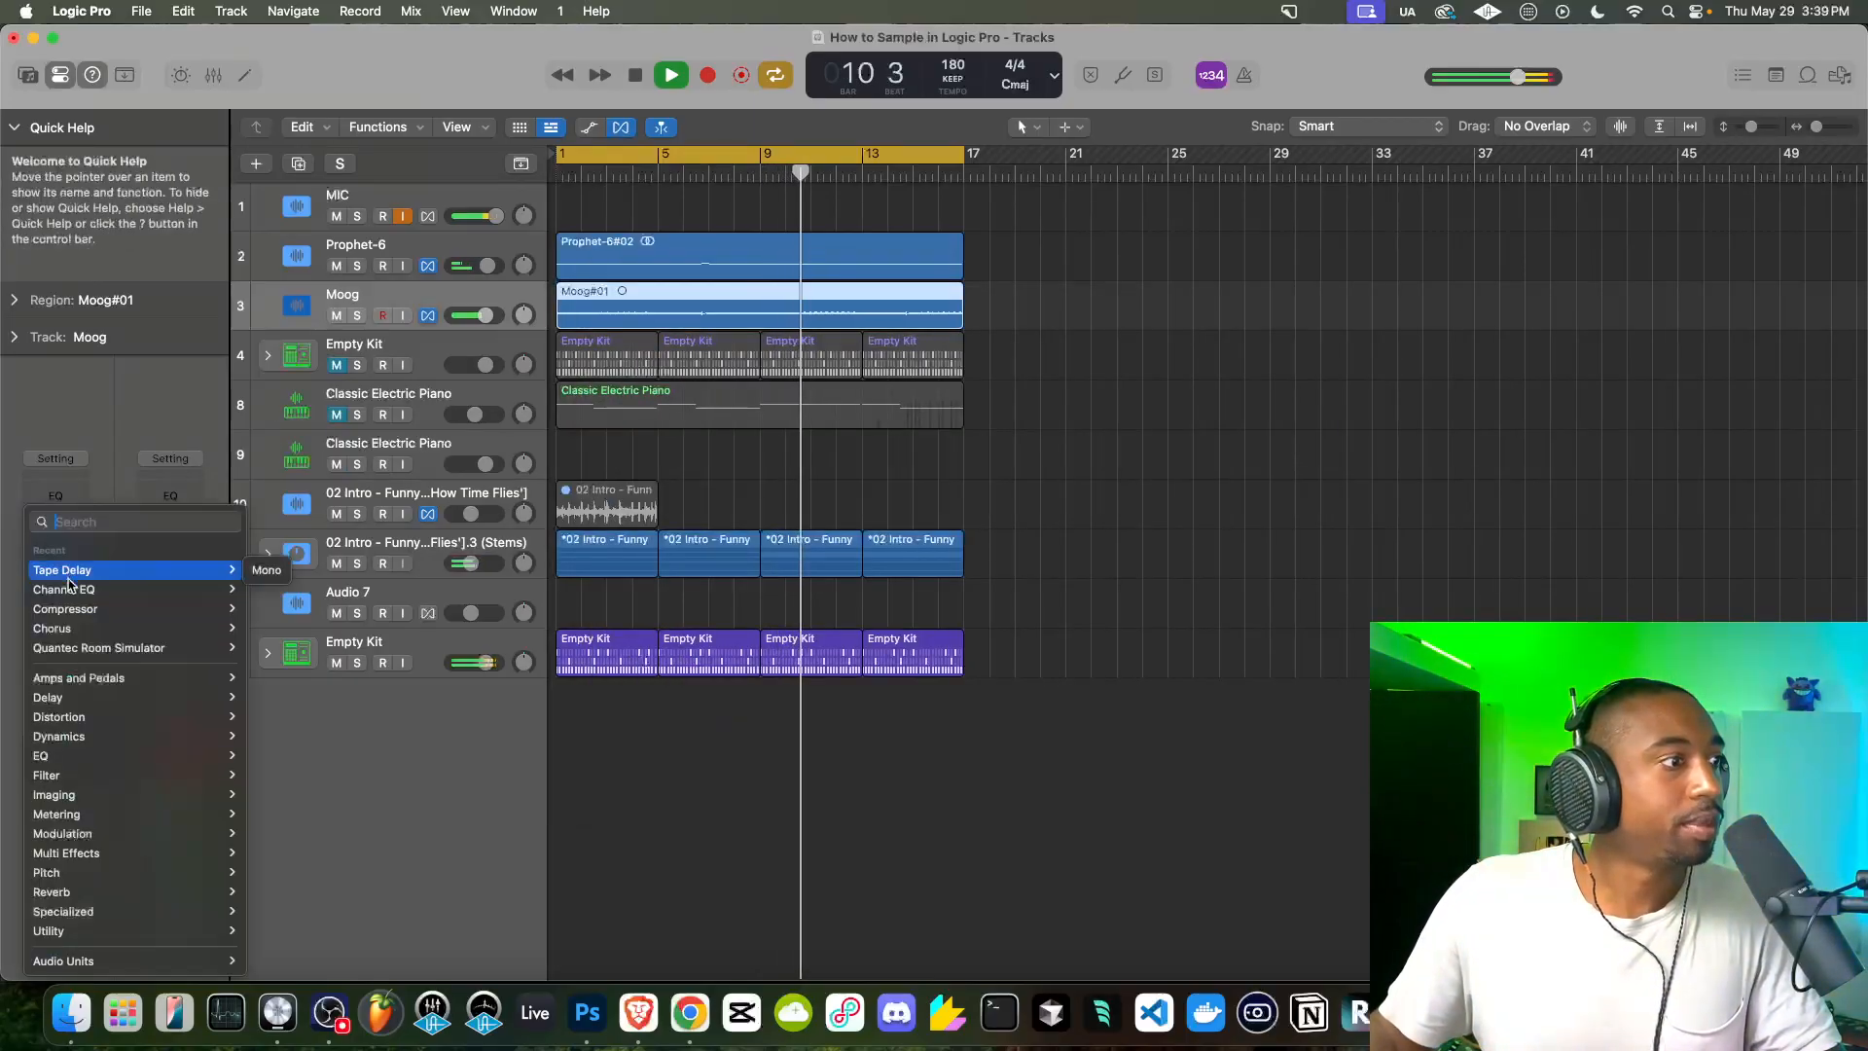
click(267, 647)
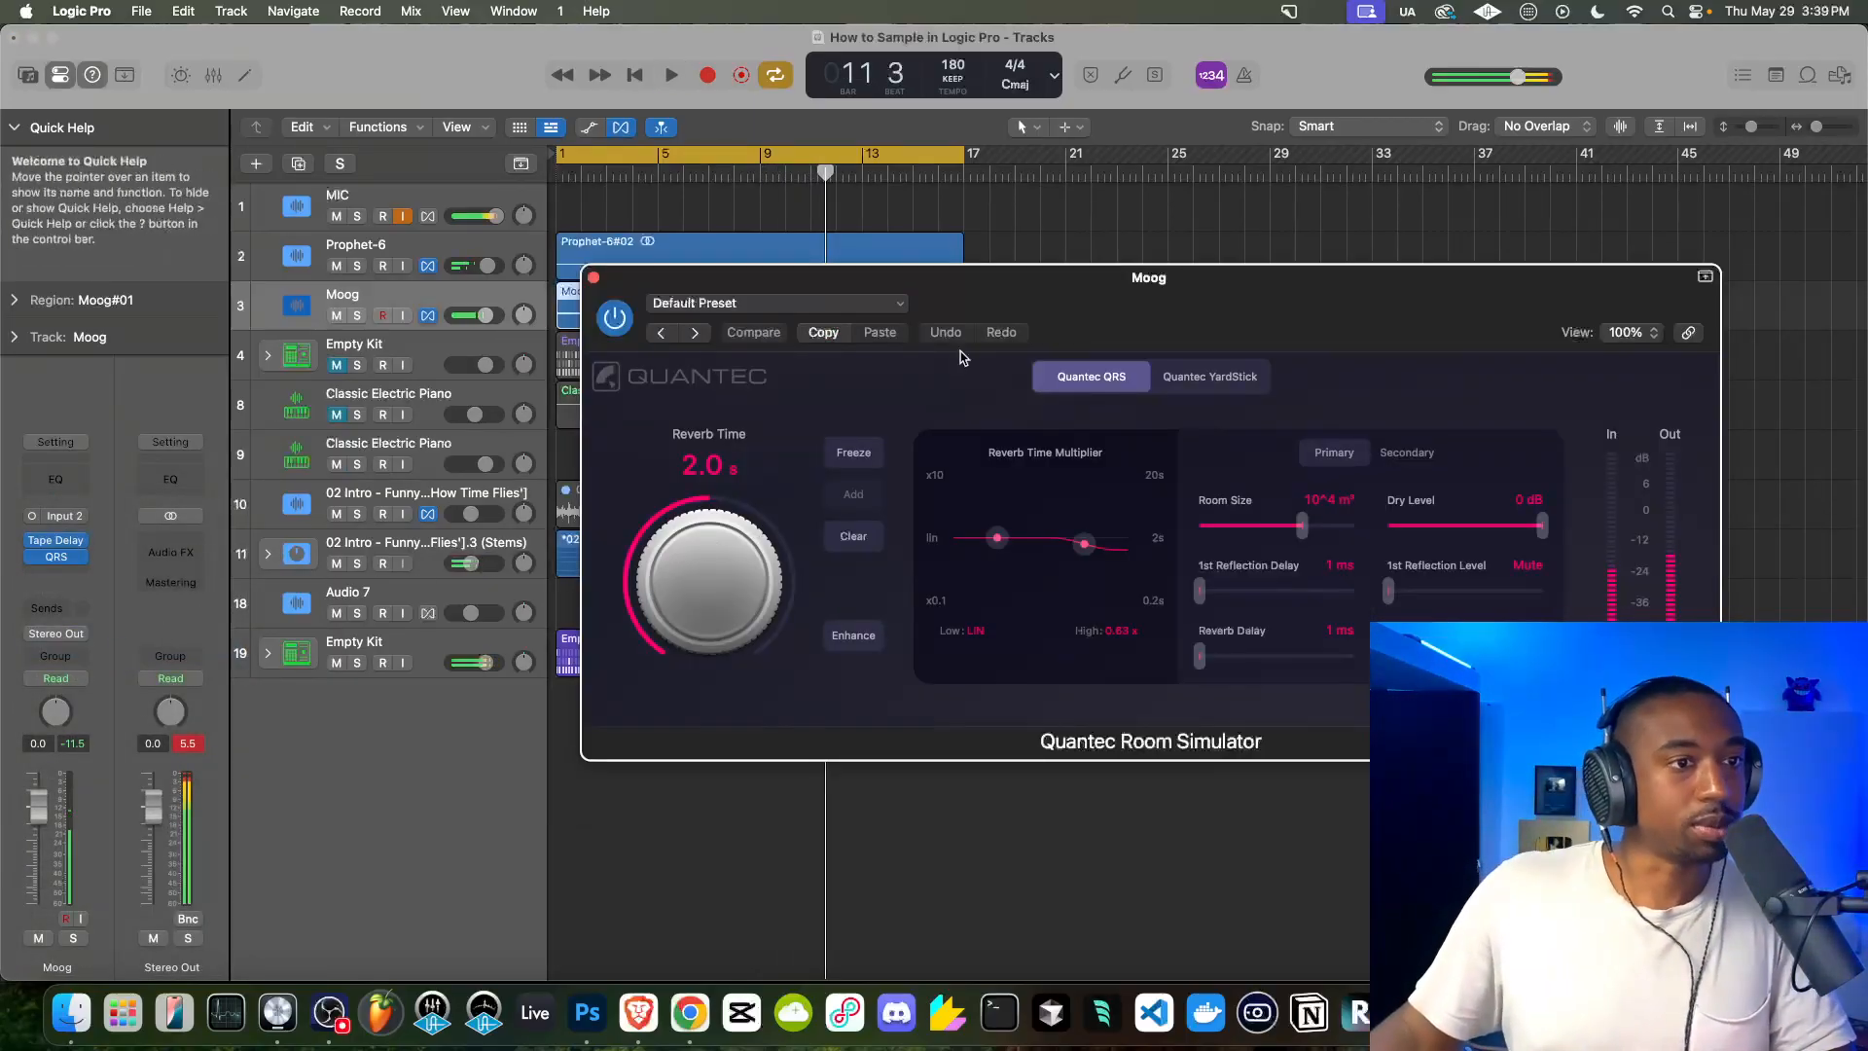
drag(994, 266, 659, 282)
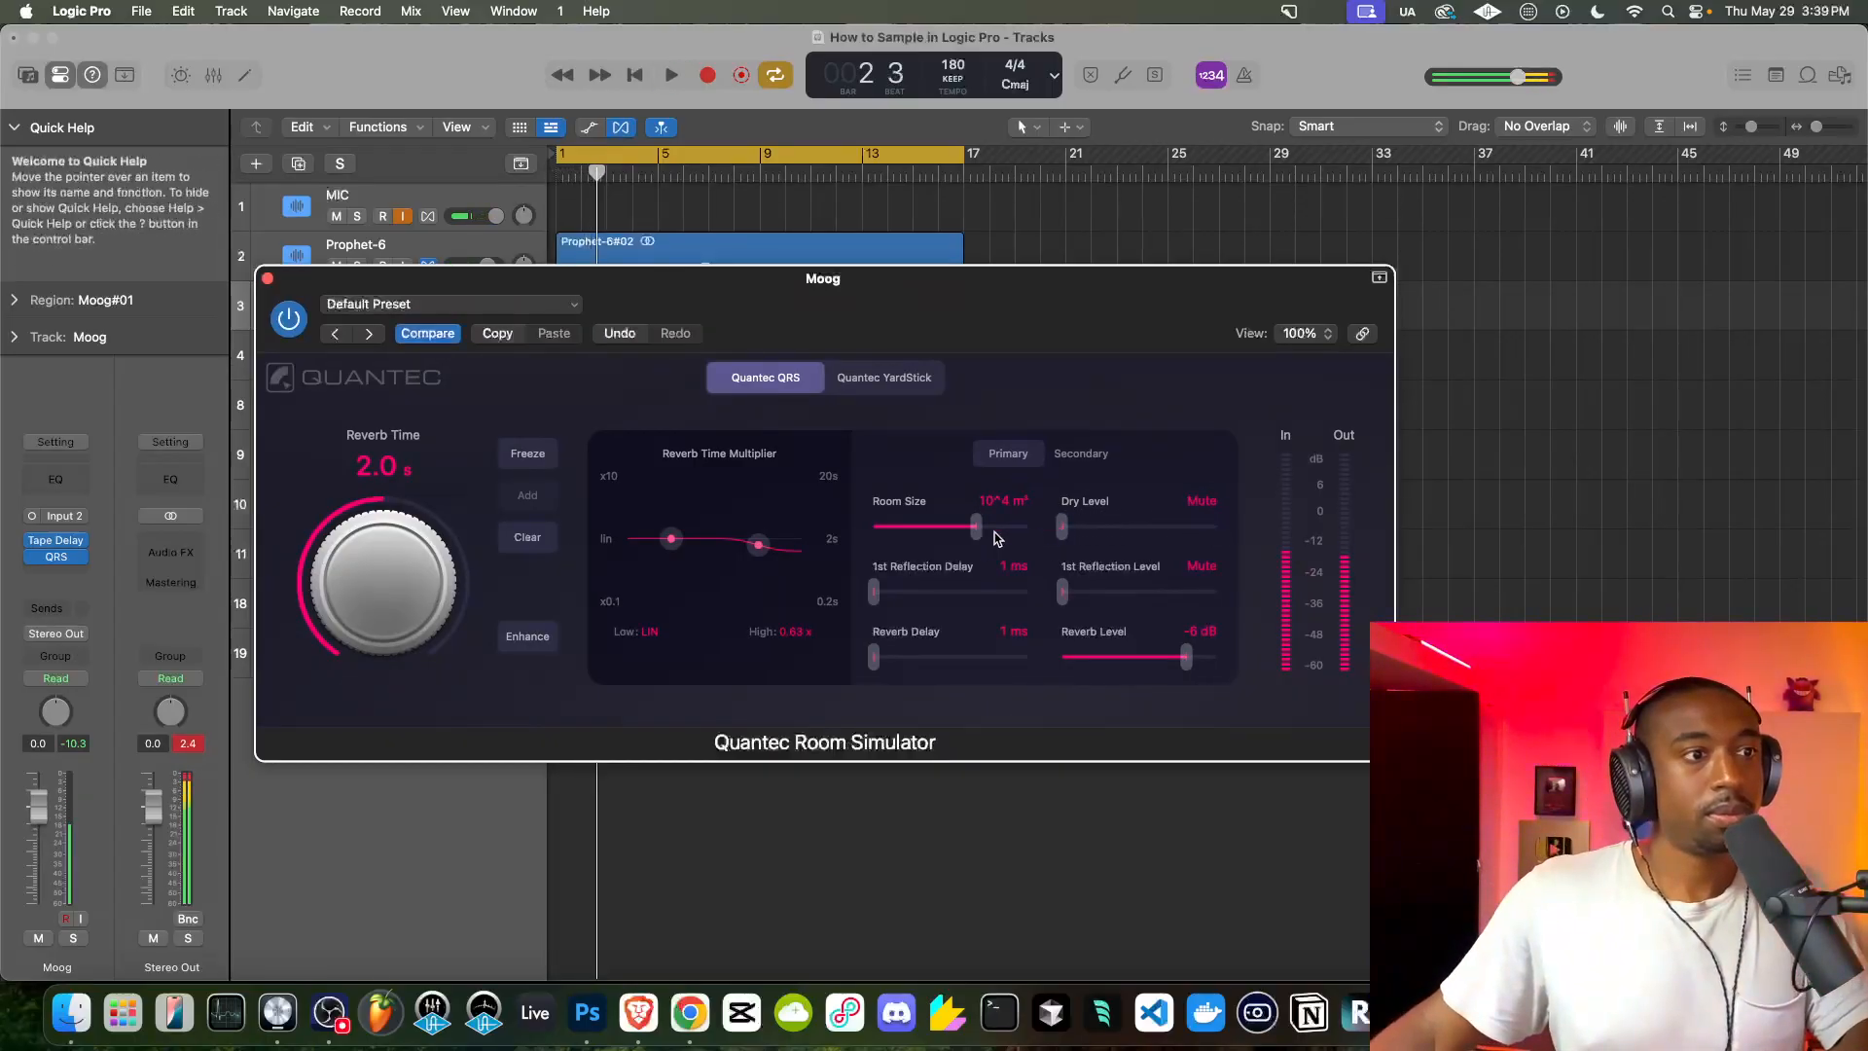
Mute MIC while setting the Quantec room size to 10^5 m³, dry level to -24 dB and reverb level to -12 dB, then unmute it
click(339, 217)
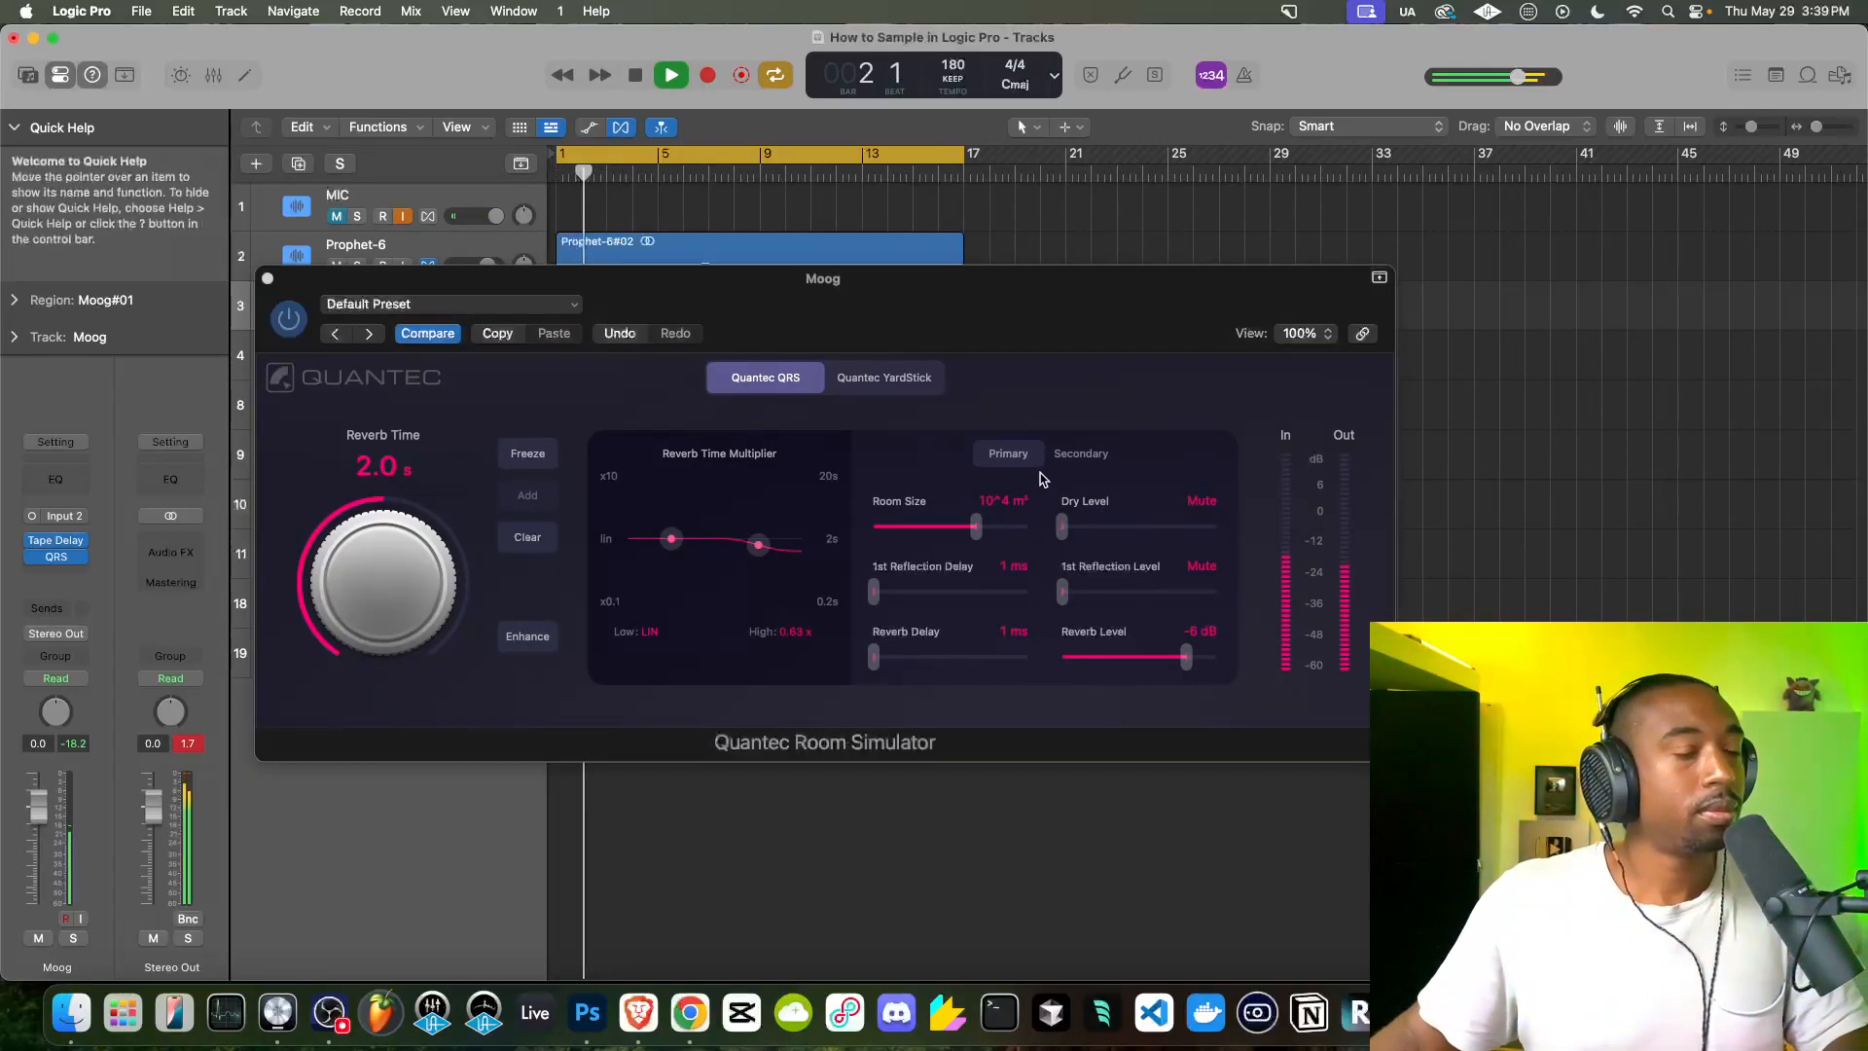
drag(1186, 673, 1168, 671)
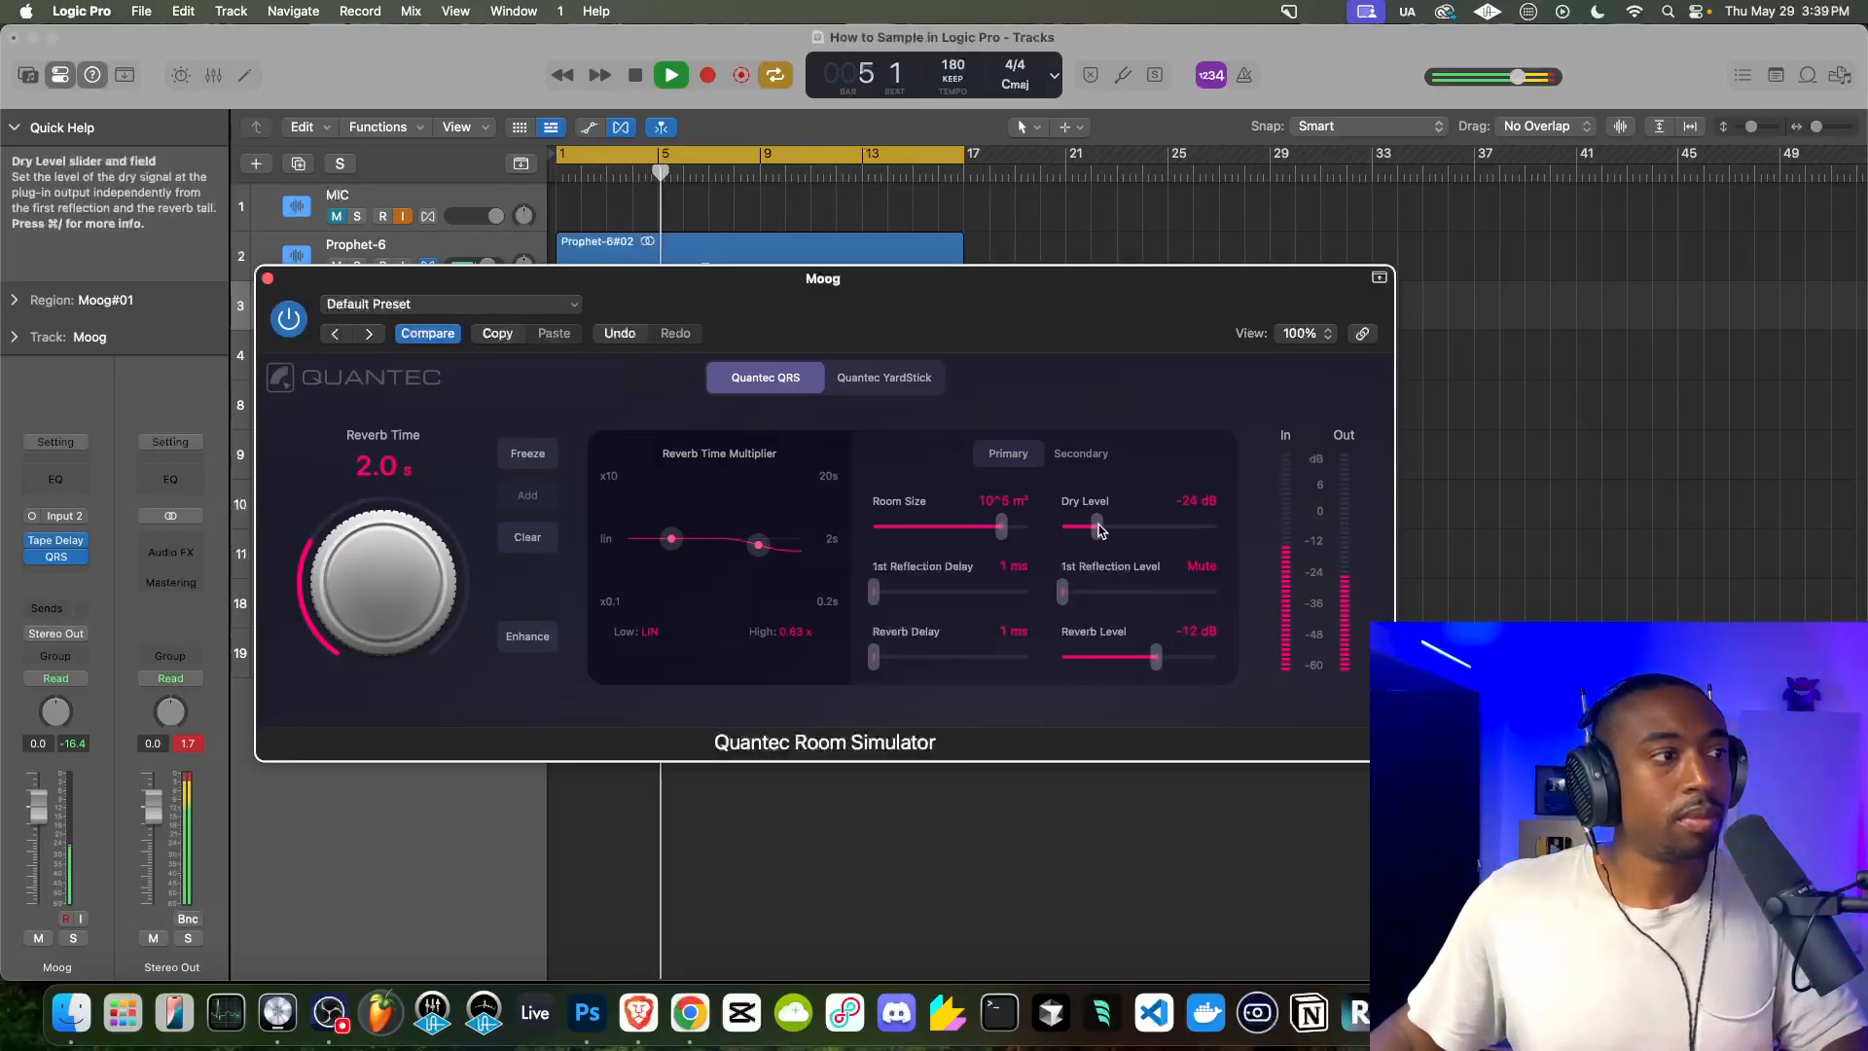
click(269, 281)
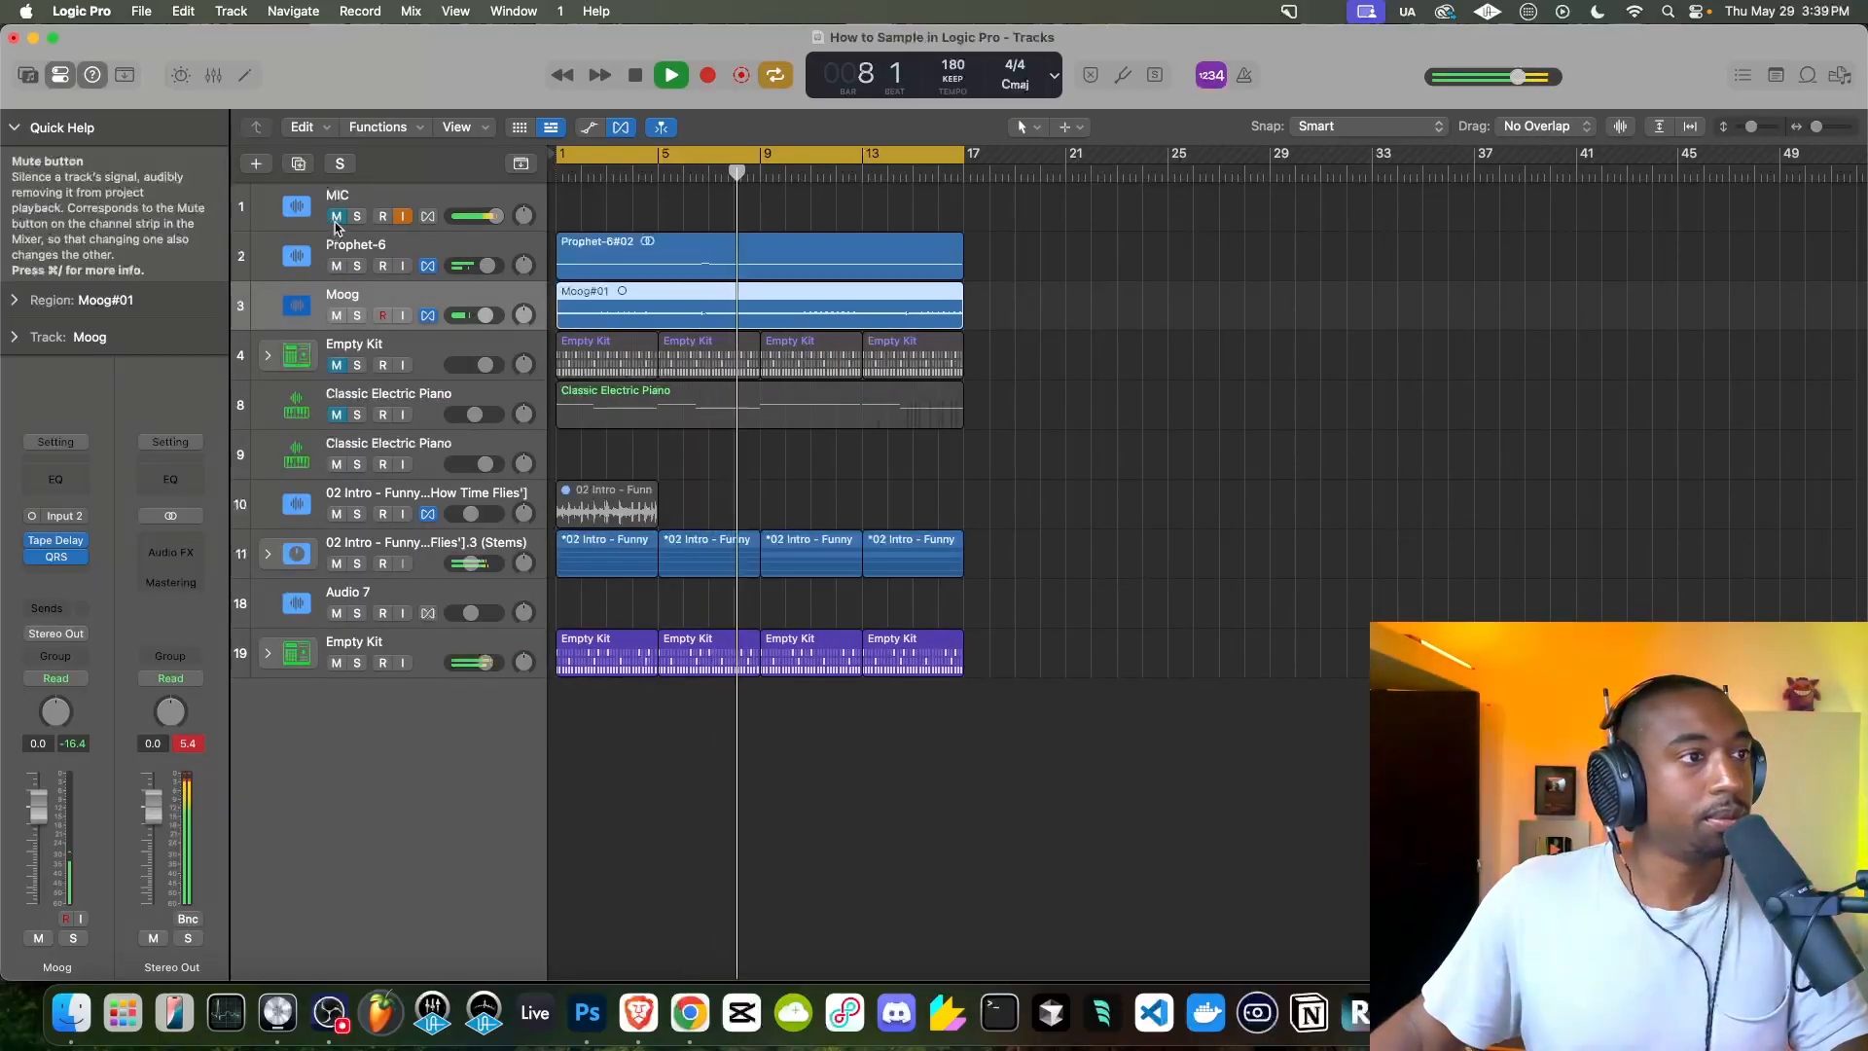
click(335, 216)
key(space)
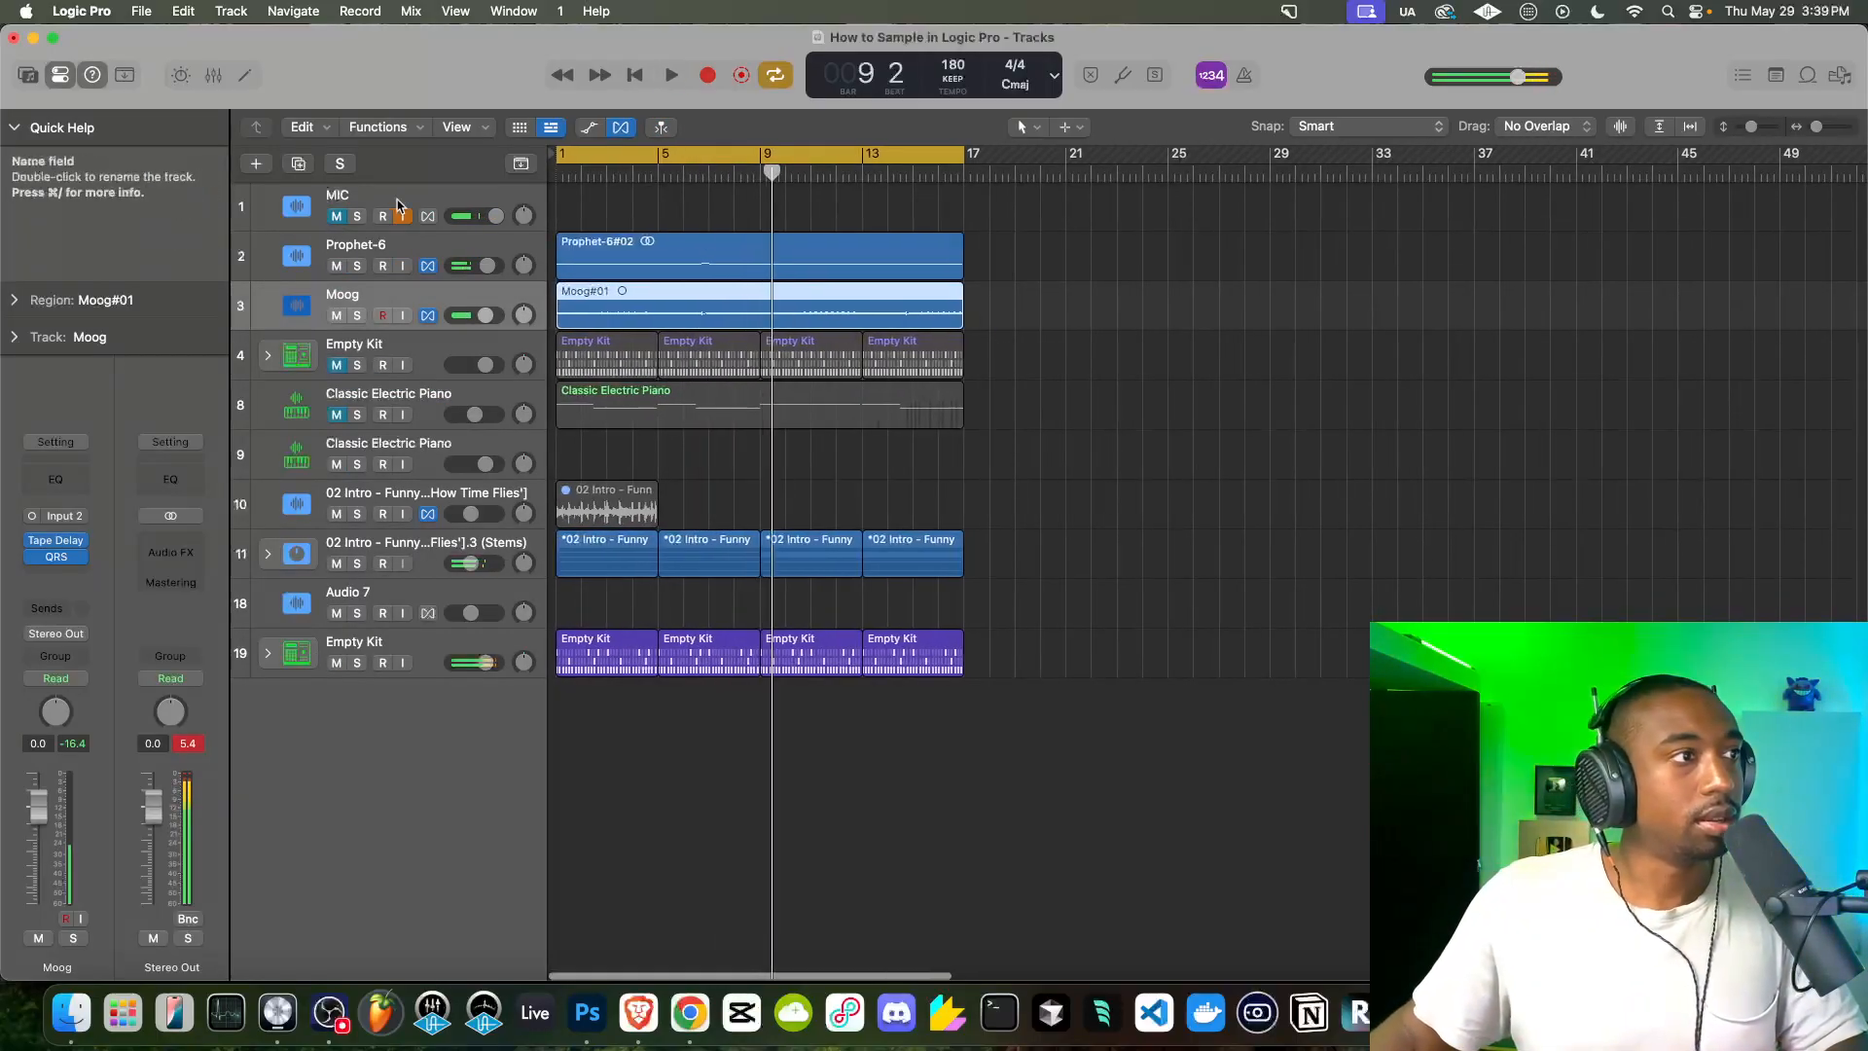
Repeat all regions once from bar 17 and extend the cycle range to bar 33
drag(988, 225, 550, 715)
key(super+r)
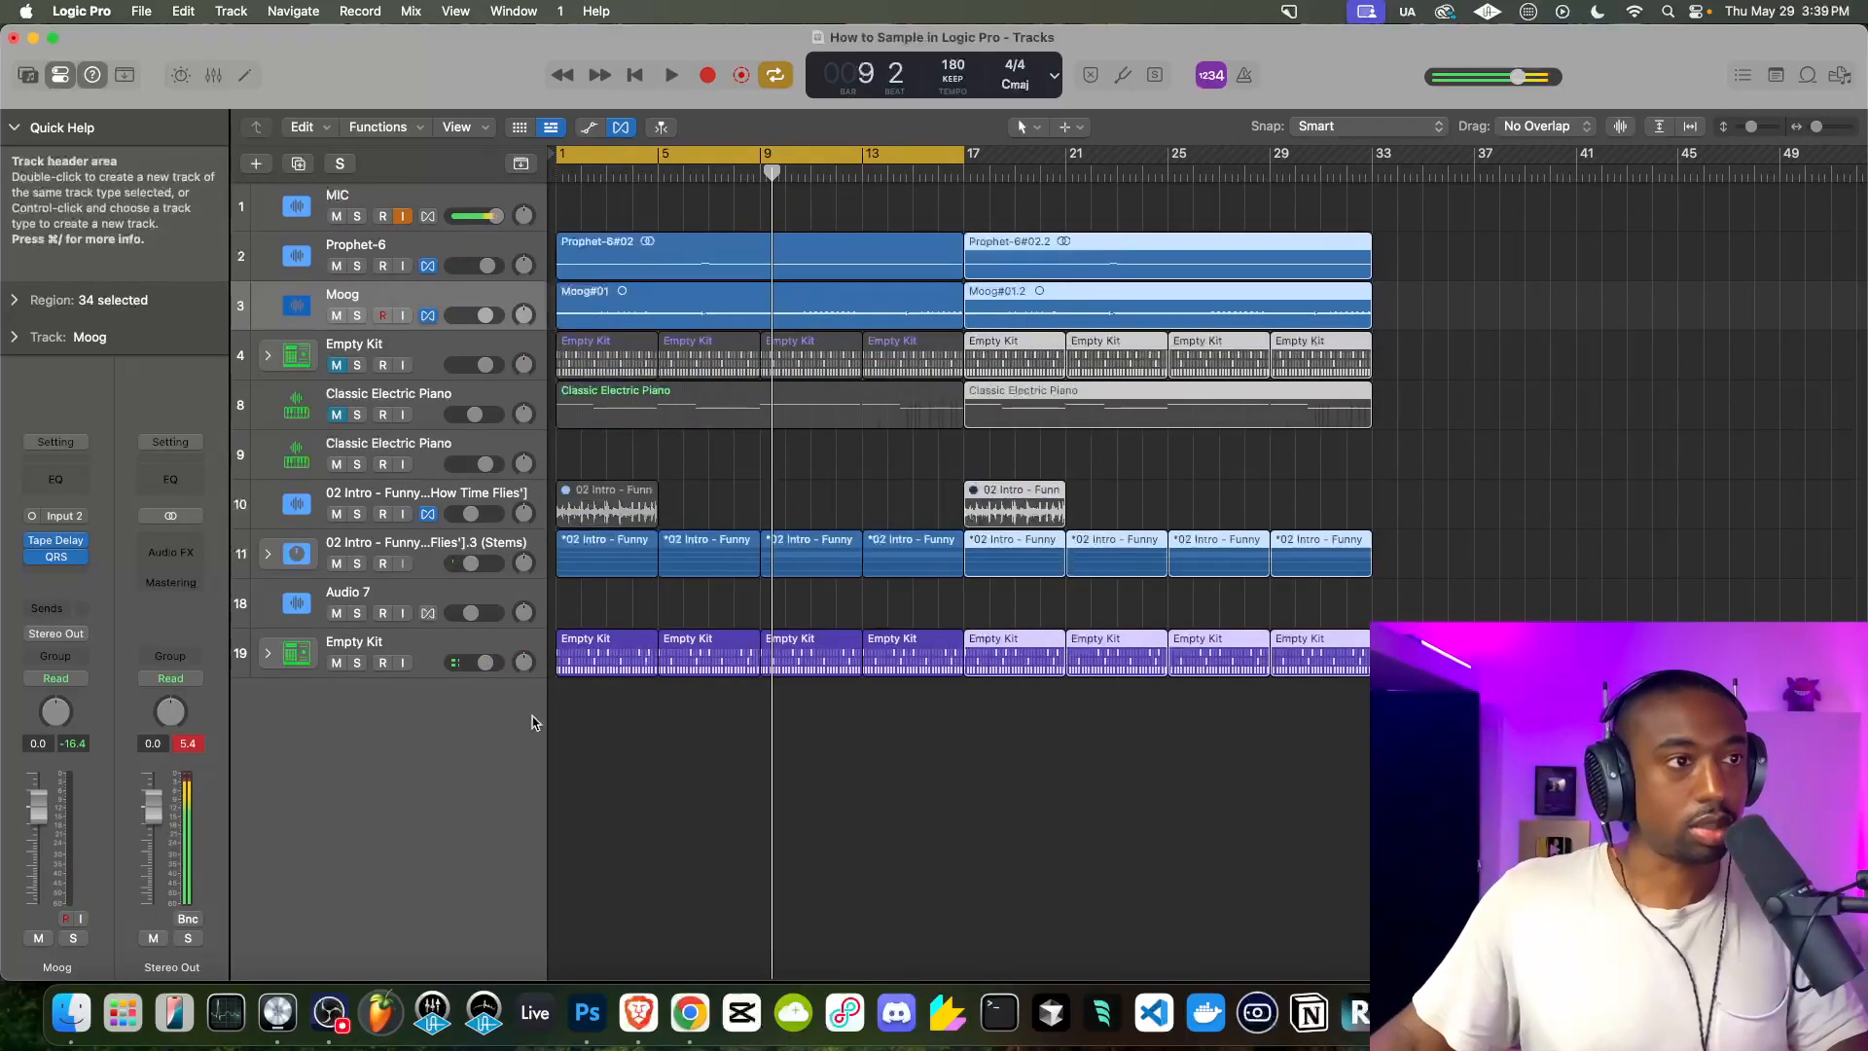
drag(958, 156, 1373, 171)
click(1275, 214)
Delete the Prophet-6 and Moog regions in bars 1 to 16, and play from the start with the MIC track muted
drag(752, 222, 750, 304)
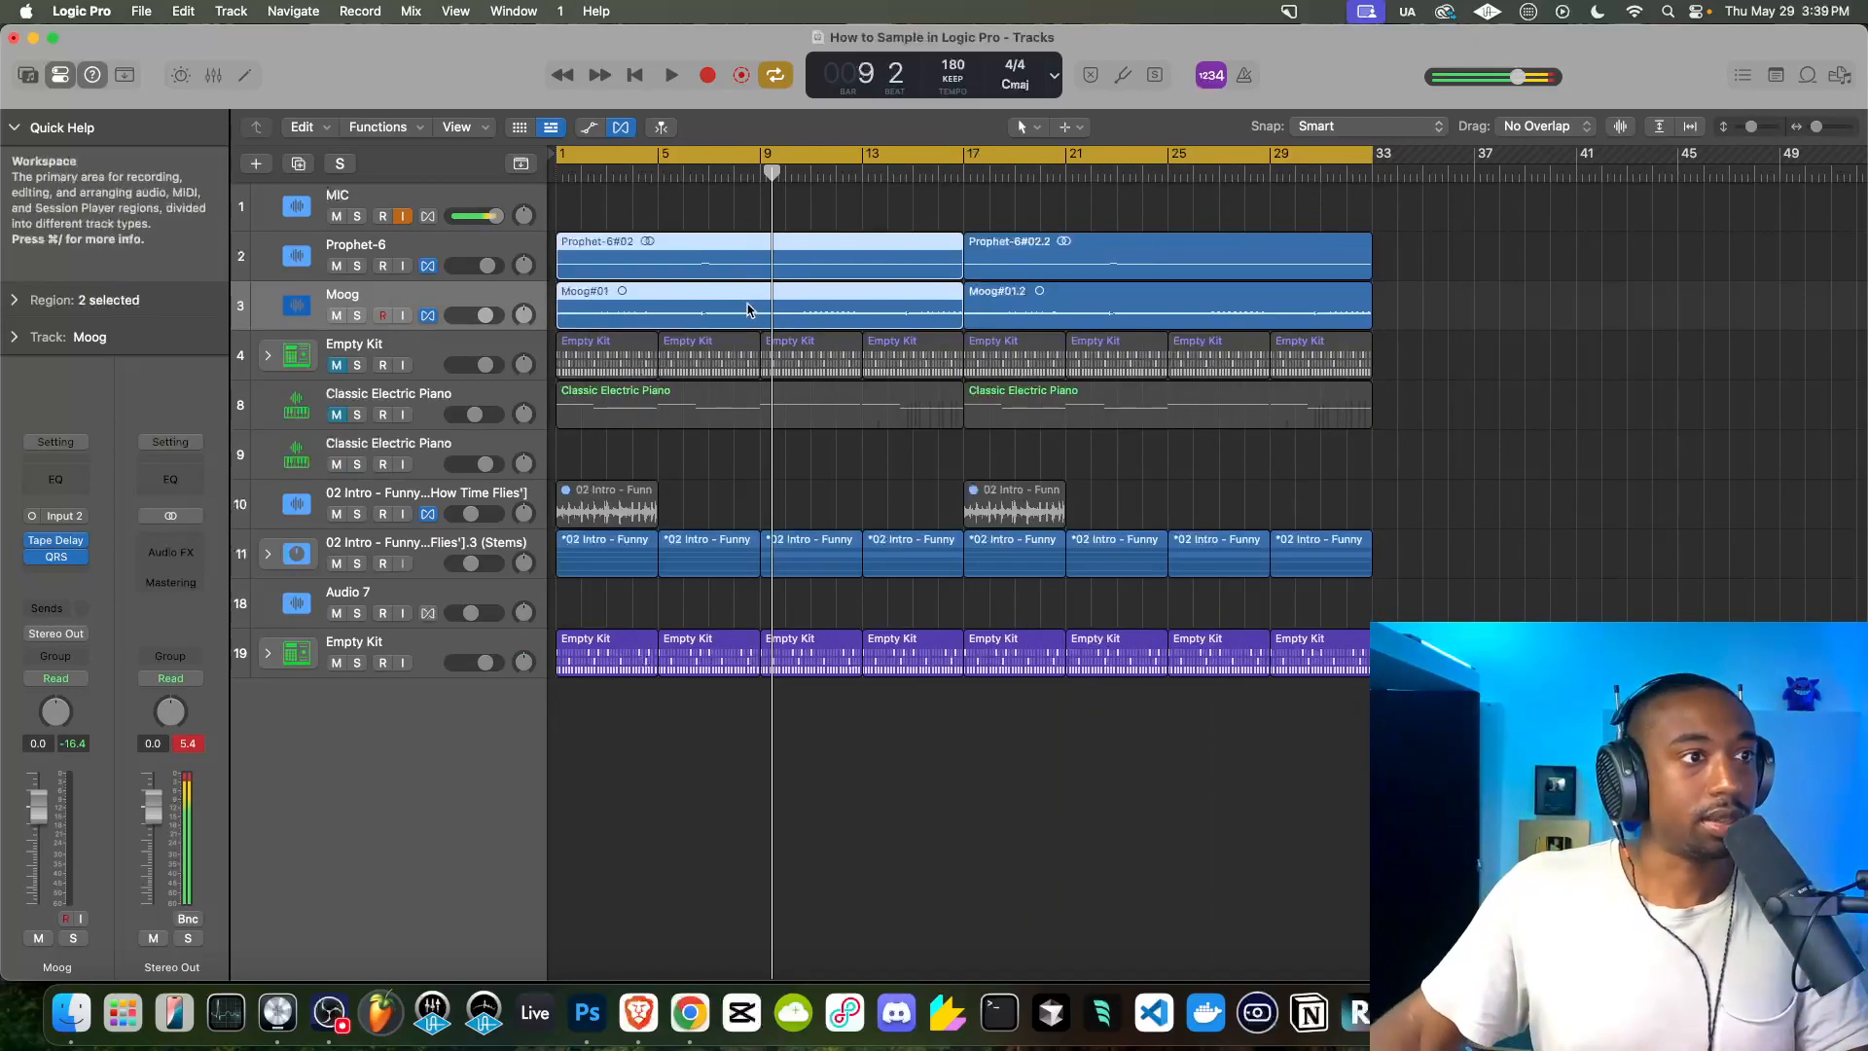
key(Delete)
key(Return)
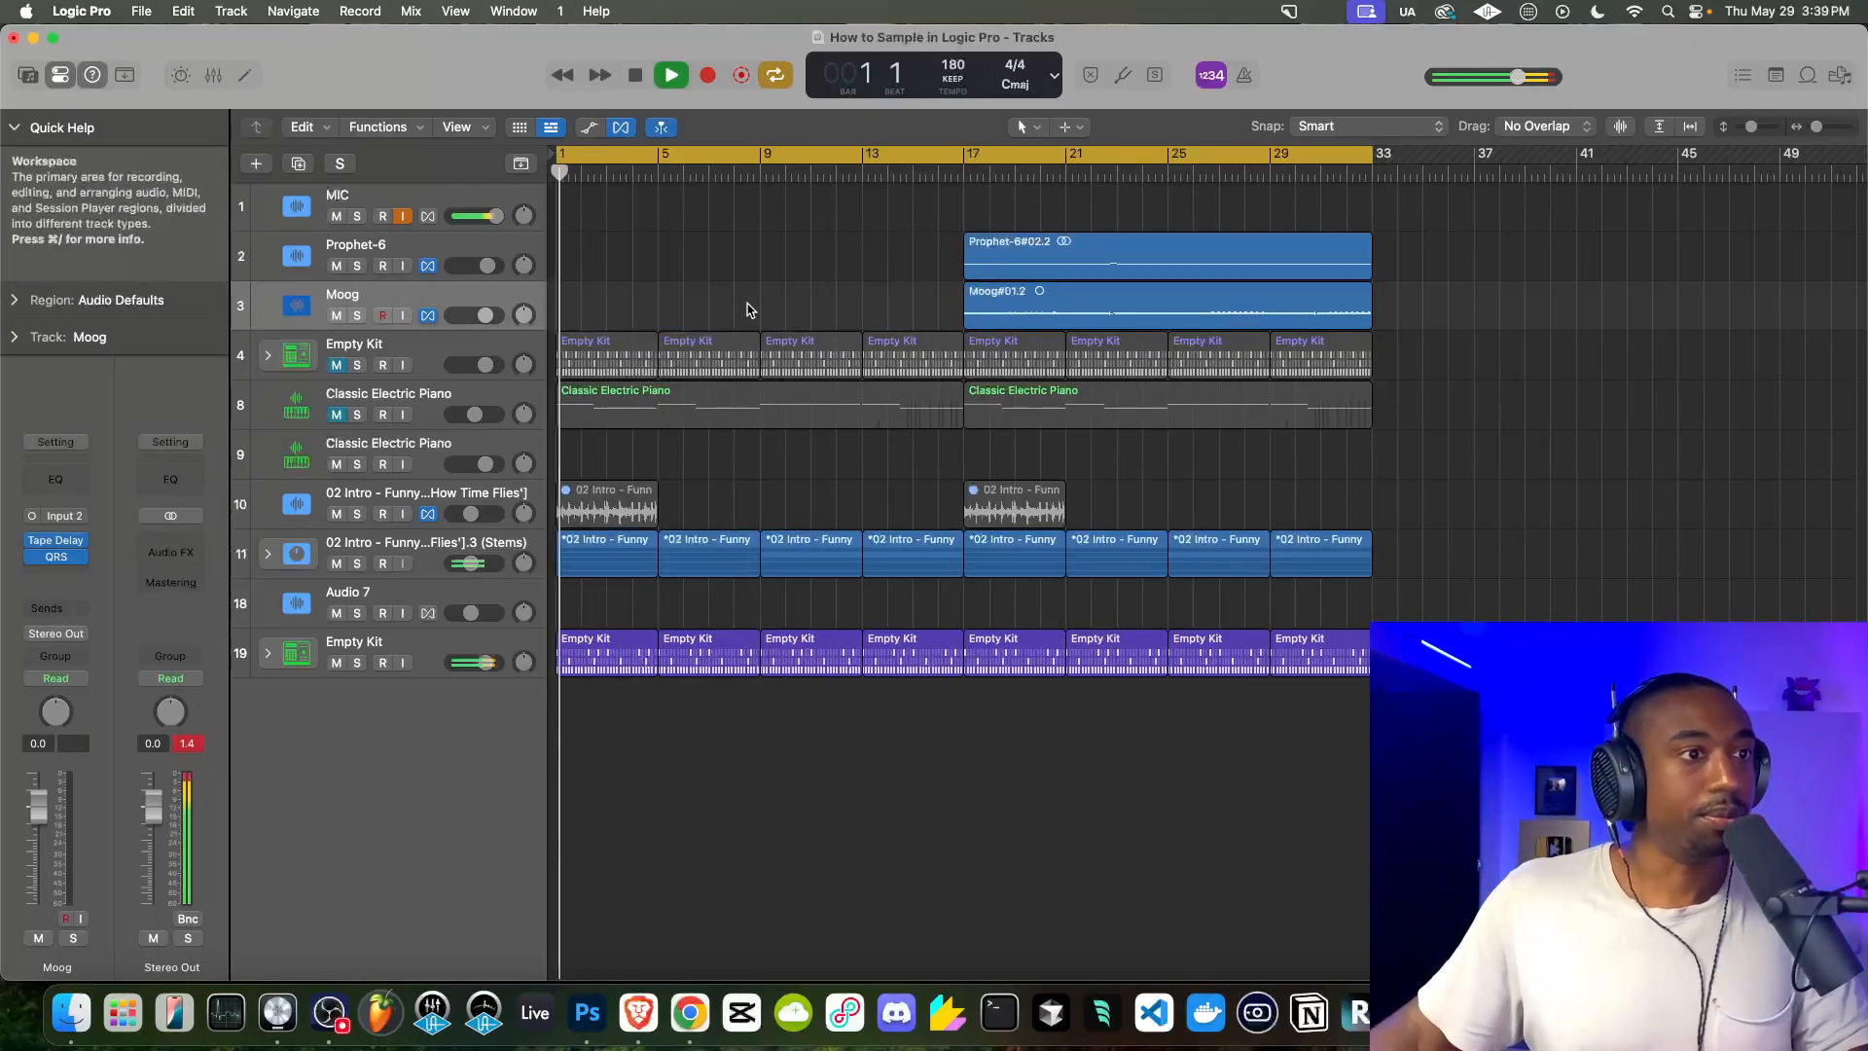
click(337, 216)
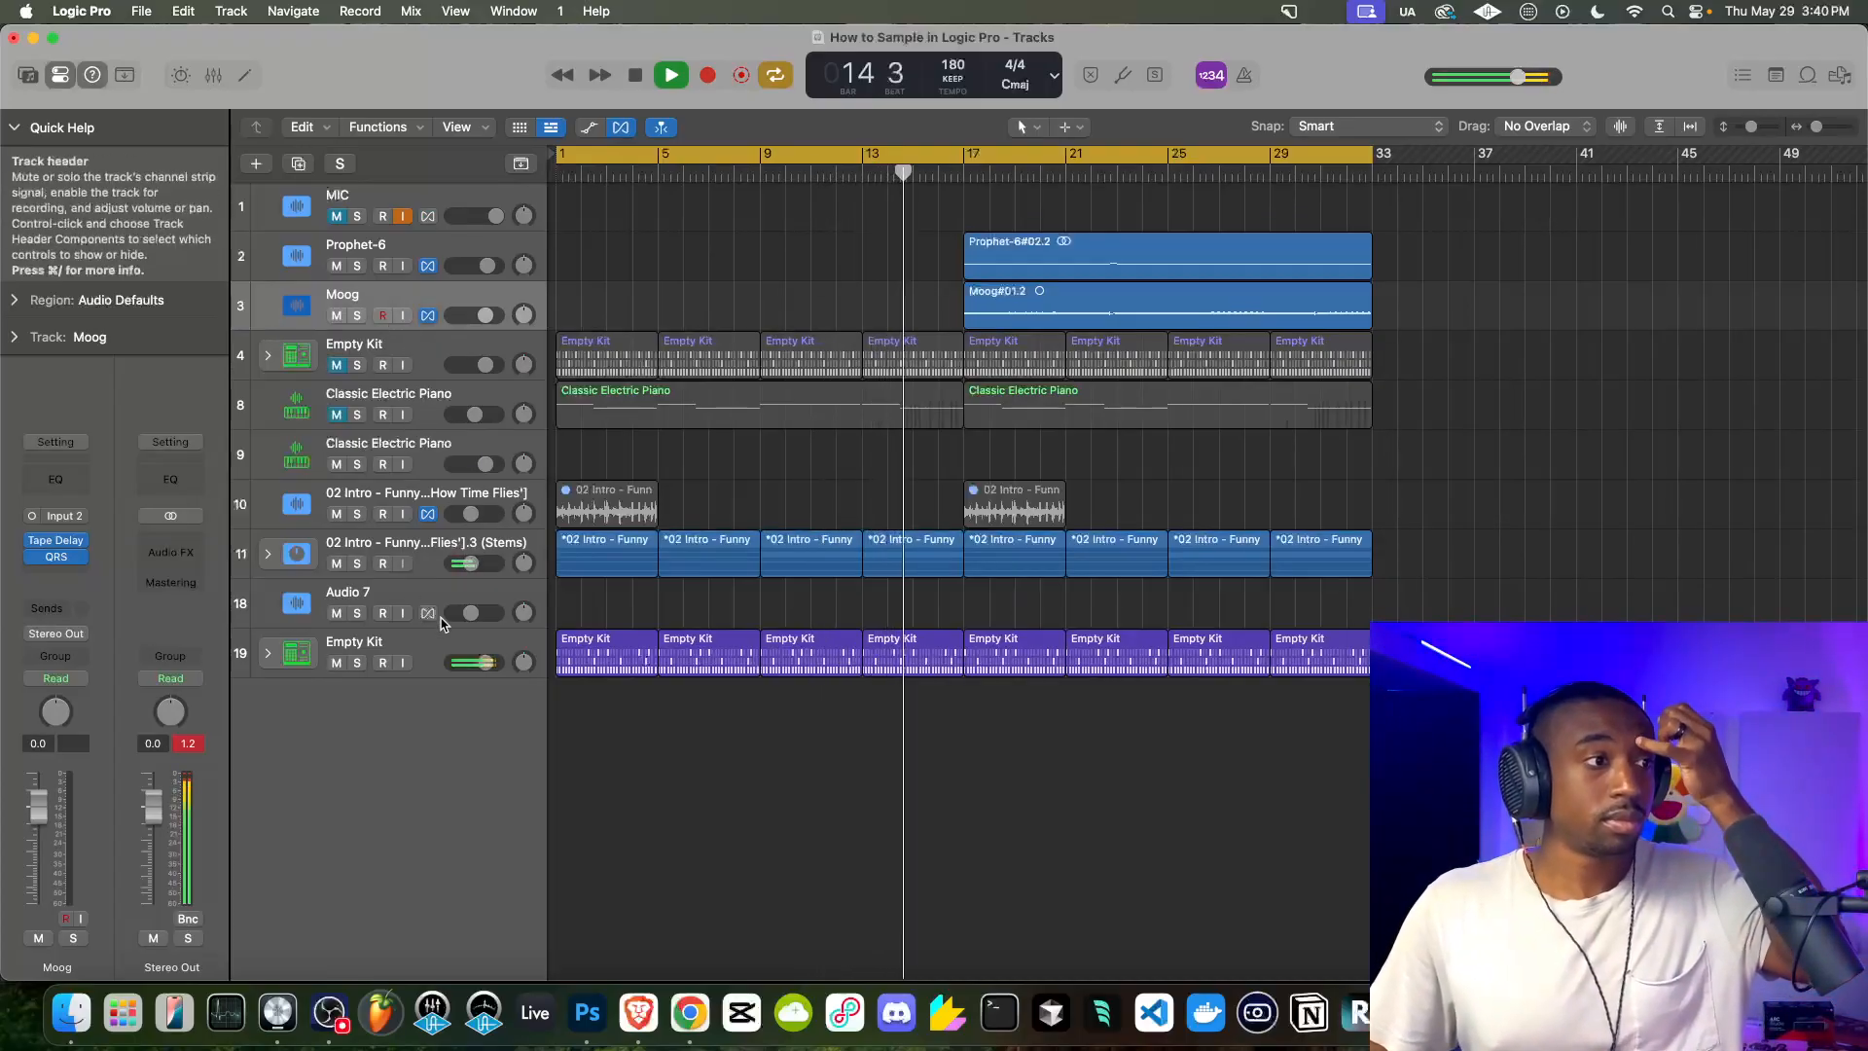
Check the Empty Kit subtracks on track 19, expand the Stems stack, and raise the (Other) stem's volume to +6.0 dB
click(409, 654)
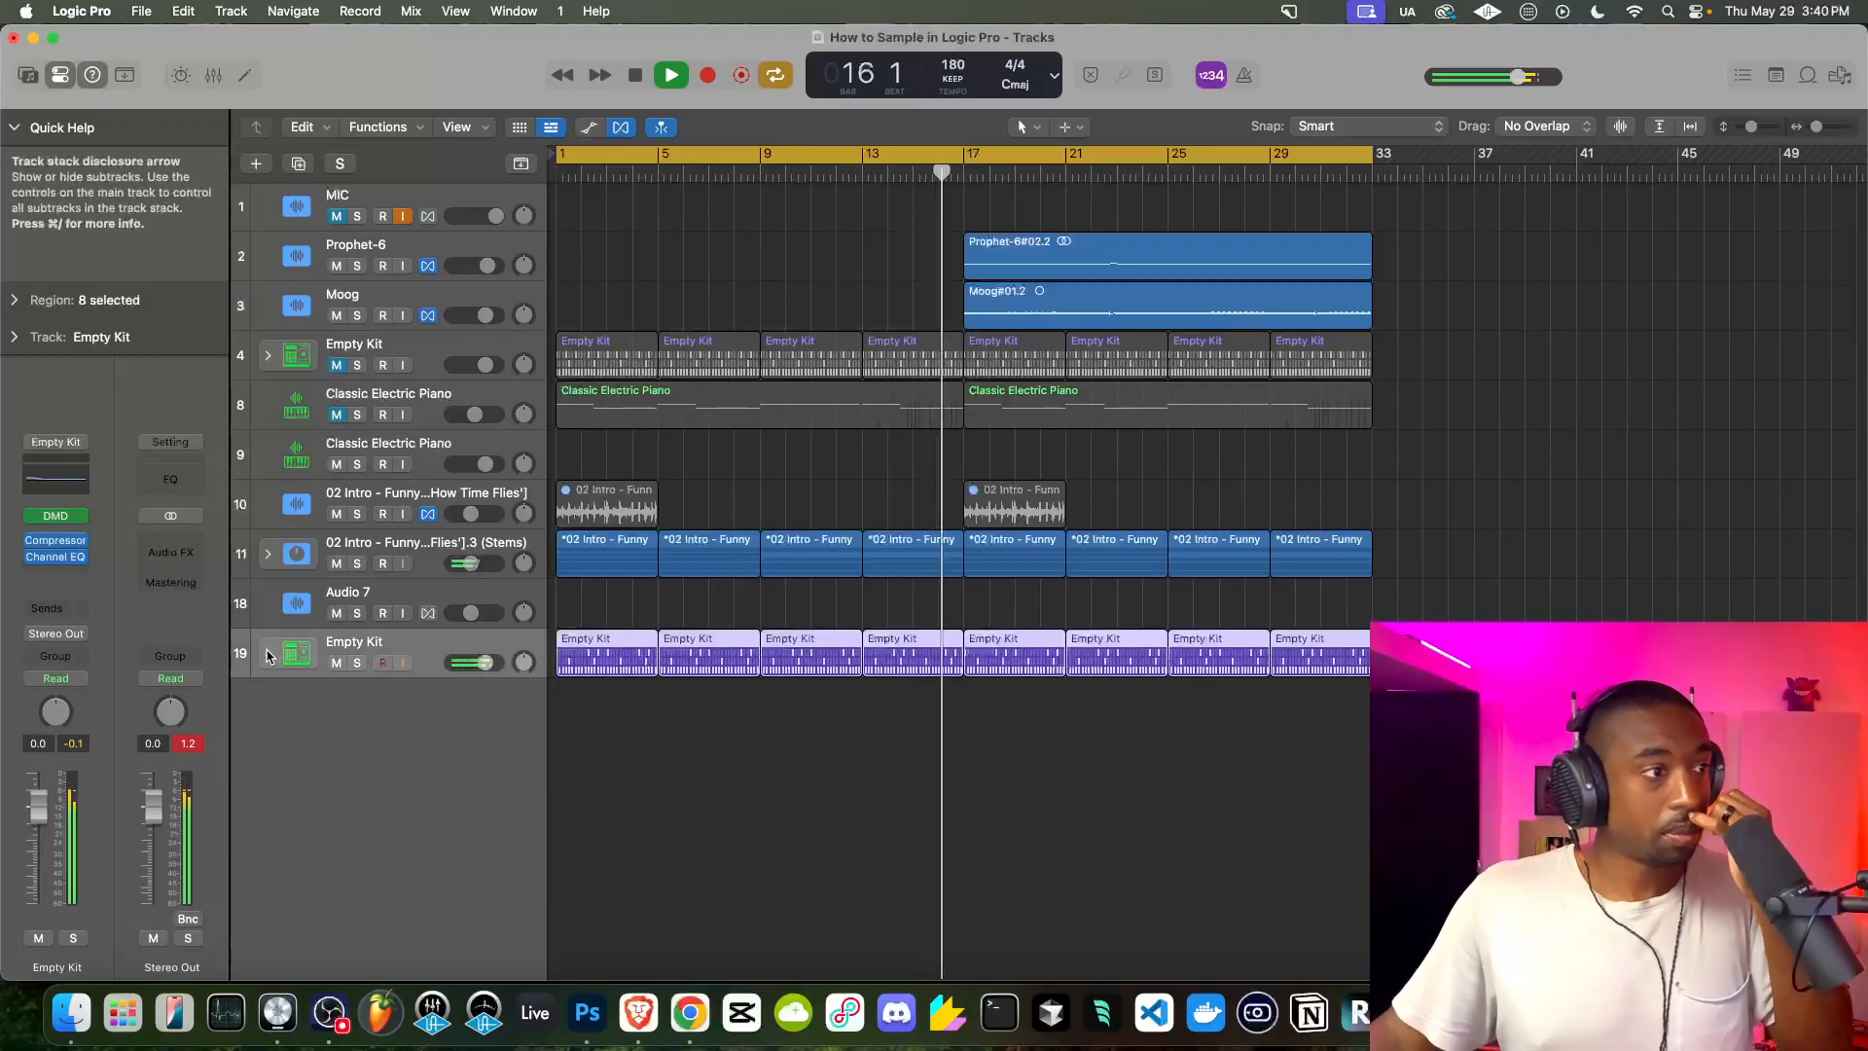
click(268, 654)
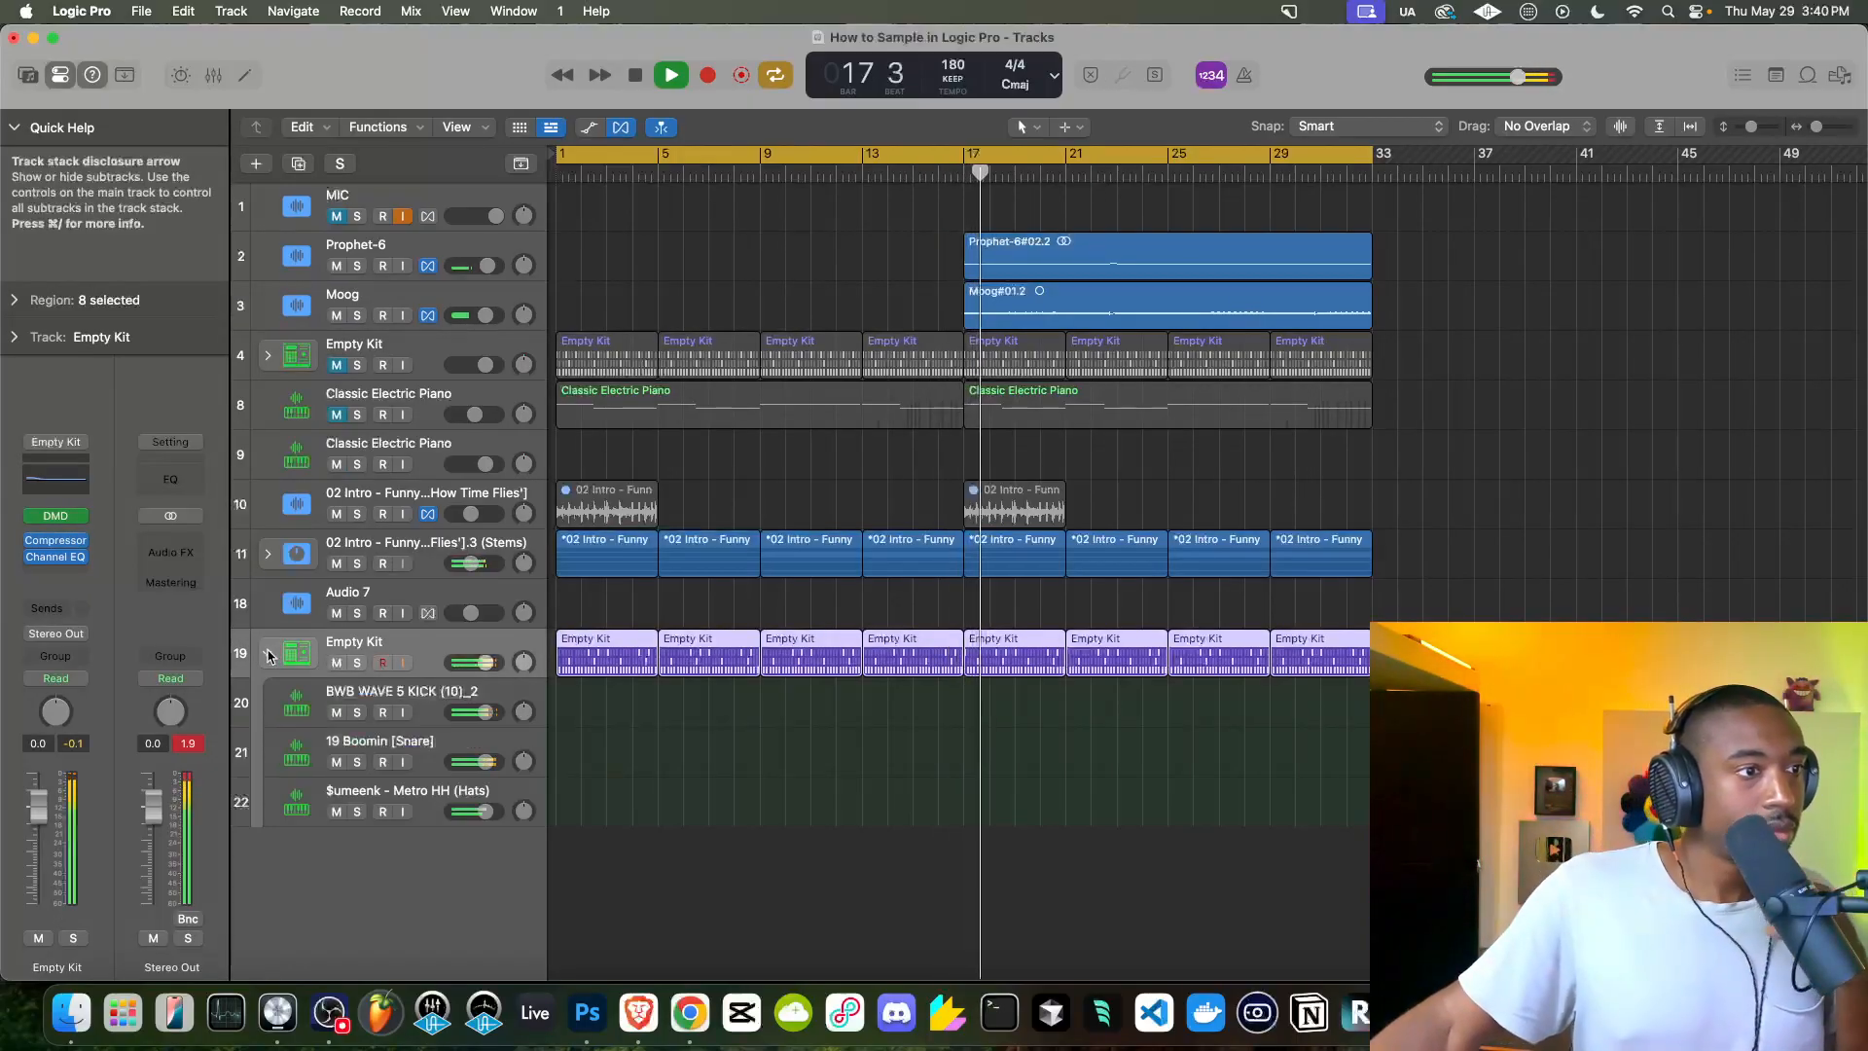
click(269, 654)
click(267, 554)
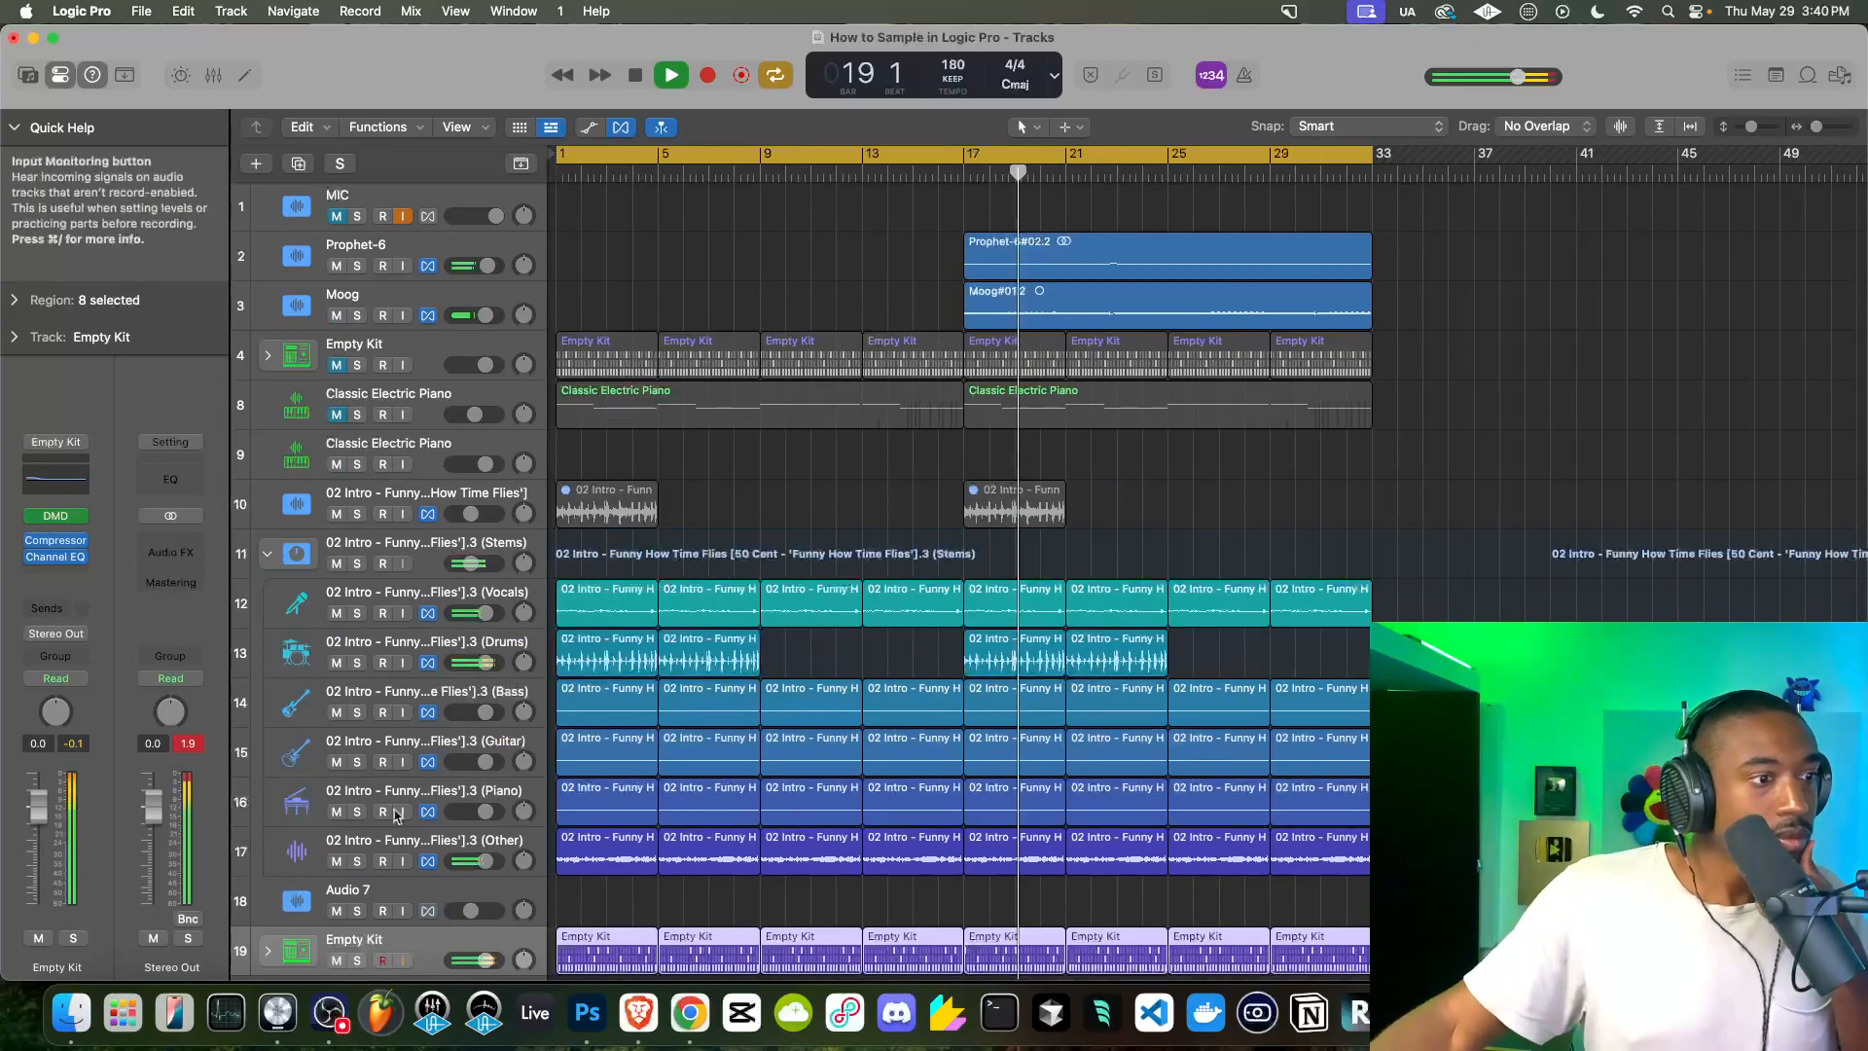
drag(485, 865, 499, 865)
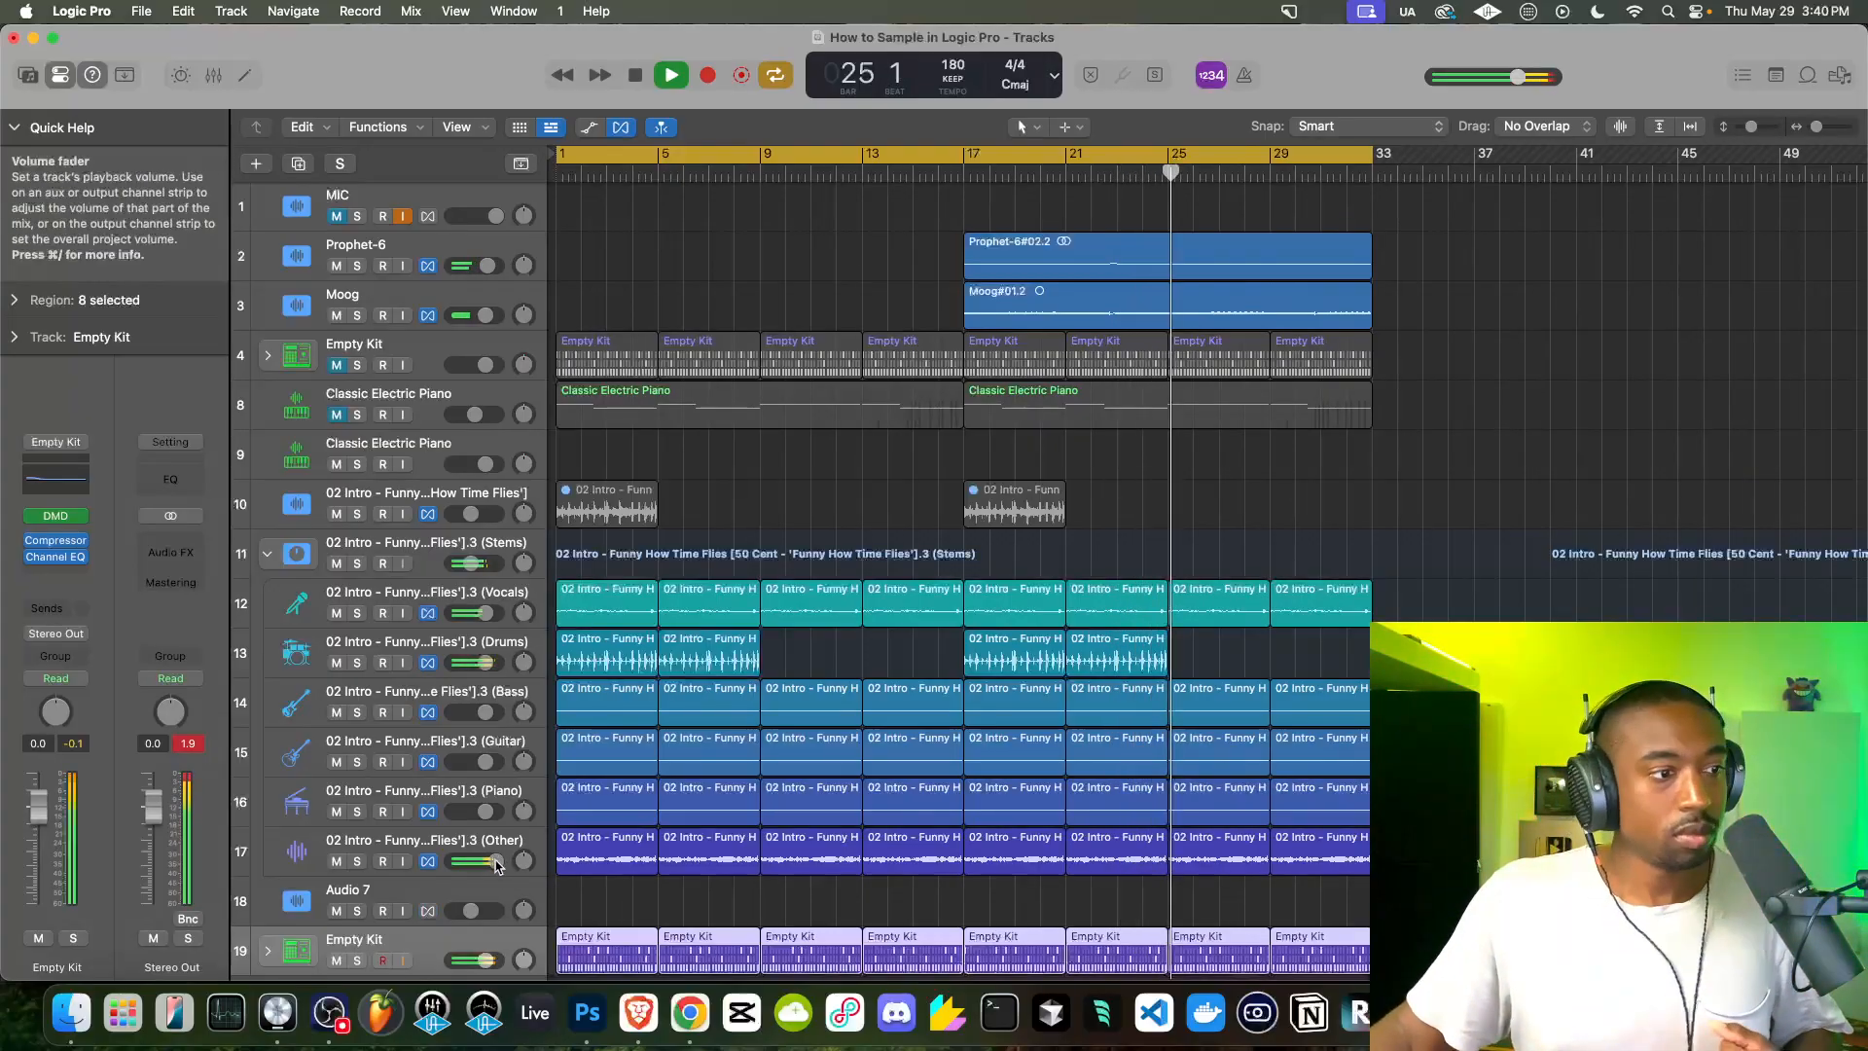
Insert a Tremolo with its default preset on the (Other) stem track and close the plug-in window
click(342, 843)
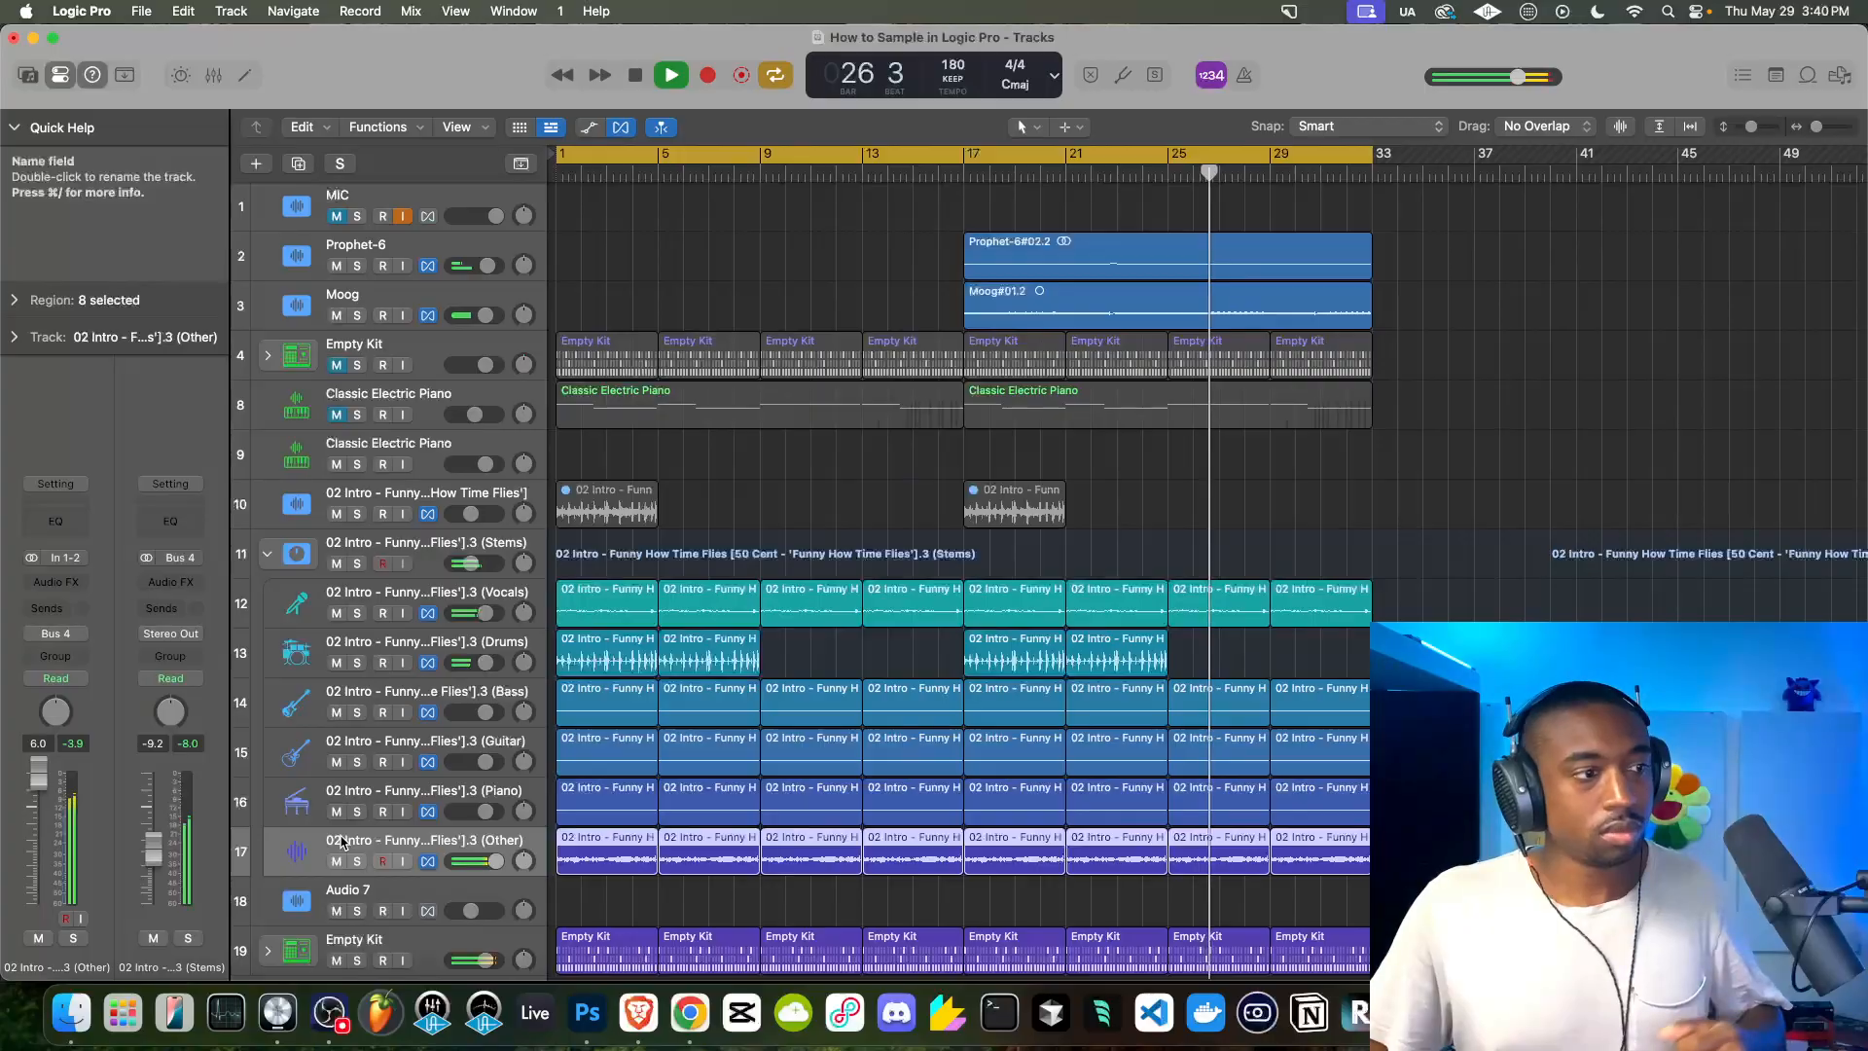
click(81, 582)
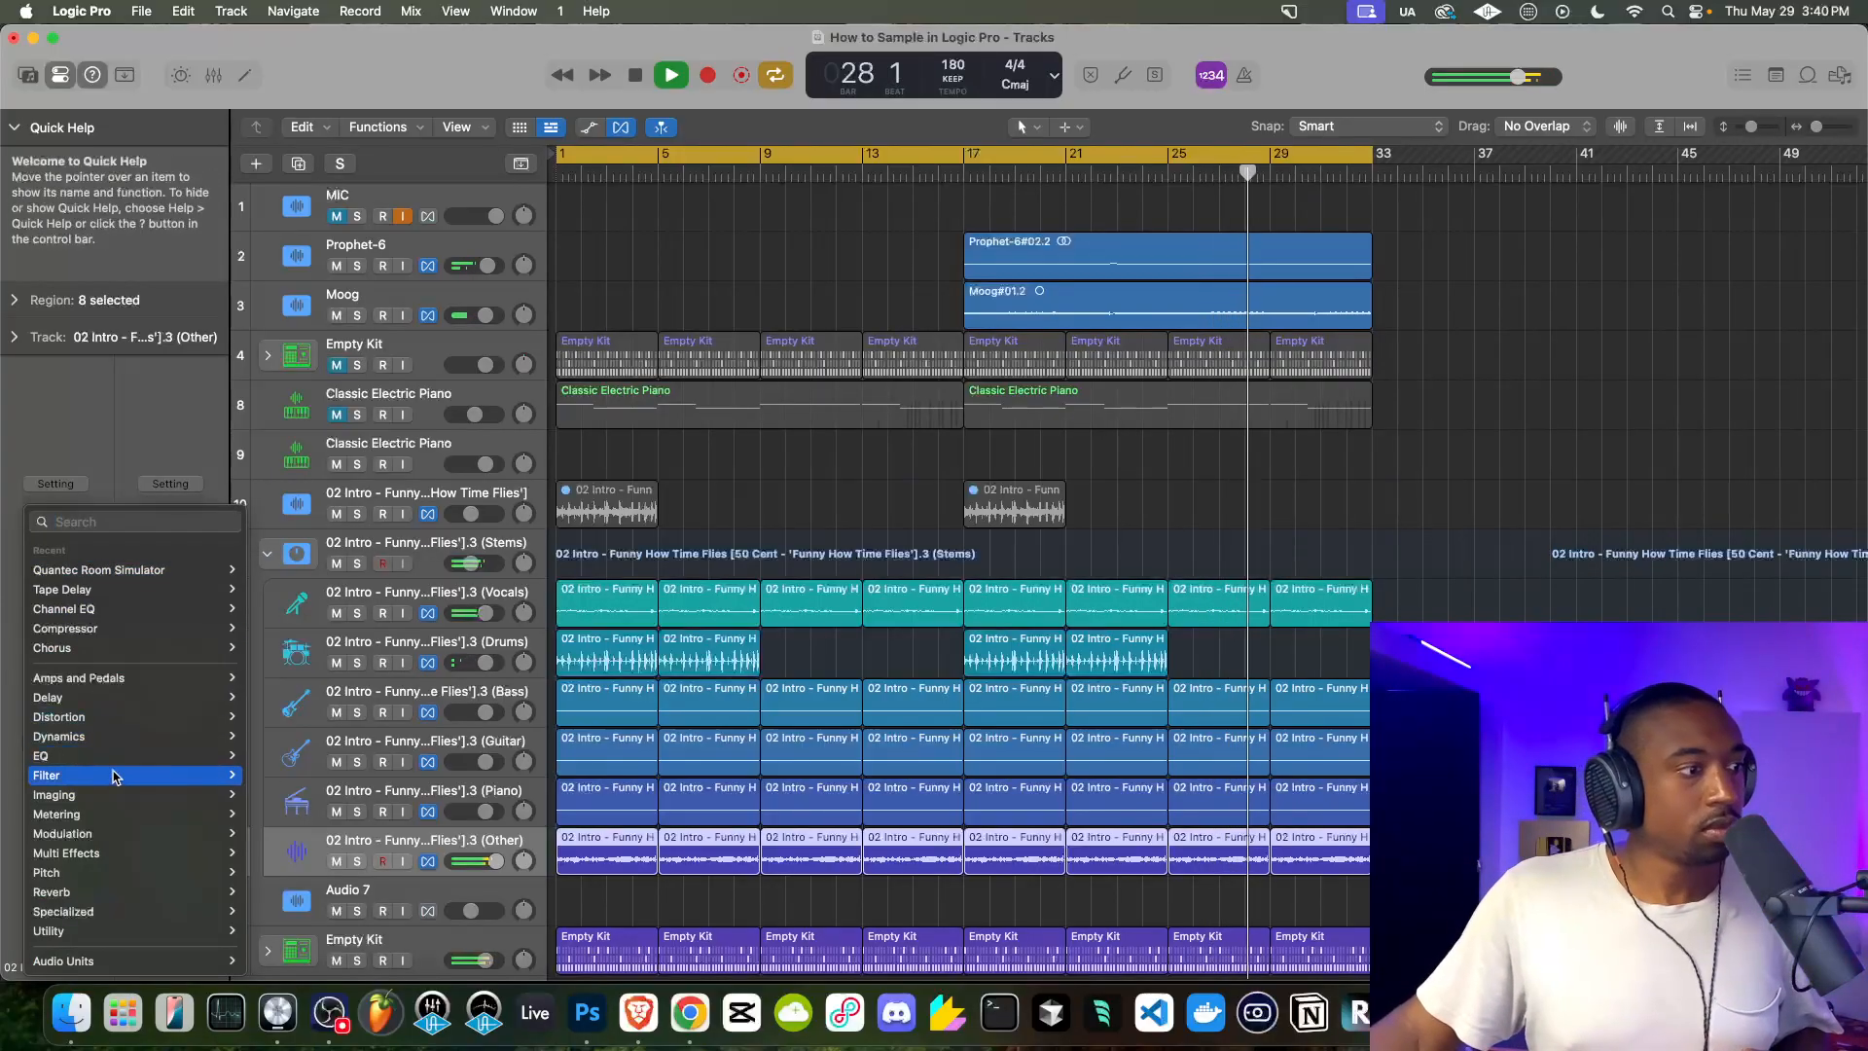
mouse_move(105, 836)
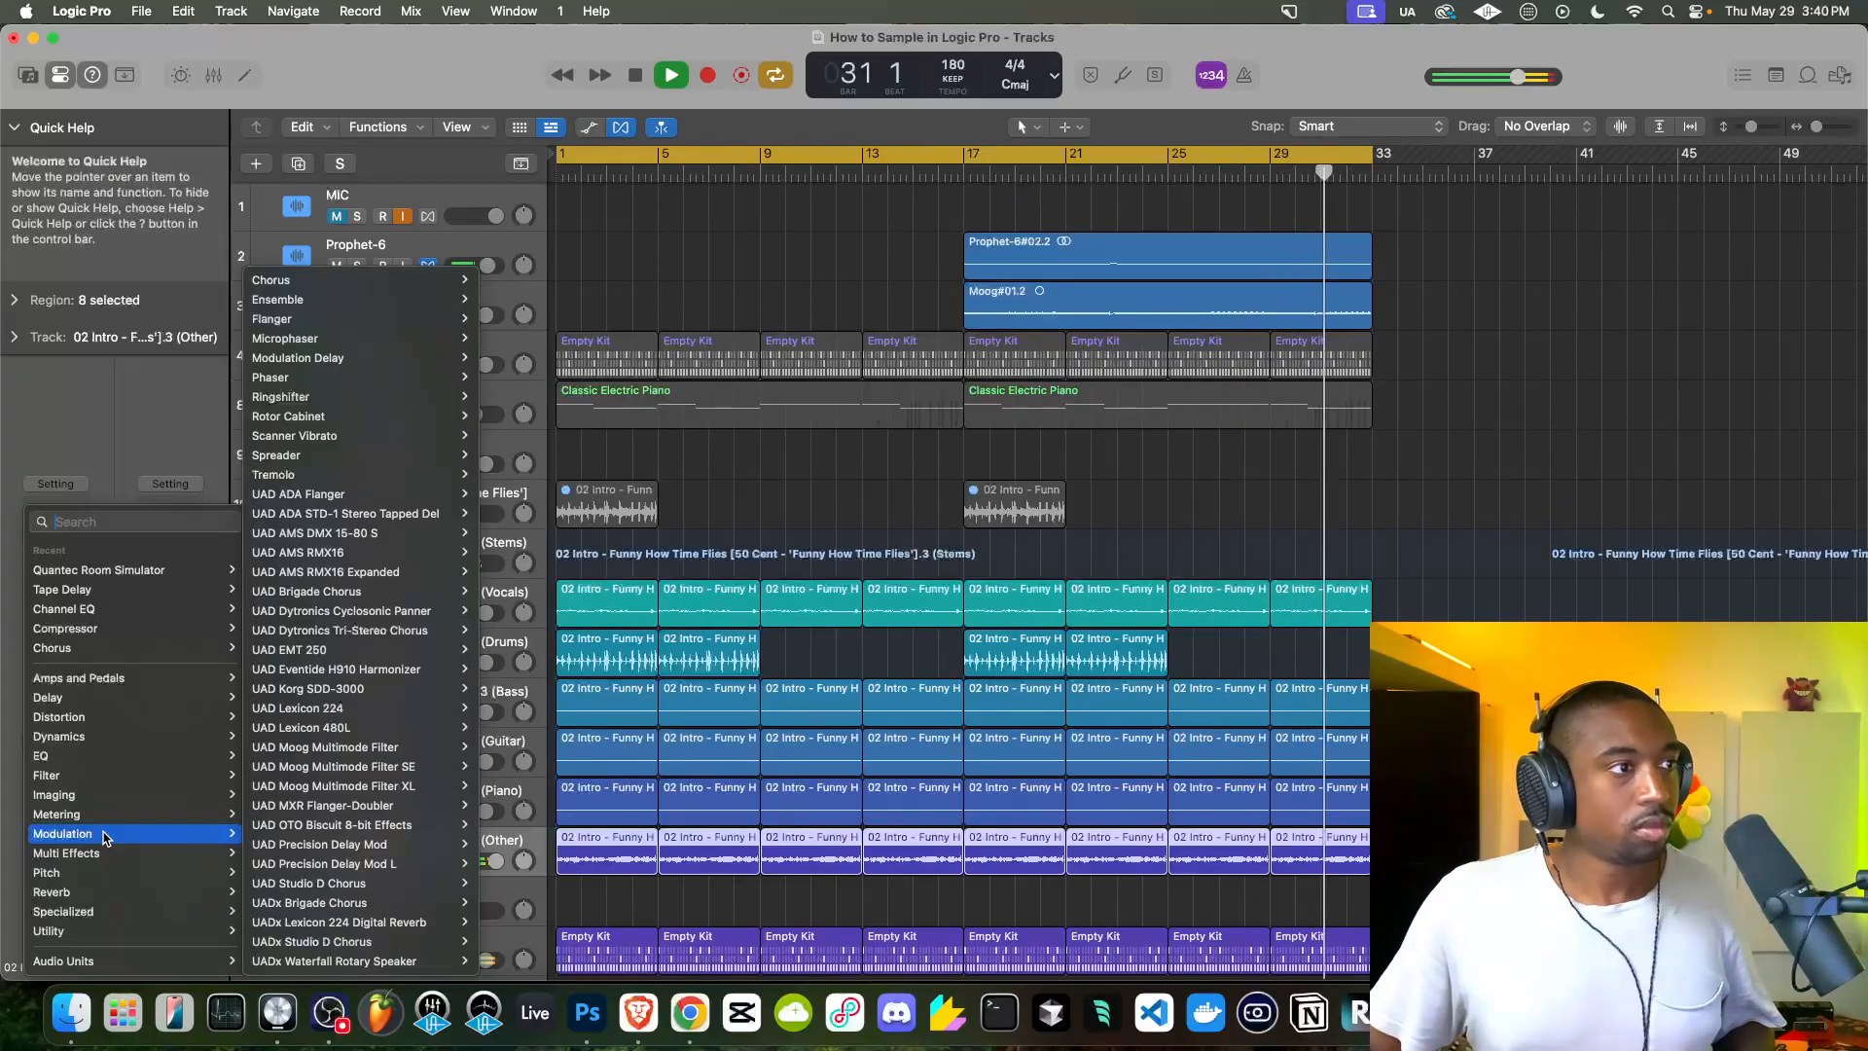
click(274, 475)
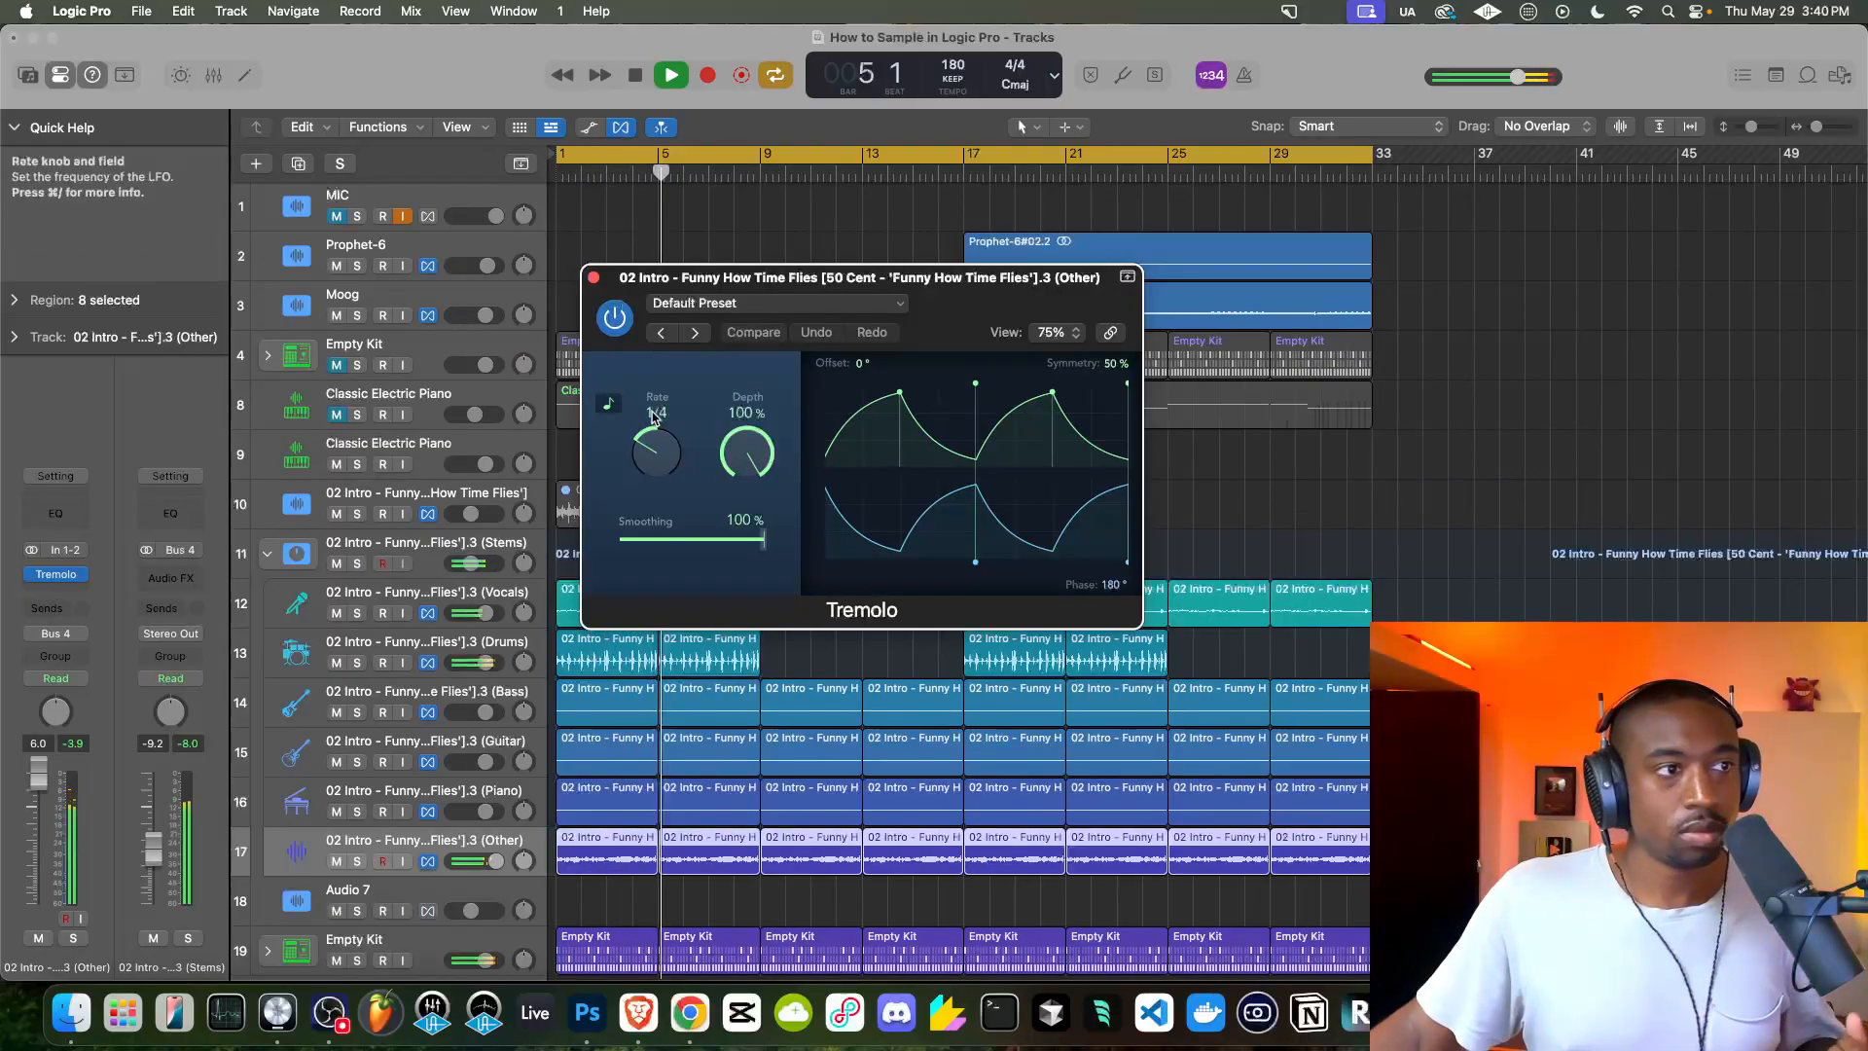
click(593, 278)
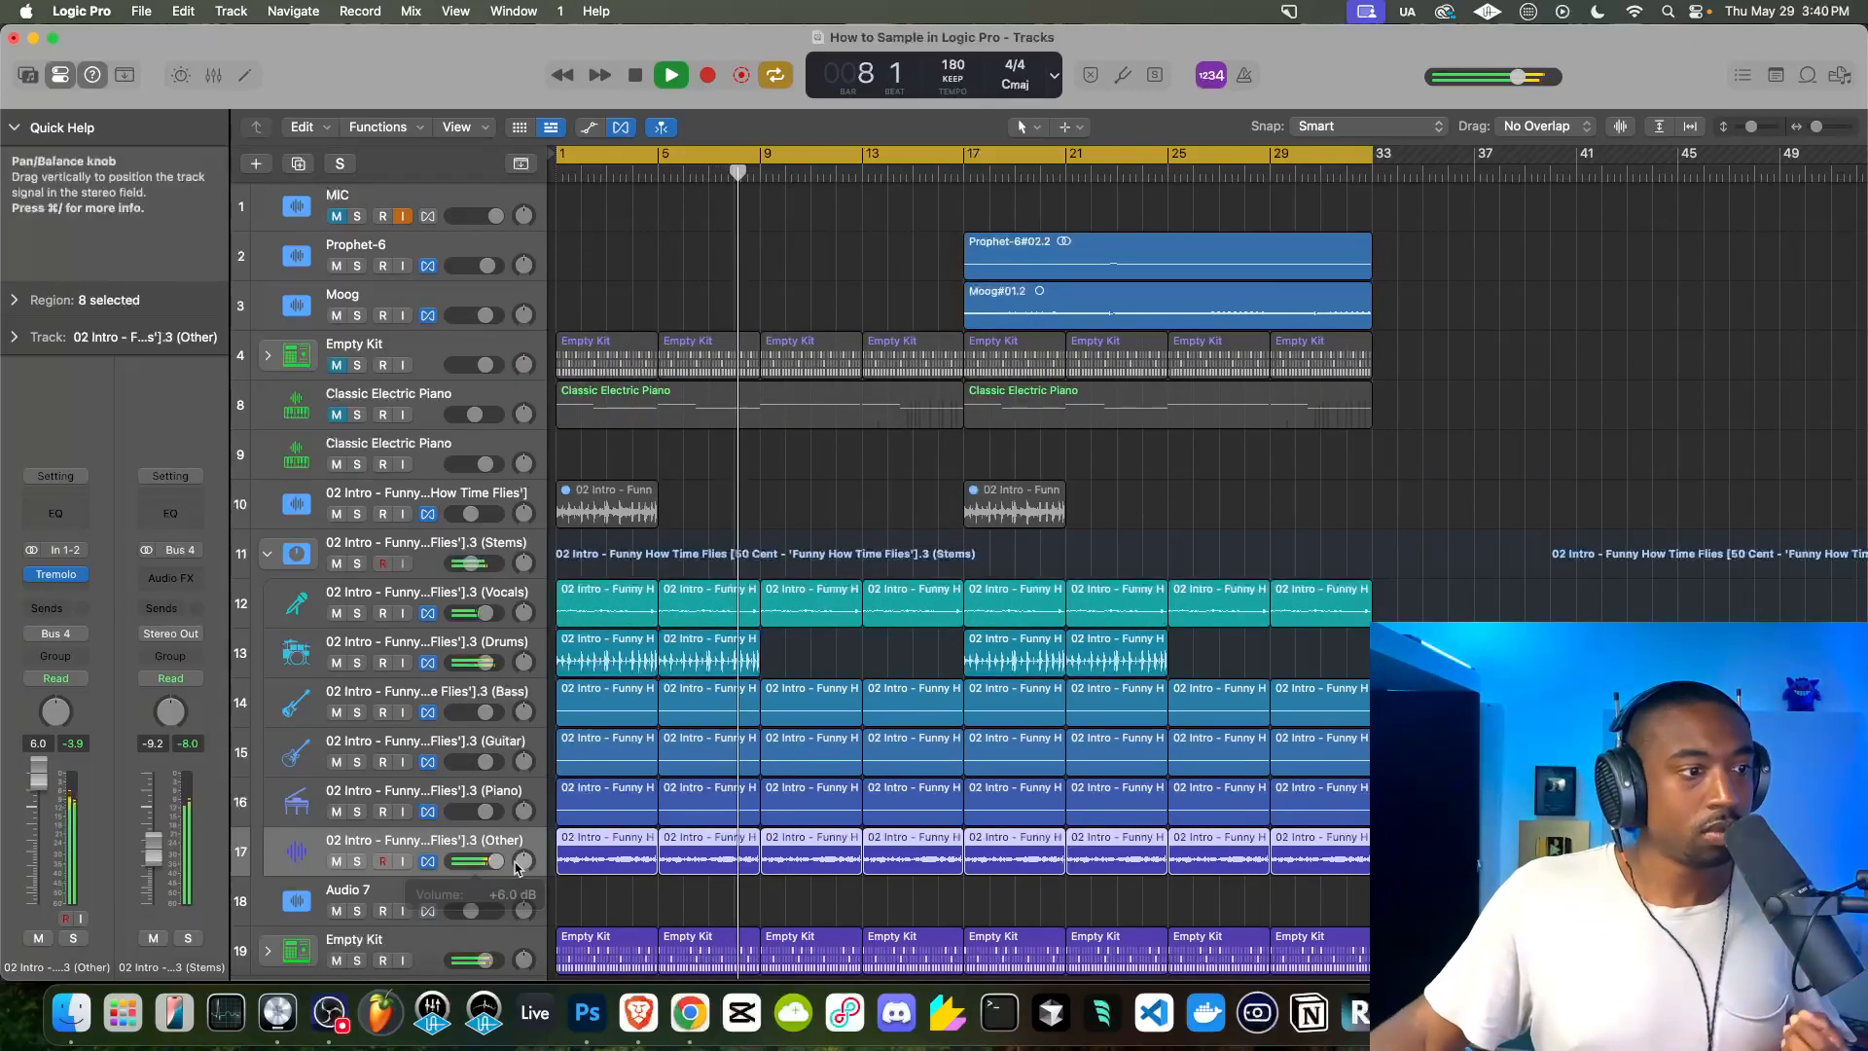
click(382, 861)
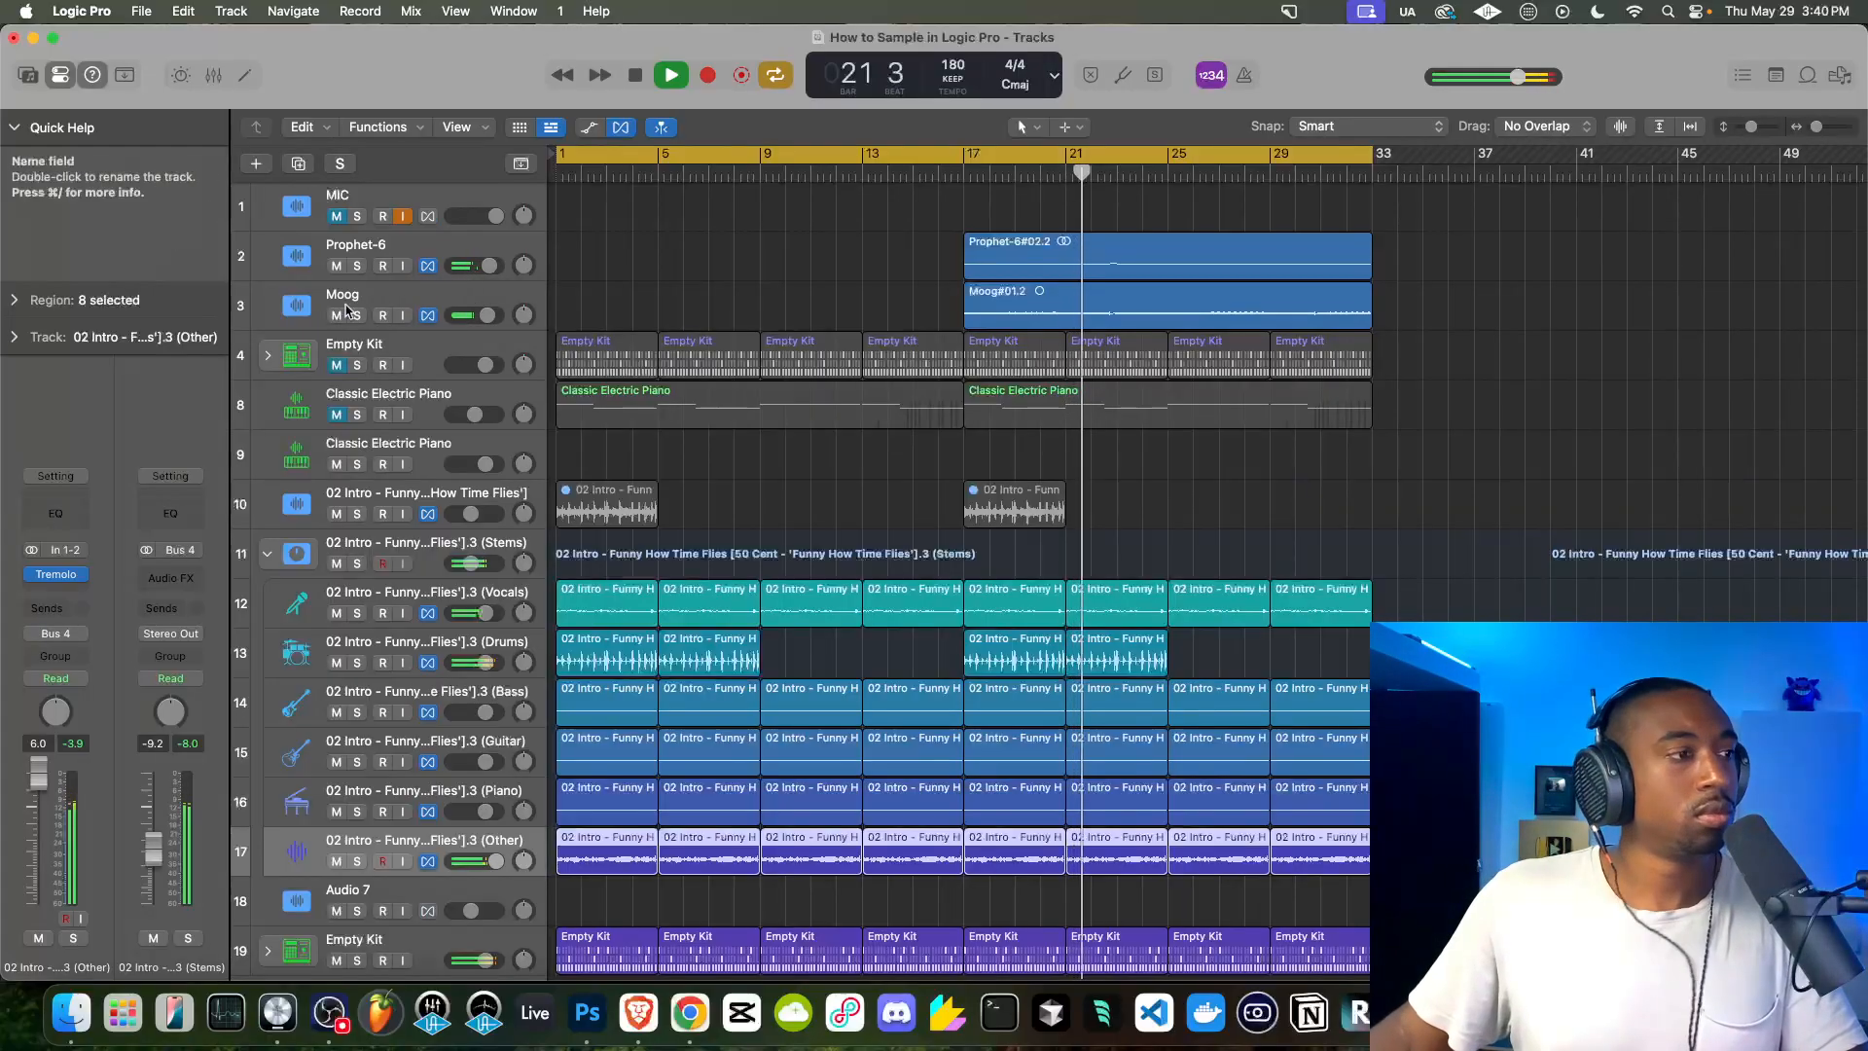
Insert a stereo Channel EQ on Stereo Out, boost a band by 1.1 dB at 422 Hz, and raise the master gain slightly
click(362, 208)
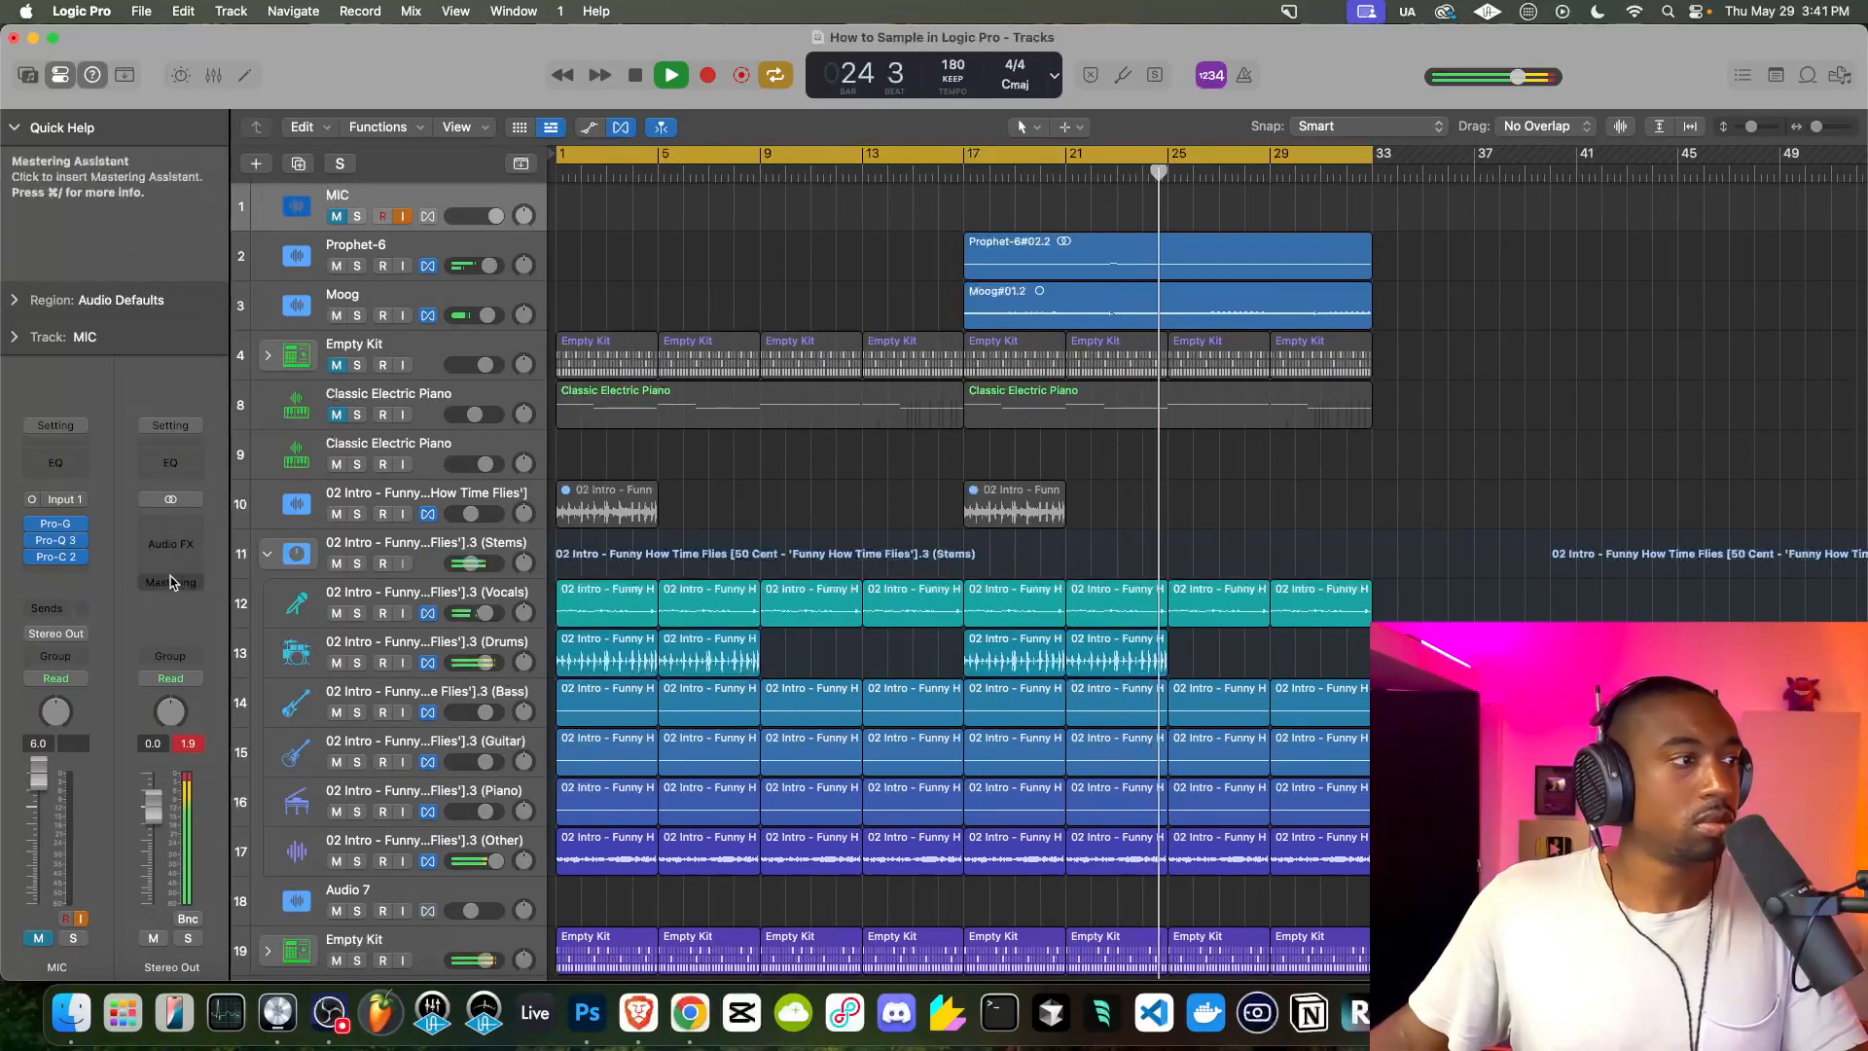
click(168, 524)
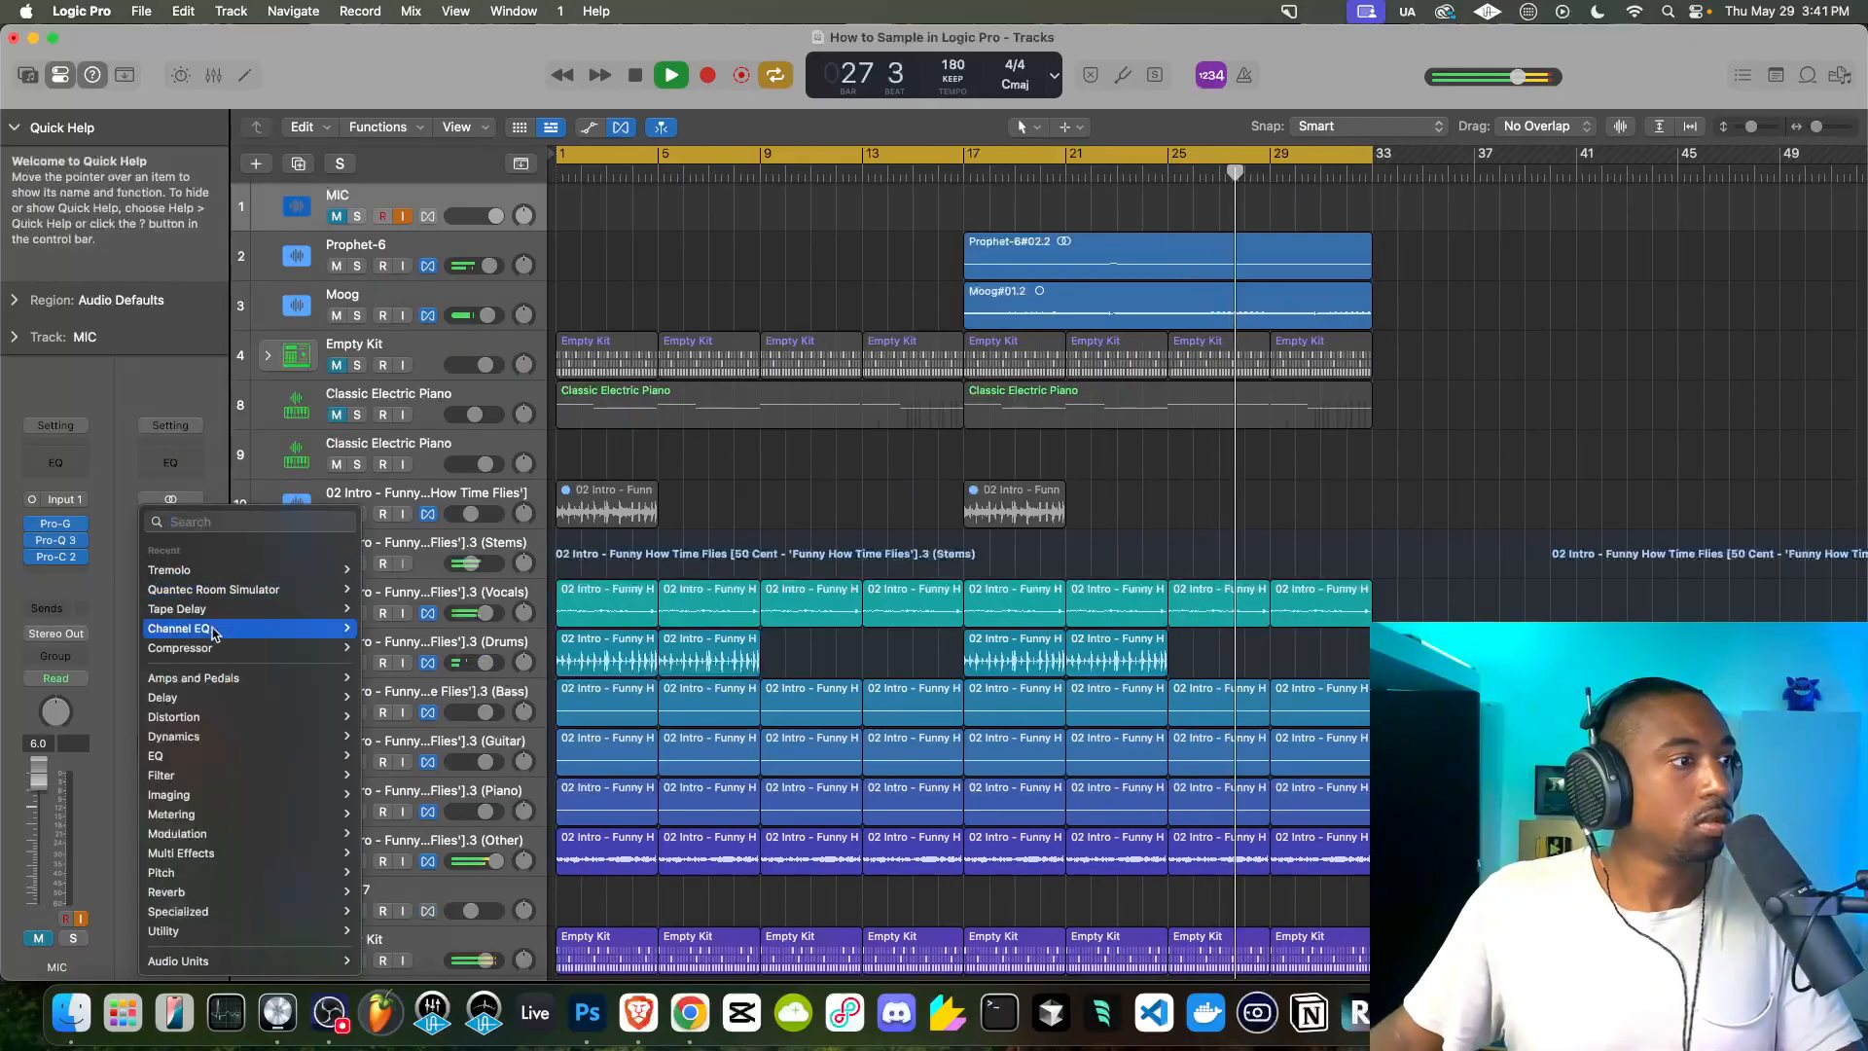
mouse_move(212, 634)
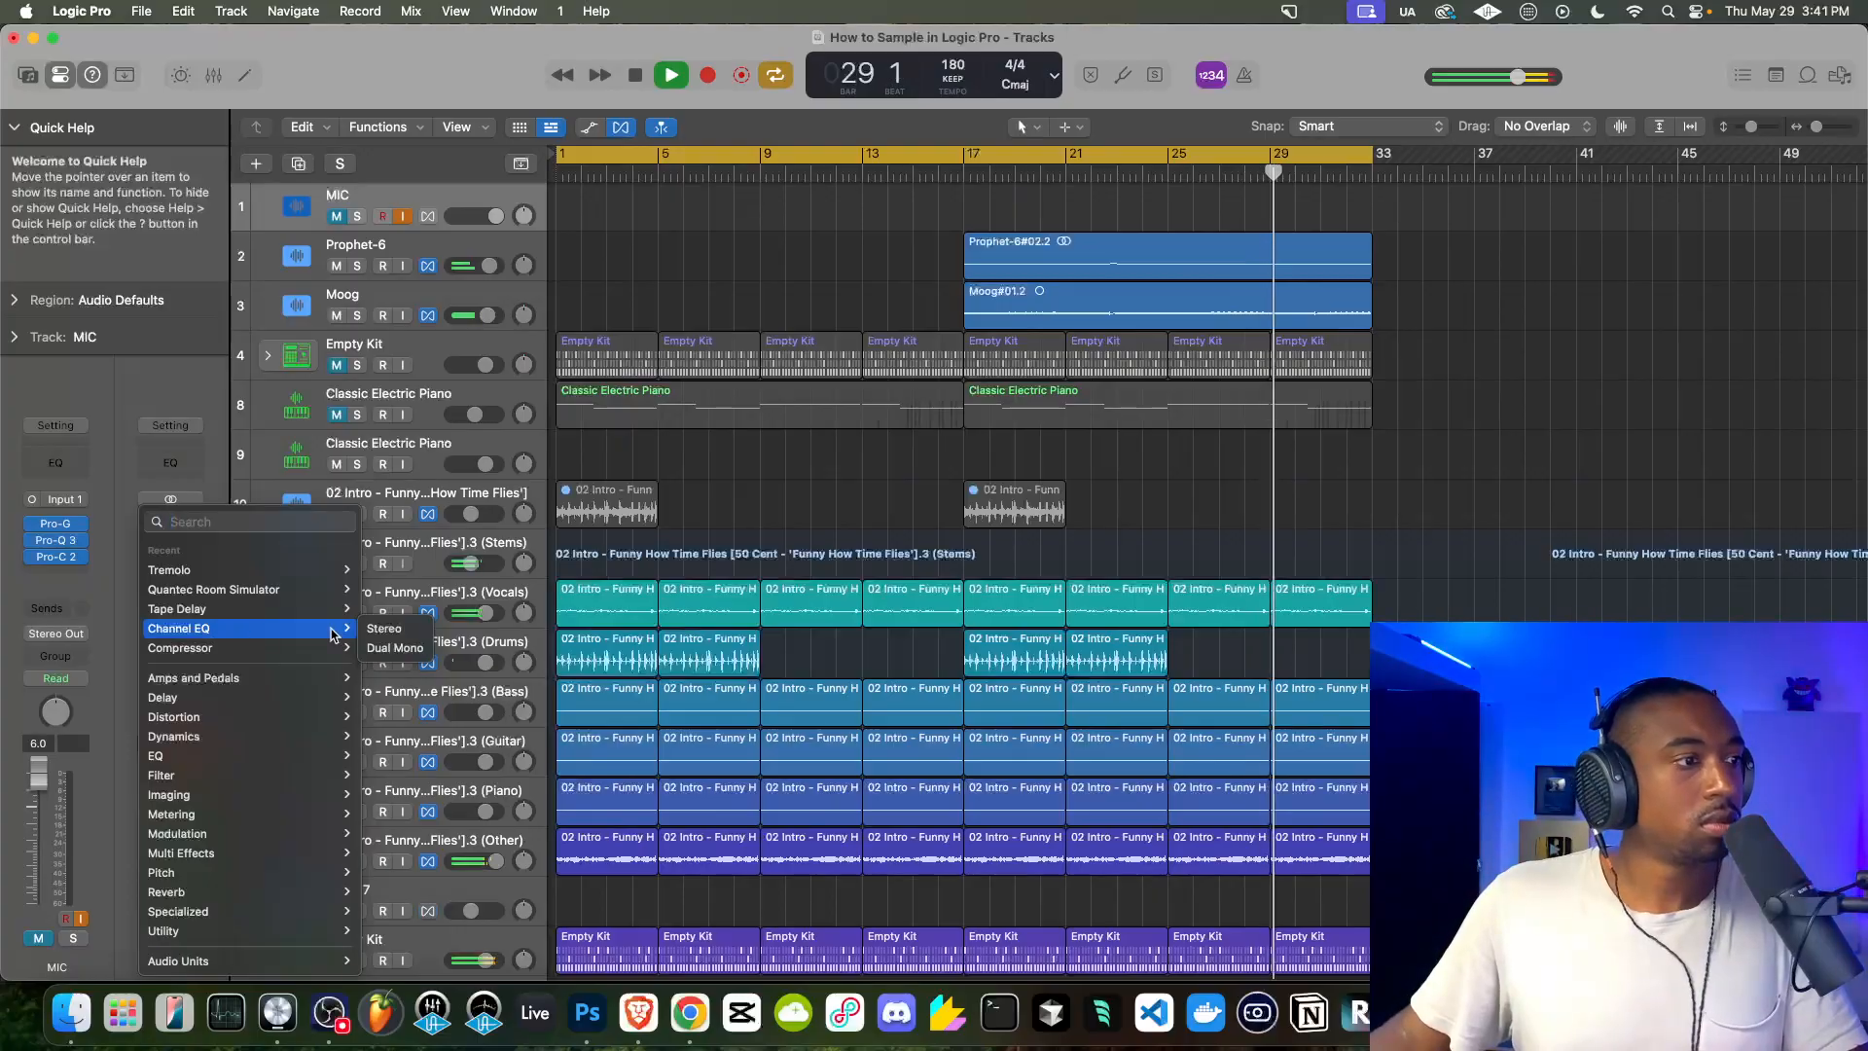
click(383, 629)
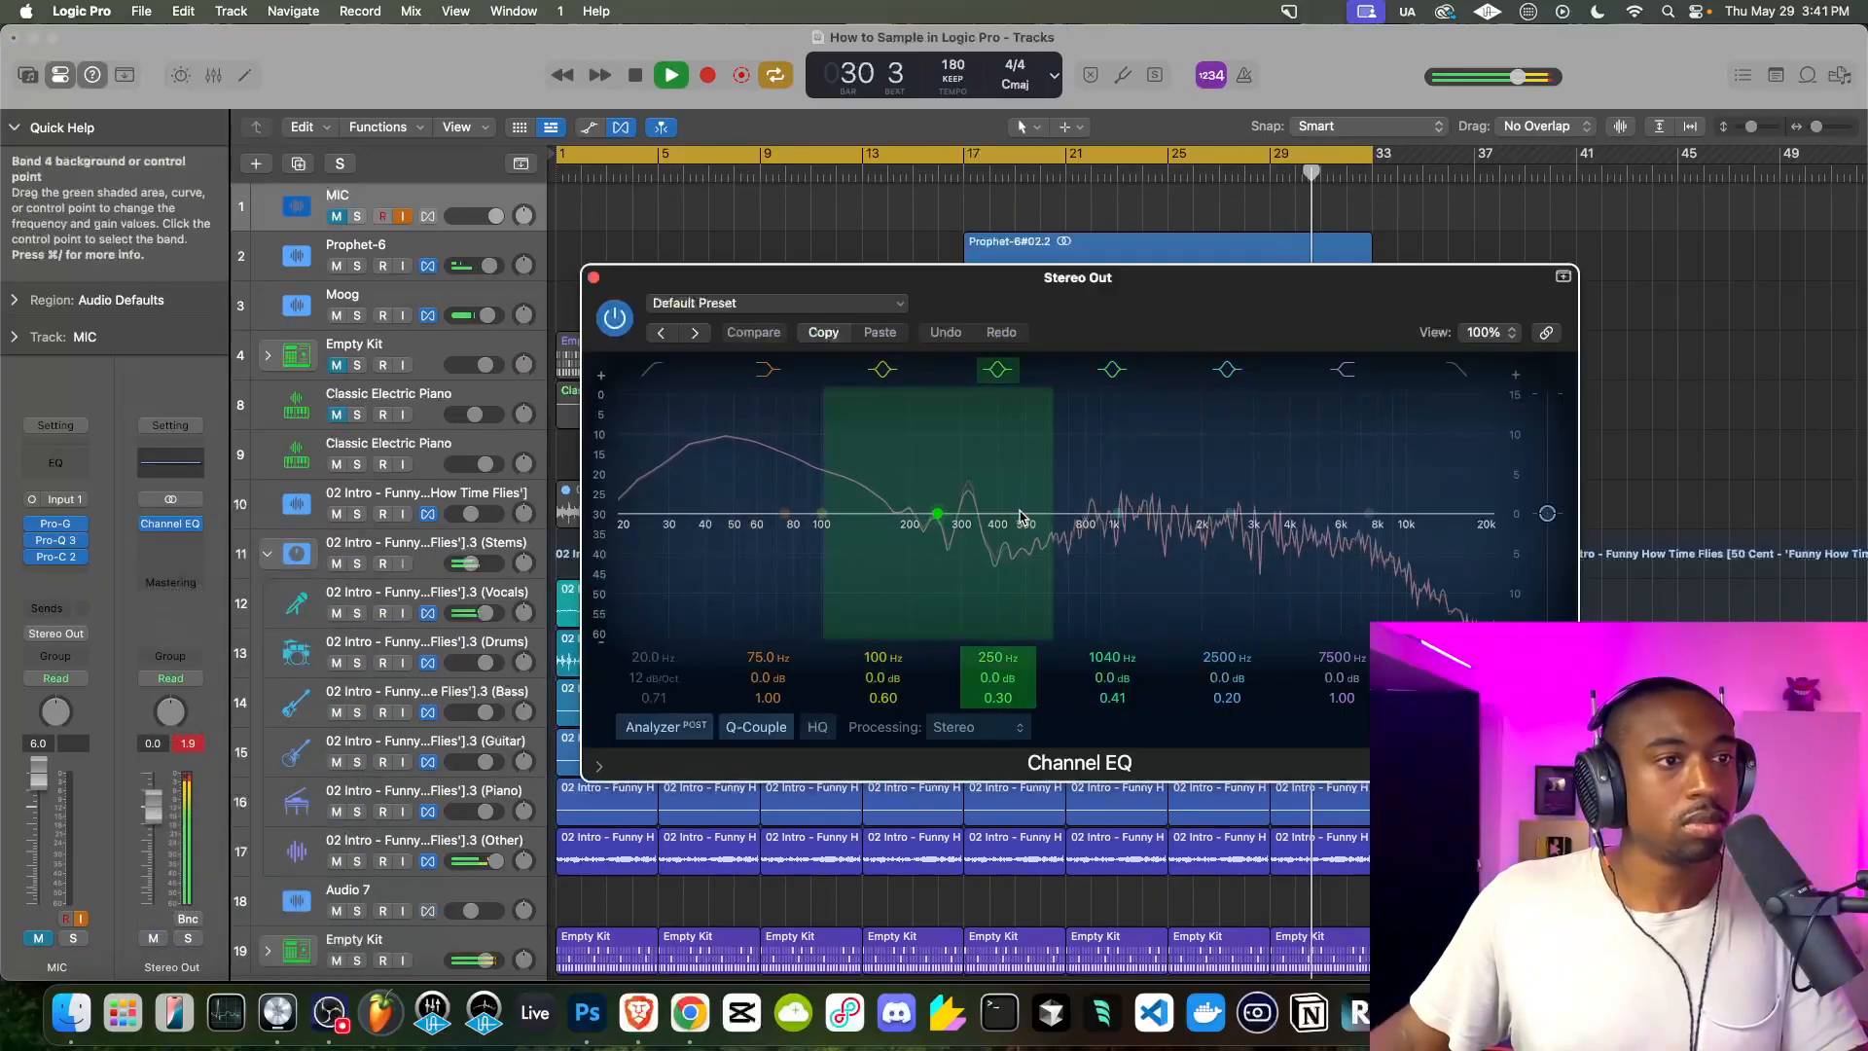
drag(1105, 516, 990, 500)
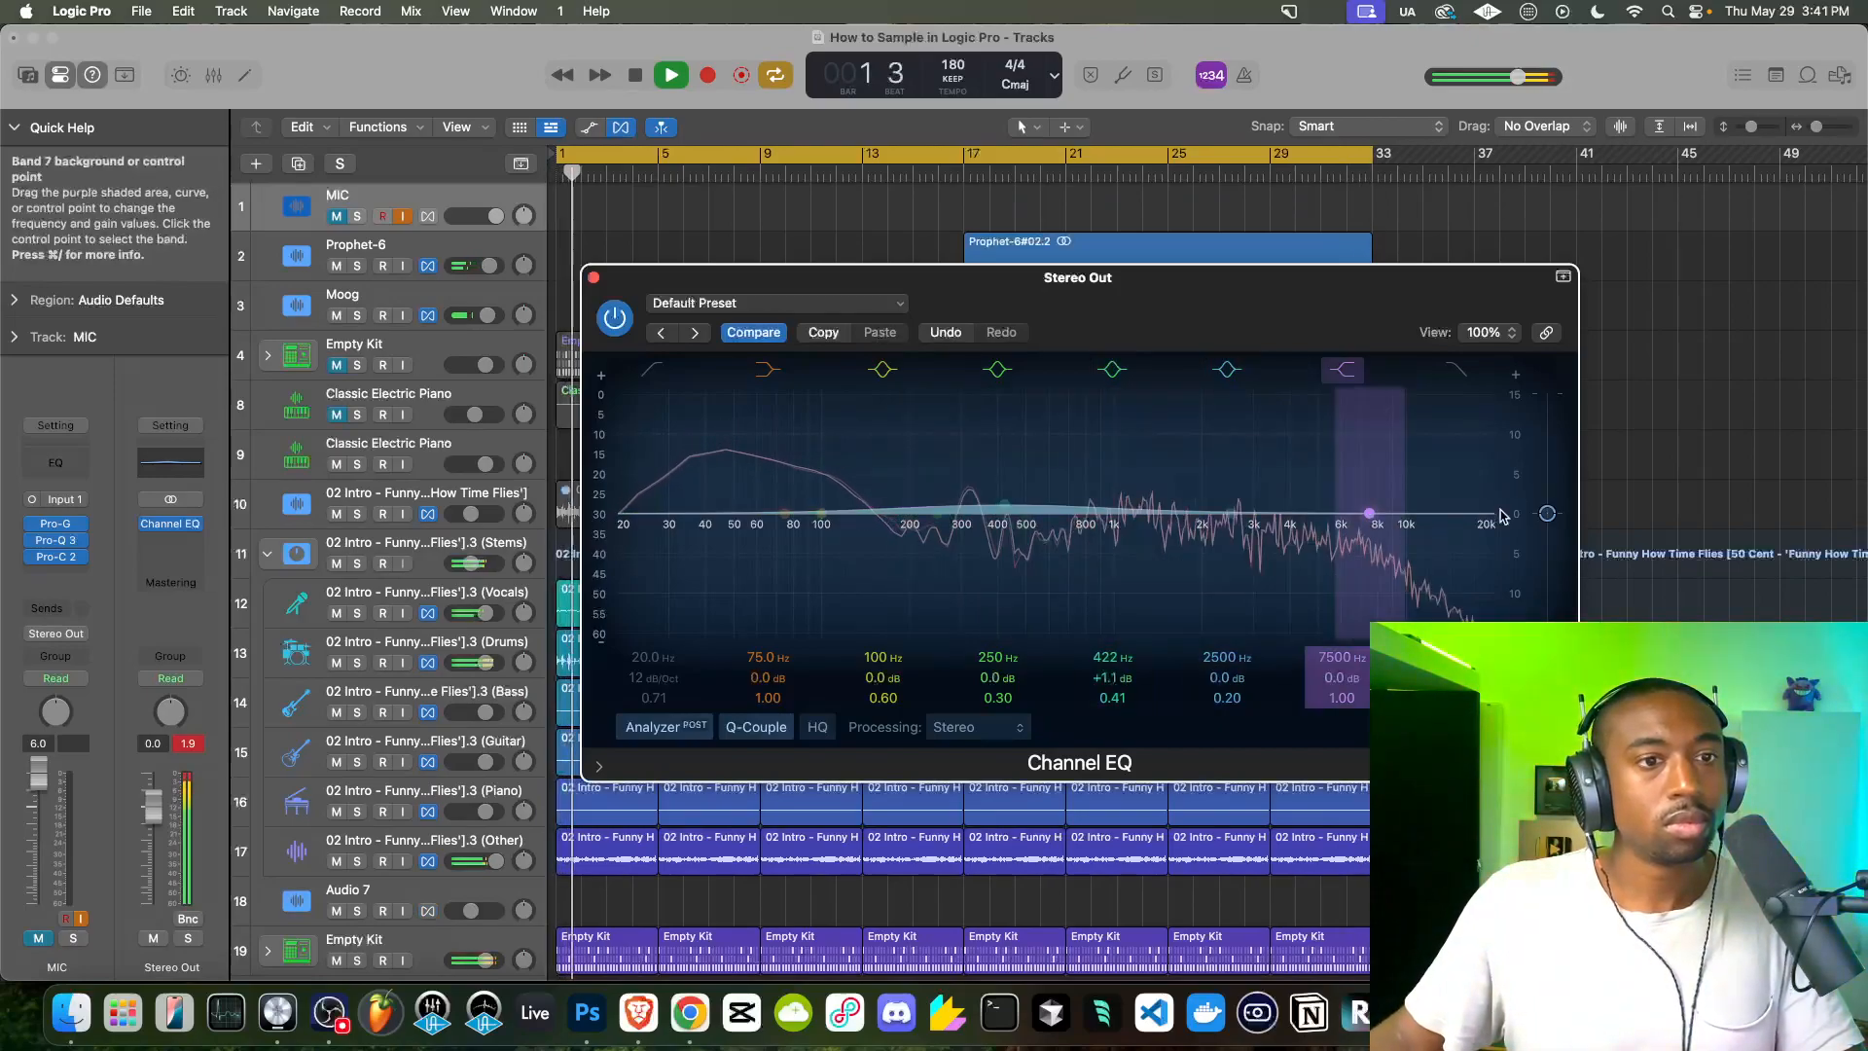
drag(1545, 512, 1545, 497)
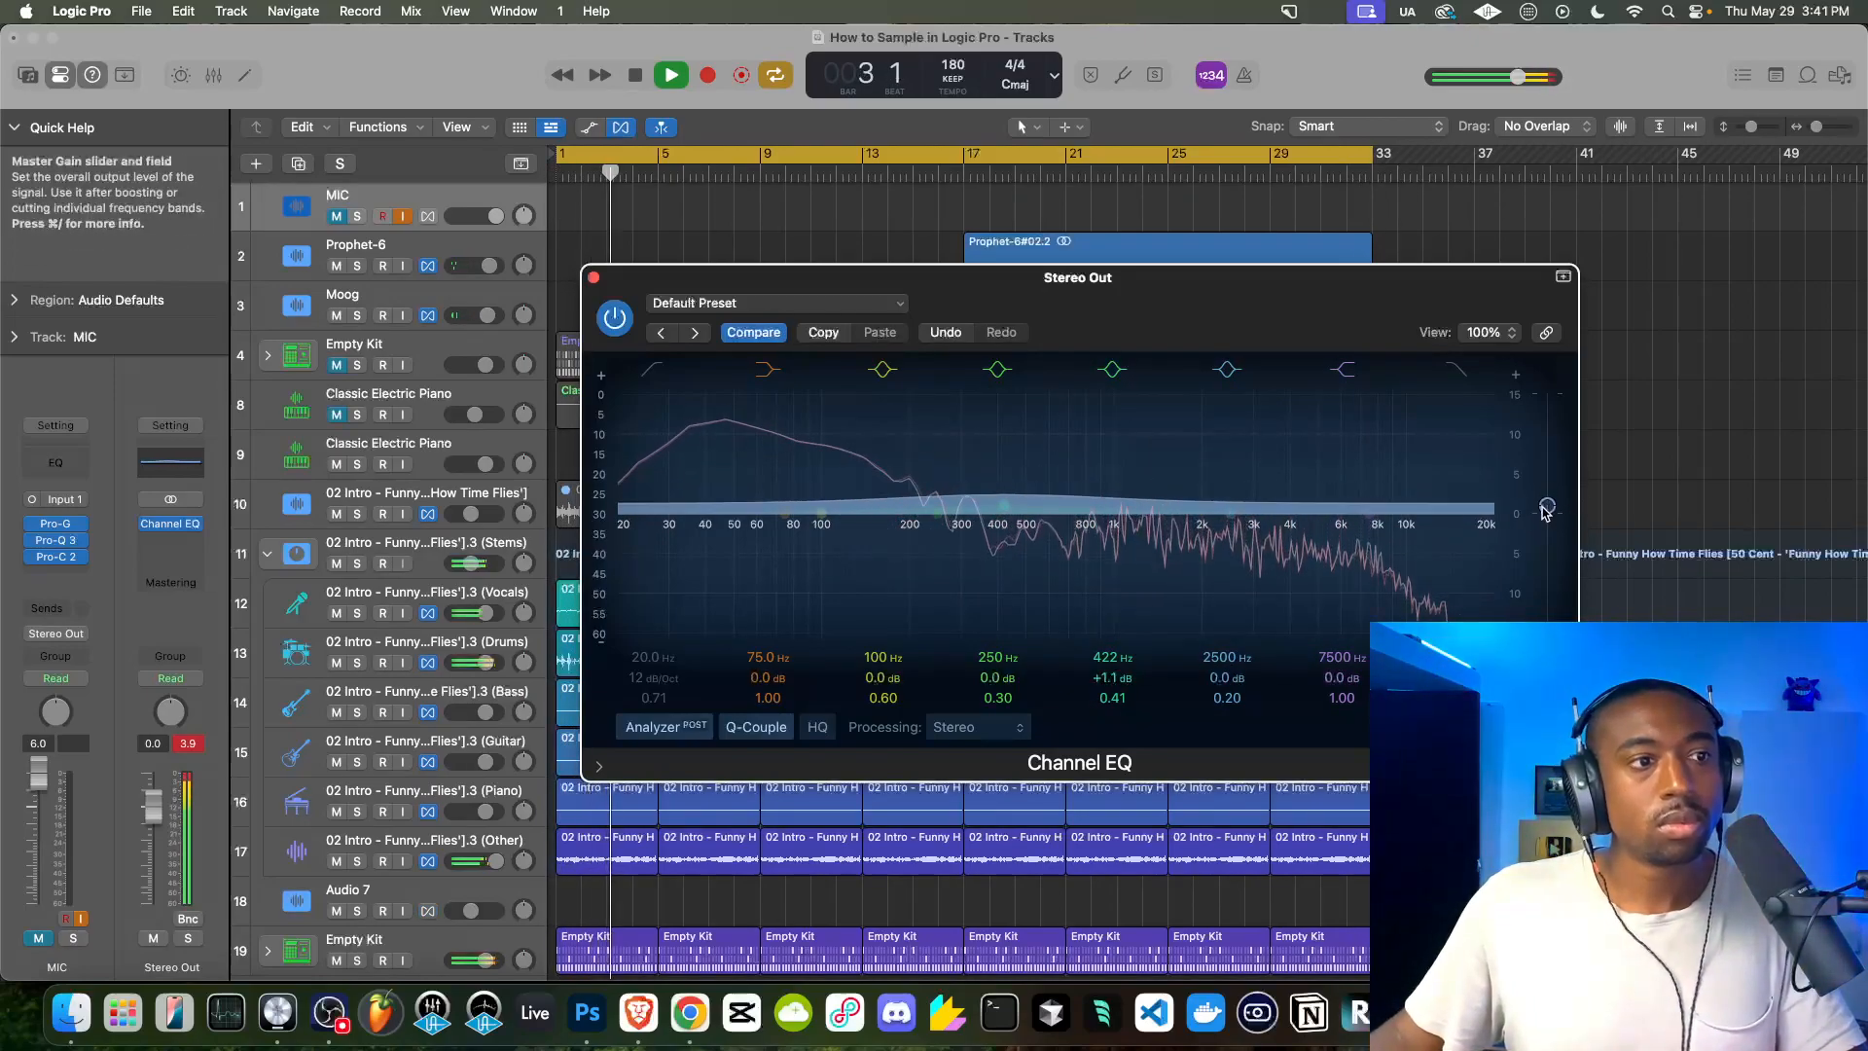
Insert a Limiter after the Channel EQ on Stereo Out with MIC muted, bypass it, and close its window
click(338, 214)
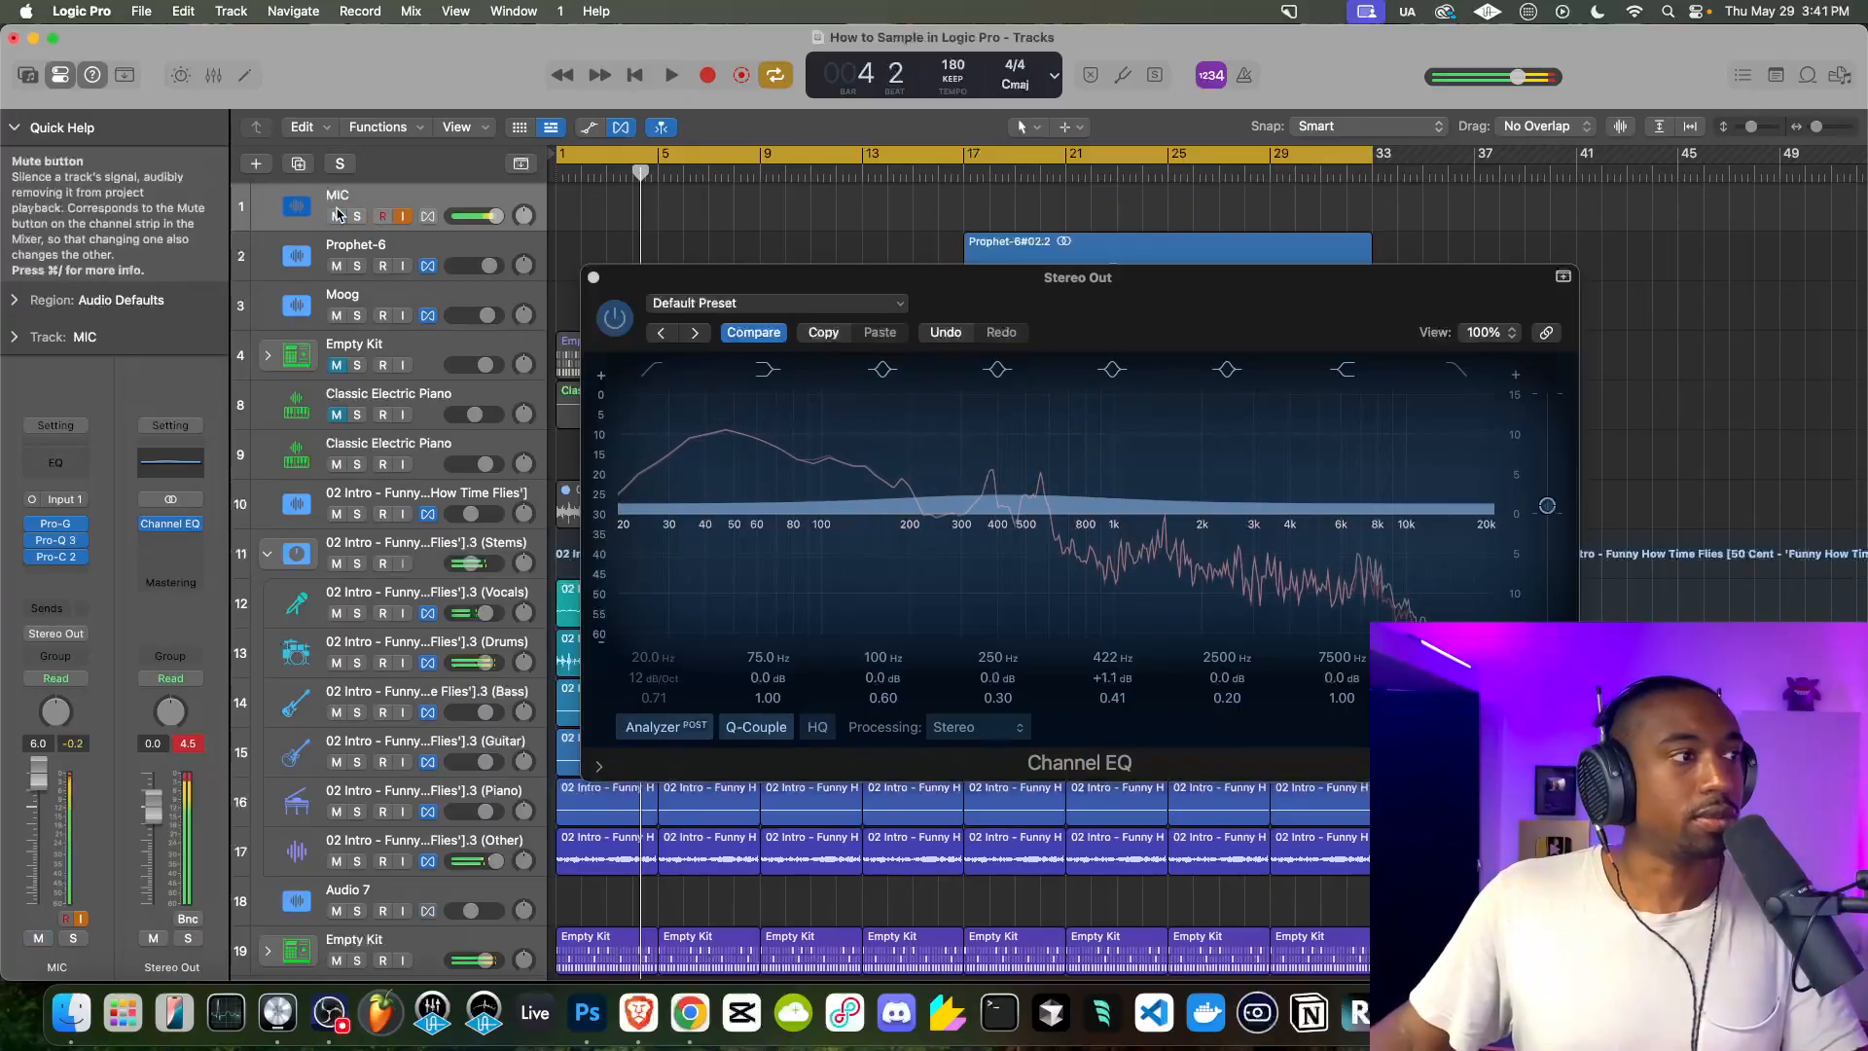
key(space)
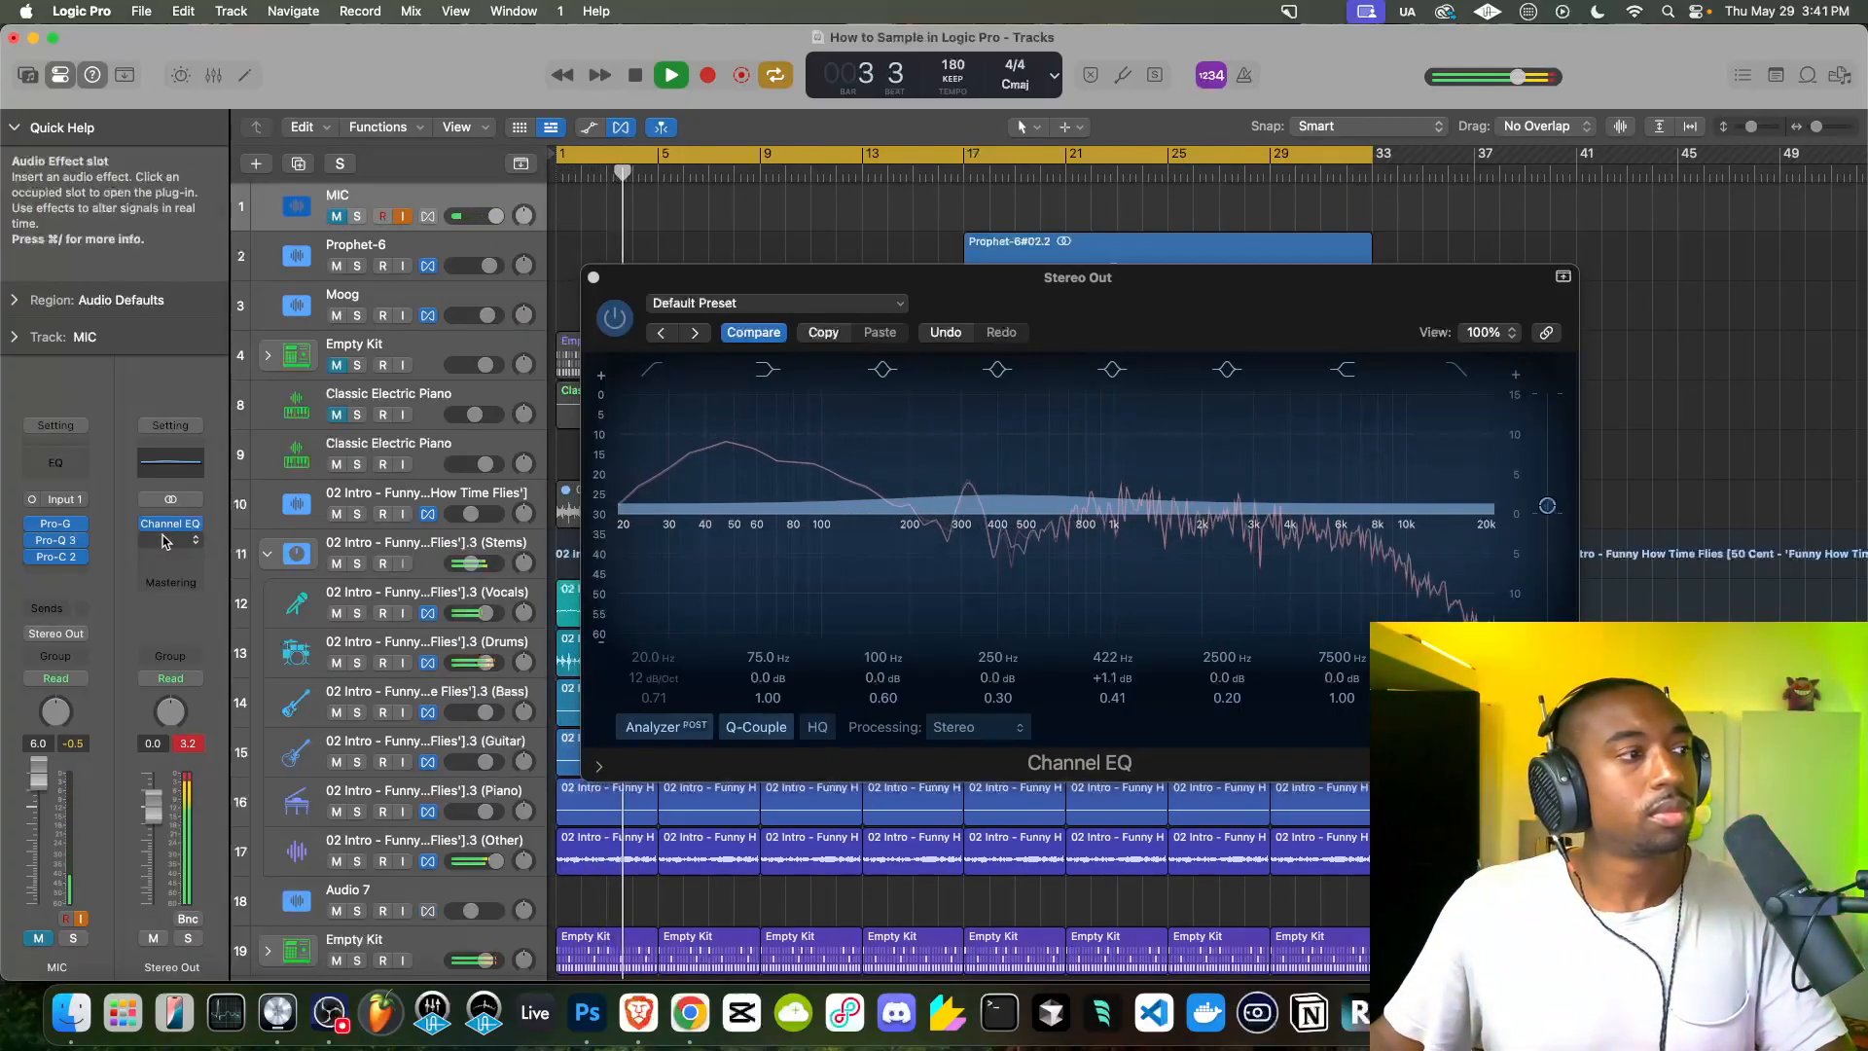
click(163, 541)
mouse_move(206, 720)
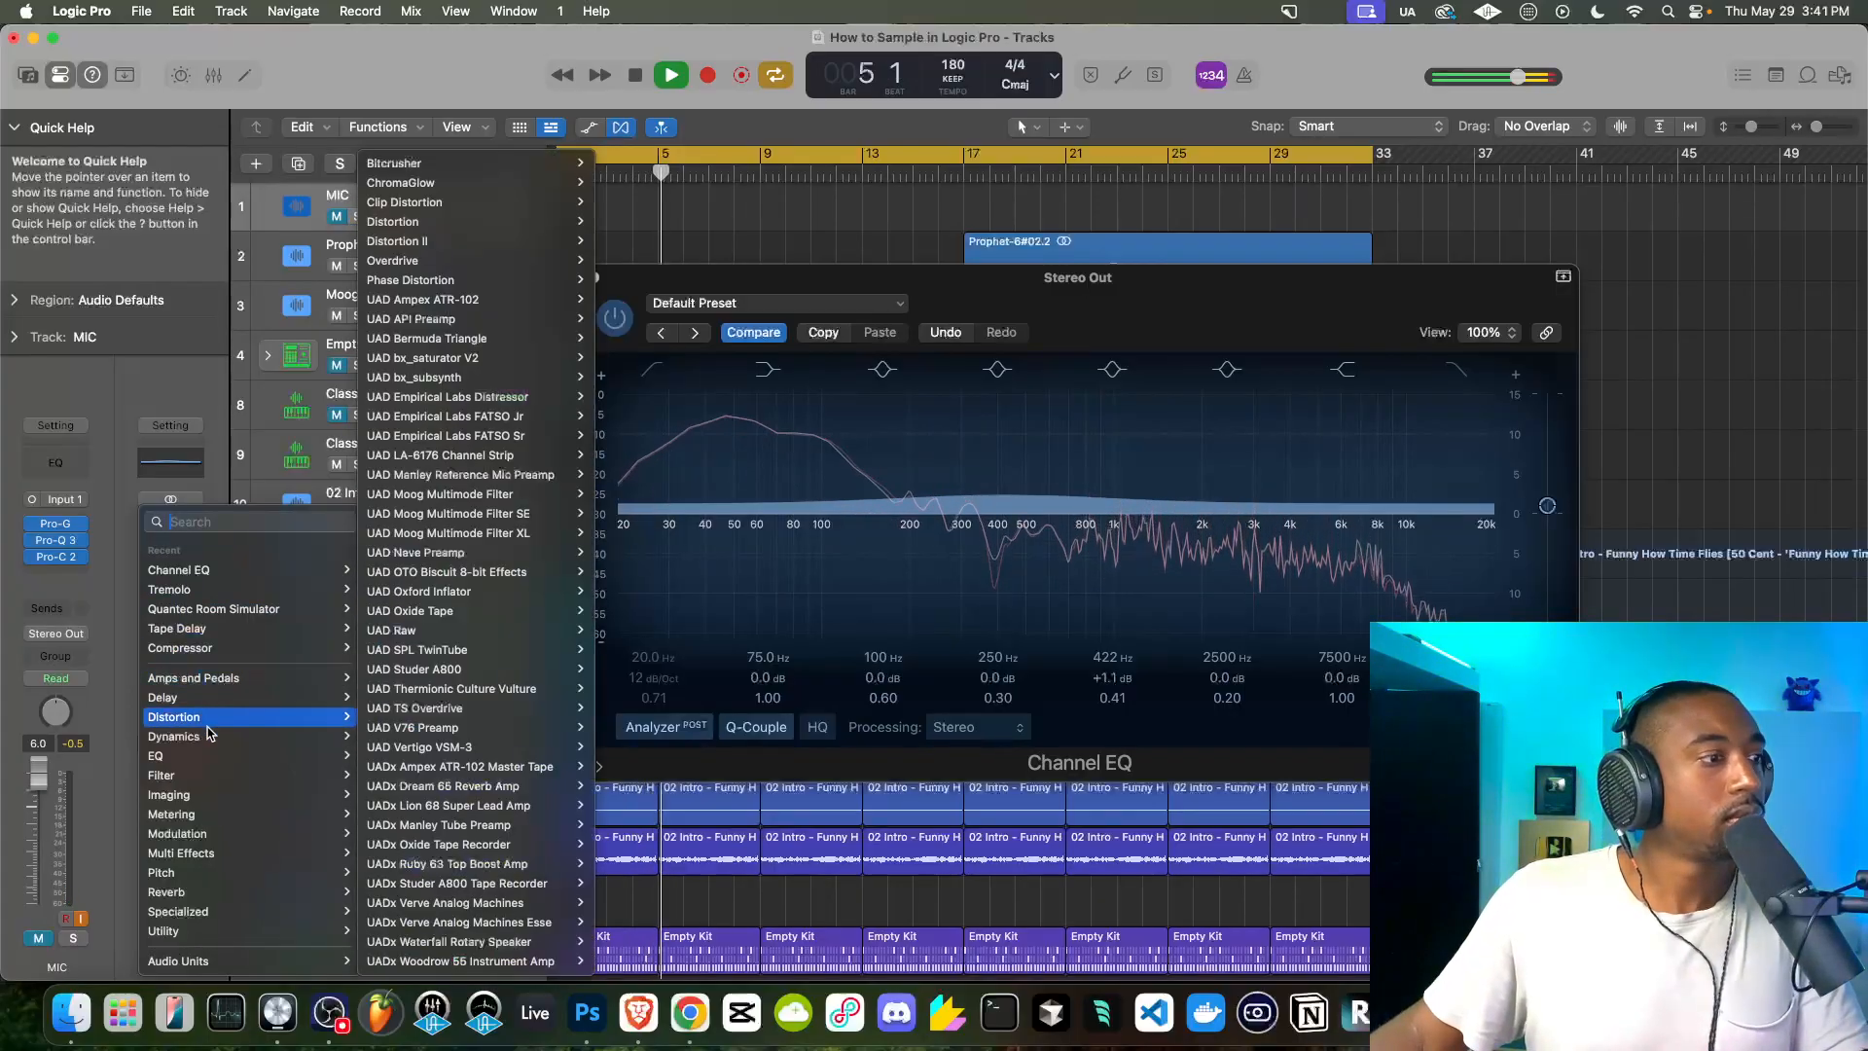
click(381, 125)
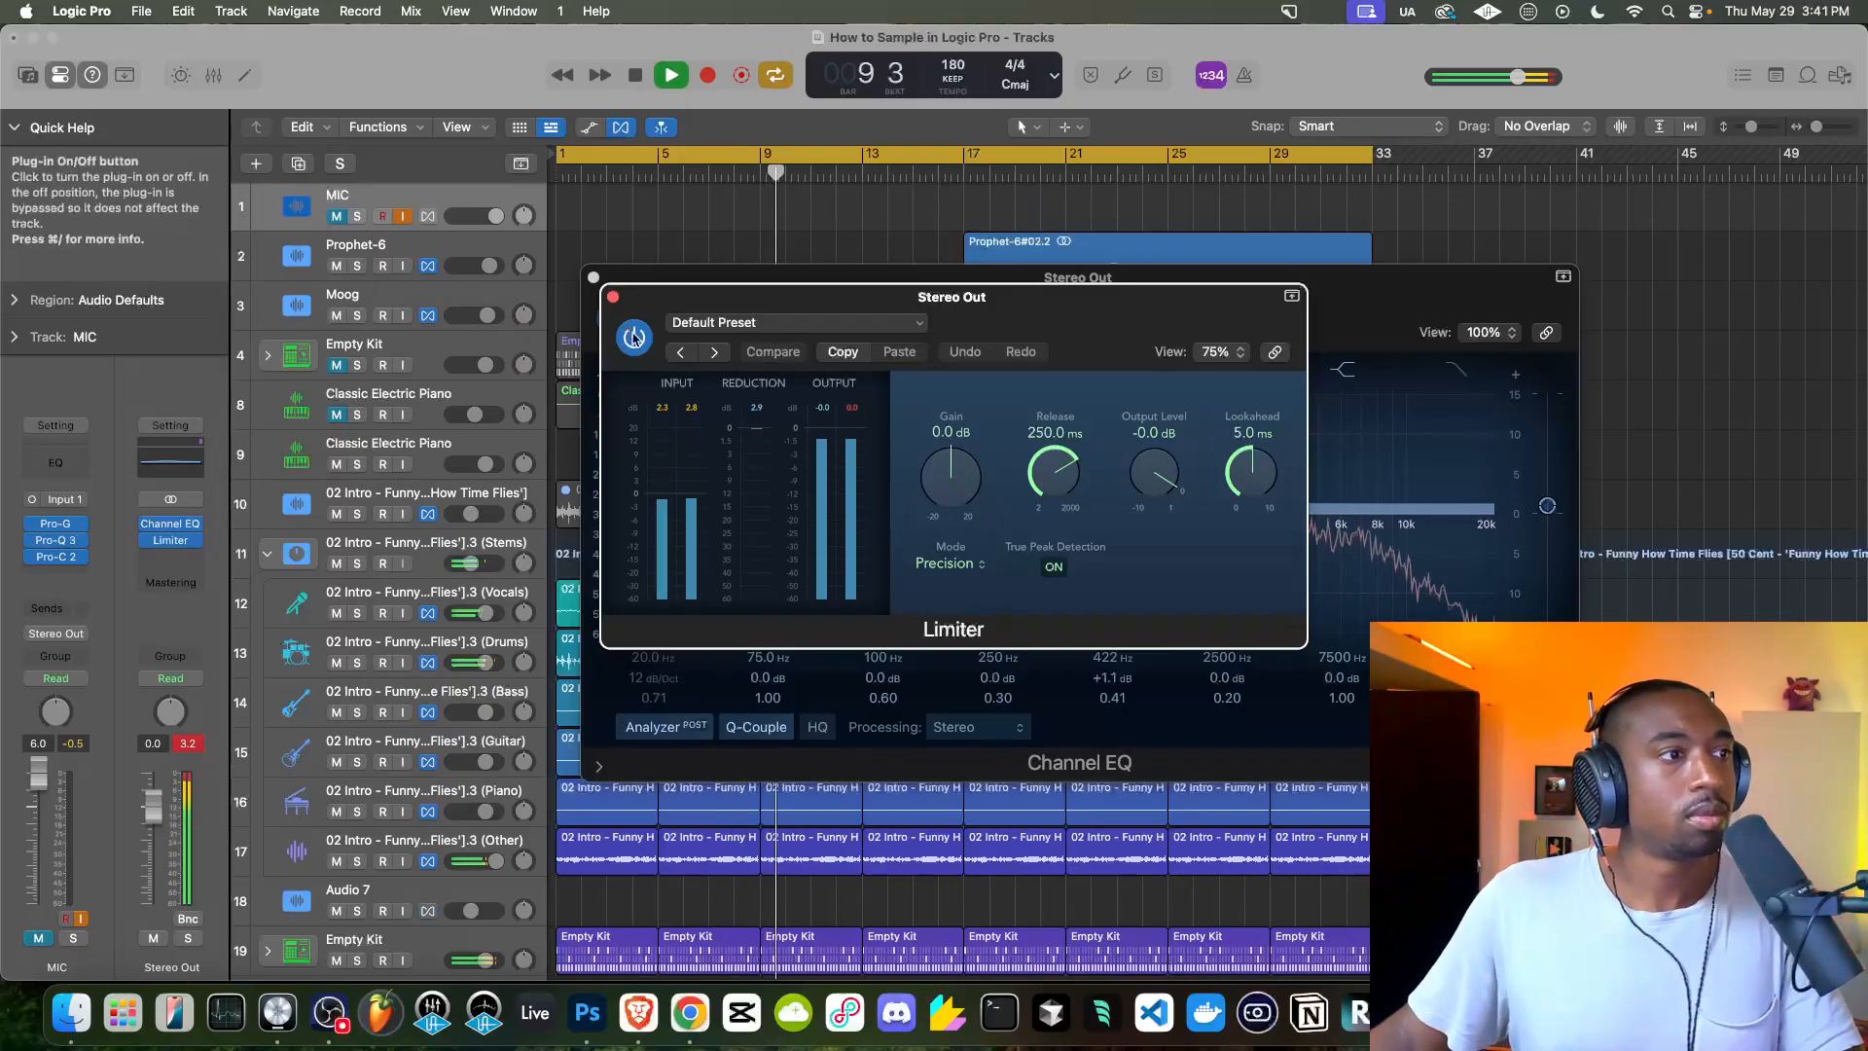
click(613, 296)
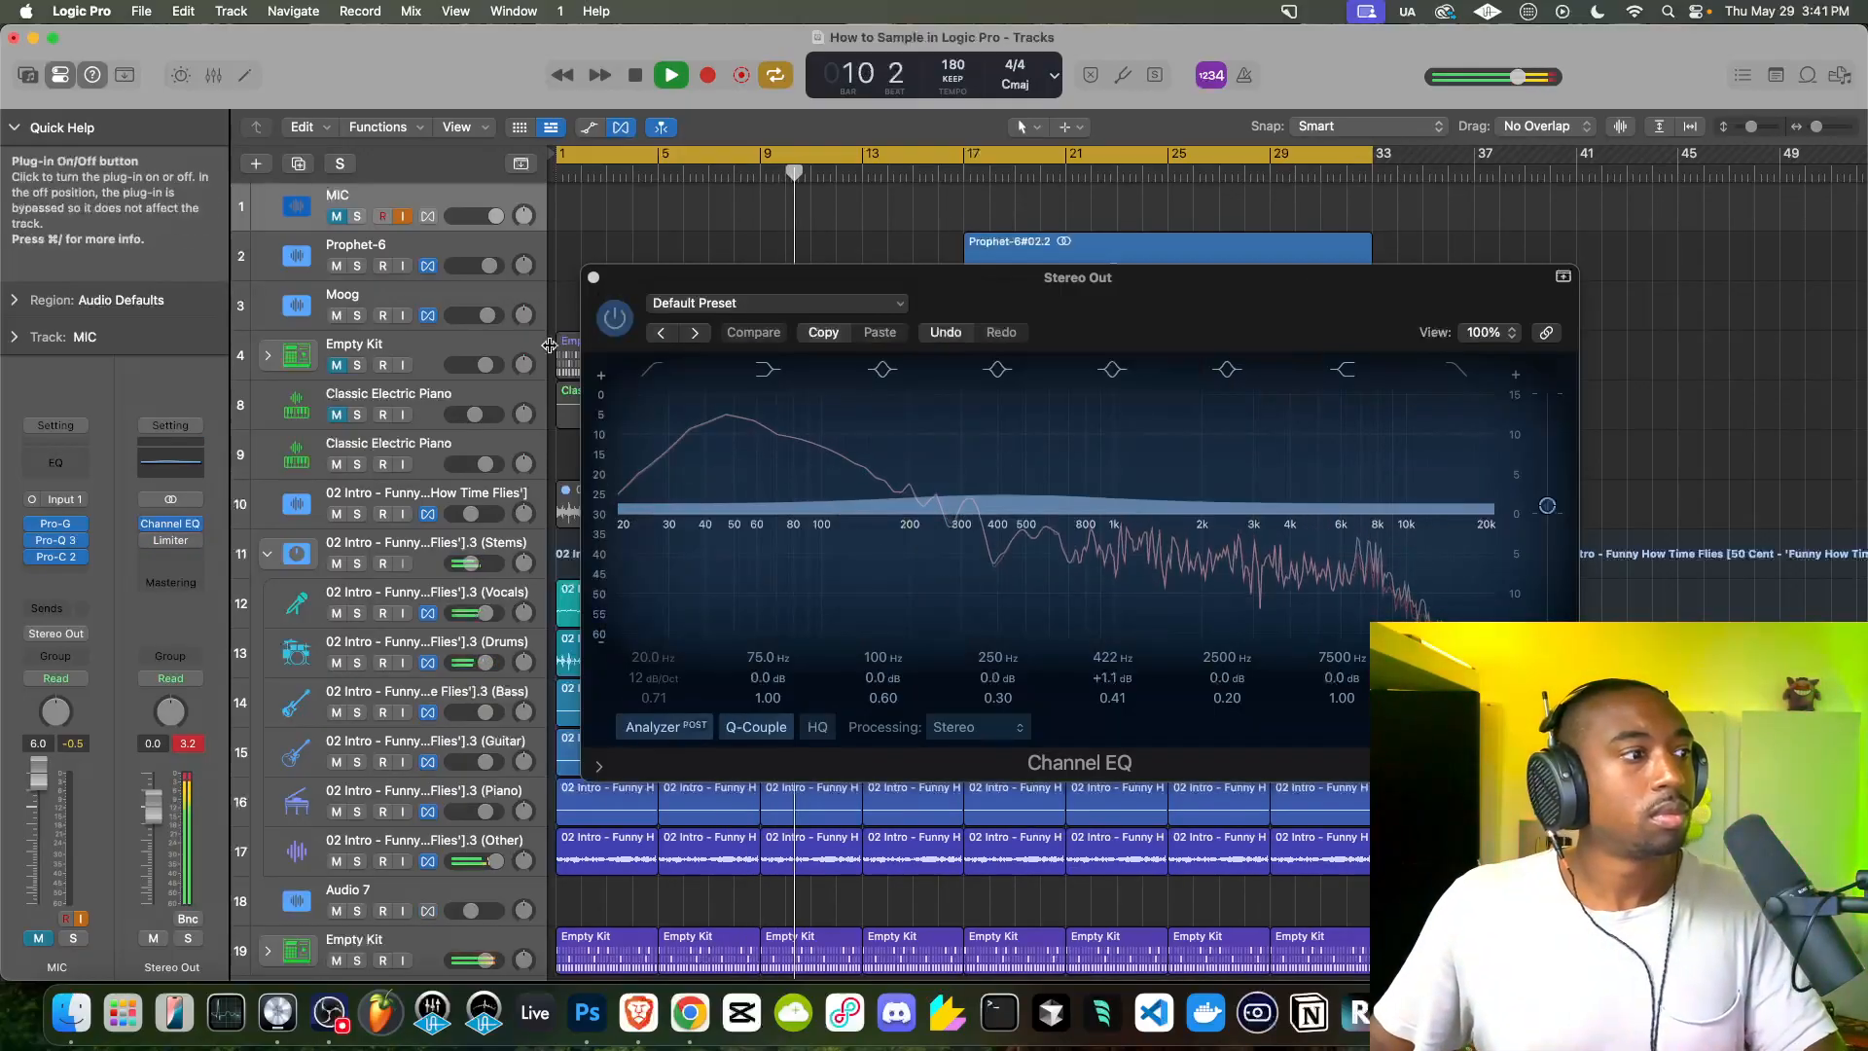
Insert a stereo Compressor after the Limiter on Stereo Out
click(168, 559)
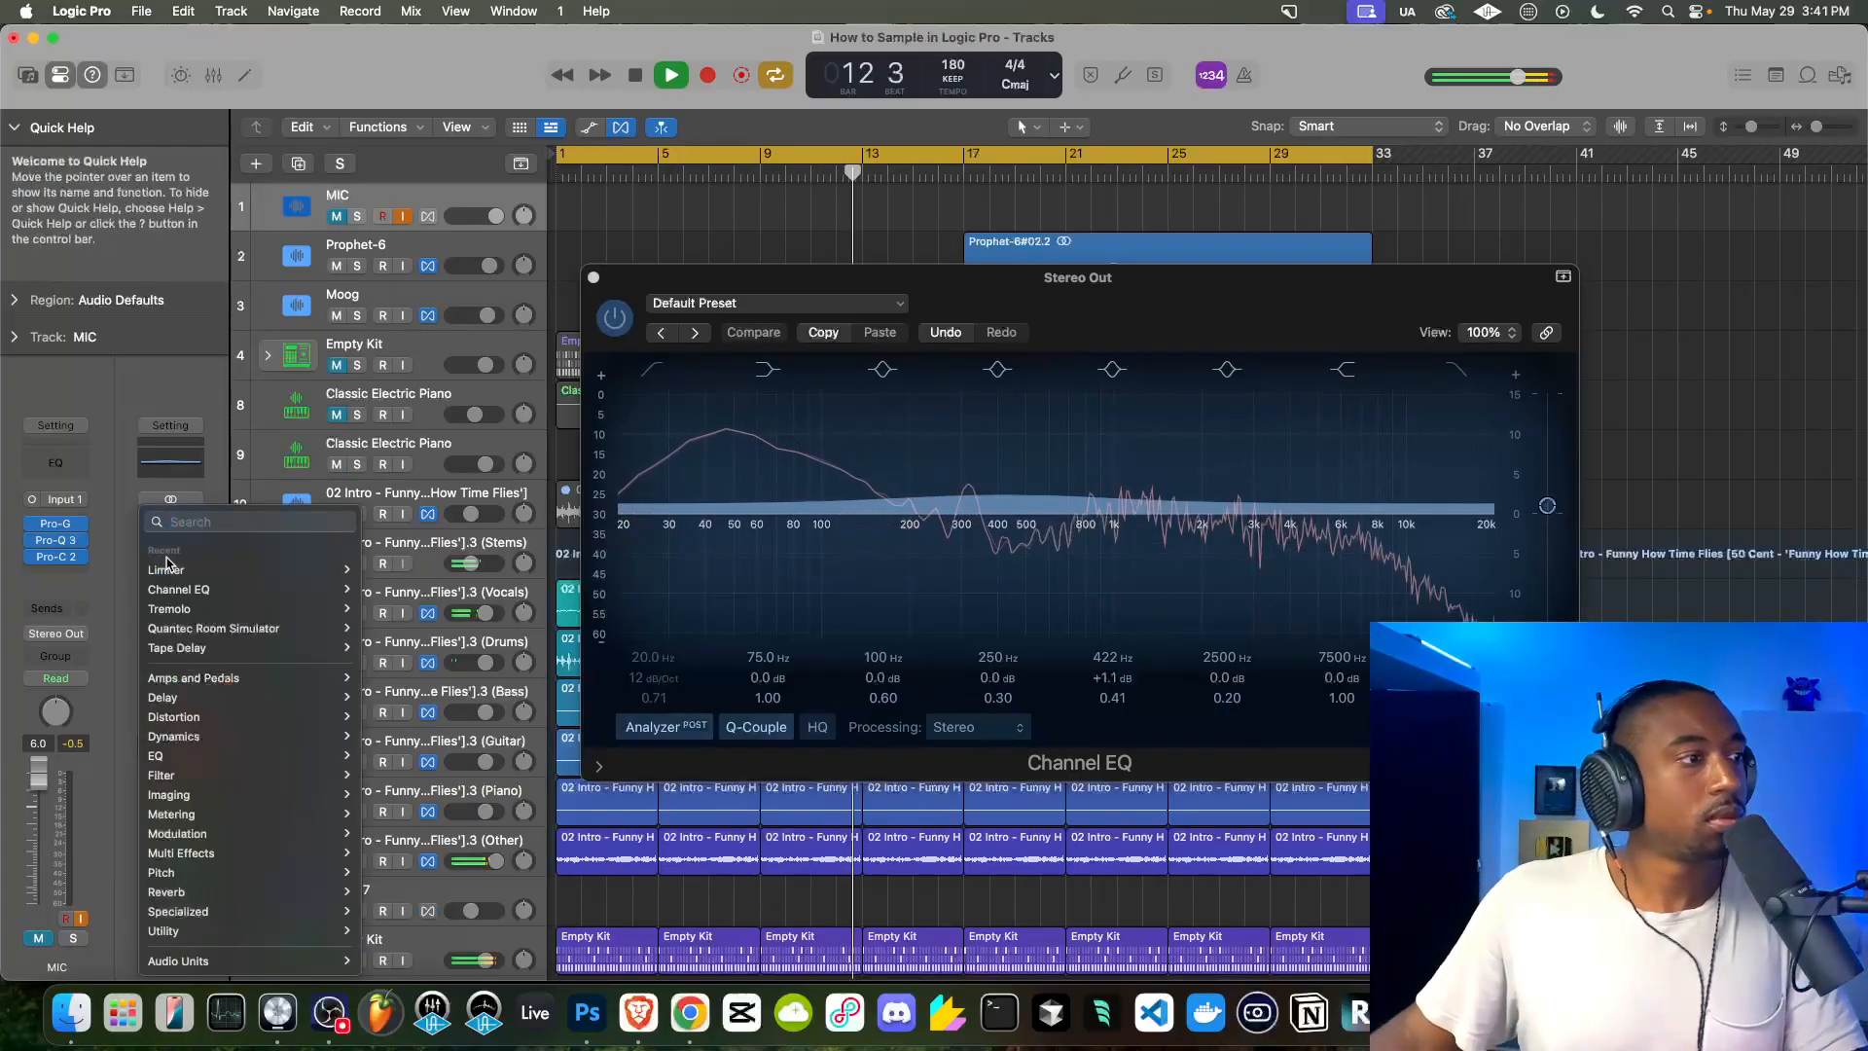
mouse_move(321, 736)
mouse_move(468, 78)
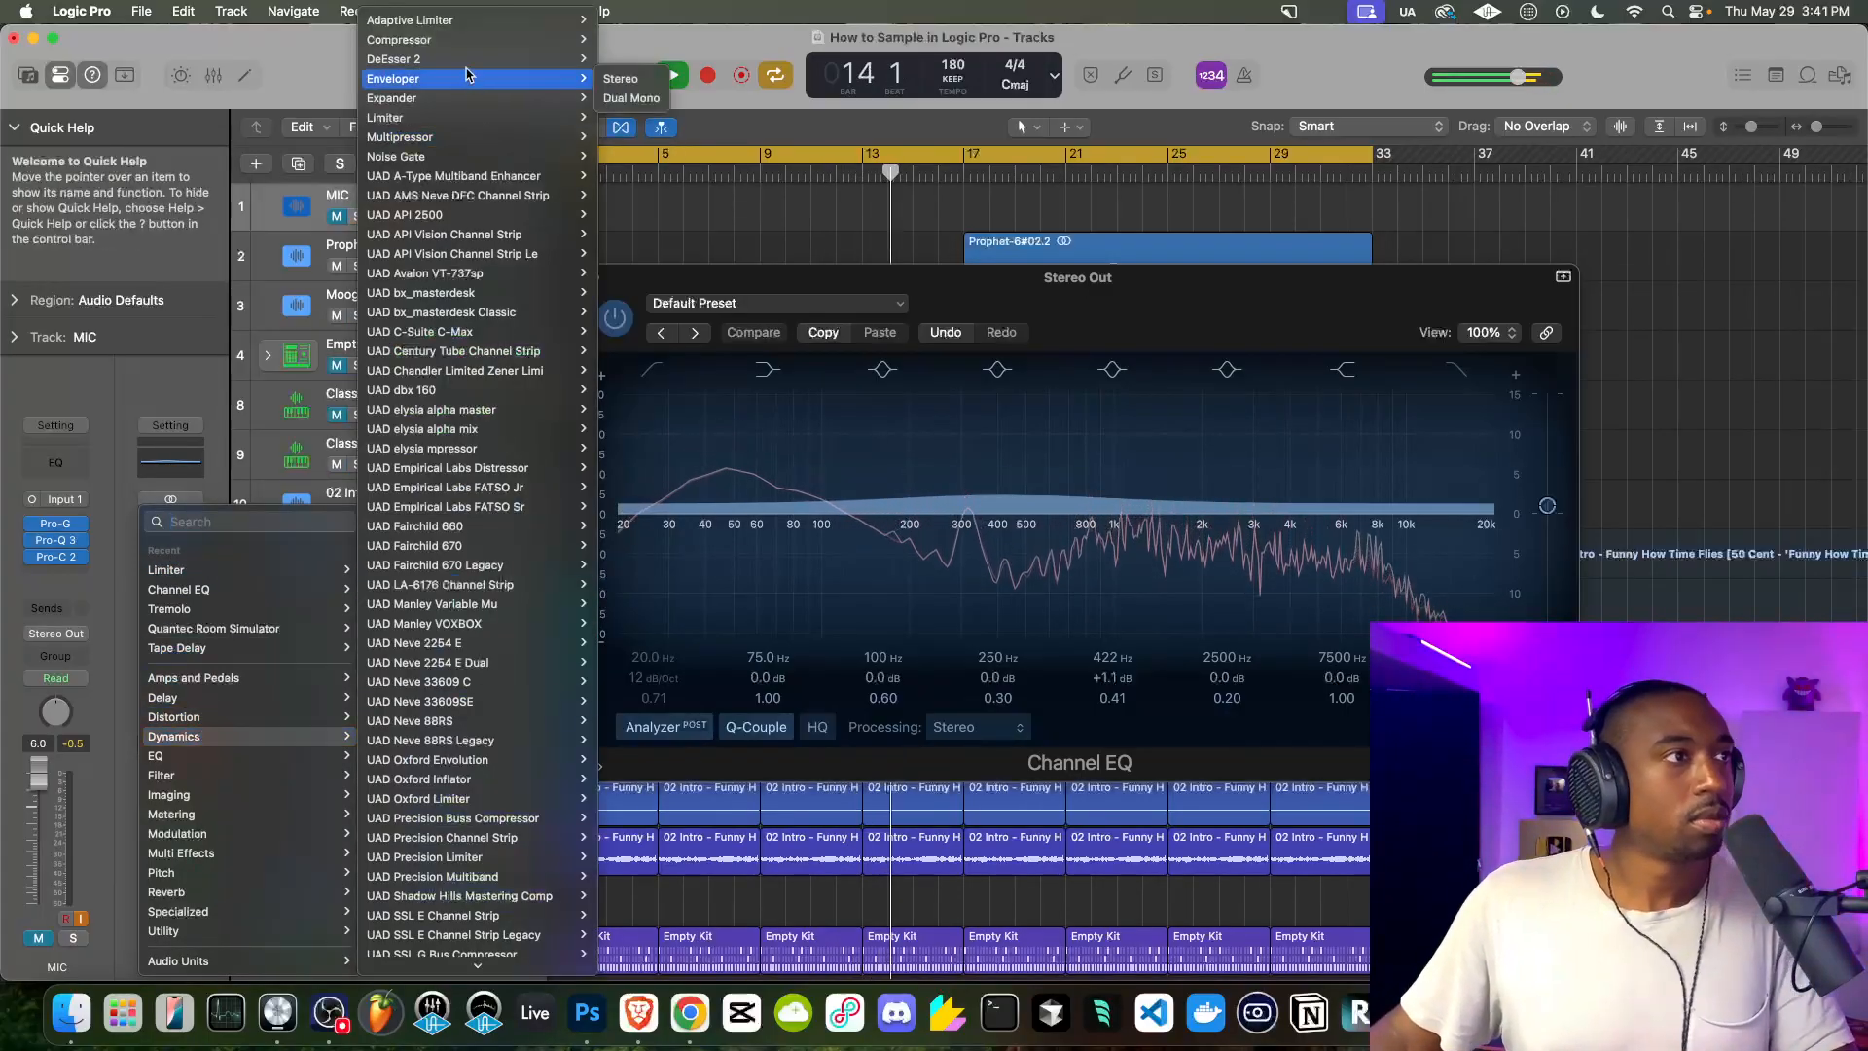
click(622, 40)
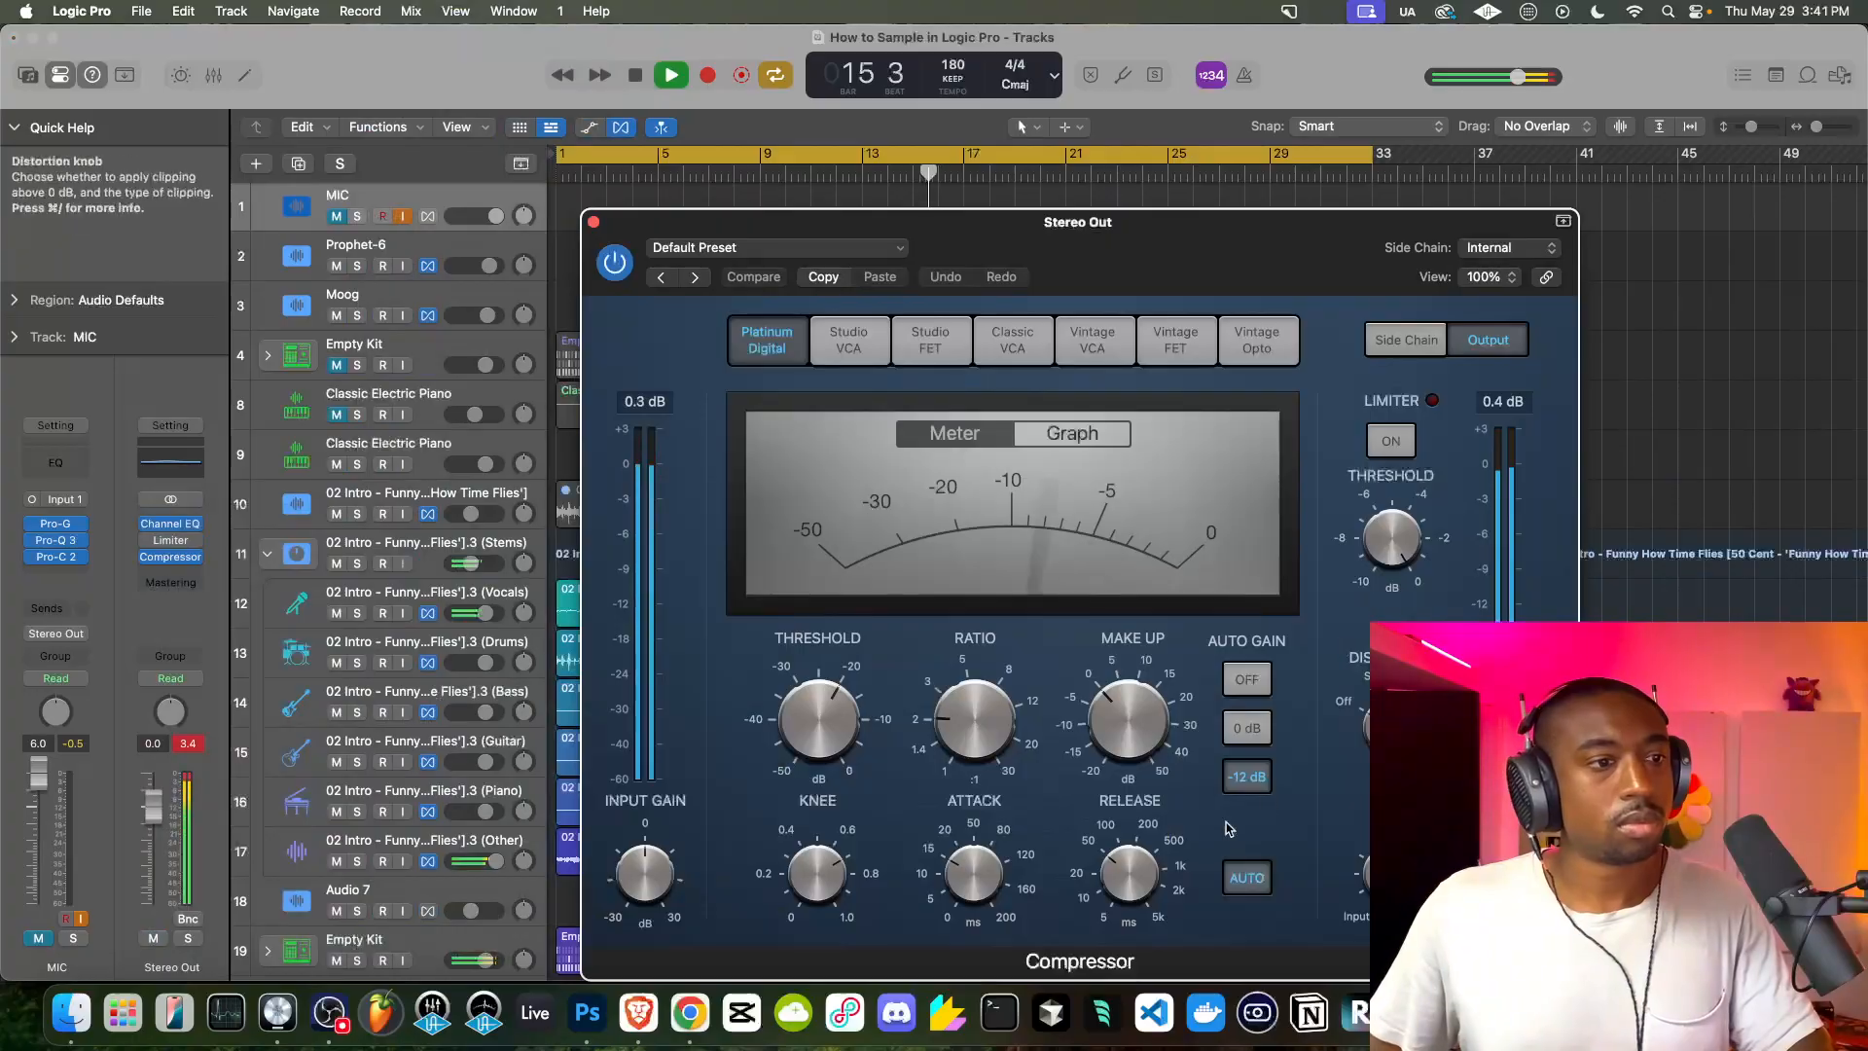
Raise the Stereo Out compressor's threshold to maximum, lower its ratio to 1.0:1, then bypass it and close its window
key(Return)
drag(820, 718, 943, 580)
drag(976, 715, 973, 1043)
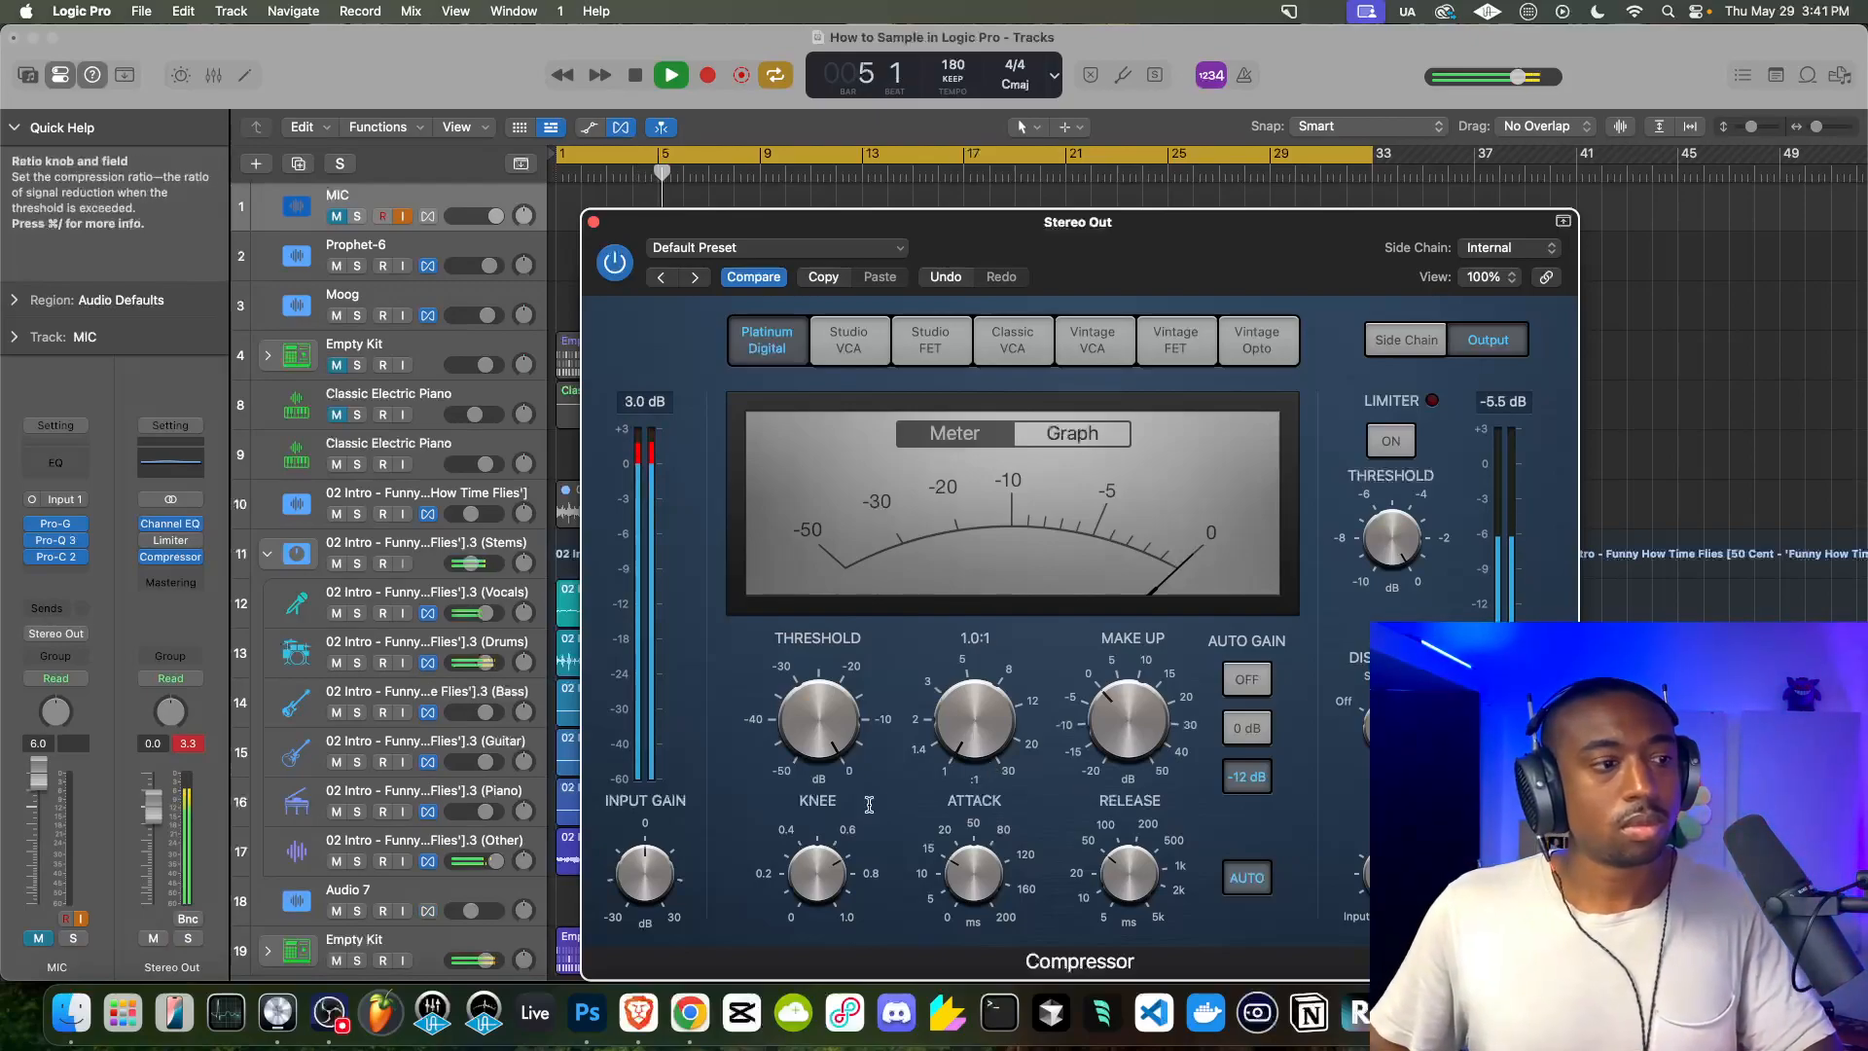
click(614, 263)
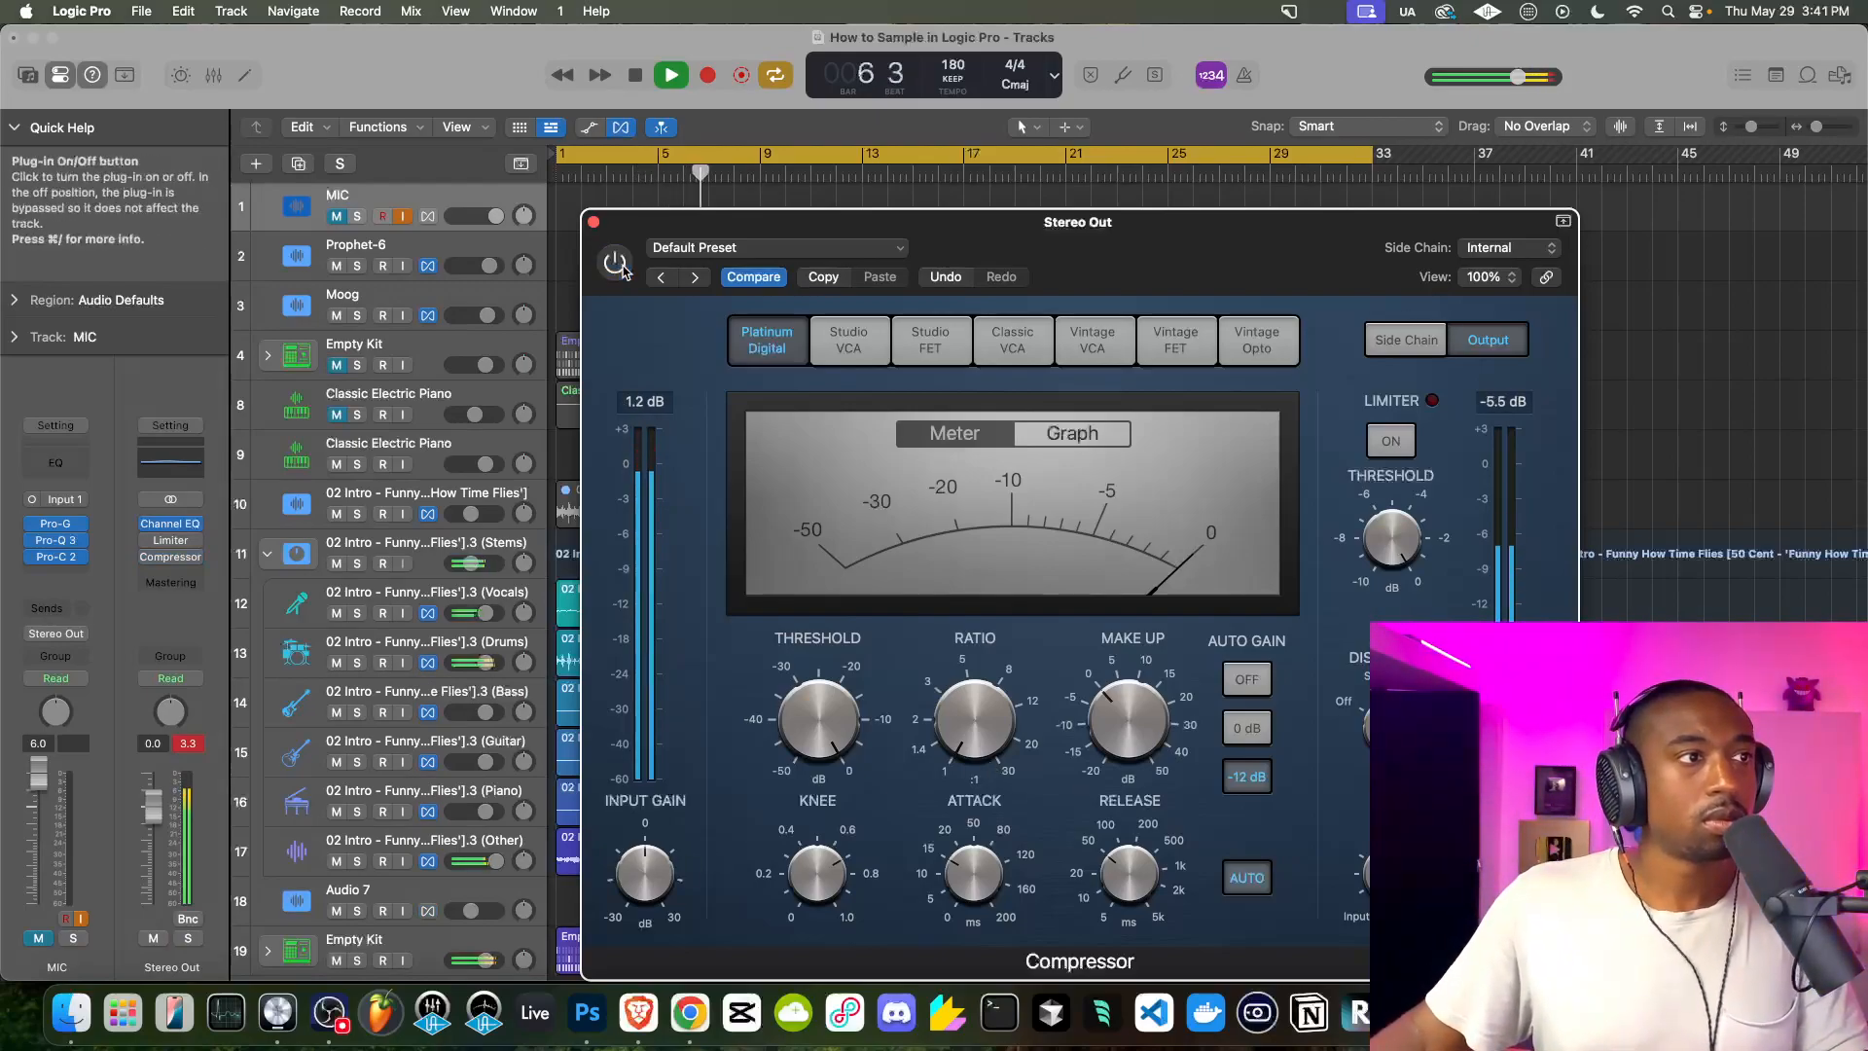
click(593, 223)
Pause playback with MIC unmuted, resume it with MIC muted again, and close the Channel EQ window
key(space)
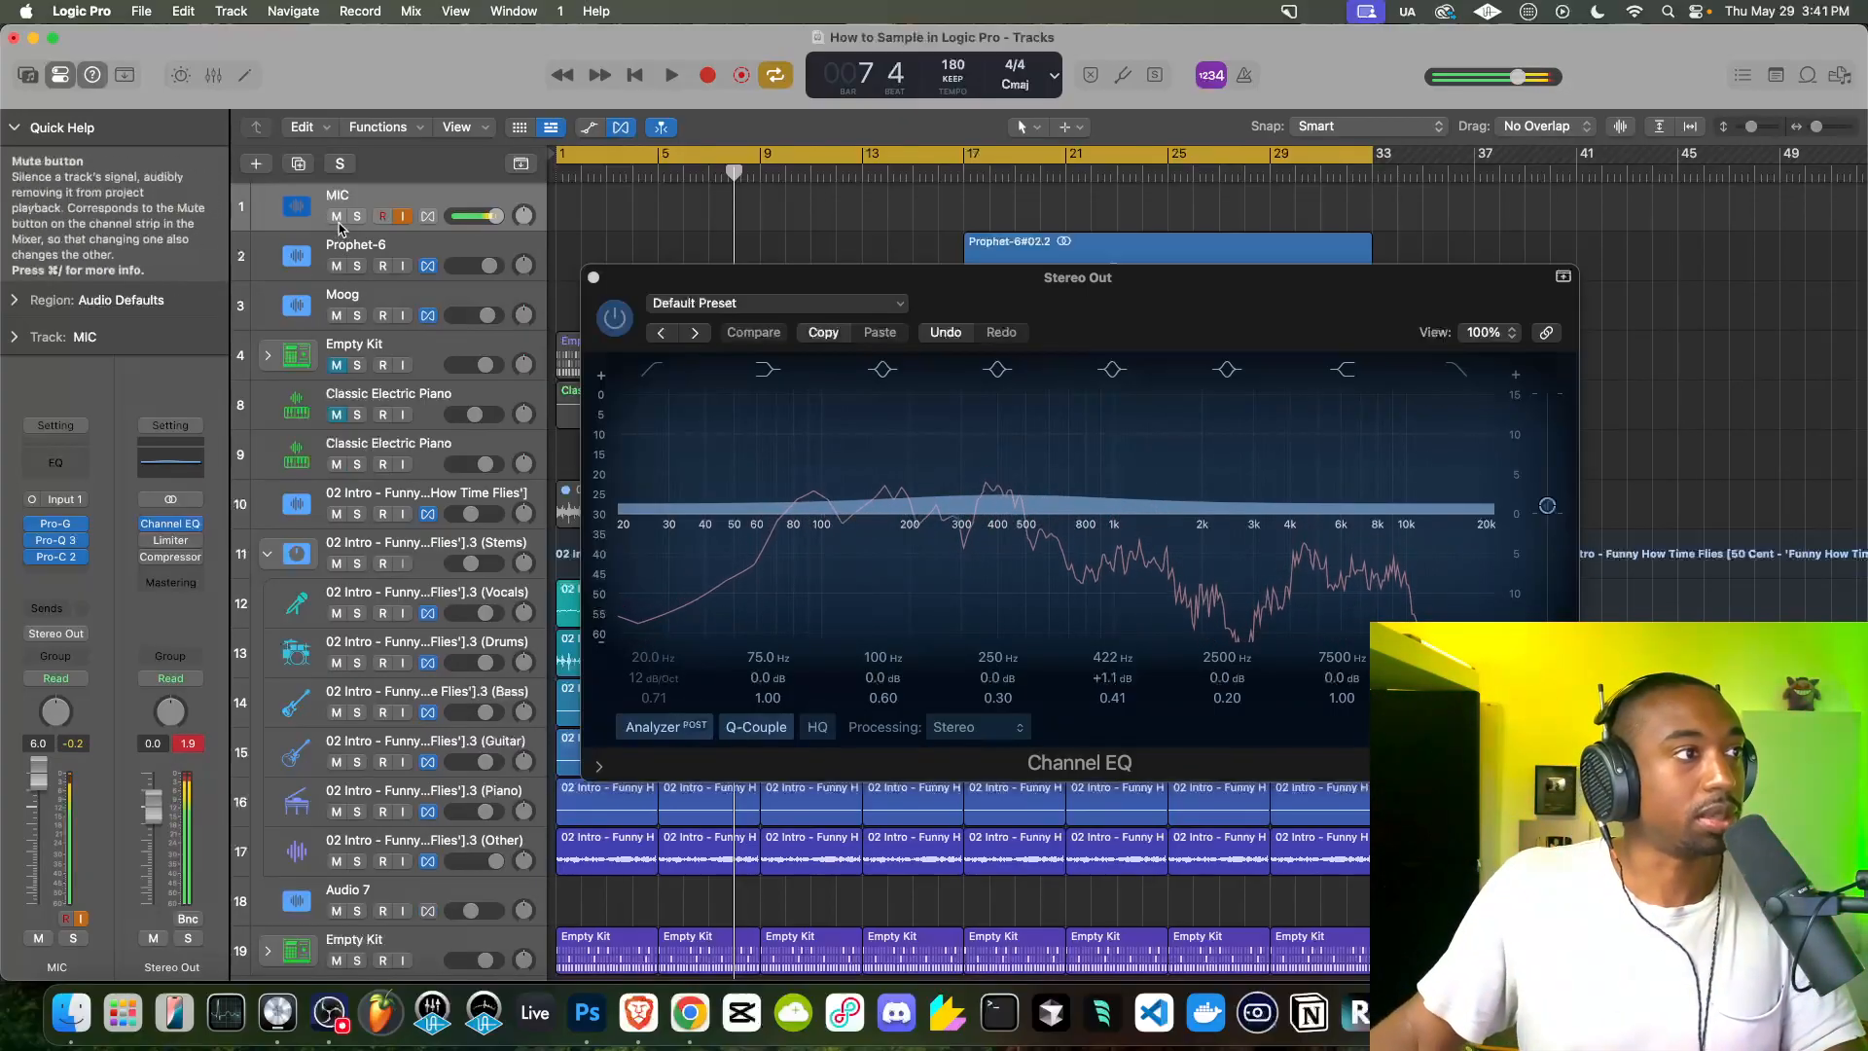
key(space)
click(337, 220)
click(593, 277)
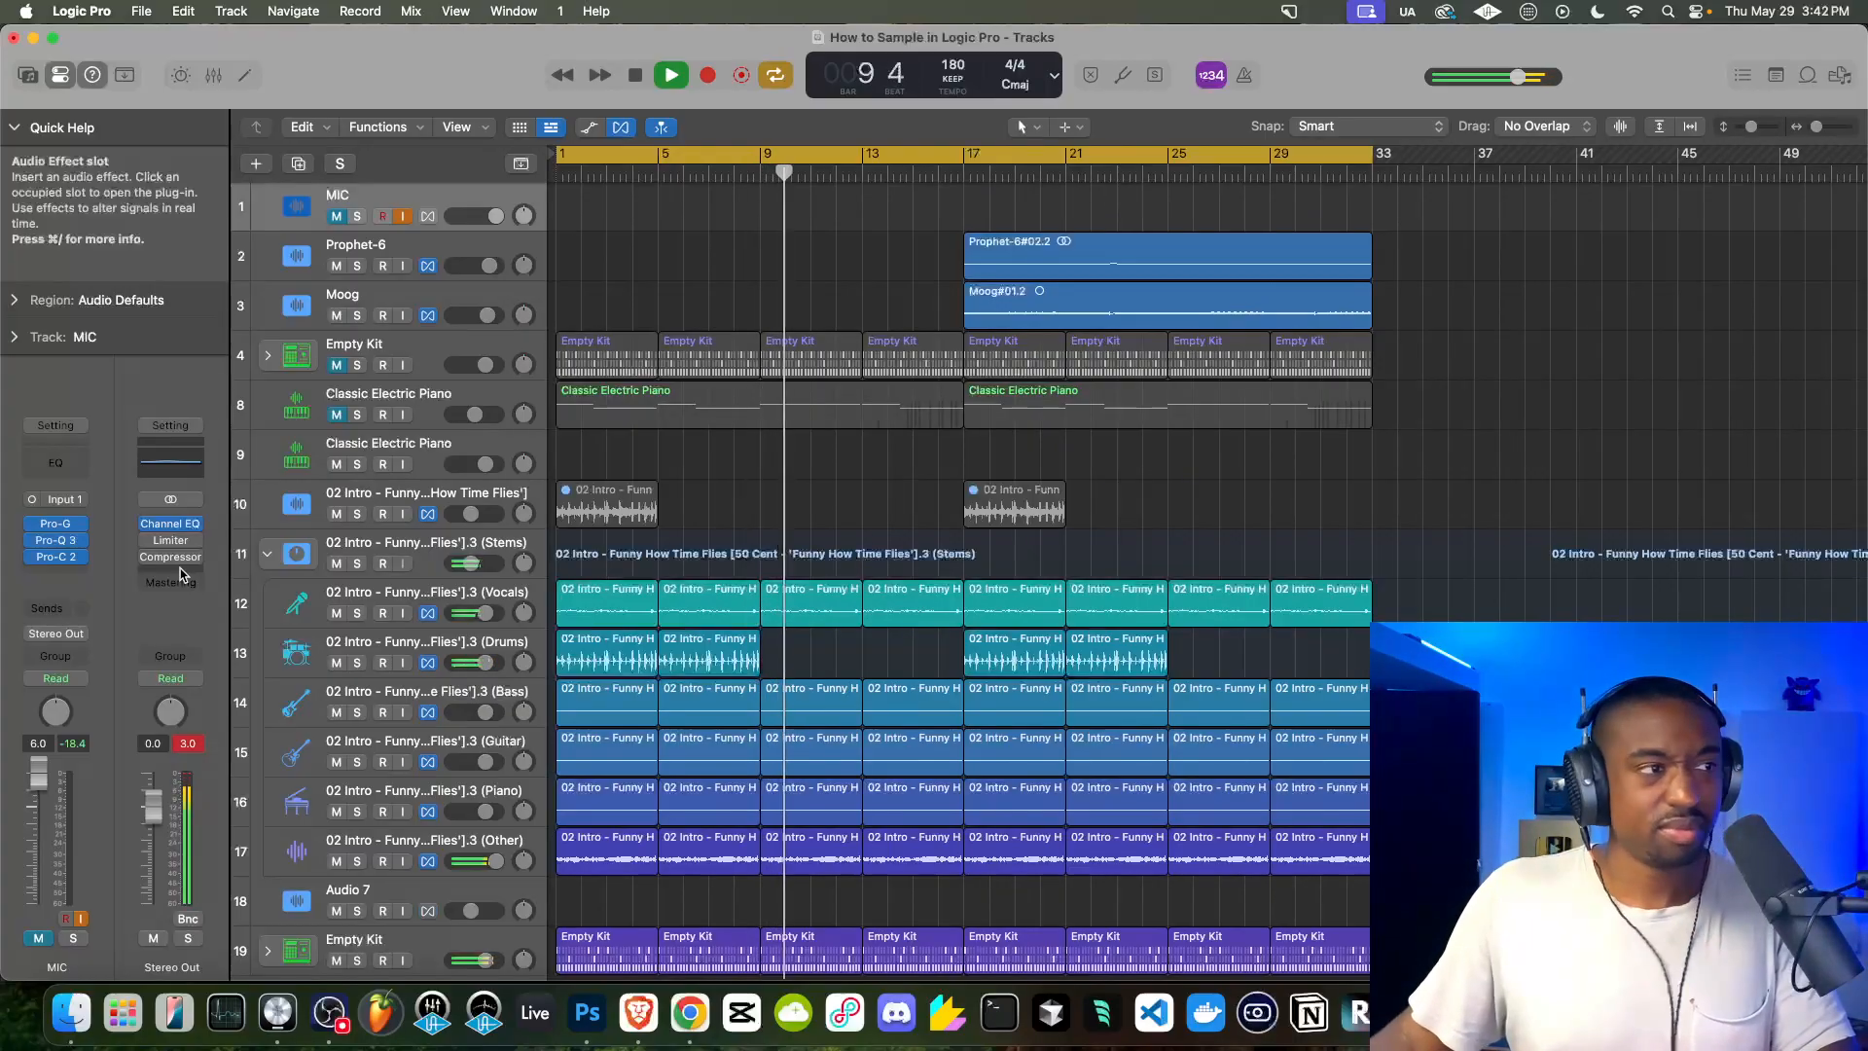
Stop playback, select the two track 19 Empty Kit regions in bars 9 to 16, and open the bar 9 region in the Step Sequencer
scroll(757, 490, down, 2)
click(757, 489)
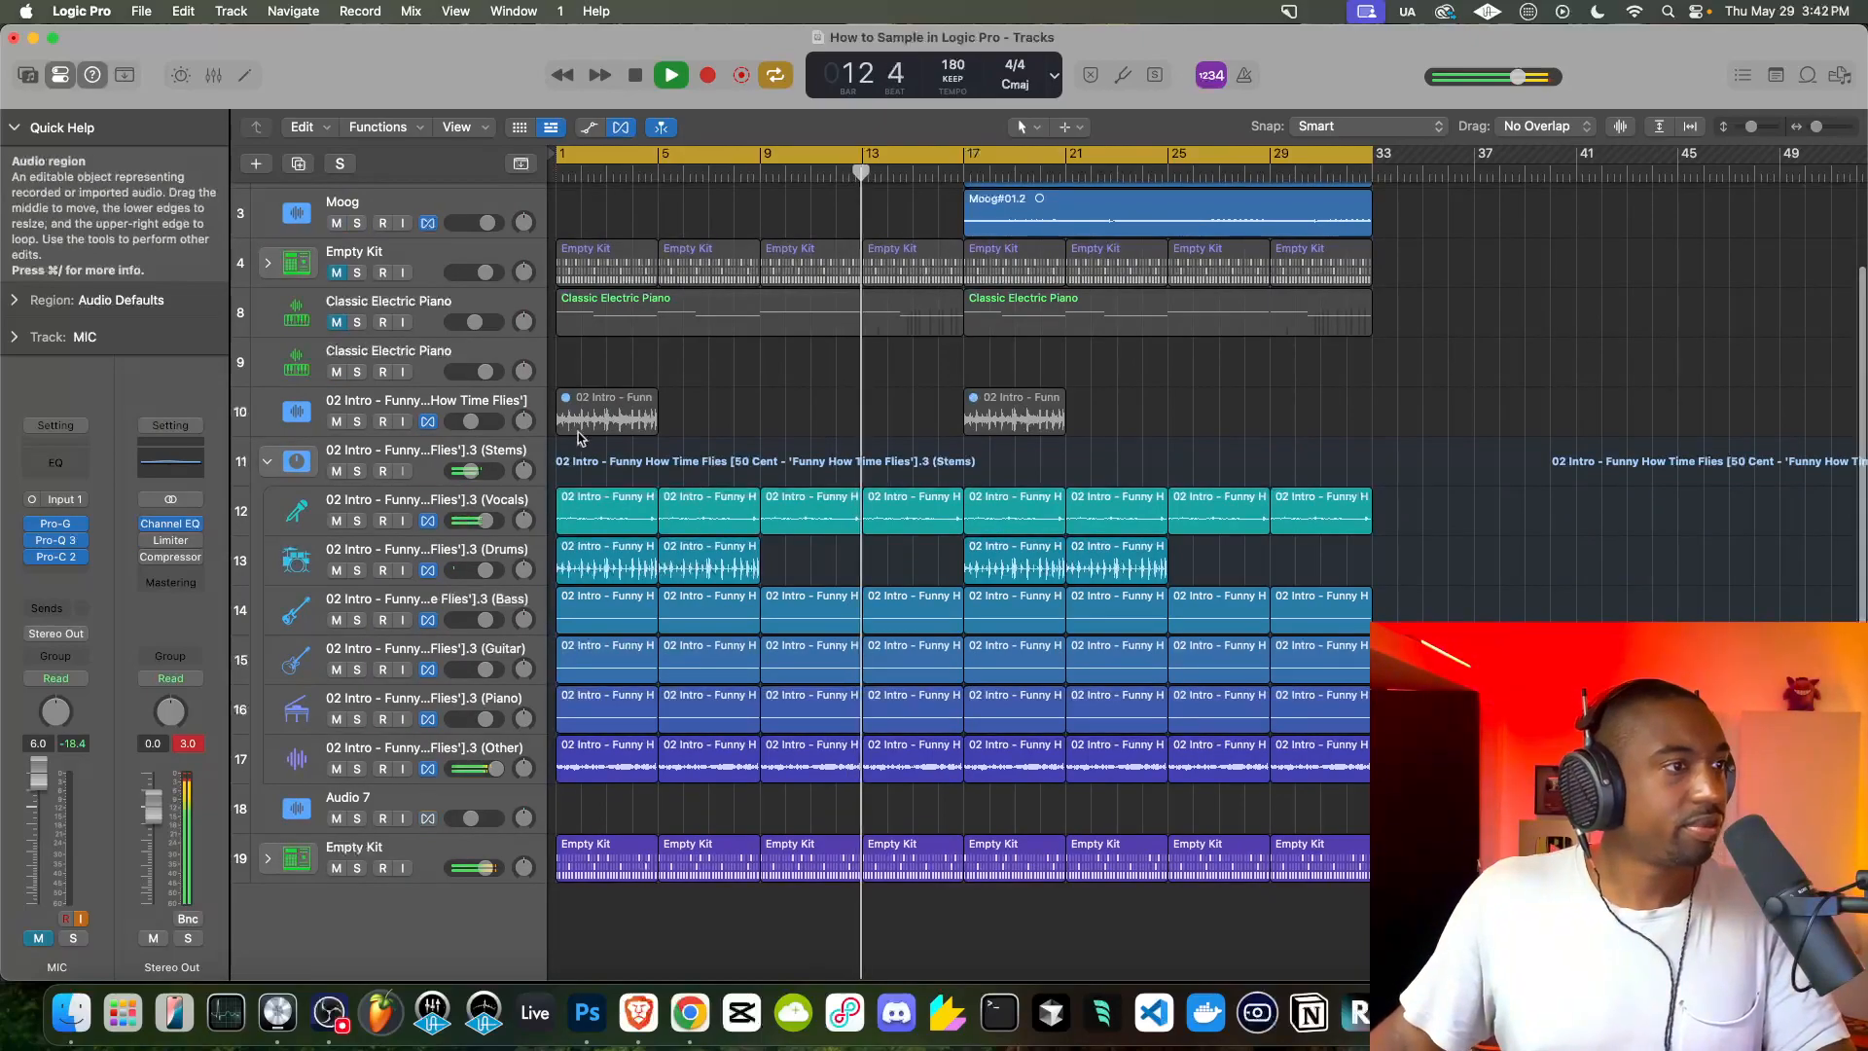
scroll(574, 435, up, 2)
key(space)
scroll(742, 796, down, 2)
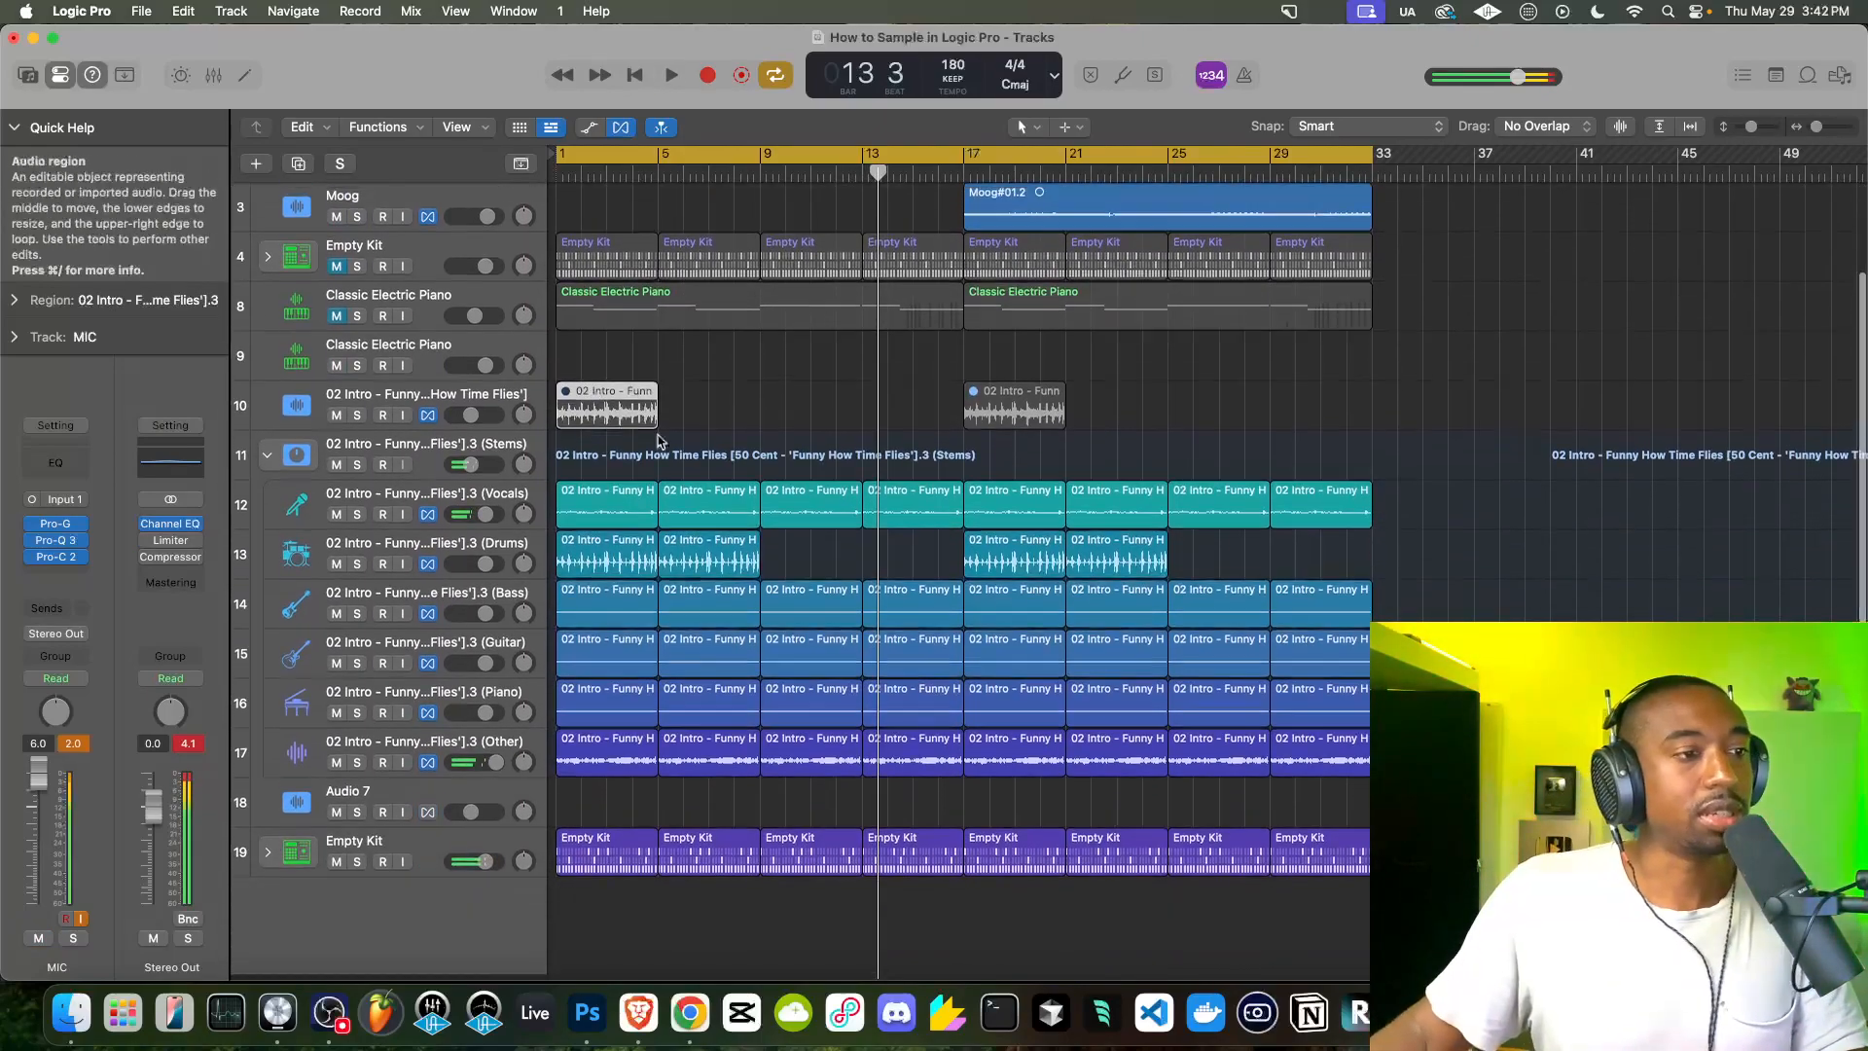
click(695, 853)
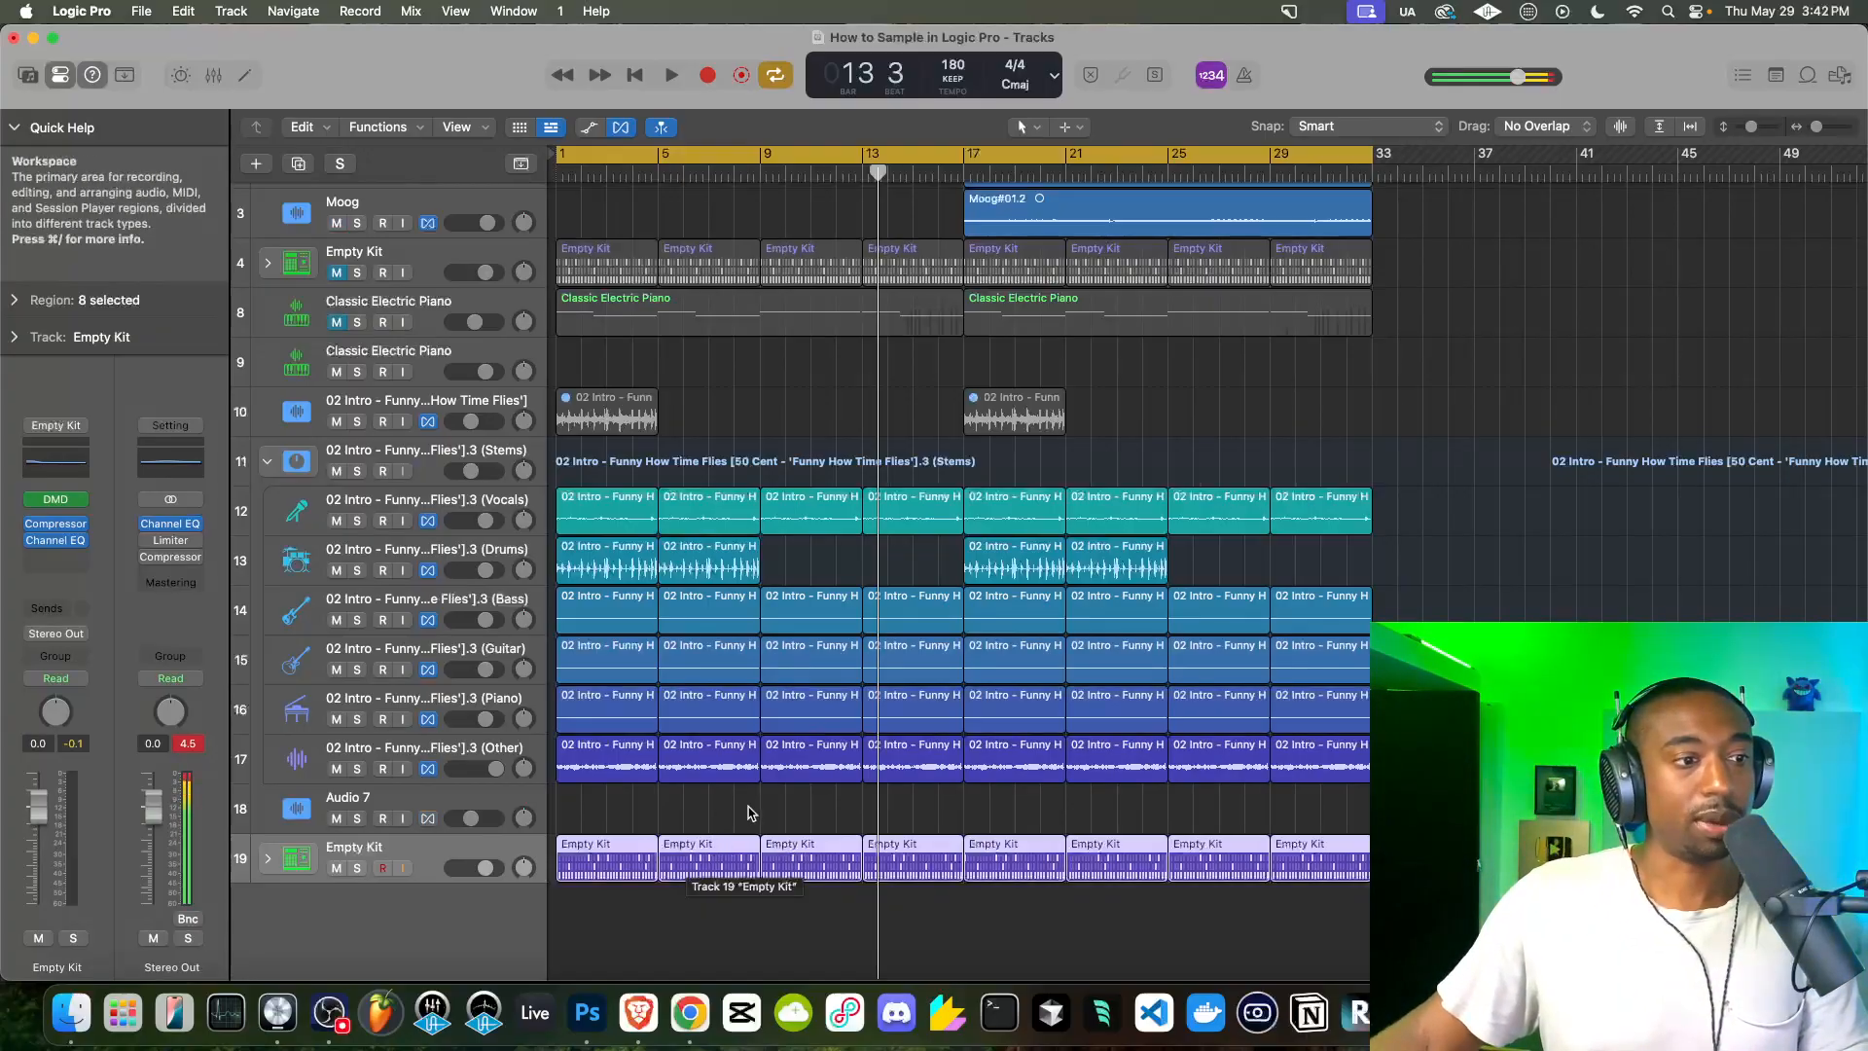
drag(901, 819, 848, 862)
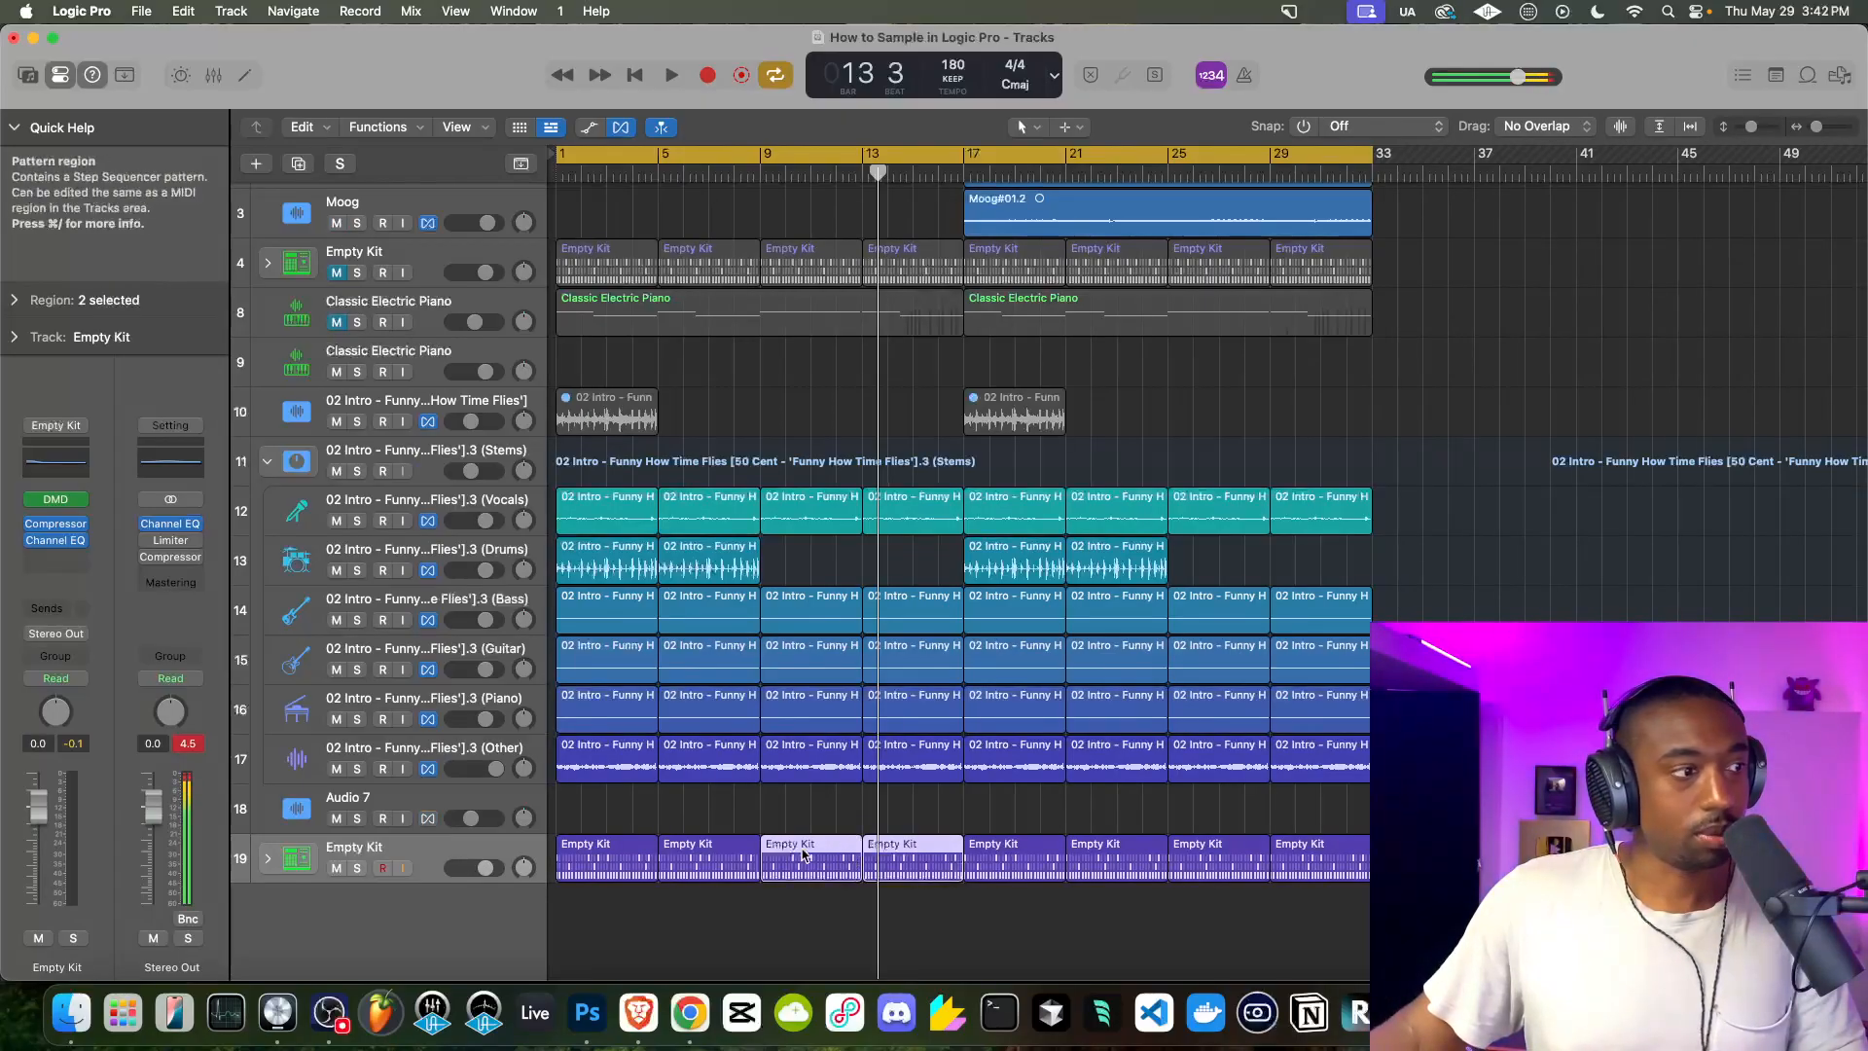
double_click(804, 847)
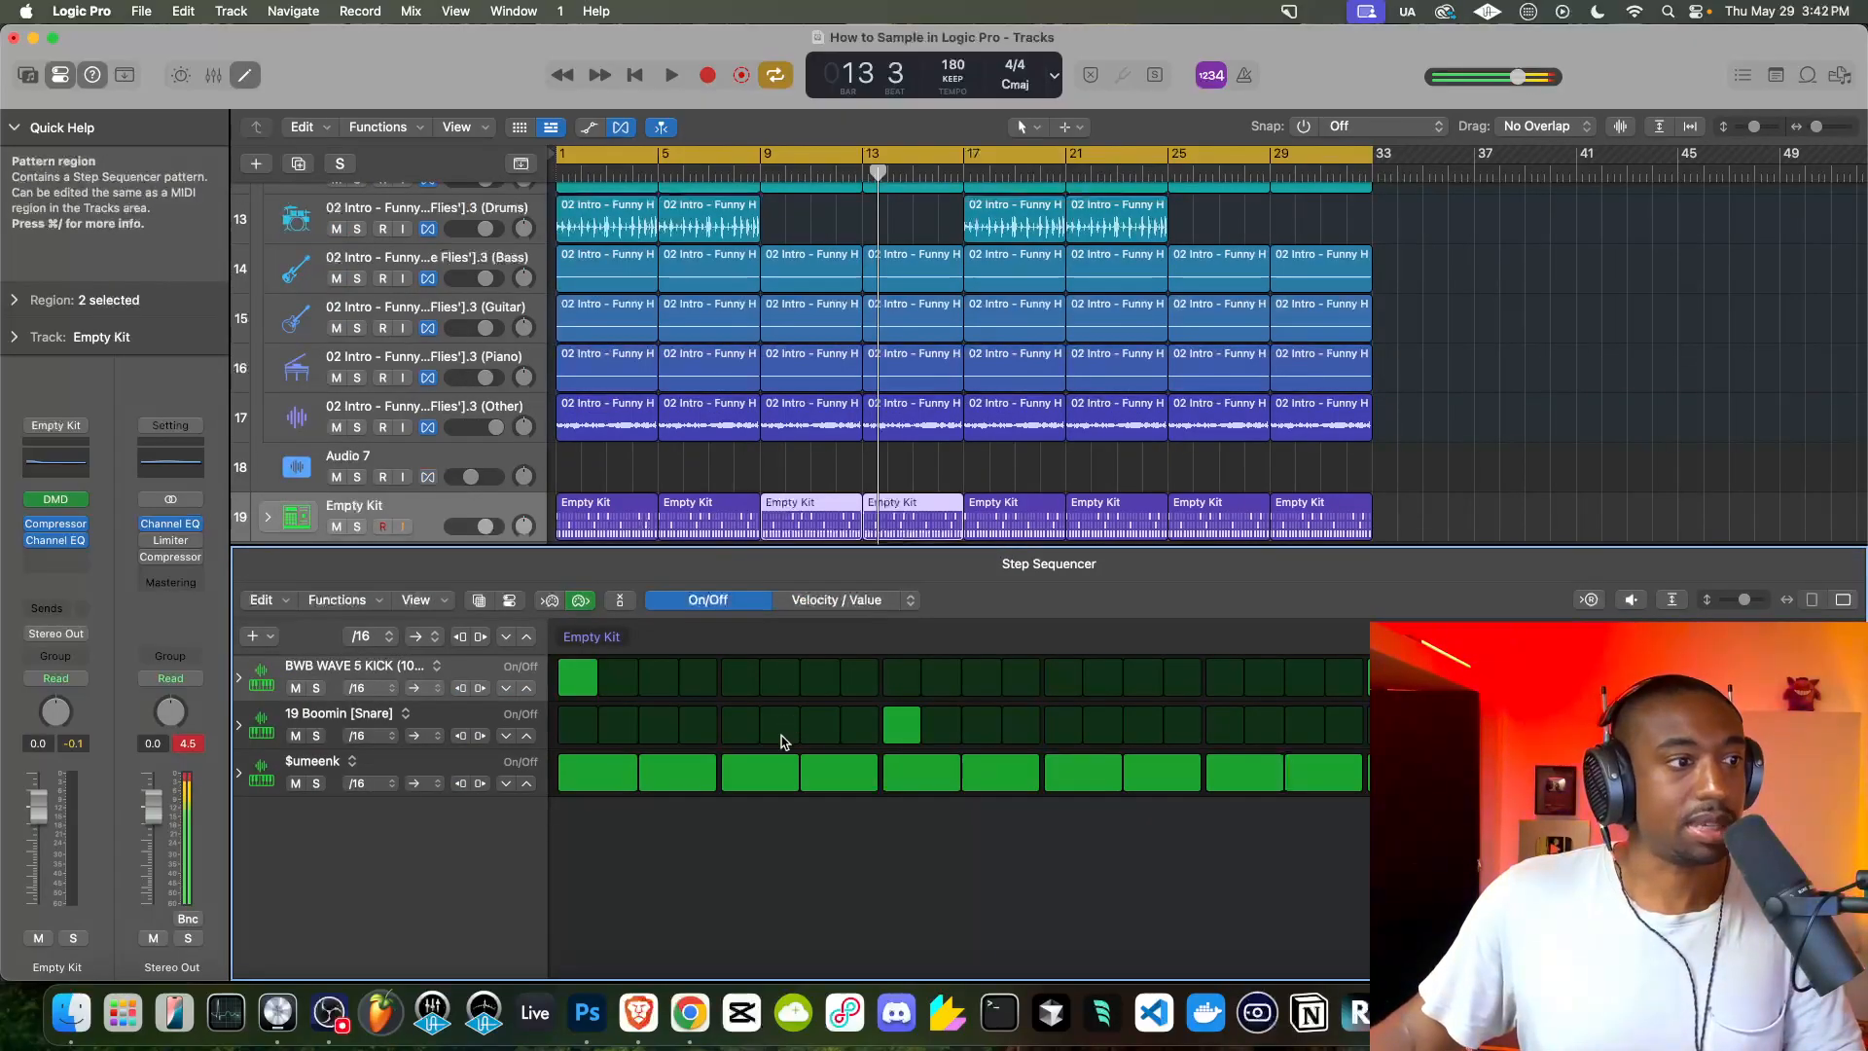
Clear all BWB WAVE 5 KICK steps from the Empty Kit pattern at bar 9
right_click(584, 687)
click(629, 785)
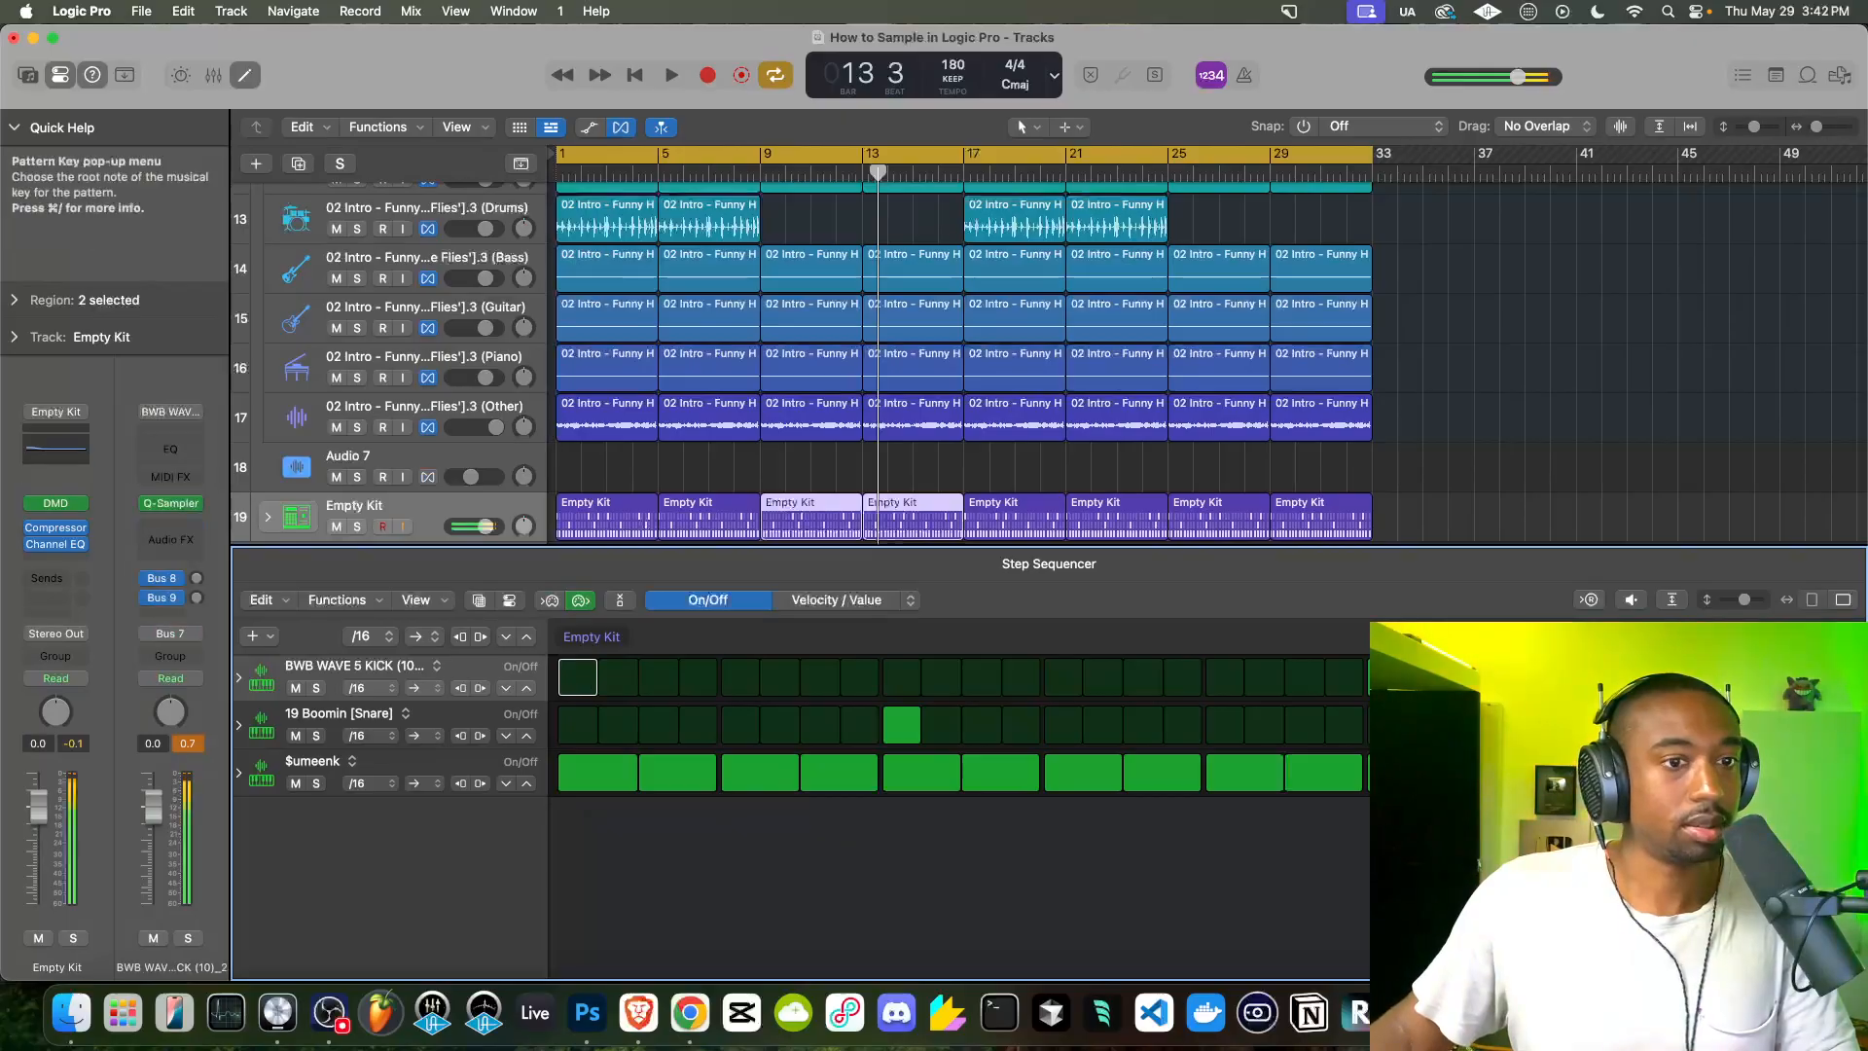
click(905, 527)
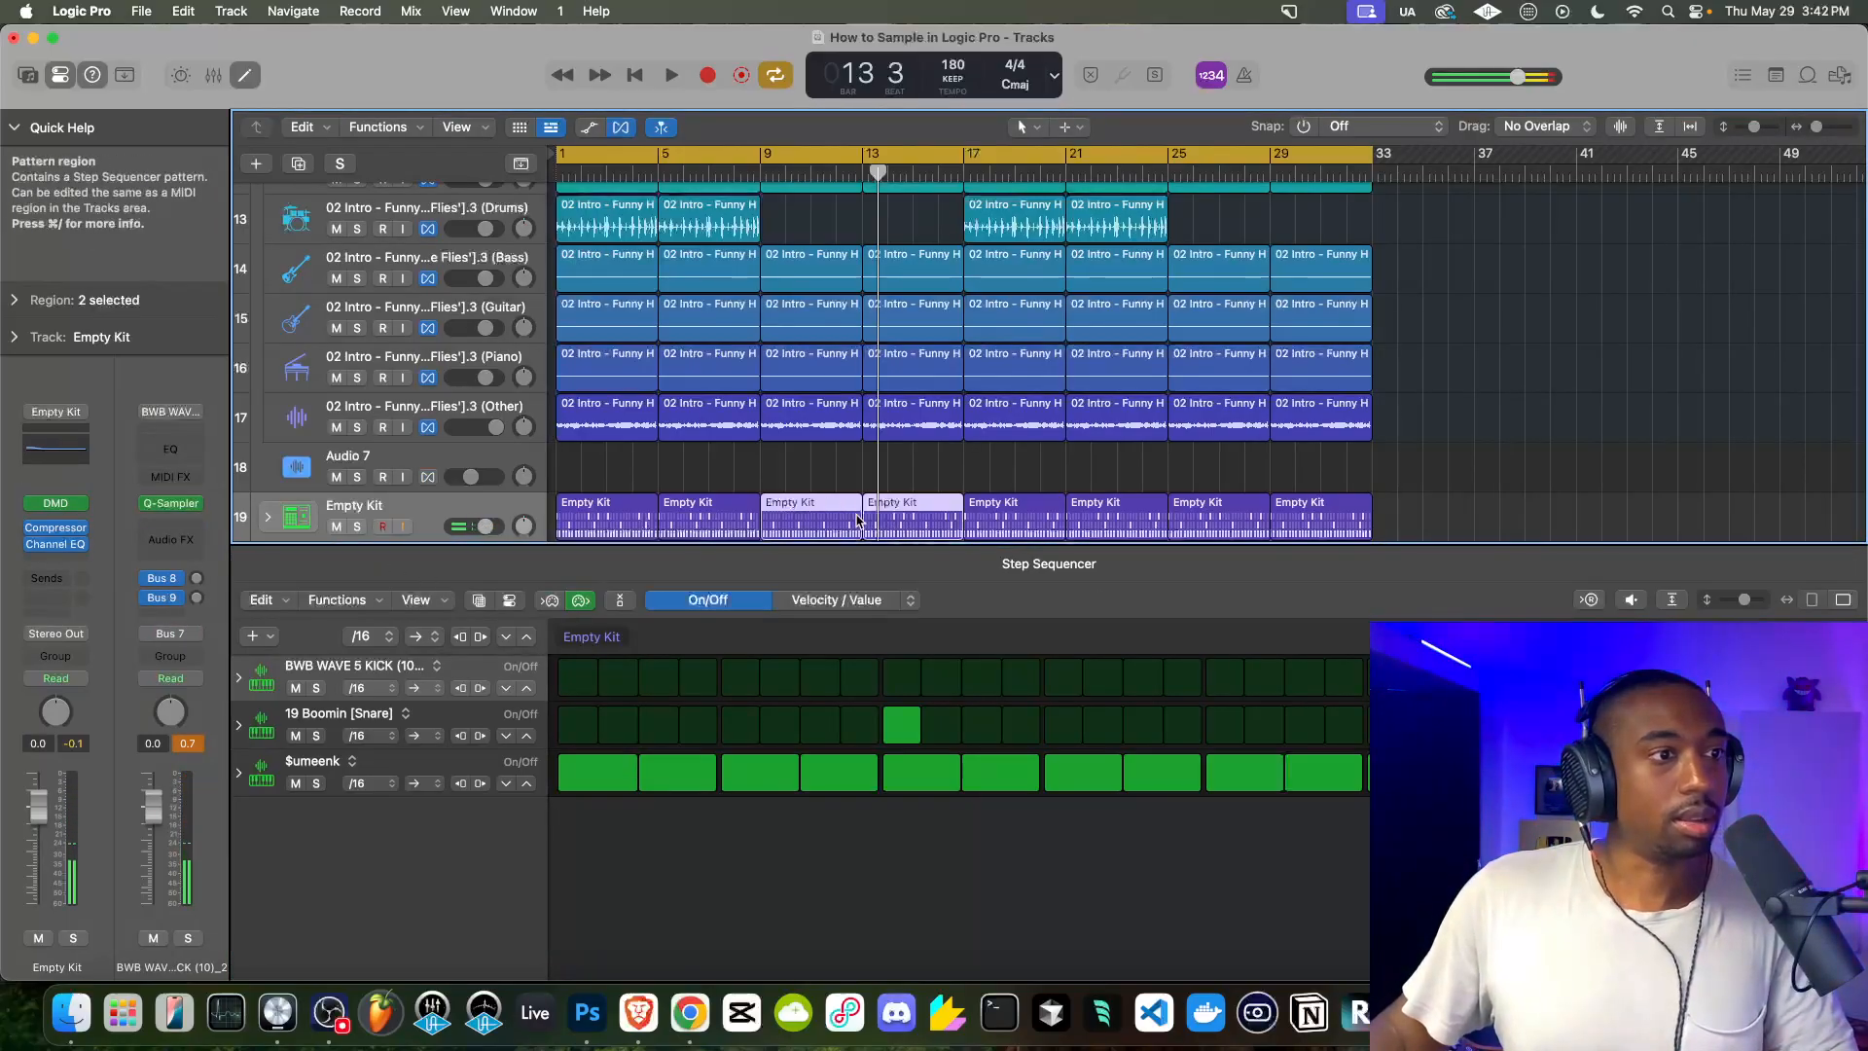
Open the Empty Kit pattern region at bar 13 on track 19 and clear its BWB WAVE 5 KICK steps
click(1048, 520)
click(904, 523)
click(589, 687)
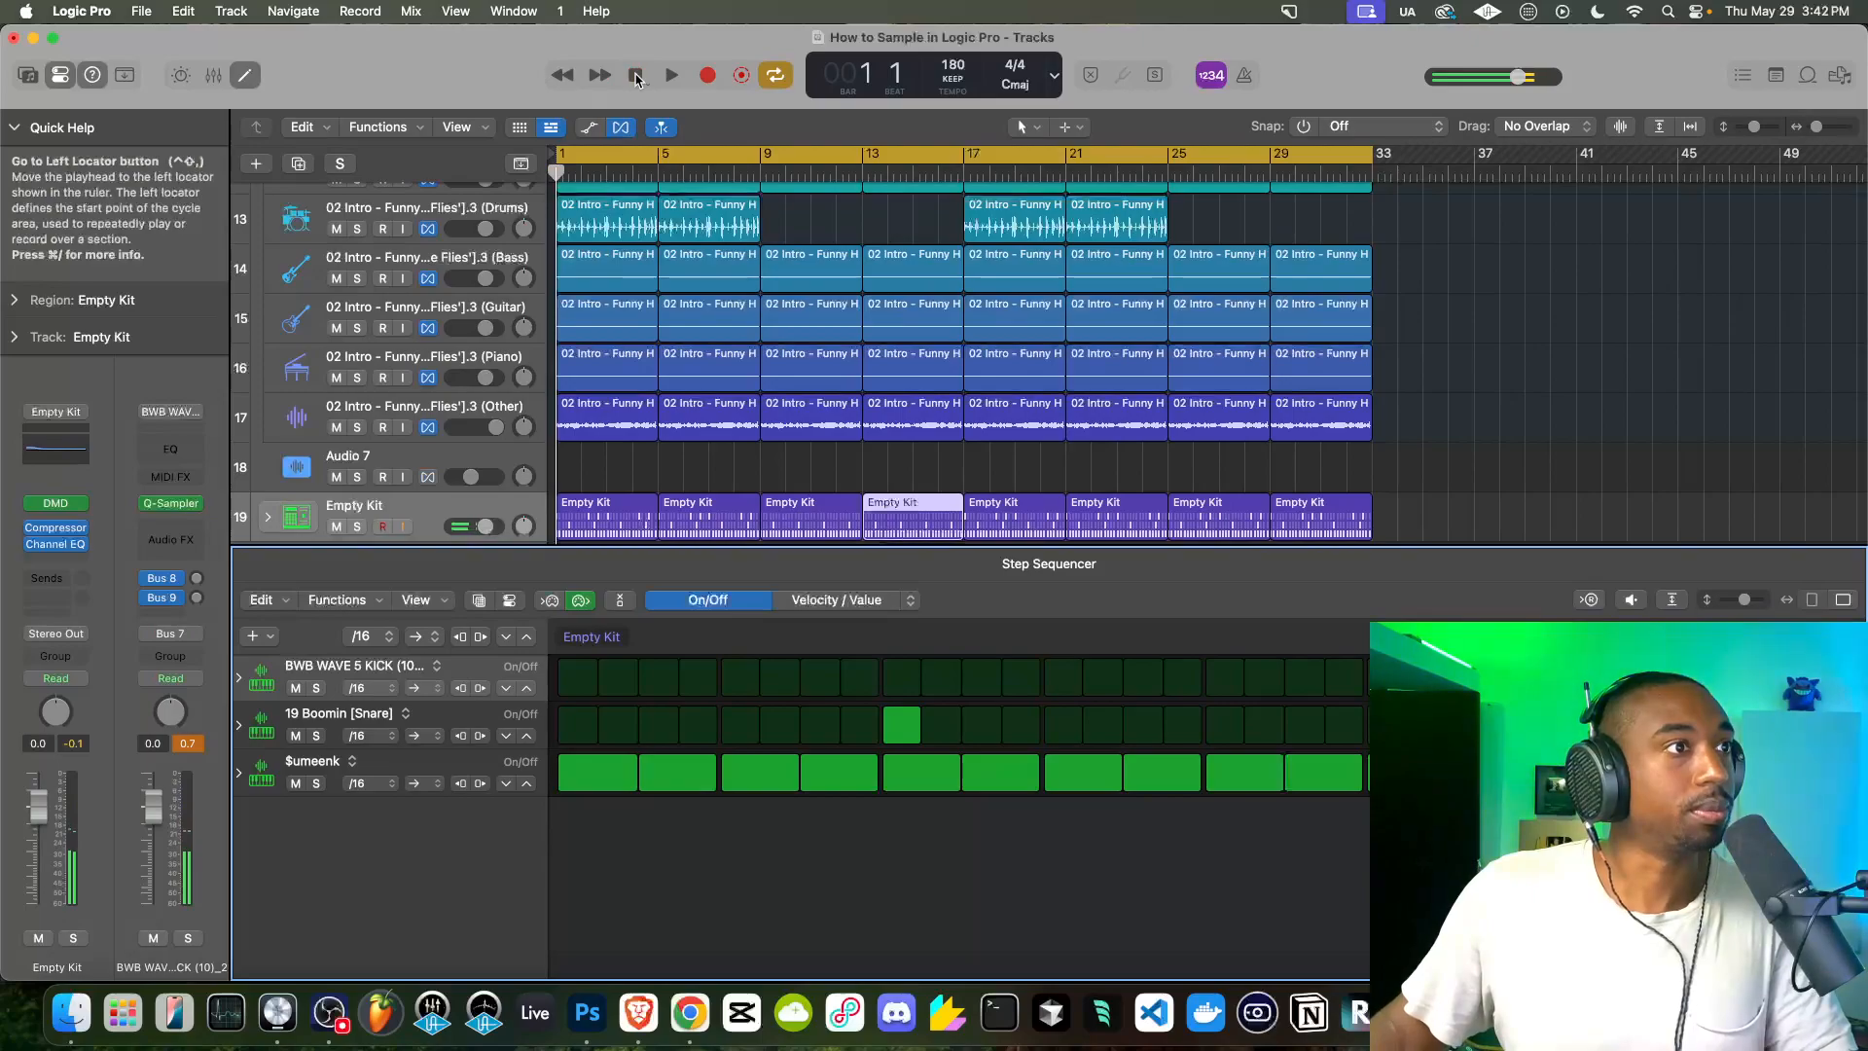
Play the arrangement from bar 1 with the Step Sequencer and Inspector hidden and the MIC track muted
key(space)
click(245, 75)
click(64, 78)
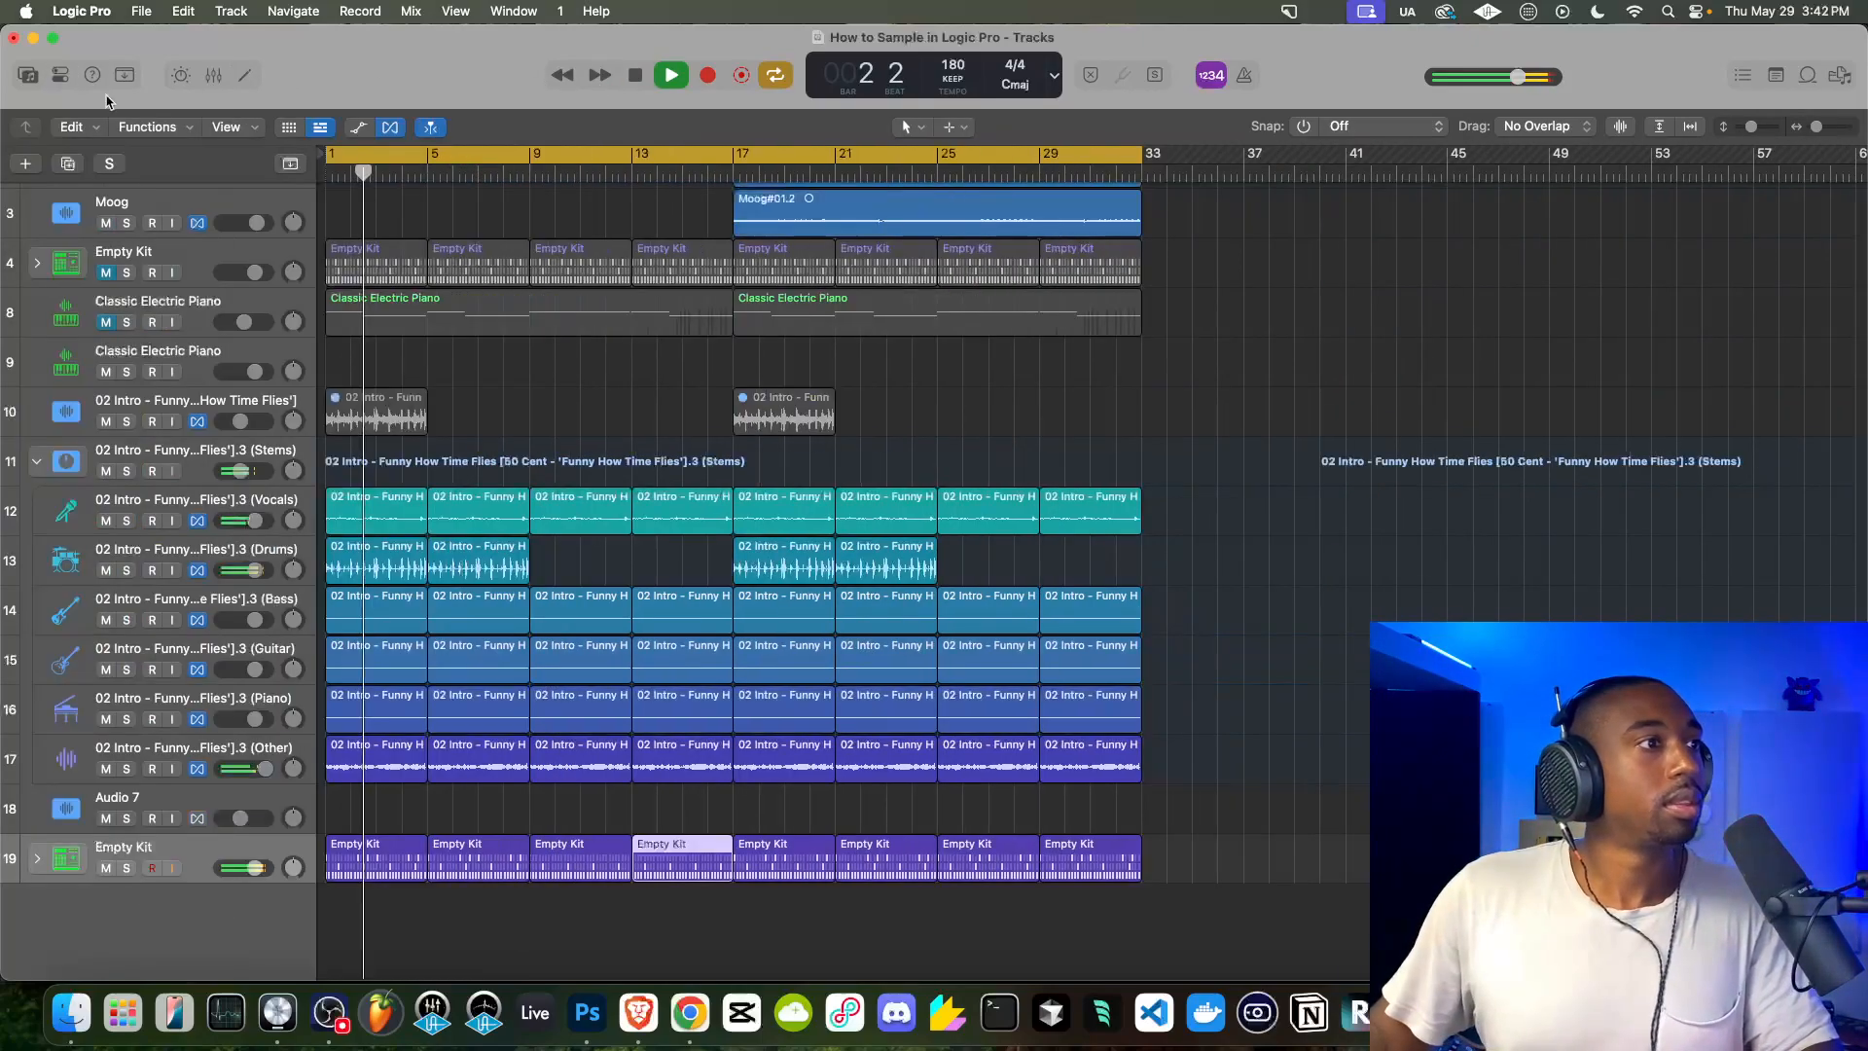
scroll(107, 233, up, 3)
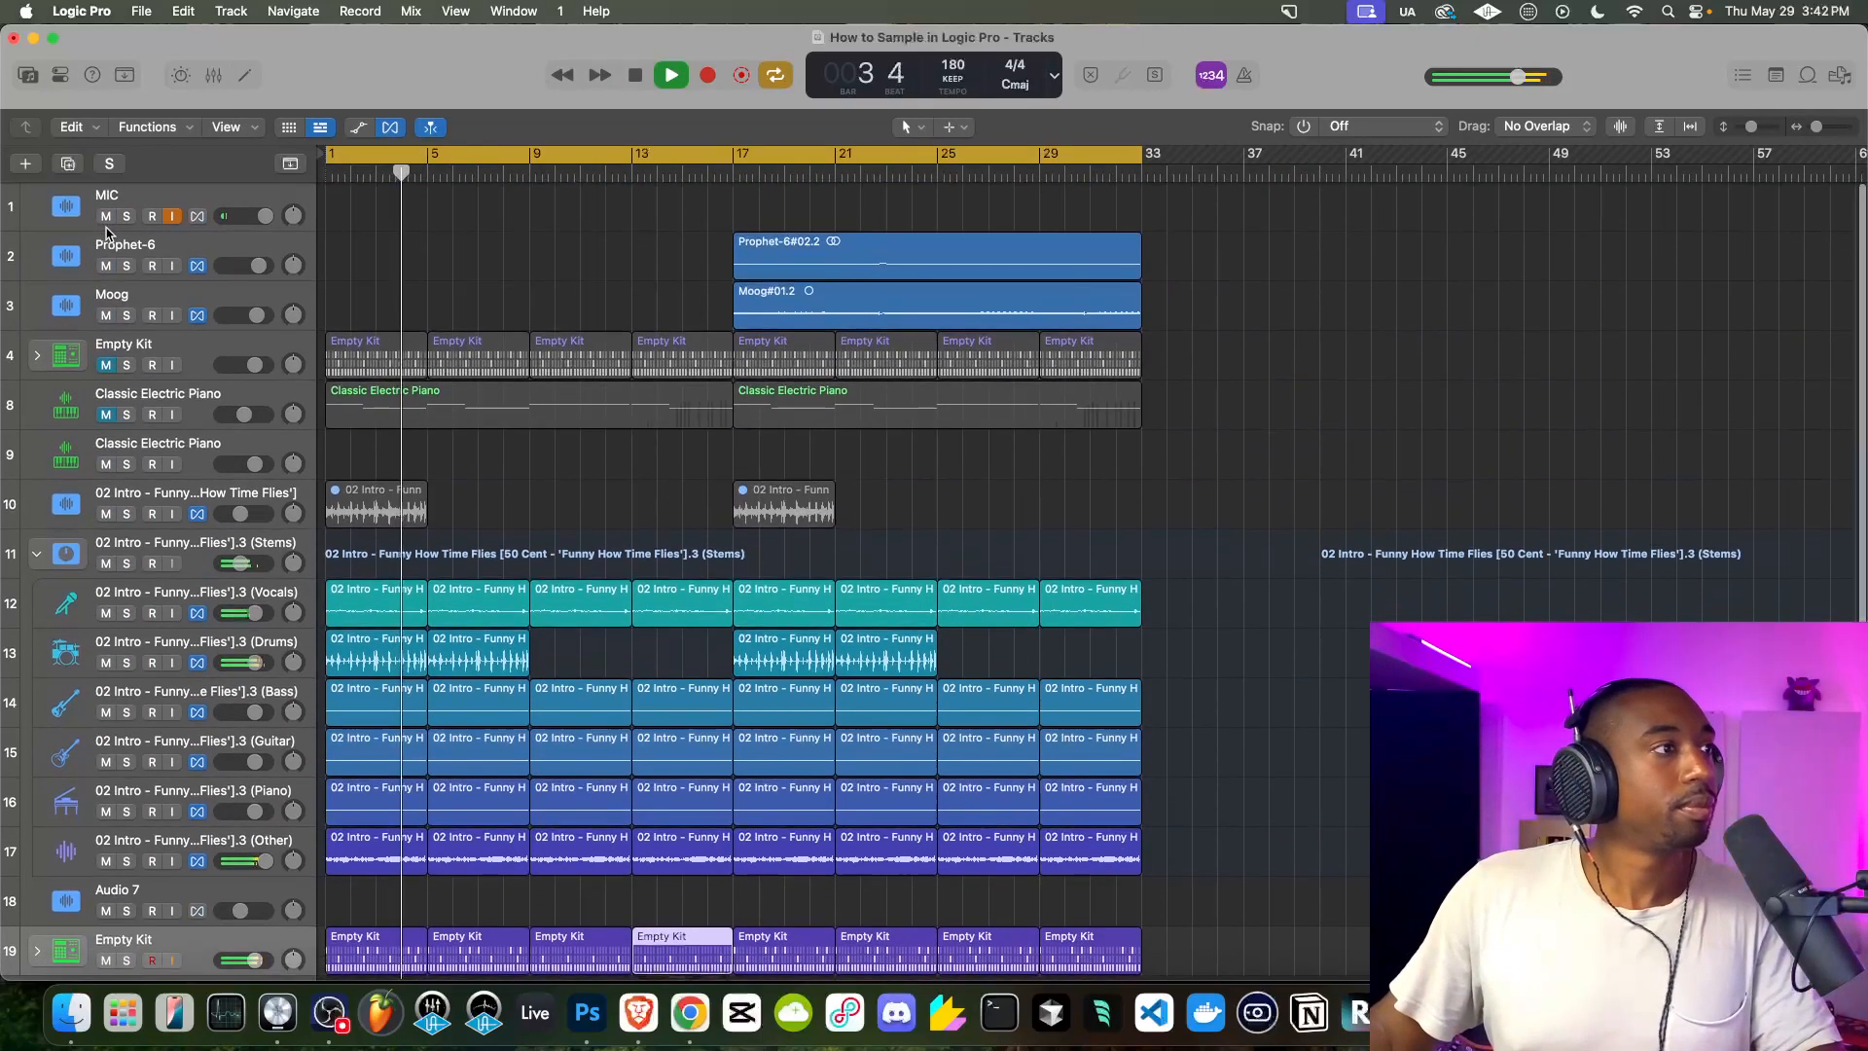
Insert a stereo Compressor on the track 17 Other stem, raise its threshold to maximum, and close its window
scroll(499, 392, down, 3)
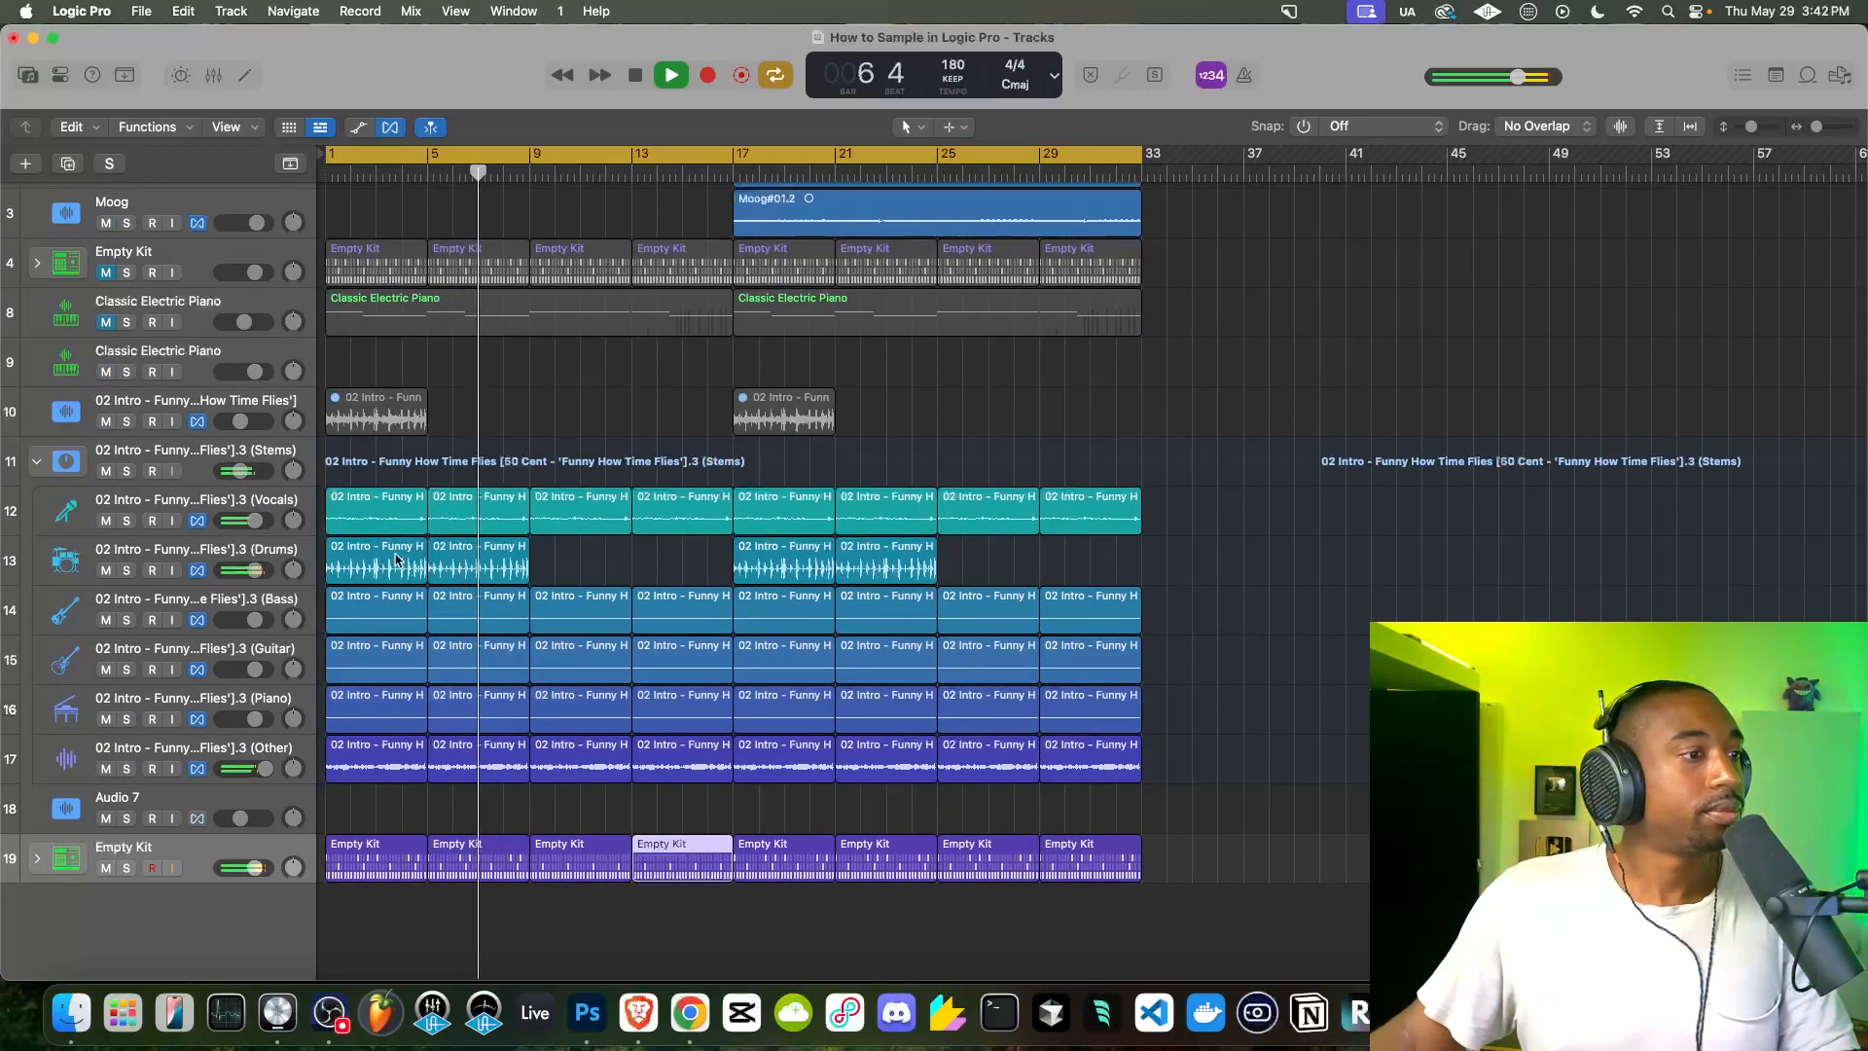
click(151, 758)
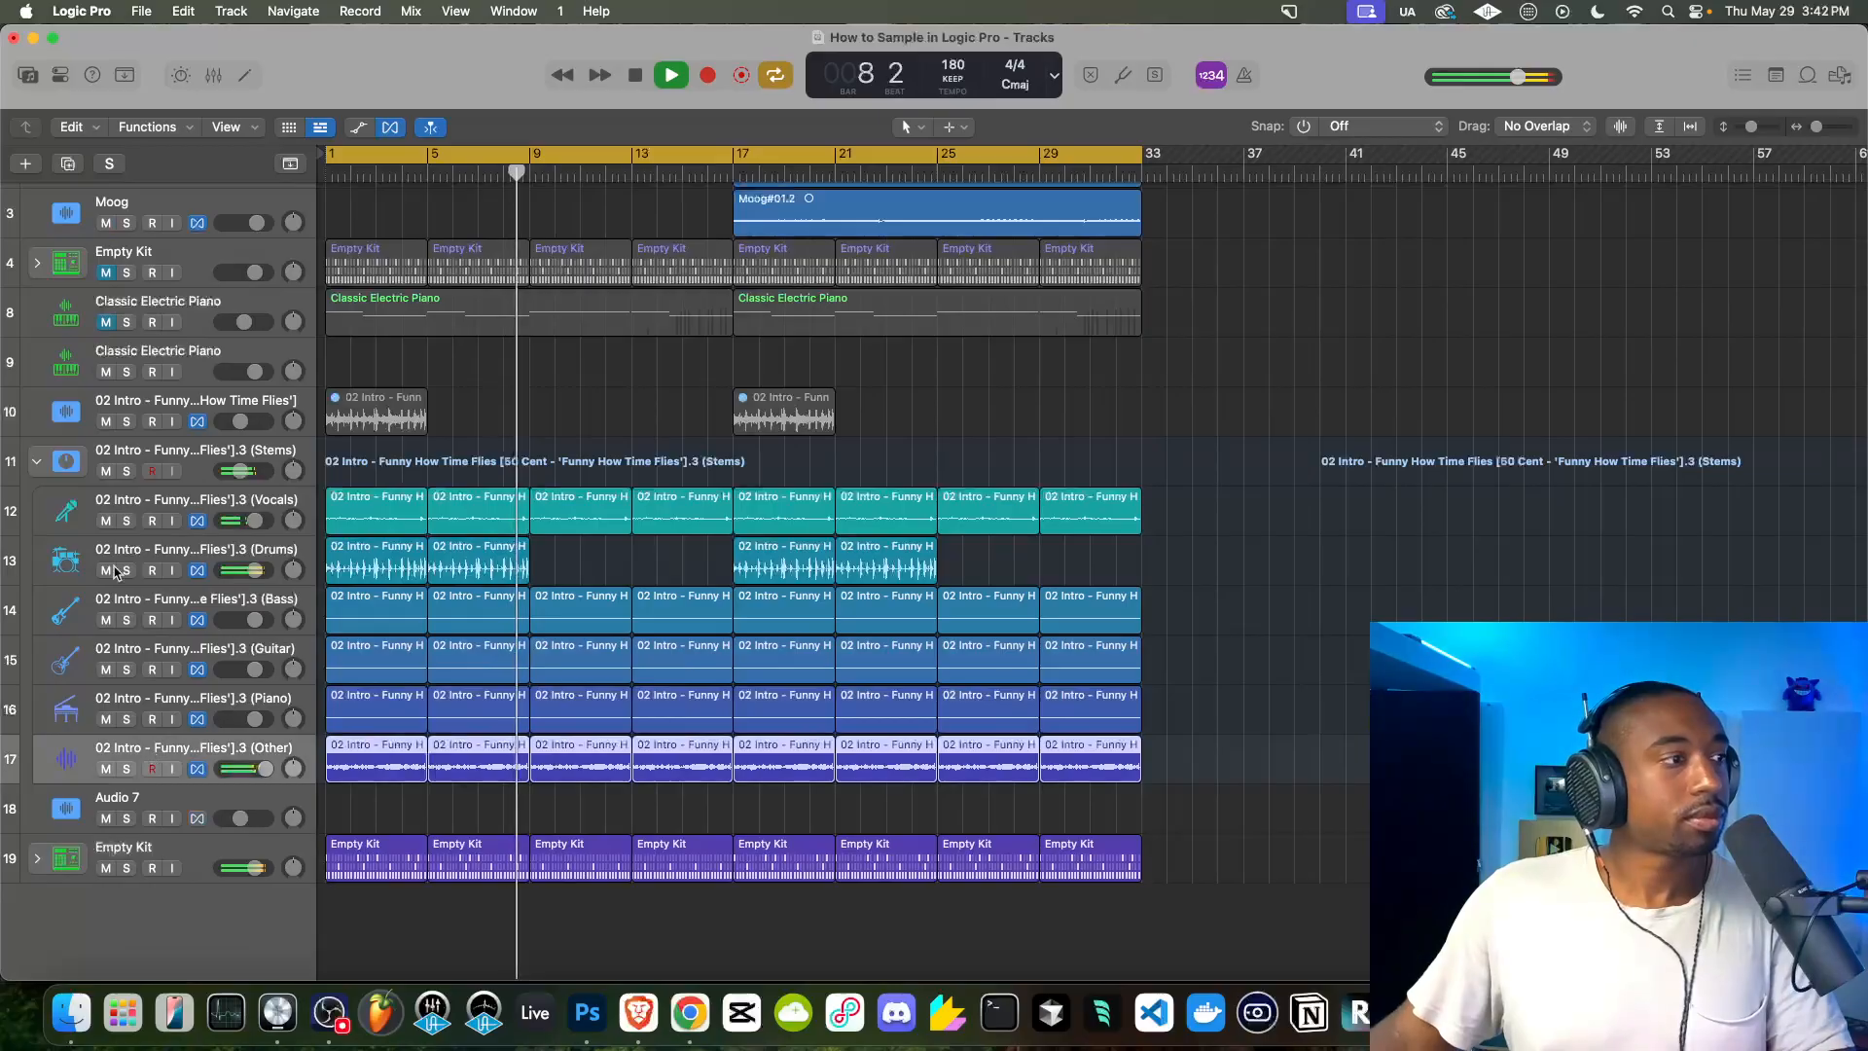
click(60, 76)
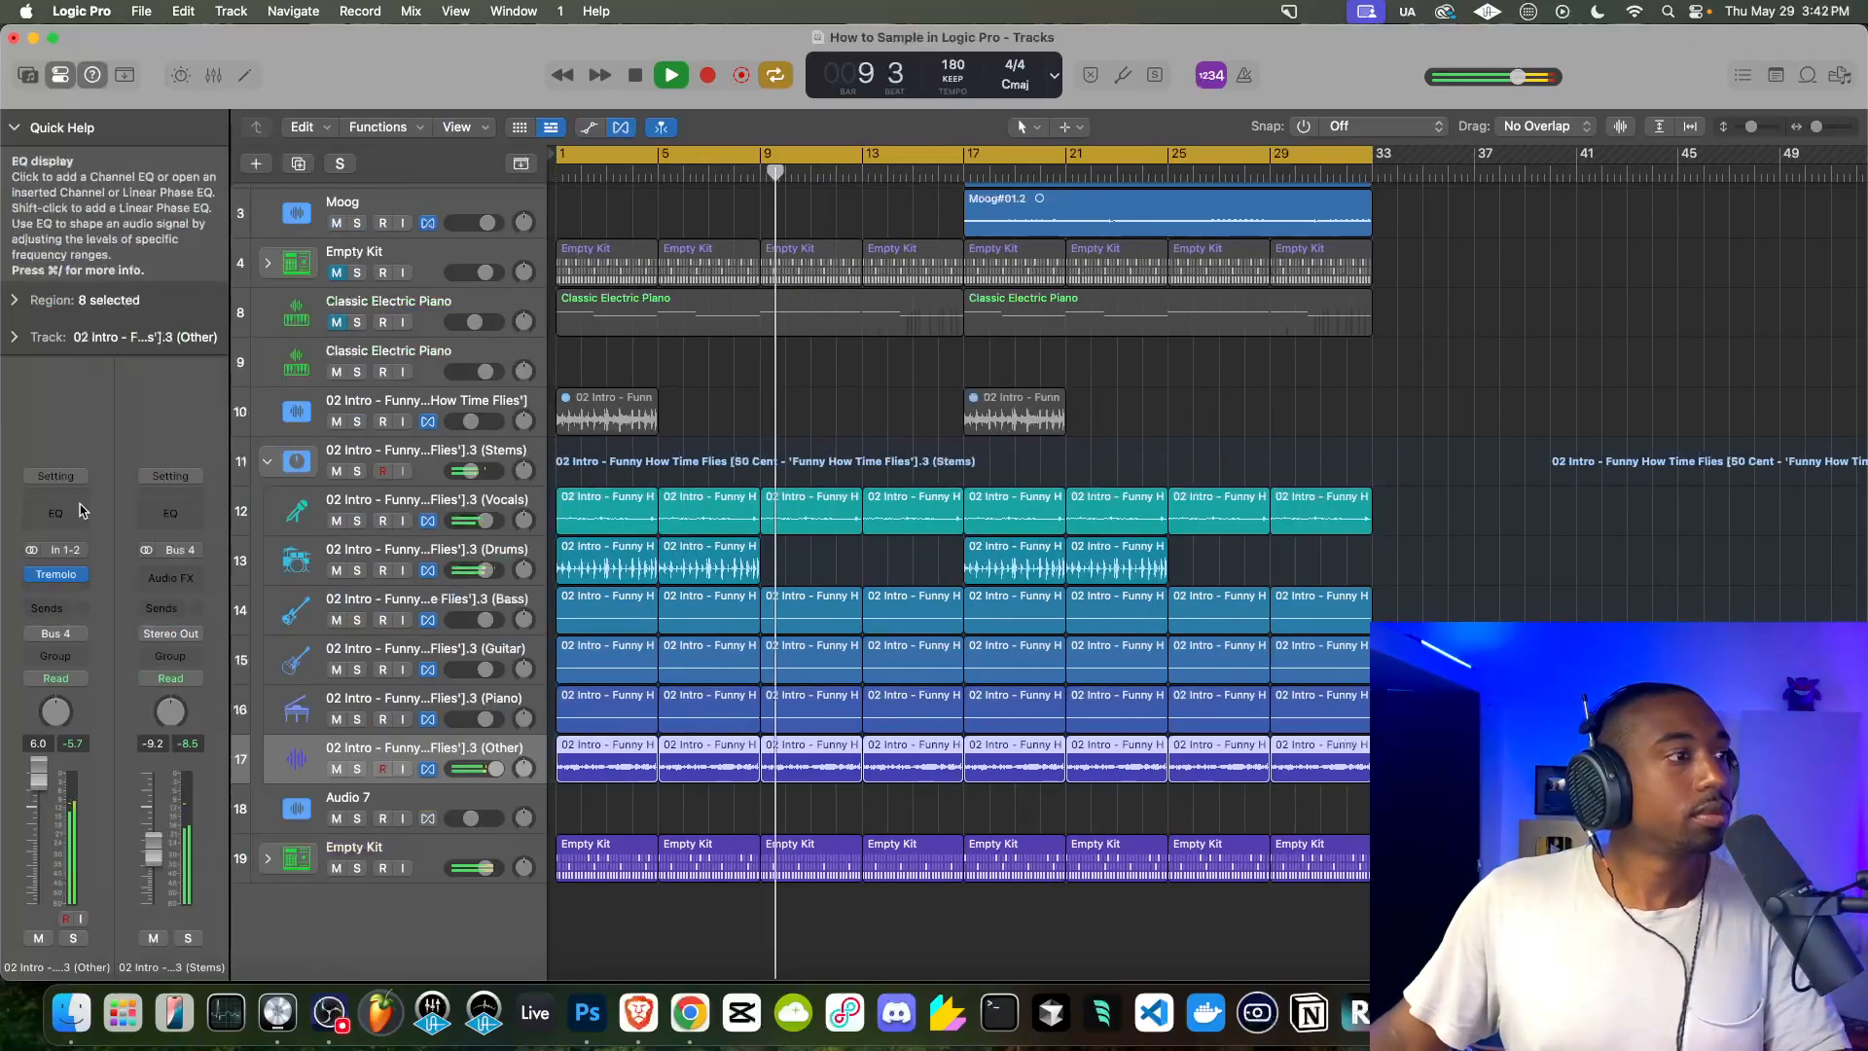
click(60, 589)
mouse_move(102, 578)
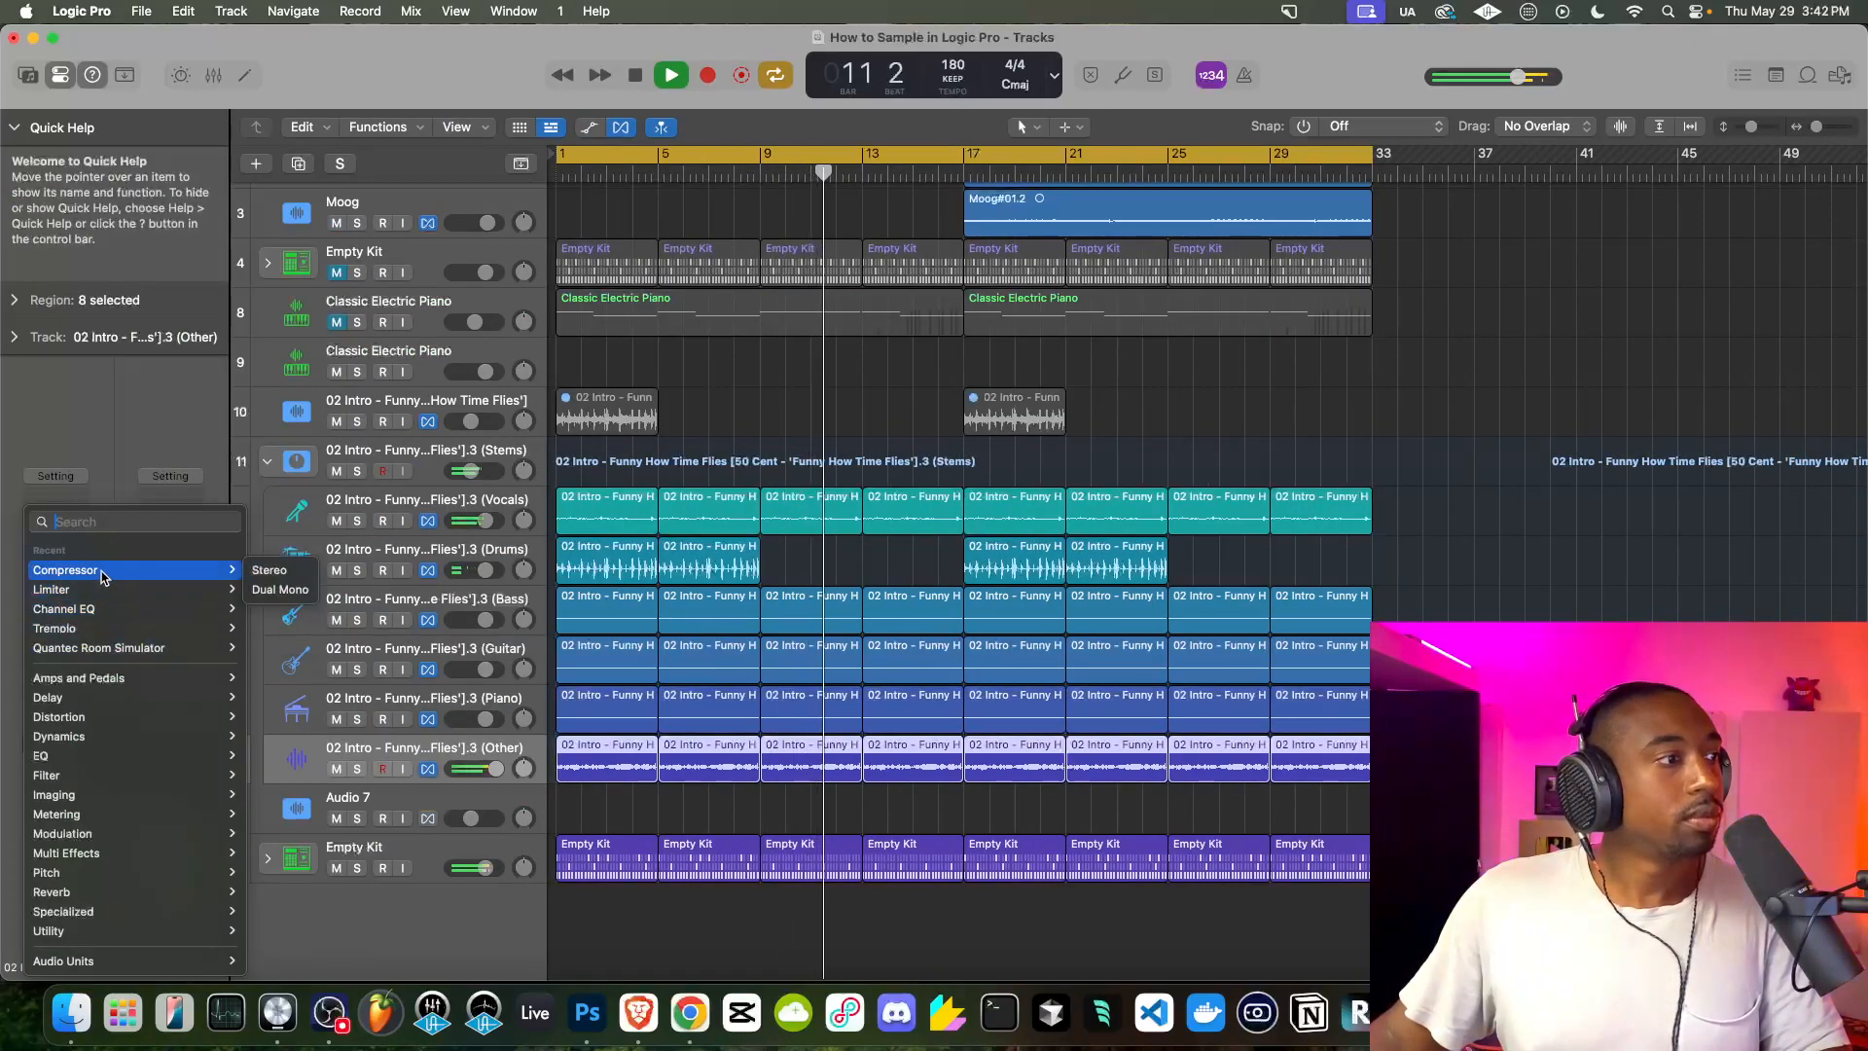
click(270, 571)
drag(811, 718, 998, 718)
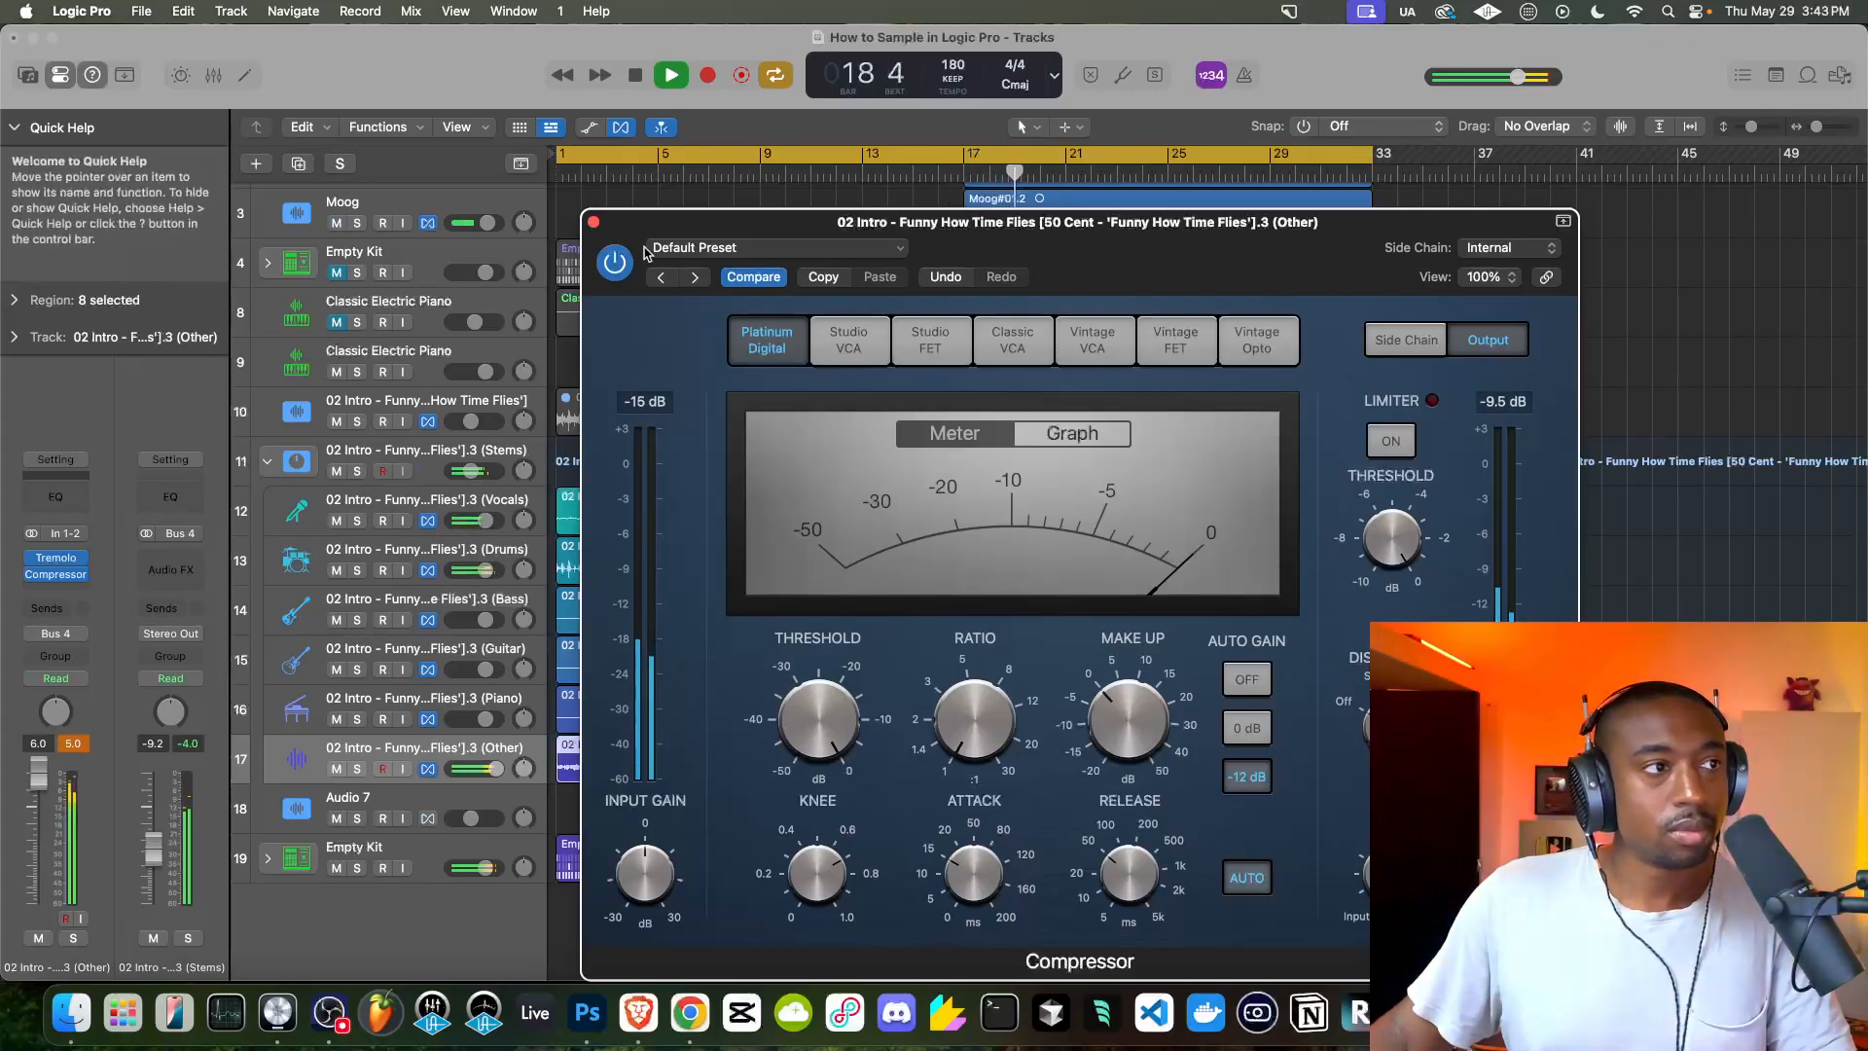
click(592, 223)
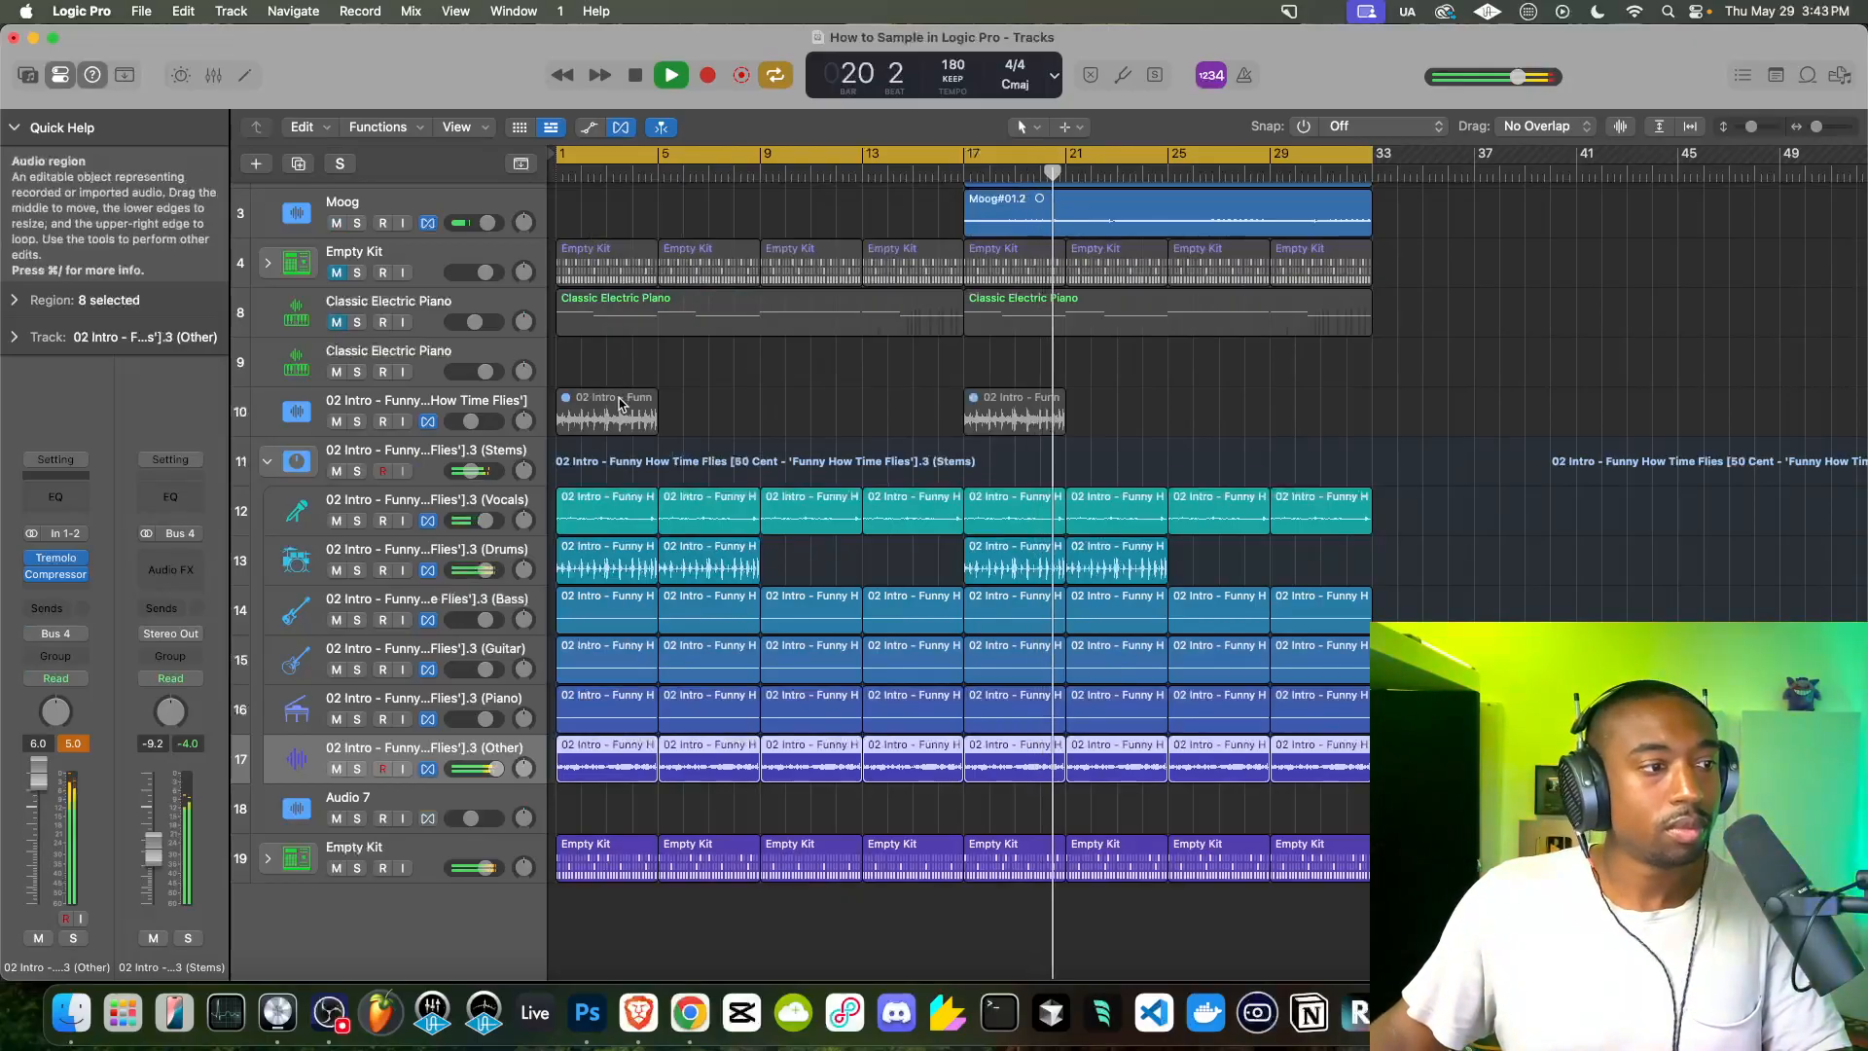
Lower the Prophet-6 track's volume slightly during playback, then hide the Inspector
scroll(741, 497, up, 3)
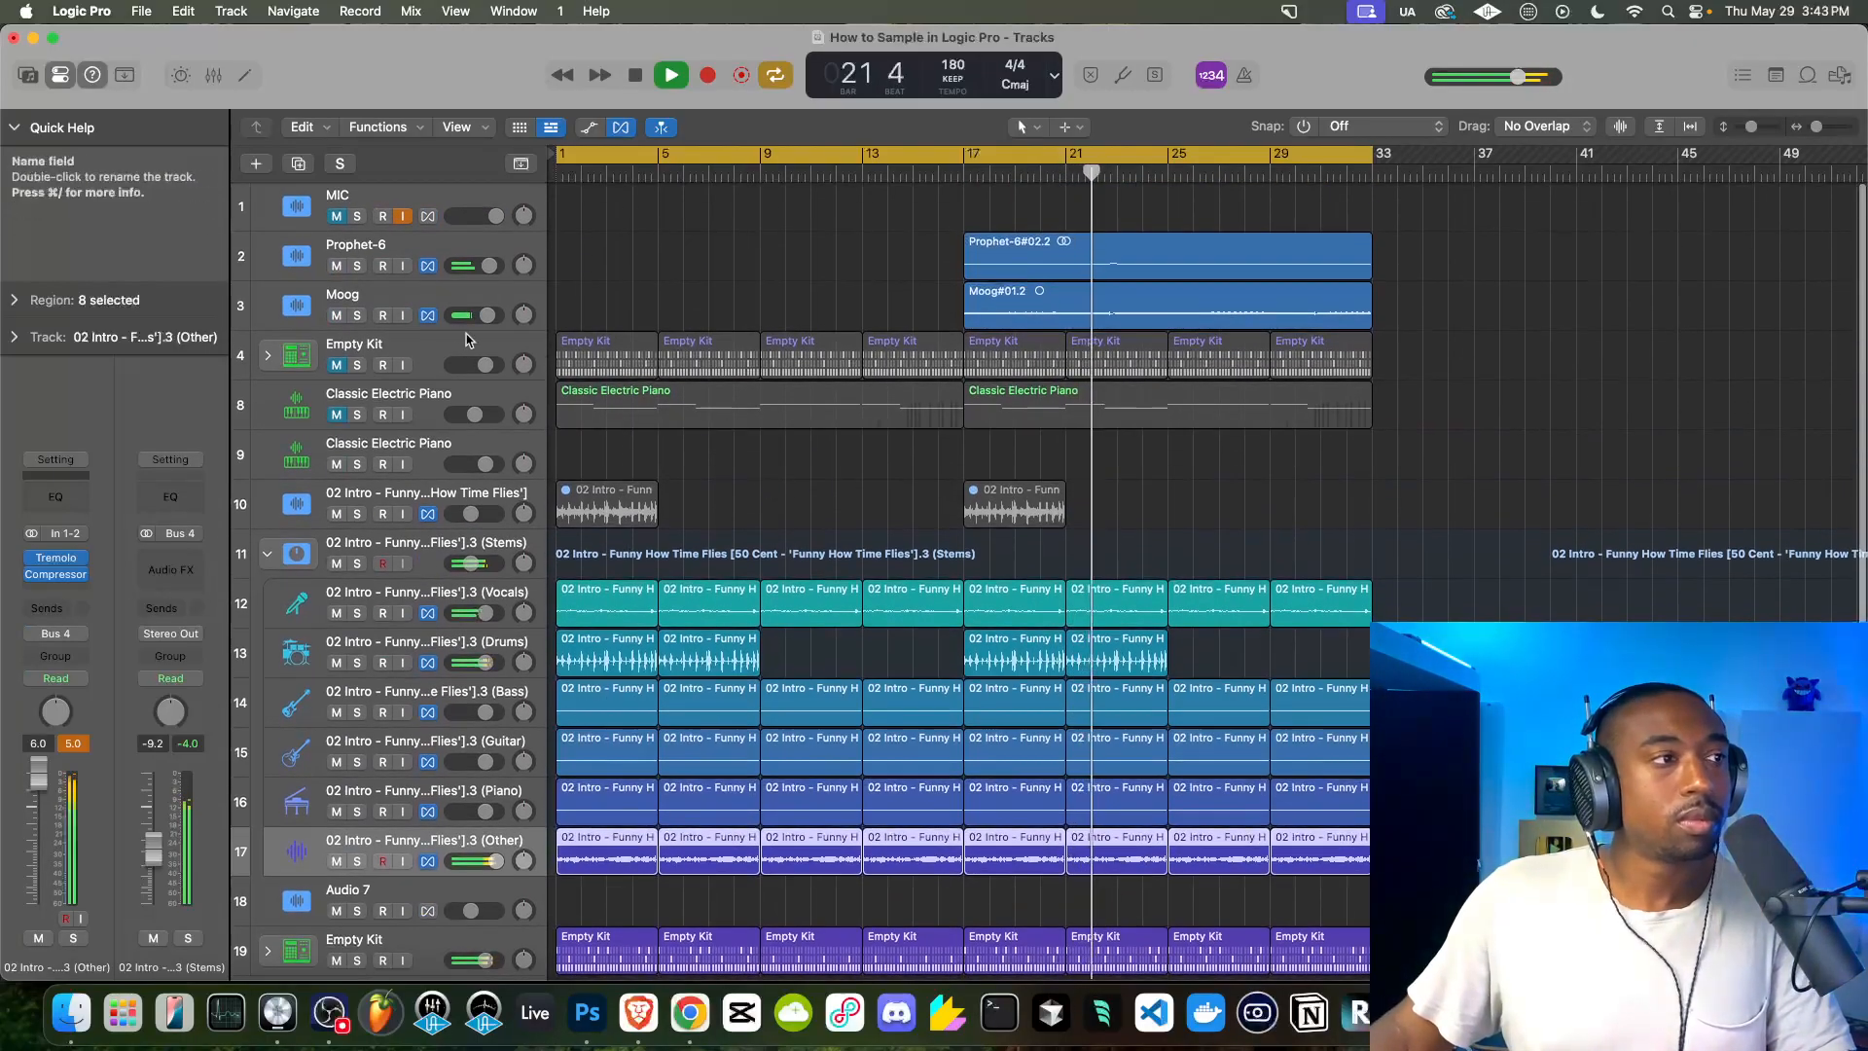
drag(488, 265, 485, 268)
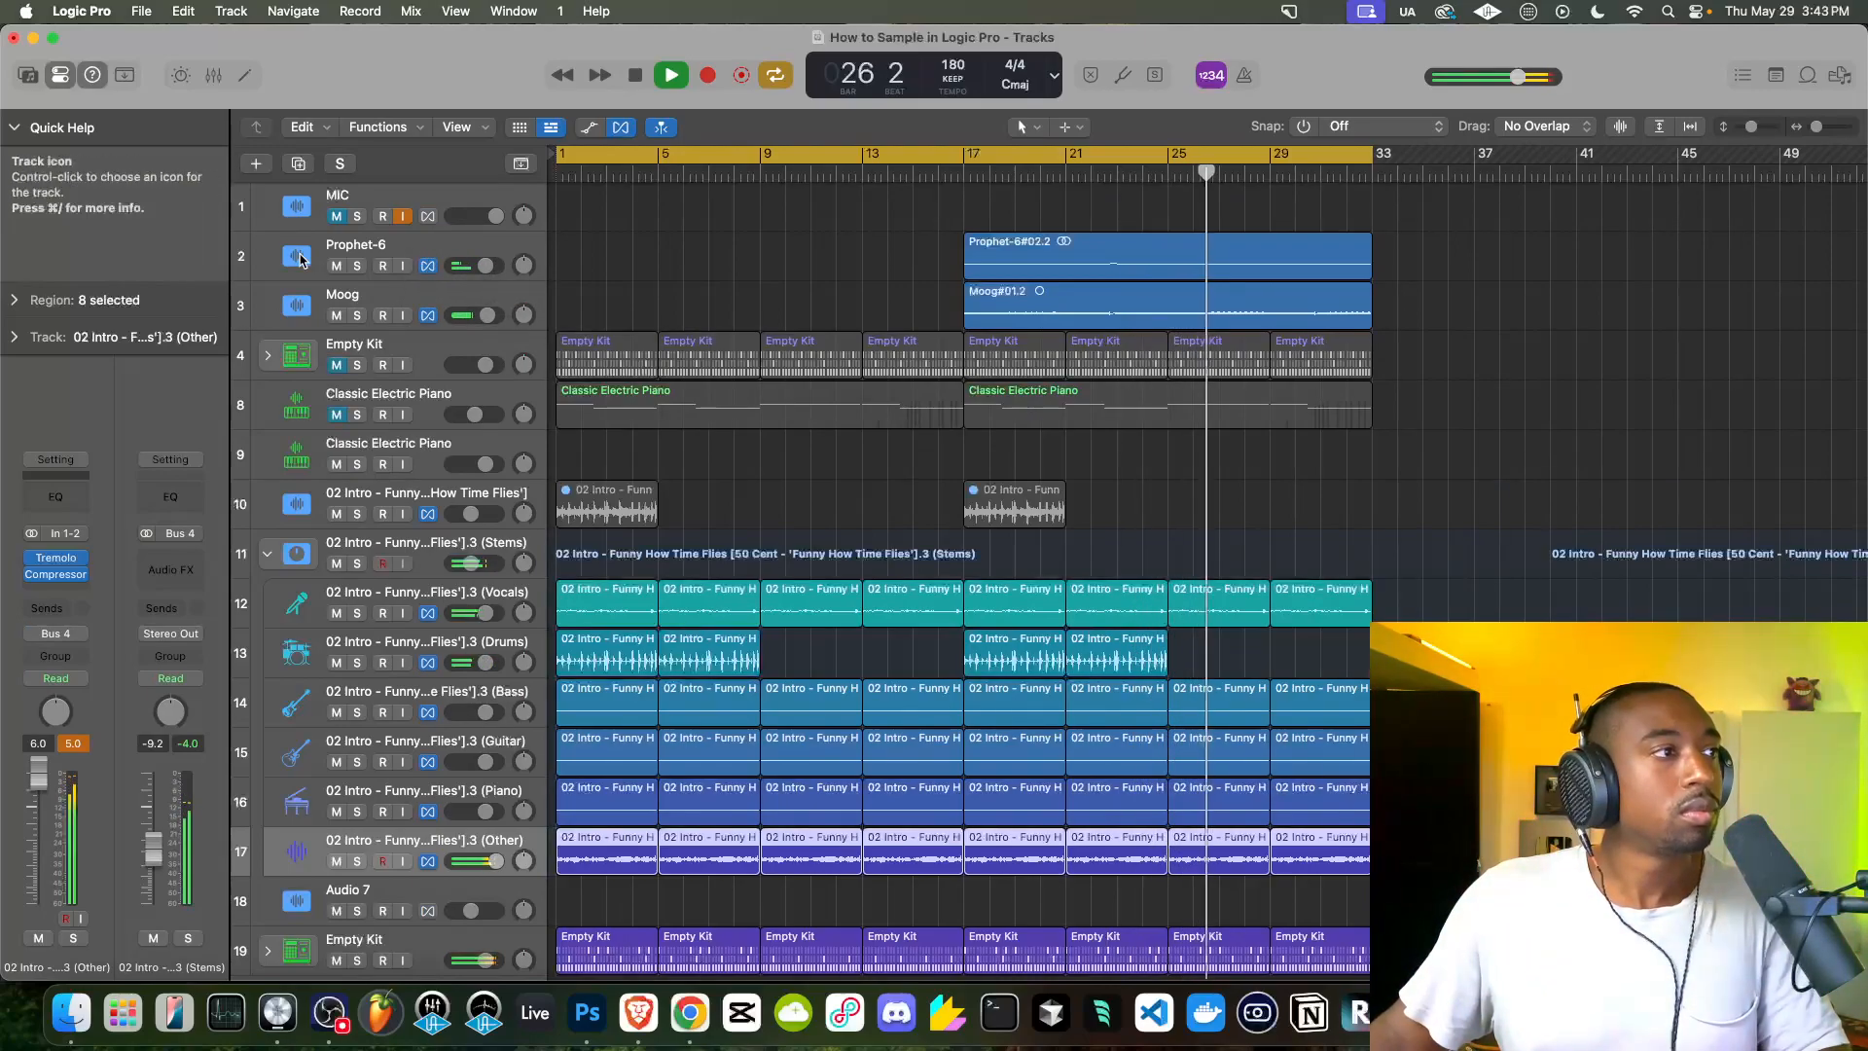
click(60, 78)
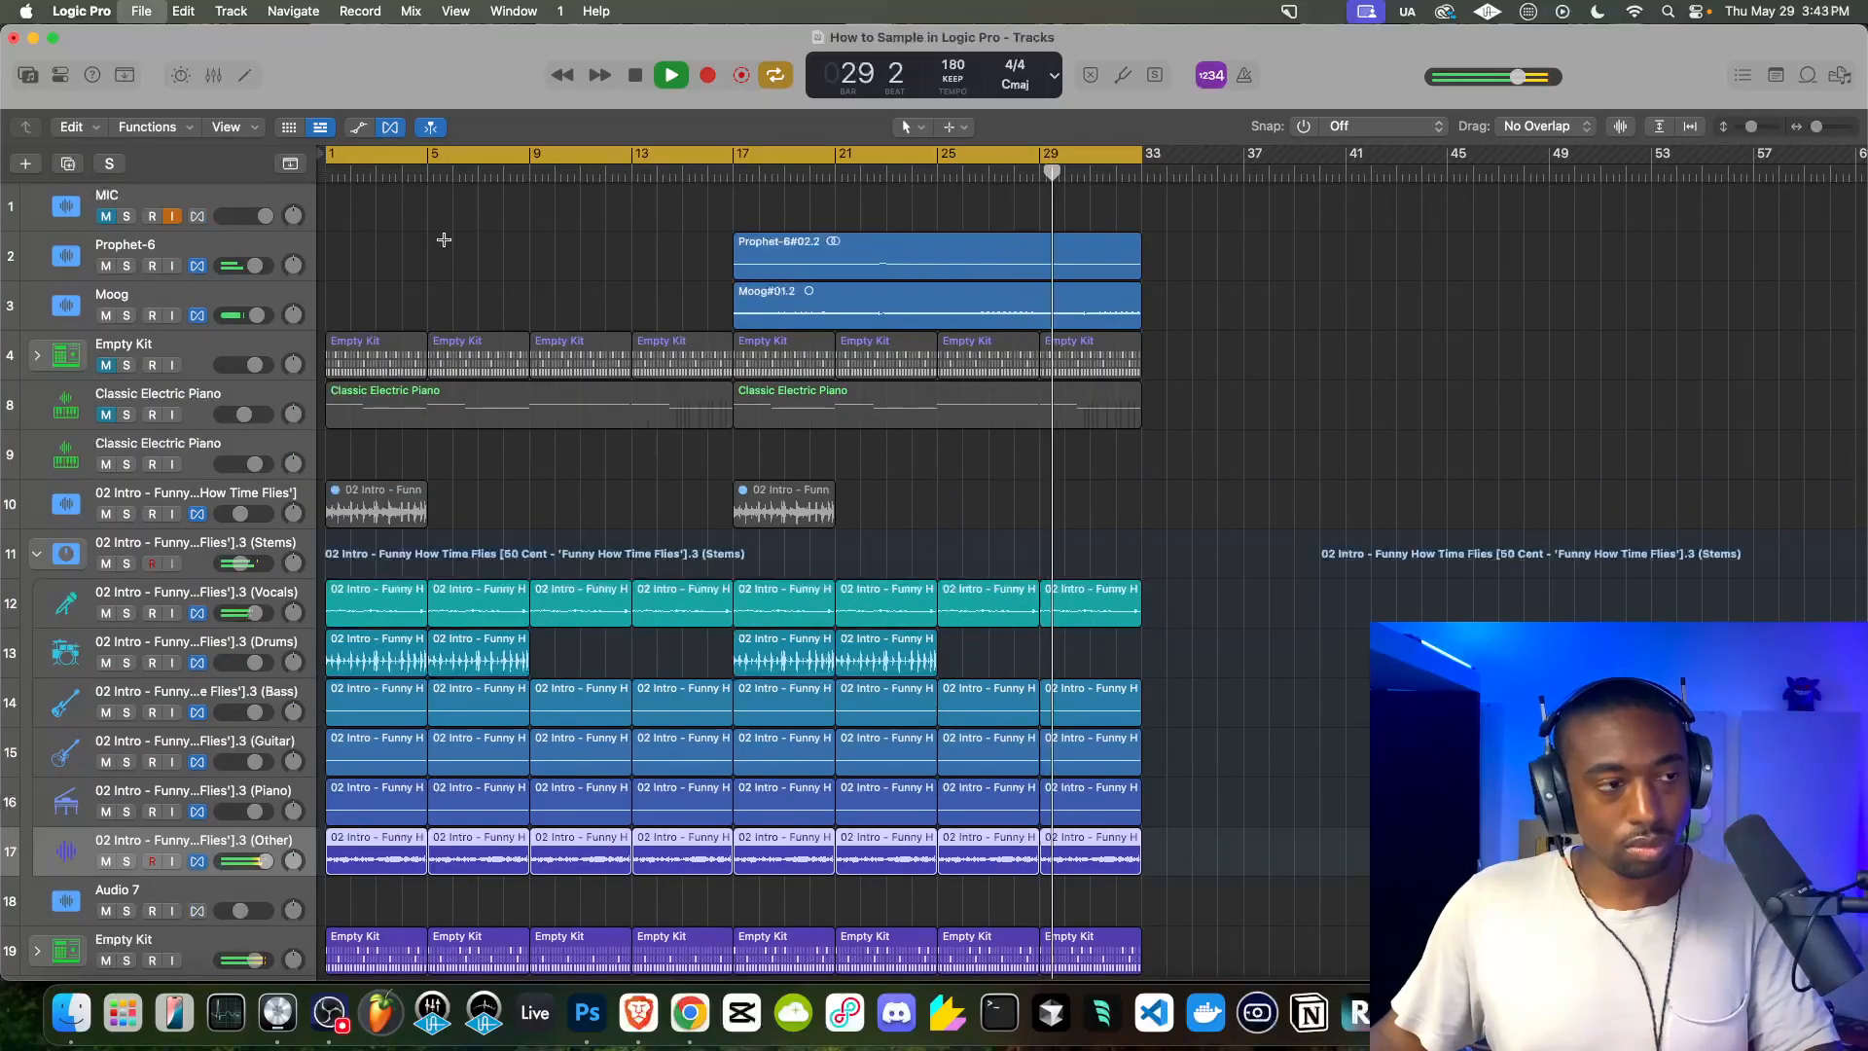
scroll(677, 432, down, 3)
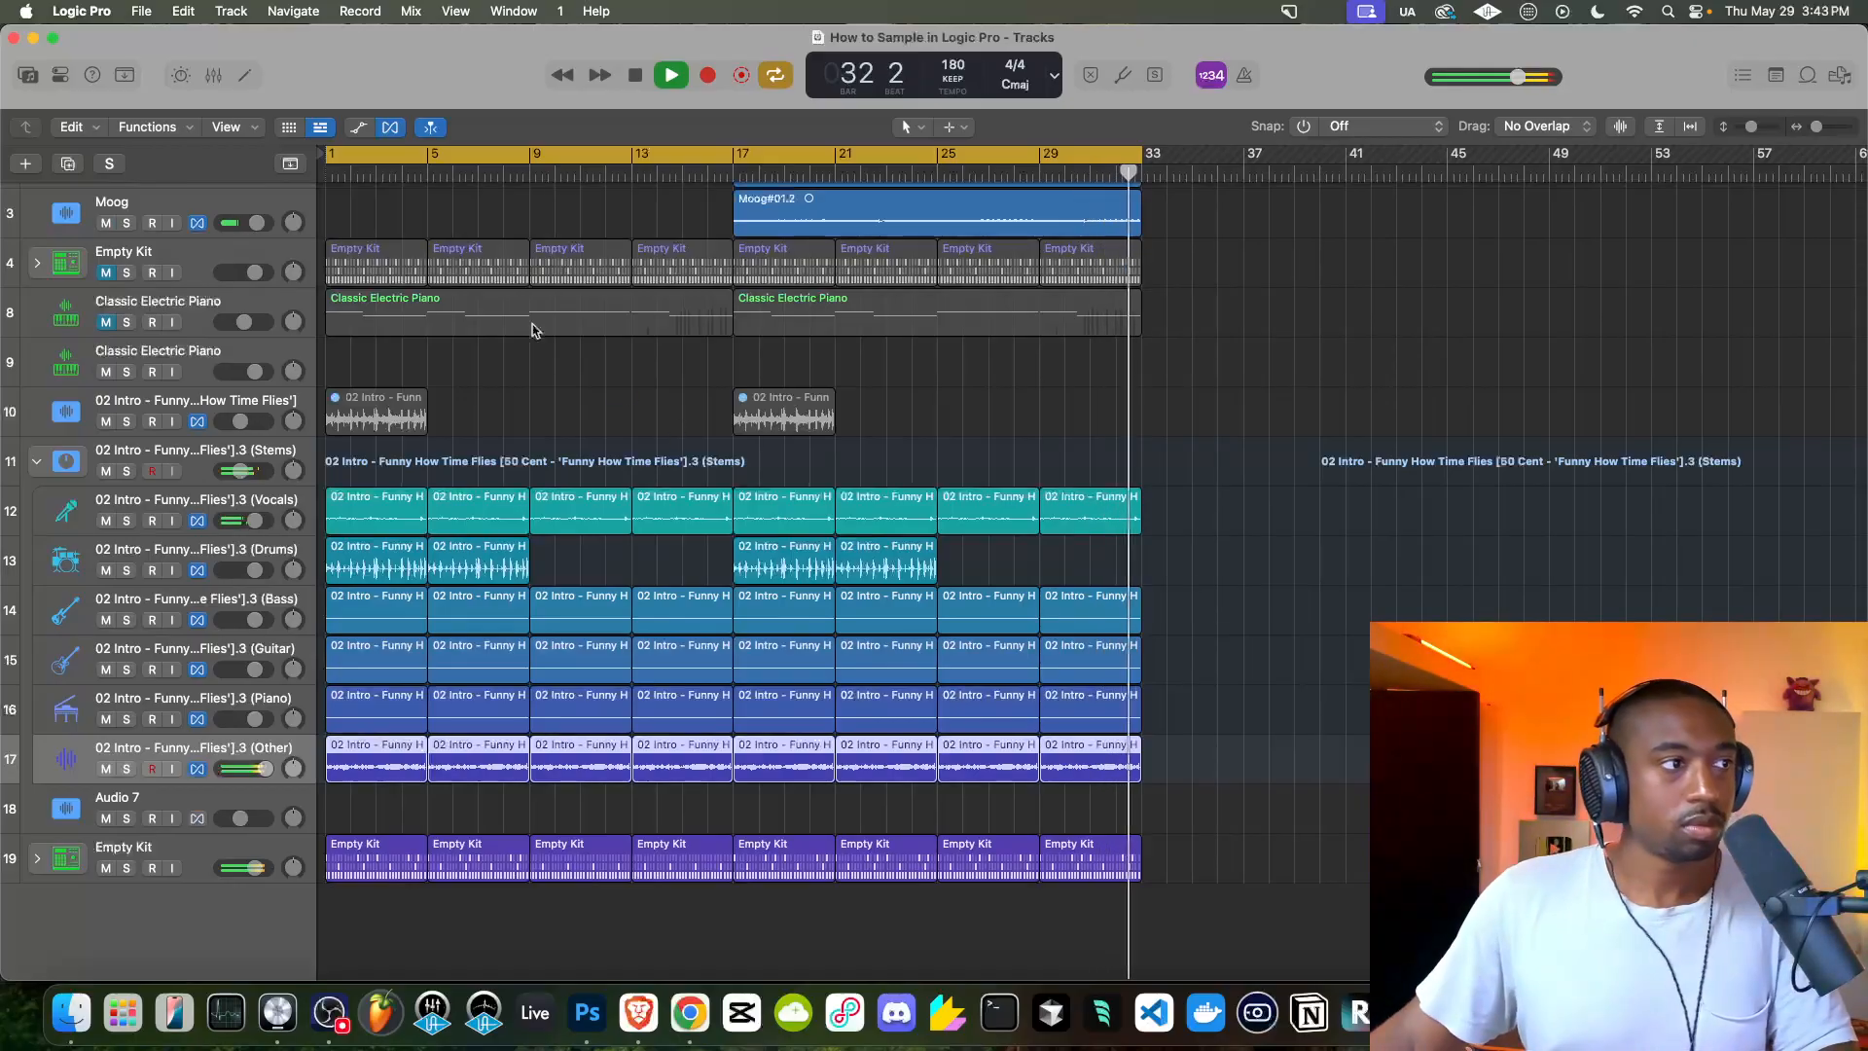
scroll(533, 325, up, 3)
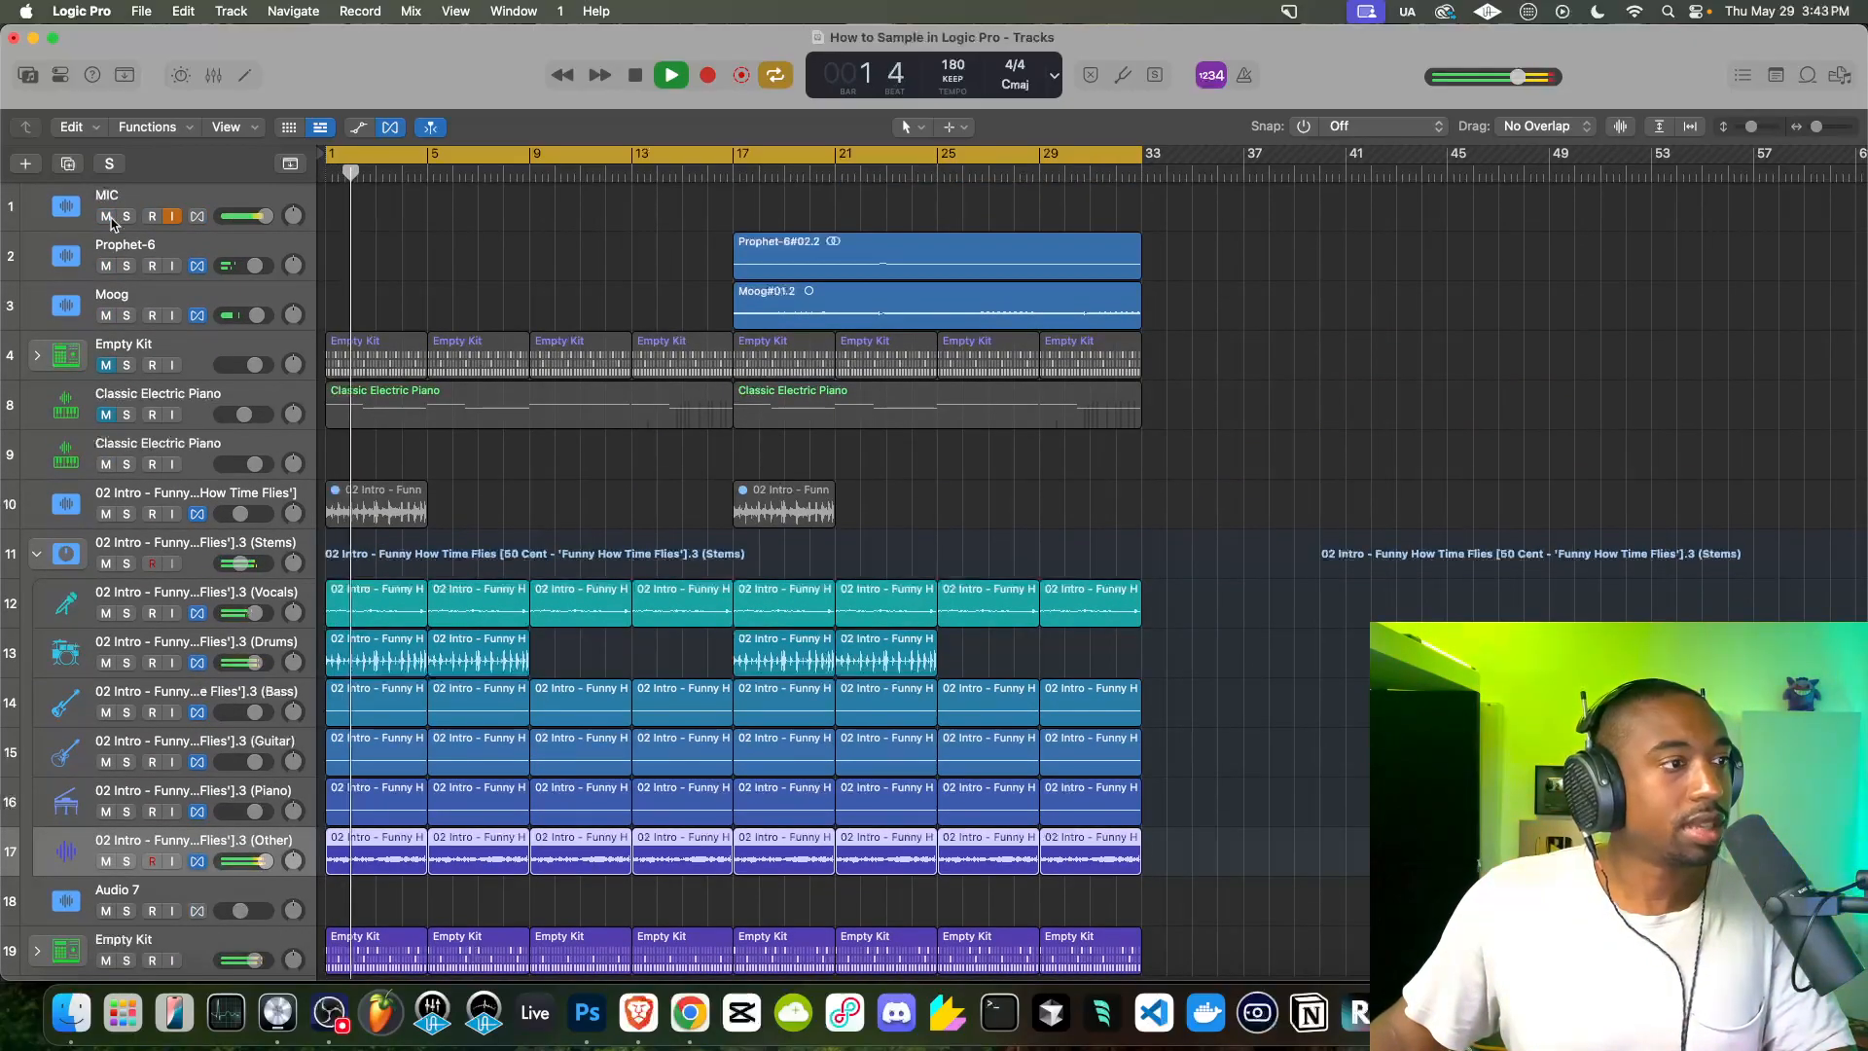
Stop playback and create a new track with duplicate settings from the Moog track
click(143, 303)
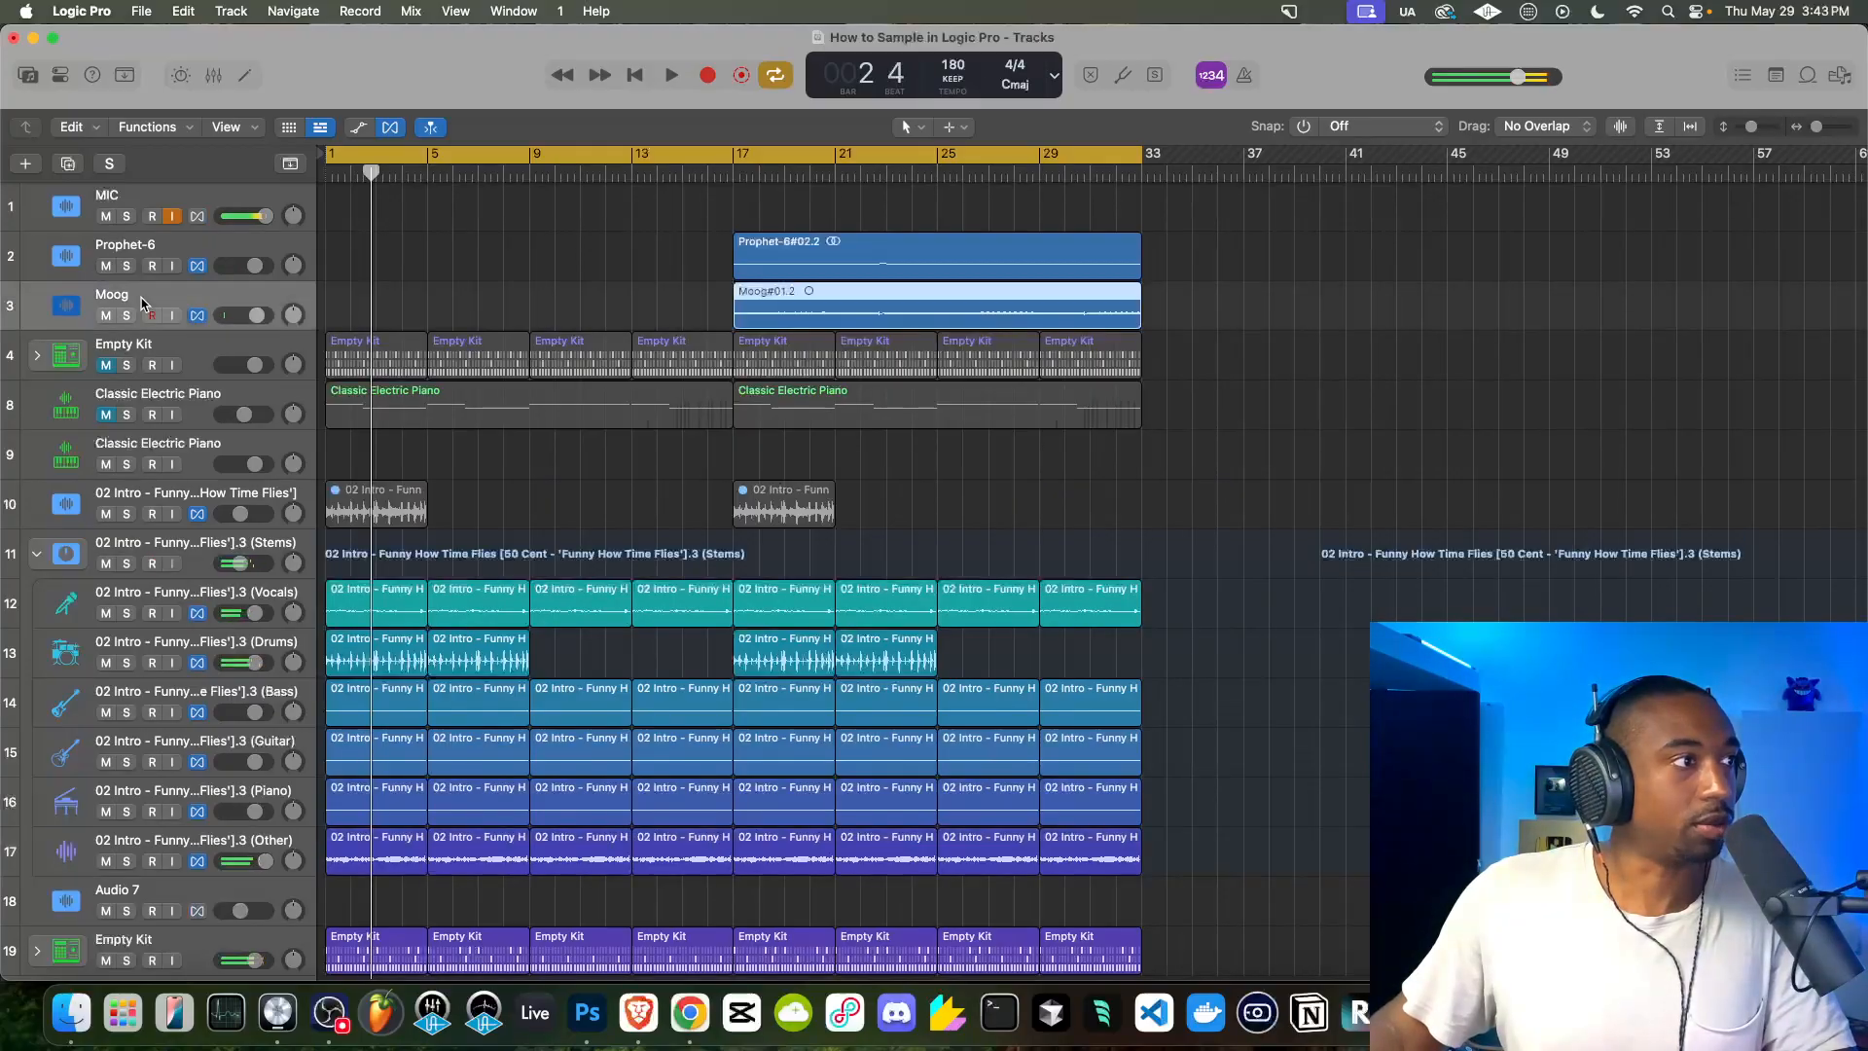
right_click(143, 302)
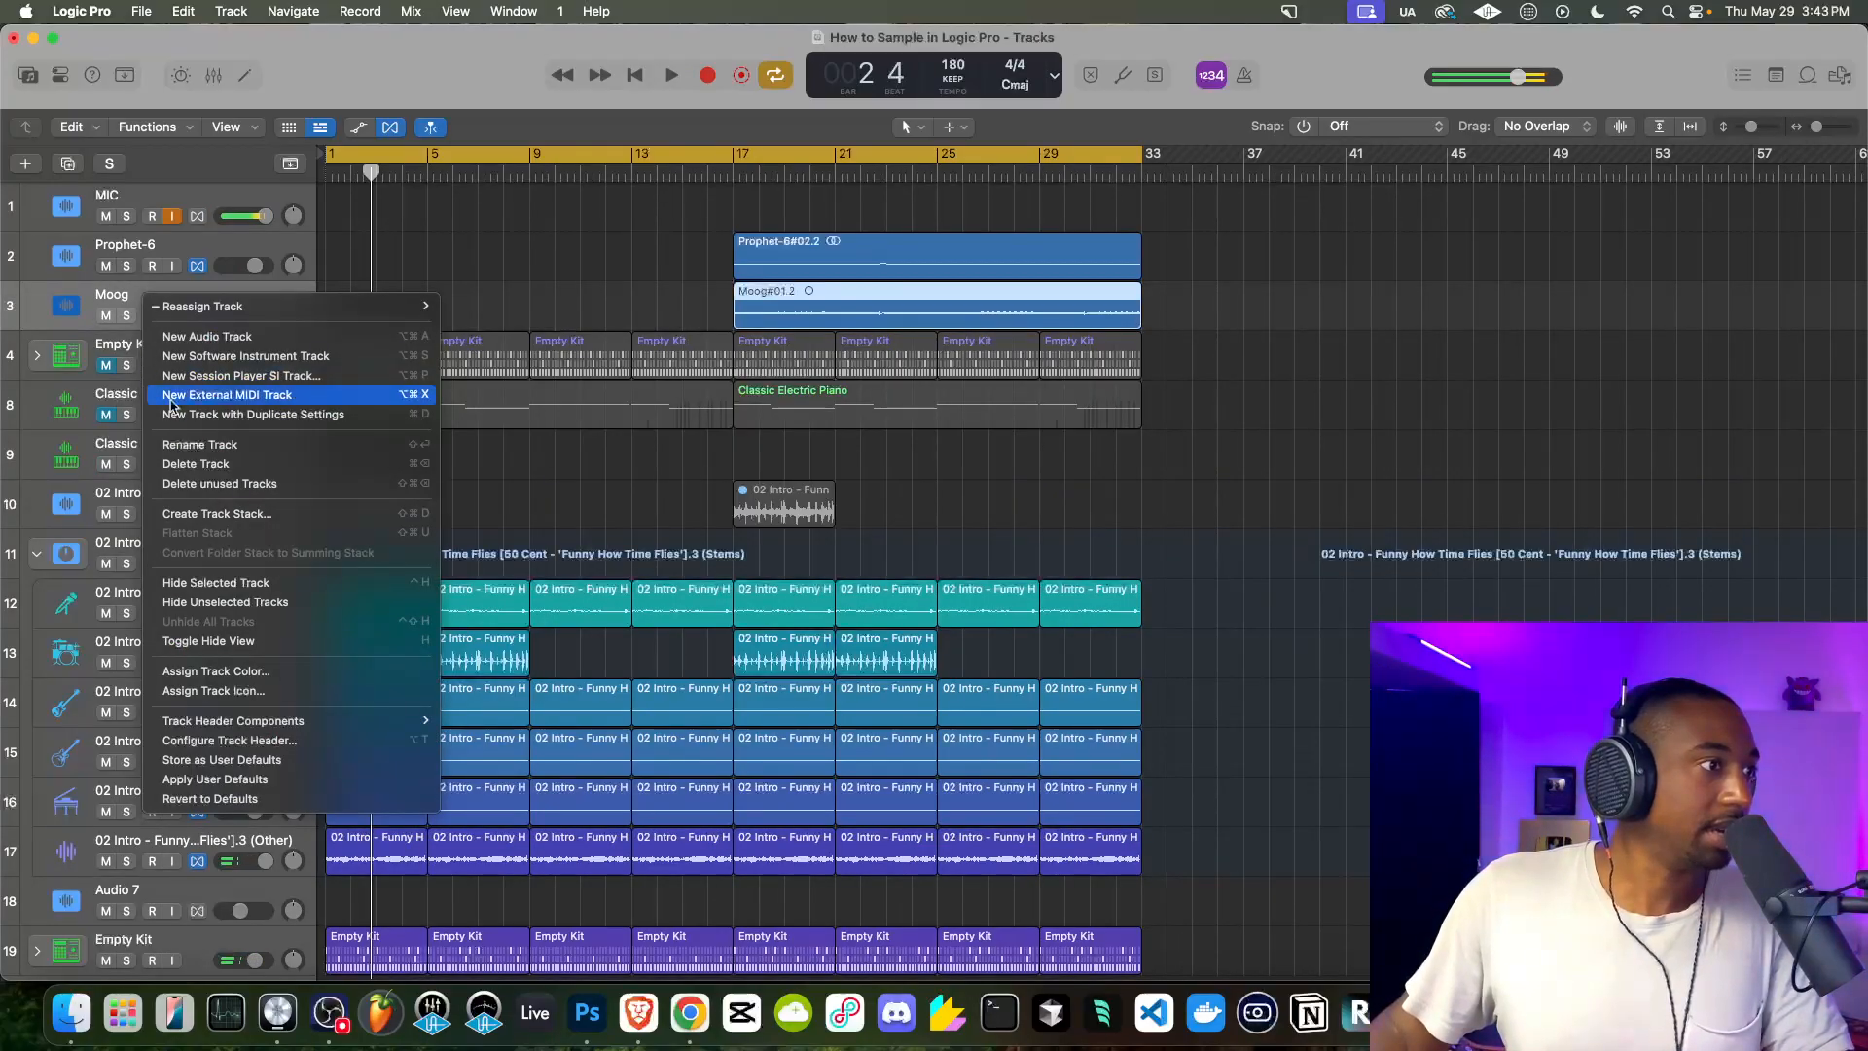
click(198, 415)
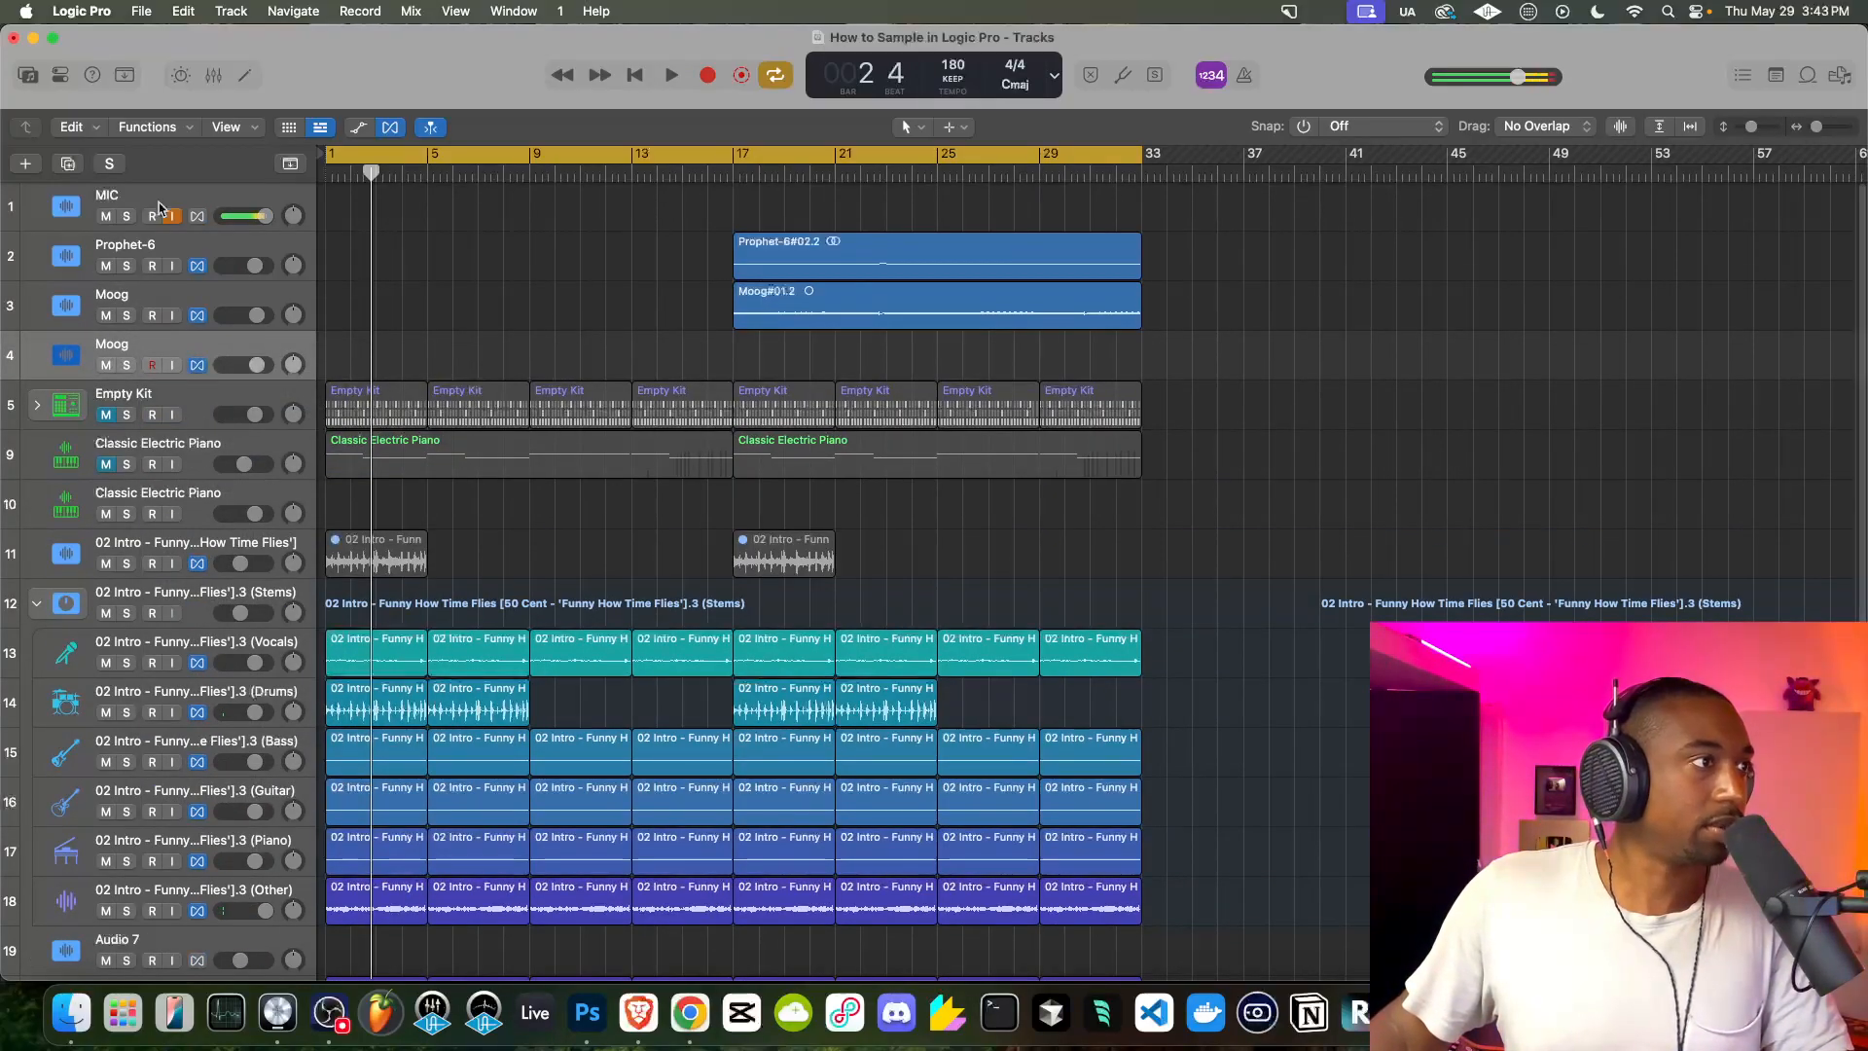
Mute MIC and audition the Moog on track 4 during playback with input monitoring on and Tape Delay and QRS bypassed
key(space)
click(107, 216)
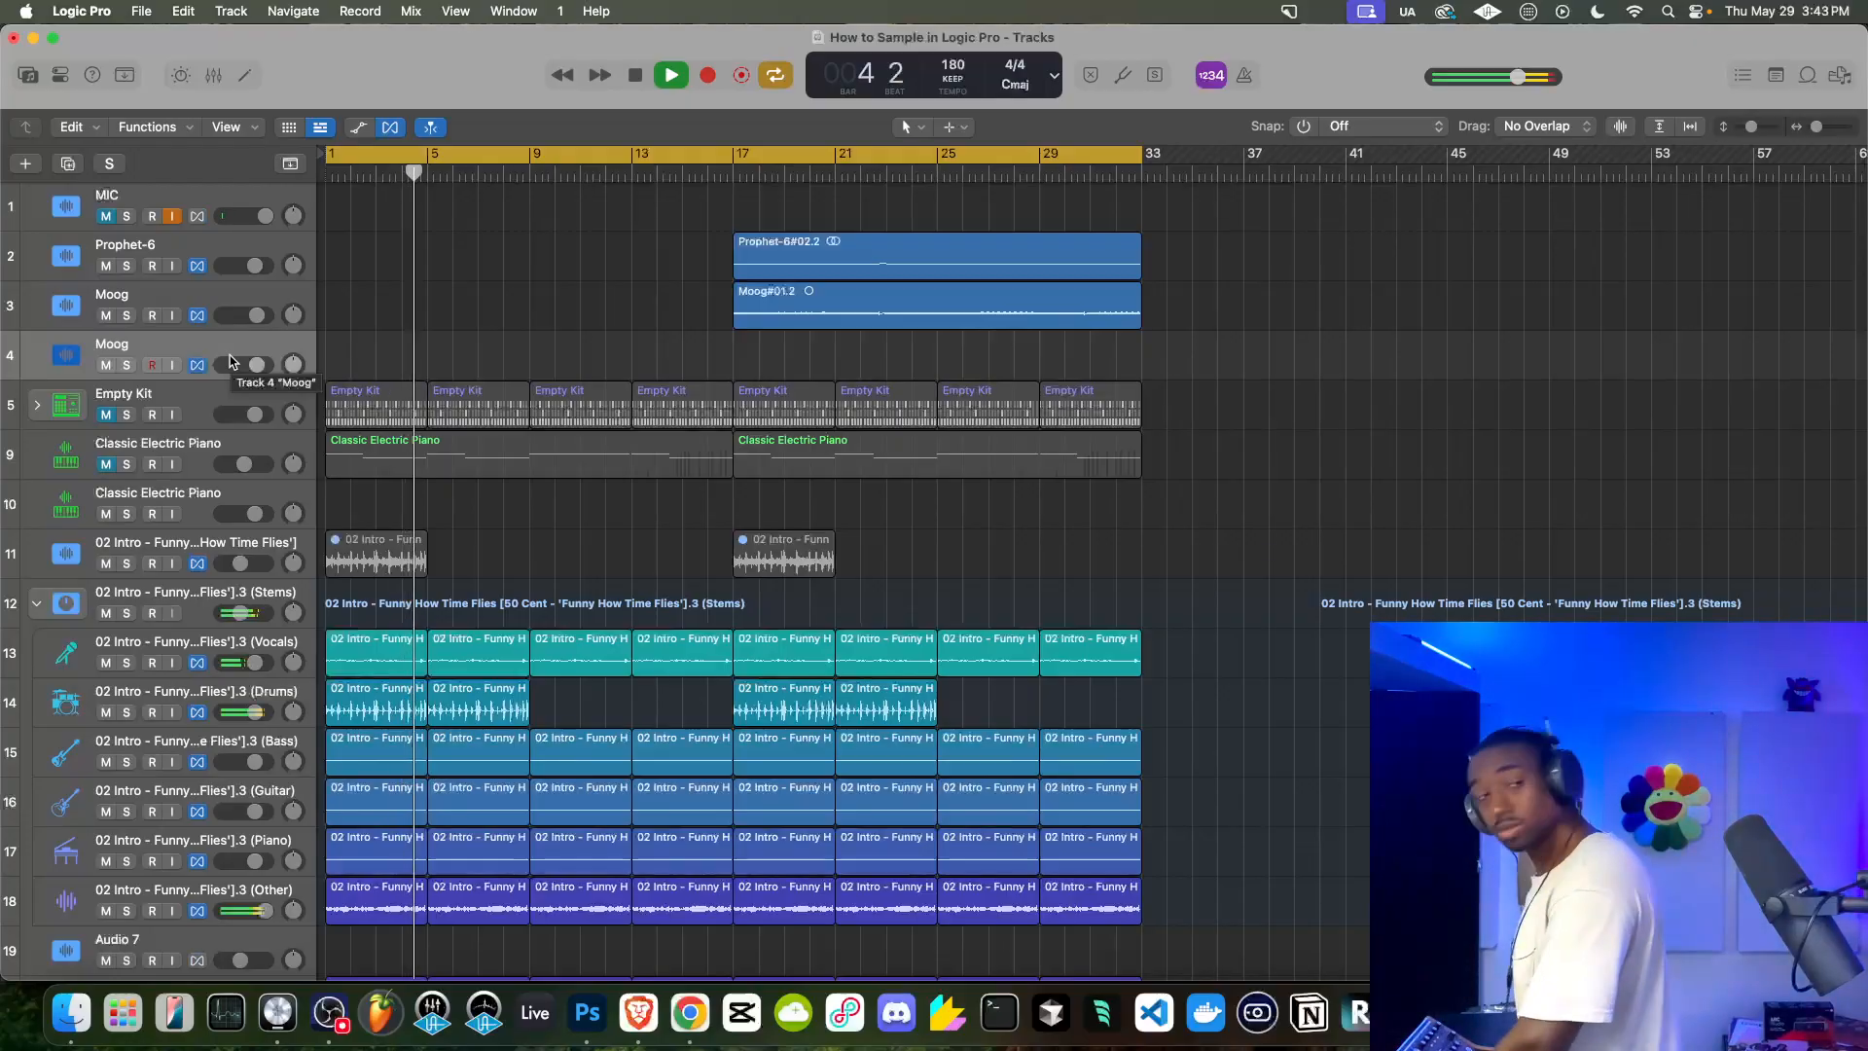
click(173, 366)
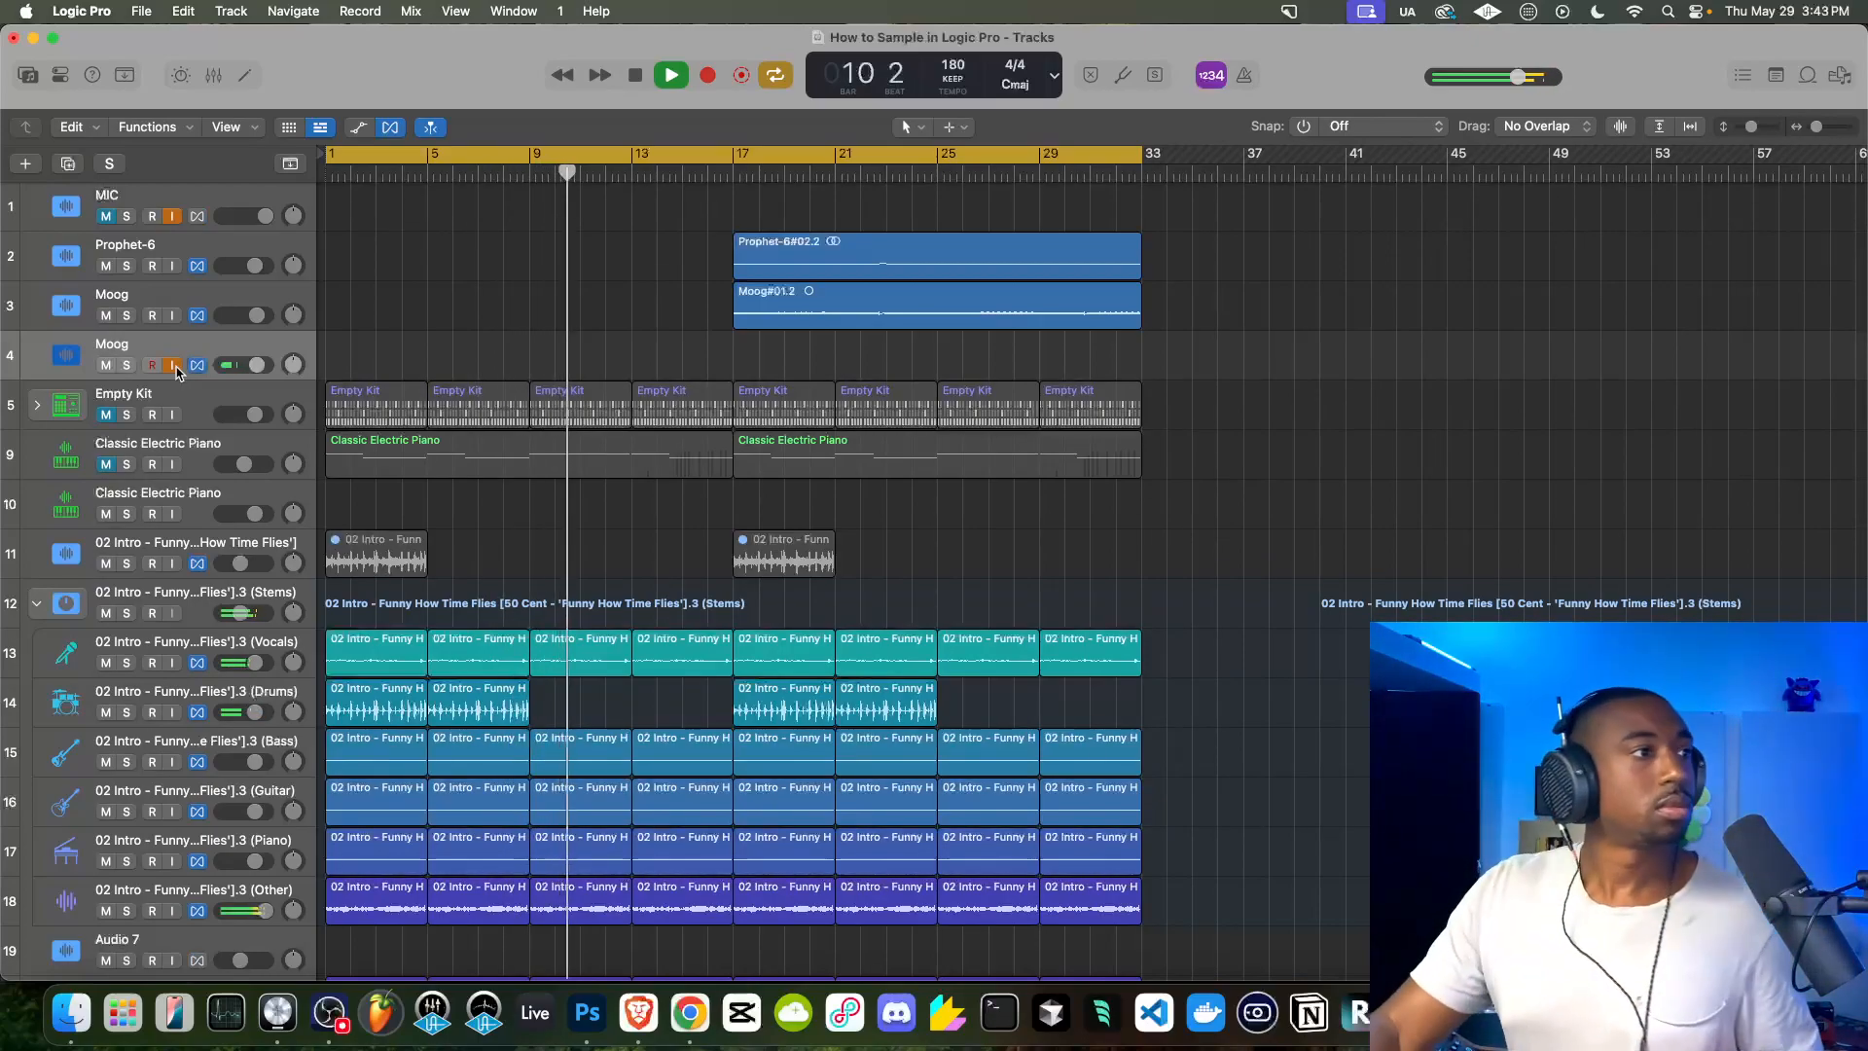
click(59, 75)
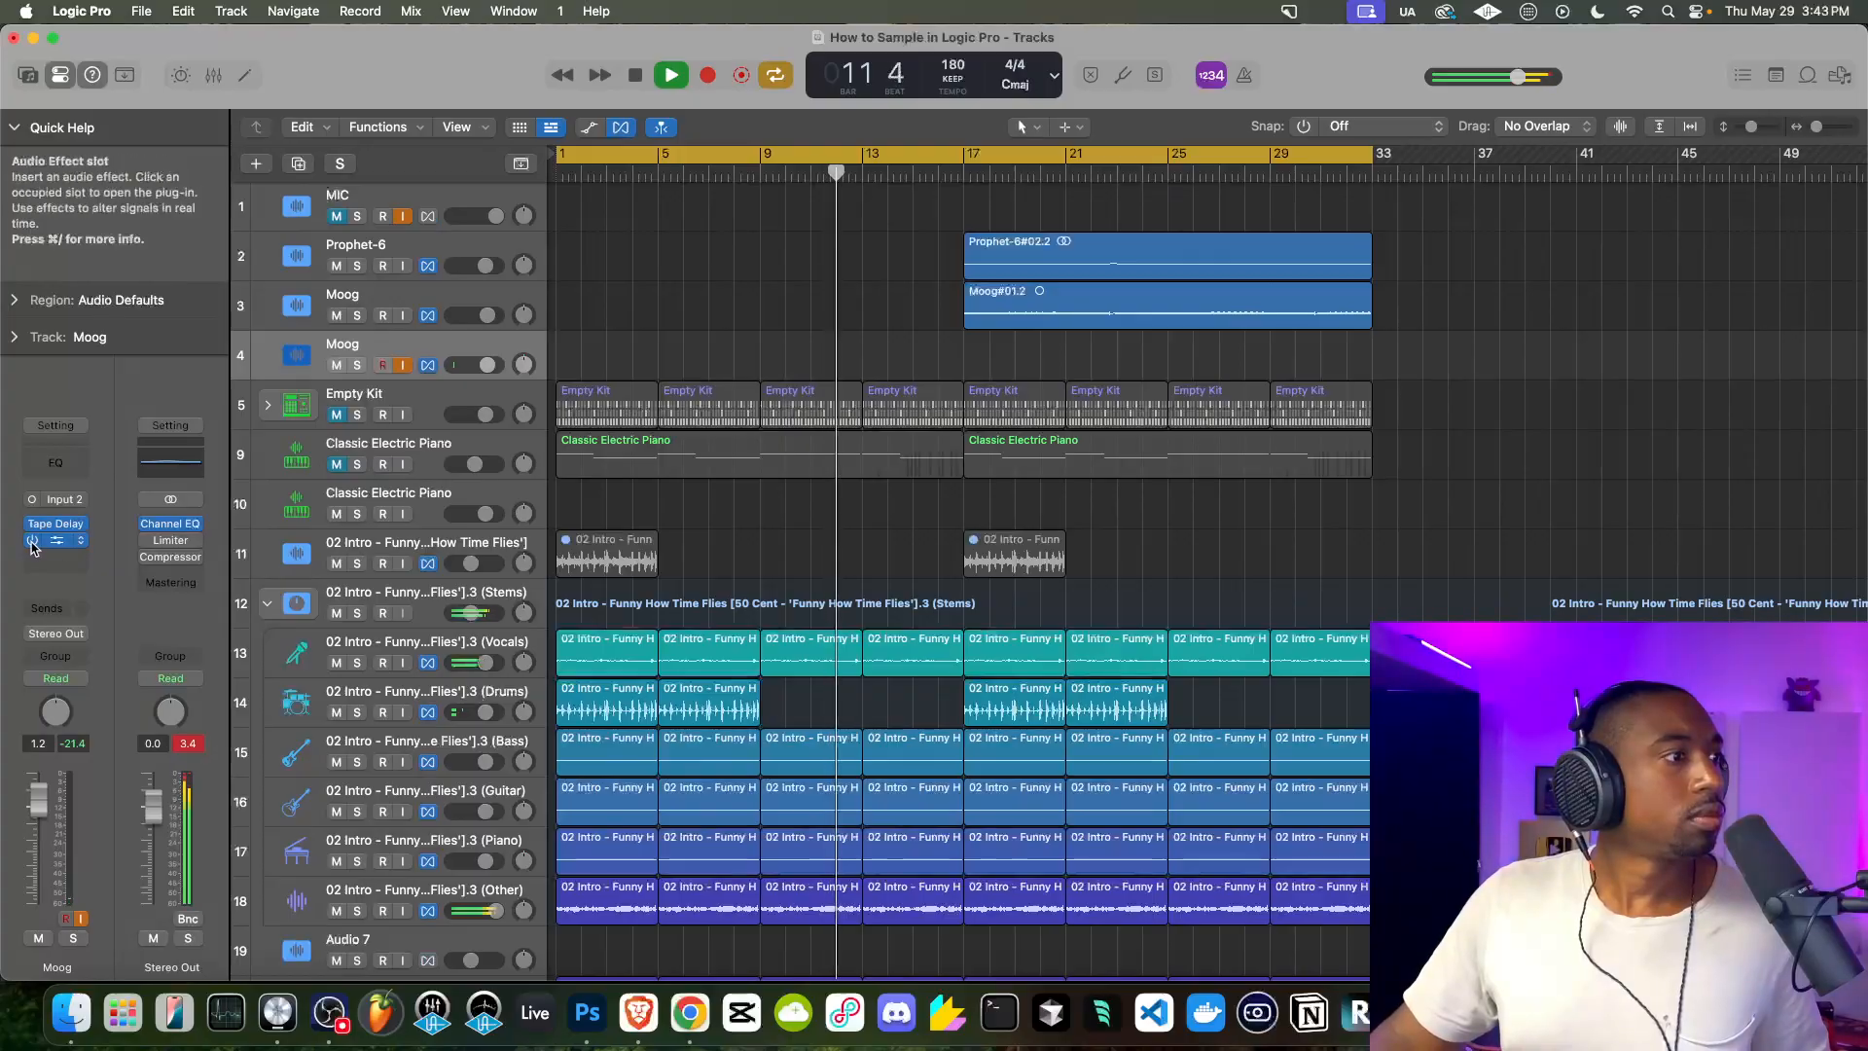
click(70, 77)
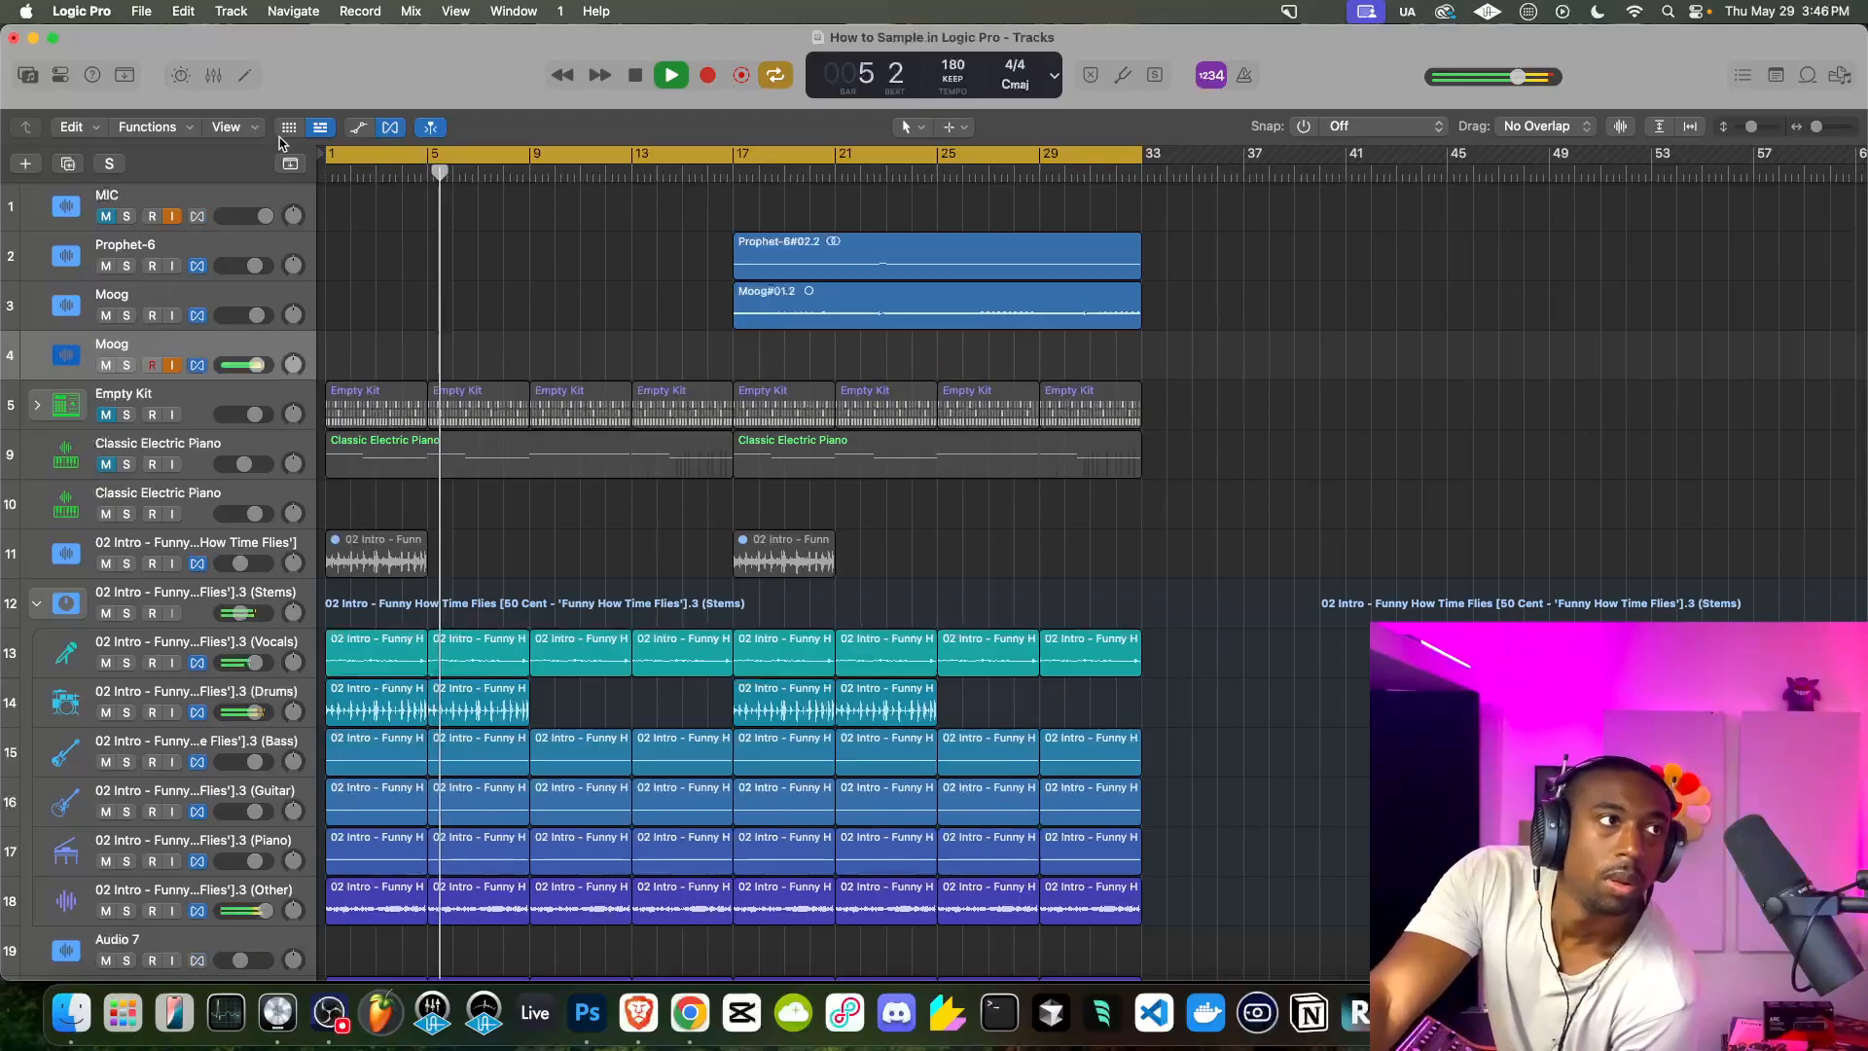
key(space)
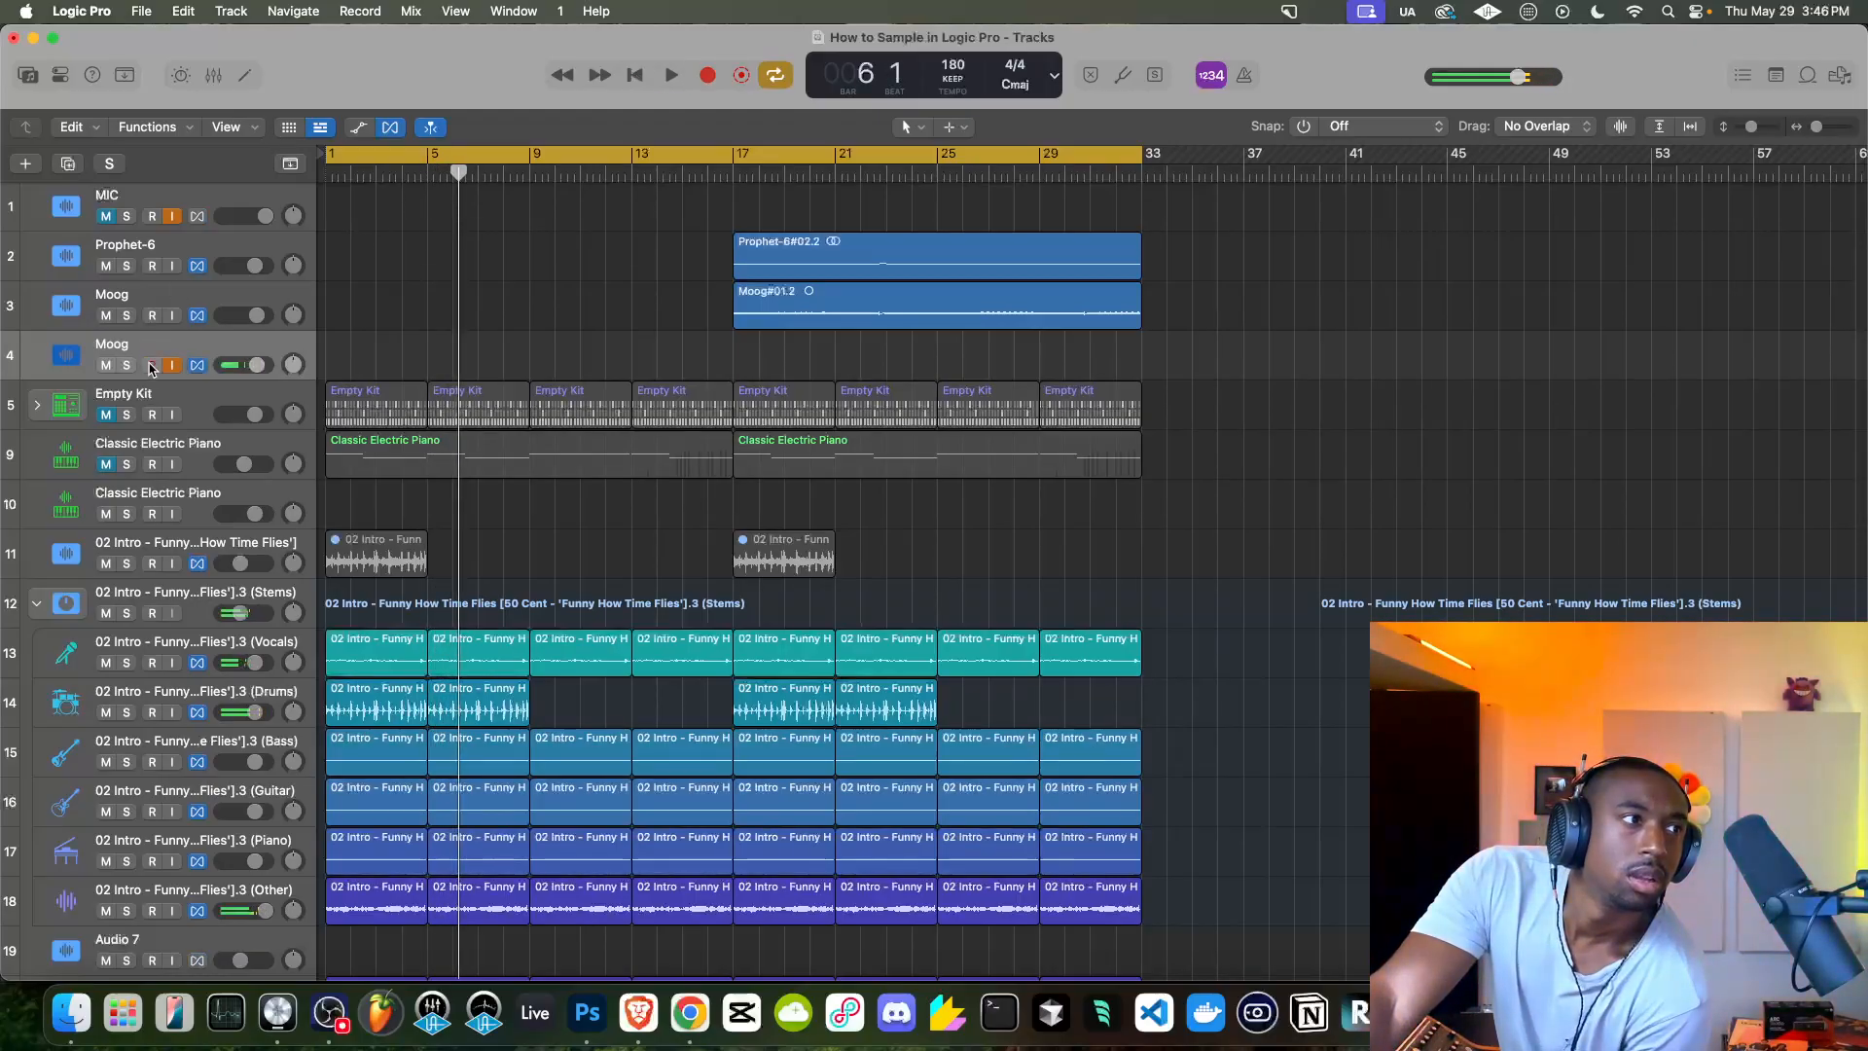
click(646, 77)
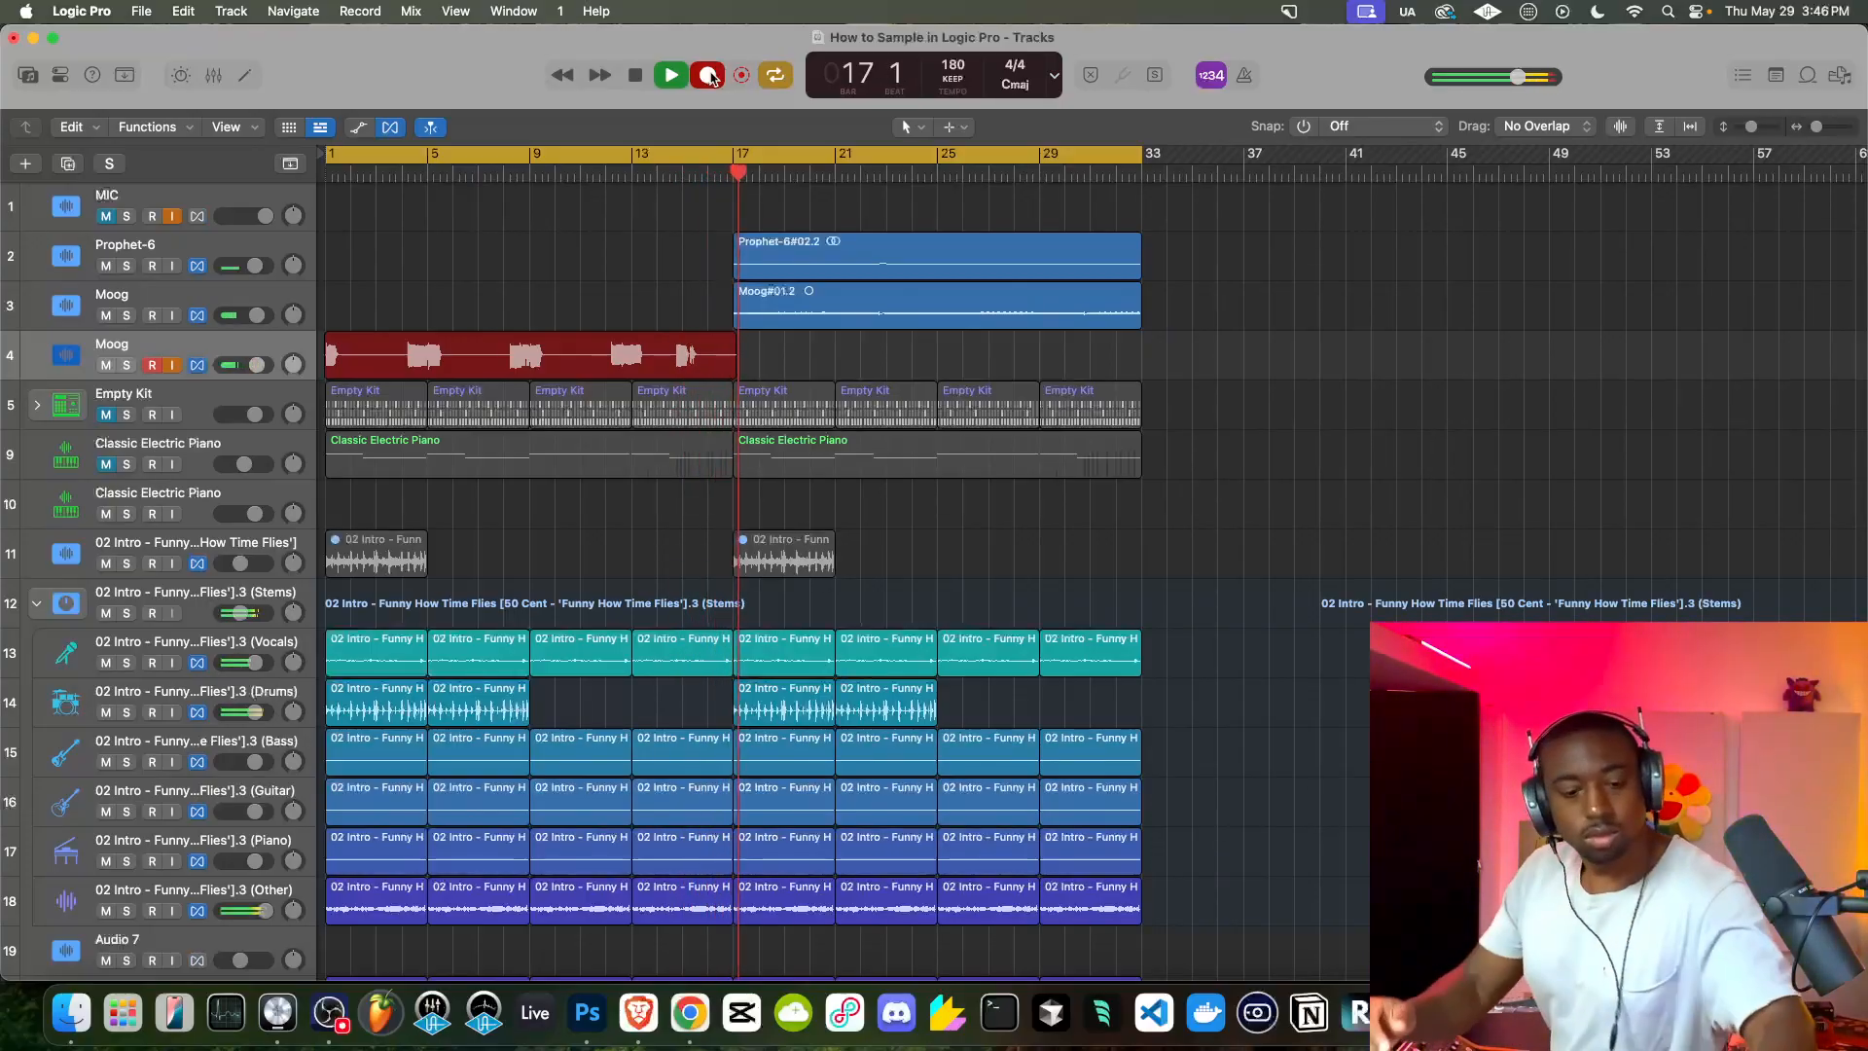
key(space)
key(Delete)
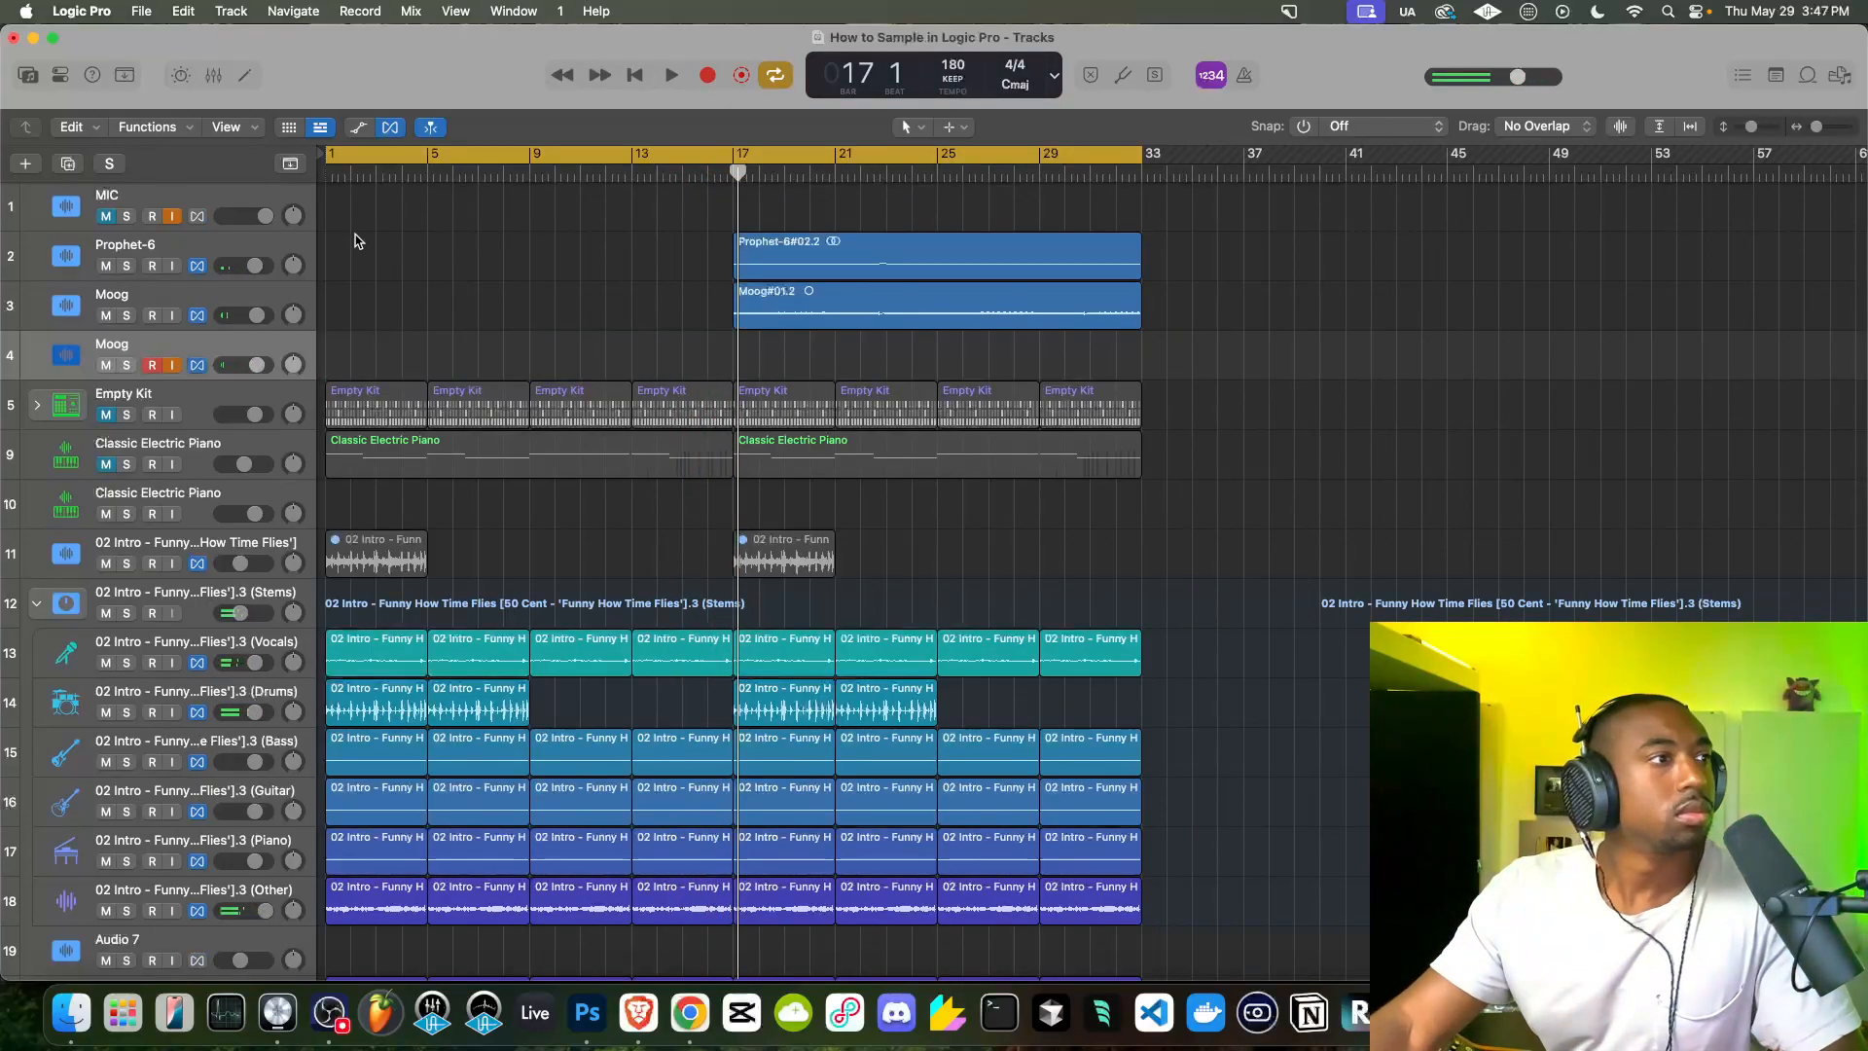
Record a Moog part on track 4 from bar 1 through bar 32, then unmute MIC and return to the start
click(635, 76)
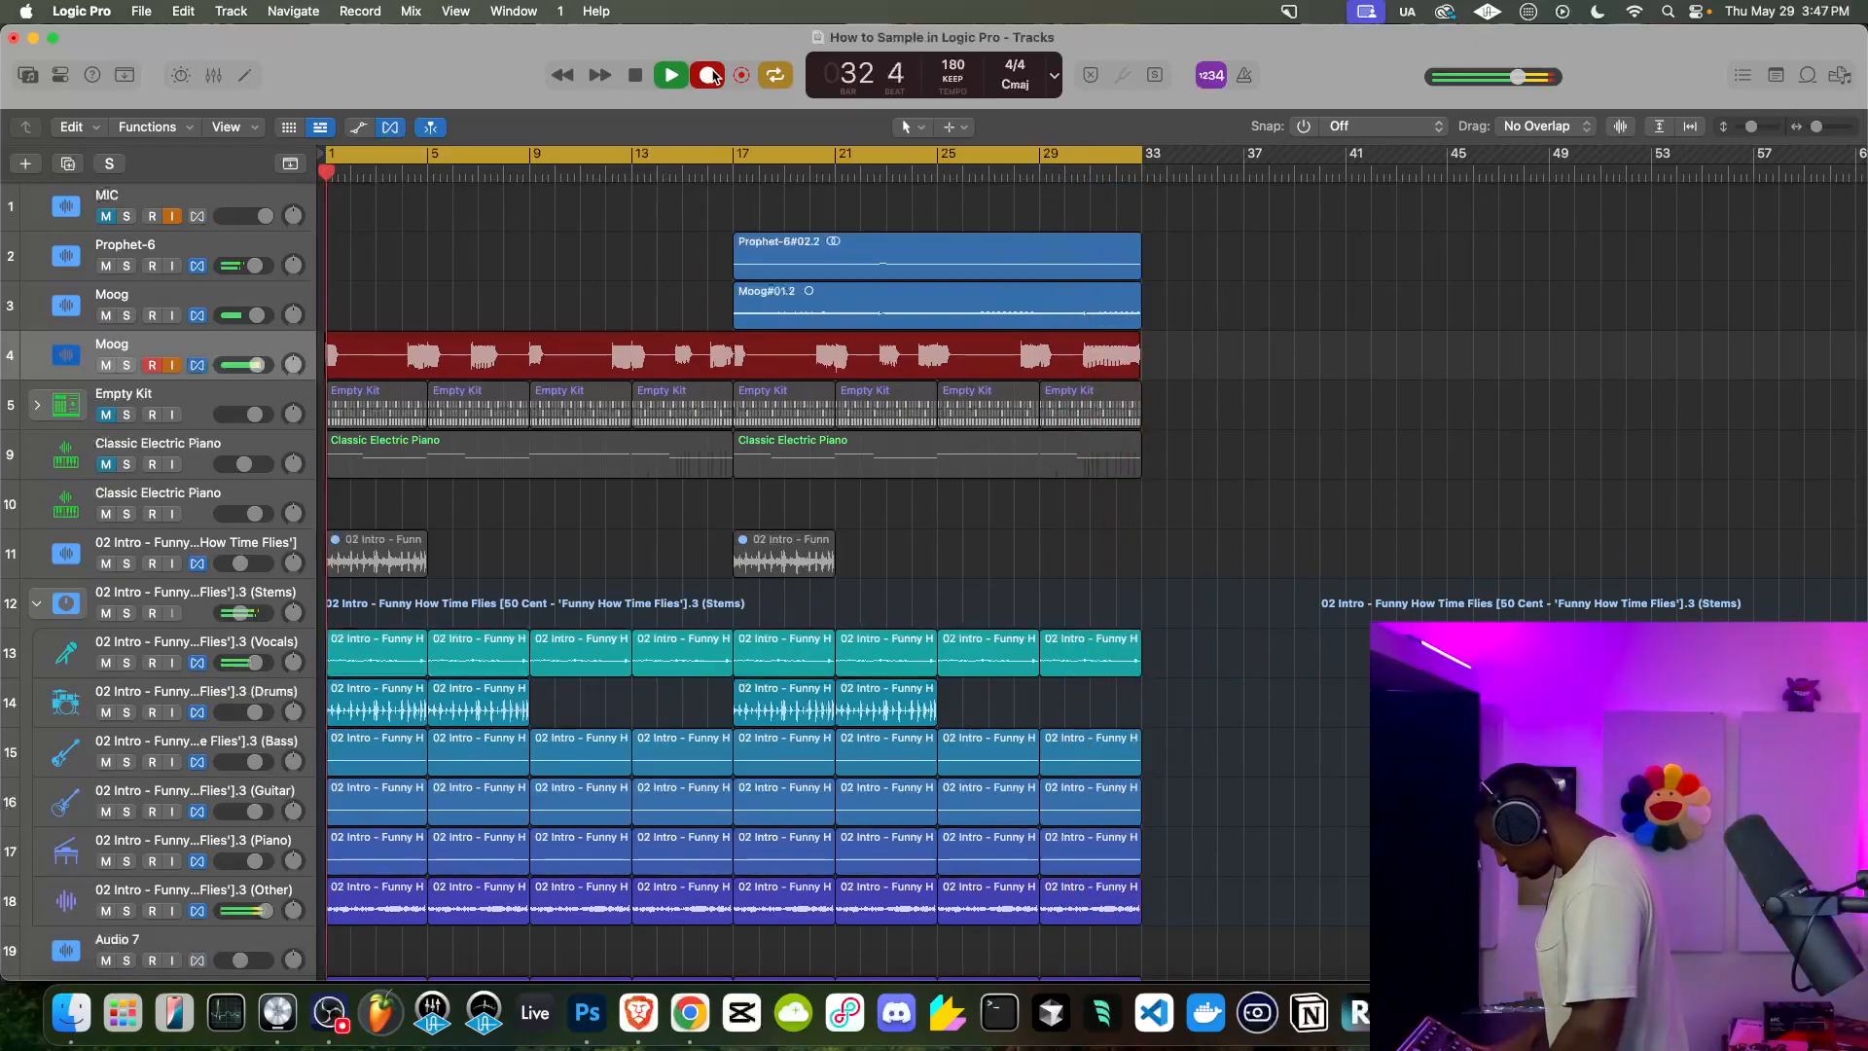
key(space)
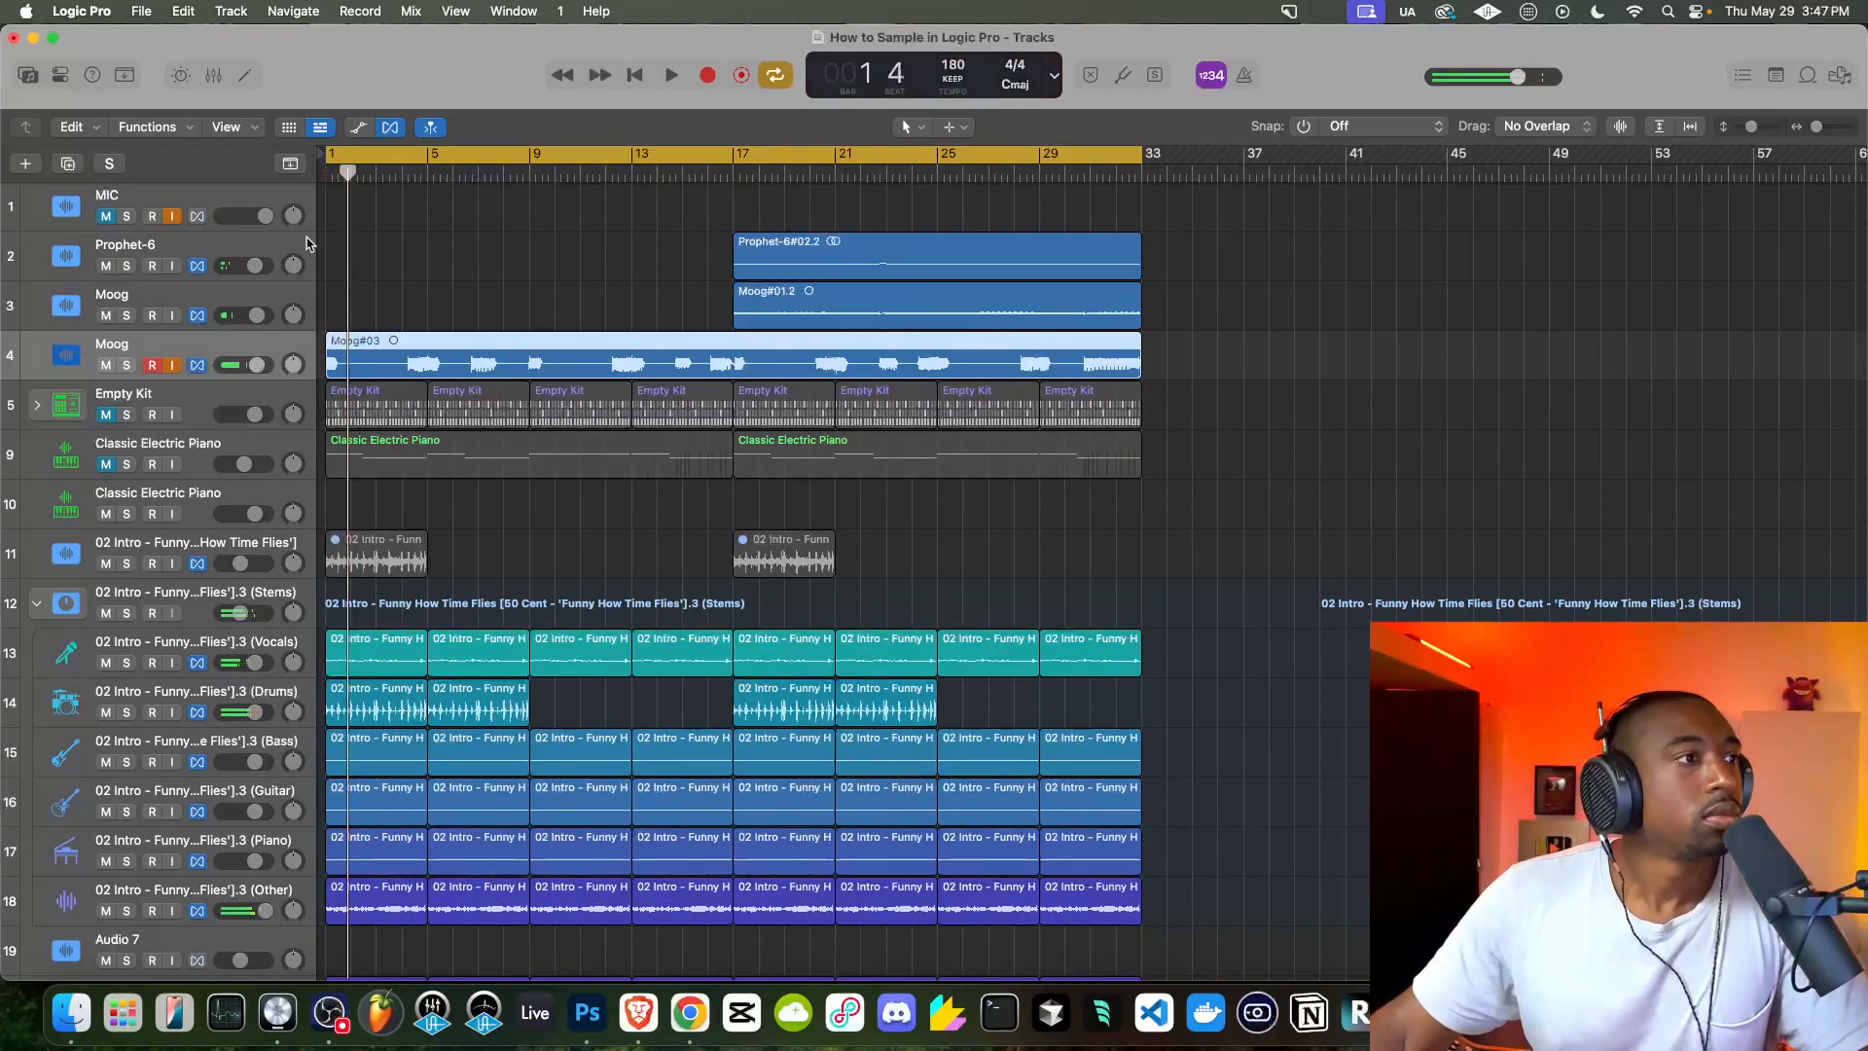
click(104, 207)
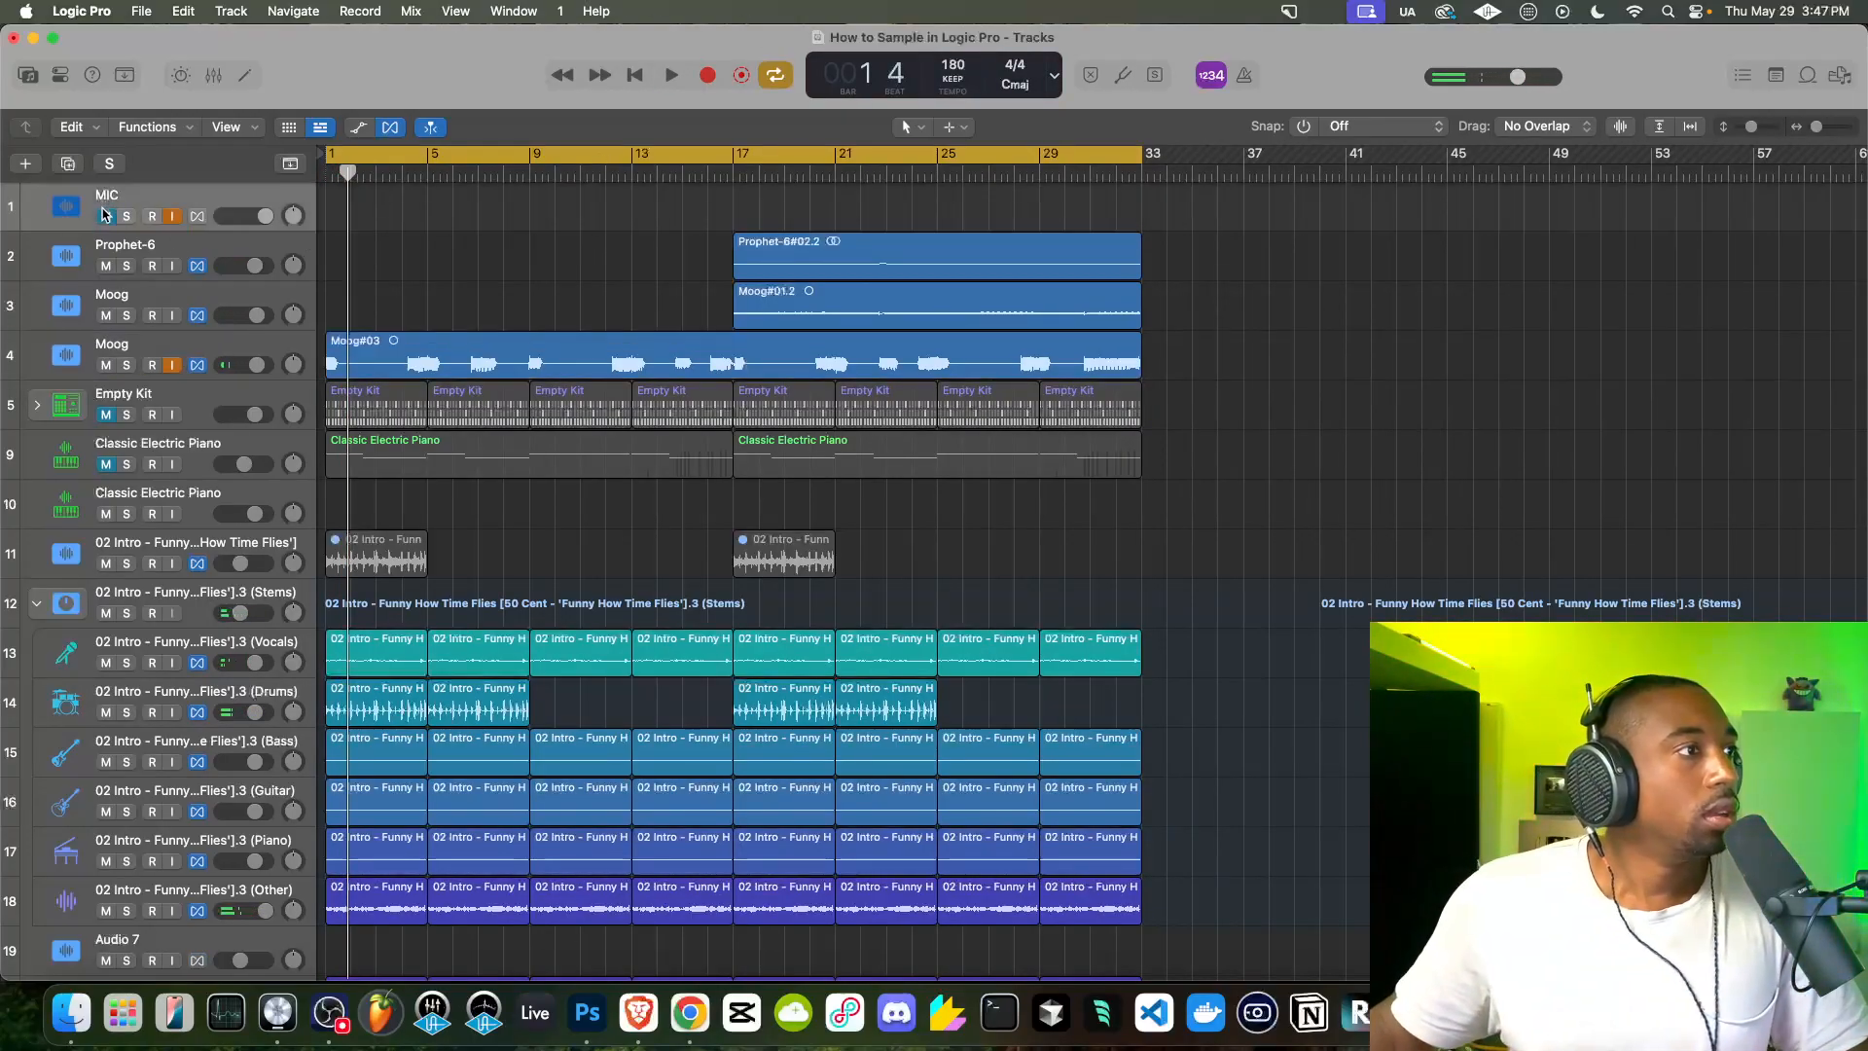
key(Return)
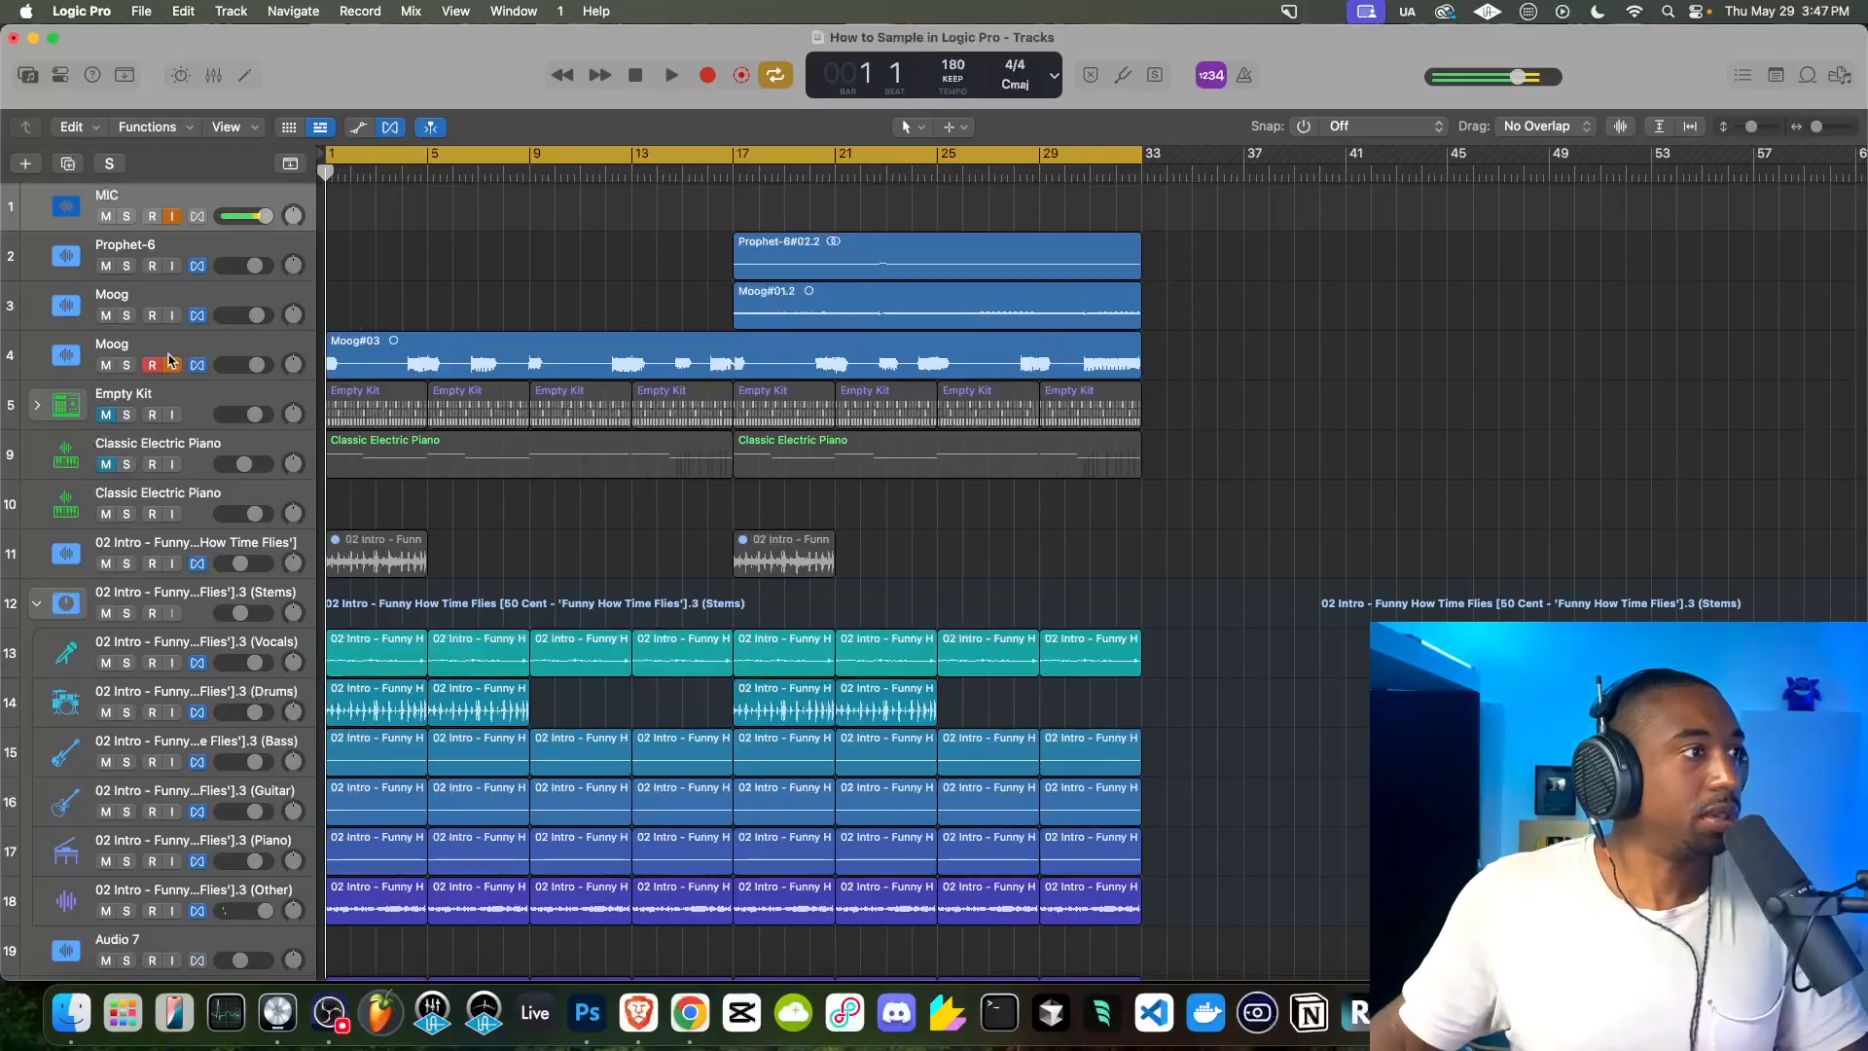
Turn off input monitoring on Moog track 4 and lower its volume to -5.0 dB during playback
key(space)
key(space)
click(172, 366)
key(space)
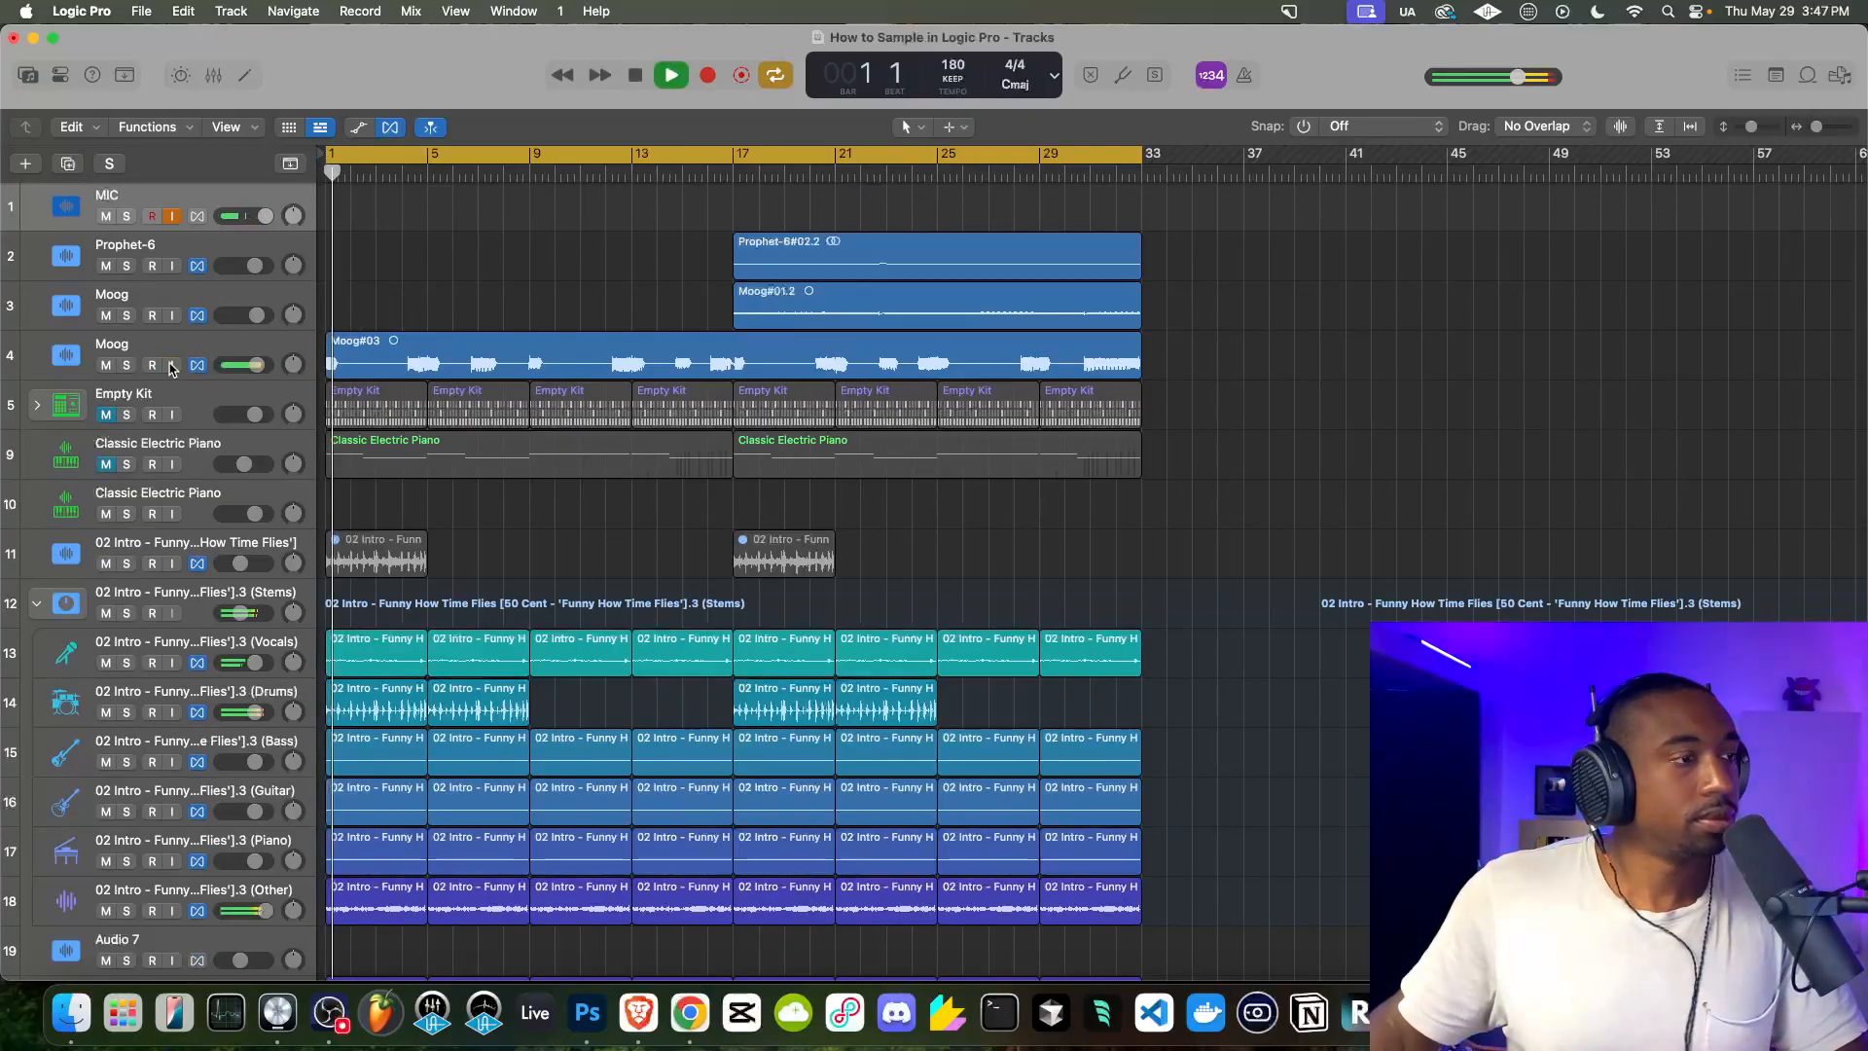
drag(256, 365, 248, 365)
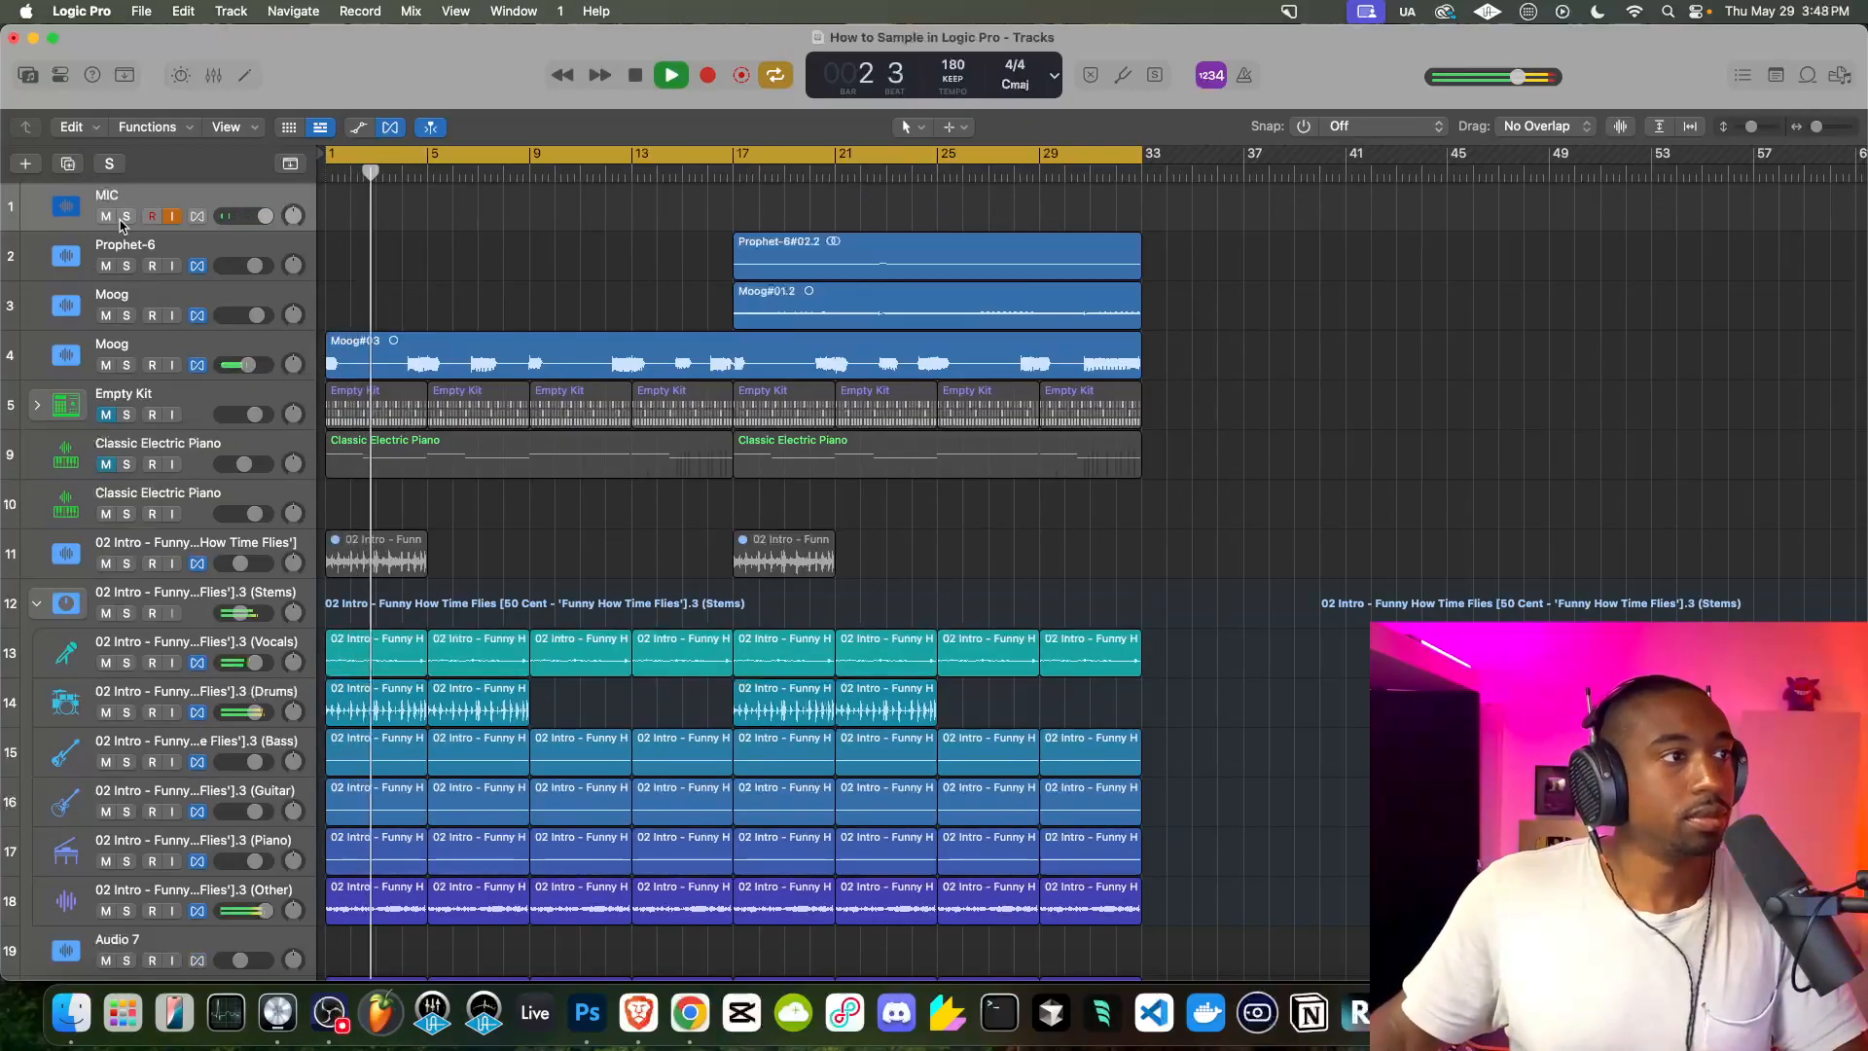
drag(248, 364, 243, 365)
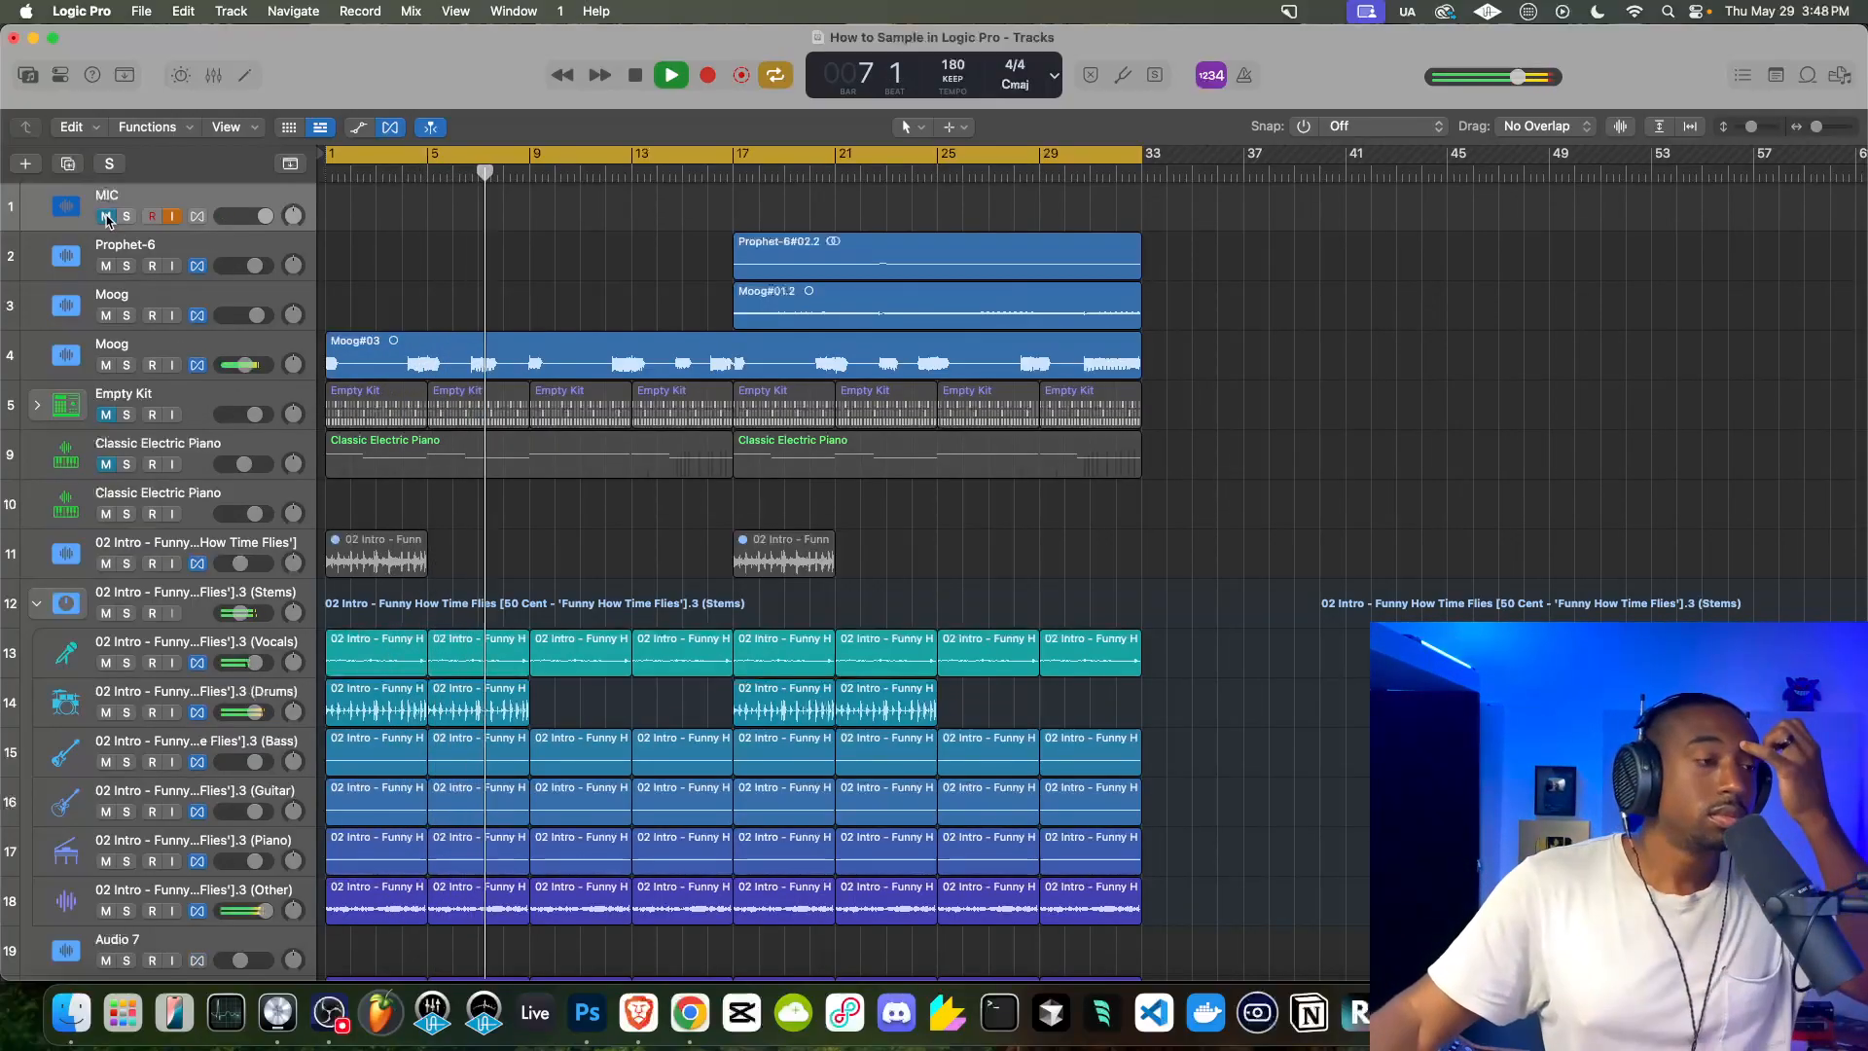
Select the Moog track on track 4 and insert a Chorus effect below QRS during playback
click(144, 356)
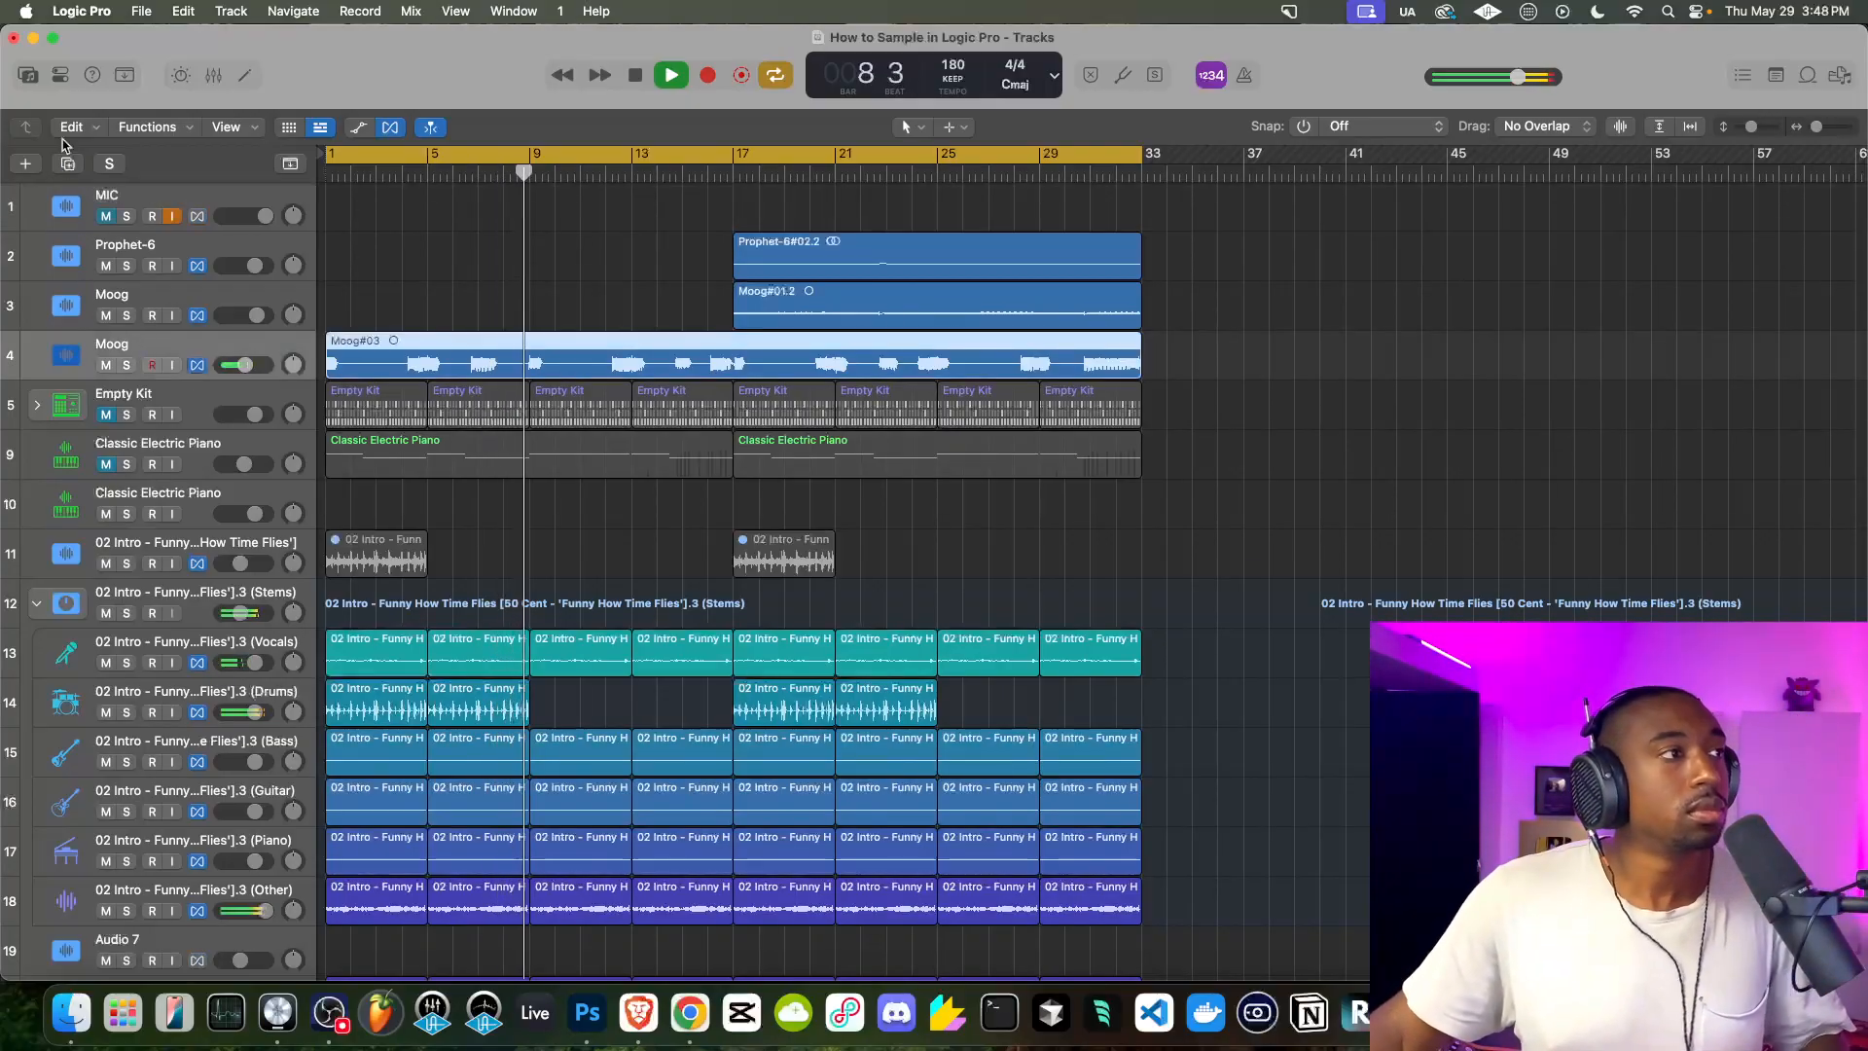
click(61, 75)
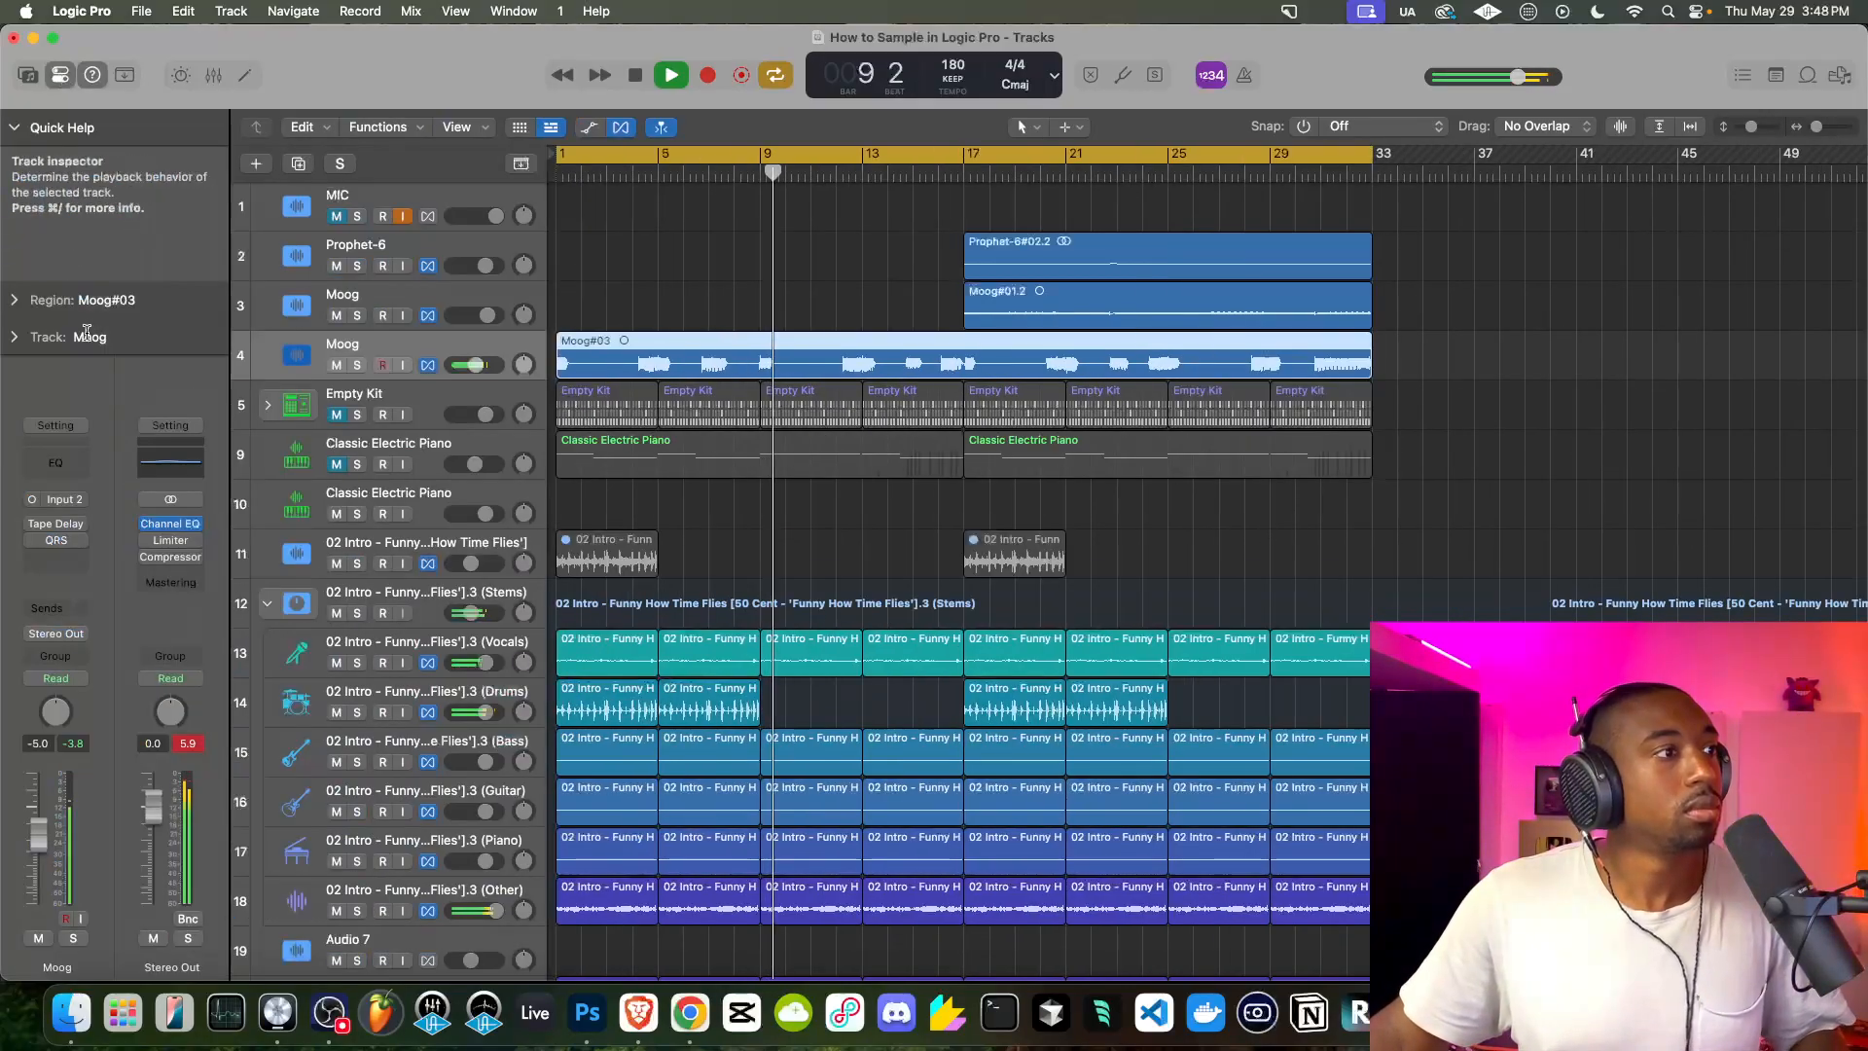
click(60, 558)
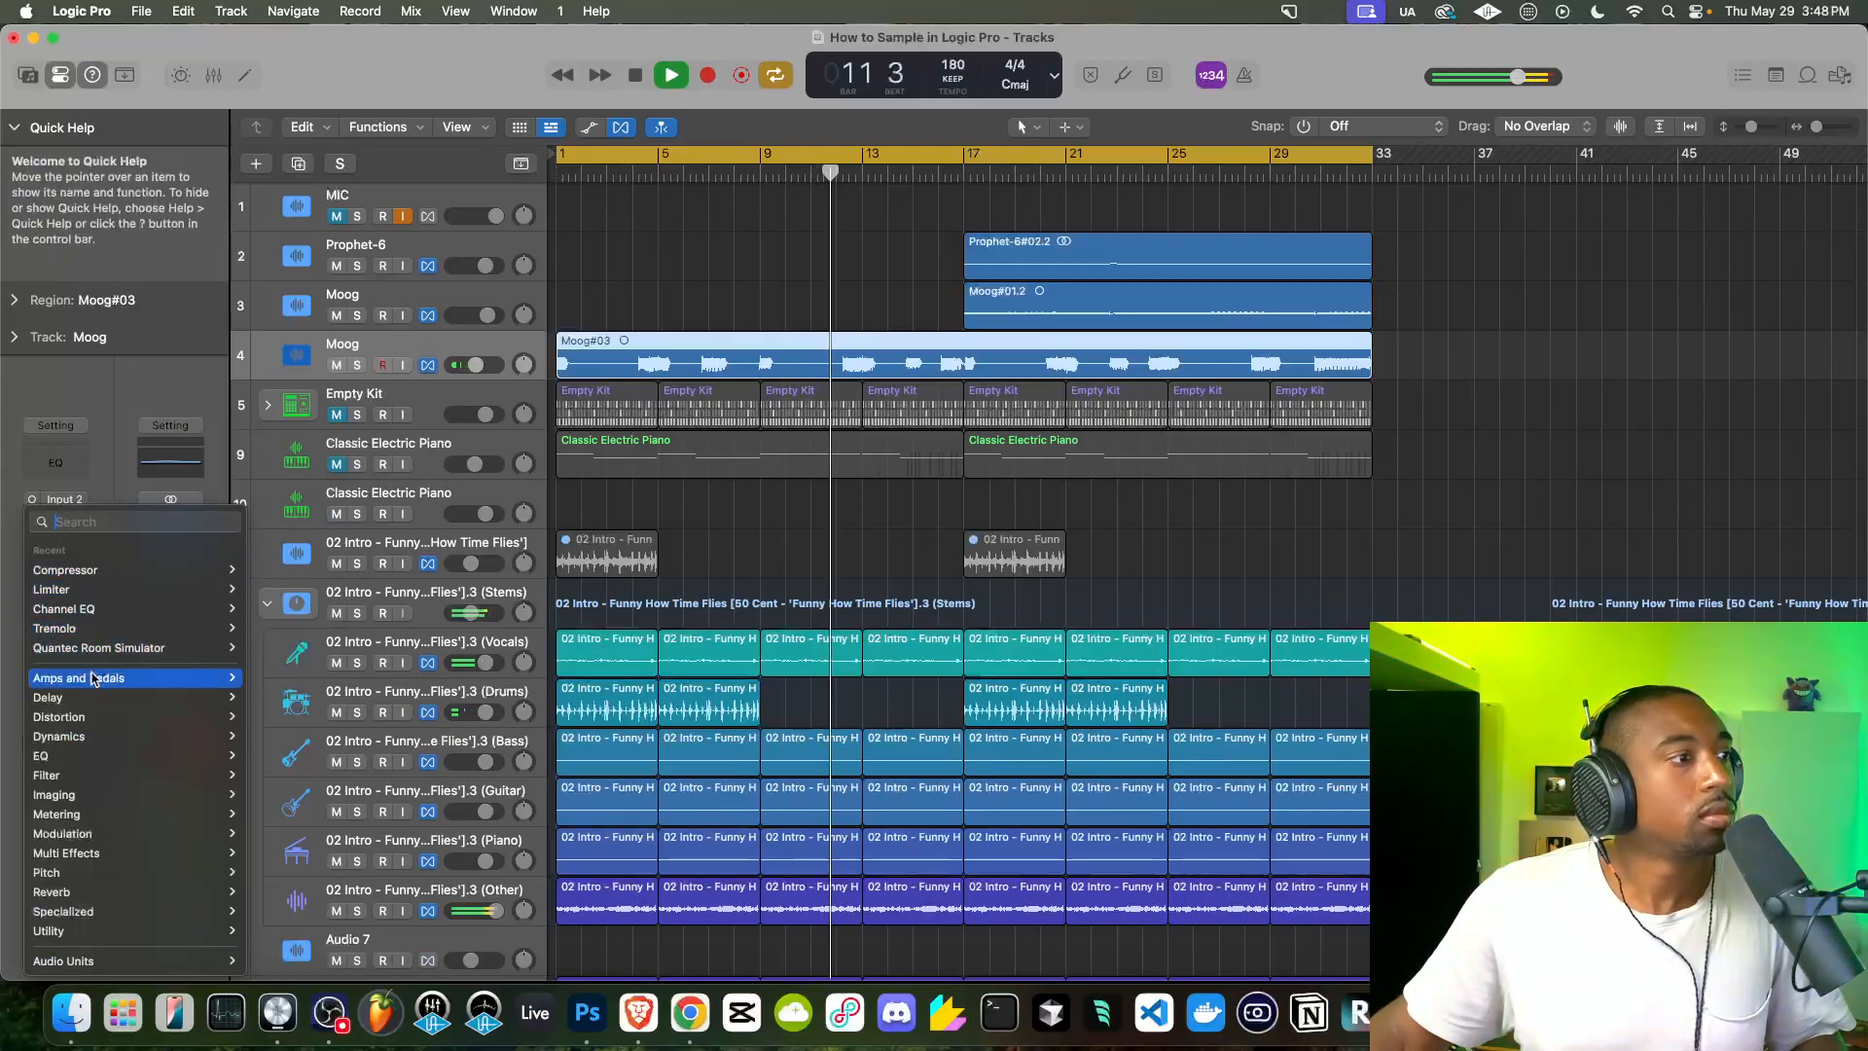
mouse_move(103, 590)
mouse_move(117, 834)
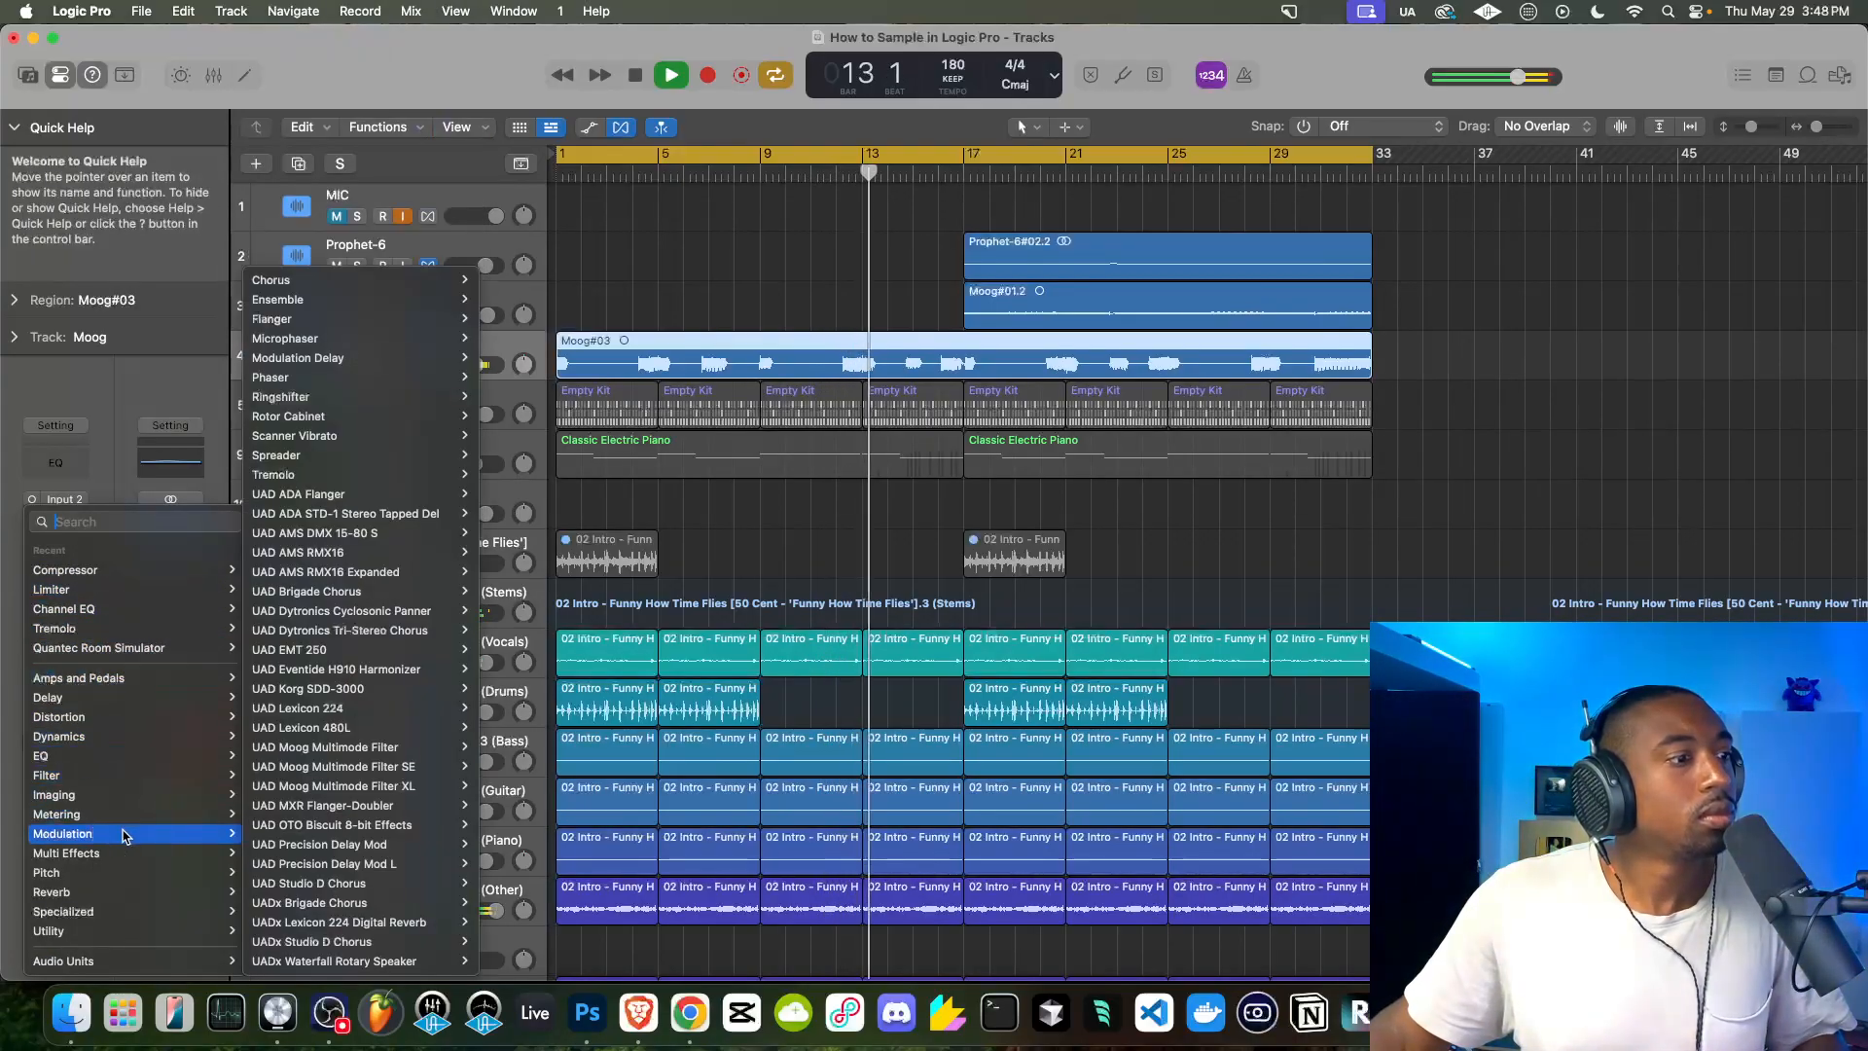
click(288, 282)
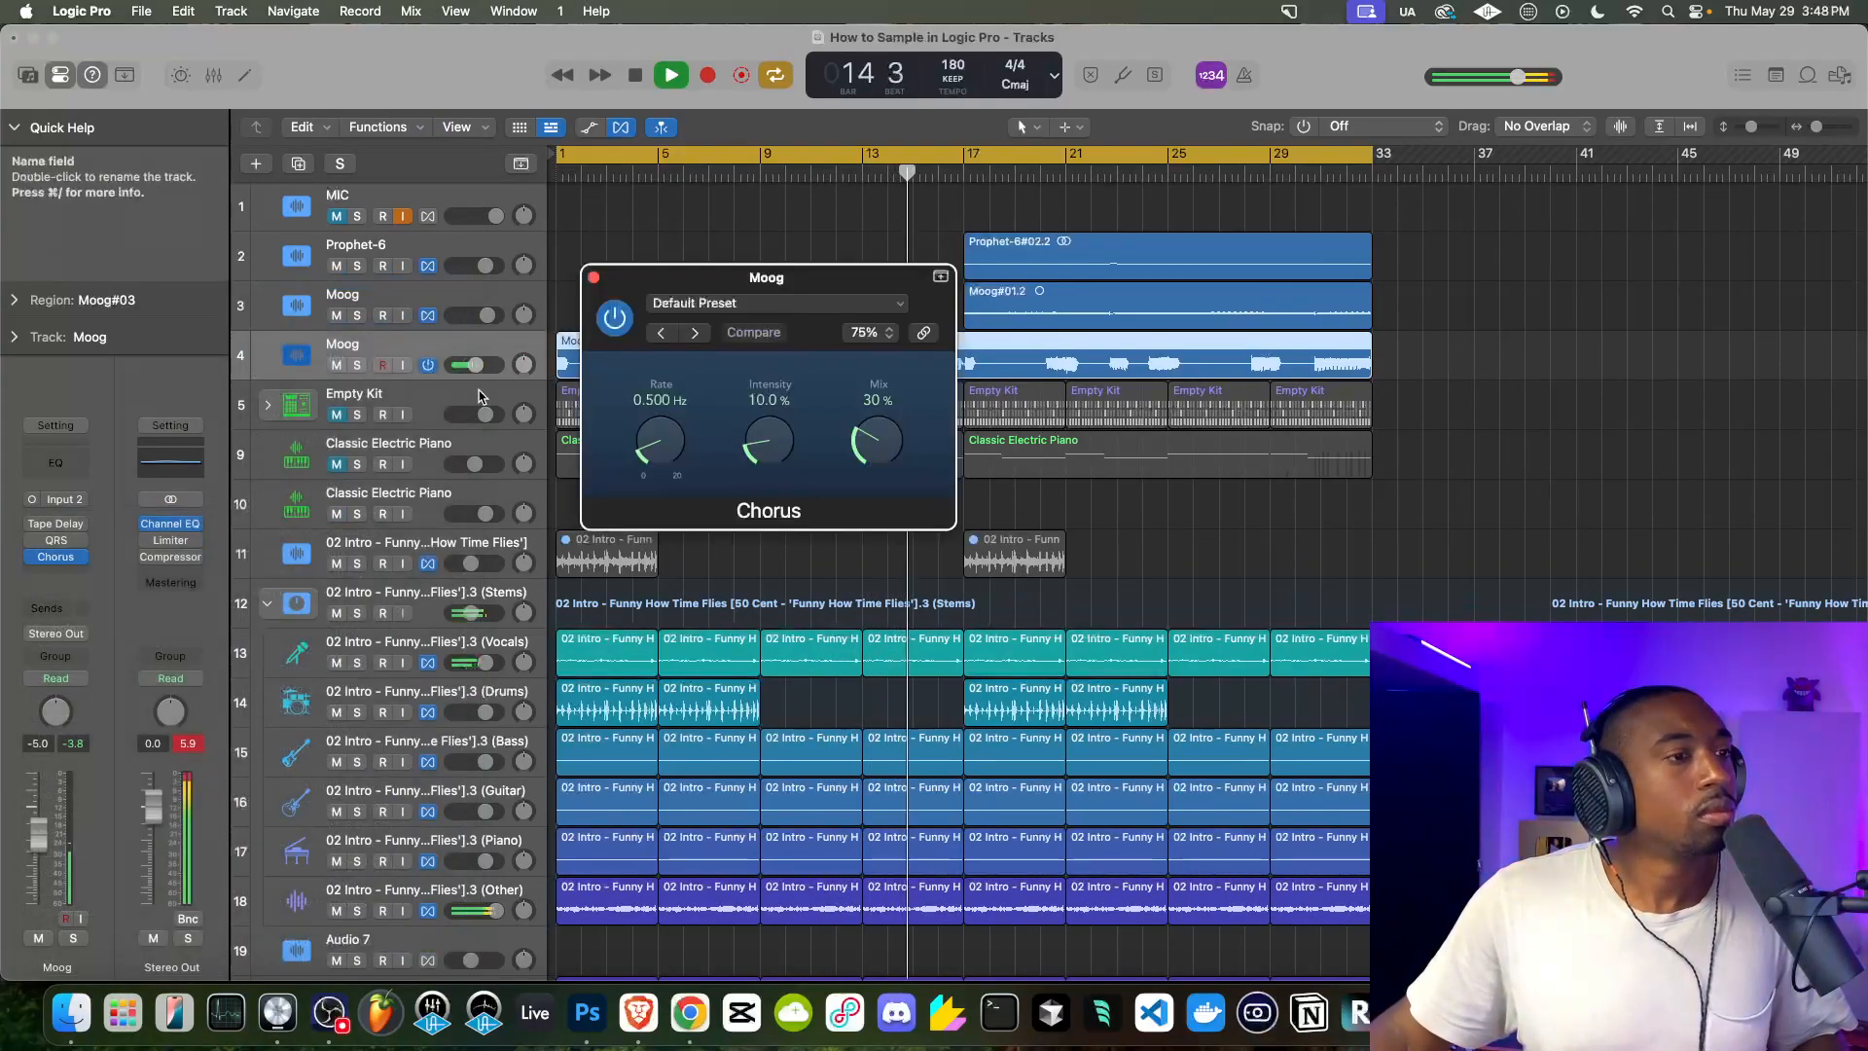
Switch Moog track 4 to stereo input In 1-2 and raise its volume to -3.4 dB
click(32, 499)
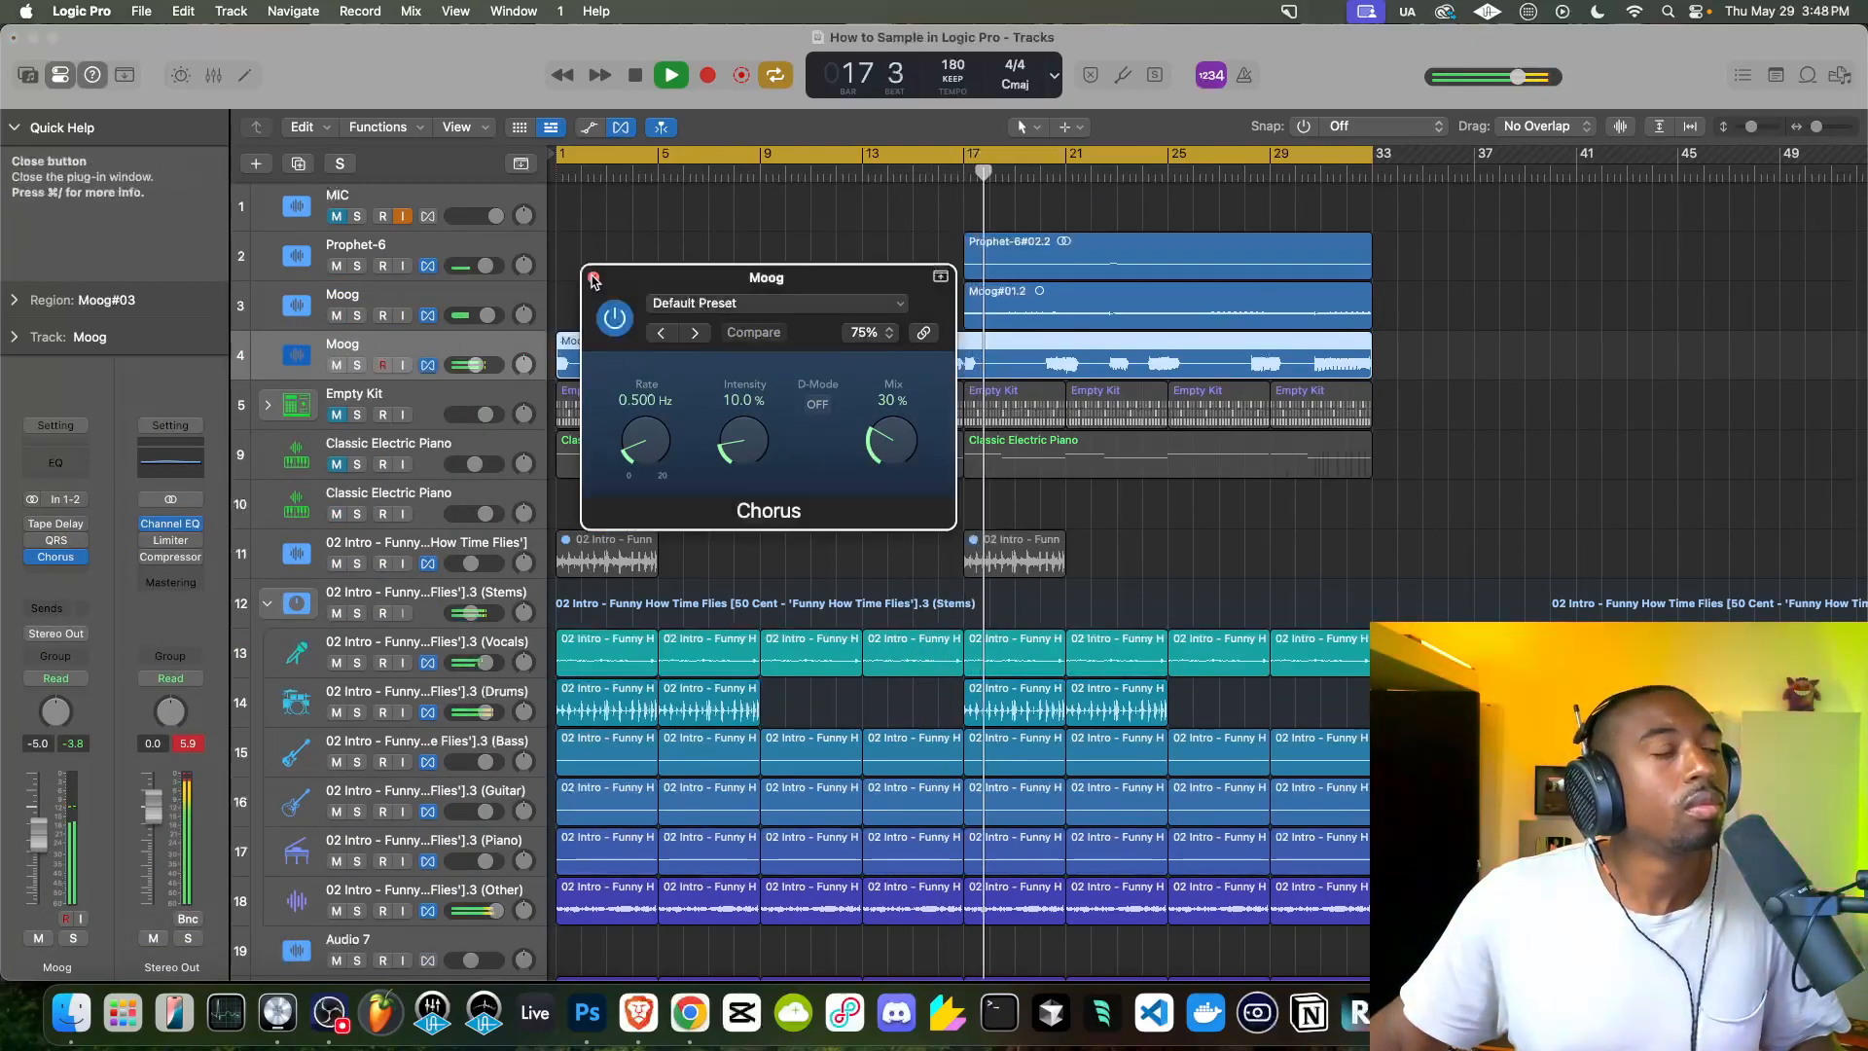
click(592, 278)
drag(474, 365, 480, 365)
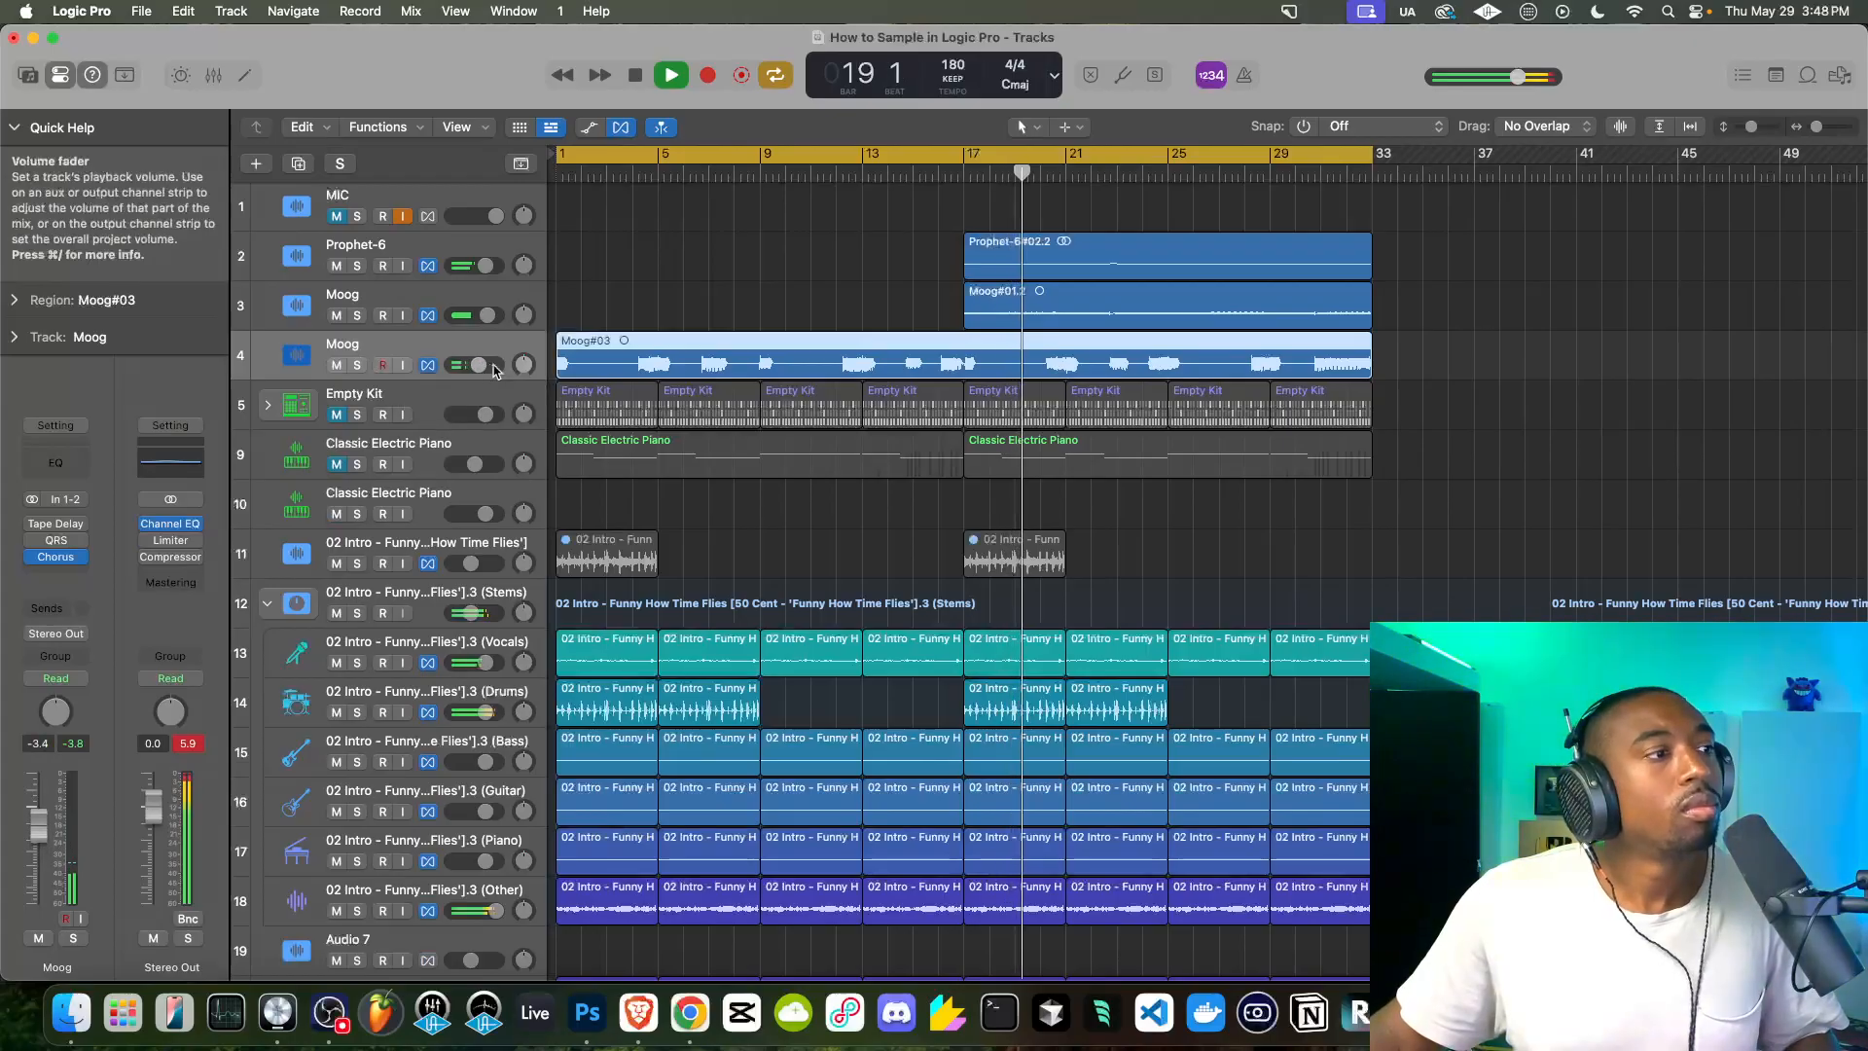
click(61, 82)
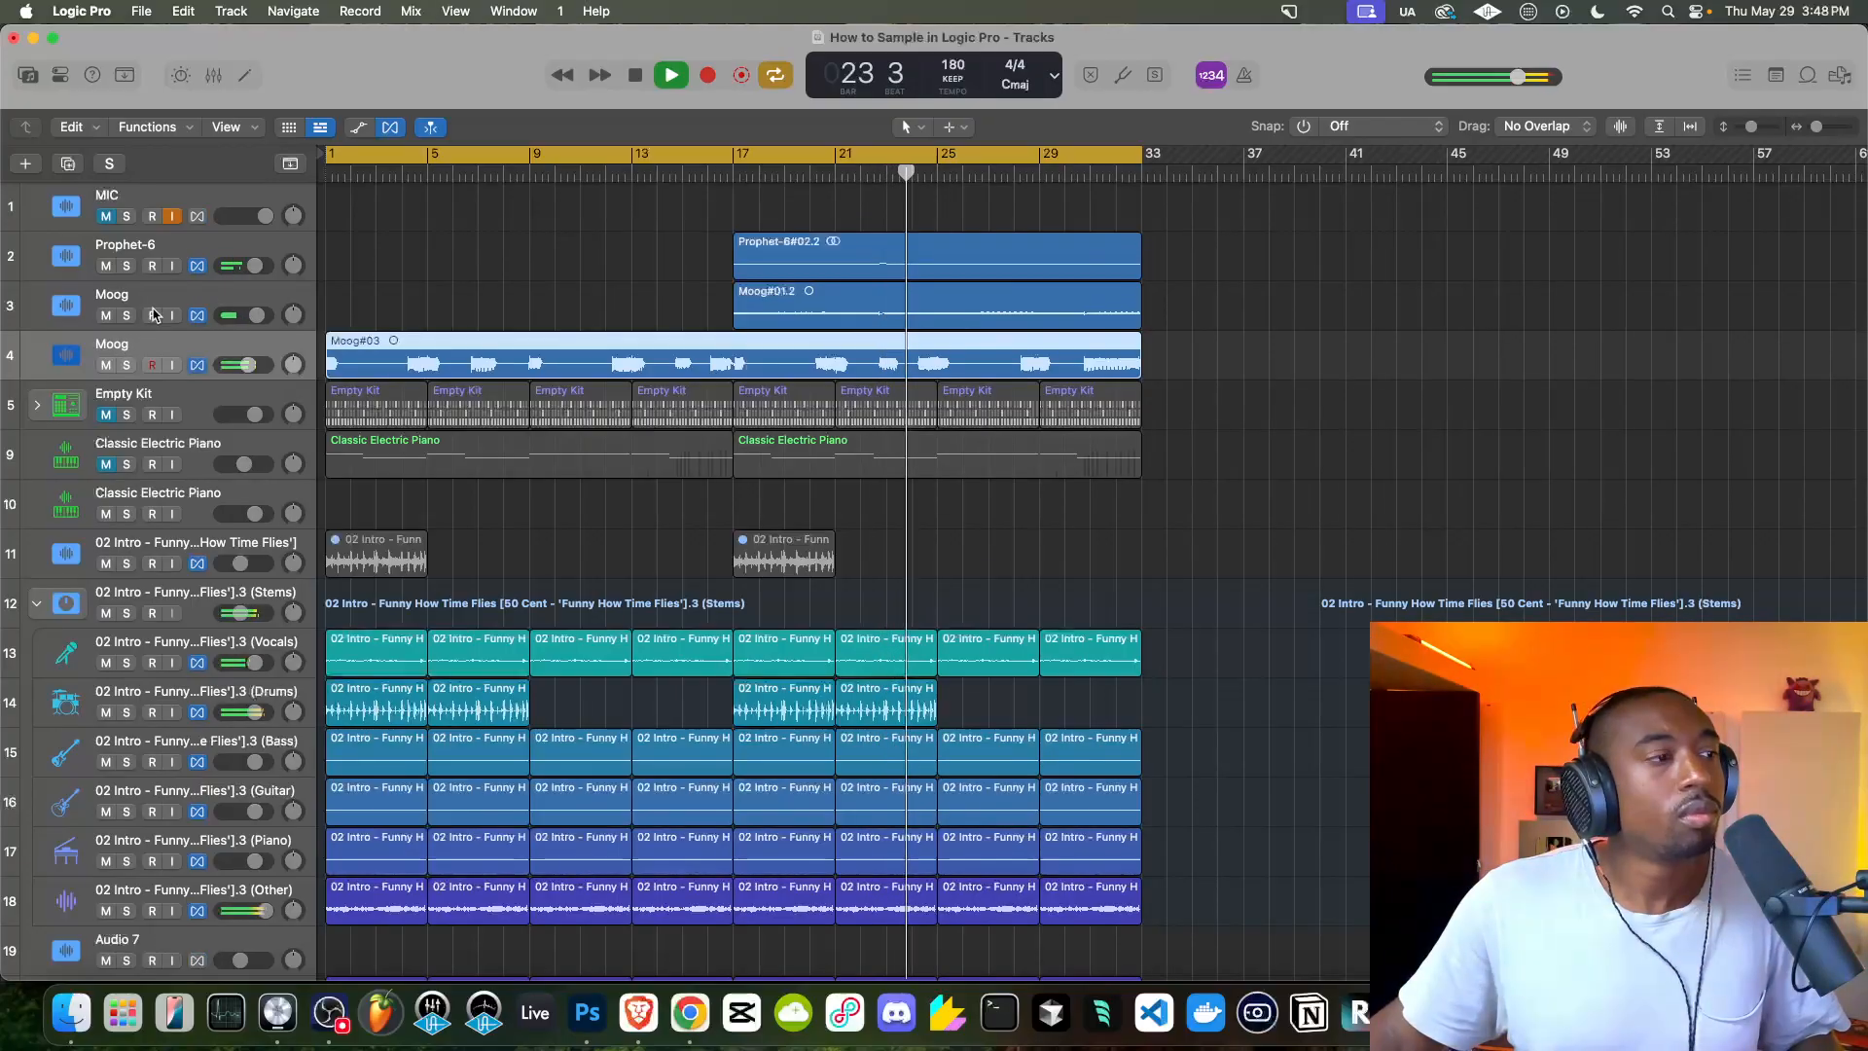
Raise the volume of the Vocals stem on track 13 and try to push the Other stem louder during playback
scroll(457, 516, down, 3)
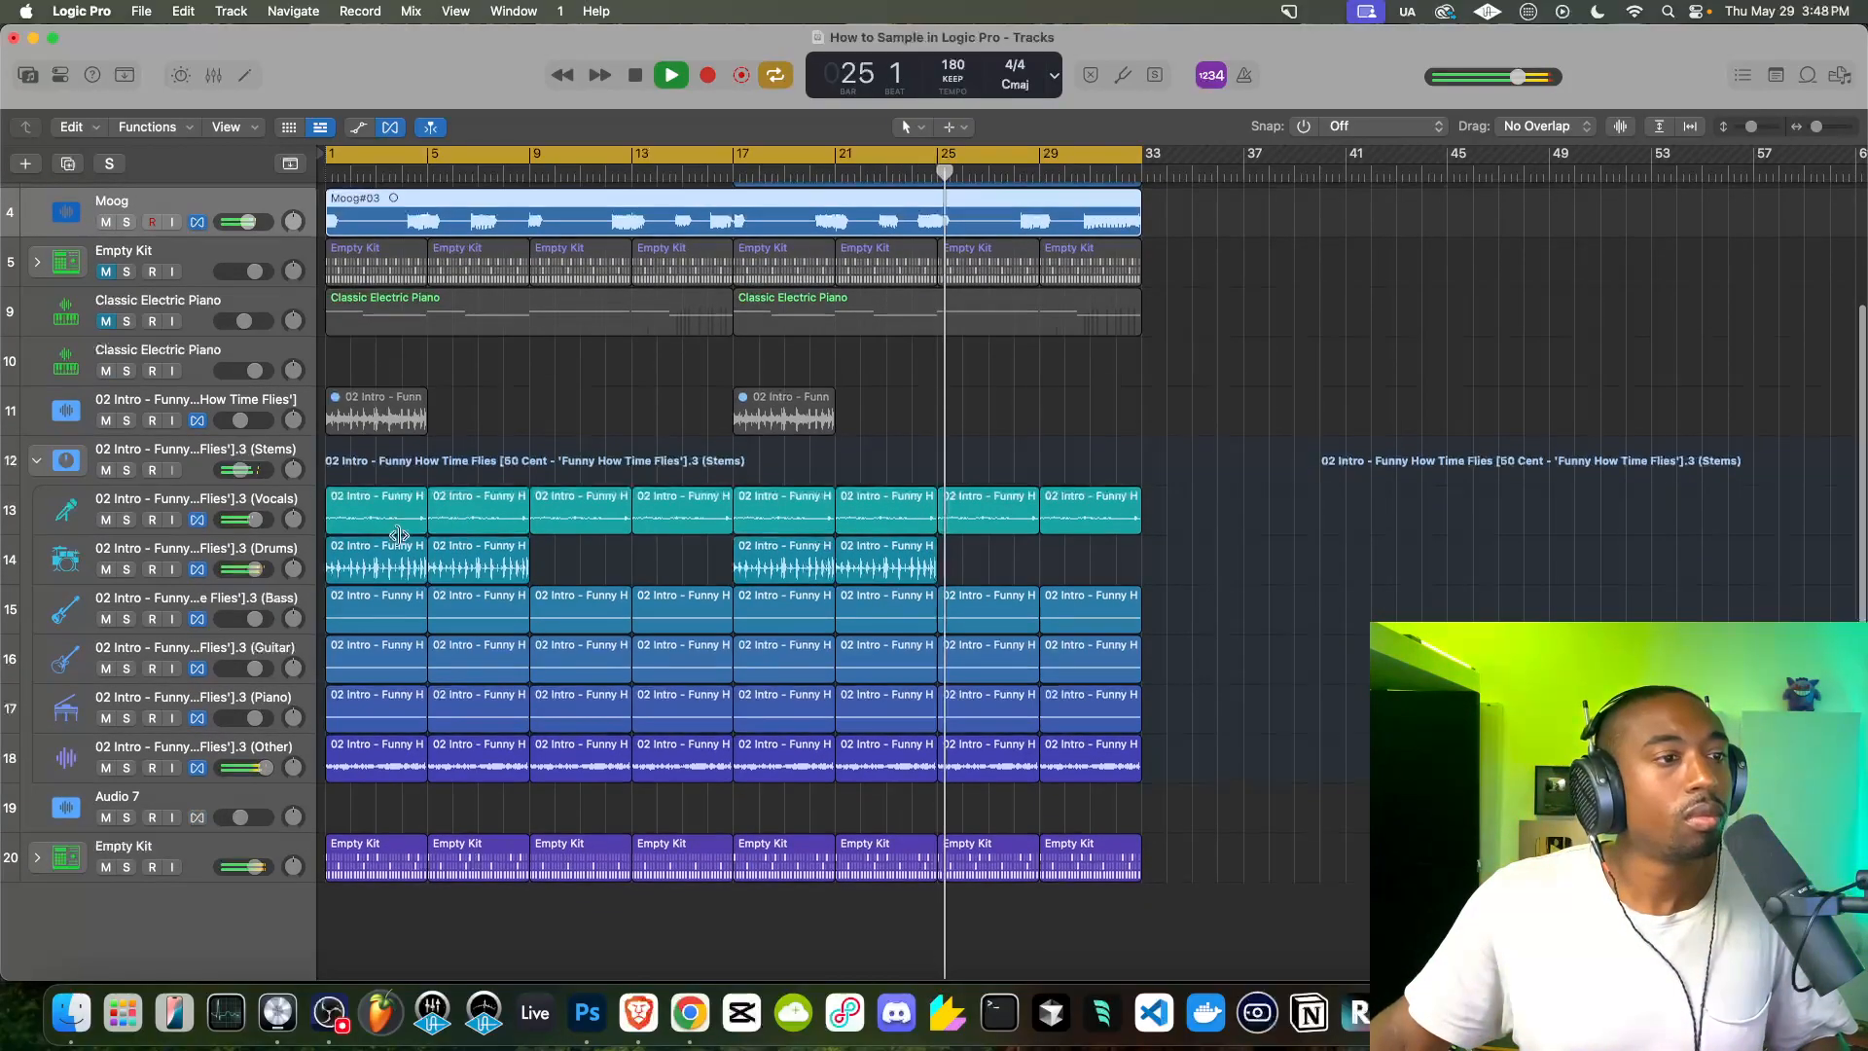
drag(254, 520, 266, 521)
drag(265, 768, 277, 769)
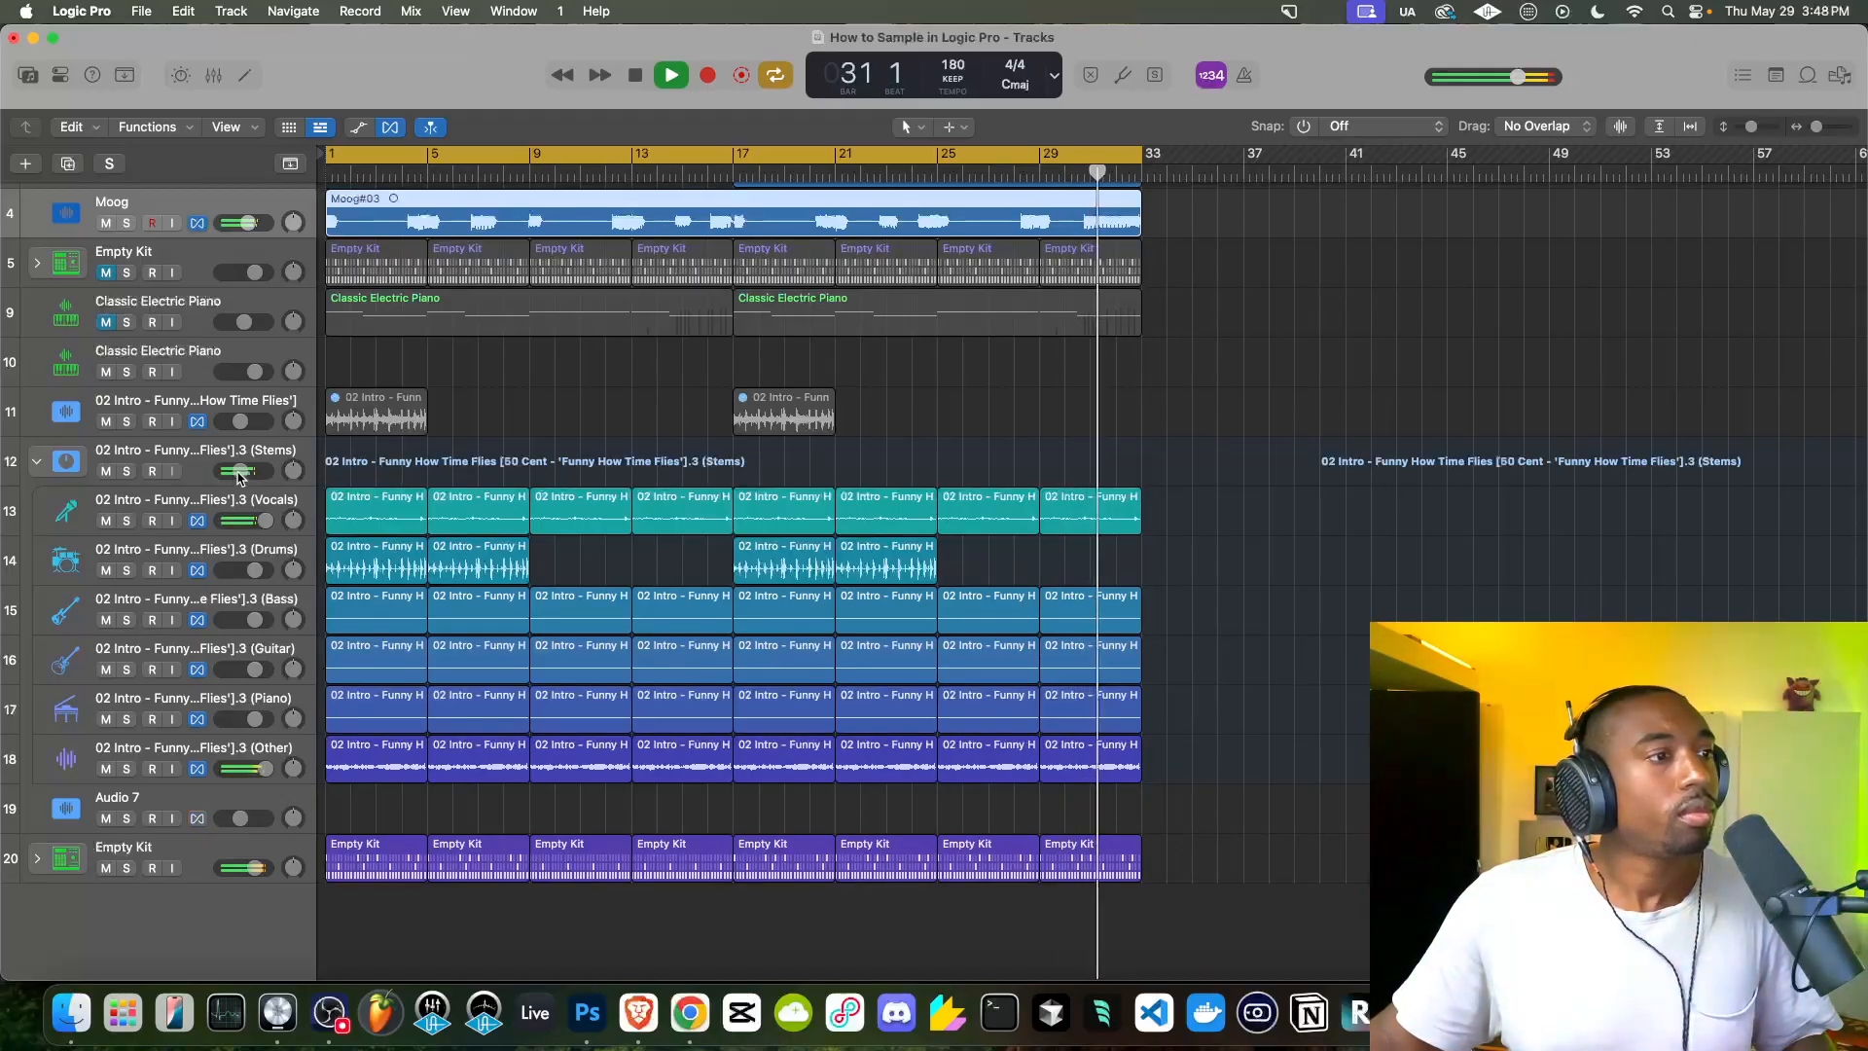
scroll(396, 443, up, 4)
scroll(399, 479, down, 4)
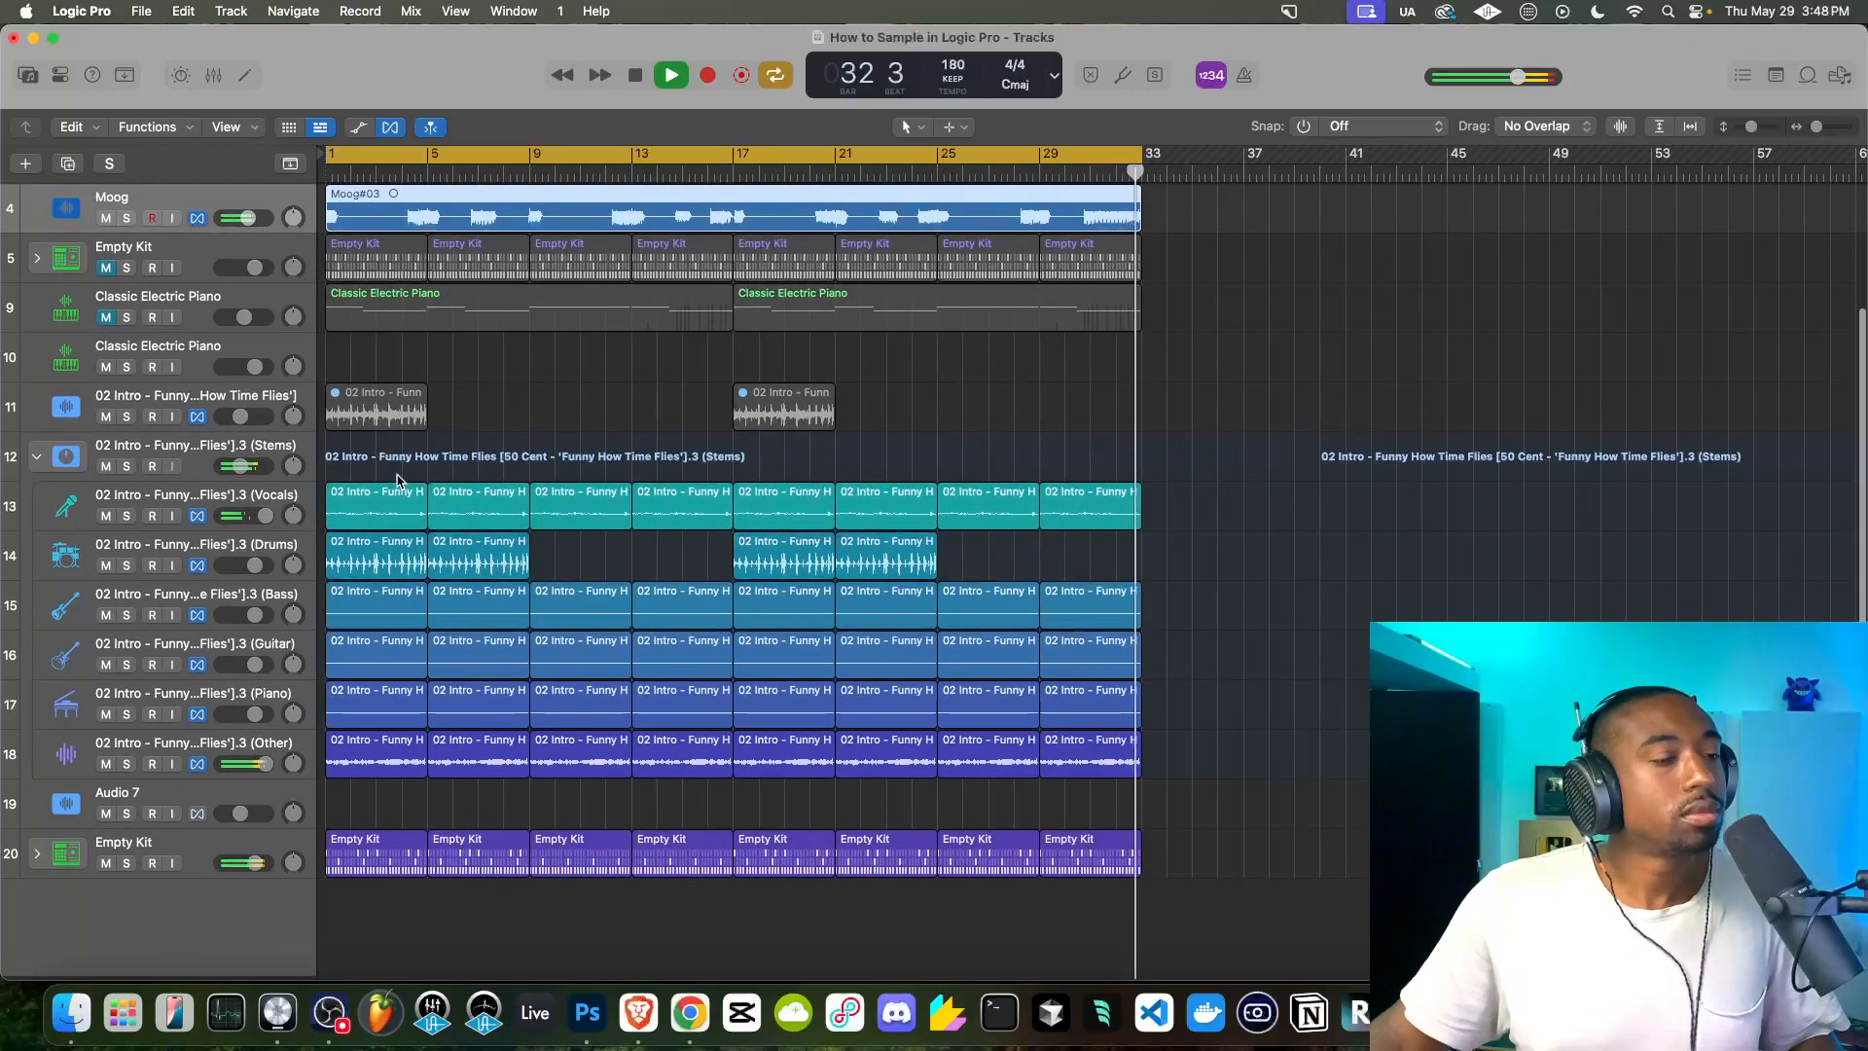
scroll(369, 447, up, 3)
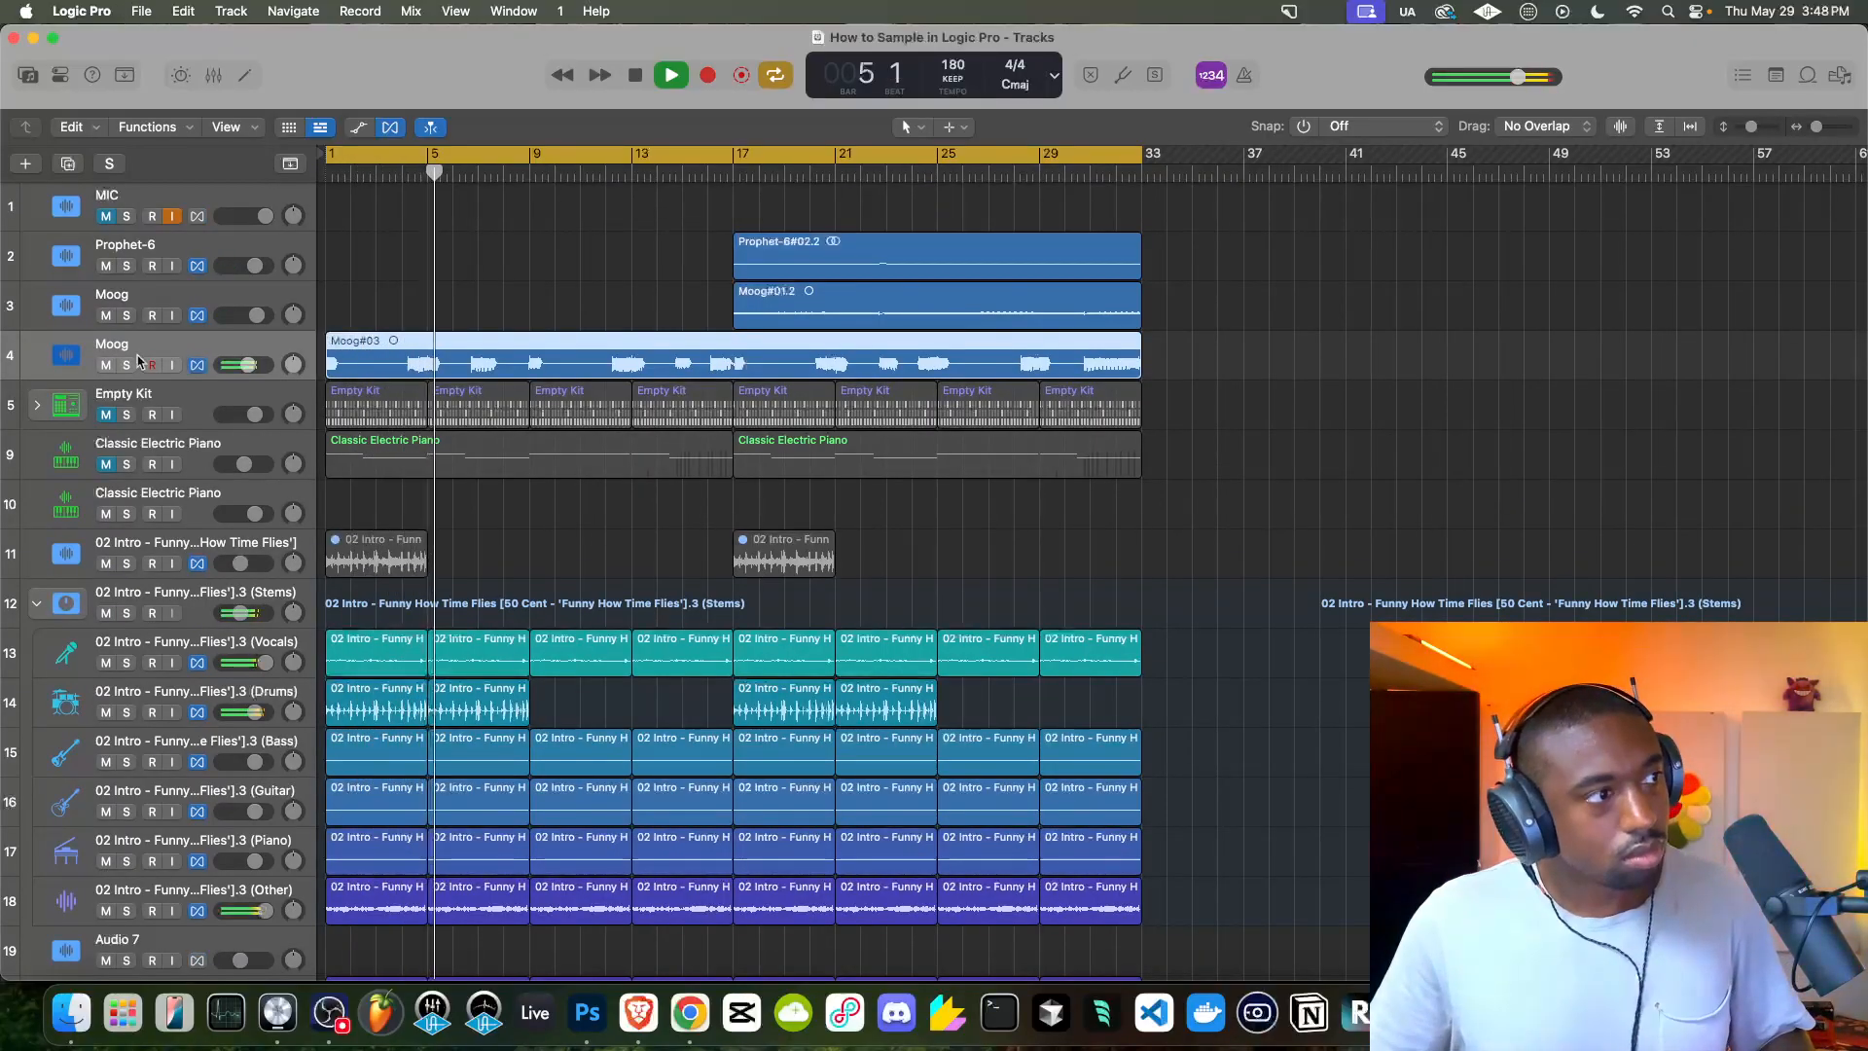
Insert a stereo AutoFilter after the Chorus on Moog track 4
click(63, 75)
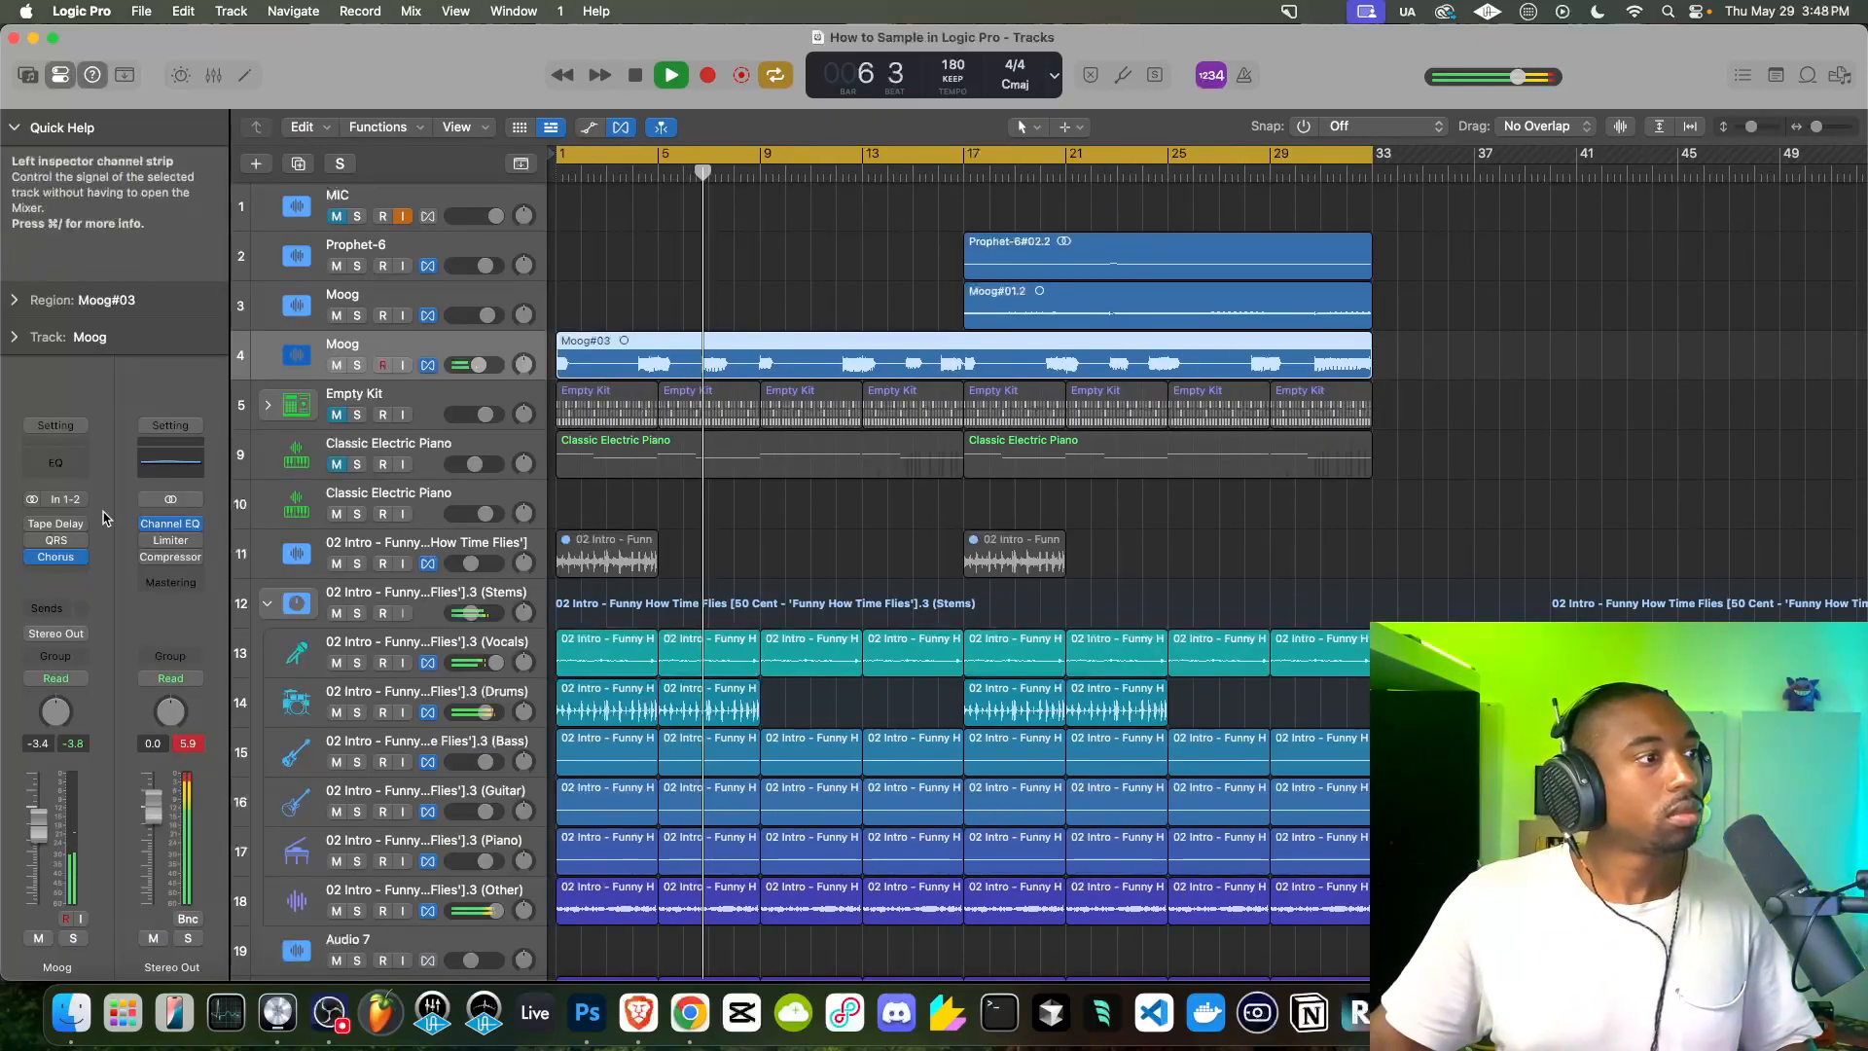
click(59, 569)
mouse_move(83, 781)
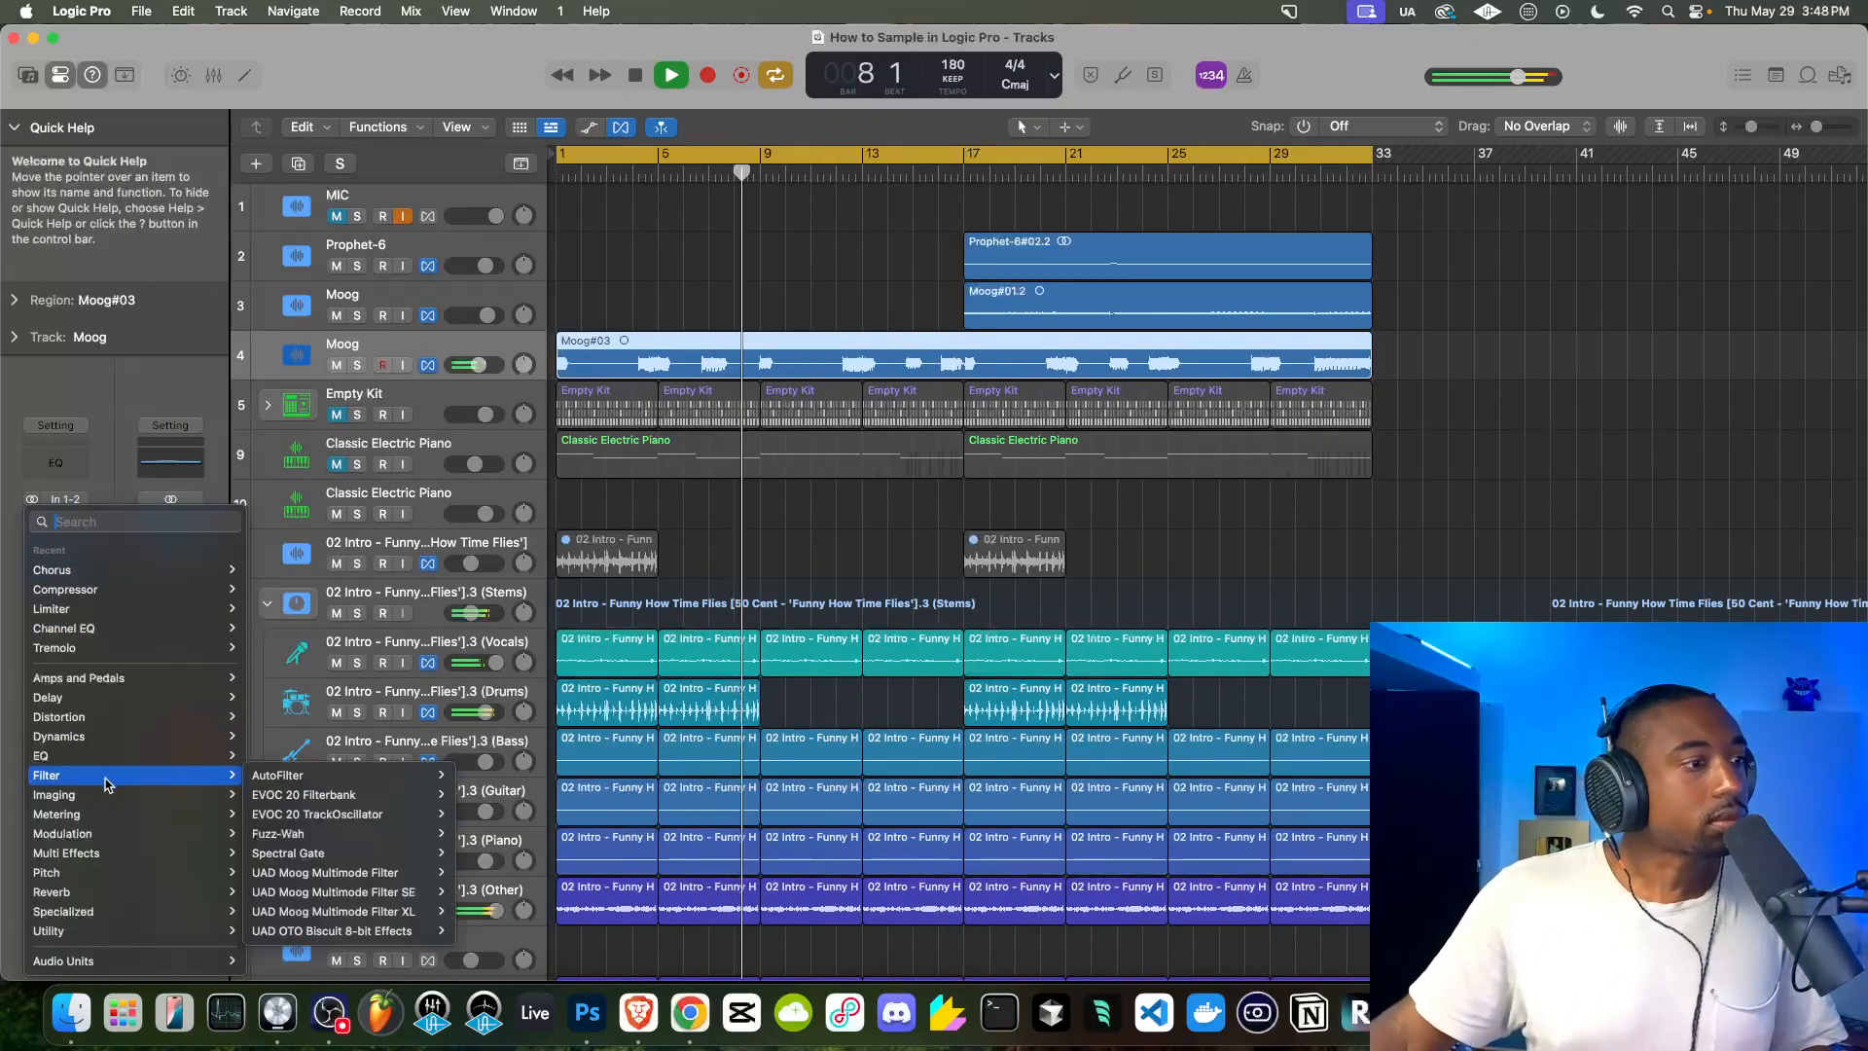
mouse_move(292, 775)
click(491, 810)
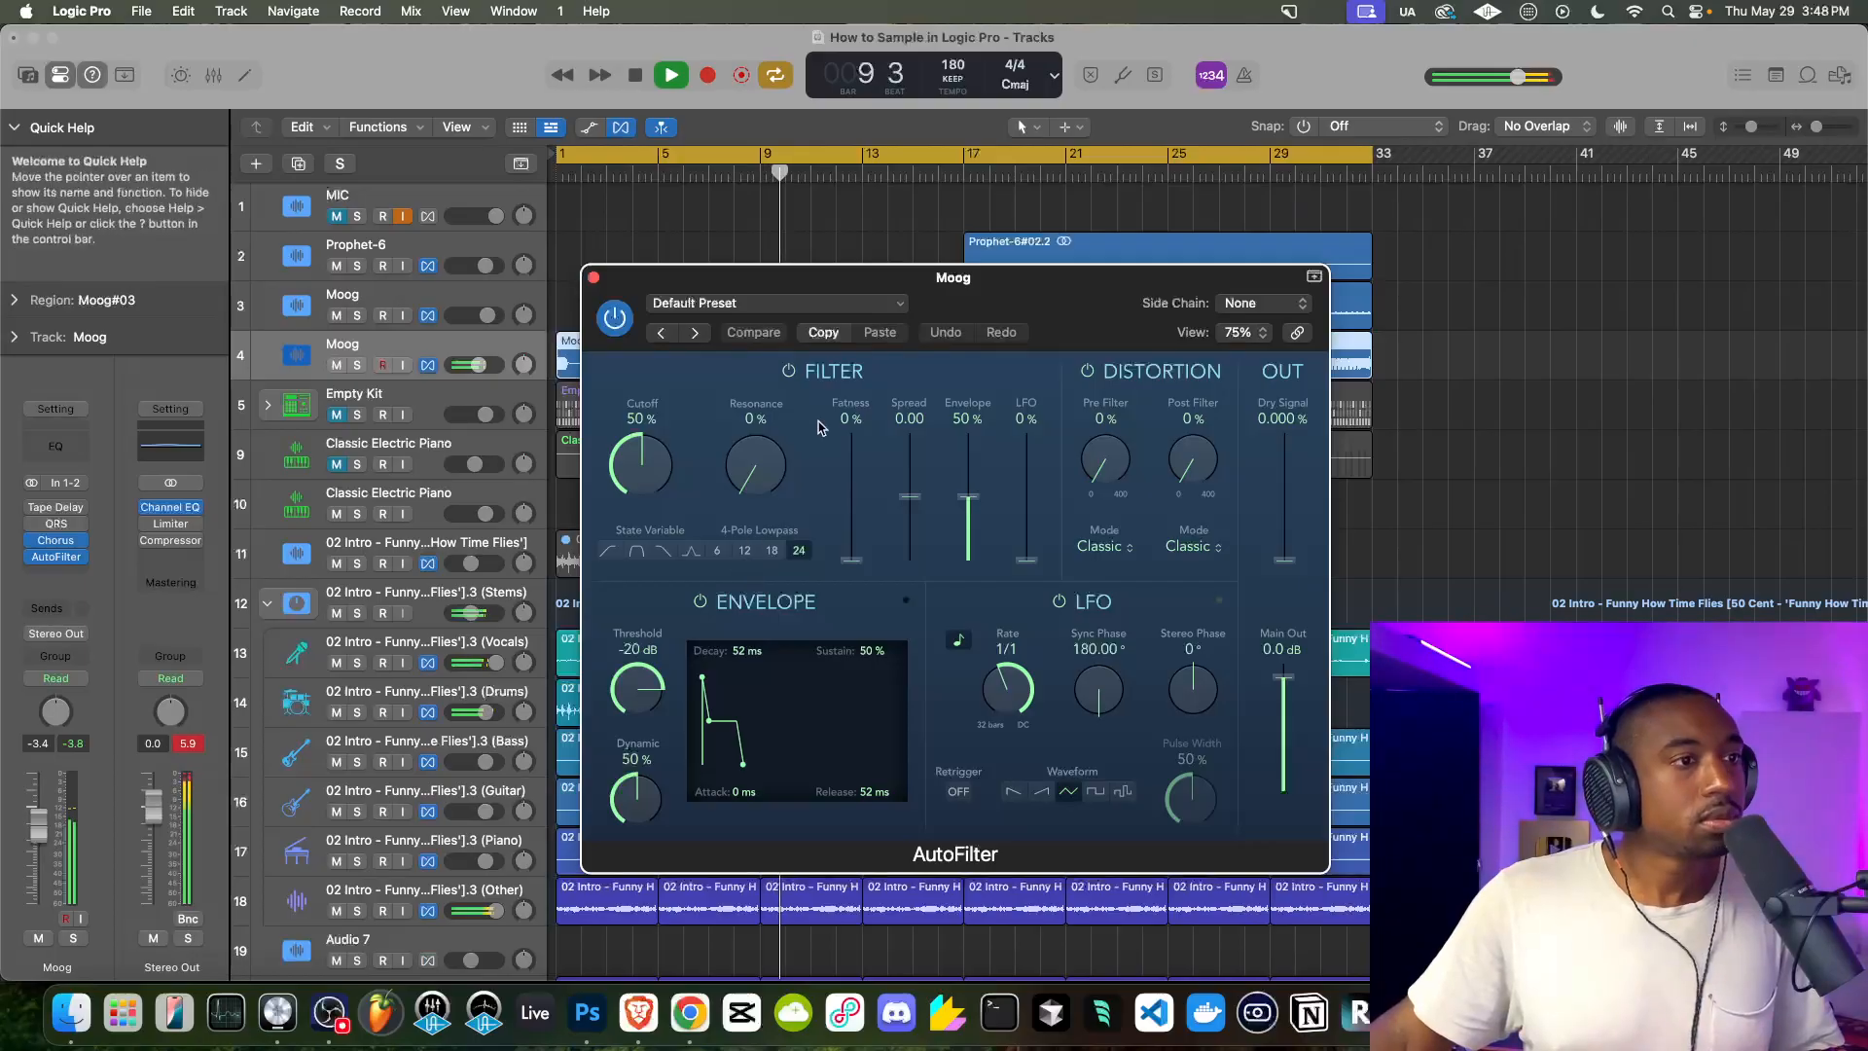
Try AutoFilter's Wah-Wah Filter preset with the cutoff at 25% and Main Out at -8.0 dB
click(823, 304)
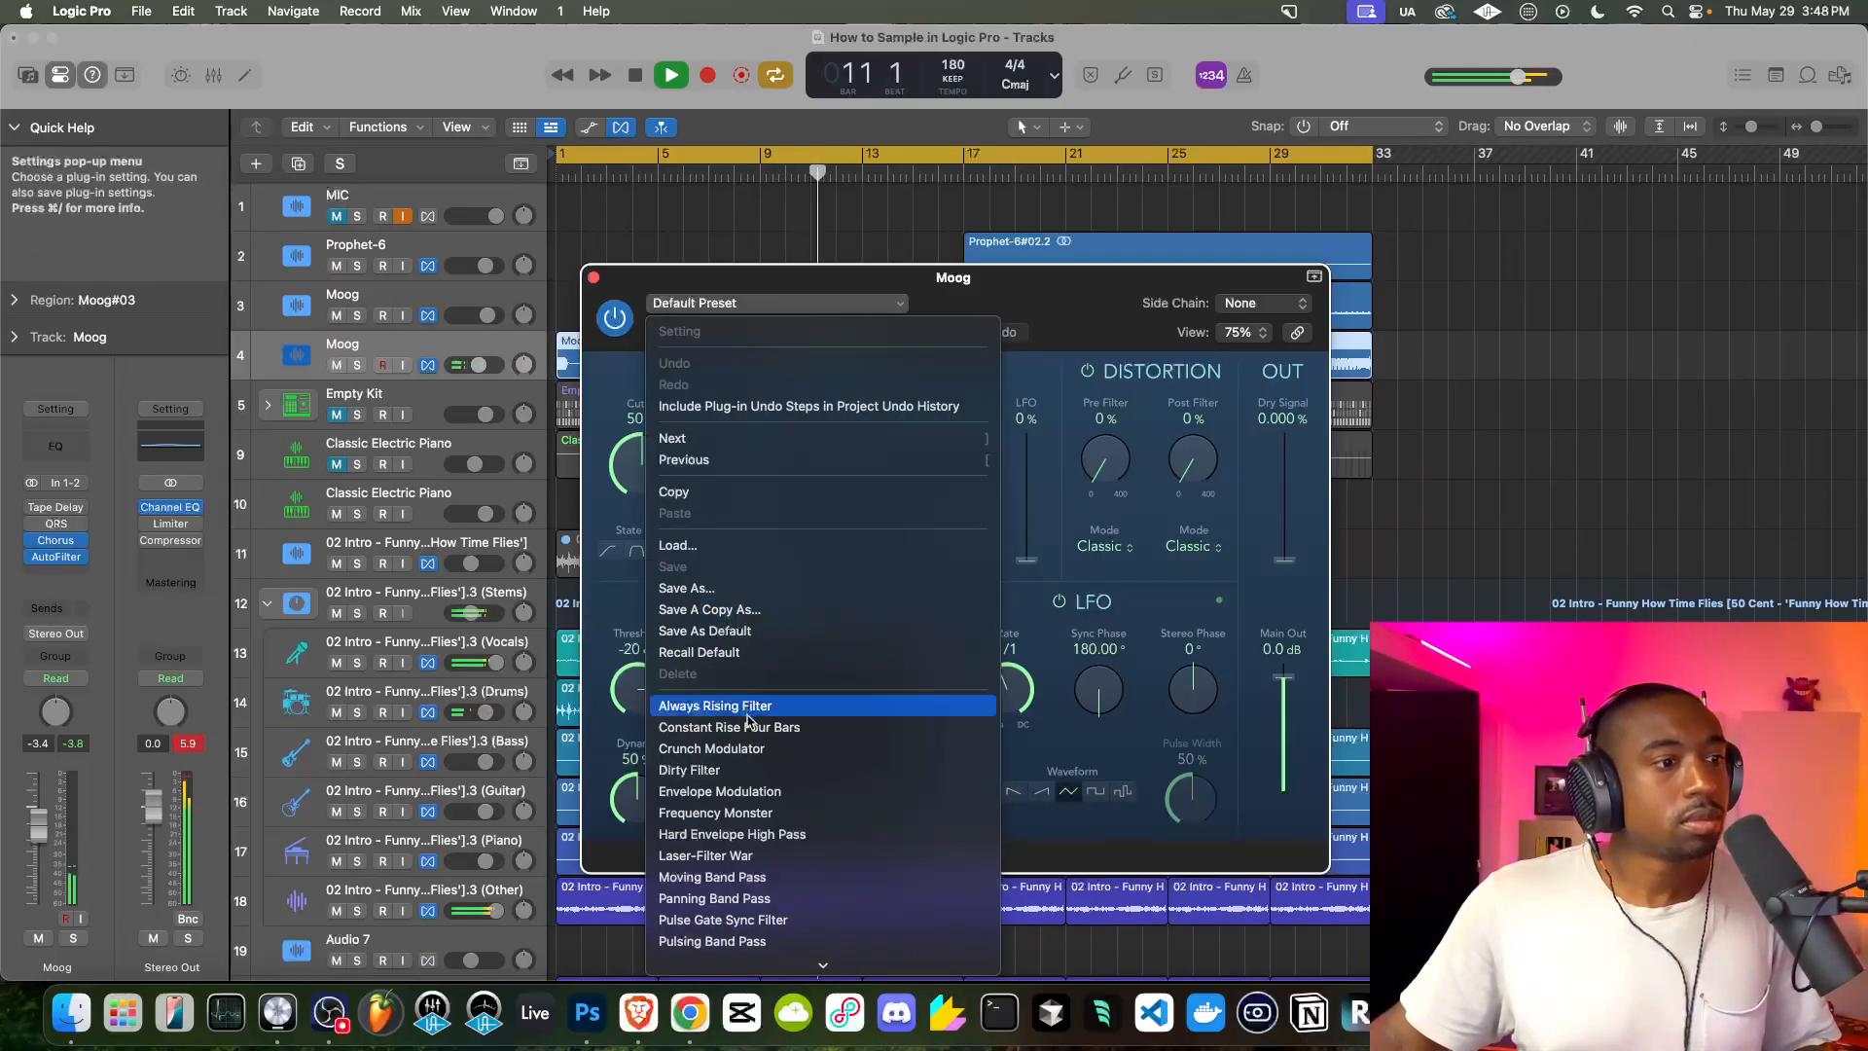
scroll(747, 722, down, 5)
click(749, 939)
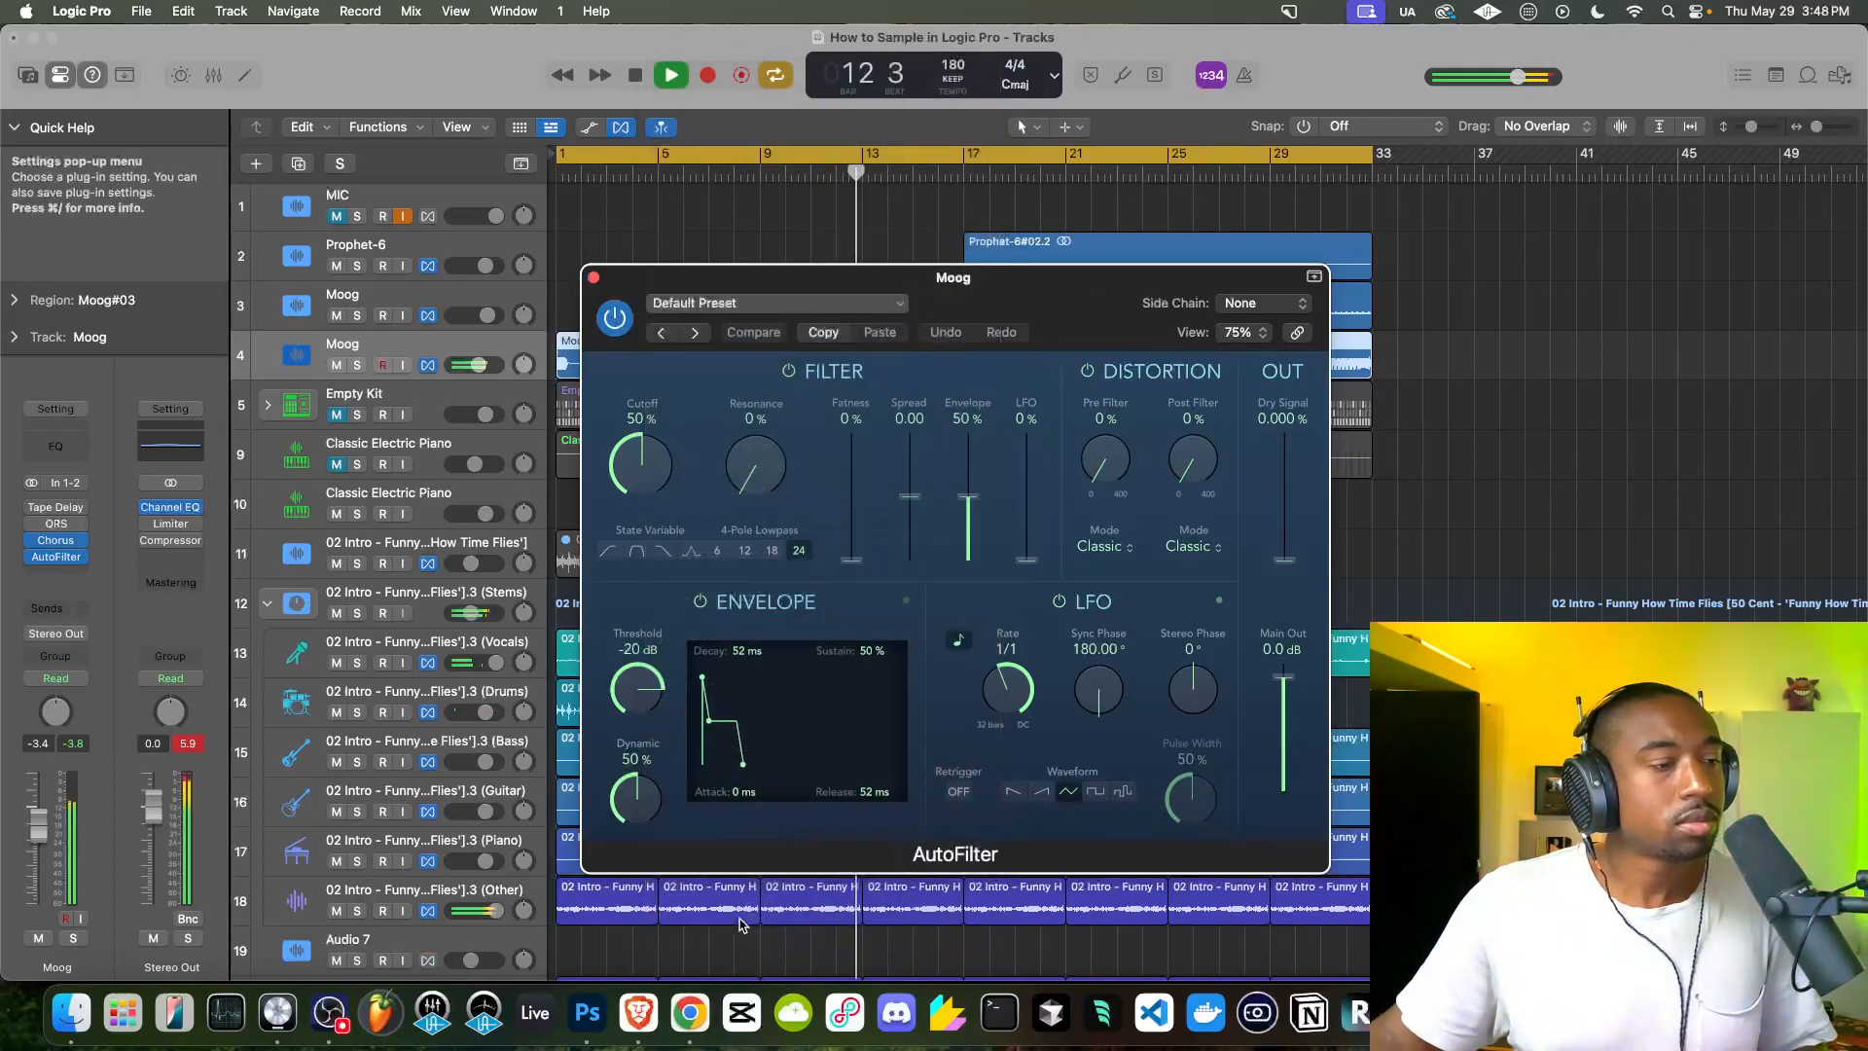
key(space)
drag(640, 465, 641, 492)
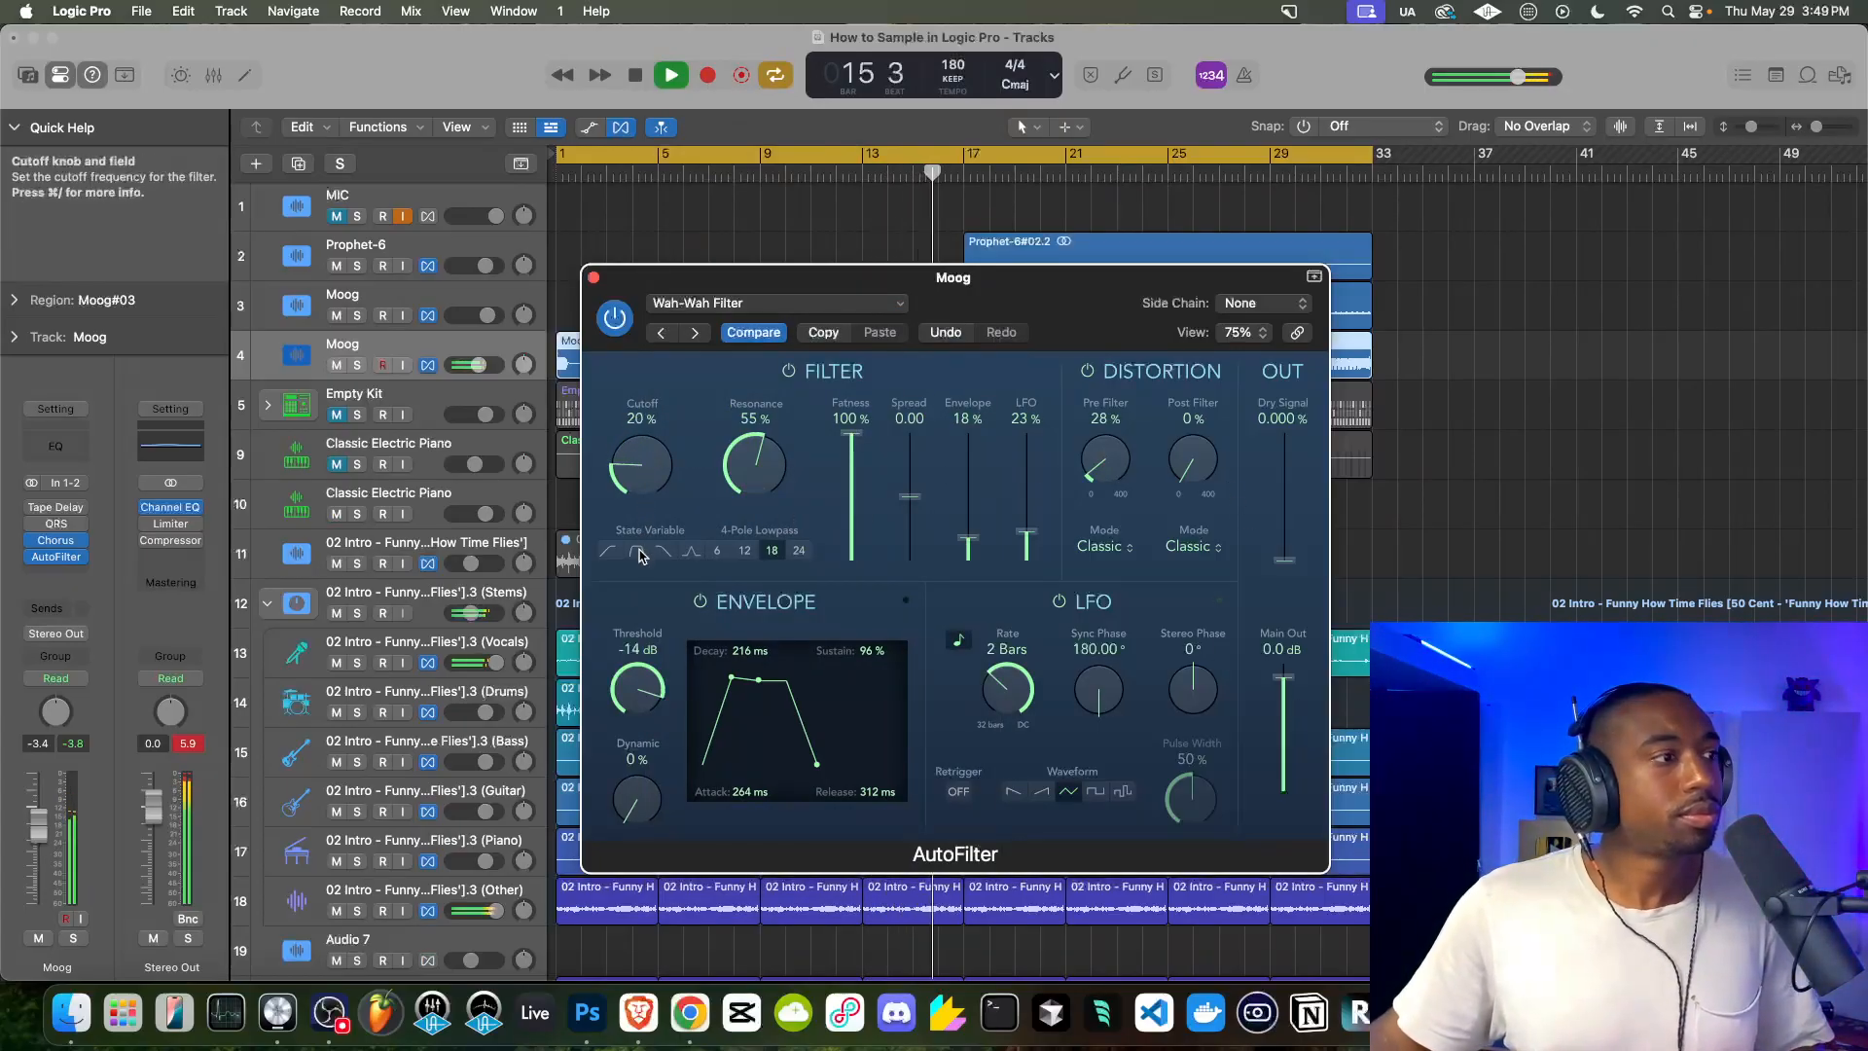
drag(640, 555, 637, 477)
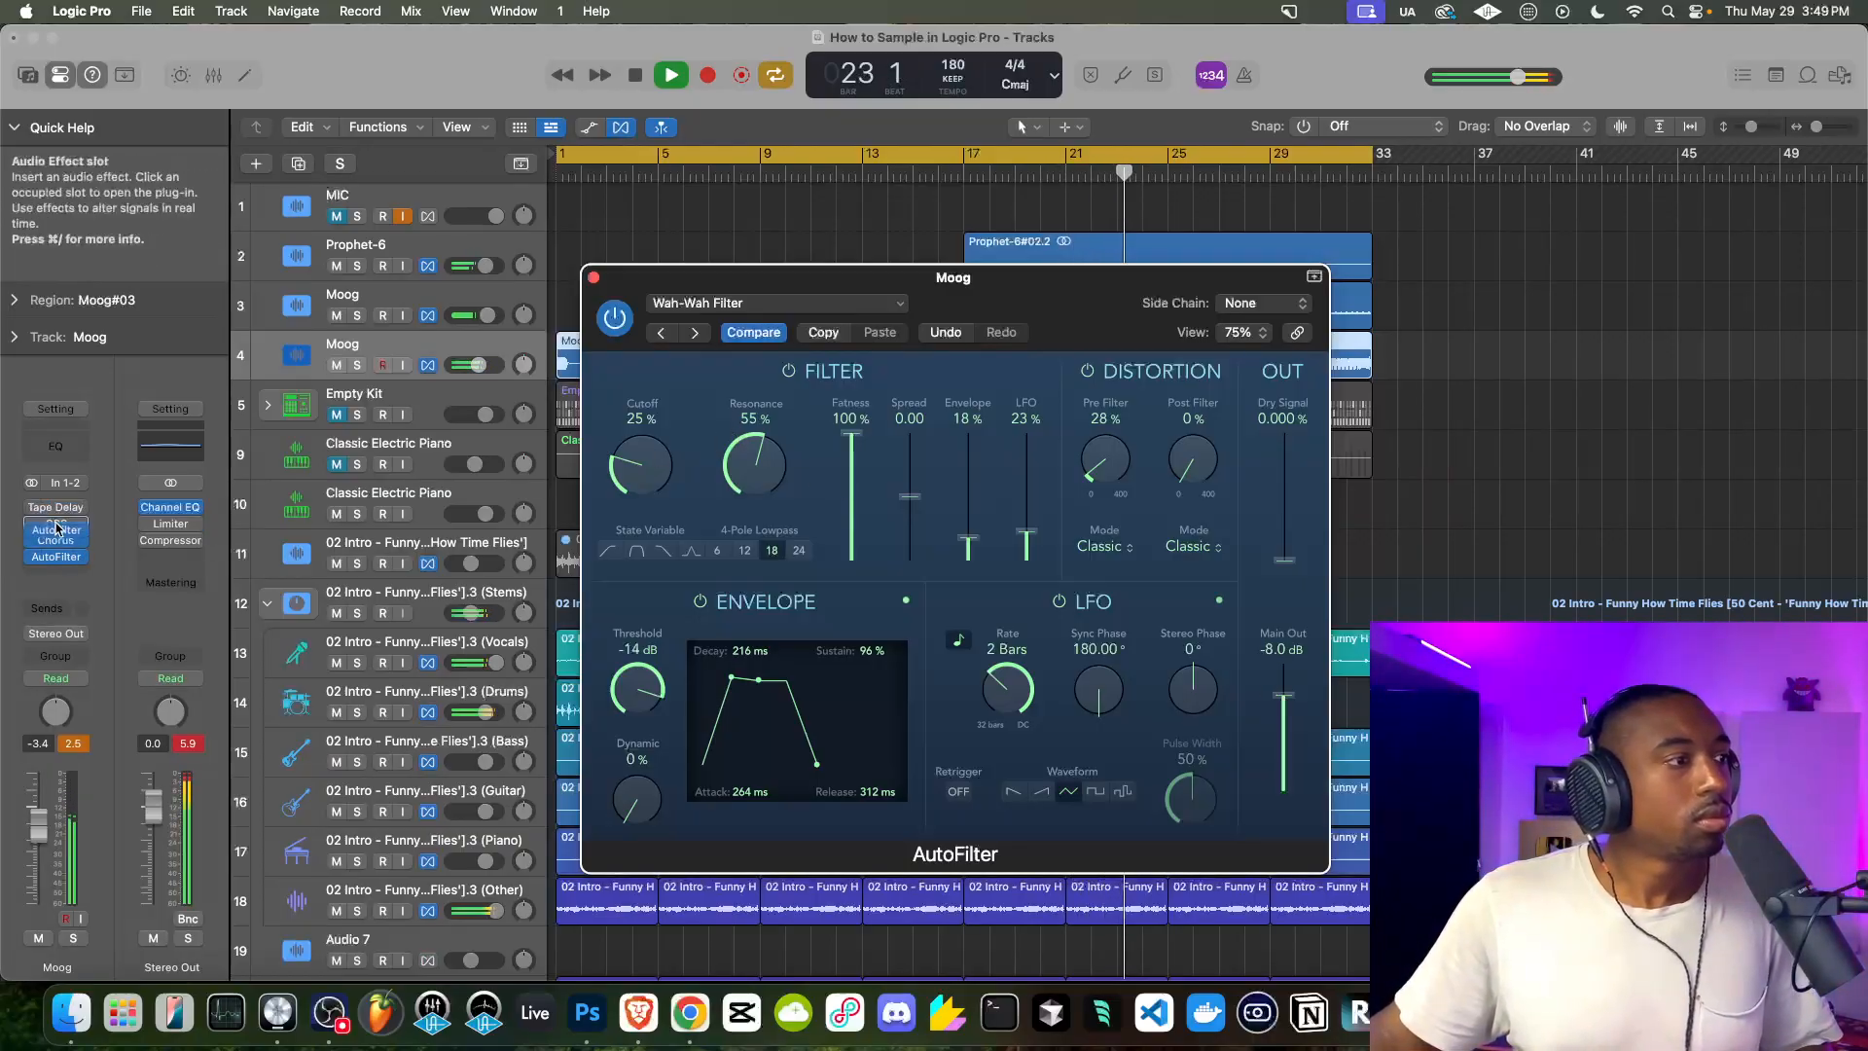
Reorder the Moog effects so AutoFilter and Chorus sit before QRS, and load AutoFilter's Wah-Wah Reactor preset
drag(55, 530, 56, 526)
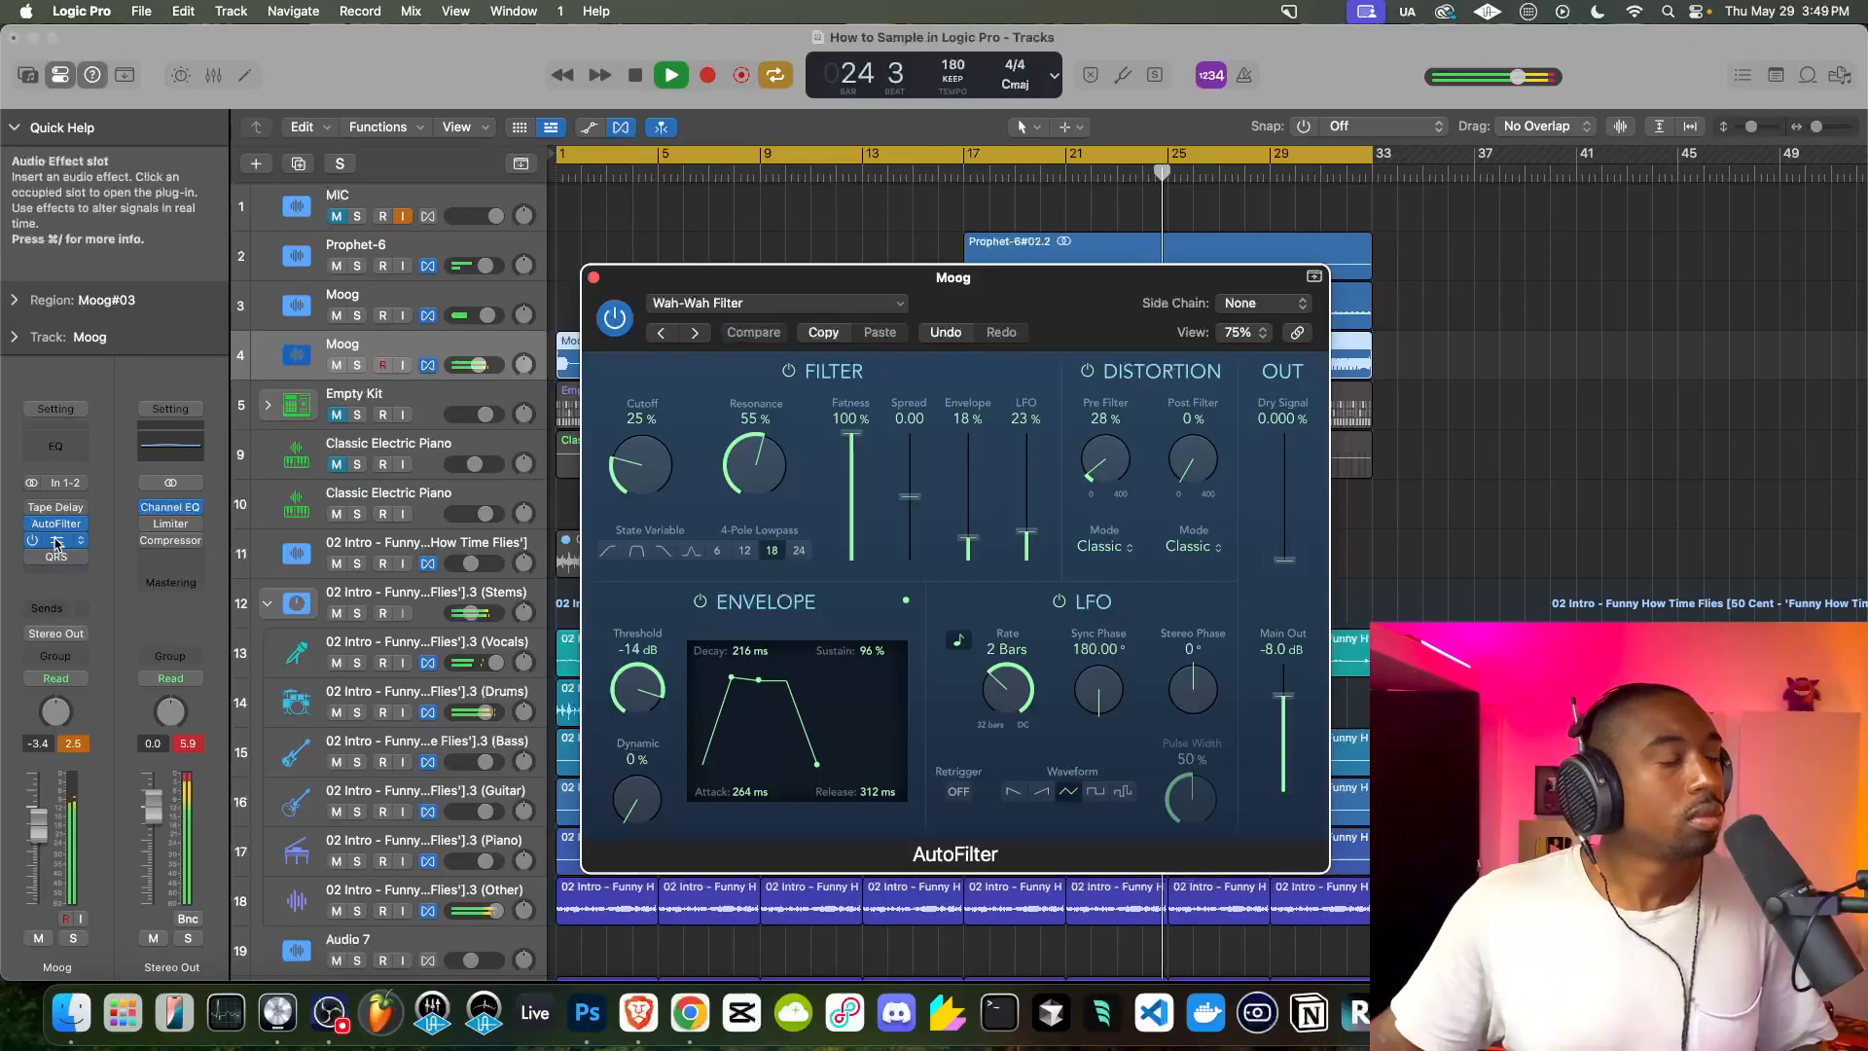
click(695, 334)
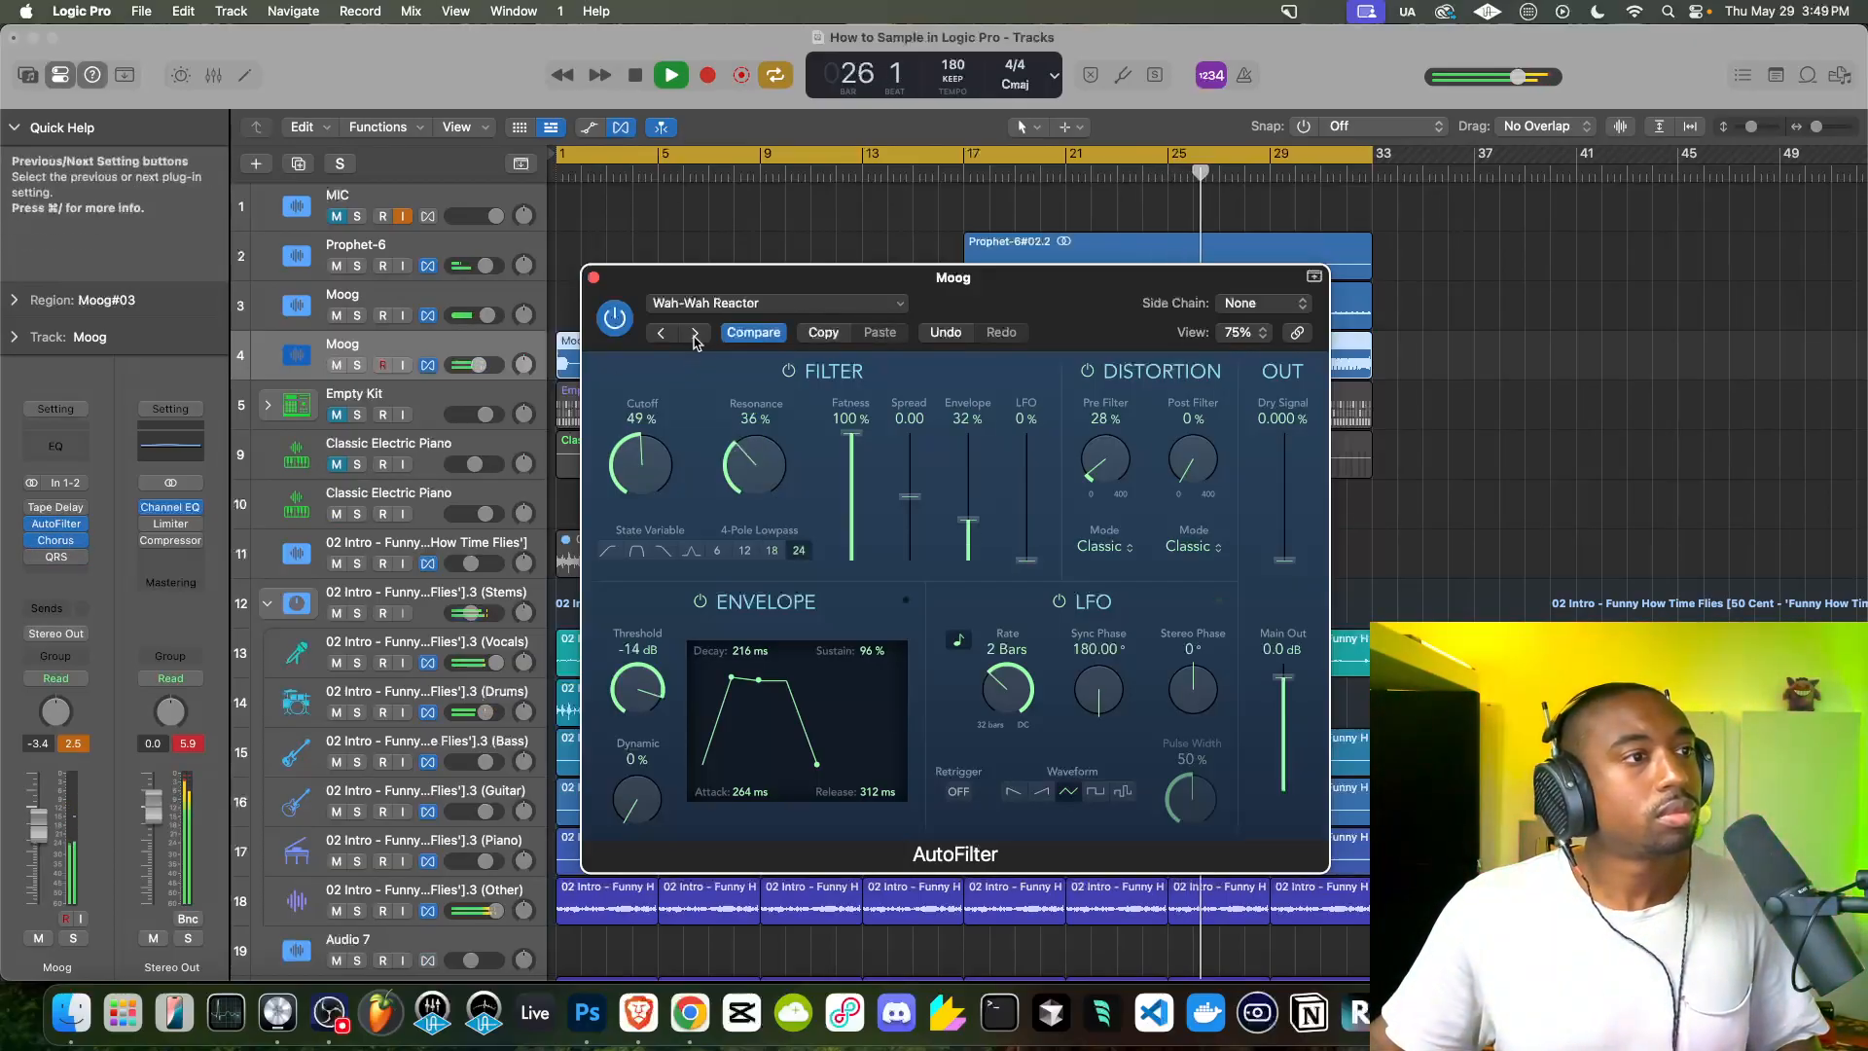
Set AutoFilter's Main Out to -1.0 dB while auditioning, keeping the Wah-Wah Reactor preset, and close the plug-in
drag(1284, 677, 1286, 699)
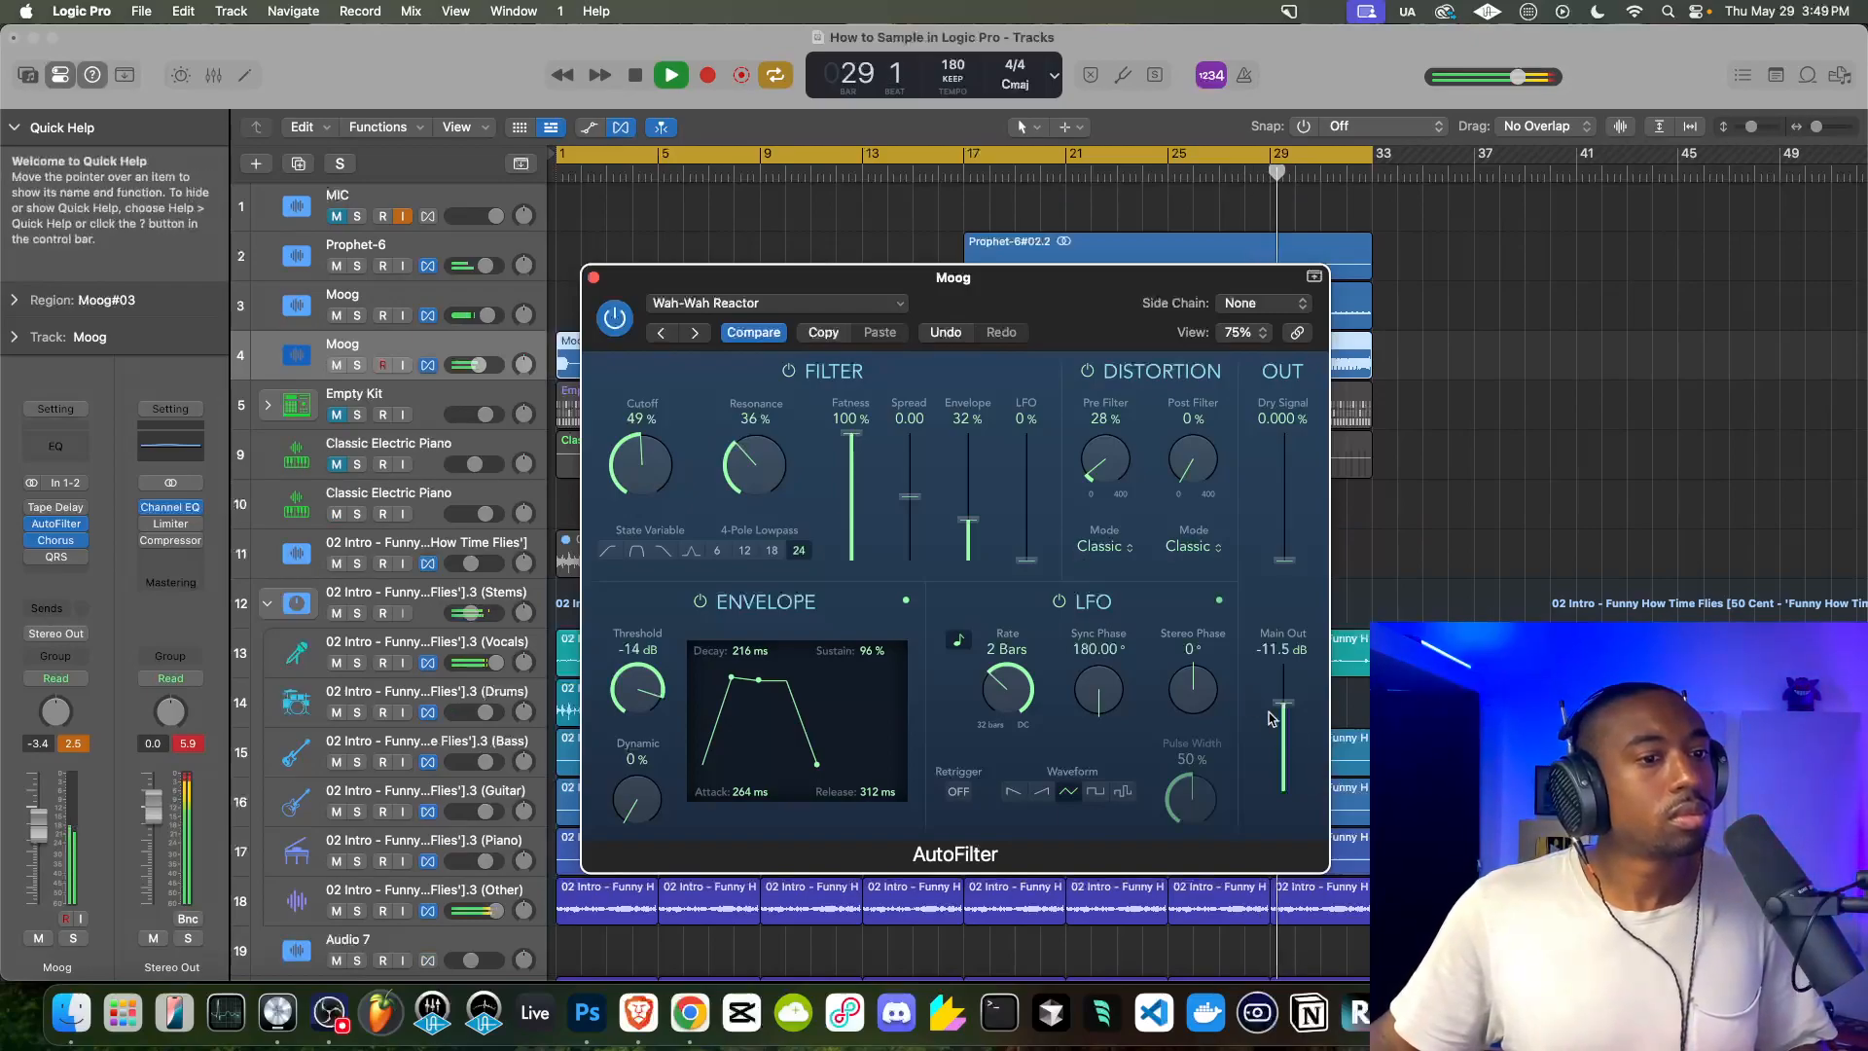
drag(1270, 698, 1282, 687)
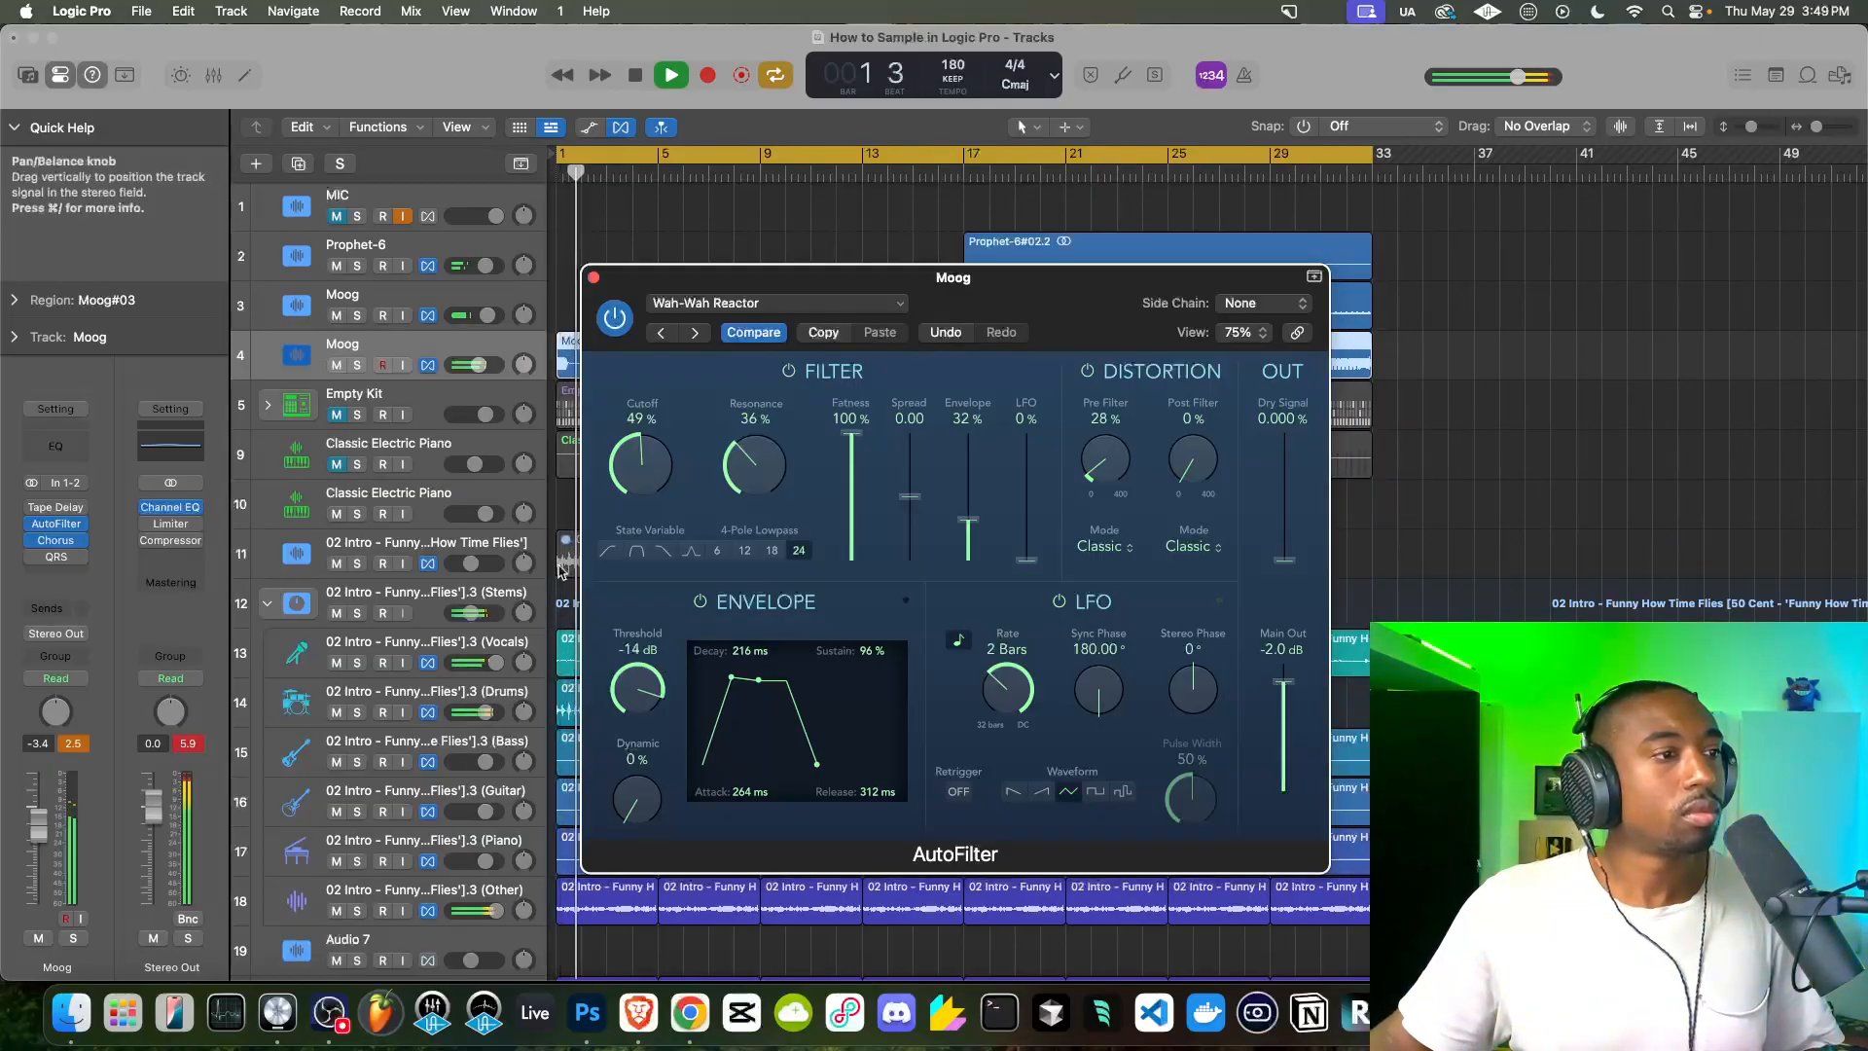
click(807, 303)
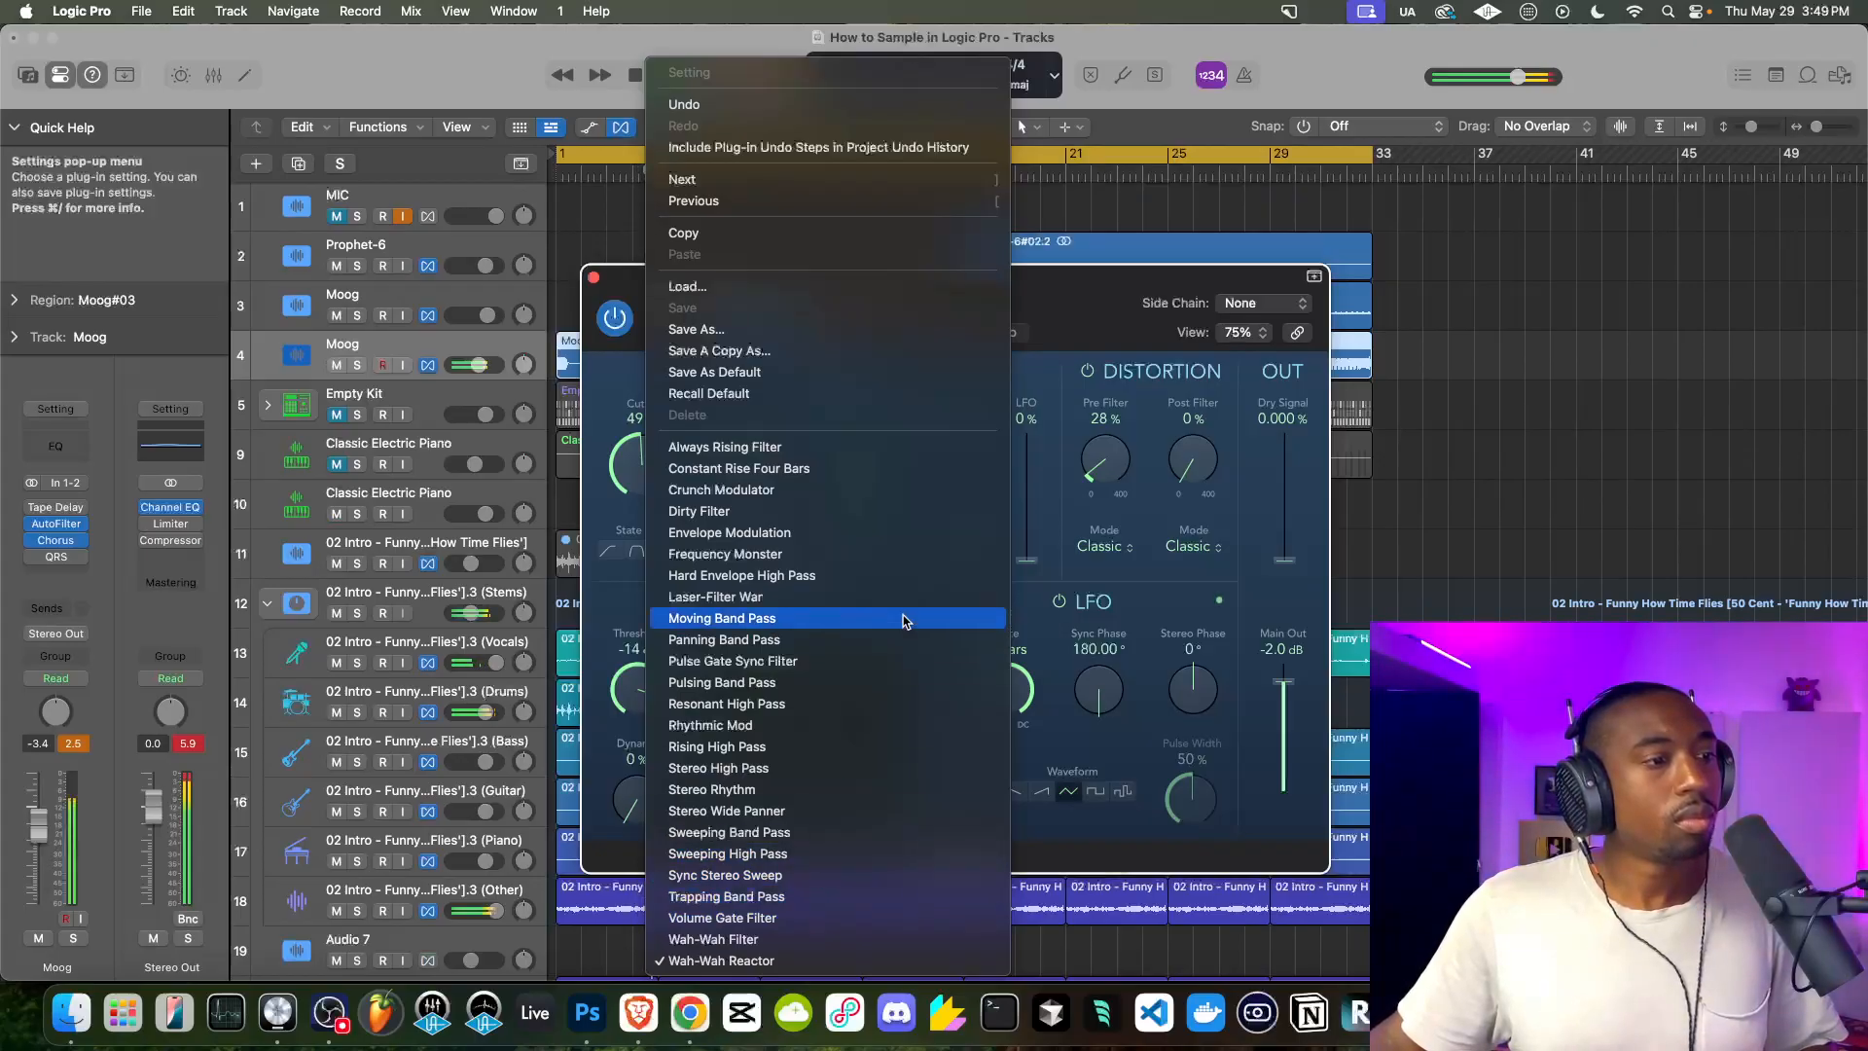
click(1061, 306)
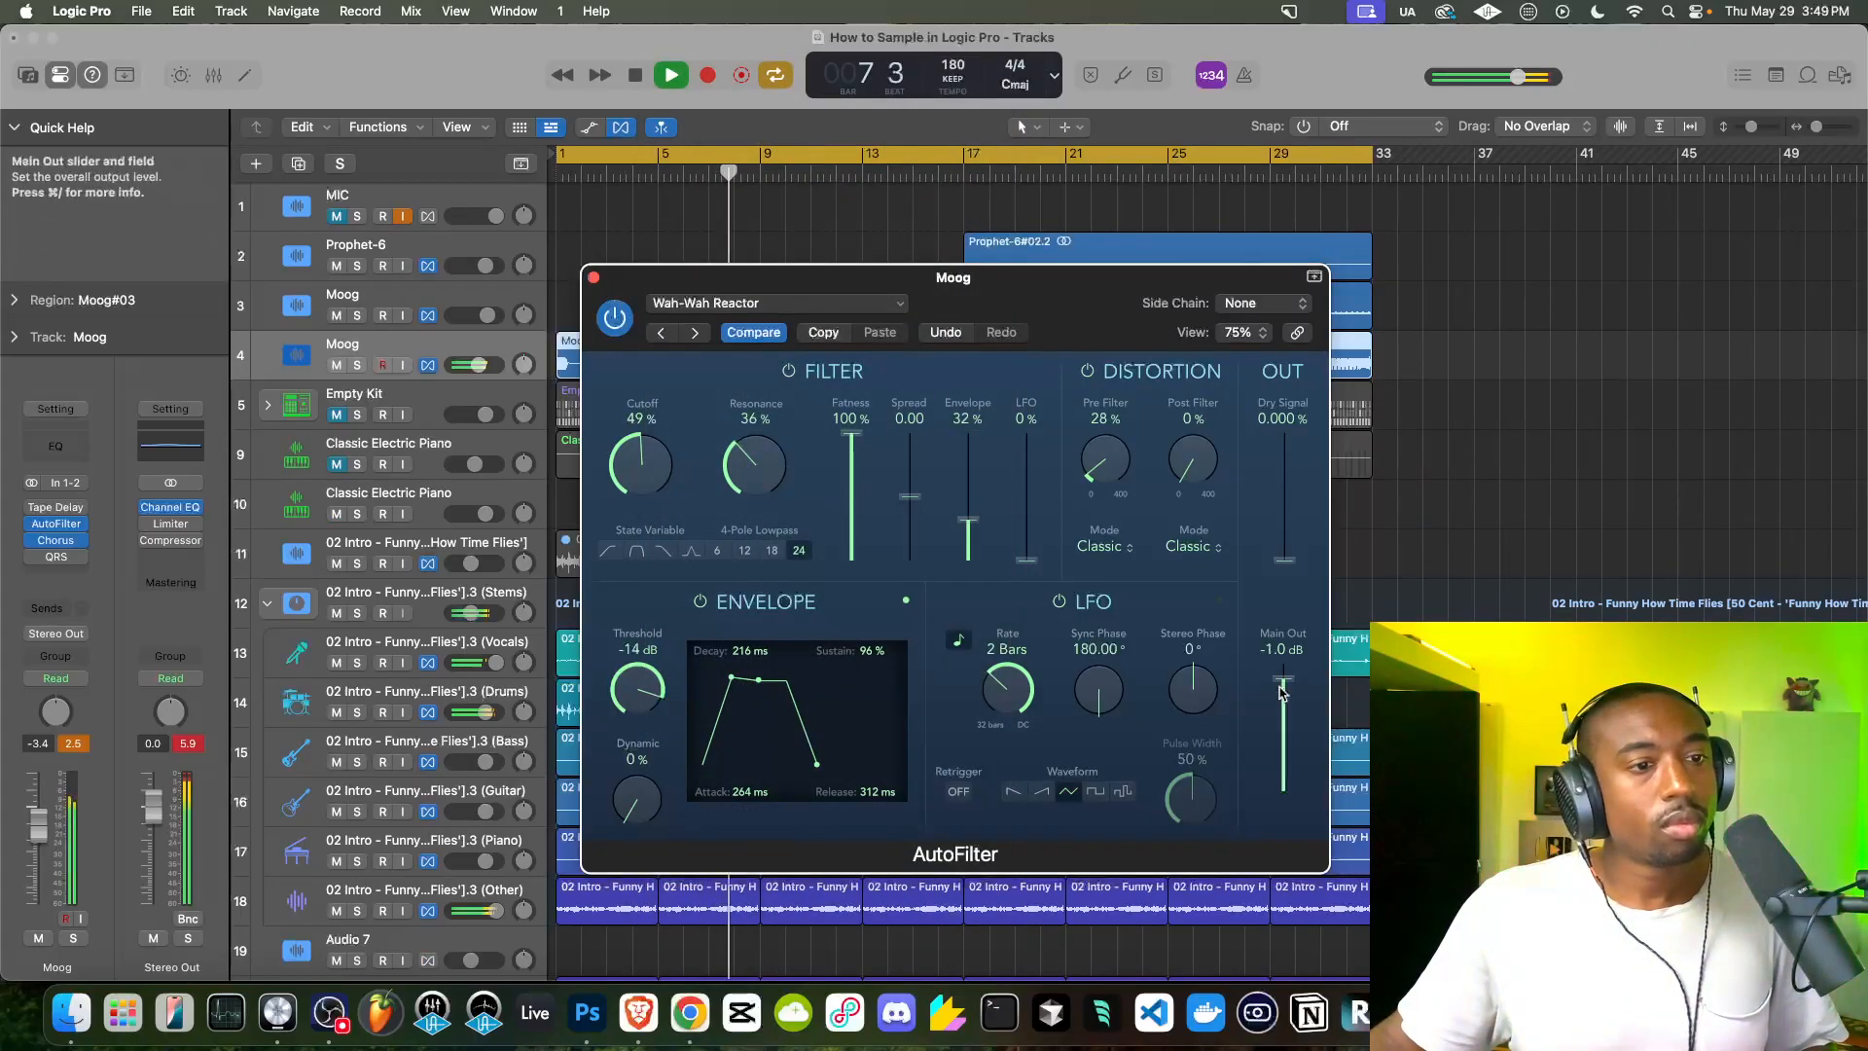
click(593, 277)
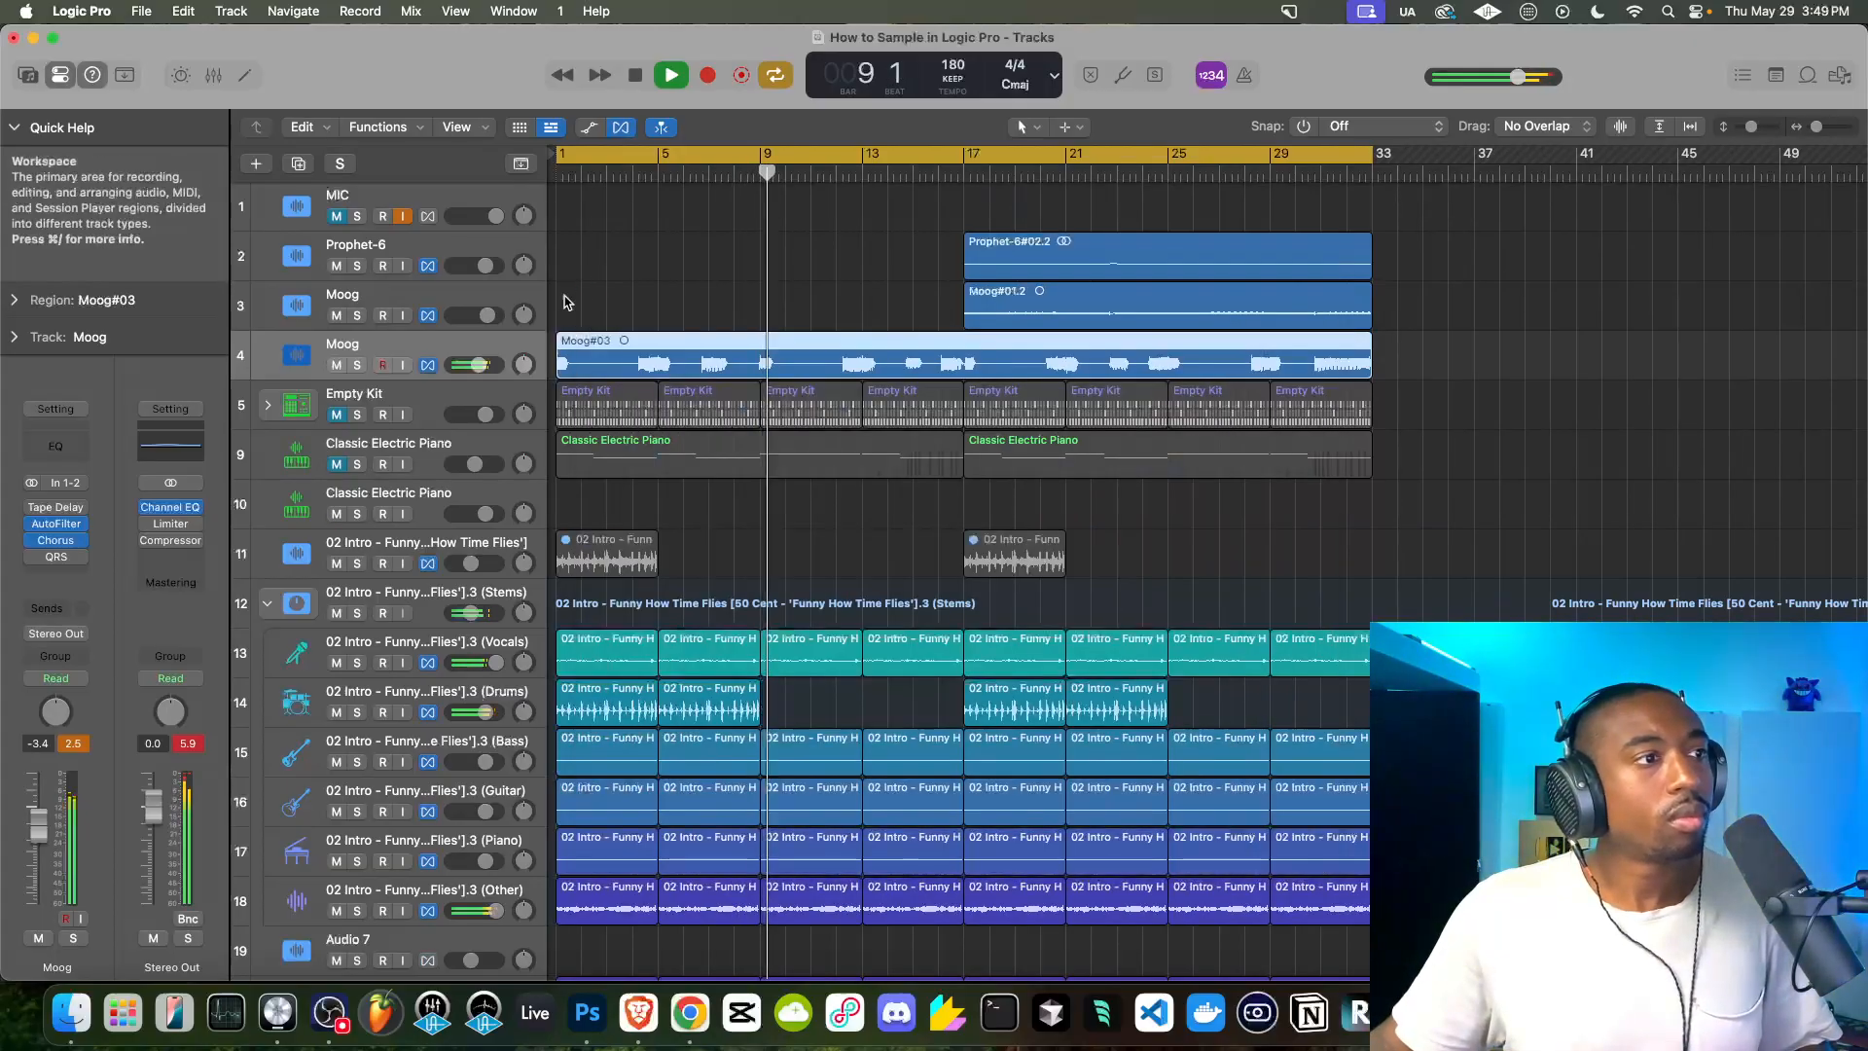
Reduce the Chorus Mix on Moog track 4 to about 15% and hide the inspector
click(56, 545)
drag(879, 452, 874, 489)
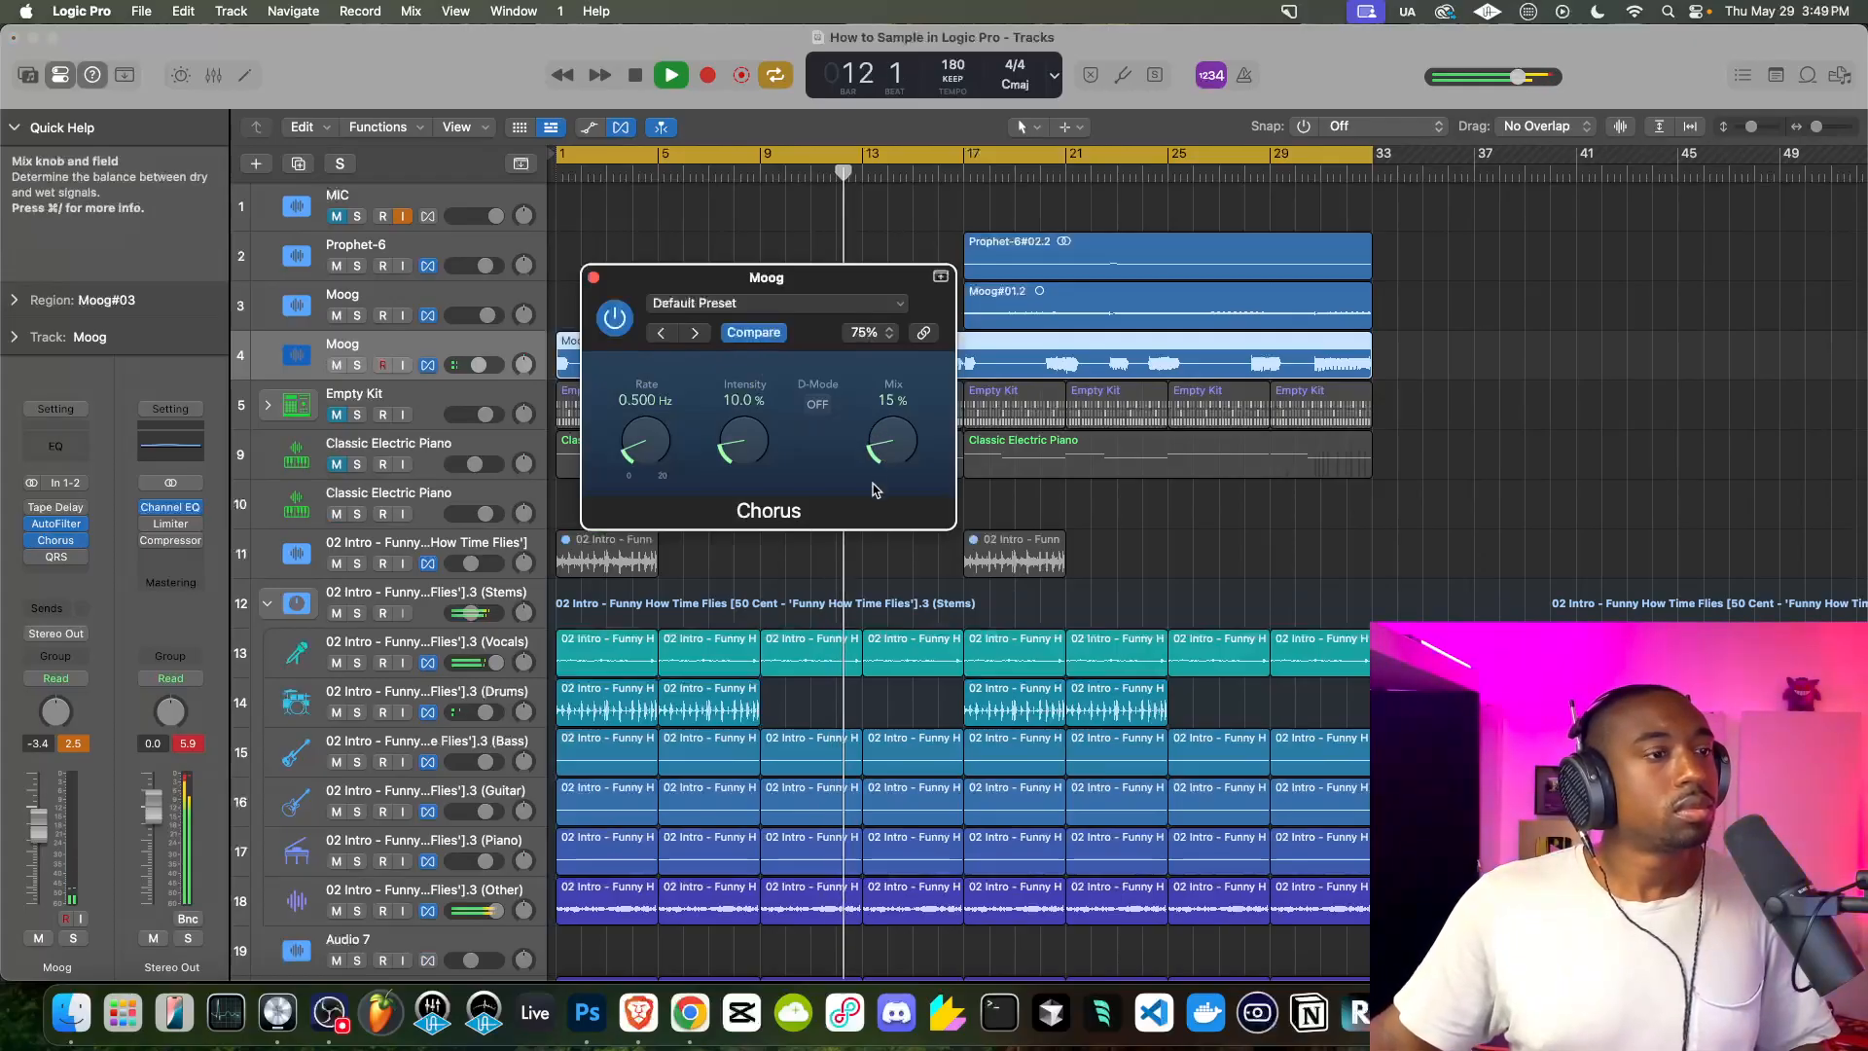
drag(864, 375, 869, 455)
click(597, 279)
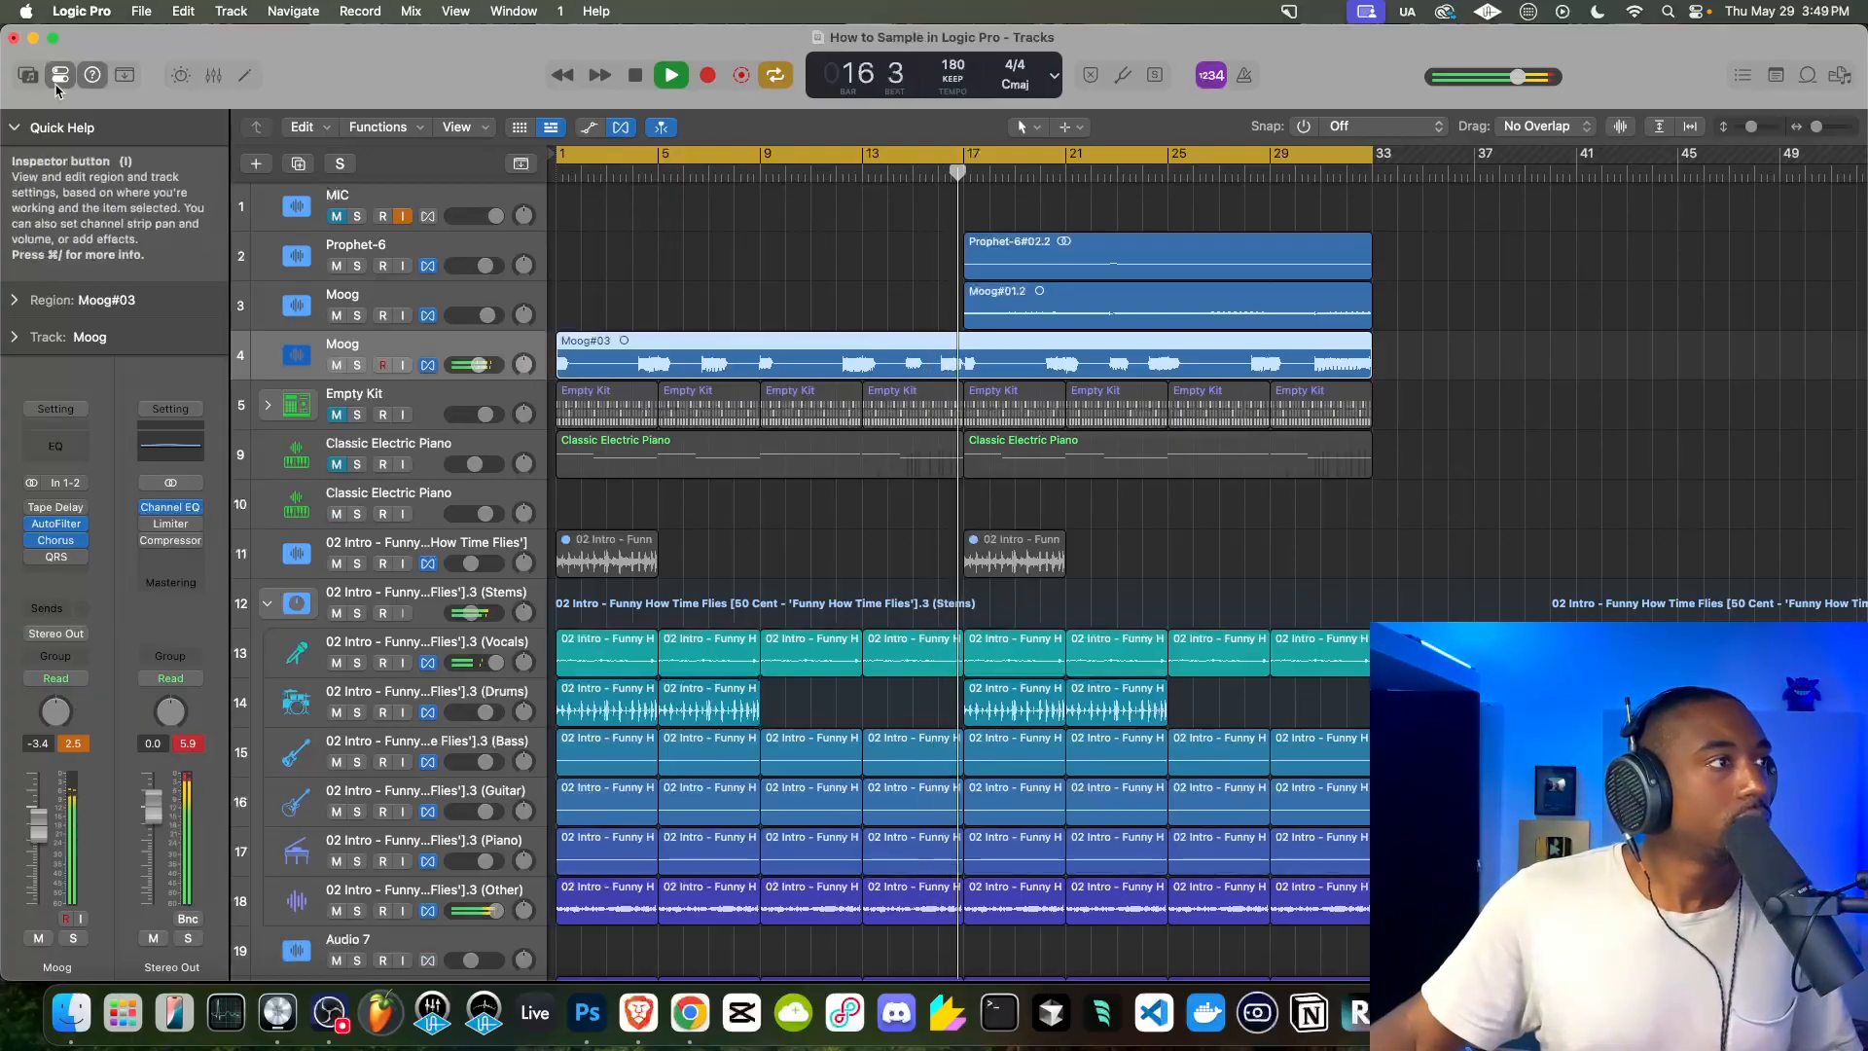
key(i)
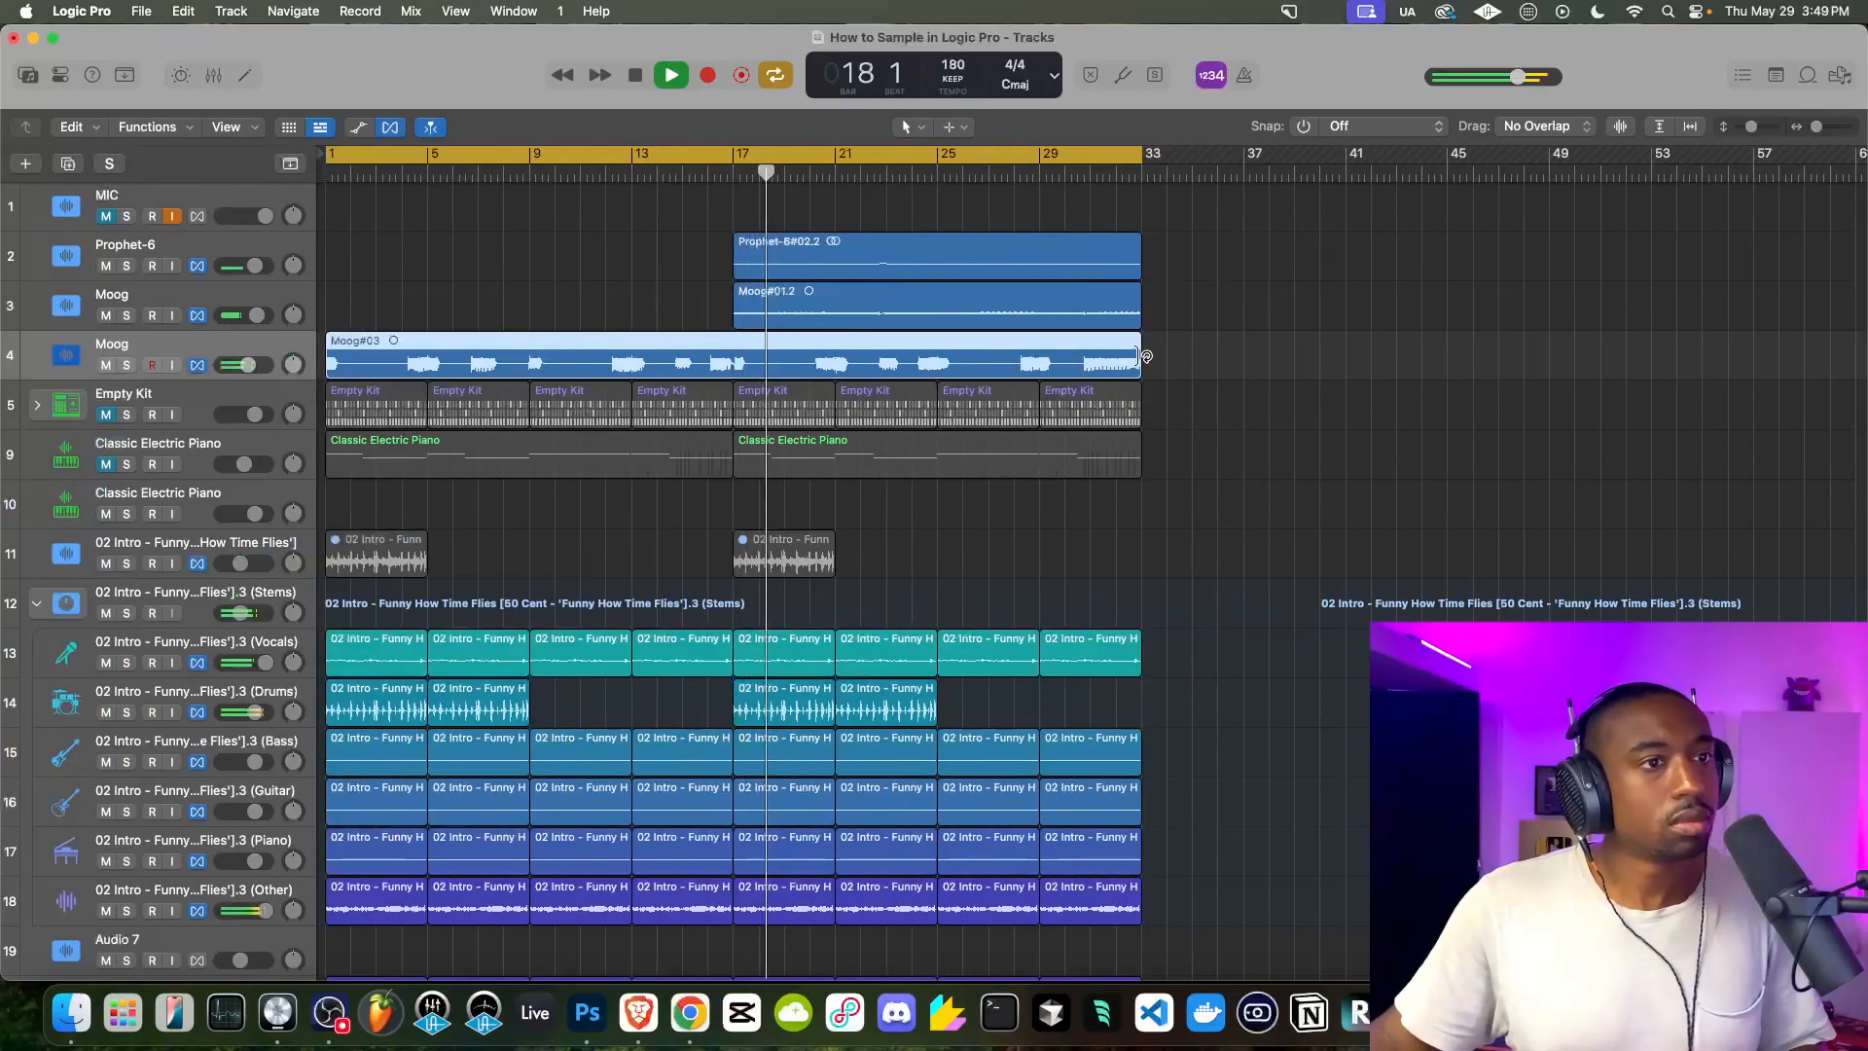
Trim the end of the Moog#03 region back to bar 17 and set the snap value to Bar
drag(1136, 363, 732, 368)
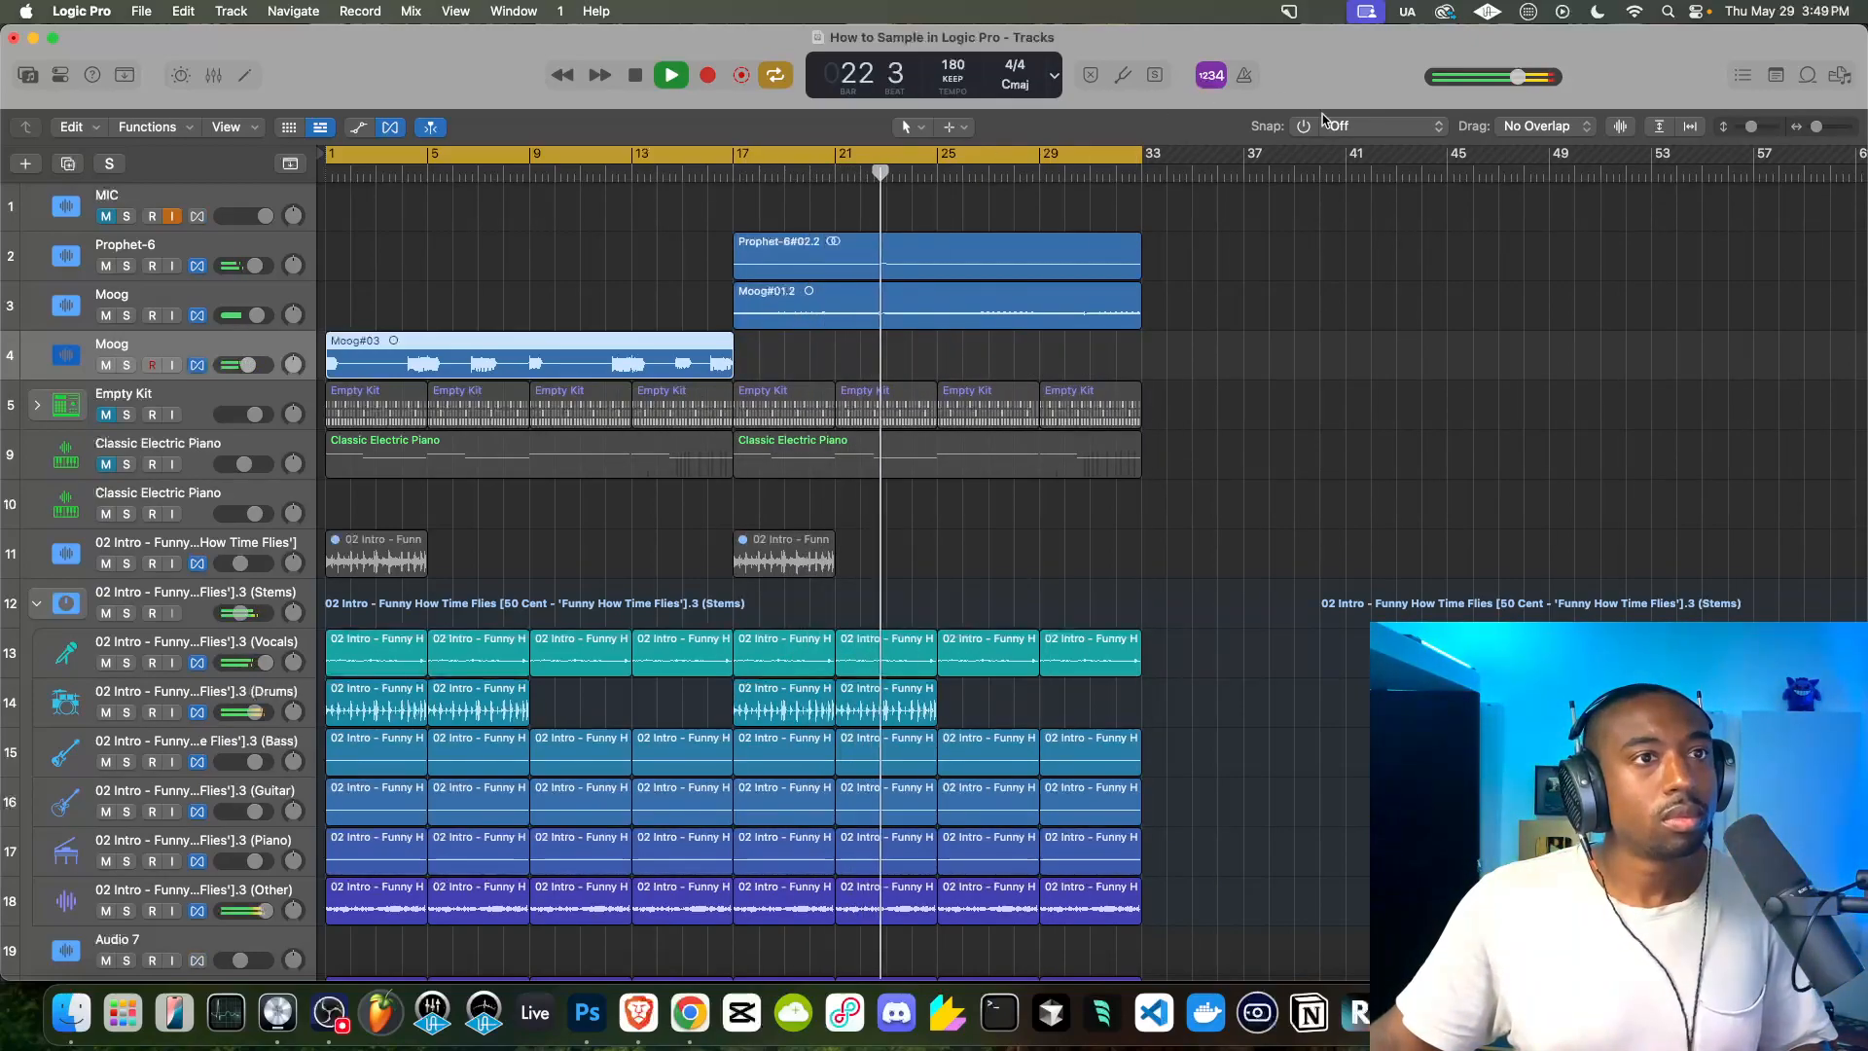
click(1372, 125)
click(1351, 179)
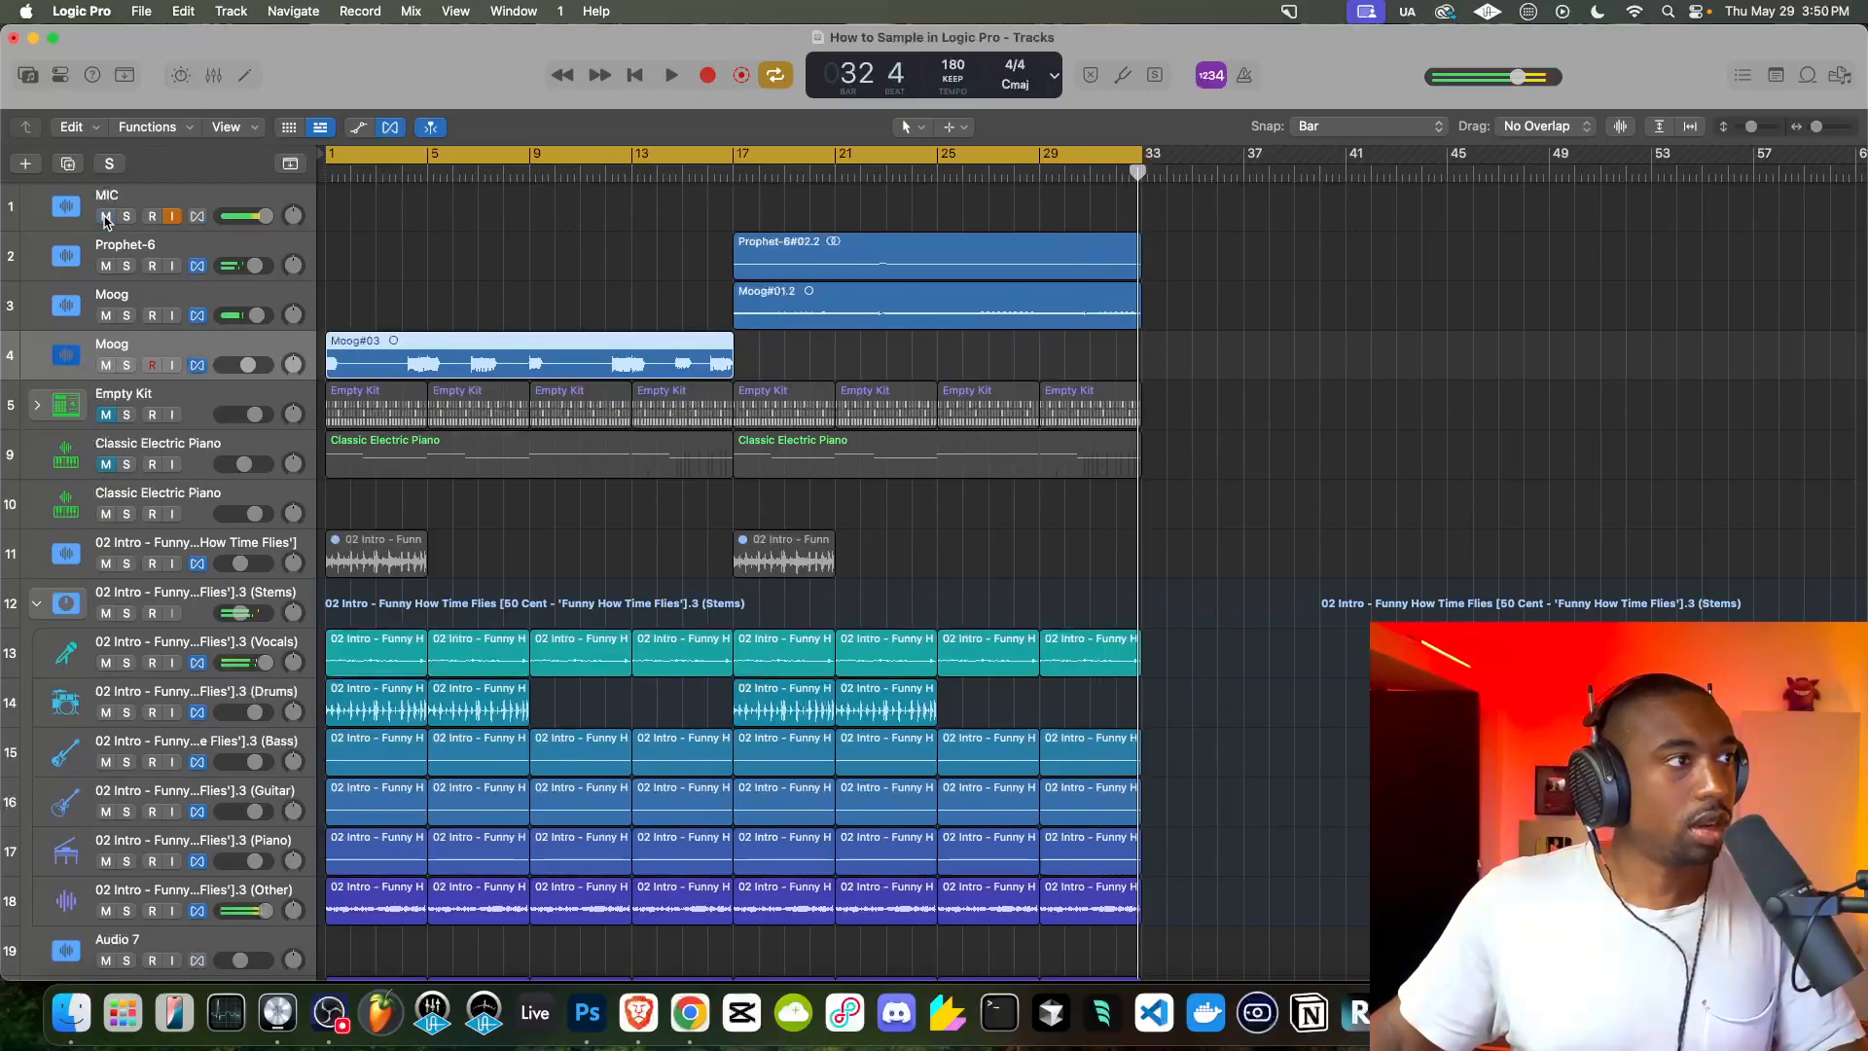
click(324, 1012)
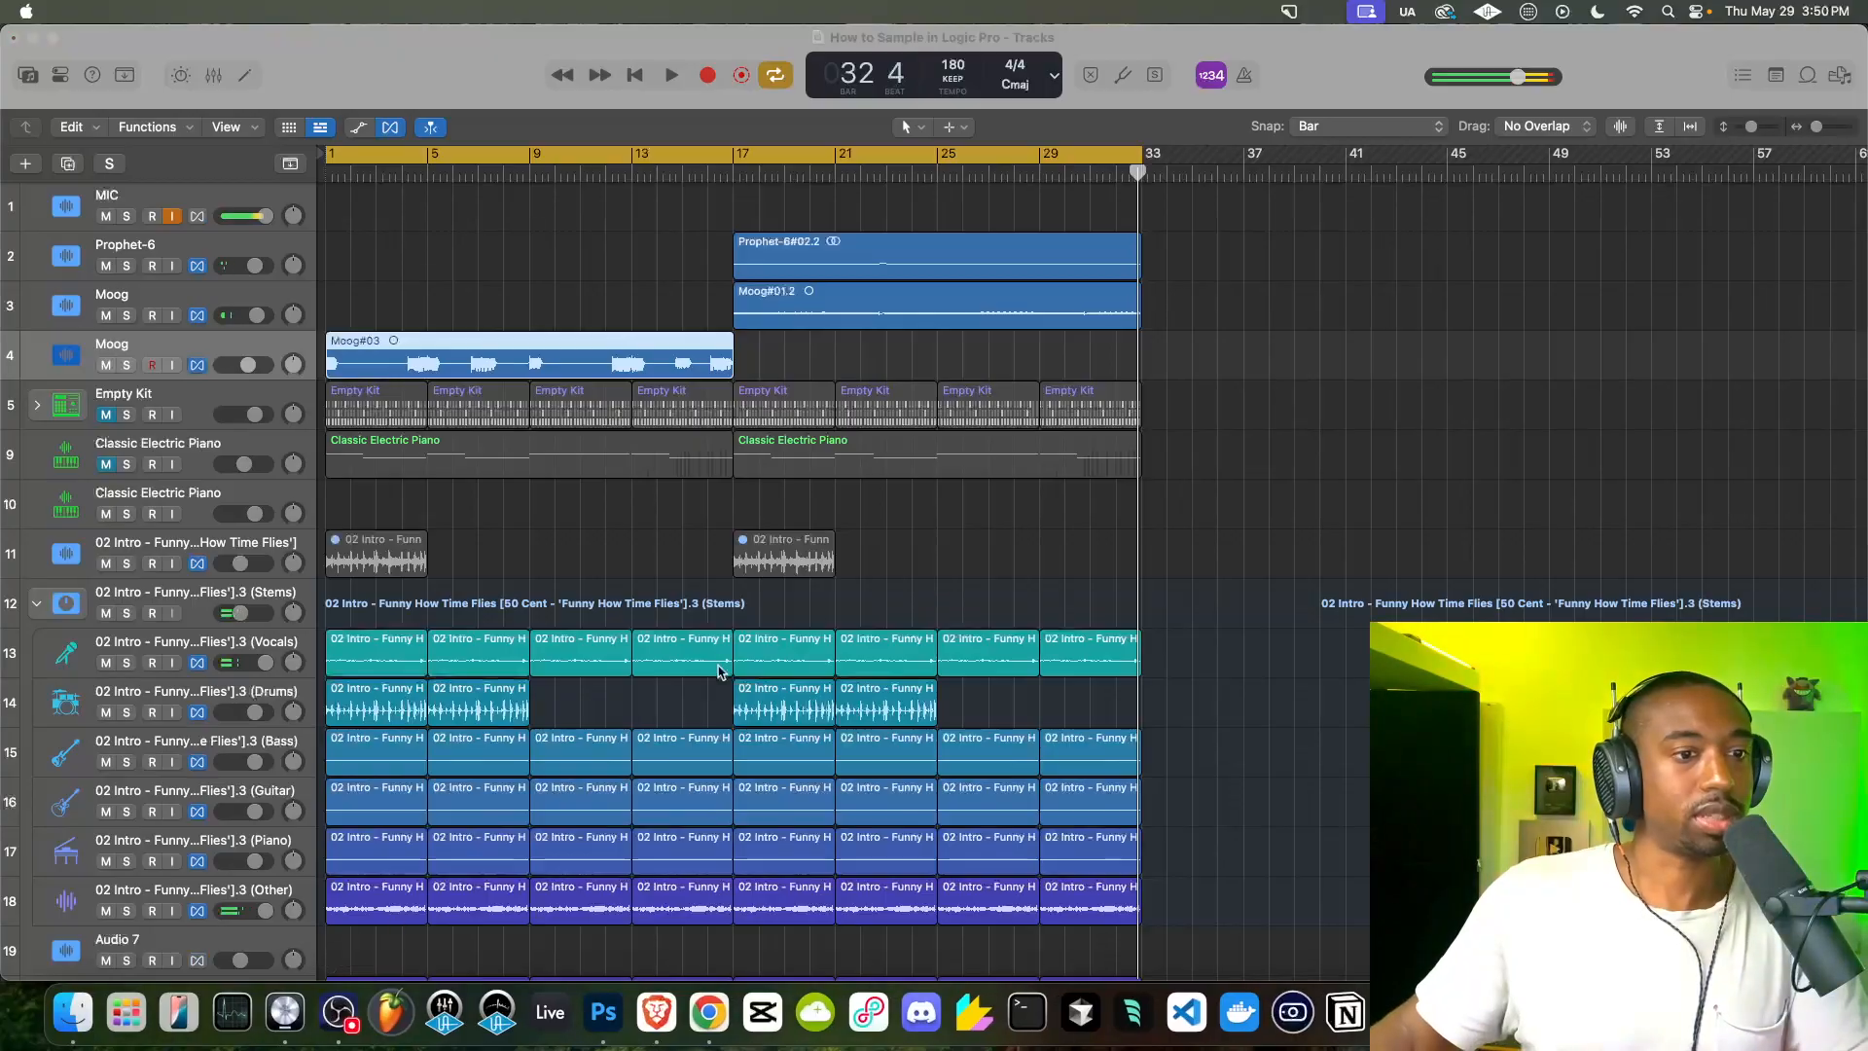